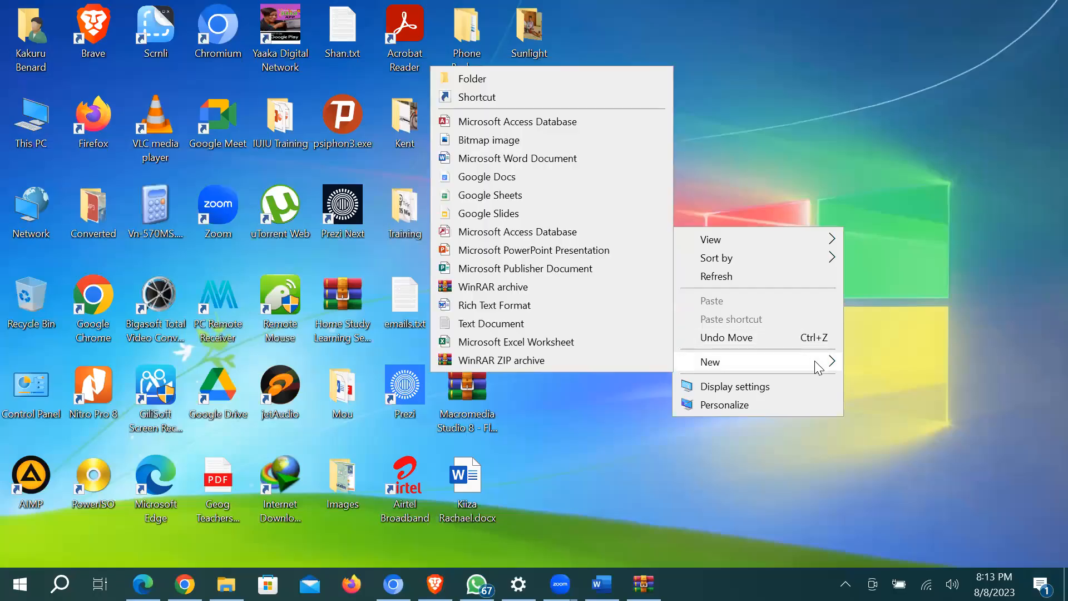
Step: Create a new desktop folder named 'Database' and open it
{"action": "left_click", "coordinate": [573, 75]}
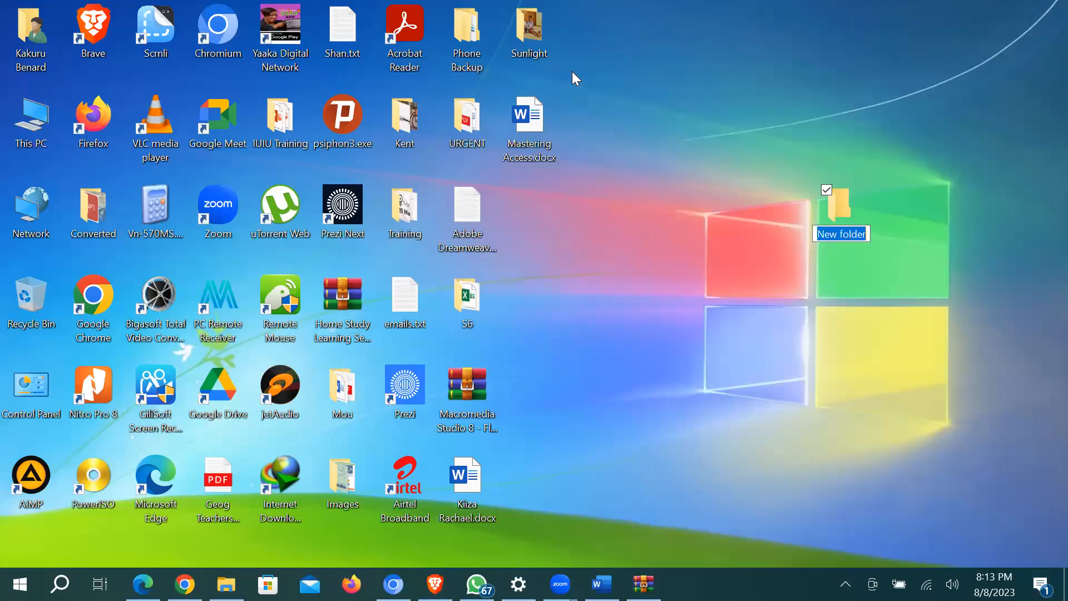
{"action": "type", "text": "Da"}
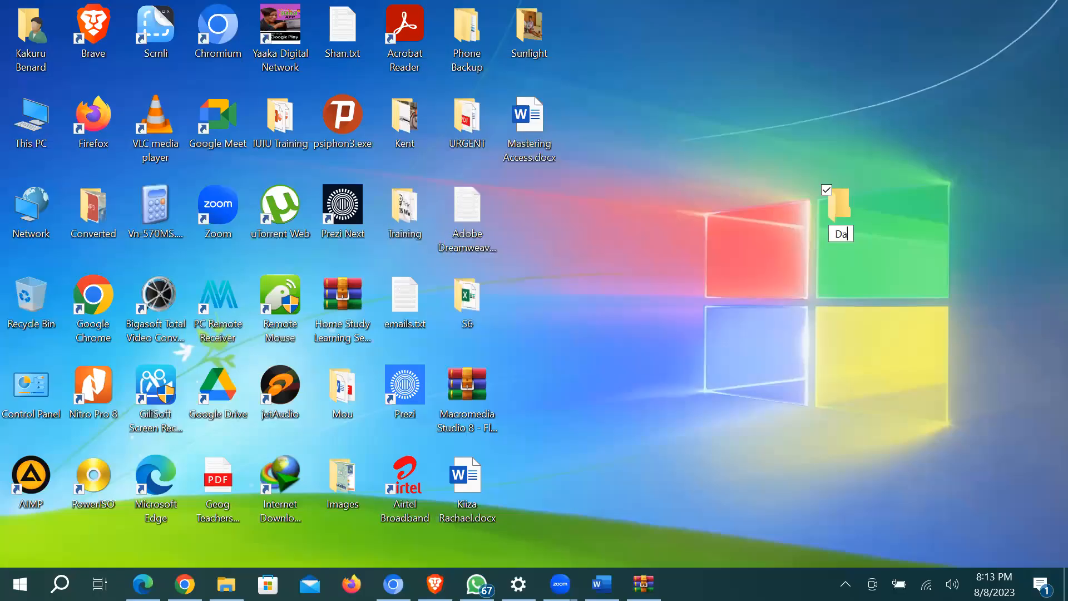
{"action": "type", "text": "tabase"}
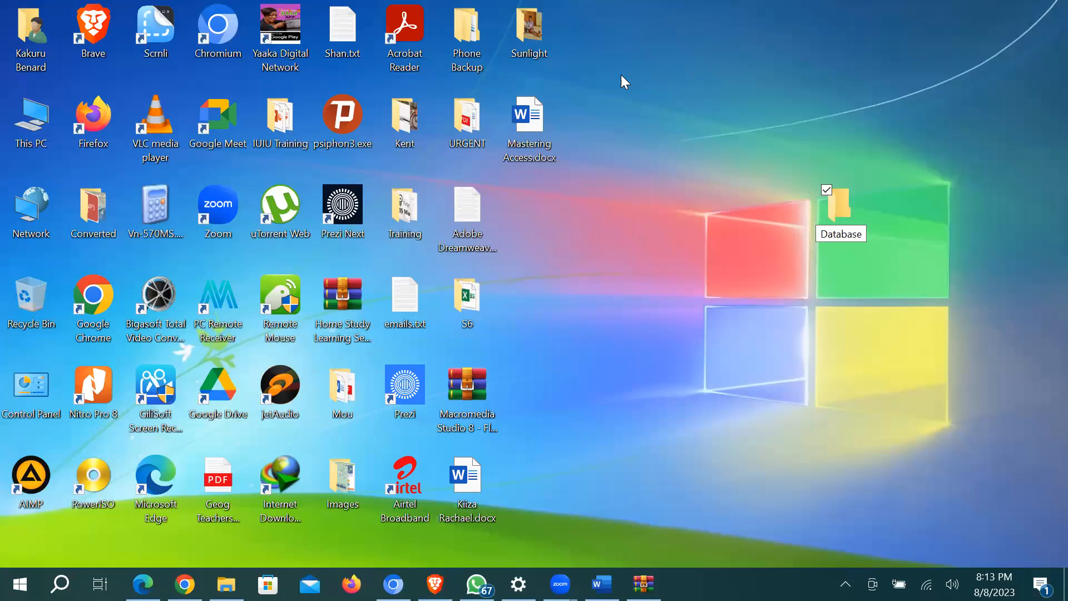
{"action": "key", "text": "Return"}
{"action": "key", "text": "Return"}
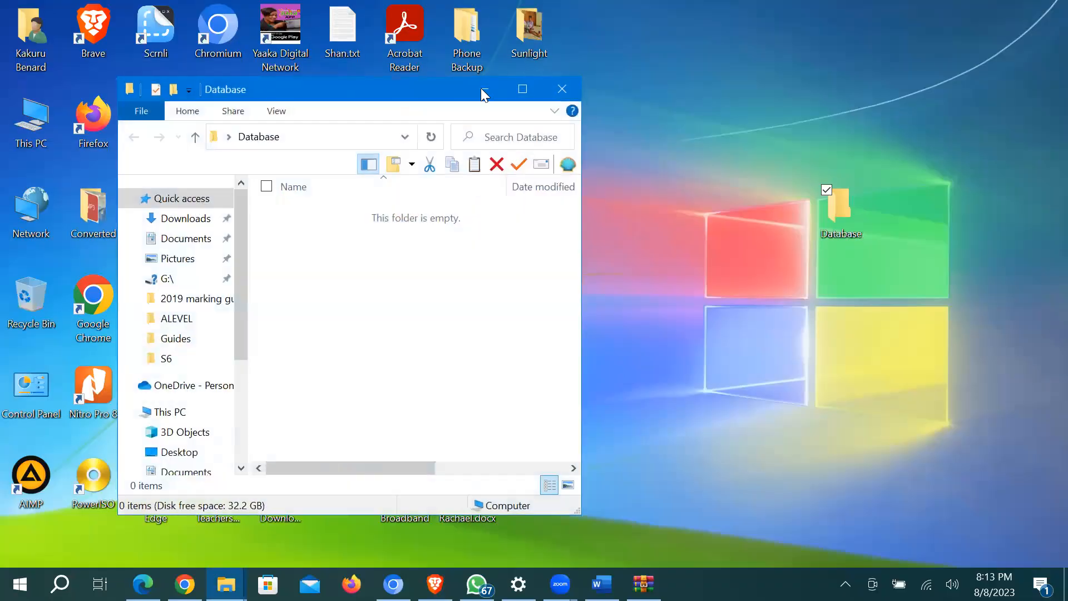
Step: Maximize the Database folder and create a Microsoft Access database named 'Practical One' there
{"action": "left_click", "coordinate": [523, 88]}
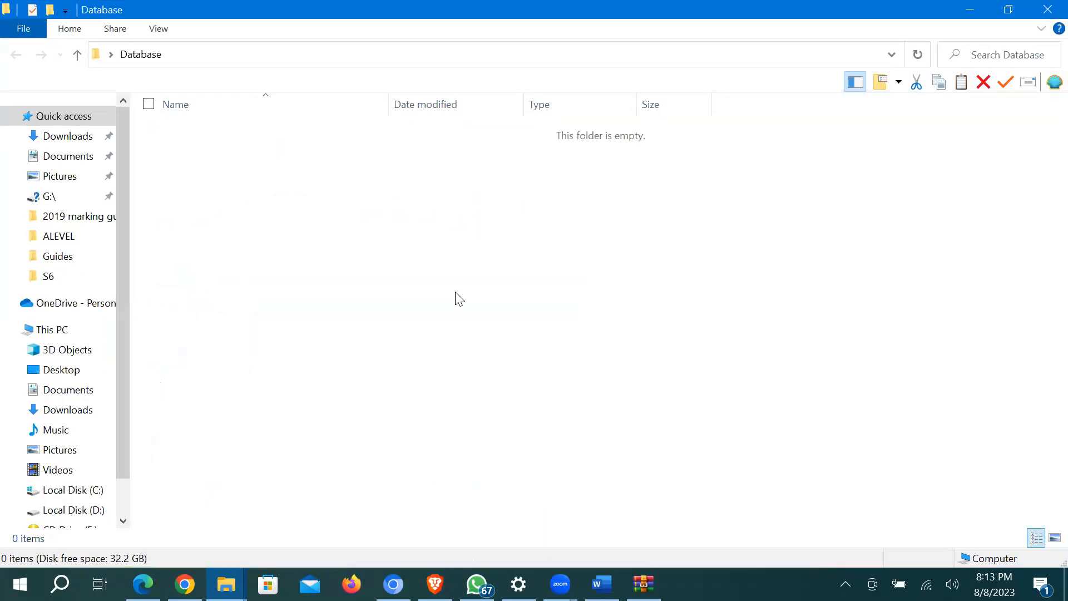
{"action": "right_click", "coordinate": [281, 214]}
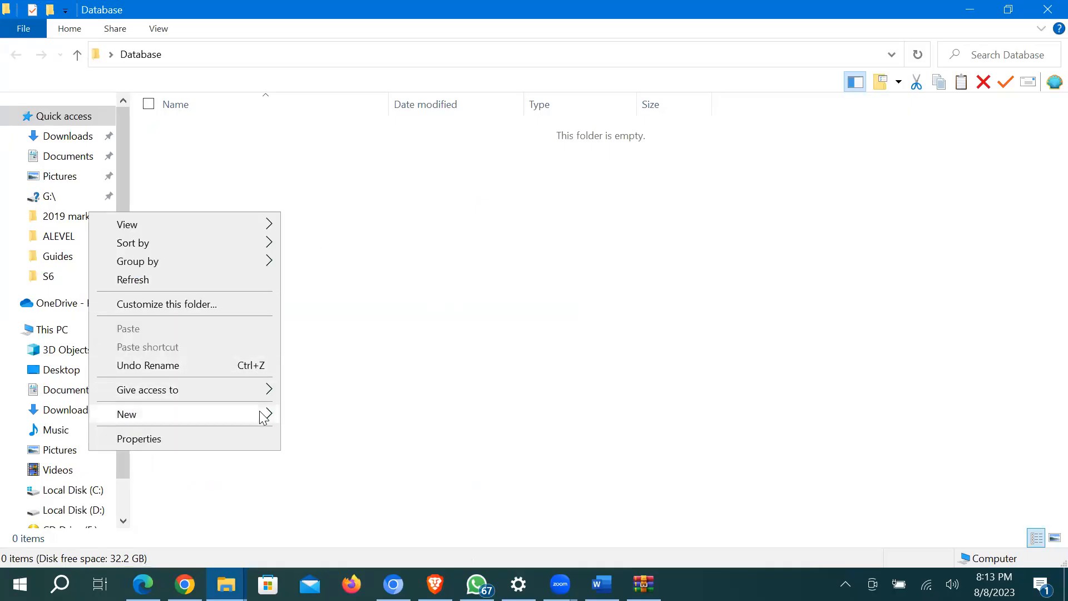
{"action": "mouse_move", "coordinate": [266, 412]}
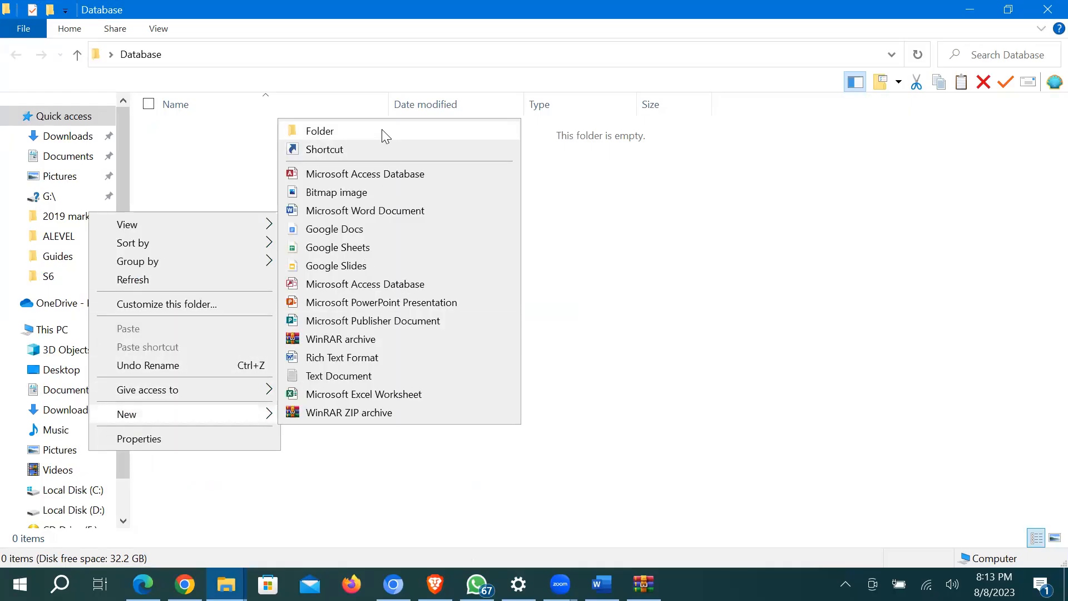
{"action": "left_click", "coordinate": [375, 174]}
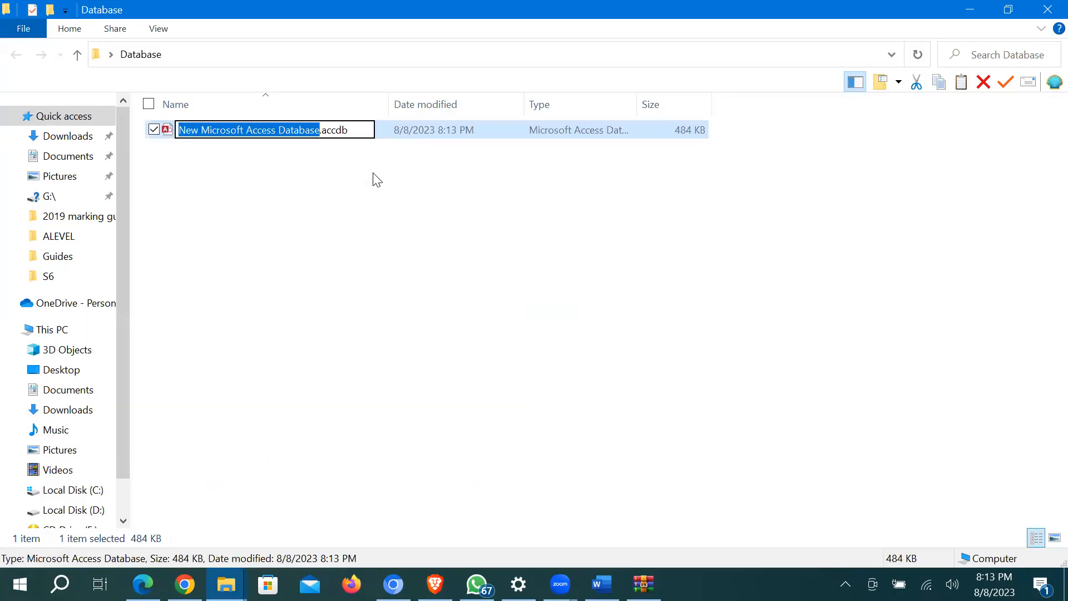
{"action": "type", "text": "Practical One"}
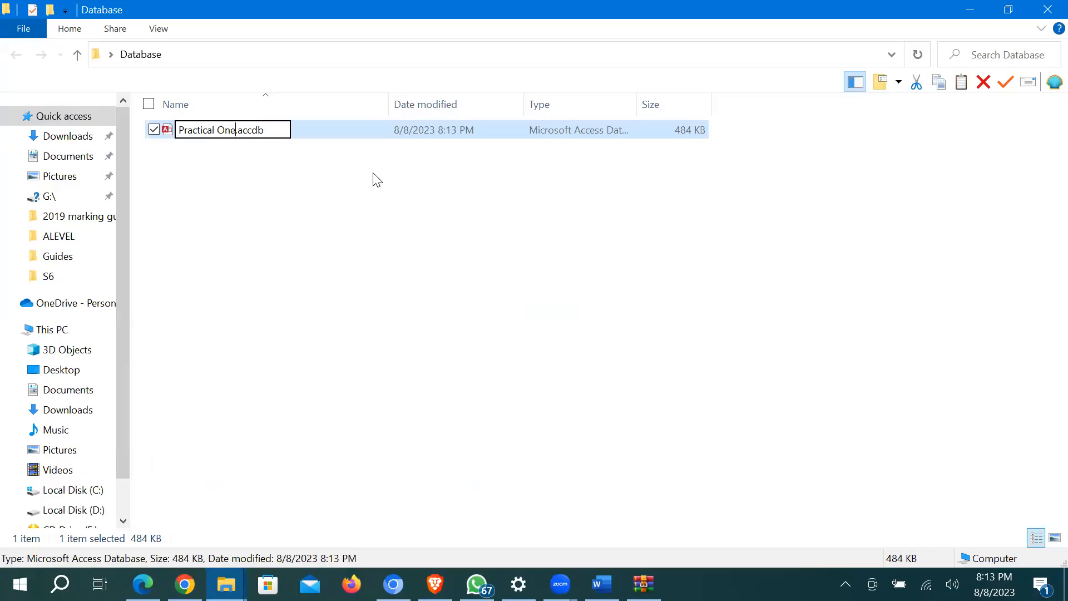
{"action": "key", "text": "Return"}
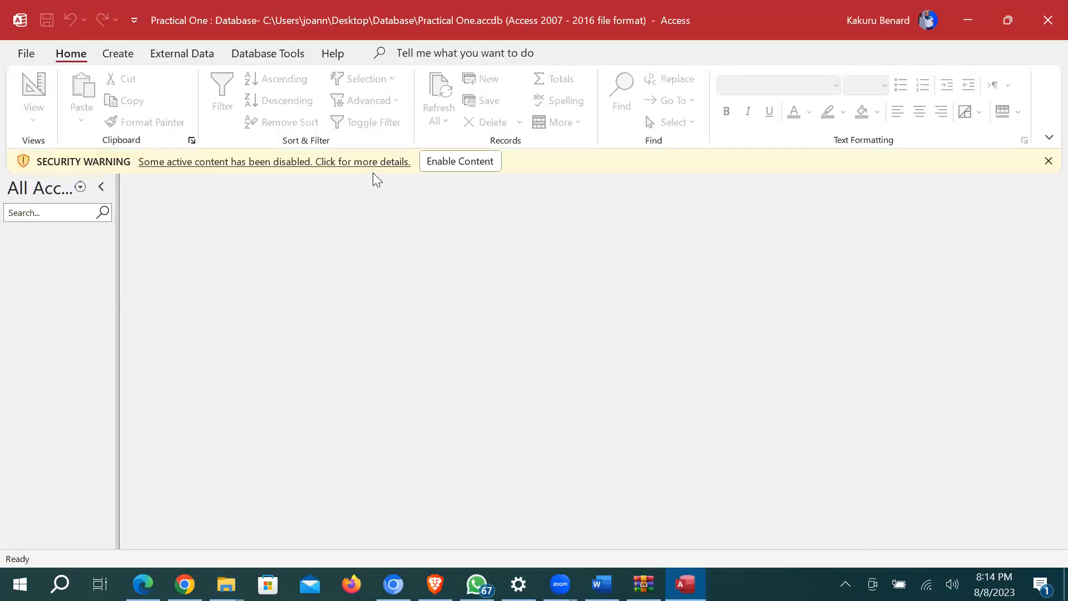
Step: Look through Access Options and Account info, then enable Practical One's blocked content
{"action": "left_click", "coordinate": [26, 54]}
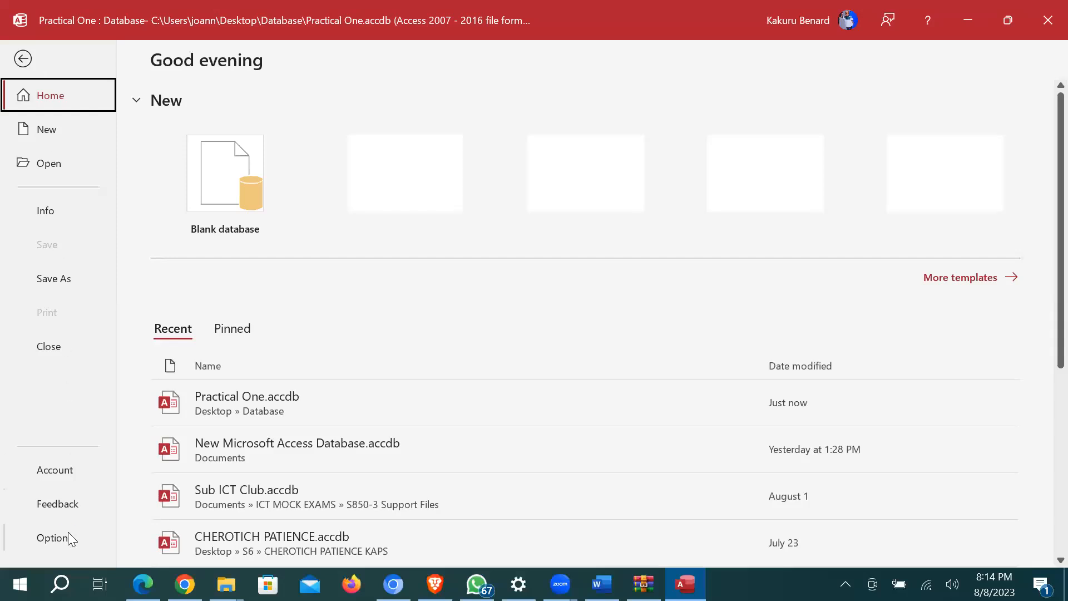
{"action": "left_click", "coordinate": [68, 533]}
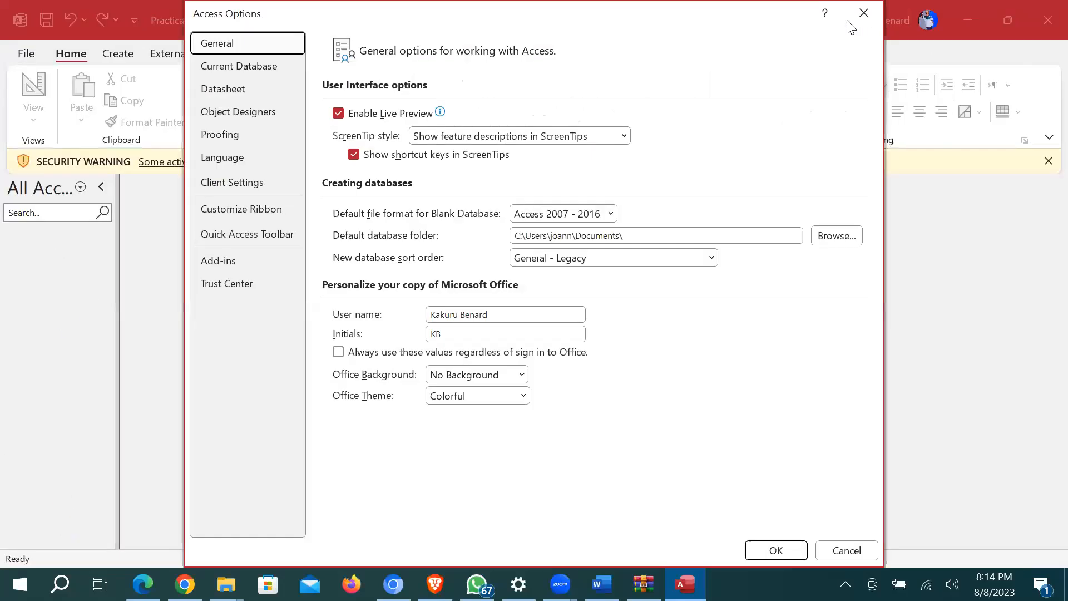
{"action": "left_click", "coordinate": [864, 12]}
{"action": "left_click", "coordinate": [26, 54]}
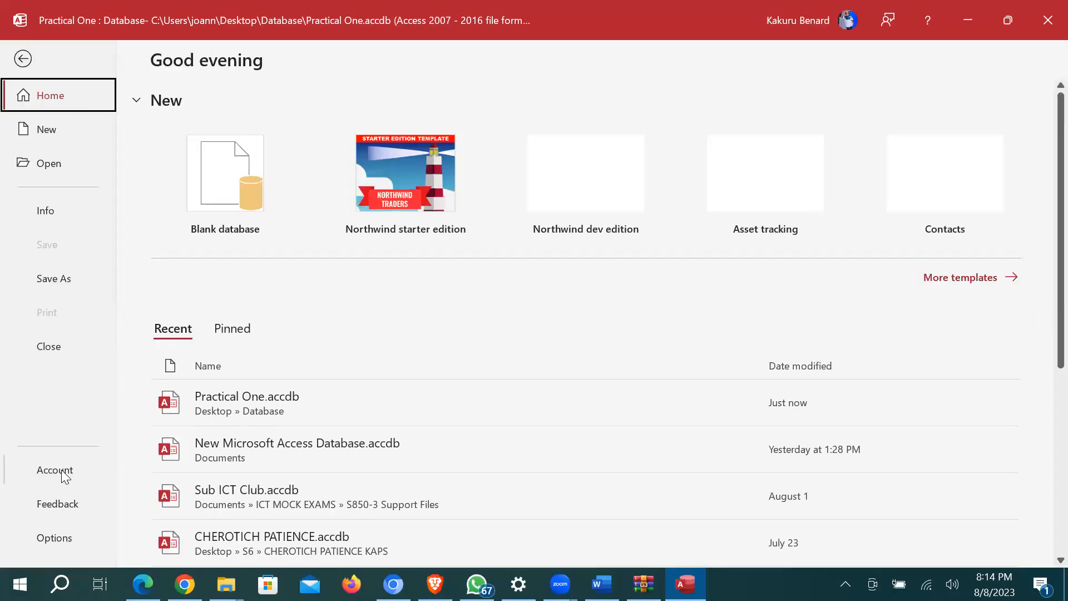
{"action": "left_click", "coordinate": [64, 470]}
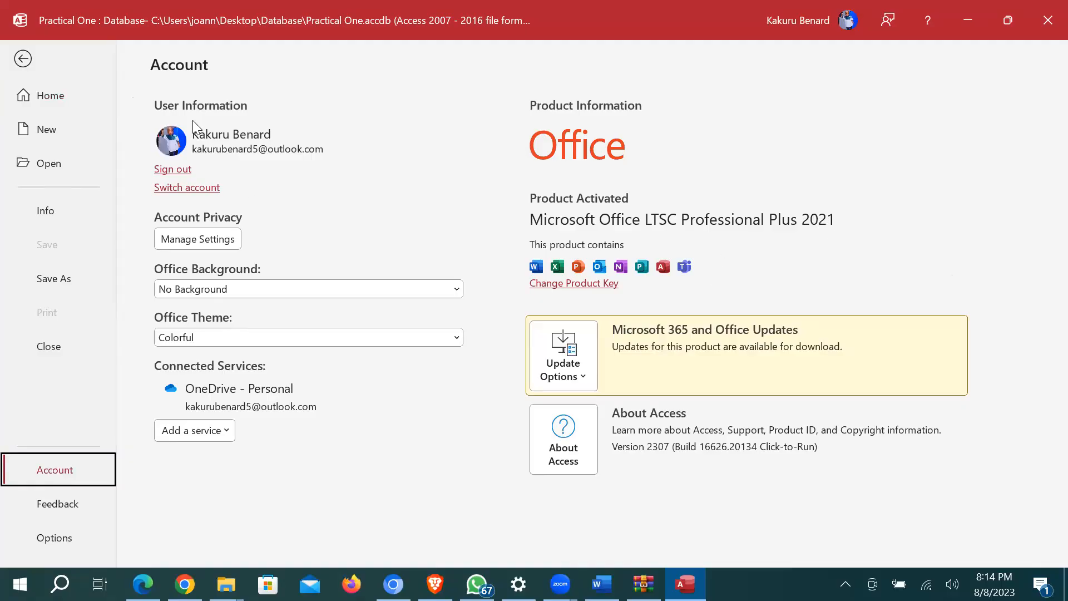
{"action": "left_click", "coordinate": [27, 58]}
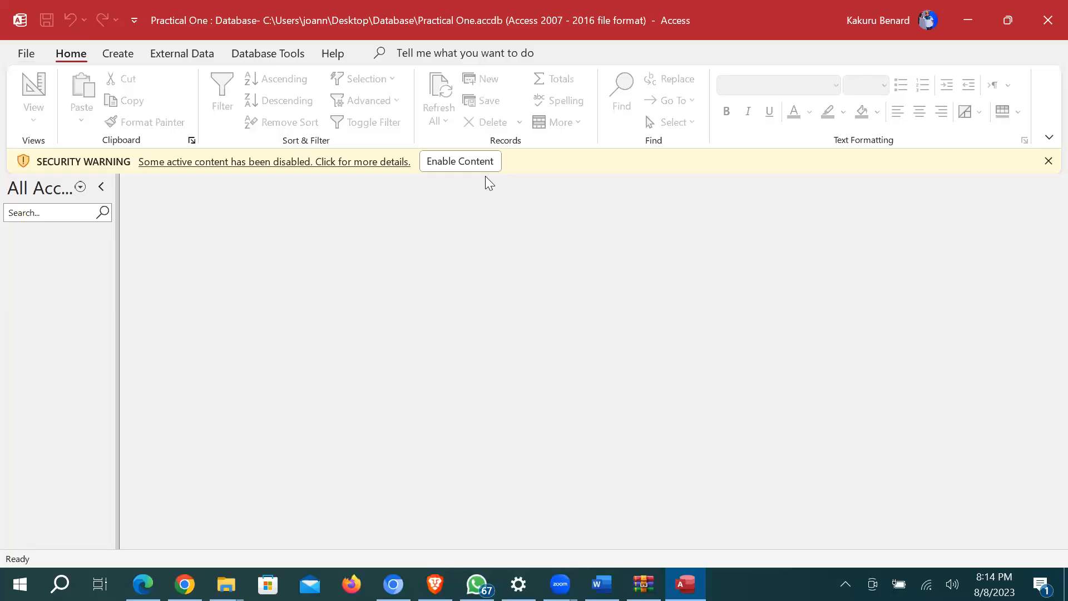
{"action": "left_click", "coordinate": [476, 163]}
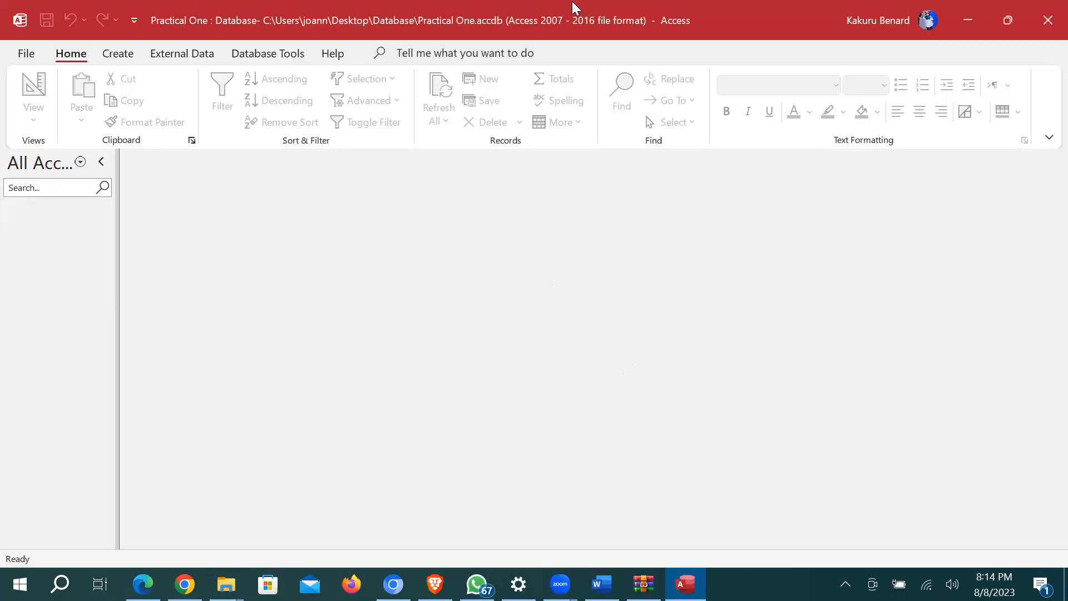
{"action": "left_click", "coordinate": [25, 56]}
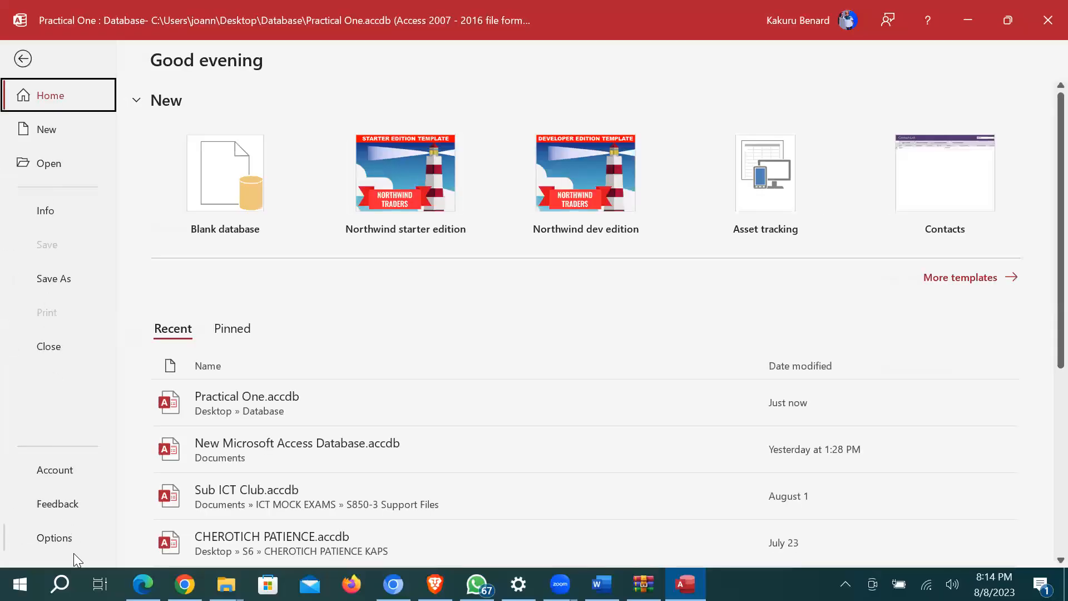
{"action": "left_click", "coordinate": [51, 473]}
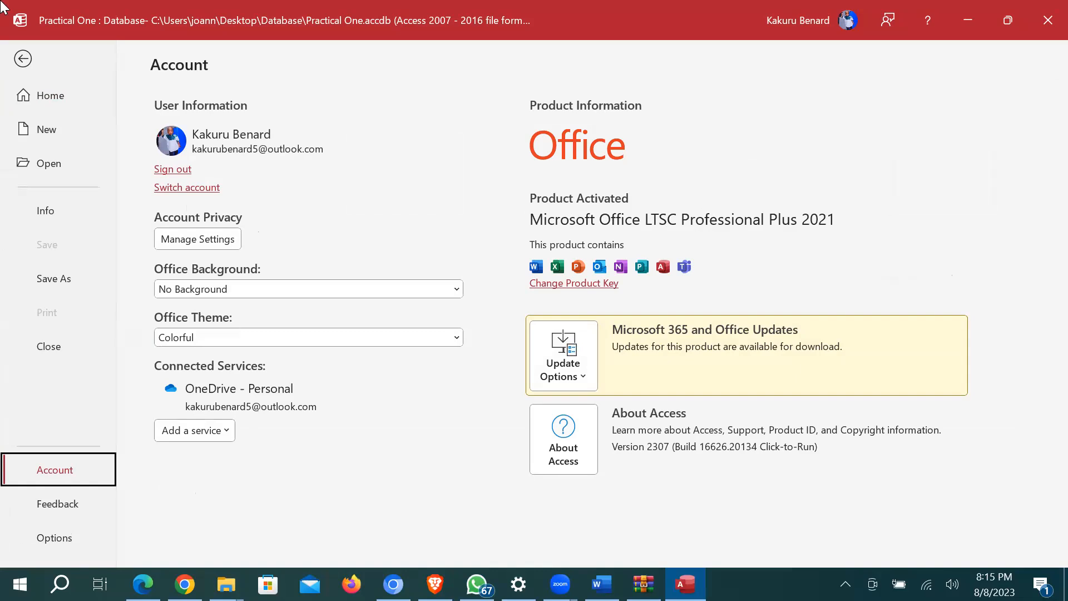
{"action": "left_click", "coordinate": [23, 62]}
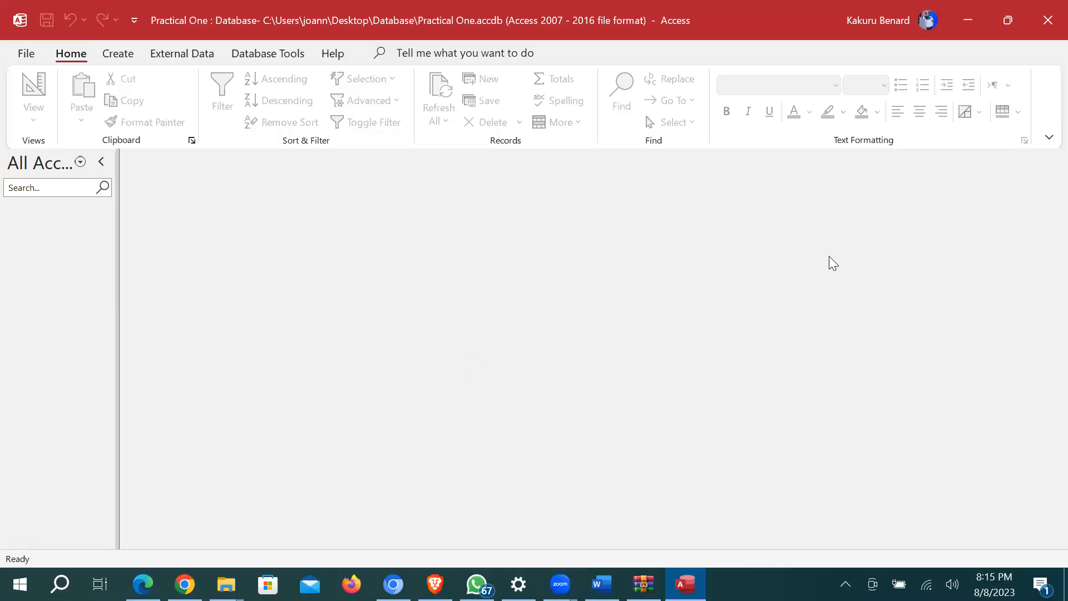
Step: Close Access and open a second File Explorer window from the taskbar
{"action": "left_click", "coordinate": [1046, 20]}
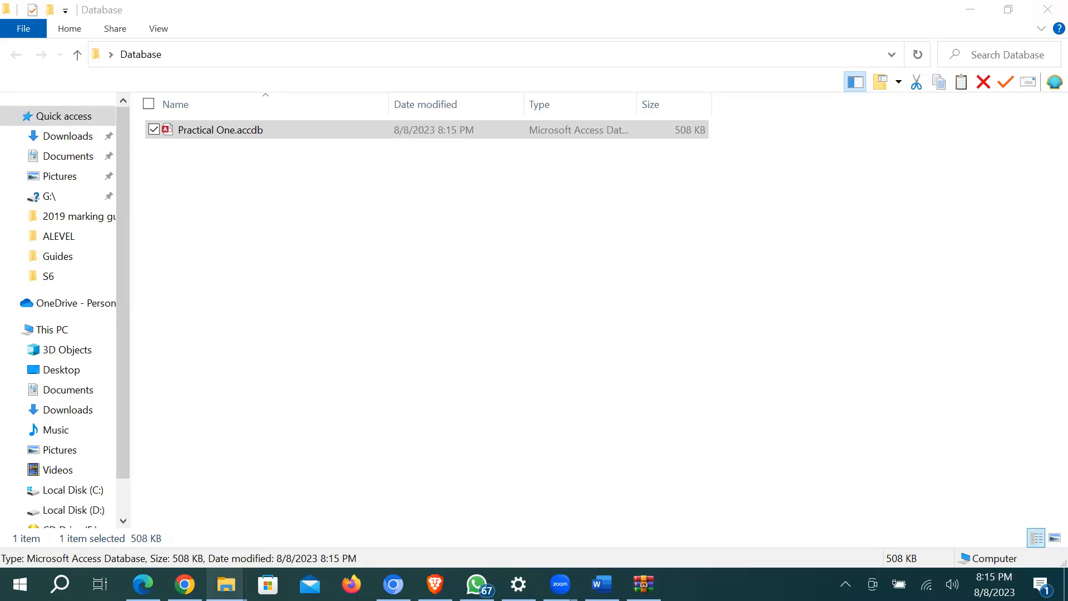
{"action": "right_click", "coordinate": [226, 584]}
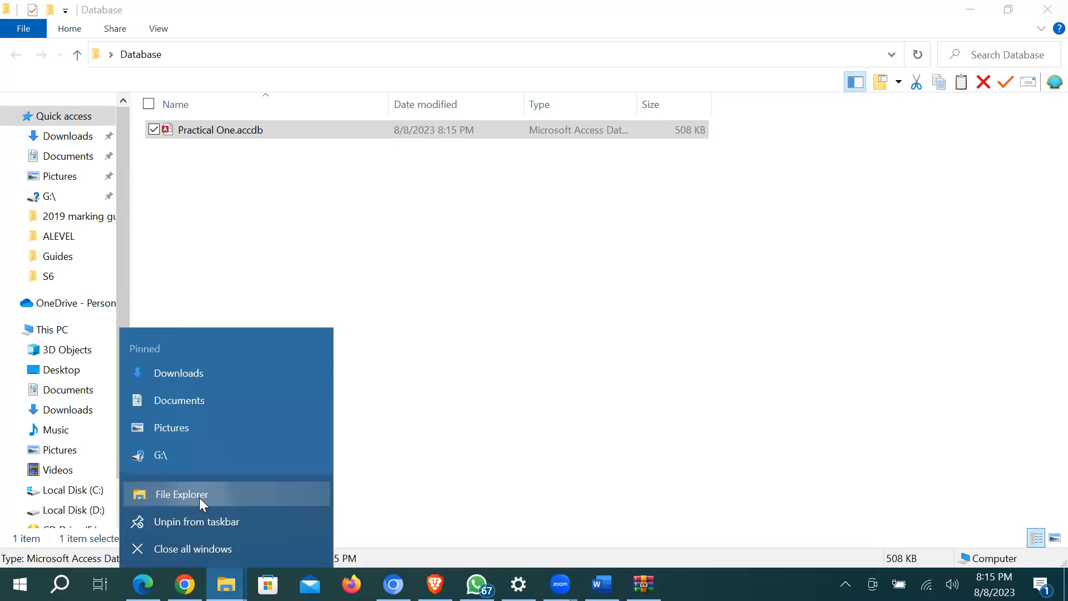
{"action": "left_click", "coordinate": [201, 495]}
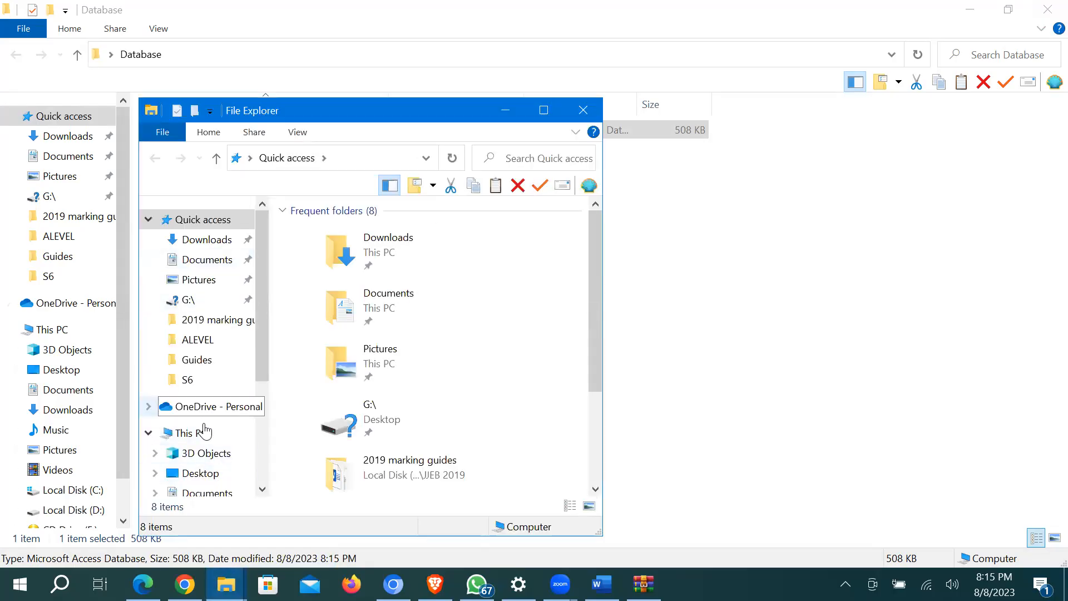
Step: Browse to Local Disk (D:) > Support Files, stretch the window, and select Aazarhling.accdb
{"action": "scroll", "coordinate": [209, 473], "scroll_direction": "down", "scroll_amount": 3}
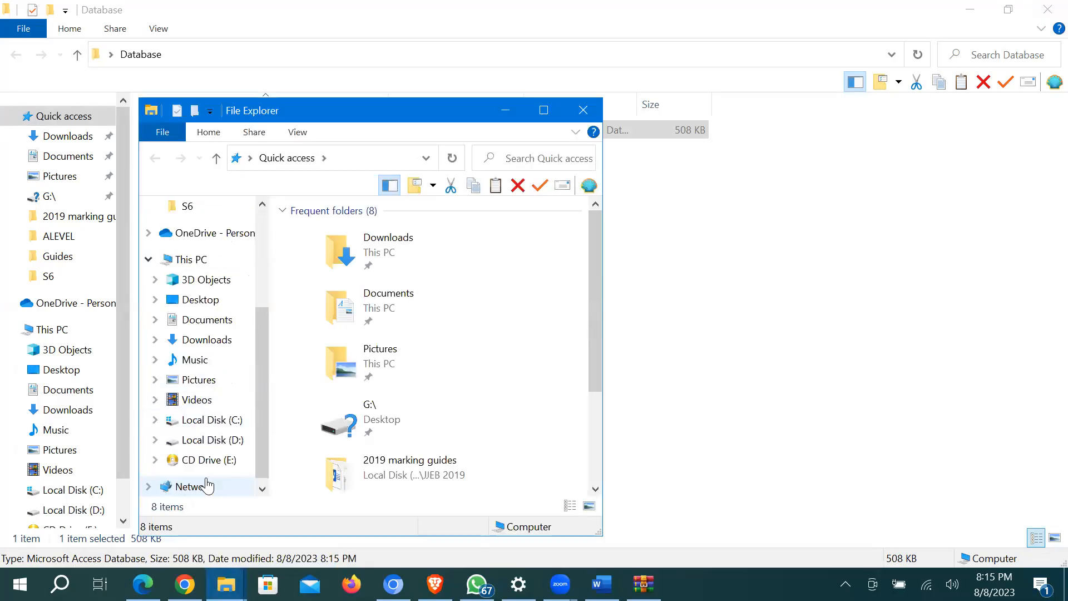
{"action": "left_click", "coordinate": [207, 441]}
{"action": "left_click_drag", "start_coordinate": [393, 108], "coordinate": [323, 14]}
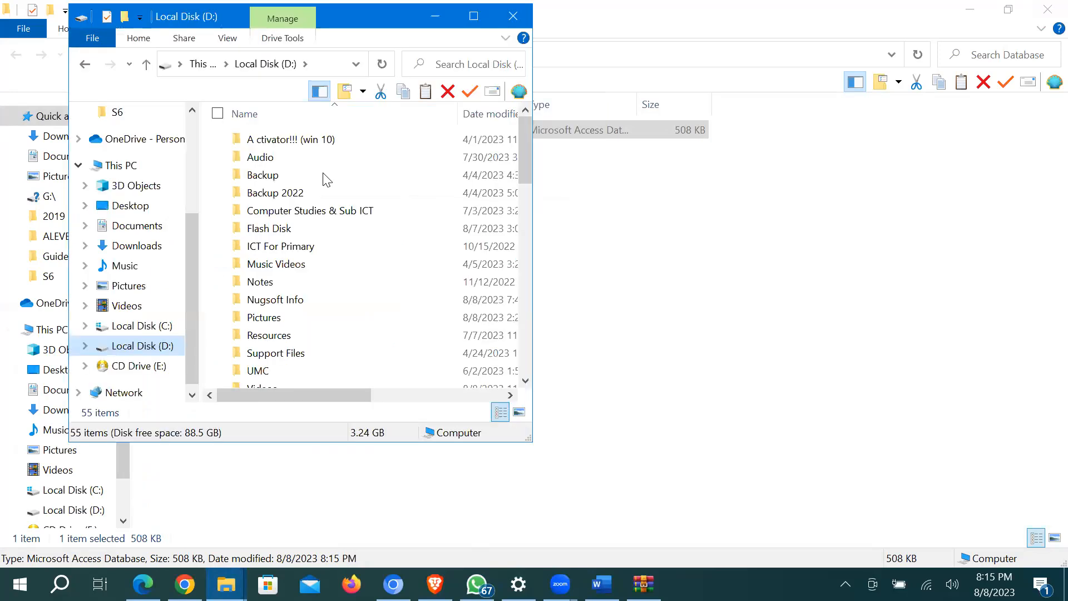
{"action": "double_click", "coordinate": [297, 353]}
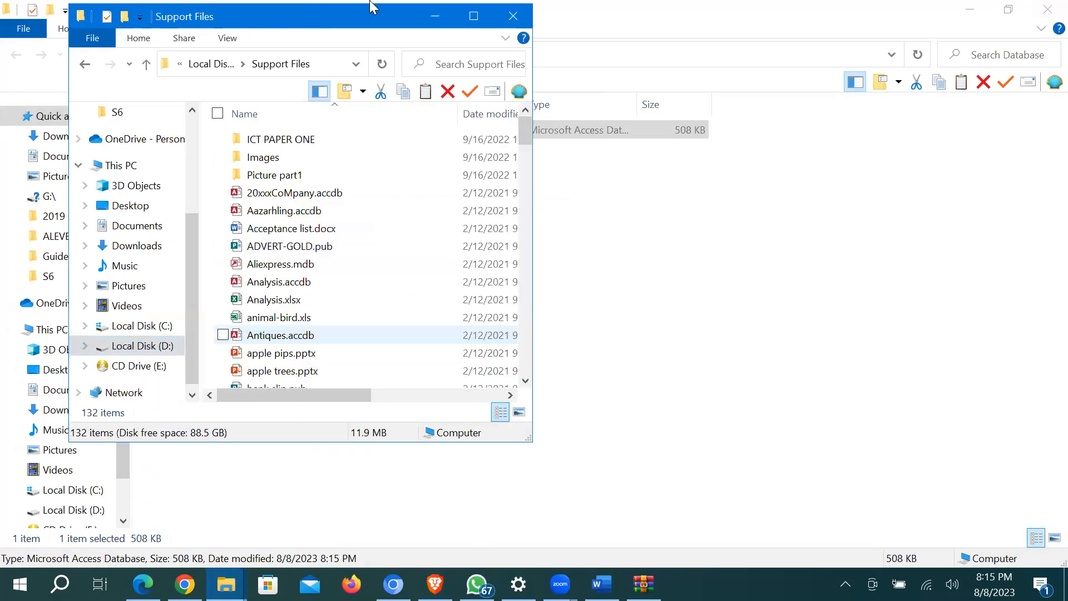
{"action": "double_click", "coordinate": [343, 7]}
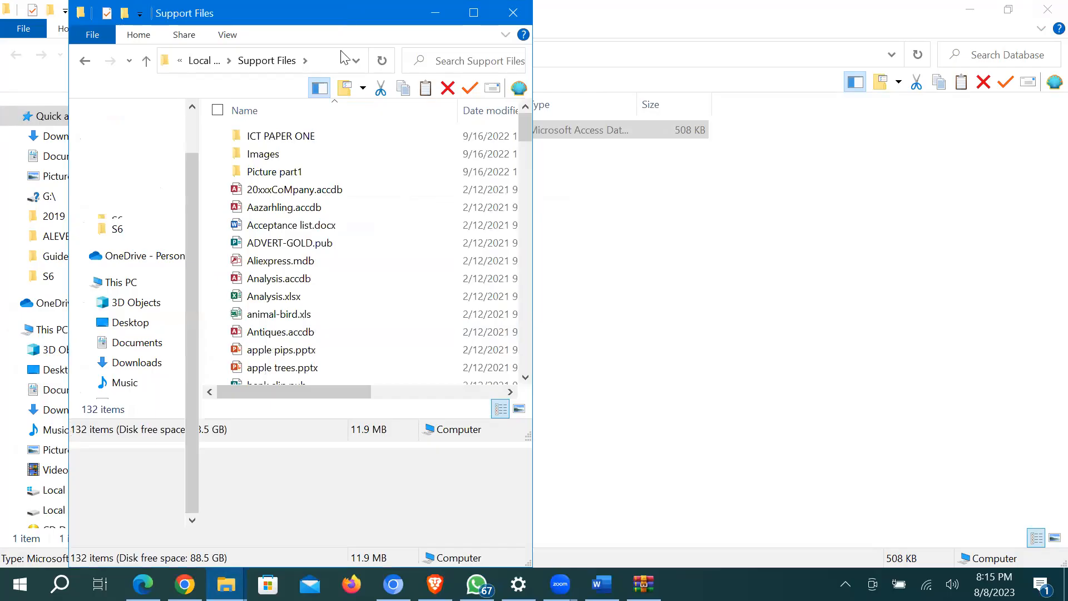
{"action": "left_click", "coordinate": [261, 210]}
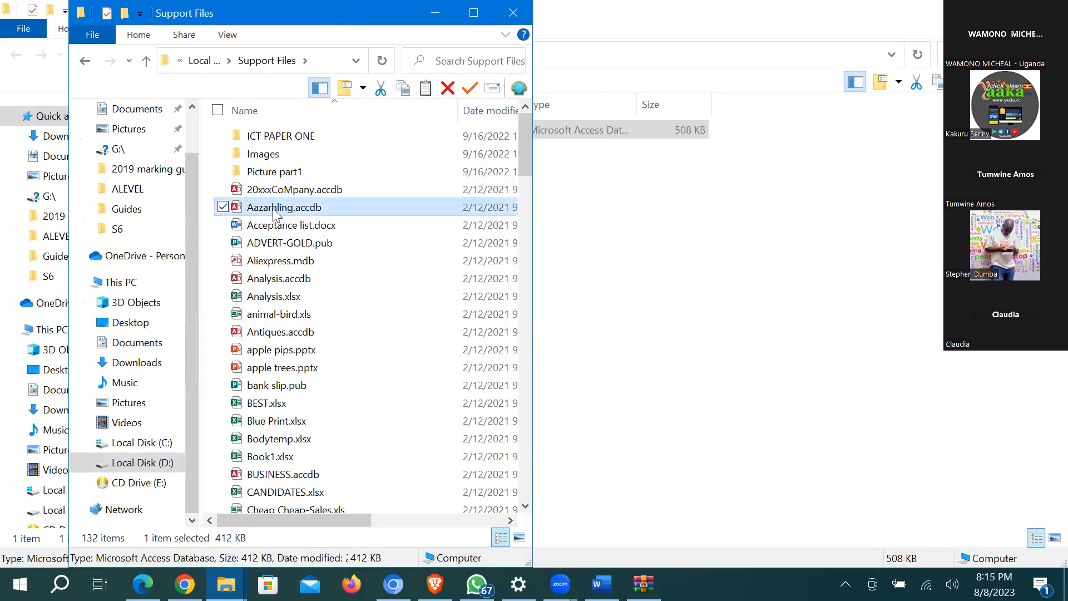
Step: Open Aazarhling.accdb, enable its content, and open My Table XYZ
{"action": "double_click", "coordinate": [274, 208]}
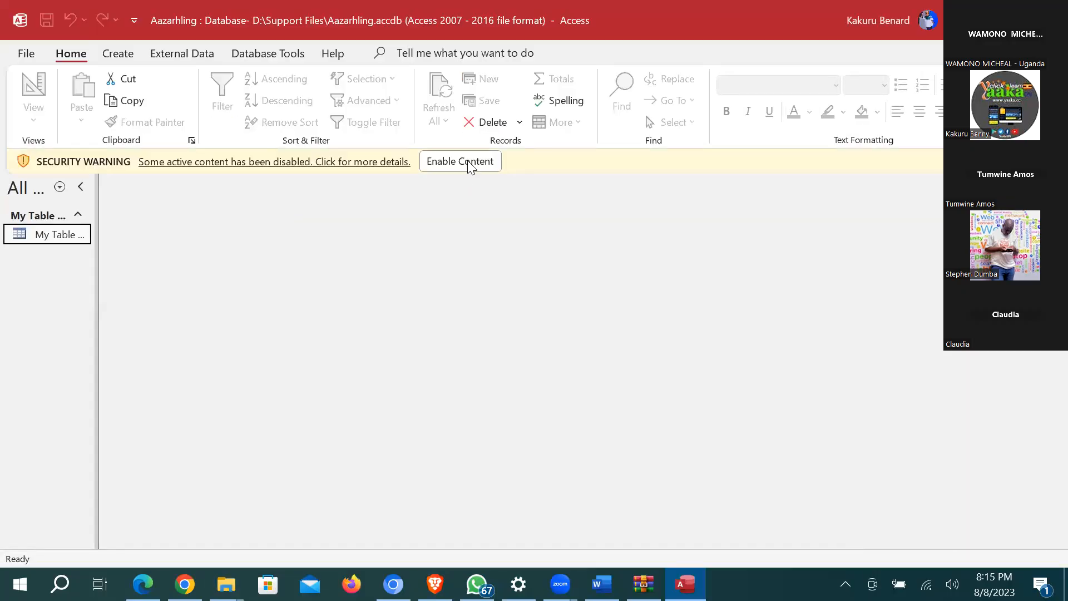
{"action": "left_click", "coordinate": [468, 162]}
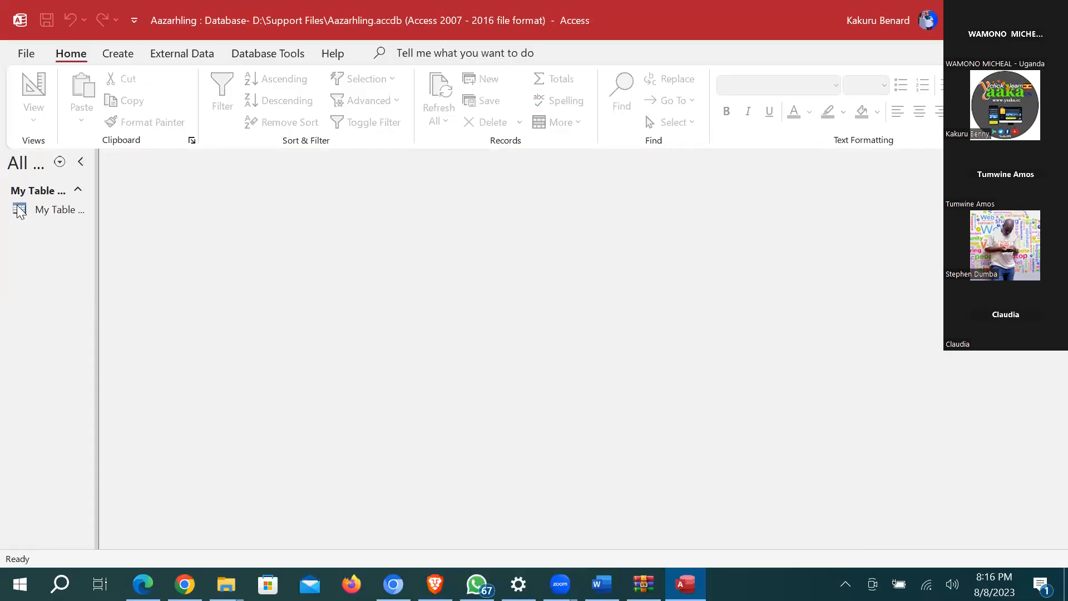
{"action": "double_click", "coordinate": [56, 209]}
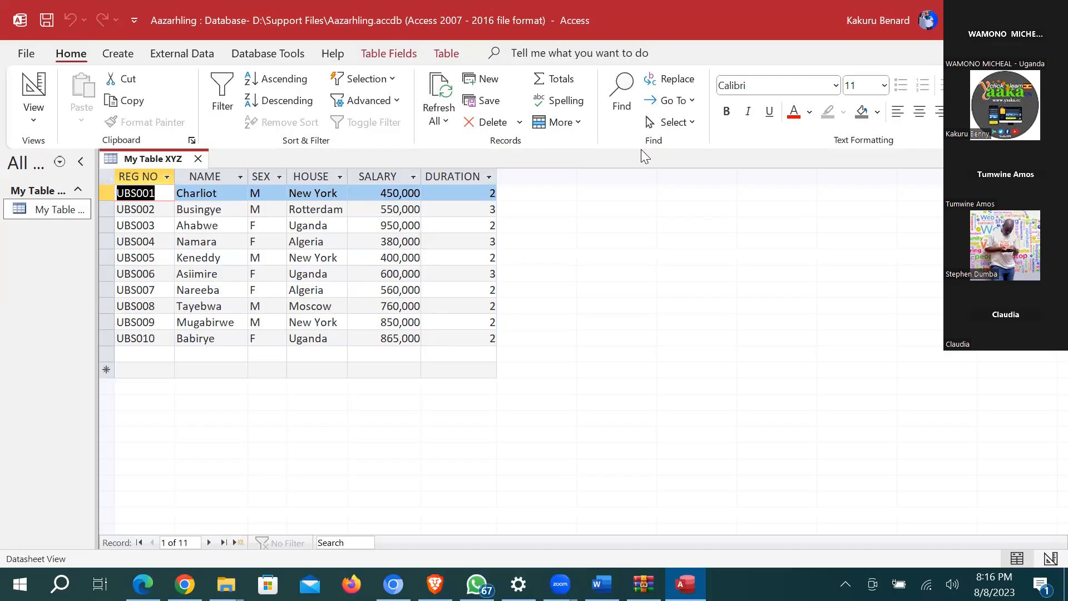
Step: Bring Support Files forward, scroll down, and open Herb Garden.accdb
{"action": "mouse_move", "coordinate": [225, 584]}
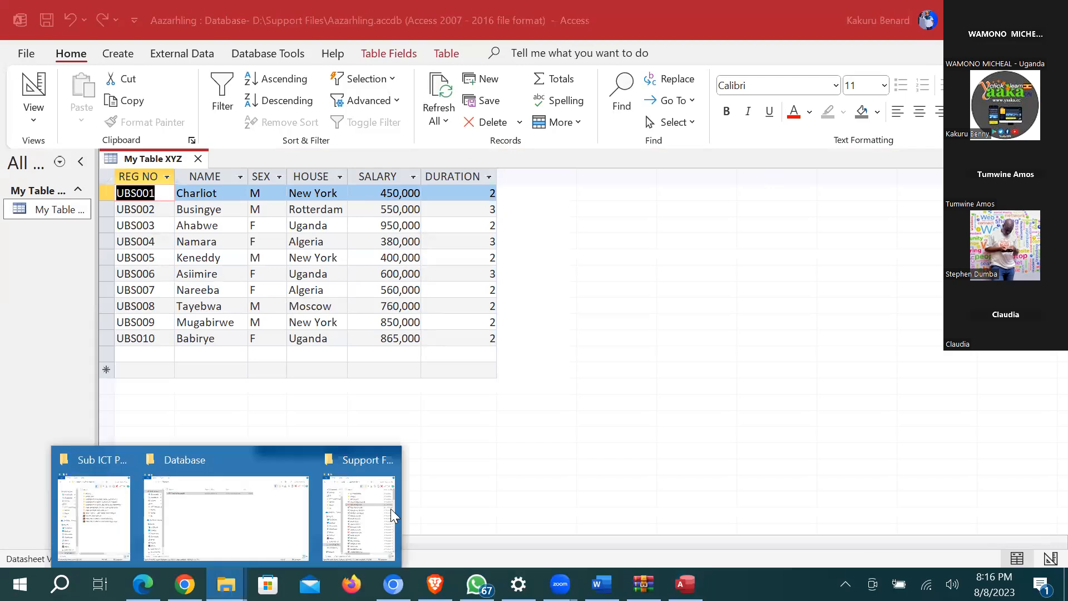
{"action": "left_click", "coordinate": [394, 509]}
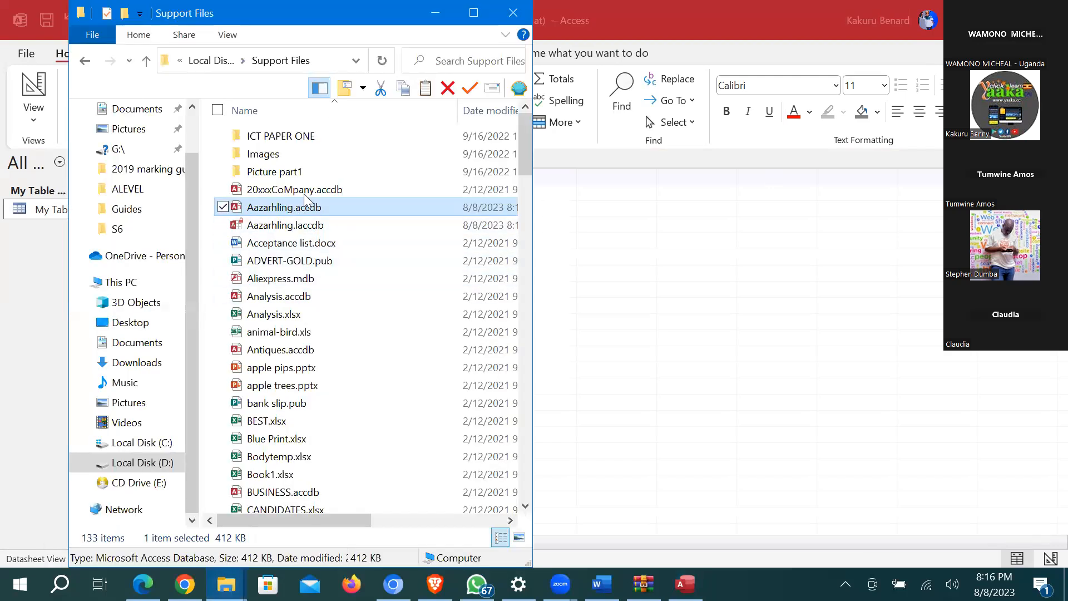
{"action": "scroll", "coordinate": [307, 203], "scroll_direction": "down", "scroll_amount": 3}
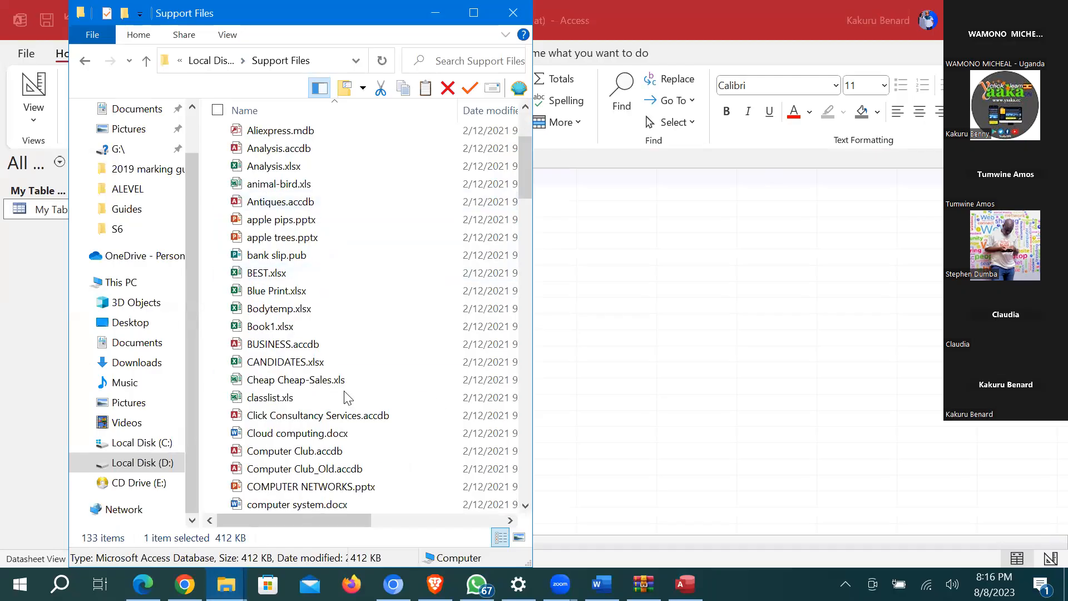
{"action": "scroll", "coordinate": [345, 396], "scroll_direction": "down", "scroll_amount": 2}
{"action": "scroll", "coordinate": [344, 391], "scroll_direction": "down", "scroll_amount": 9}
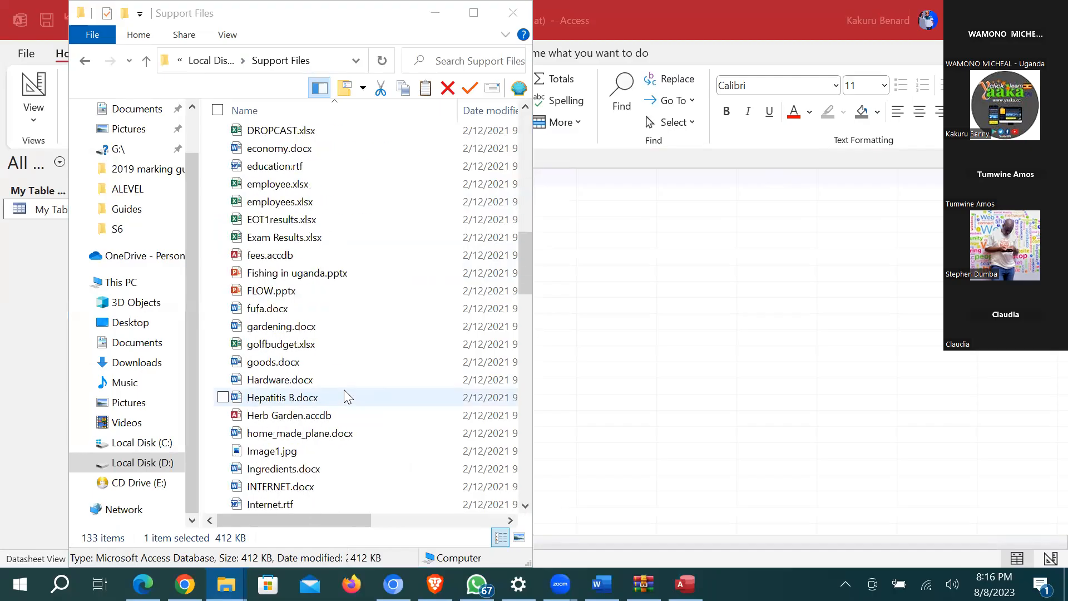
{"action": "left_click", "coordinate": [309, 419]}
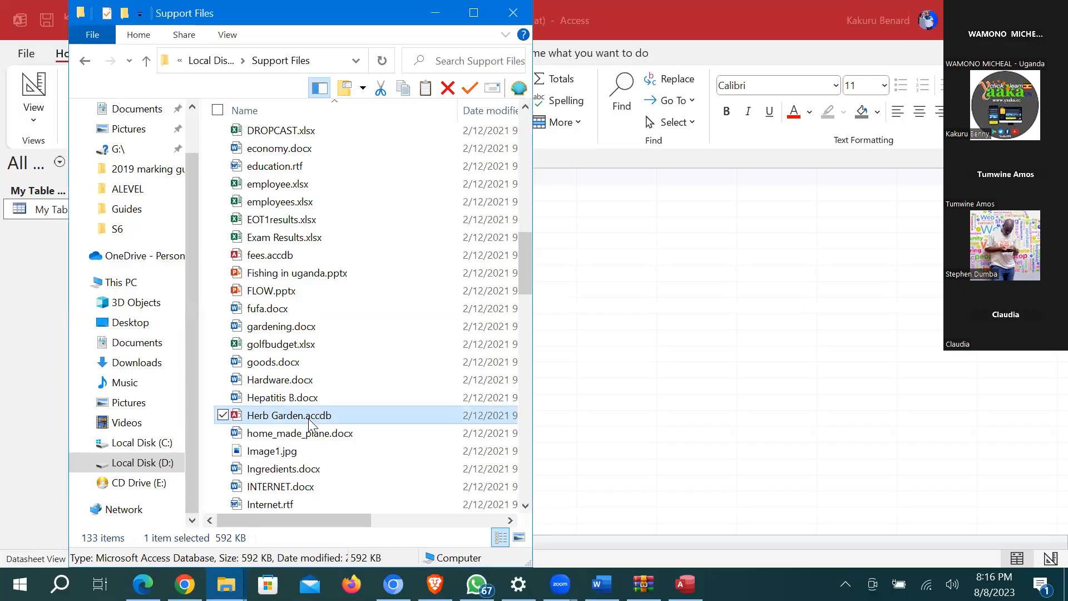
{"action": "double_click", "coordinate": [309, 419]}
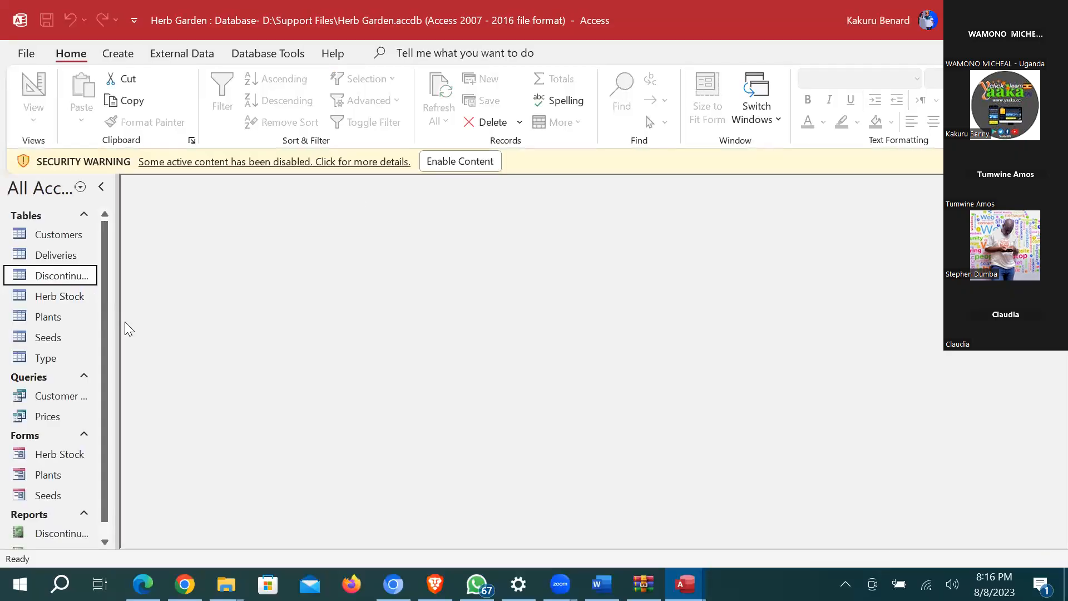
Step: Enable Herb Garden's content and widen the Navigation Pane to show full object names
{"action": "left_click", "coordinate": [422, 162]}
{"action": "left_click_drag", "start_coordinate": [119, 317], "coordinate": [228, 314]}
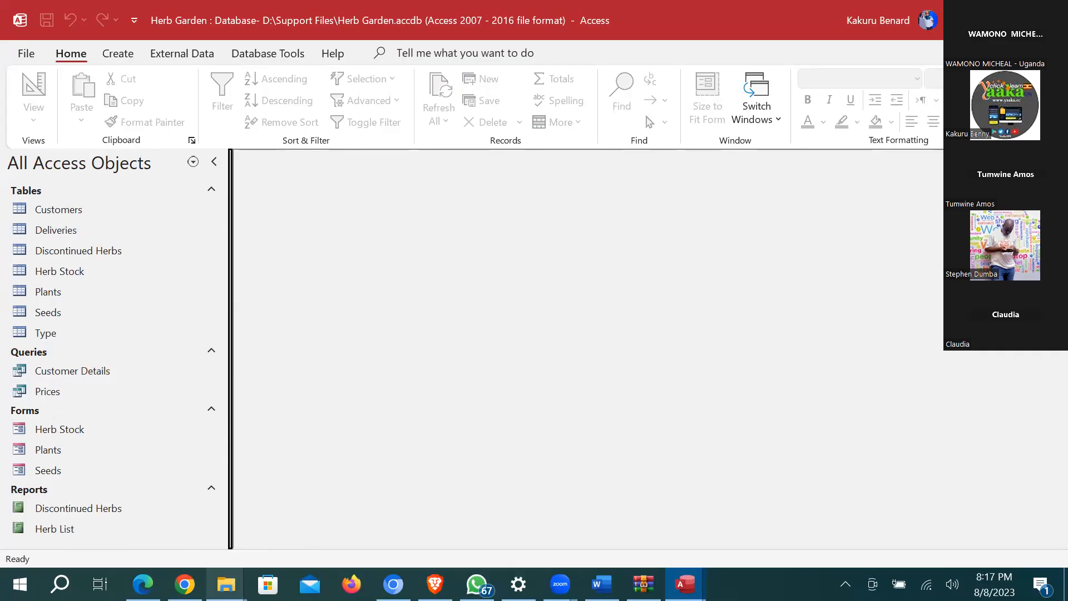
{"action": "mouse_move", "coordinate": [226, 584]}
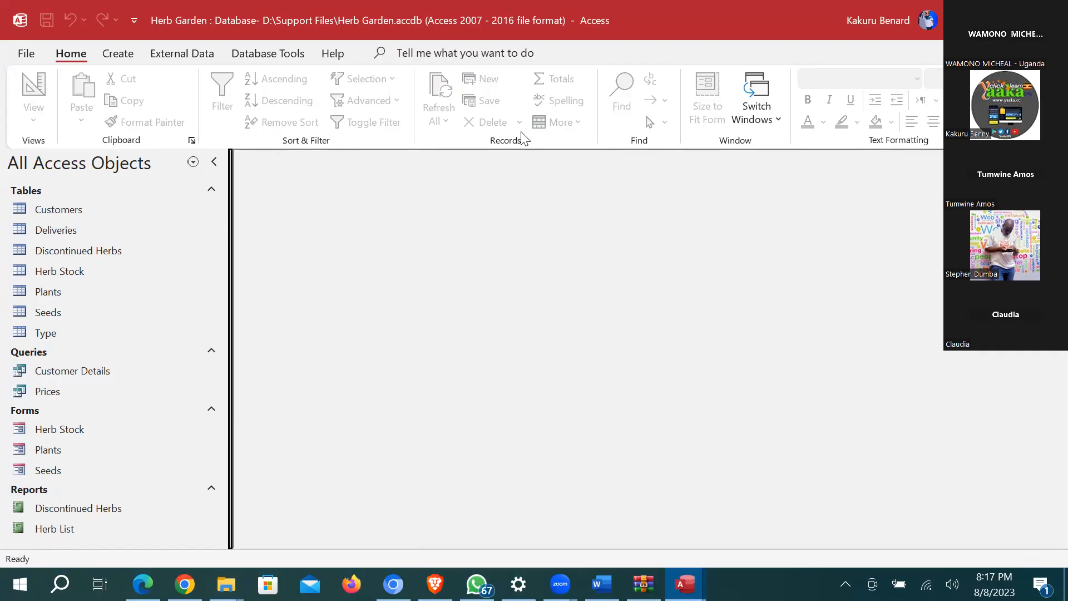
{"action": "left_click_drag", "start_coordinate": [231, 349], "coordinate": [232, 349]}
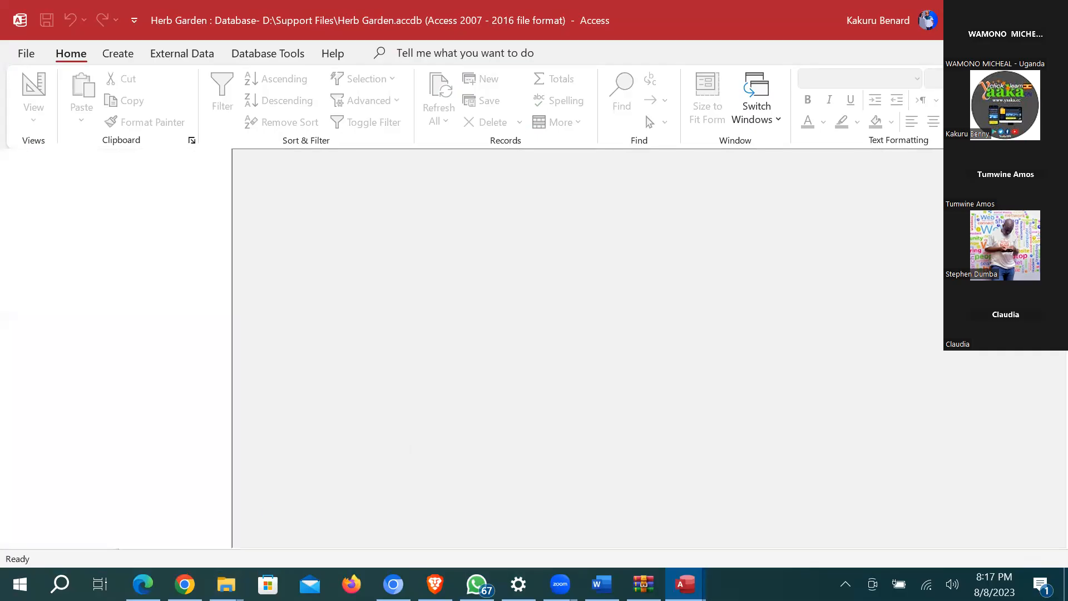
Step: Close Herb Garden and open Practical One.accdb from the Database folder
{"action": "left_click", "coordinate": [1049, 20]}
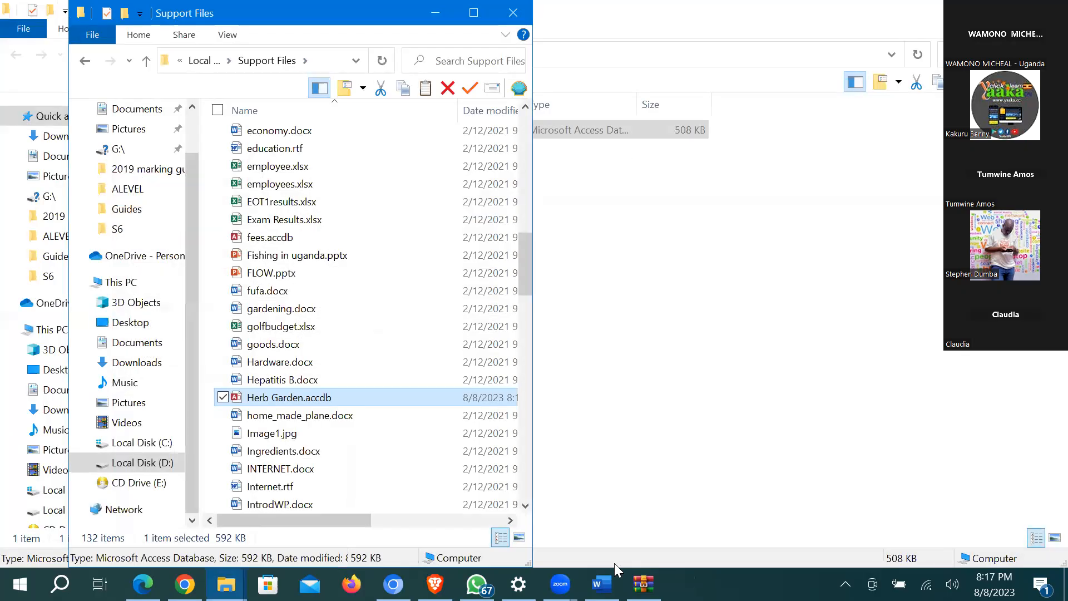
{"action": "left_click", "coordinate": [608, 445]}
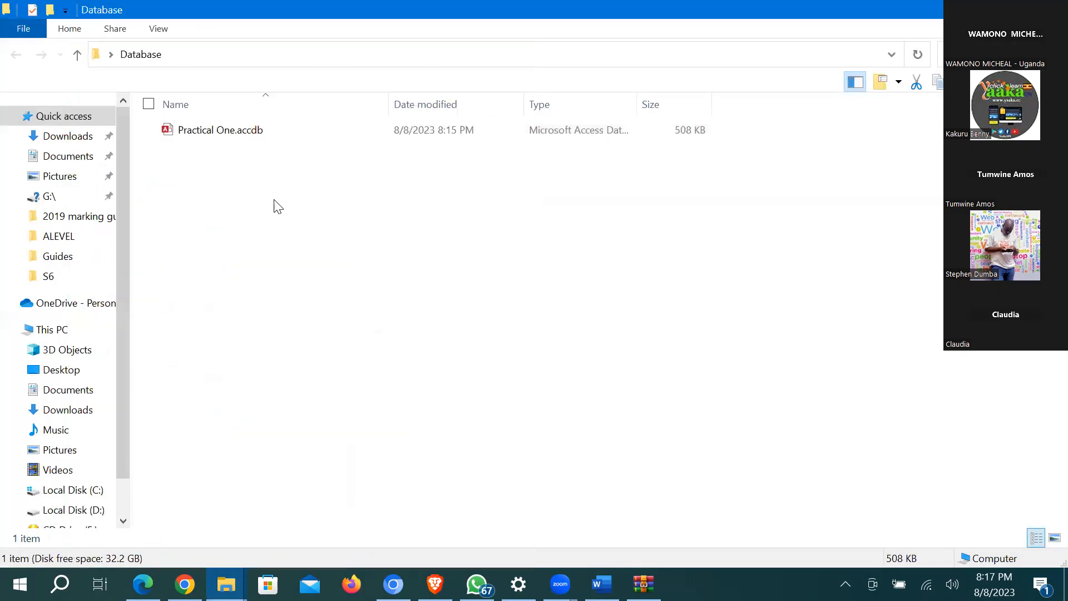
{"action": "double_click", "coordinate": [207, 135]}
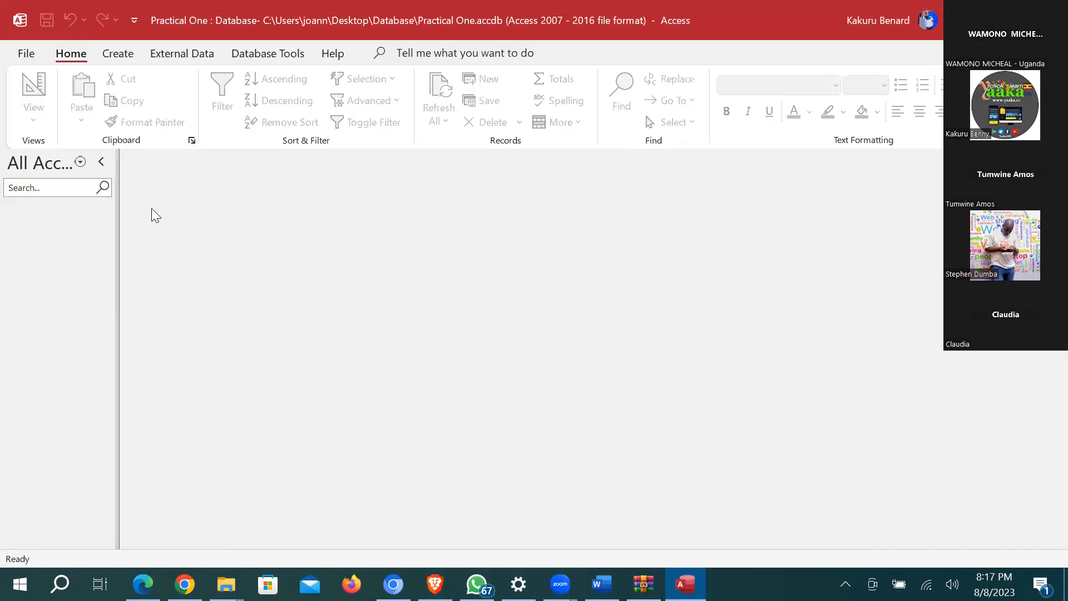
Step: Switch to the Support Files window and select Analysis.xlsx
{"action": "left_click", "coordinate": [227, 584]}
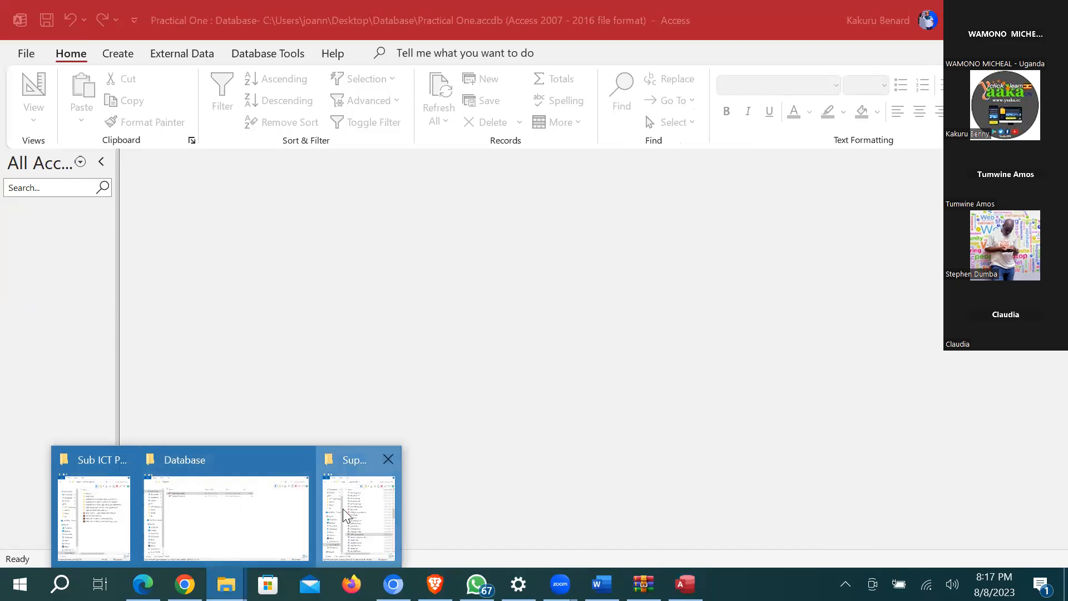
{"action": "left_click", "coordinate": [354, 520]}
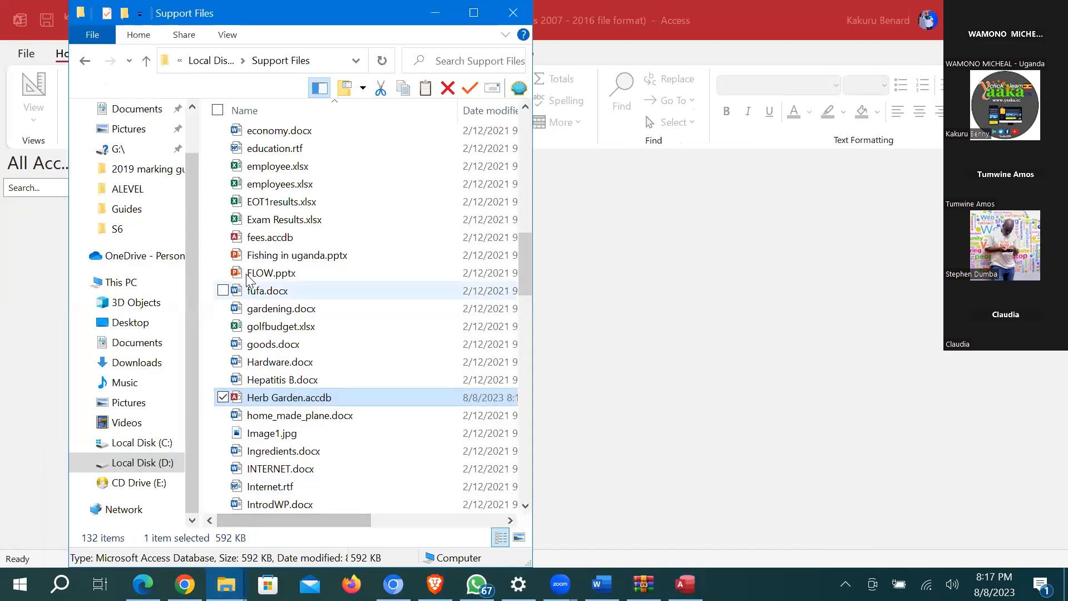
{"action": "scroll", "coordinate": [489, 203], "scroll_direction": "up", "scroll_amount": 15}
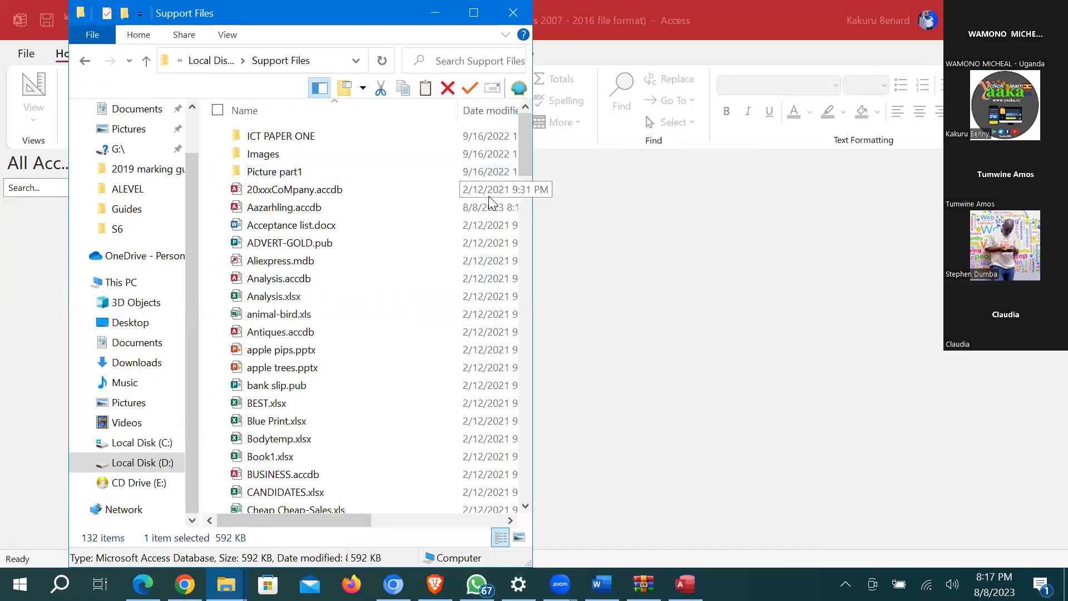
{"action": "left_click", "coordinate": [269, 299]}
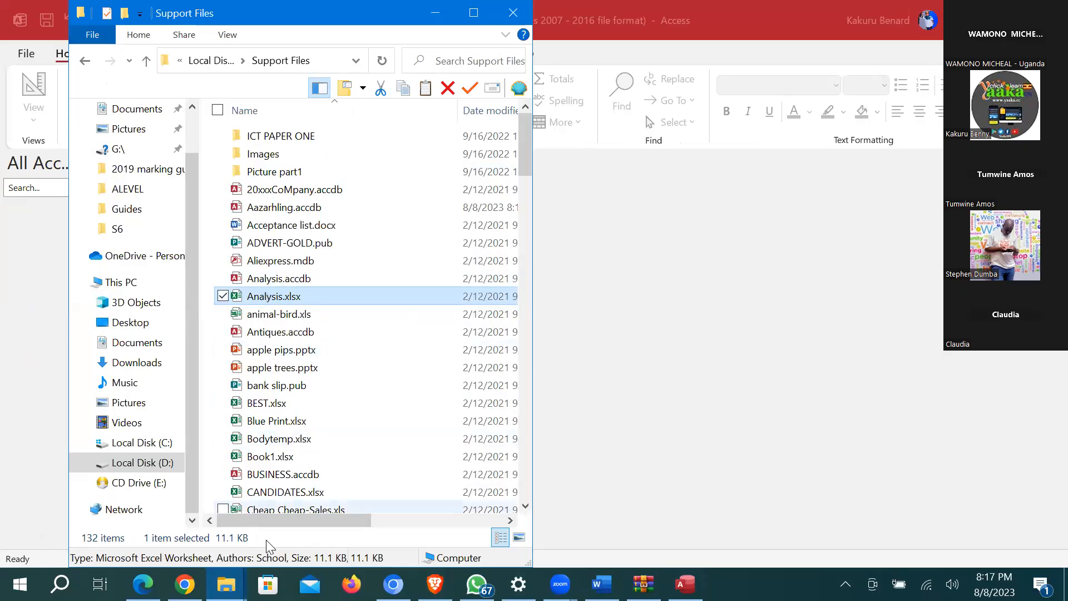
Step: Paste Analysis.xlsx into the Database folder next to Practical One.accdb
{"action": "left_click", "coordinate": [226, 584]}
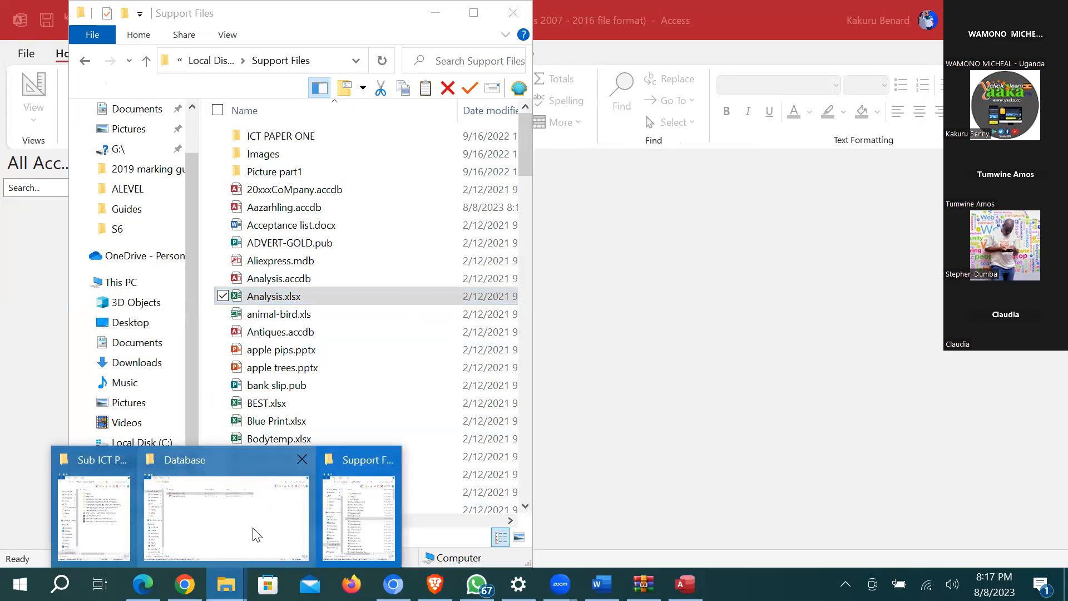
{"action": "left_click", "coordinate": [248, 527]}
{"action": "left_click", "coordinate": [224, 274]}
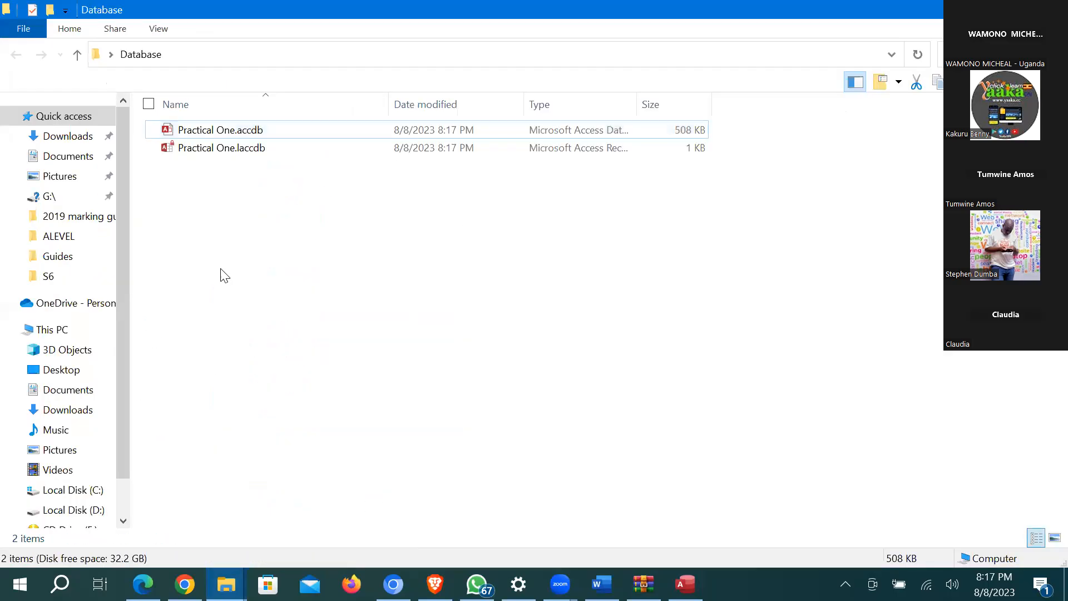
{"action": "key", "text": "ctrl+v"}
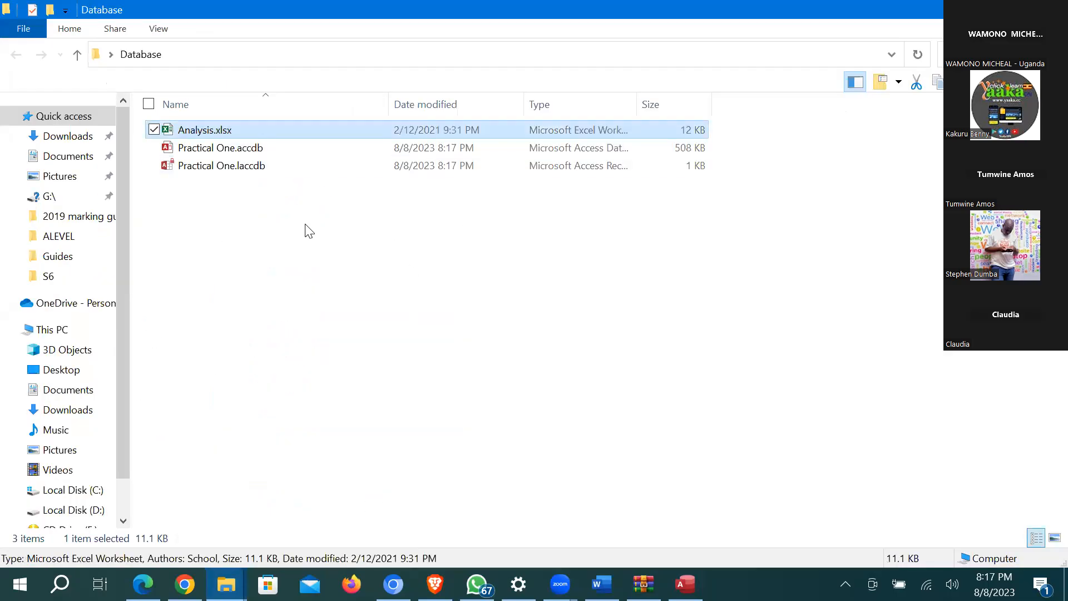
Step: In Analysis.xlsx, delete the 'S. 1 BEGINNING OF TERM EXAMS' row 1, close Excel, return to Access
{"action": "double_click", "coordinate": [220, 132]}
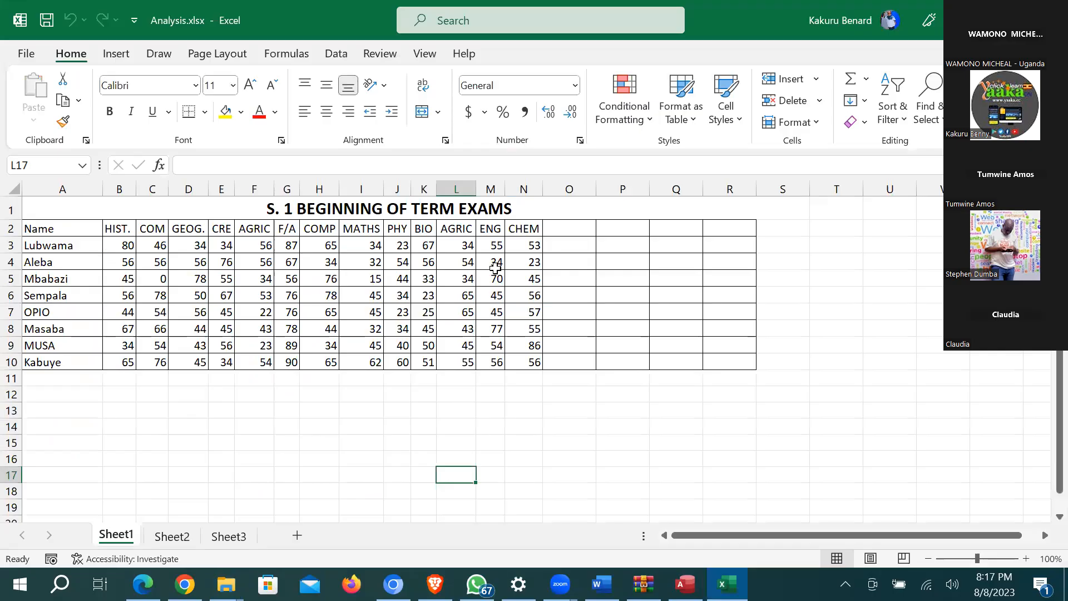
{"action": "left_click", "coordinate": [332, 249]}
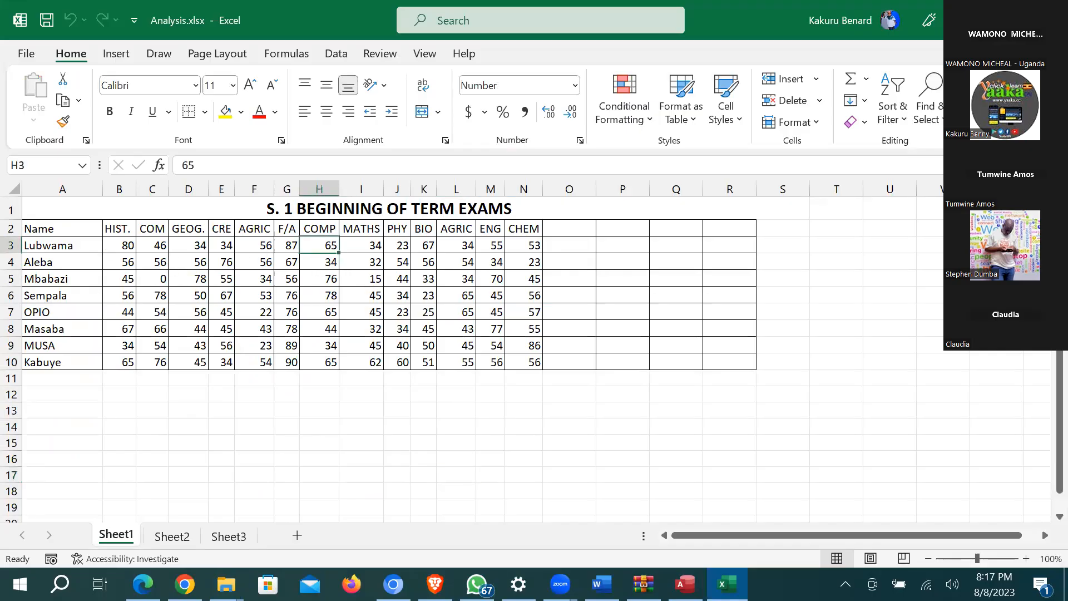
{"action": "right_click", "coordinate": [11, 208]}
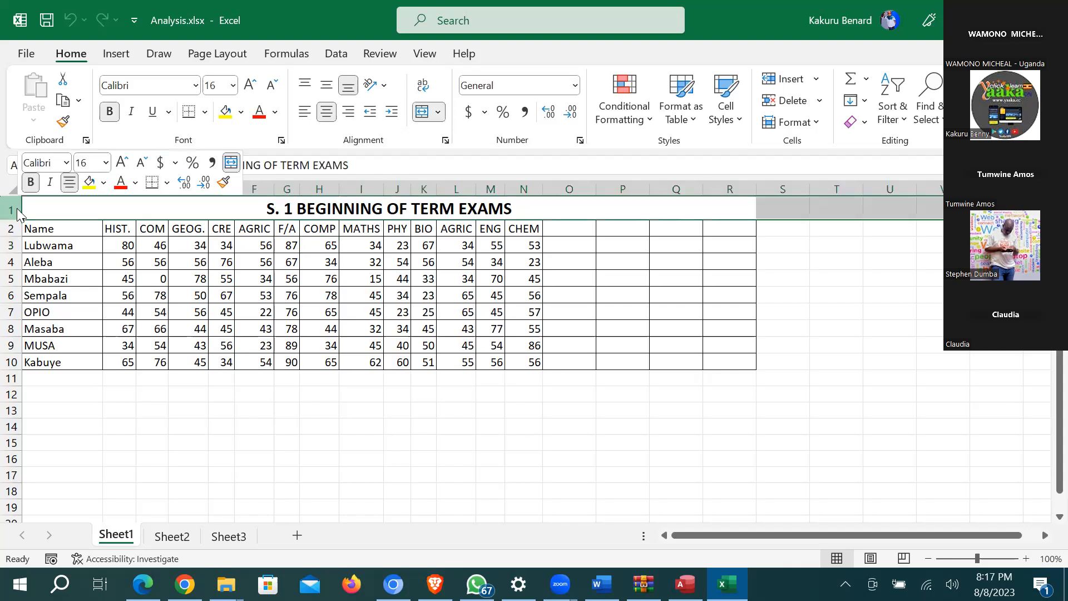
{"action": "left_click", "coordinate": [66, 404]}
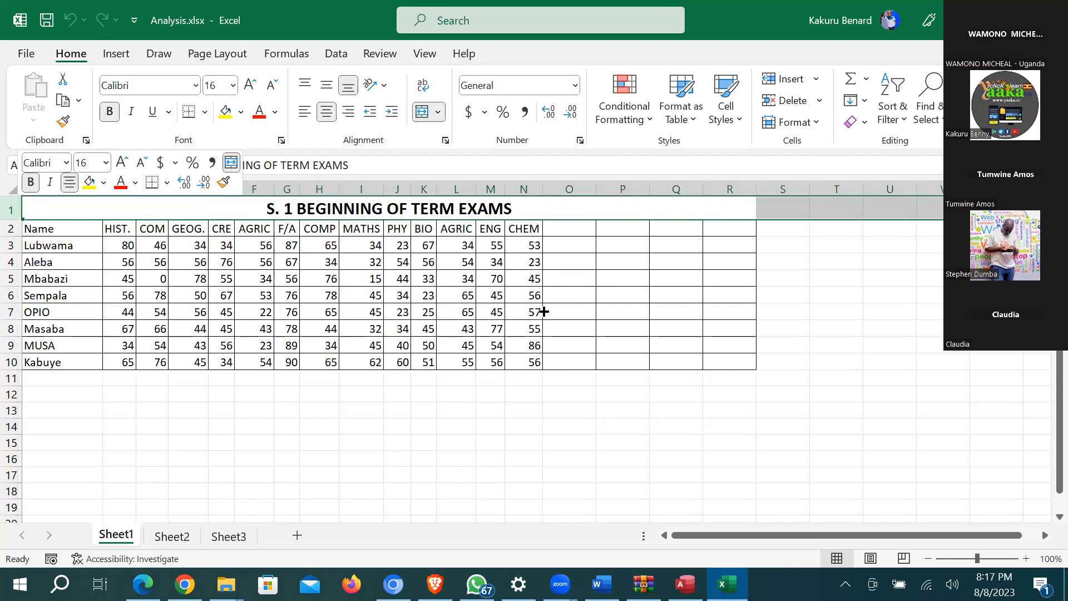
{"action": "scroll", "coordinate": [279, 421], "scroll_direction": "down", "scroll_amount": 4}
{"action": "scroll", "coordinate": [70, 1], "scroll_direction": "up", "scroll_amount": 4}
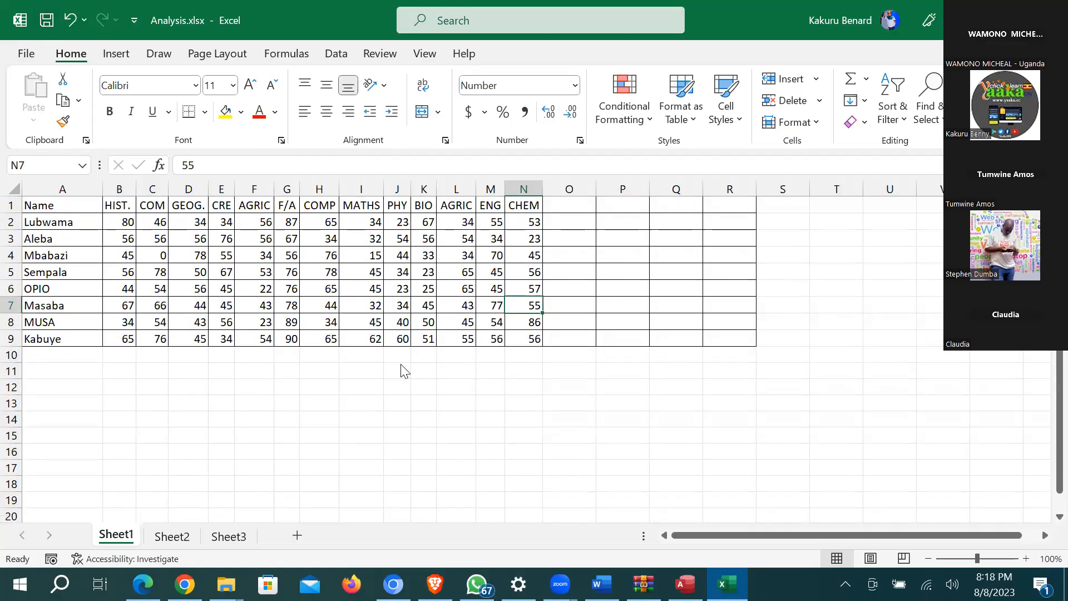
{"action": "key", "text": "alt+F4"}
{"action": "left_click", "coordinate": [686, 584]}
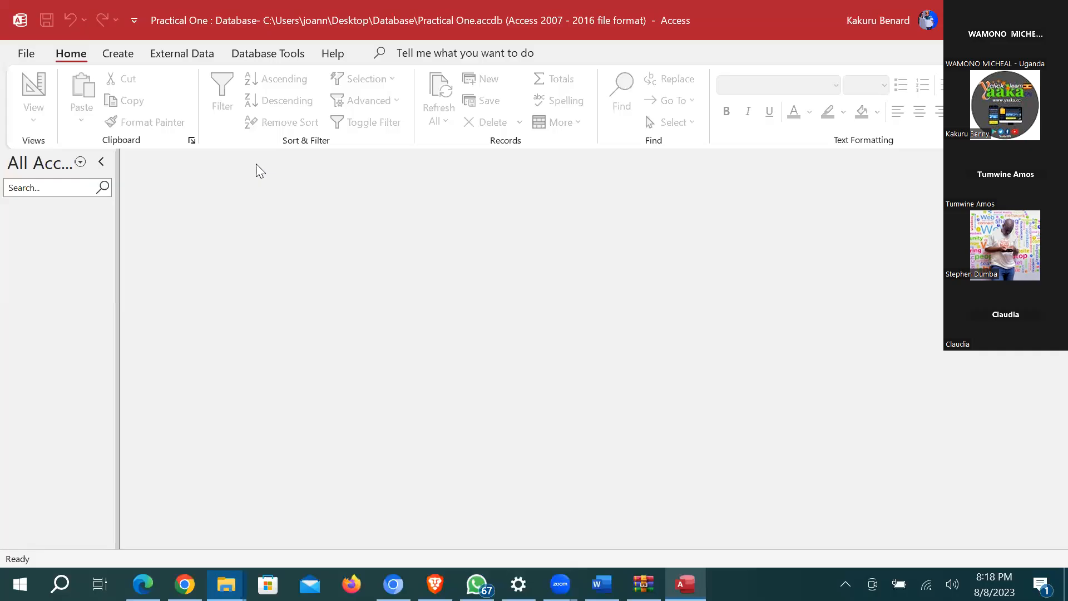
Step: Start an Excel import and pick Analysis.xlsx from the Desktop Database folder as the source
{"action": "left_click", "coordinate": [178, 55]}
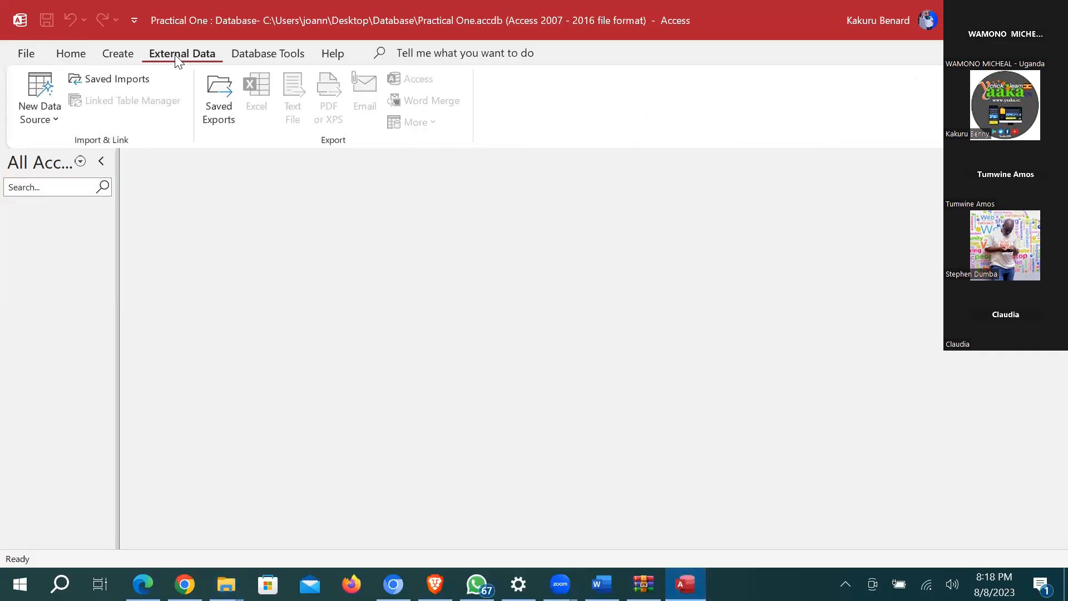
{"action": "left_click", "coordinate": [54, 121]}
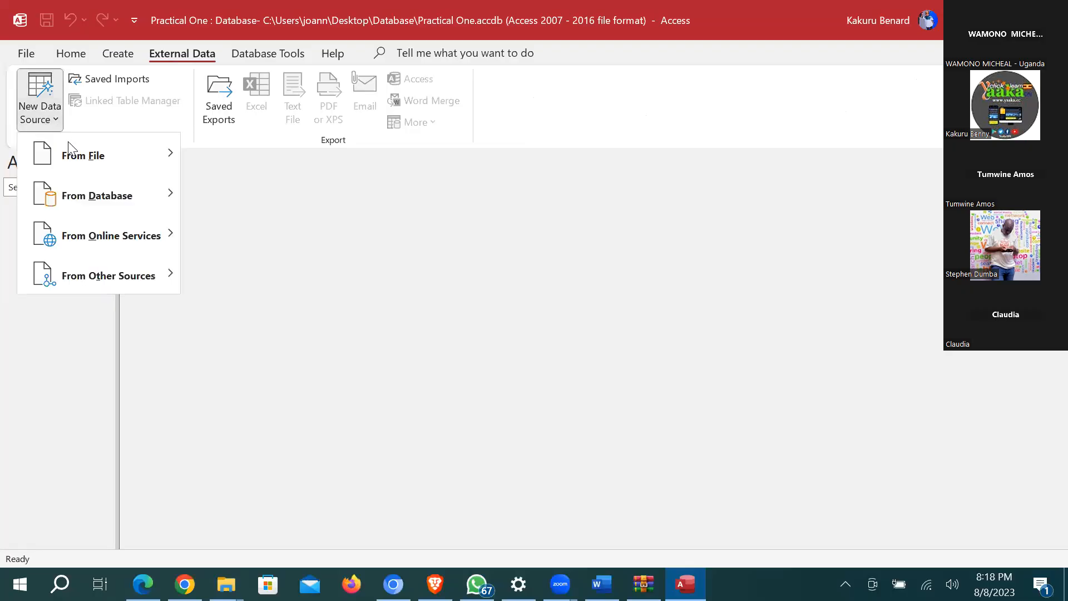
{"action": "mouse_move", "coordinate": [78, 161]}
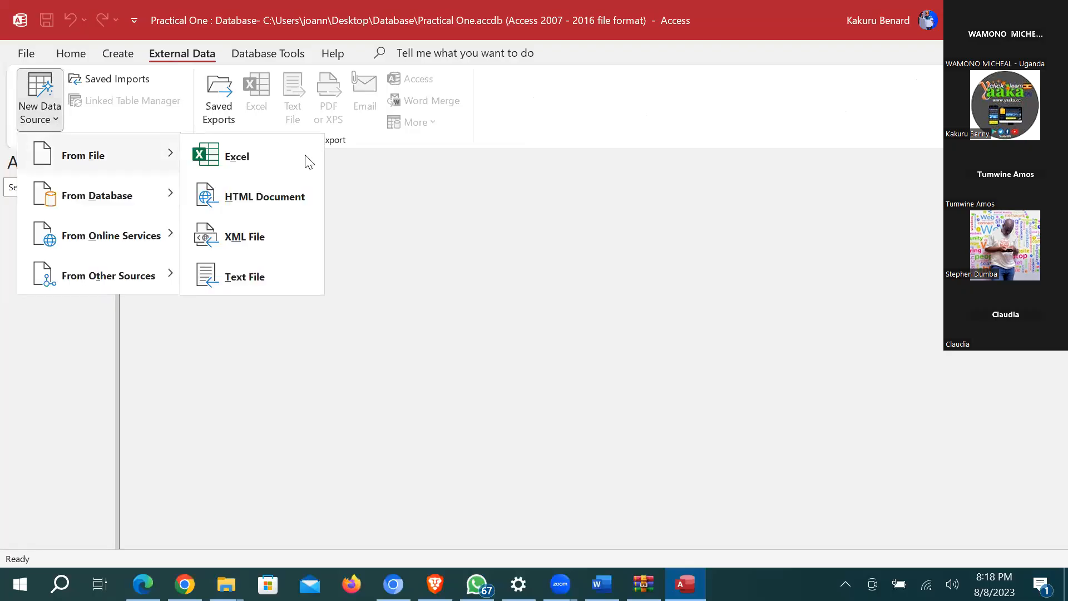
{"action": "left_click", "coordinate": [275, 160]}
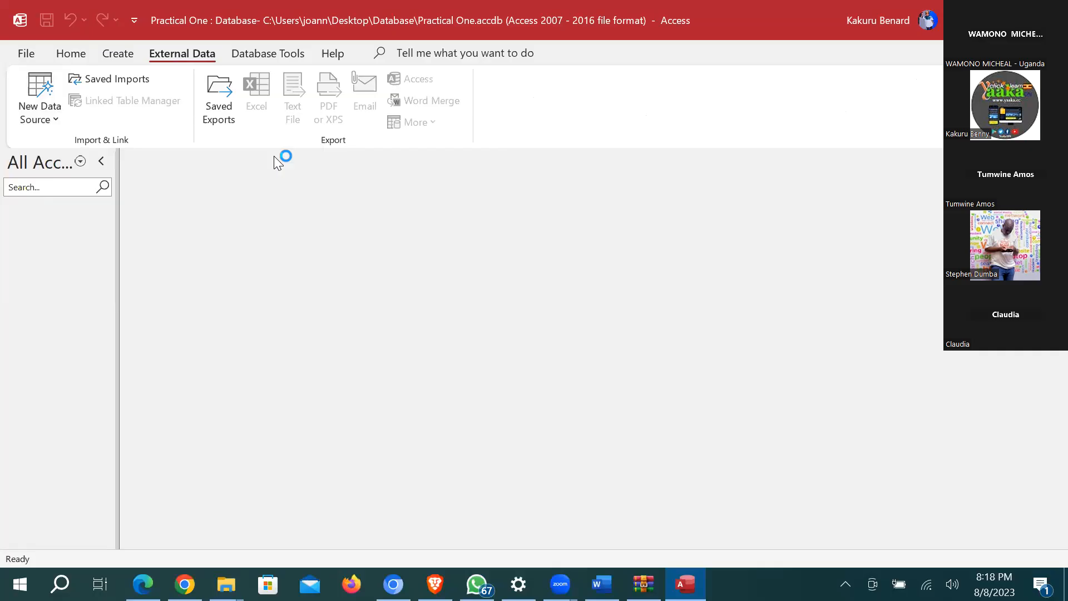
{"action": "left_click", "coordinate": [792, 174]}
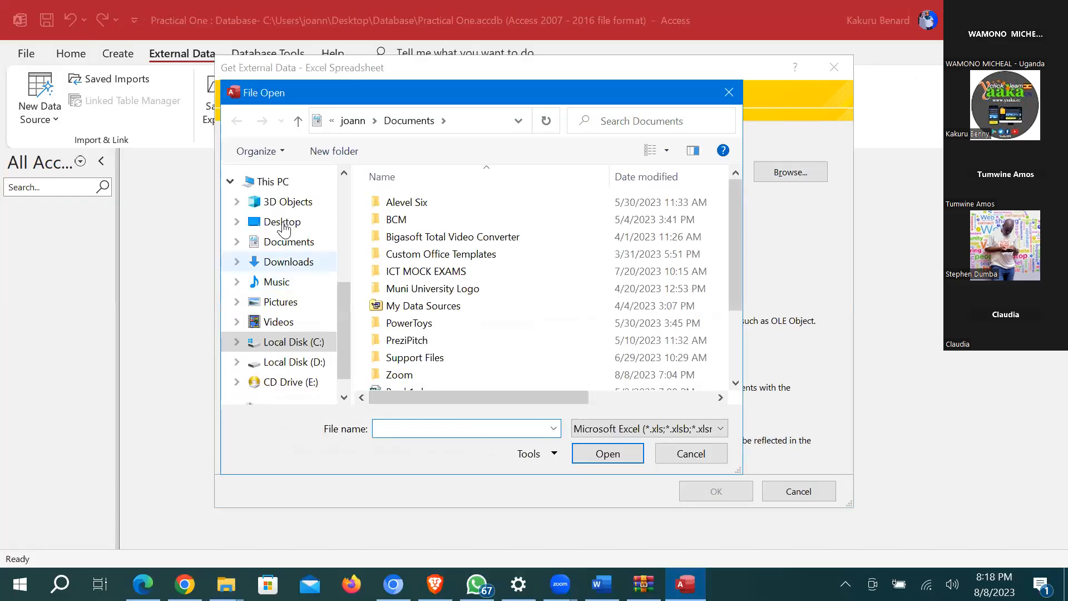
{"action": "left_click", "coordinate": [282, 222]}
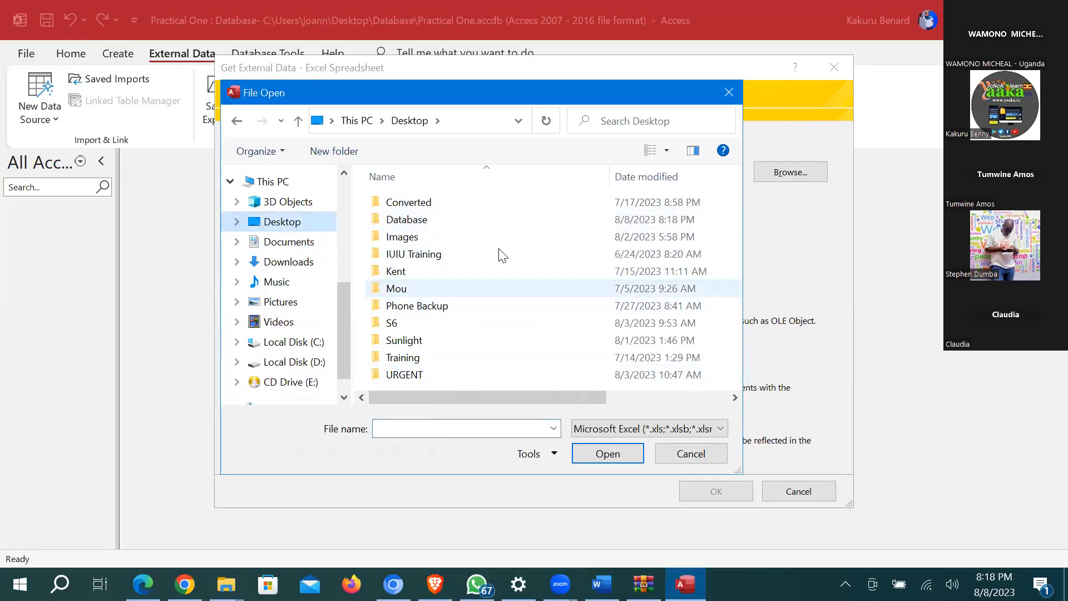
{"action": "double_click", "coordinate": [417, 219]}
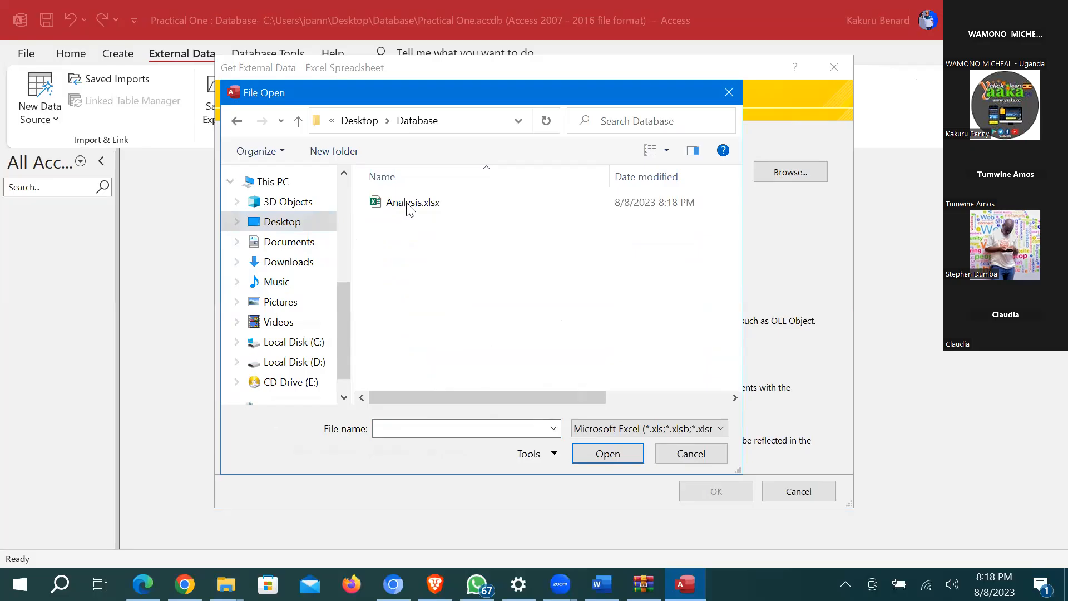
{"action": "left_click", "coordinate": [410, 209]}
{"action": "double_click", "coordinate": [409, 209]}
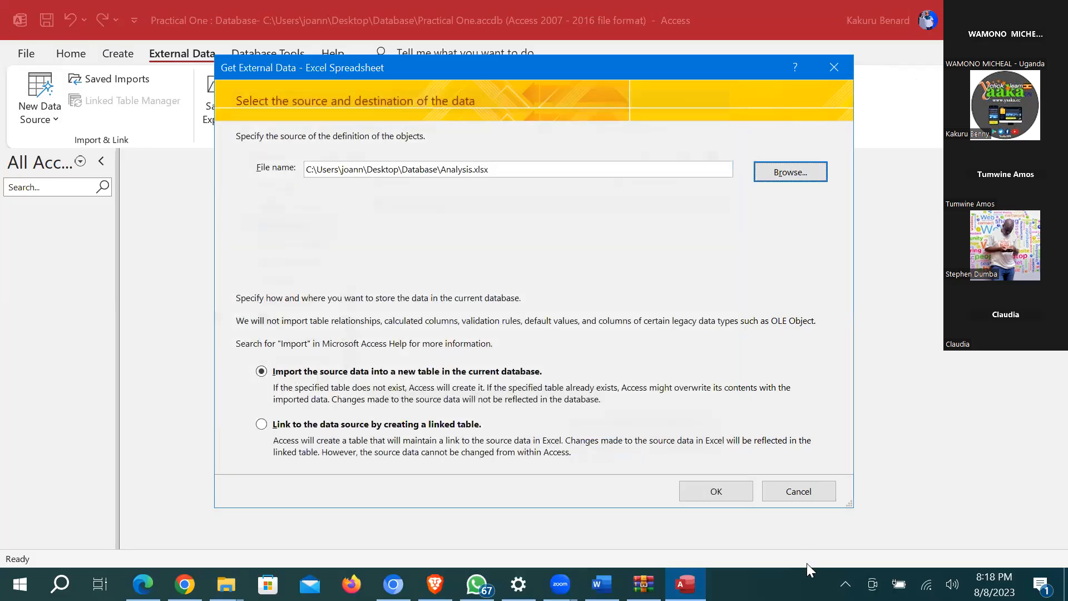
Step: Confirm the new-table import, tick First Row Contains Column Headings, then cancel the Analysis.xlsx wizard
{"action": "left_click", "coordinate": [717, 491]}
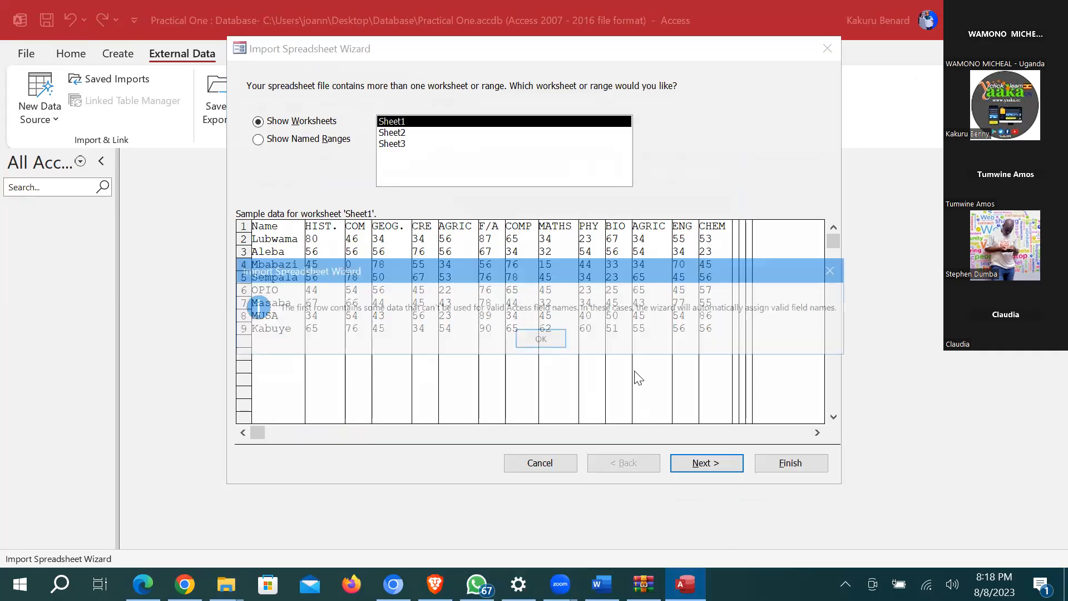
{"action": "left_click", "coordinate": [530, 337]}
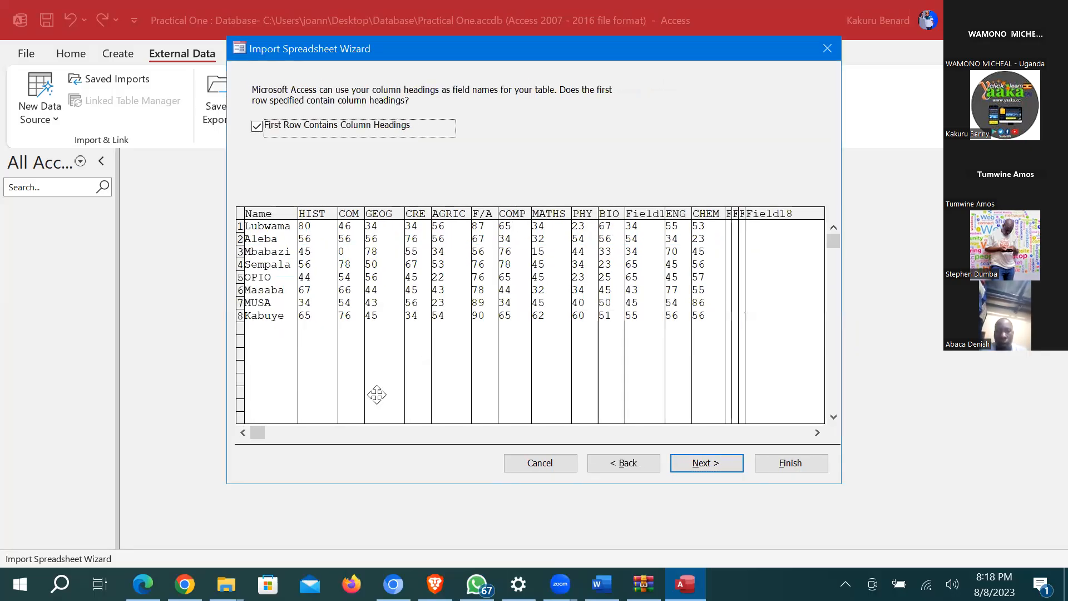
{"action": "left_click", "coordinate": [257, 127]}
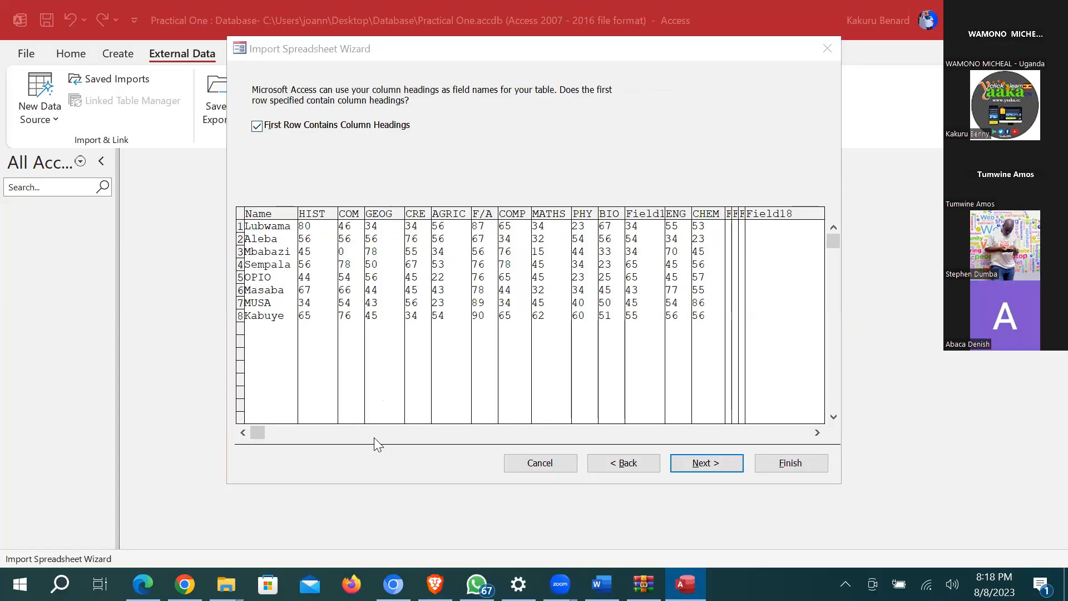
{"action": "left_click", "coordinate": [708, 459]}
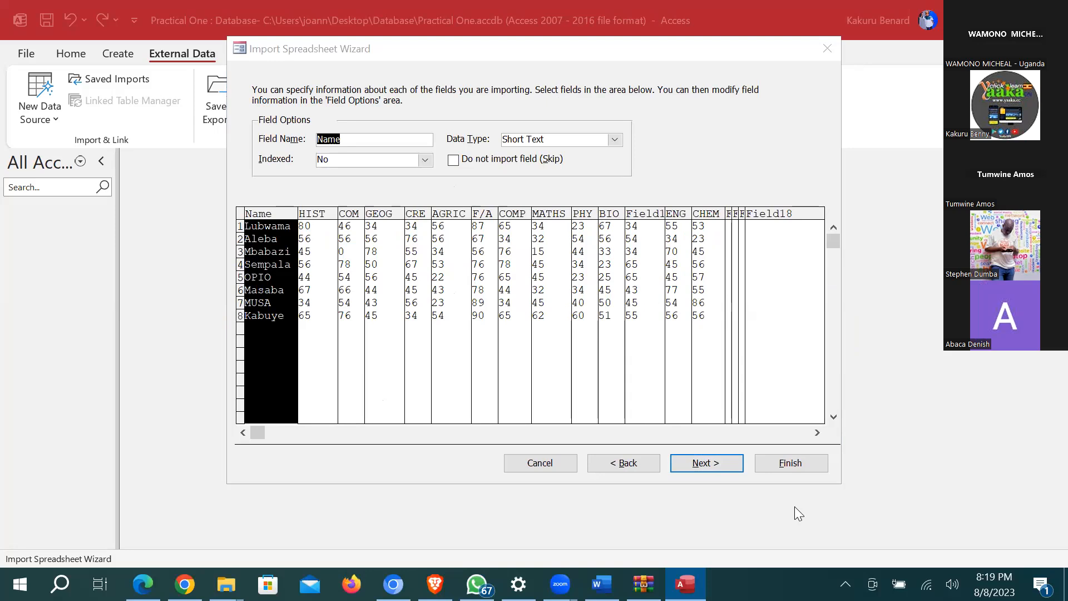
{"action": "left_click", "coordinate": [827, 49]}
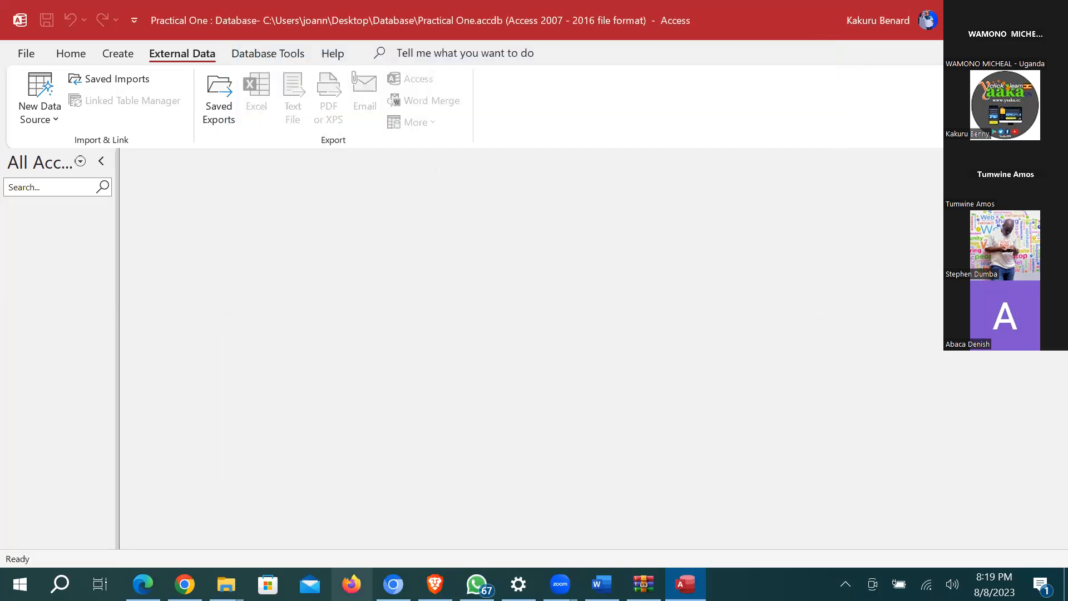
{"action": "left_click", "coordinate": [226, 584]}
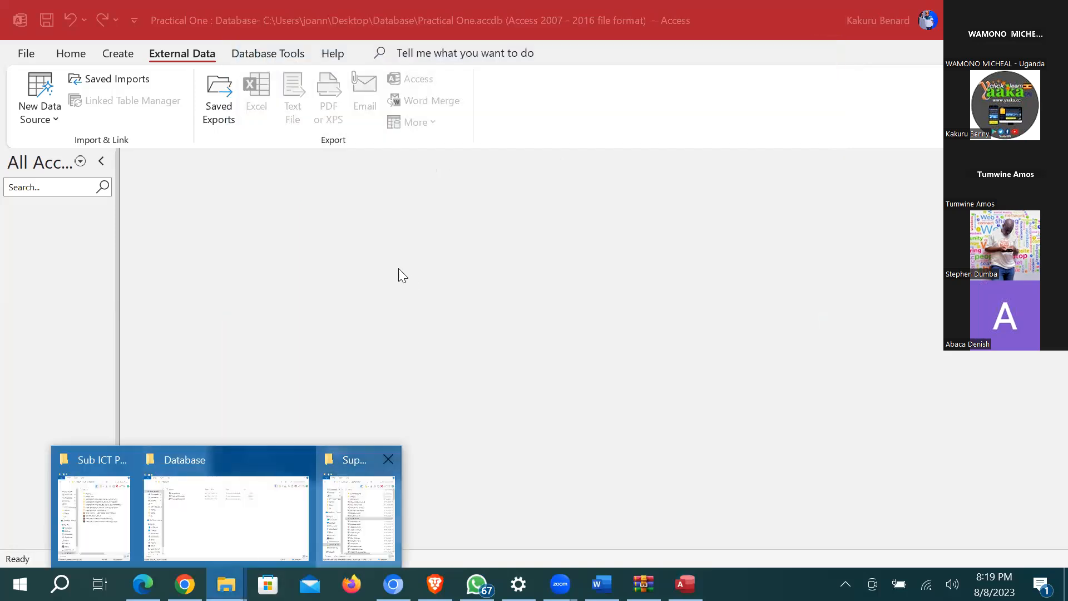
Step: Copy DETAILS.xlsx from the Support Files folder
{"action": "left_click", "coordinate": [359, 506]}
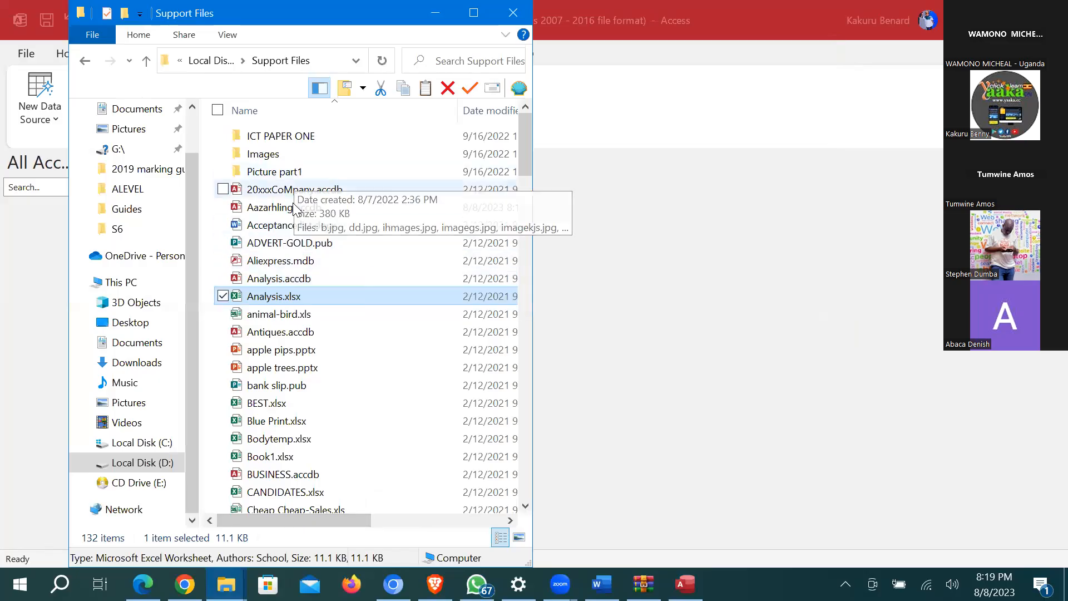
{"action": "scroll", "coordinate": [295, 220], "scroll_direction": "down", "scroll_amount": 1}
{"action": "scroll", "coordinate": [303, 288], "scroll_direction": "down", "scroll_amount": 1}
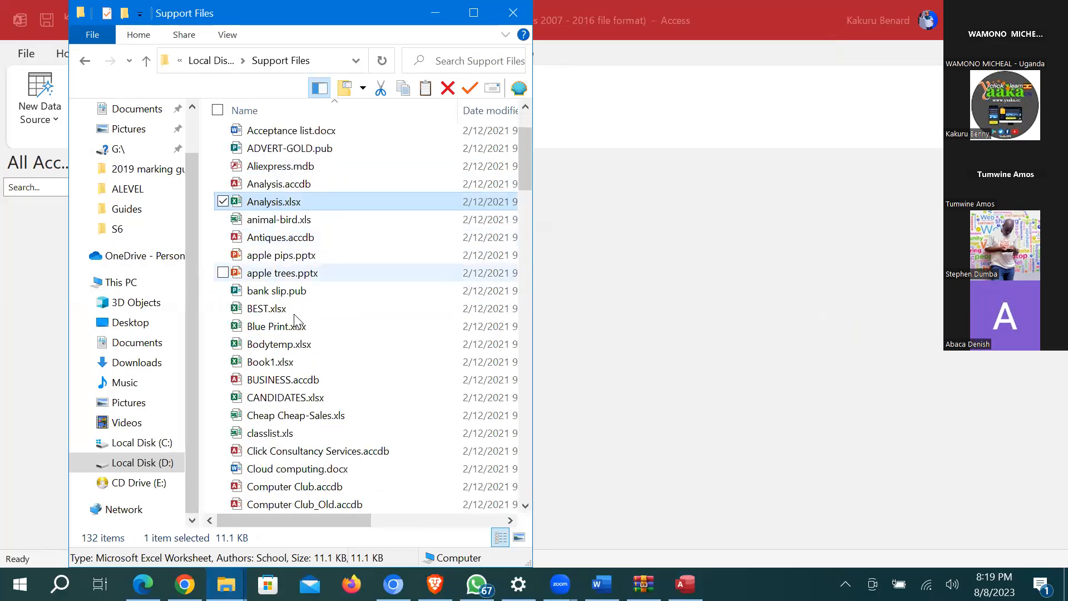
{"action": "left_click", "coordinate": [297, 346]}
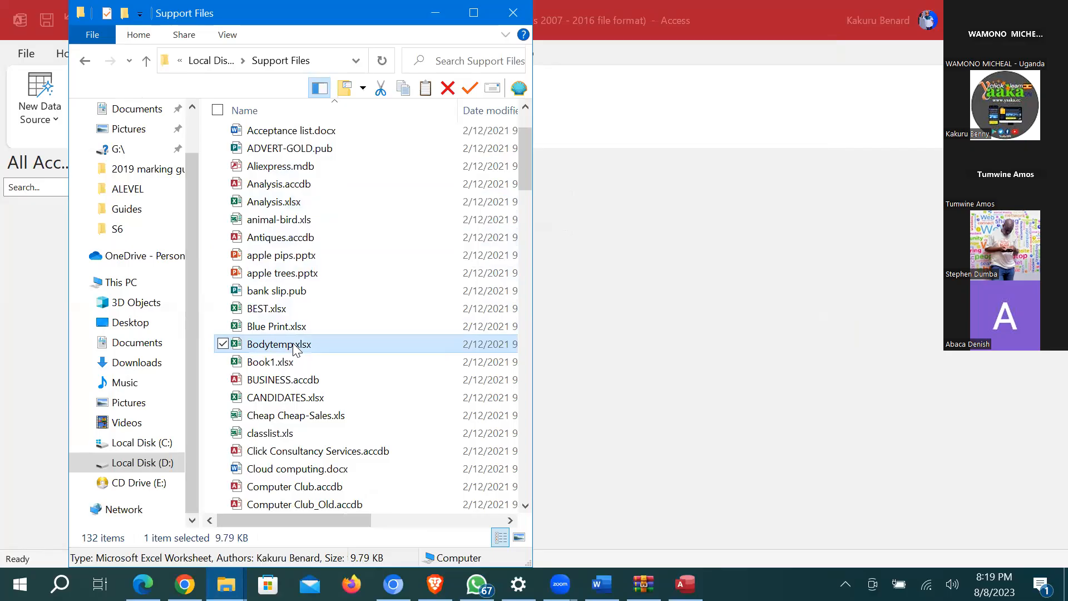
{"action": "key", "text": "d"}
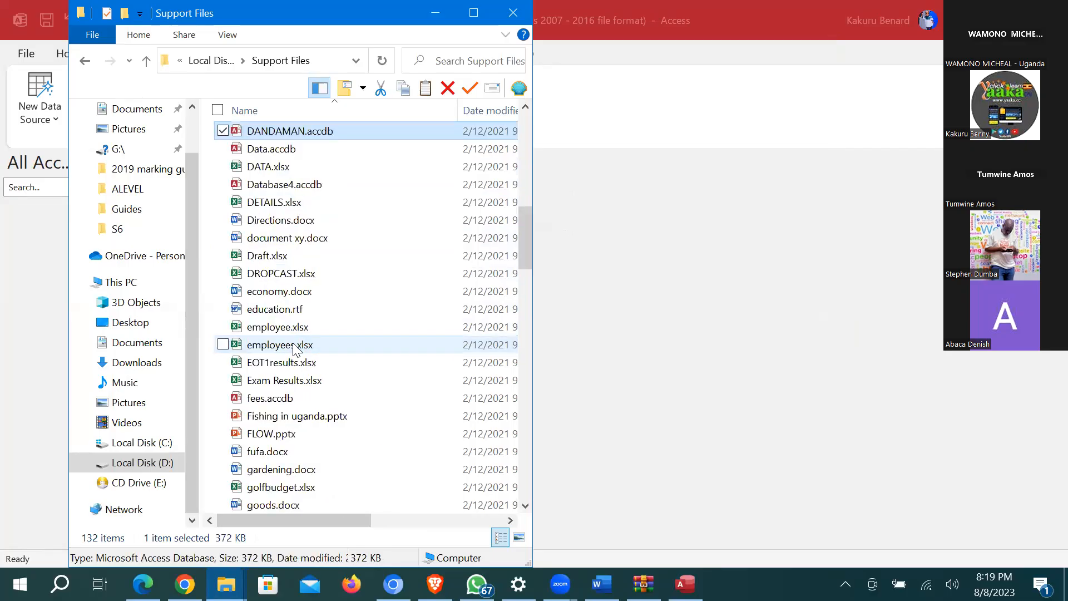
{"action": "left_click", "coordinate": [300, 205]}
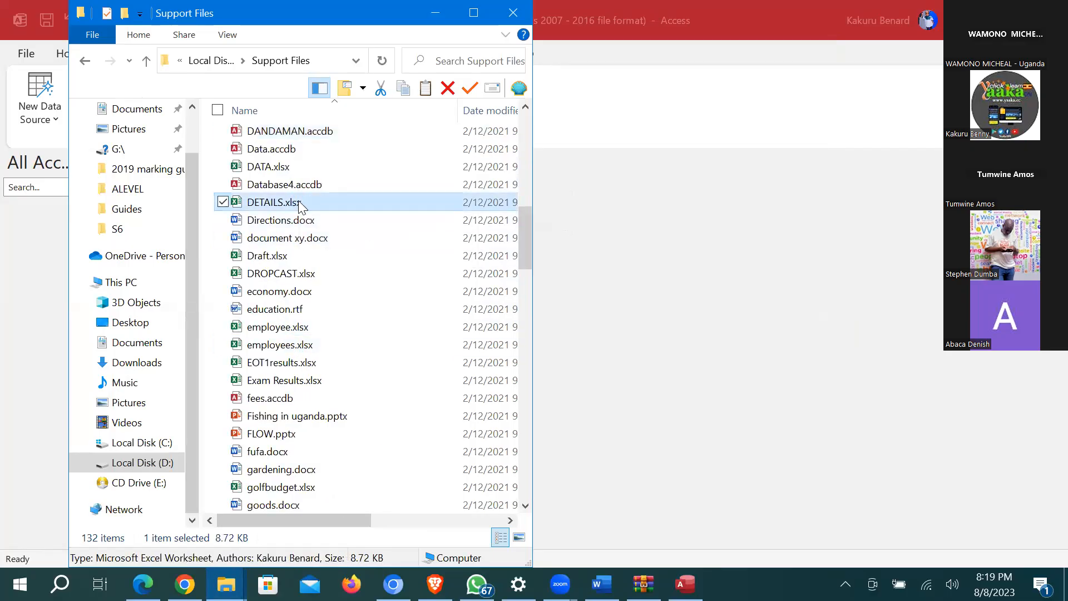
{"action": "right_click", "coordinate": [299, 206]}
{"action": "left_click", "coordinate": [86, 473]}
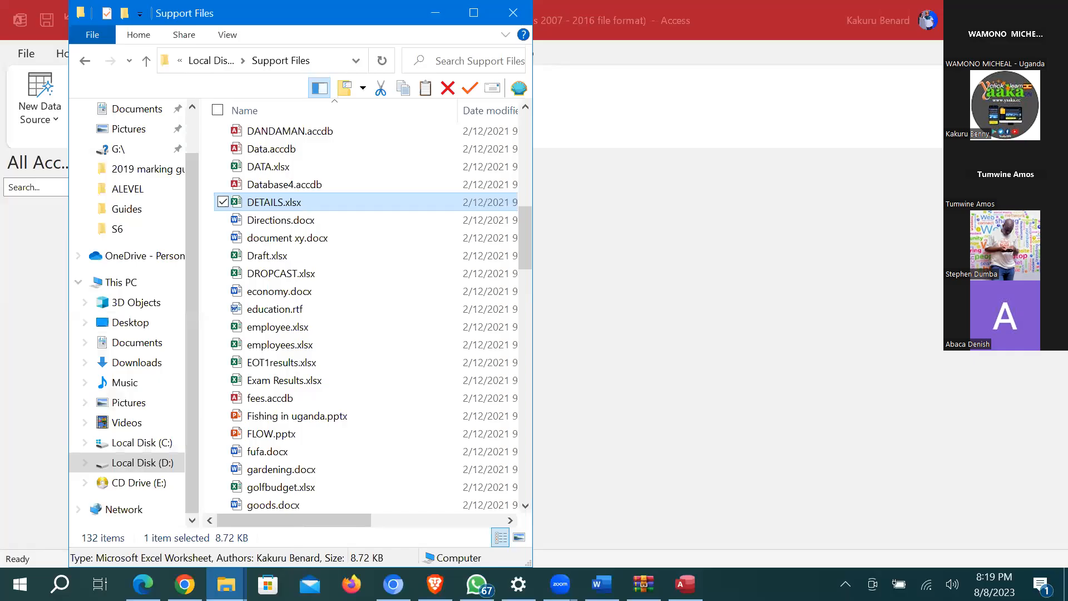
Step: Paste DETAILS.xlsx into the Database folder, preview it in Excel, and return to Practical One
{"action": "left_click", "coordinate": [226, 584]}
{"action": "left_click", "coordinate": [225, 508]}
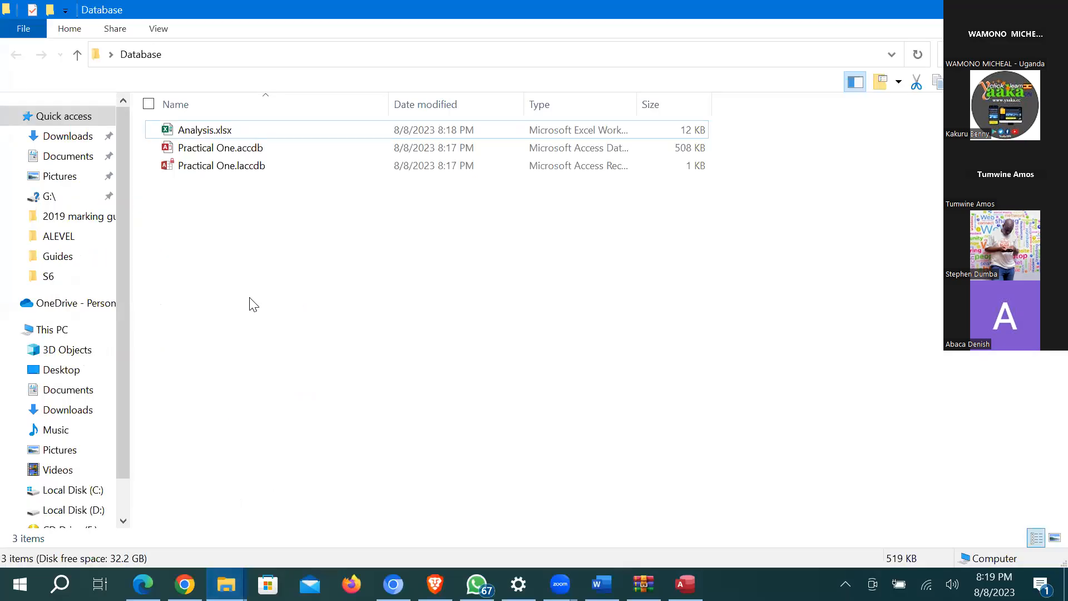
{"action": "key", "text": "ctrl+v"}
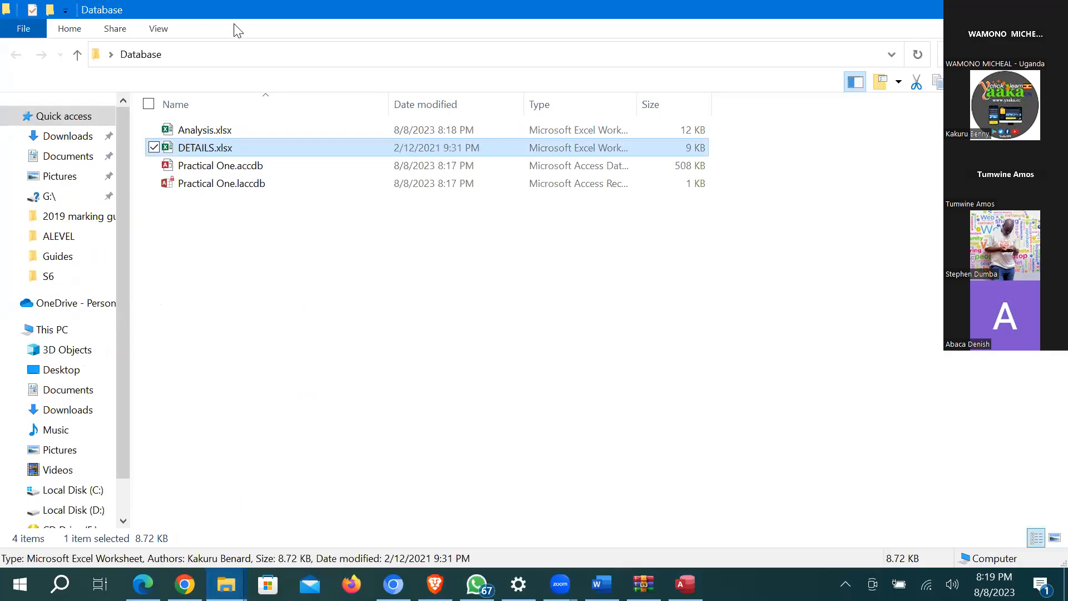
{"action": "double_click", "coordinate": [226, 149]}
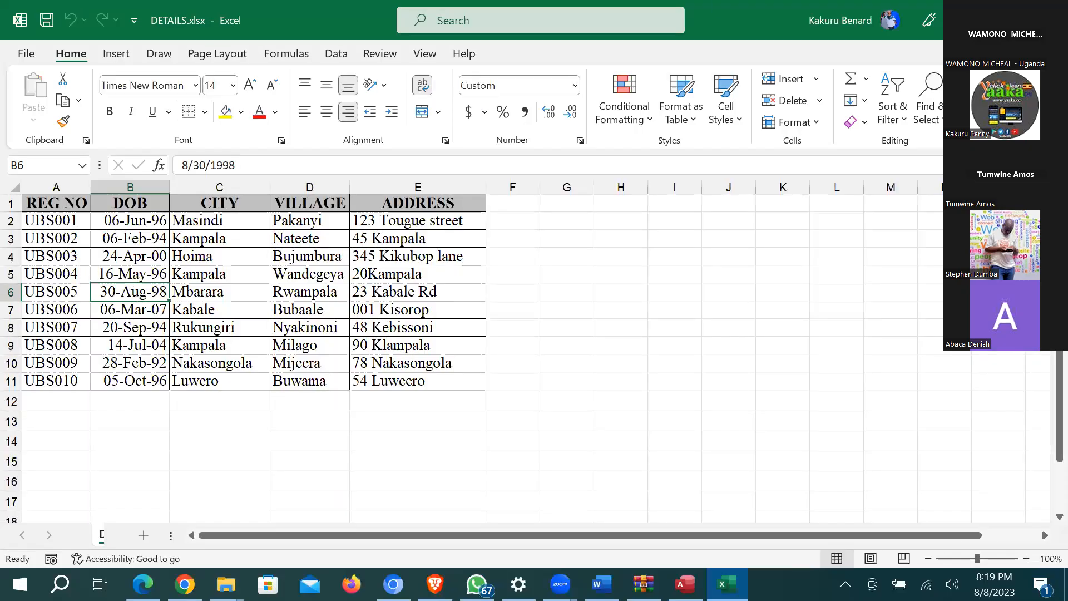
{"action": "left_click", "coordinate": [1050, 17]}
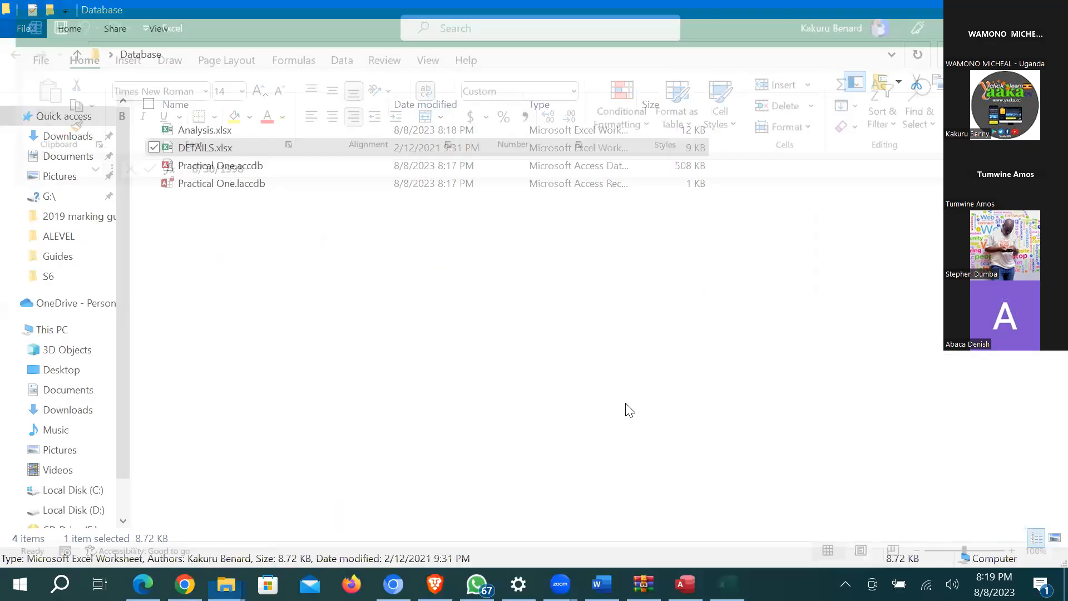
{"action": "left_click", "coordinate": [685, 584]}
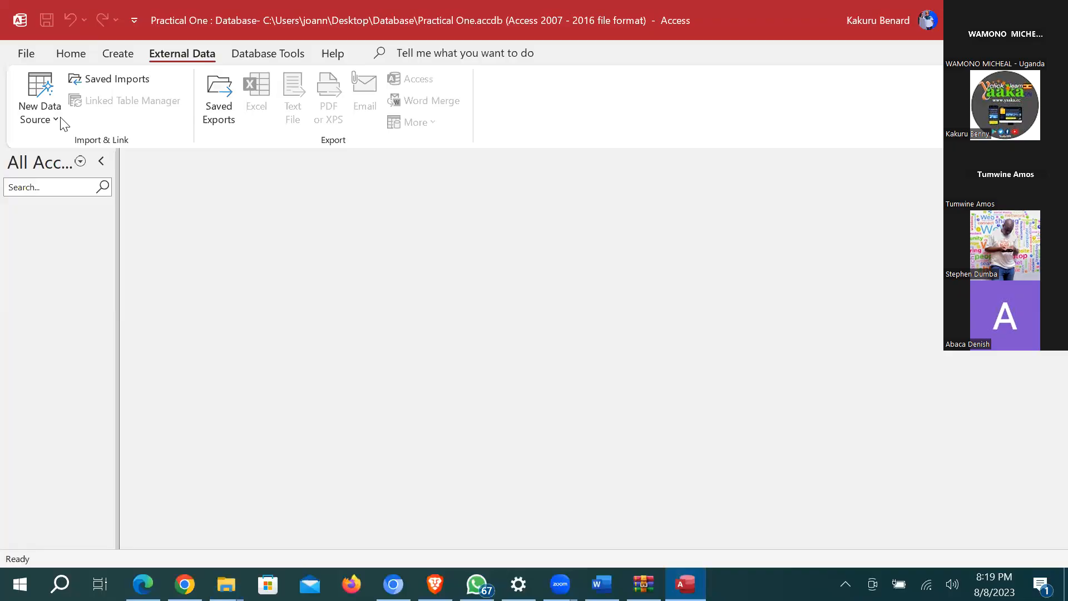
Step: Start an Excel import with DETAILS.xlsx from the Database folder as the source
{"action": "left_click", "coordinate": [39, 105]}
{"action": "mouse_move", "coordinate": [84, 155]}
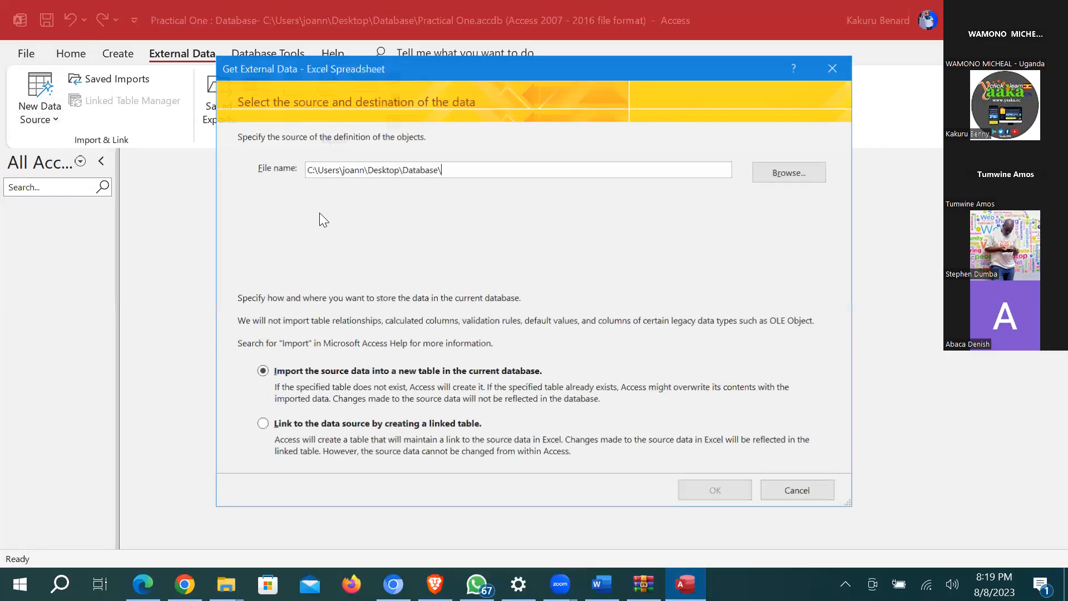
{"action": "key", "text": "alt+r"}
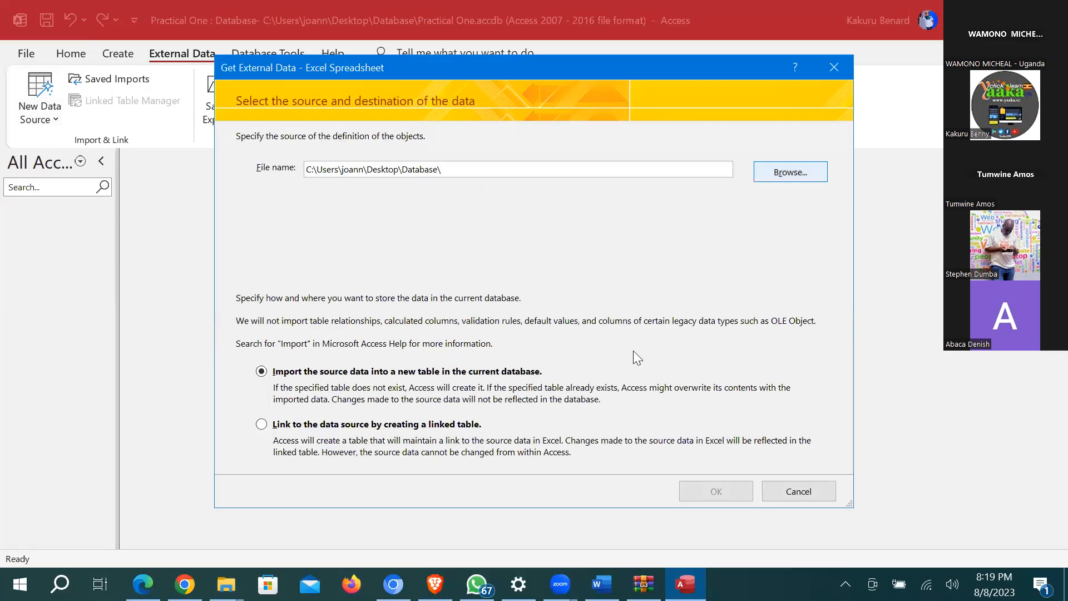
{"action": "double_click", "coordinate": [414, 219]}
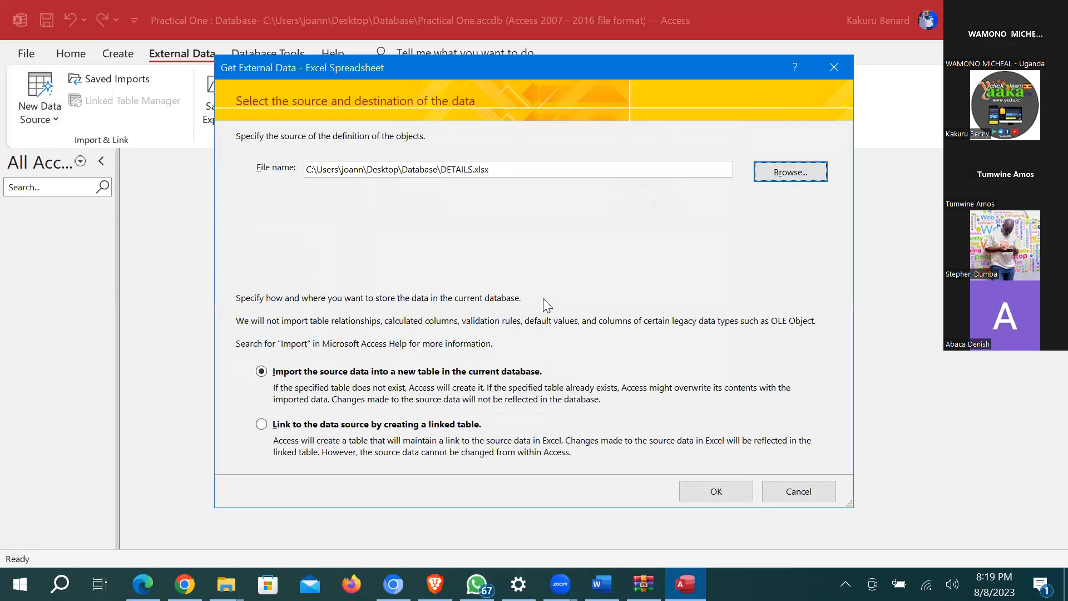
Step: Use the first row as headings and review the DOB, CITY, VILLAGE and ADDRESS fields, keeping ADDRESS as Short Text
{"action": "key", "text": "Return"}
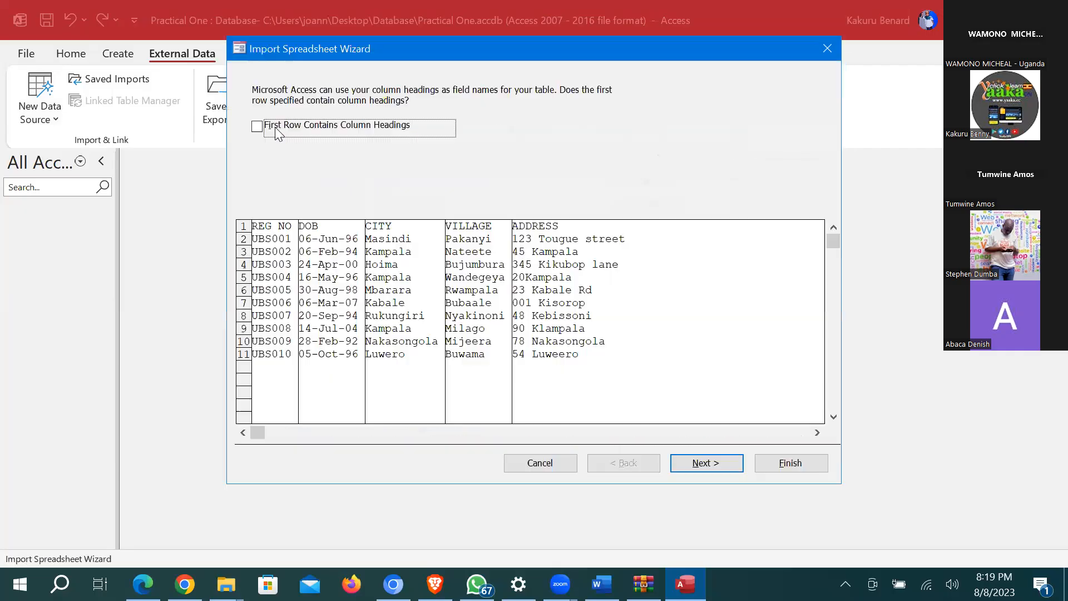
{"action": "left_click", "coordinate": [303, 126]}
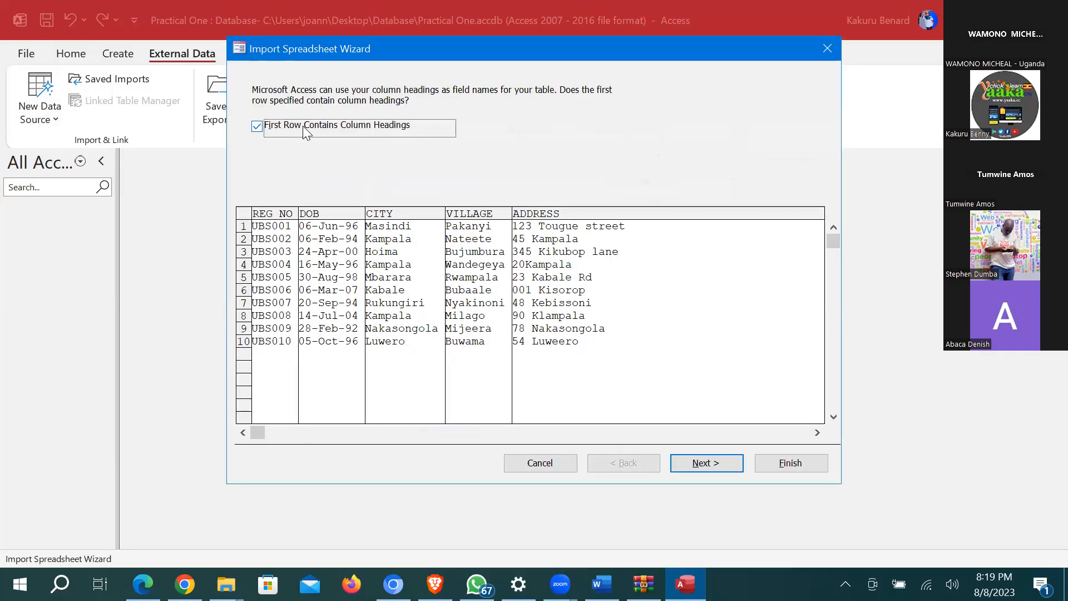
{"action": "left_click", "coordinate": [686, 467]}
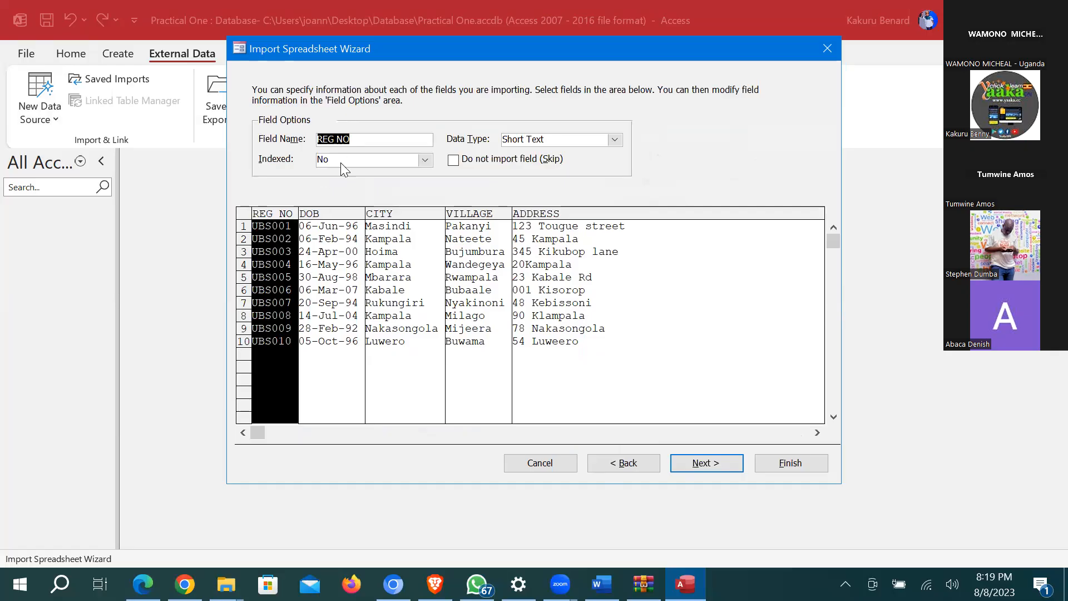
{"action": "left_click", "coordinate": [336, 249]}
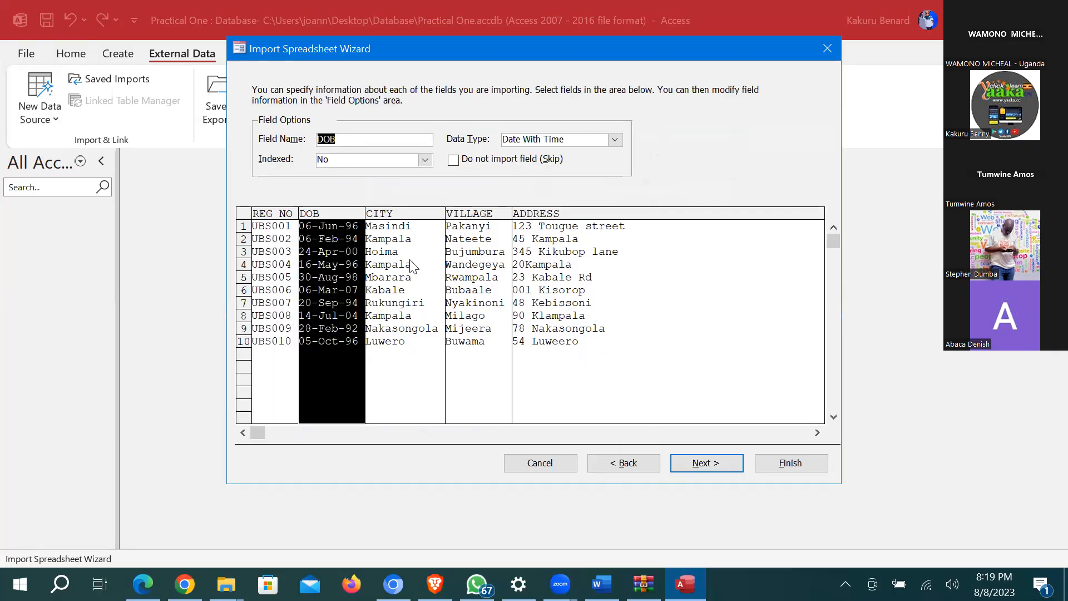
{"action": "left_click", "coordinate": [437, 257]}
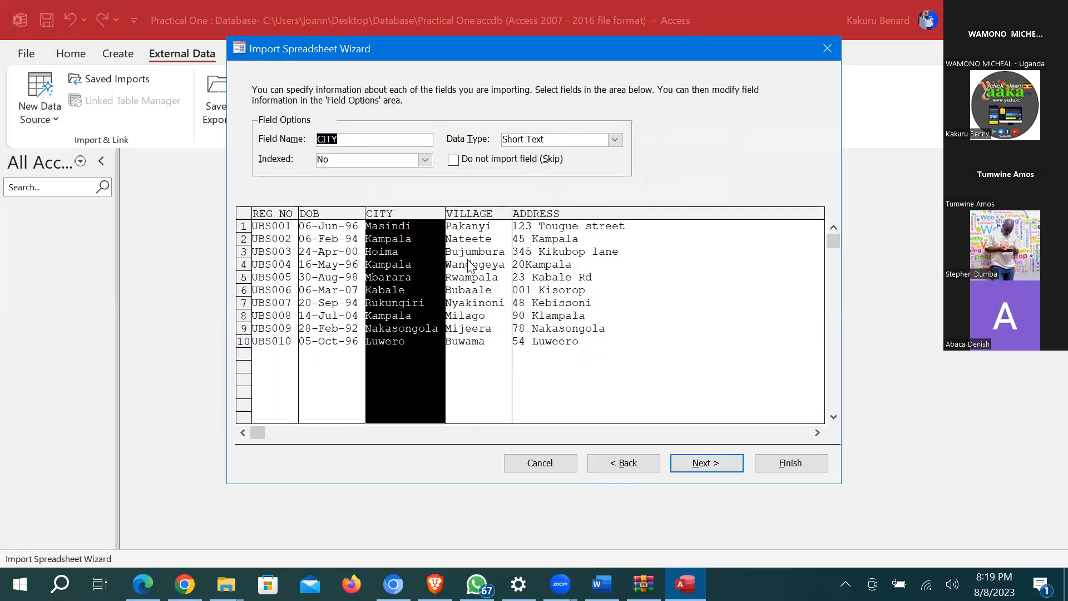
{"action": "left_click", "coordinate": [490, 284]}
{"action": "left_click", "coordinate": [574, 287]}
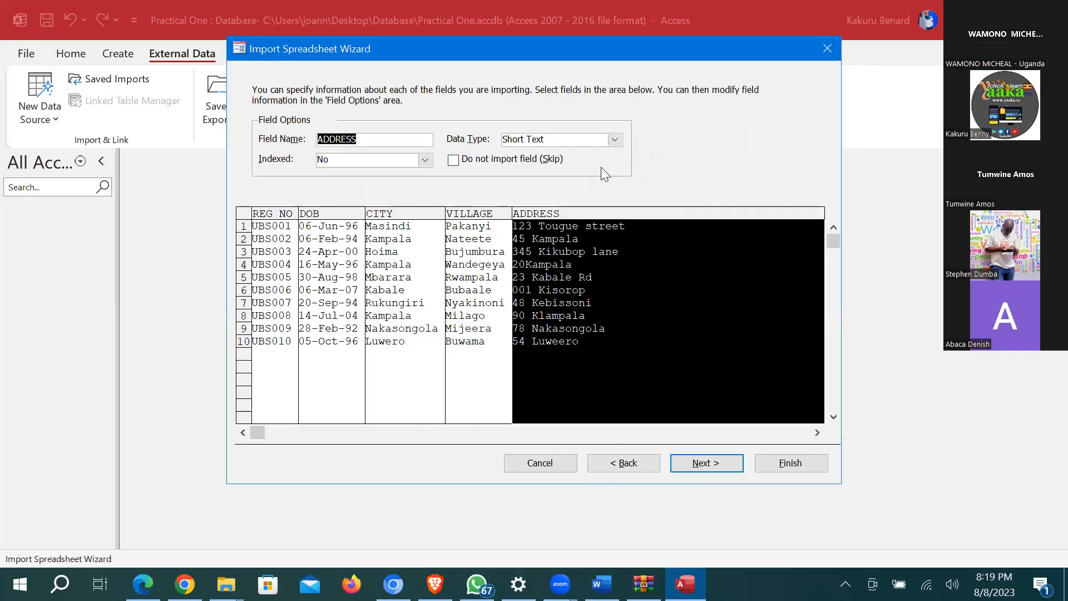
{"action": "left_click", "coordinate": [615, 140]}
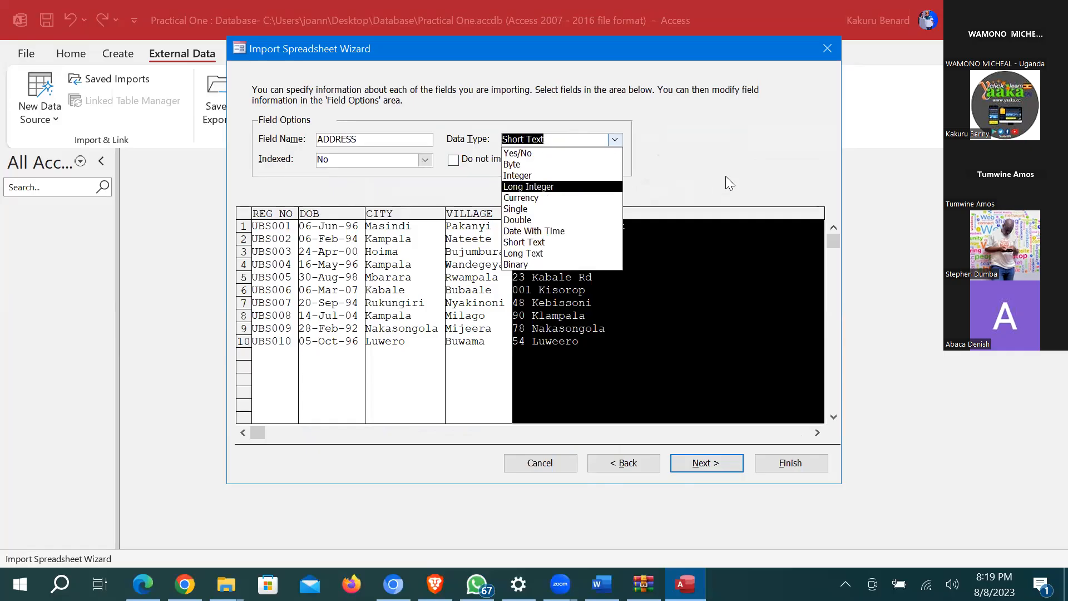
{"action": "left_click", "coordinate": [719, 463]}
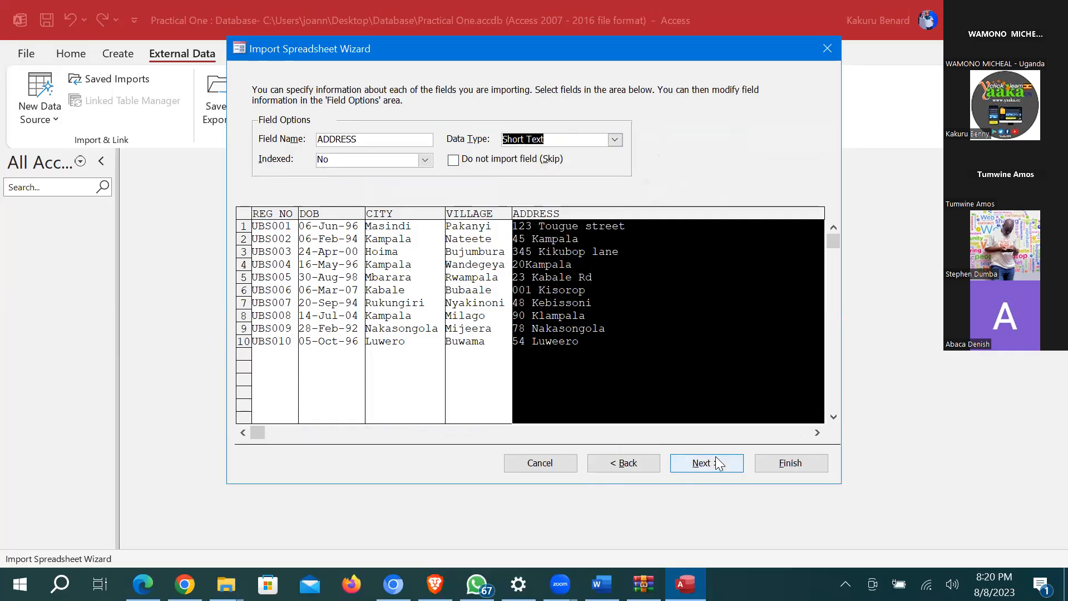
{"action": "left_click", "coordinate": [719, 463]}
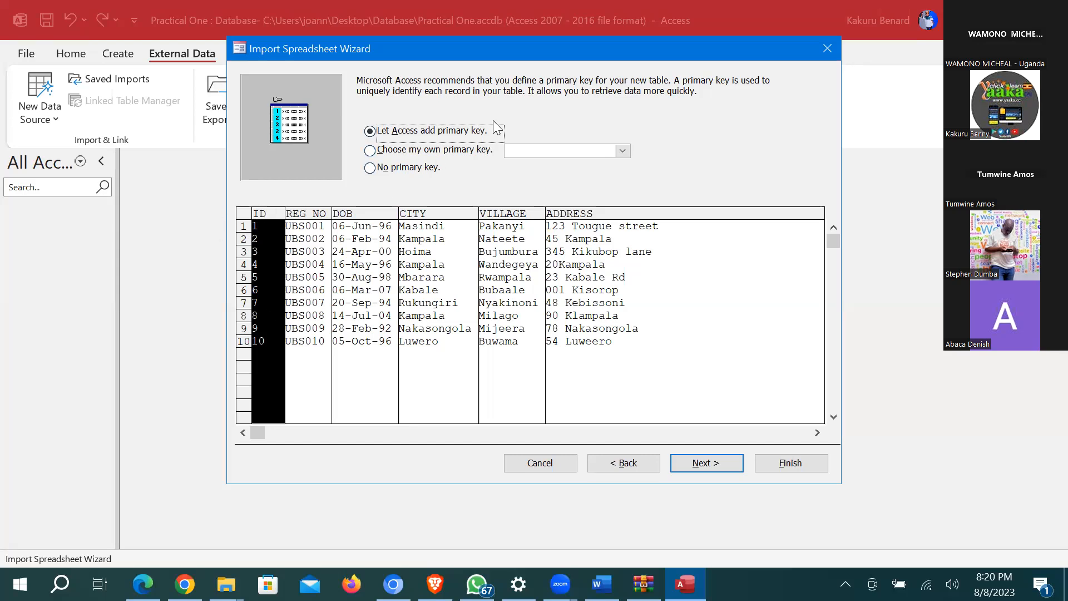
Step: Set REG NO as the primary key and finish importing into the DETAILS table
{"action": "left_click", "coordinate": [452, 153]}
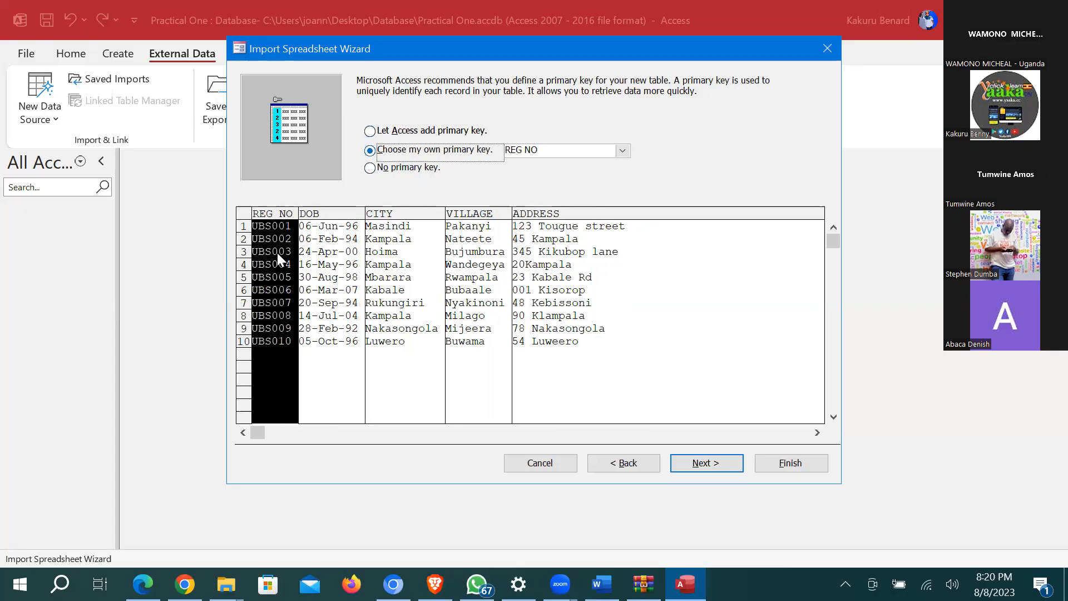
{"action": "left_click", "coordinate": [623, 151]}
{"action": "left_click", "coordinate": [709, 461]}
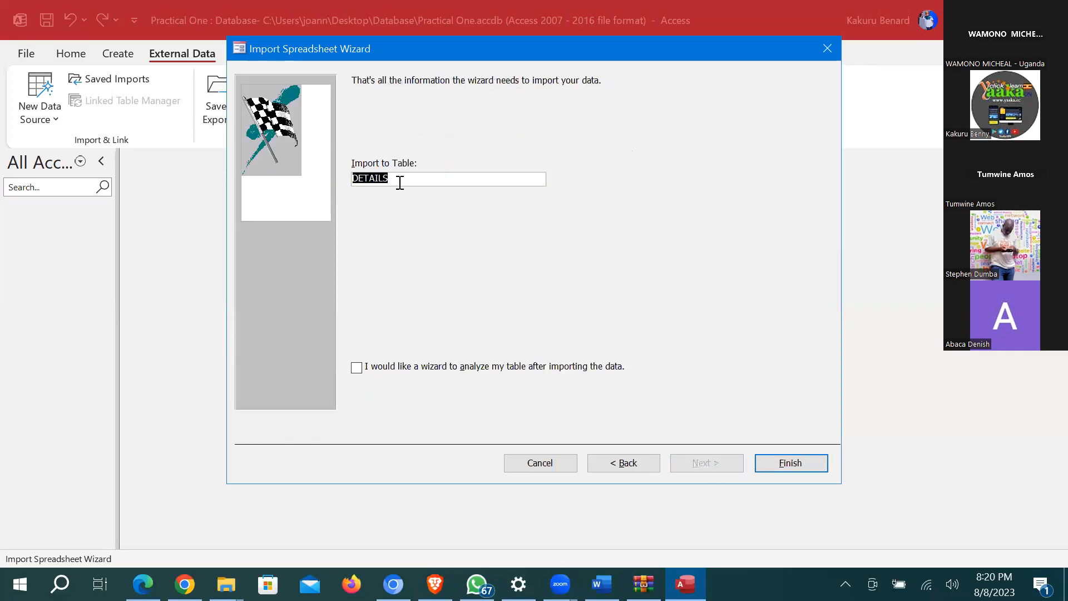
{"action": "left_click", "coordinate": [804, 466]}
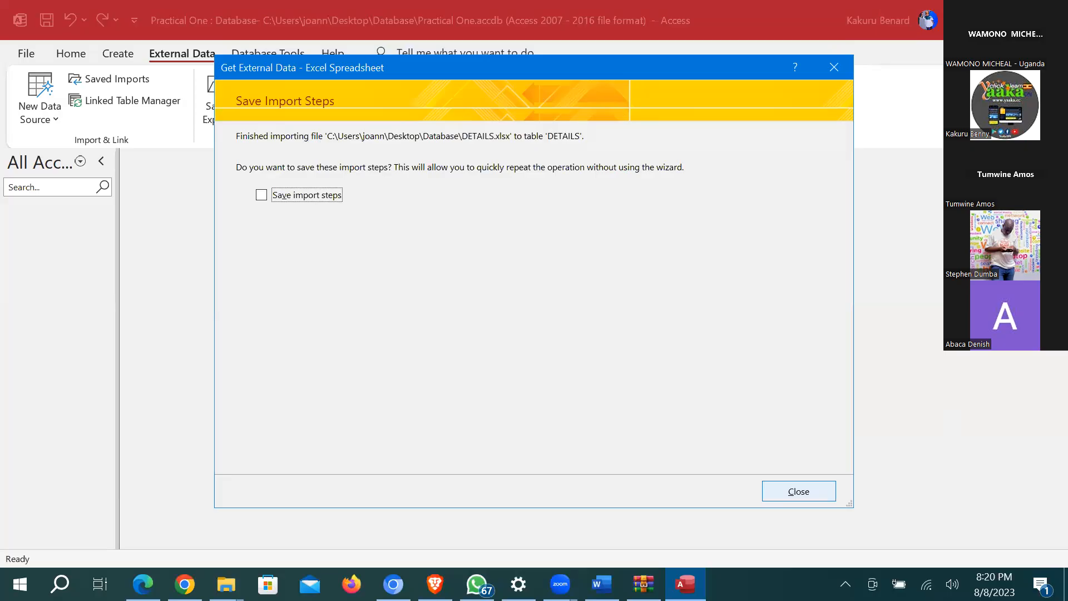
Step: Skip saving the import steps, close the DETAILS table, and delete it from the navigation pane
{"action": "key", "text": "Return"}
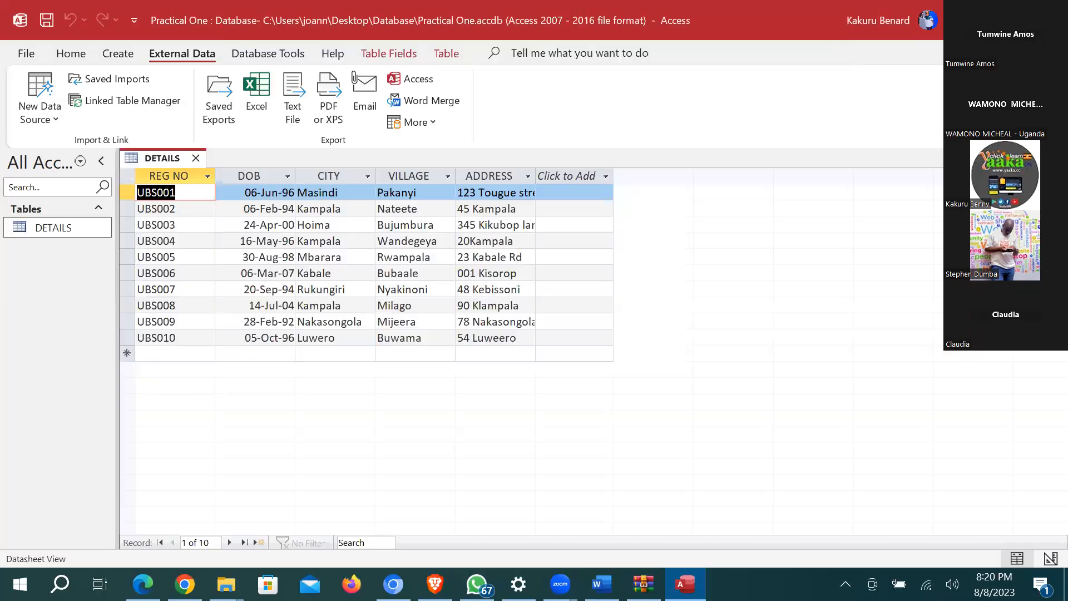
{"action": "key", "text": "ctrl+w"}
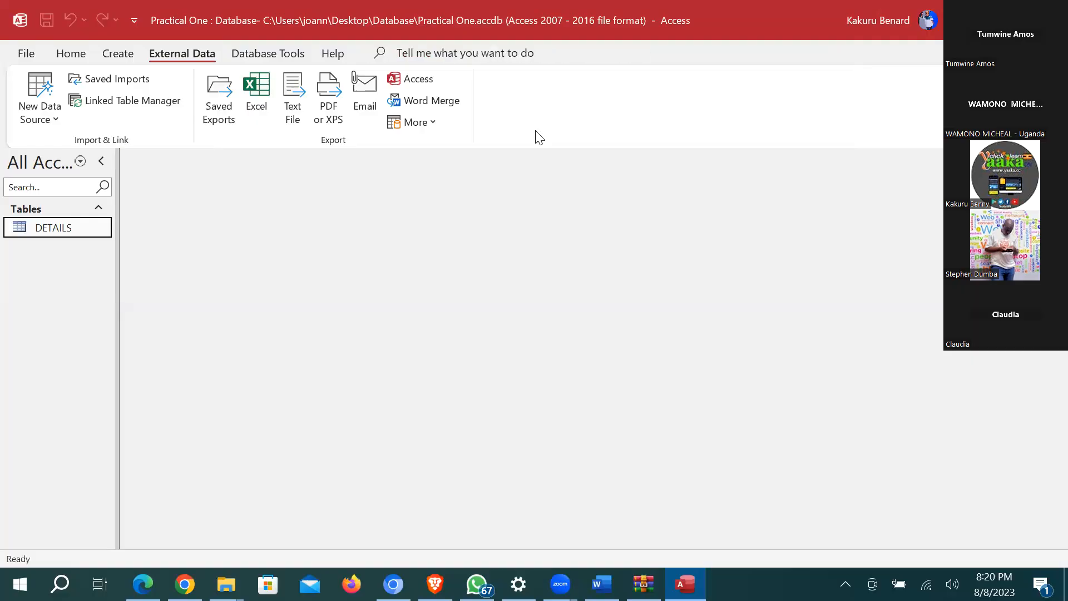
{"action": "right_click", "coordinate": [48, 230]}
{"action": "left_click", "coordinate": [103, 382]}
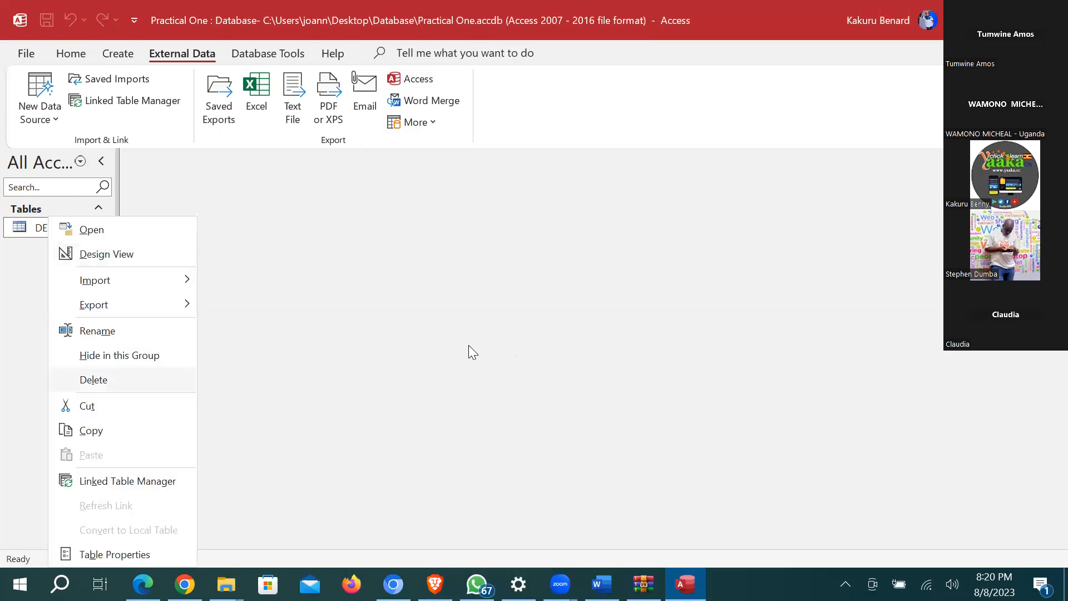
{"action": "left_click", "coordinate": [470, 347]}
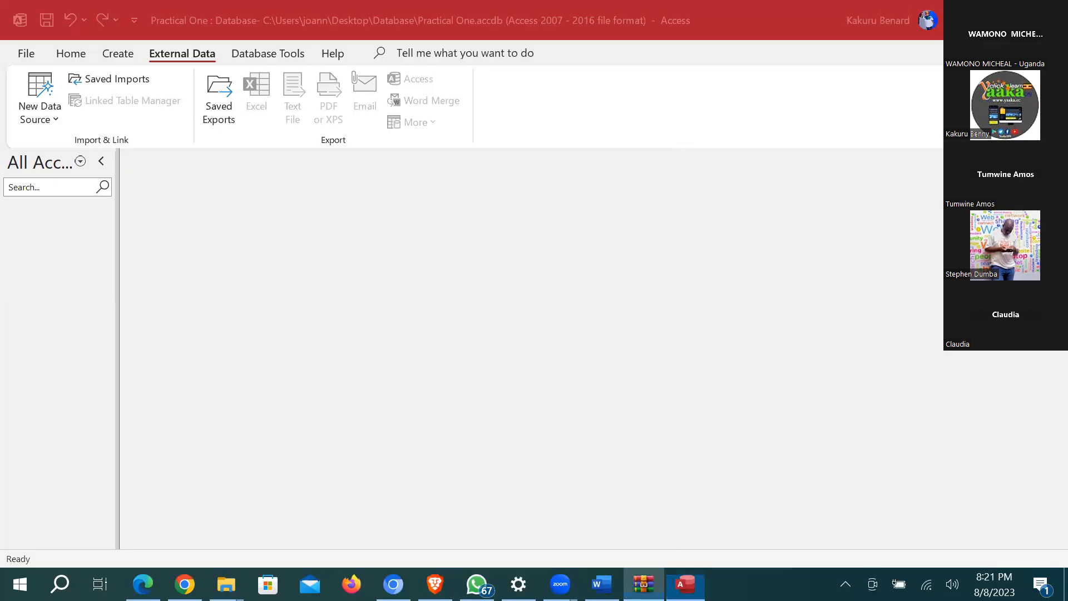
{"action": "left_click", "coordinate": [644, 584]}
Step: Open UNEB-2022-SUPPORT-FILES-S850-3.zip from the Sub ICT Past Papers folder in WinRAR
{"action": "left_click", "coordinate": [836, 61]}
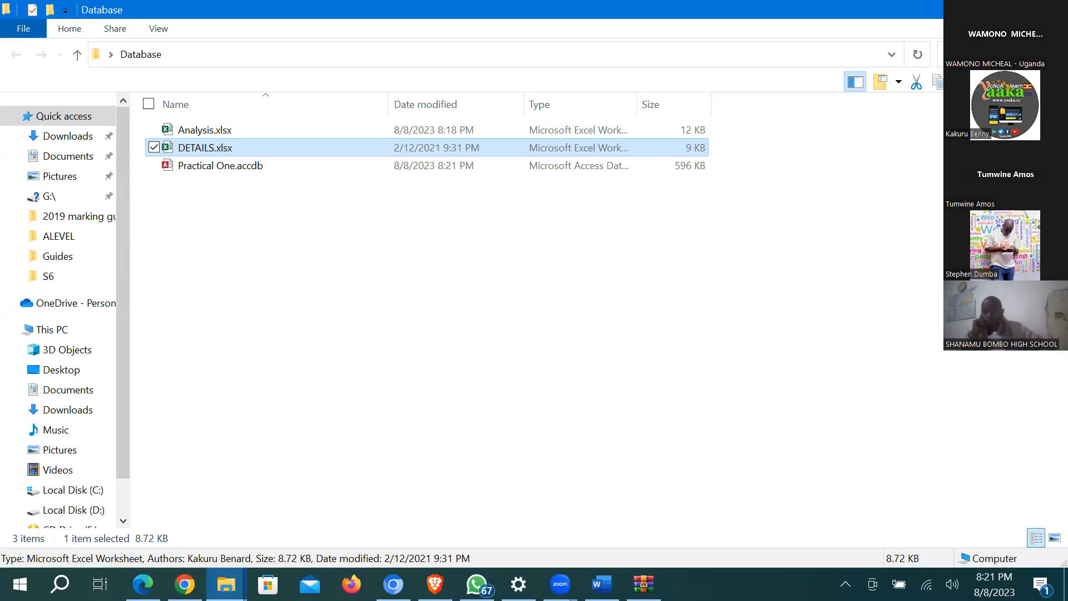
{"action": "left_click", "coordinate": [229, 581]}
{"action": "left_click", "coordinate": [99, 540]}
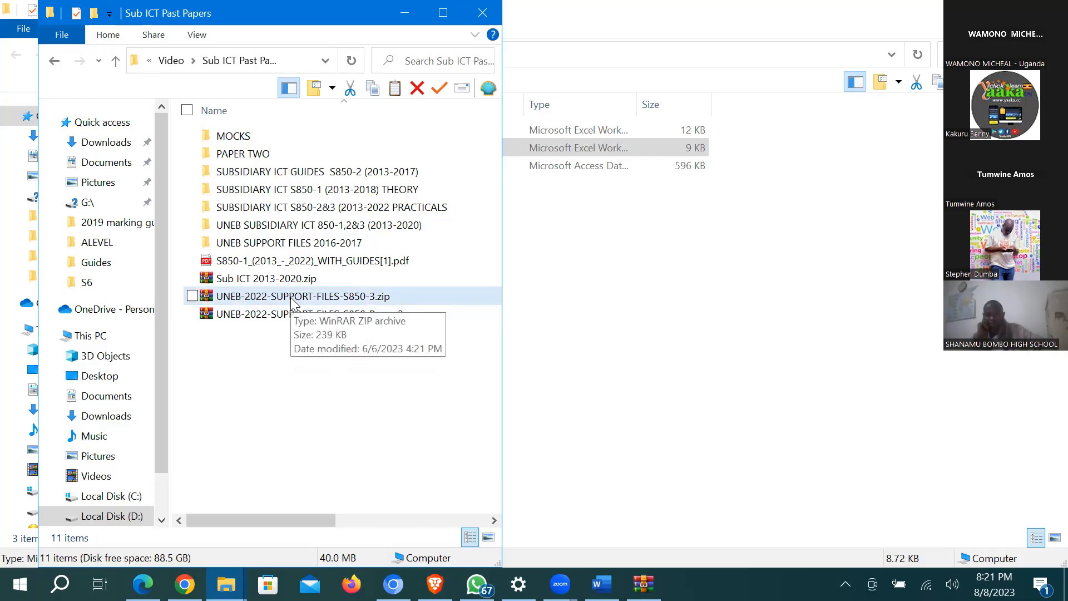
{"action": "left_click", "coordinate": [294, 304]}
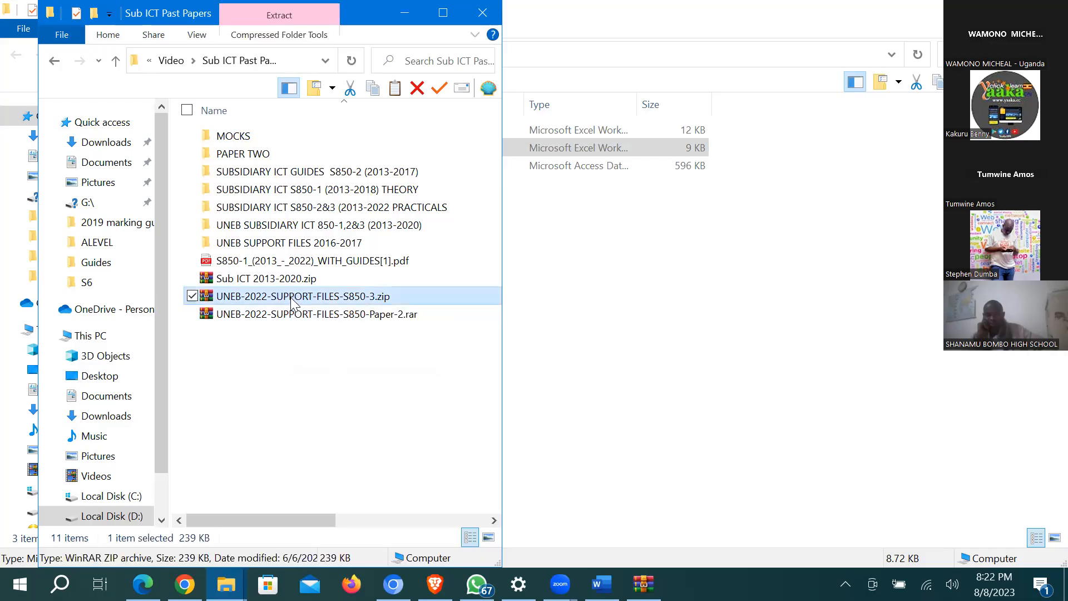
{"action": "double_click", "coordinate": [293, 304]}
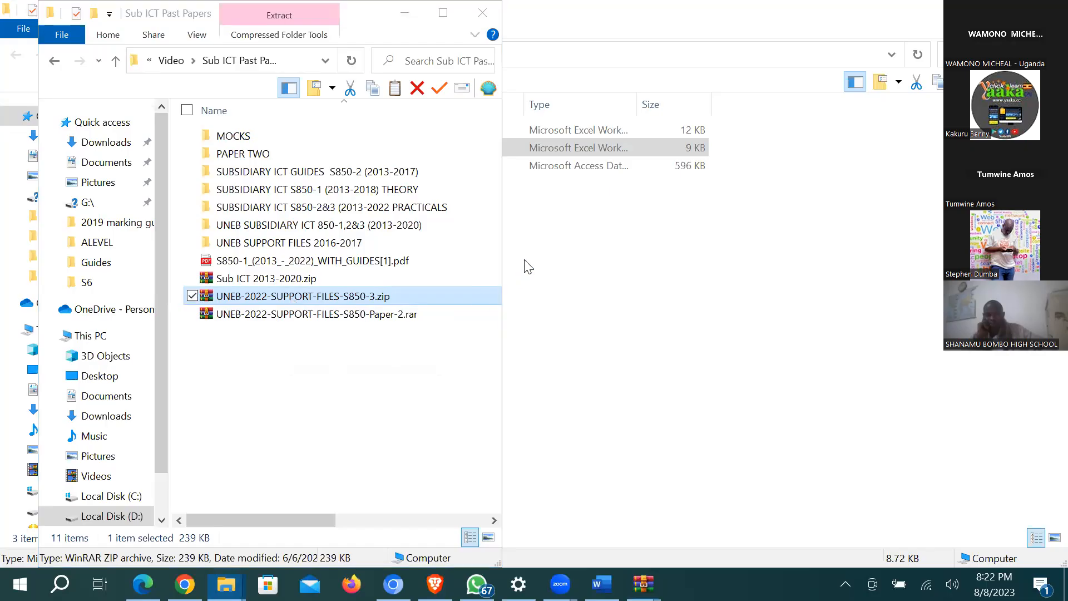
{"action": "left_click", "coordinate": [137, 12]}
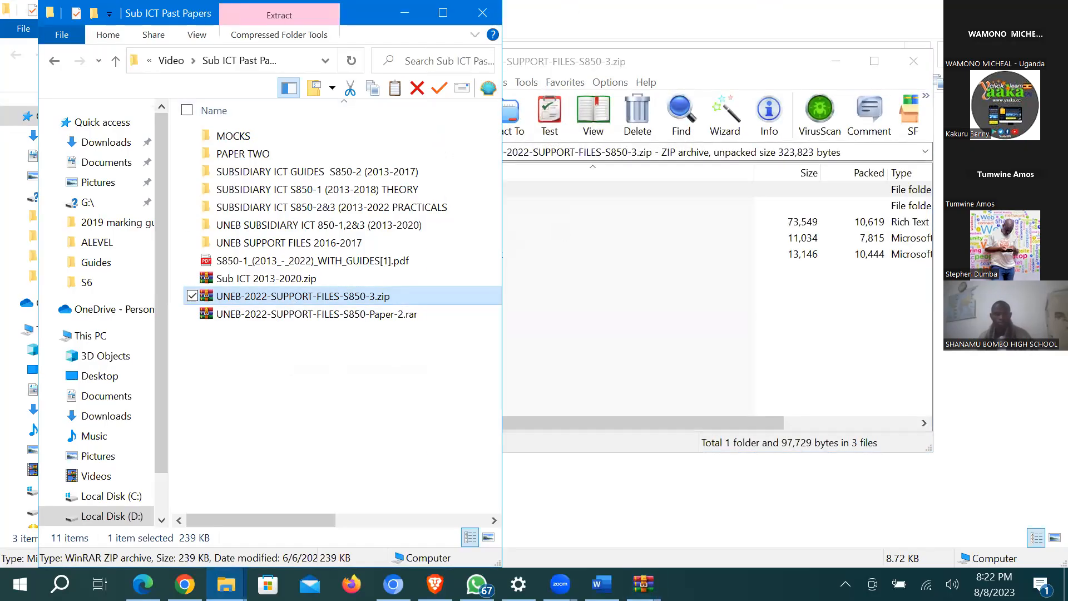
Step: Extract Library.xlsx from the S850-3 archive and copy it into the Database folder
{"action": "left_click", "coordinate": [642, 585]}
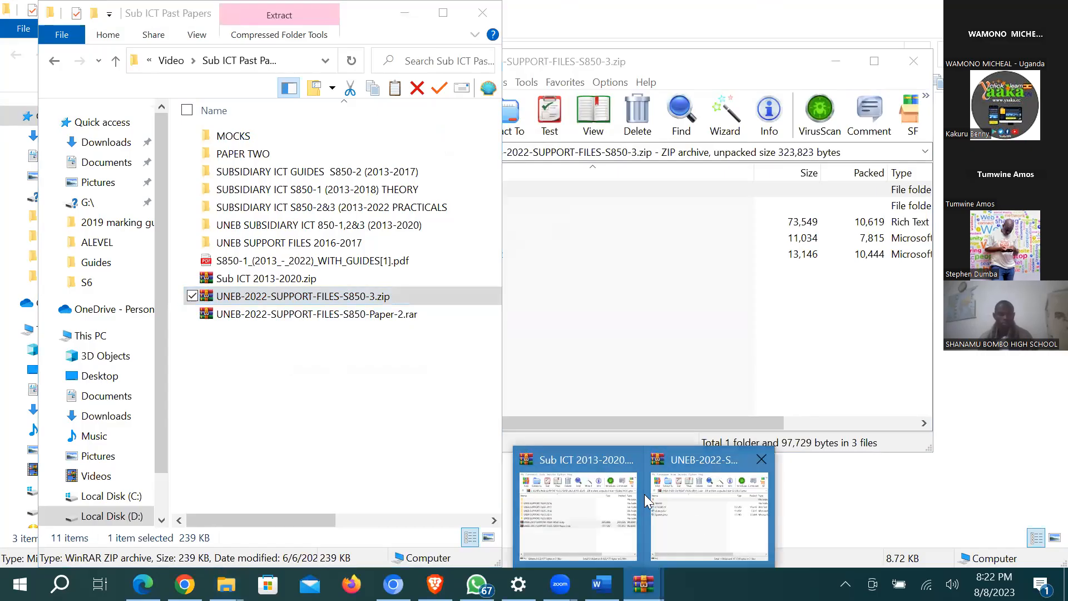
{"action": "left_click", "coordinate": [707, 506]}
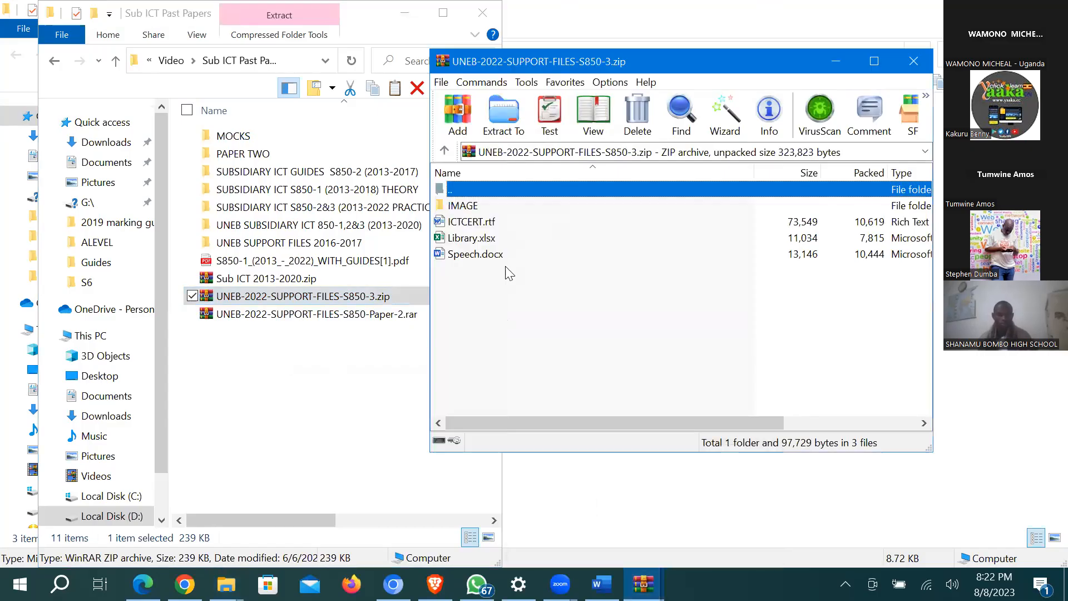
{"action": "left_click", "coordinate": [483, 239]}
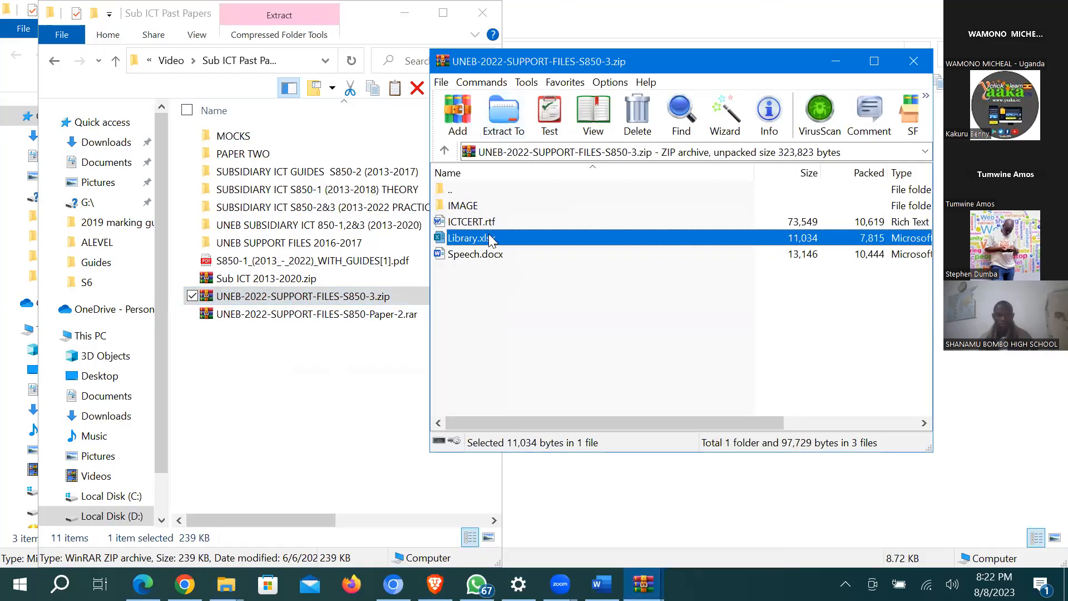
{"action": "left_click_drag", "start_coordinate": [489, 245], "coordinate": [318, 385]}
{"action": "left_click", "coordinate": [77, 12]}
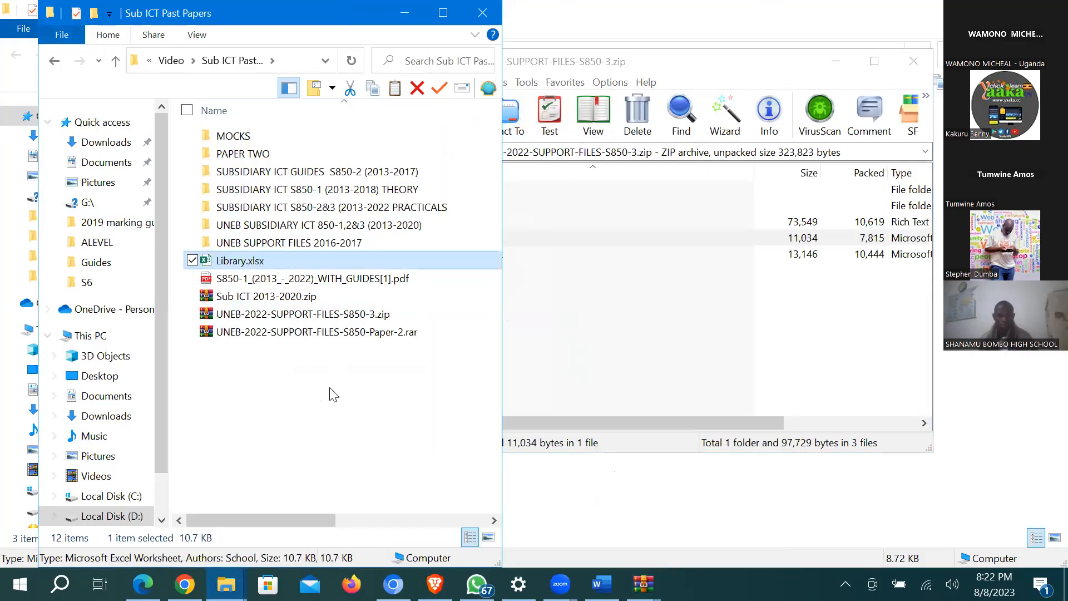
{"action": "left_click_drag", "start_coordinate": [245, 13], "coordinate": [637, 216]}
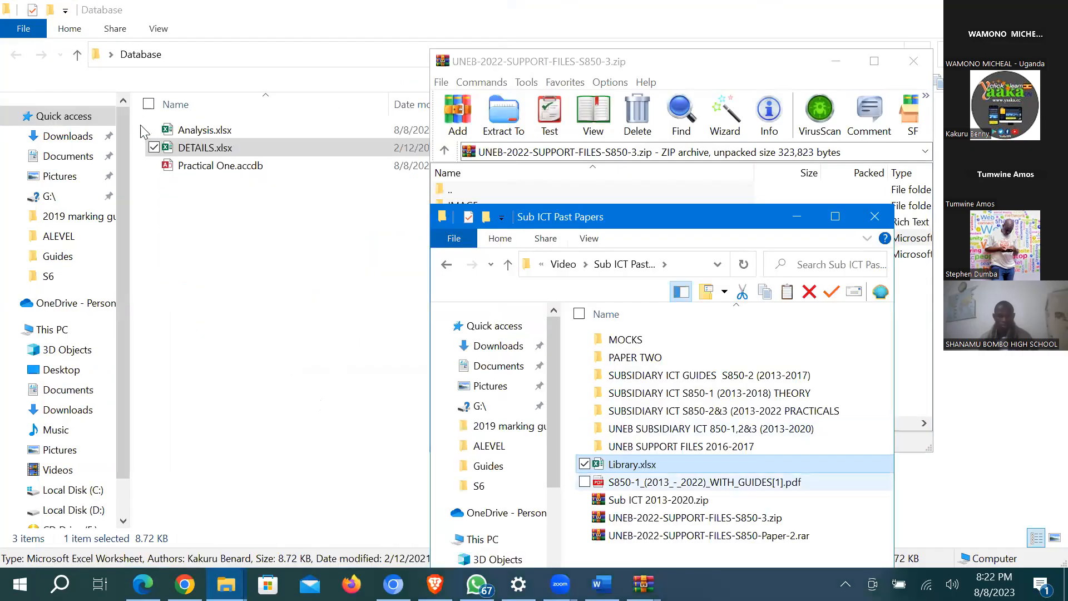
{"action": "left_click_drag", "start_coordinate": [632, 464], "coordinate": [223, 154]}
Step: Delete the old Analysis.xlsx and DETAILS.xlsx, then open Library.xlsx in Excel
{"action": "left_click_drag", "start_coordinate": [141, 125], "coordinate": [217, 153]}
{"action": "key", "text": "Delete"}
{"action": "double_click", "coordinate": [201, 127]}
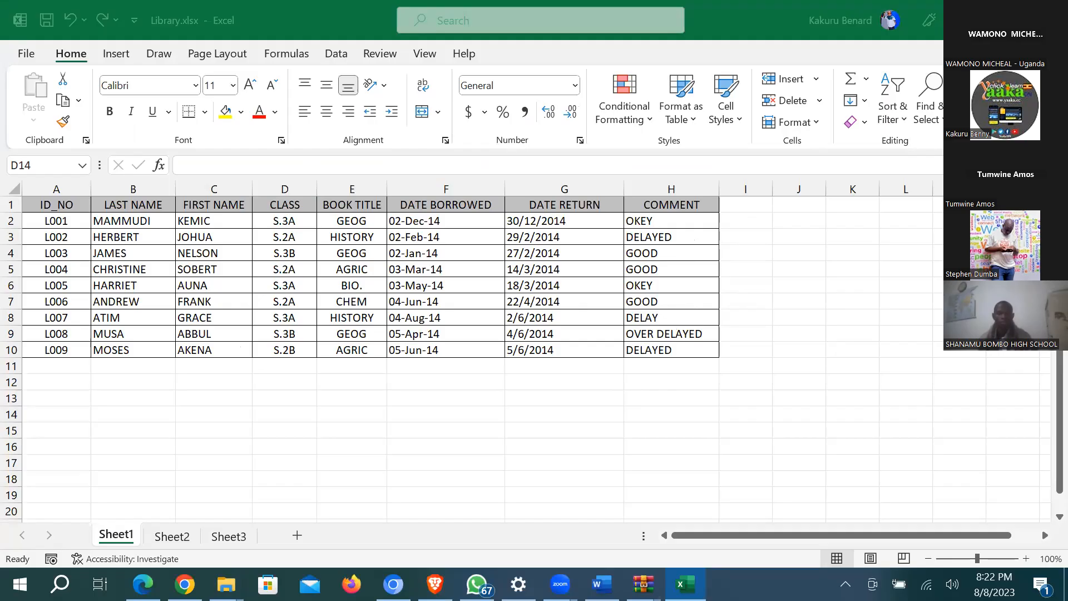
Step: Close the Library.xlsx workbook and reopen Practical One.accdb from the Database folder
{"action": "left_click", "coordinate": [1050, 16]}
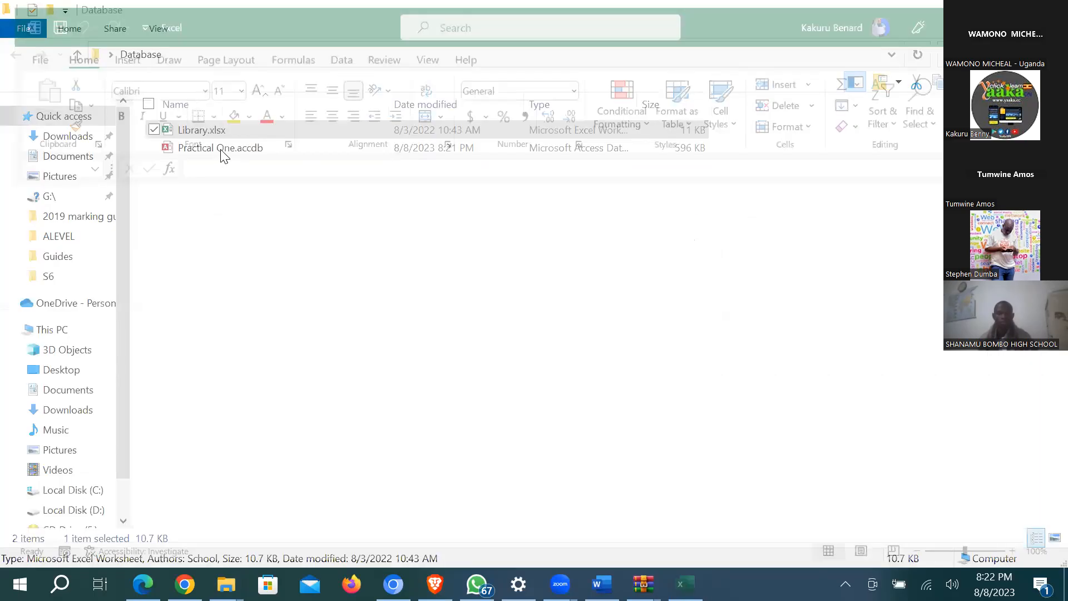
{"action": "double_click", "coordinate": [221, 149]}
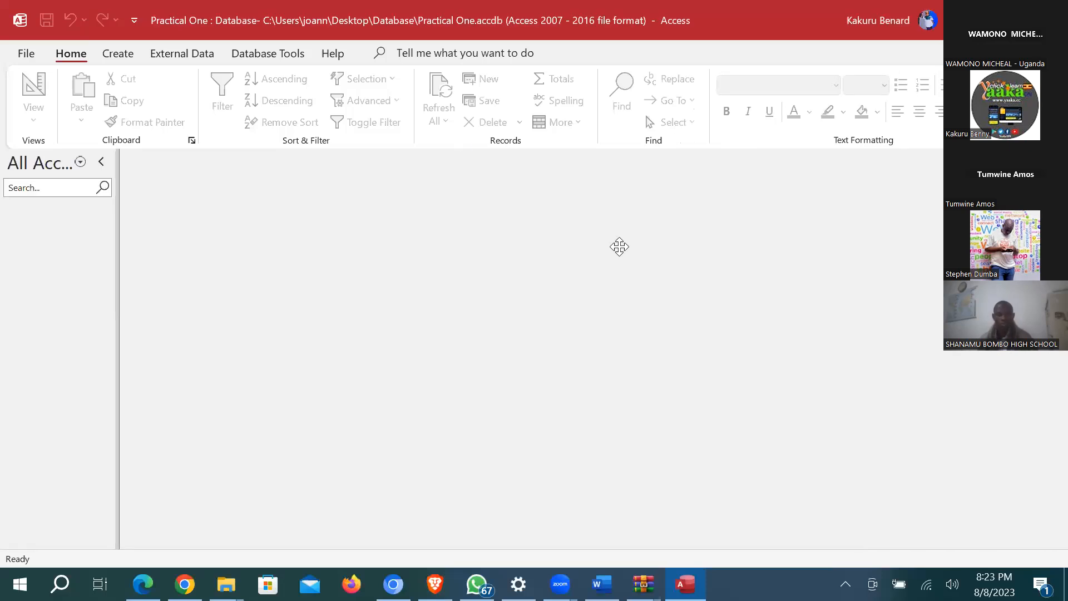
Step: Start an Excel import of Library.xlsx from the Desktop Database folder into a new table
{"action": "left_click", "coordinate": [192, 54]}
{"action": "left_click", "coordinate": [49, 126]}
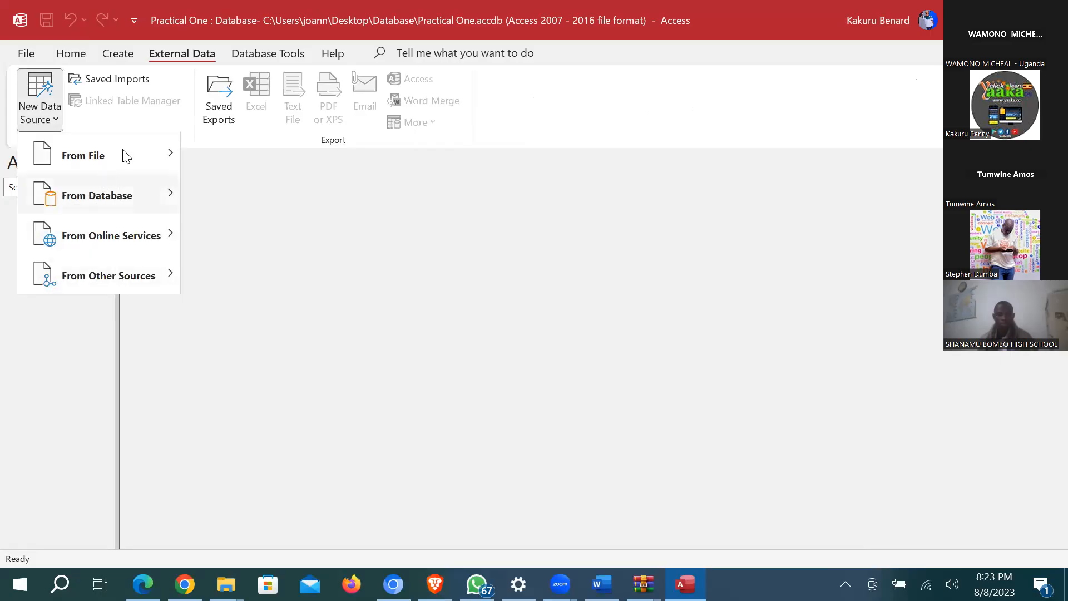
{"action": "mouse_move", "coordinate": [127, 156]}
{"action": "left_click", "coordinate": [263, 158]}
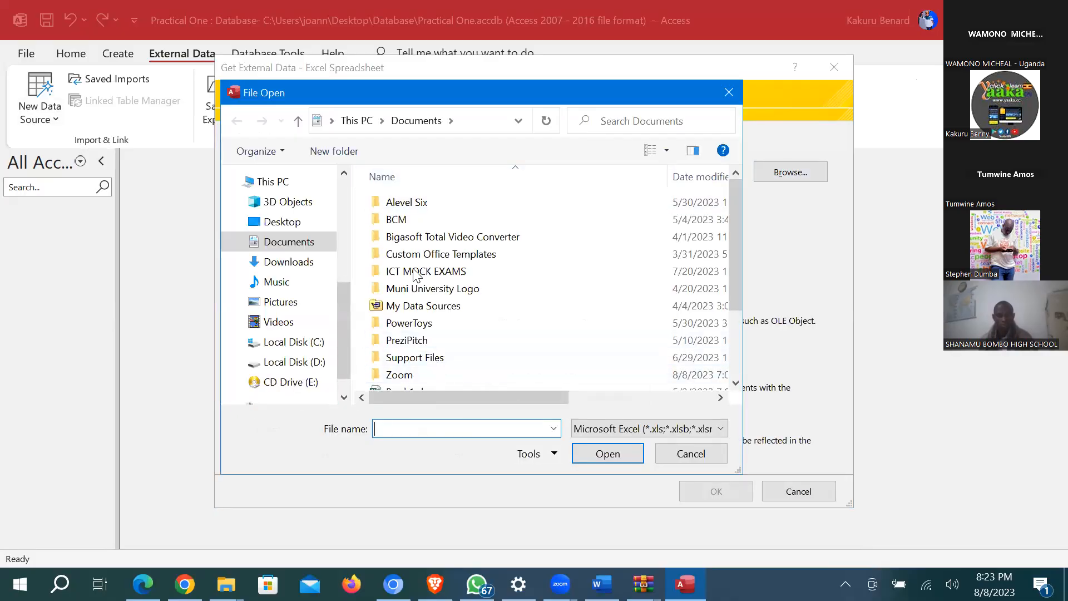
{"action": "left_click", "coordinate": [282, 222]}
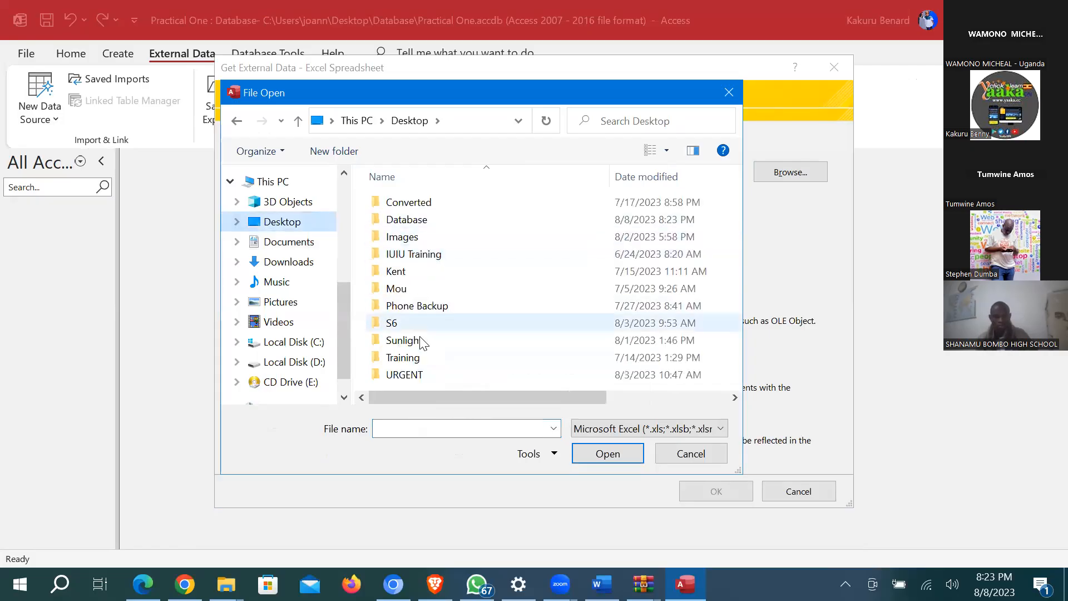
{"action": "double_click", "coordinate": [415, 220]}
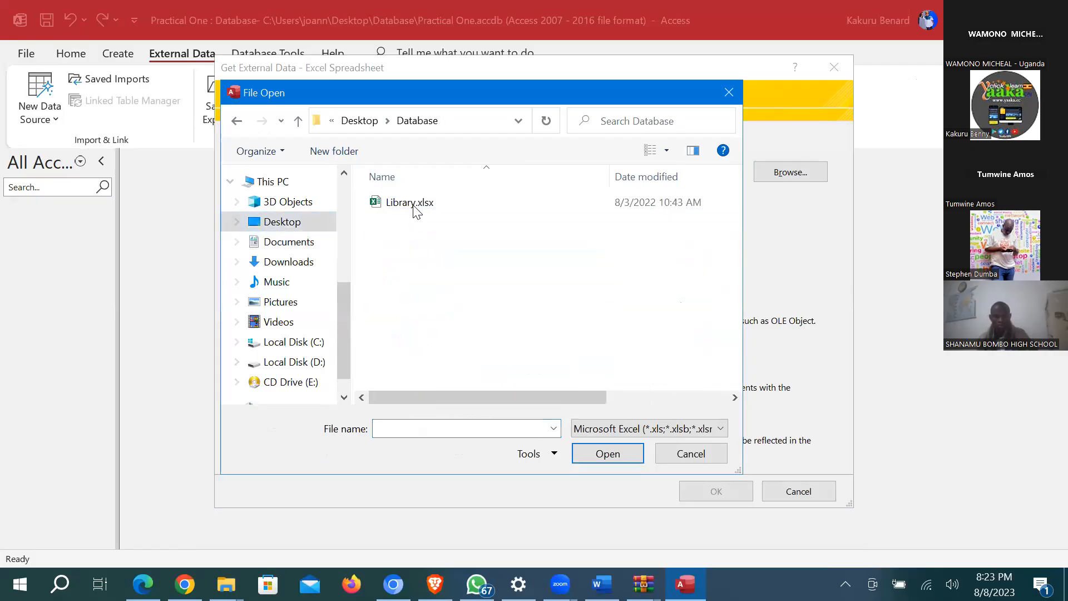
{"action": "left_click", "coordinate": [415, 209]}
{"action": "double_click", "coordinate": [414, 206]}
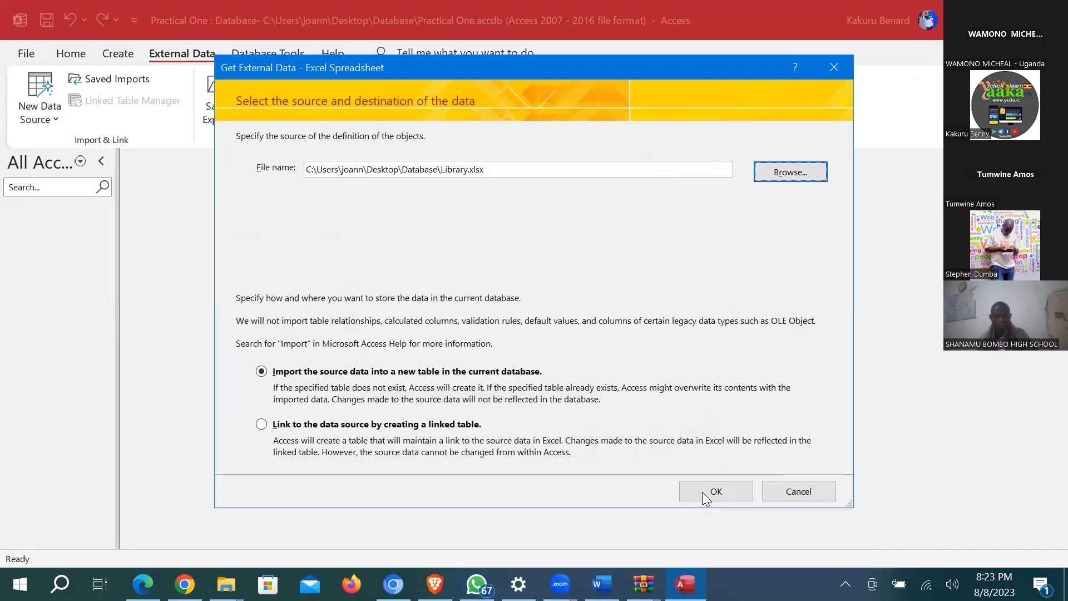
{"action": "key", "text": "Return"}
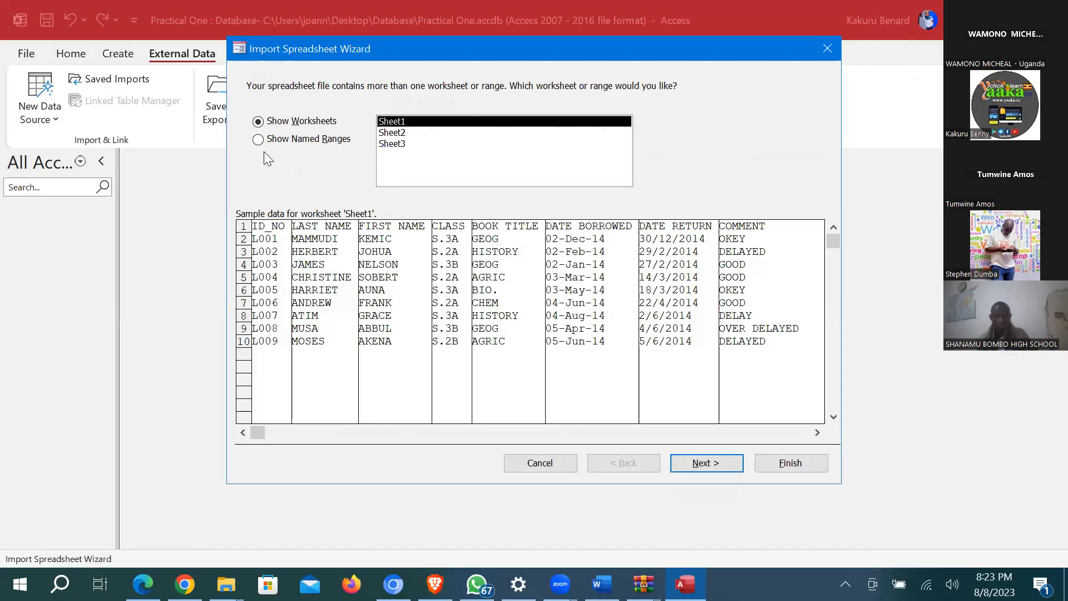
Step: Import Sheet1 with first-row field names and ID_NO as primary key, without saving steps
{"action": "key", "text": "Return"}
{"action": "key", "text": "space"}
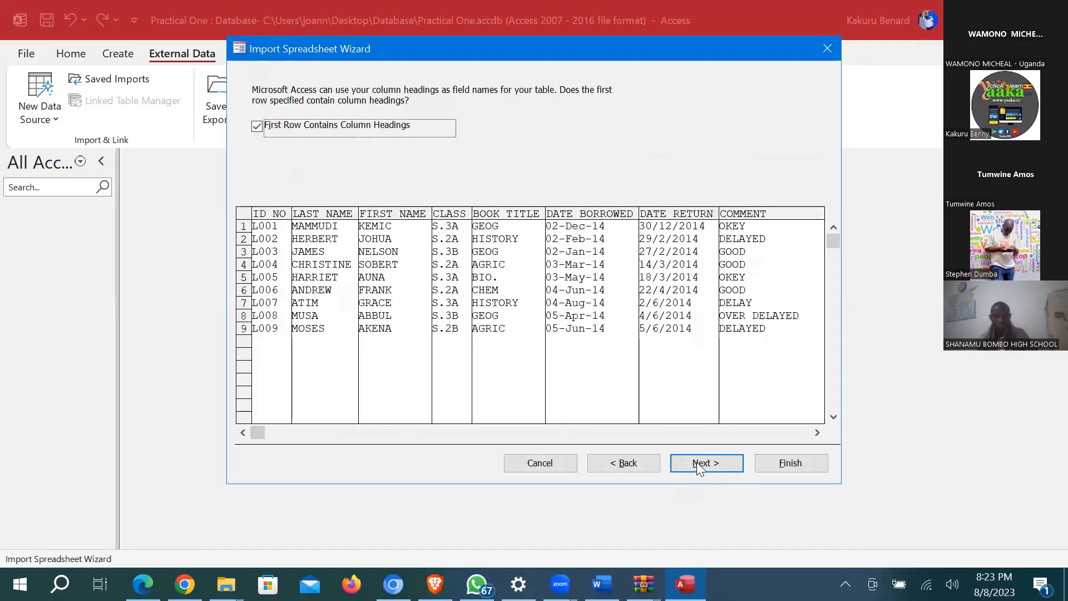
{"action": "left_click", "coordinate": [699, 465]}
{"action": "left_click", "coordinate": [700, 464]}
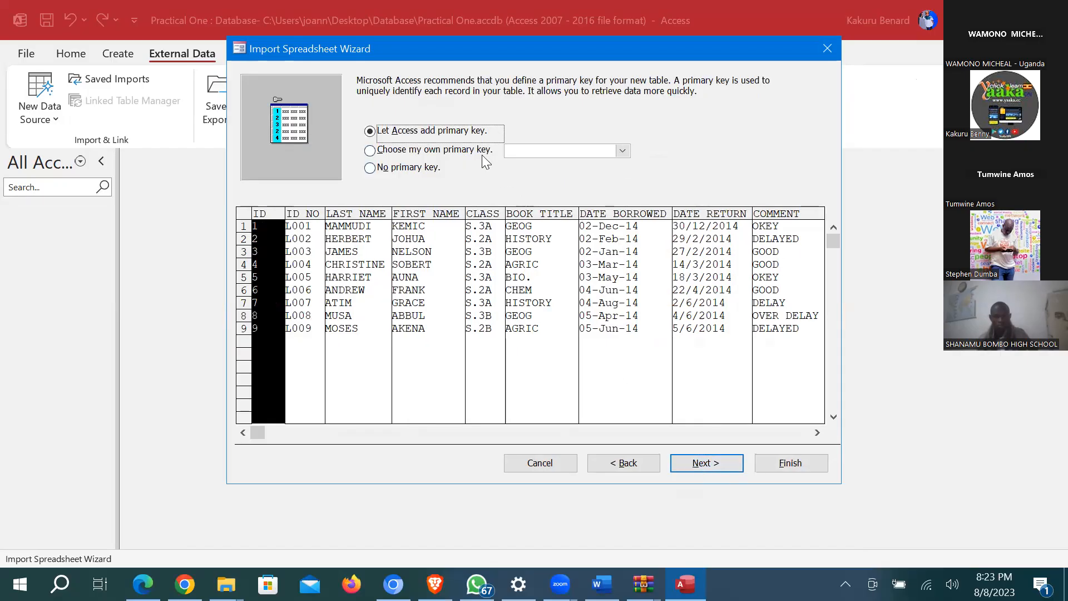
{"action": "left_click", "coordinate": [482, 155]}
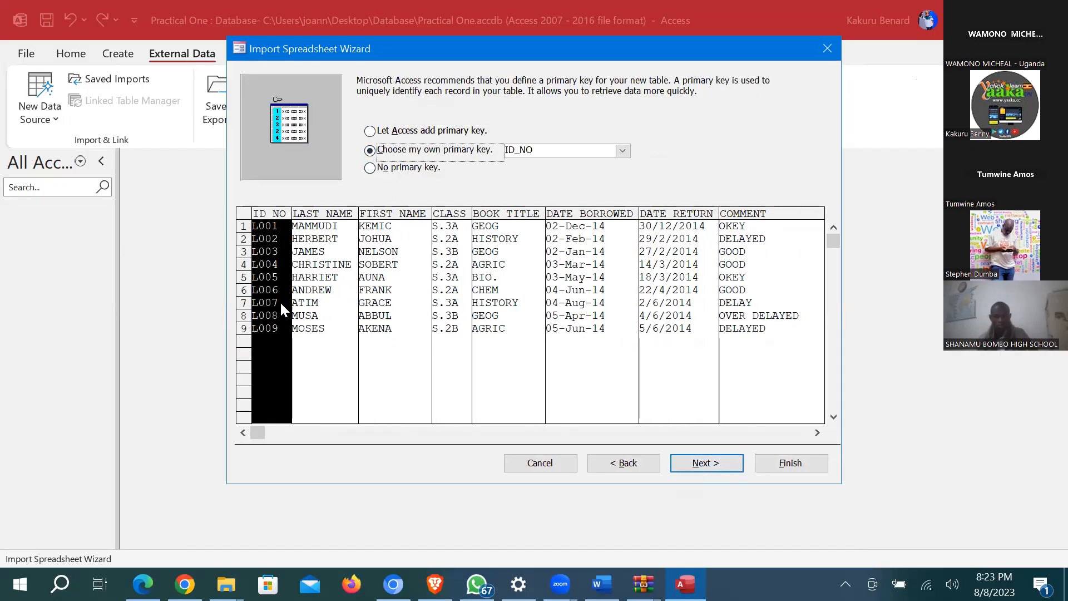
{"action": "left_click", "coordinate": [706, 465]}
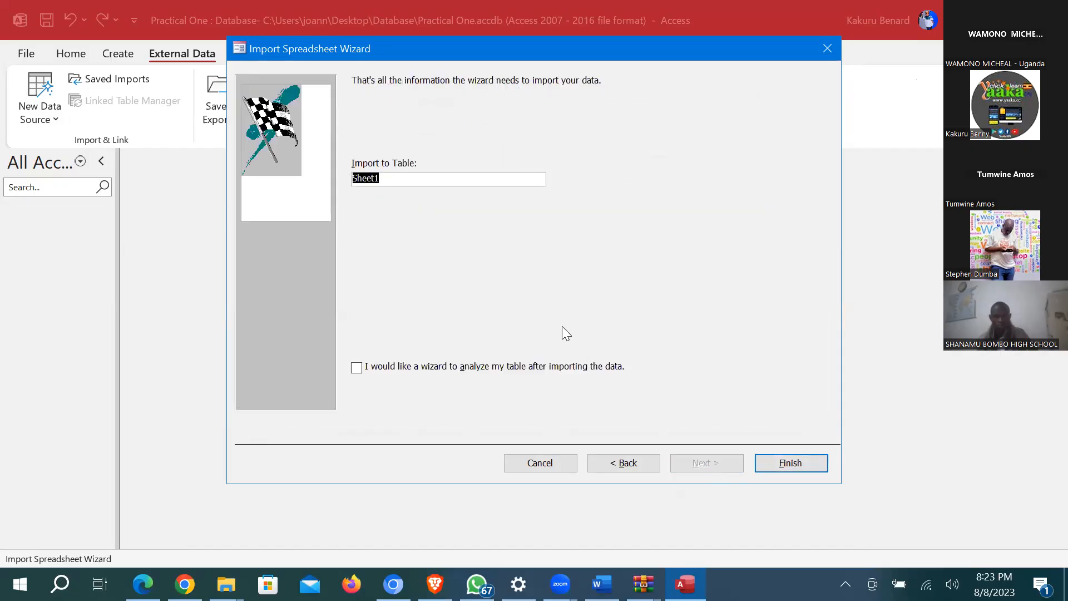
{"action": "left_click", "coordinate": [771, 459]}
{"action": "left_click", "coordinate": [815, 492]}
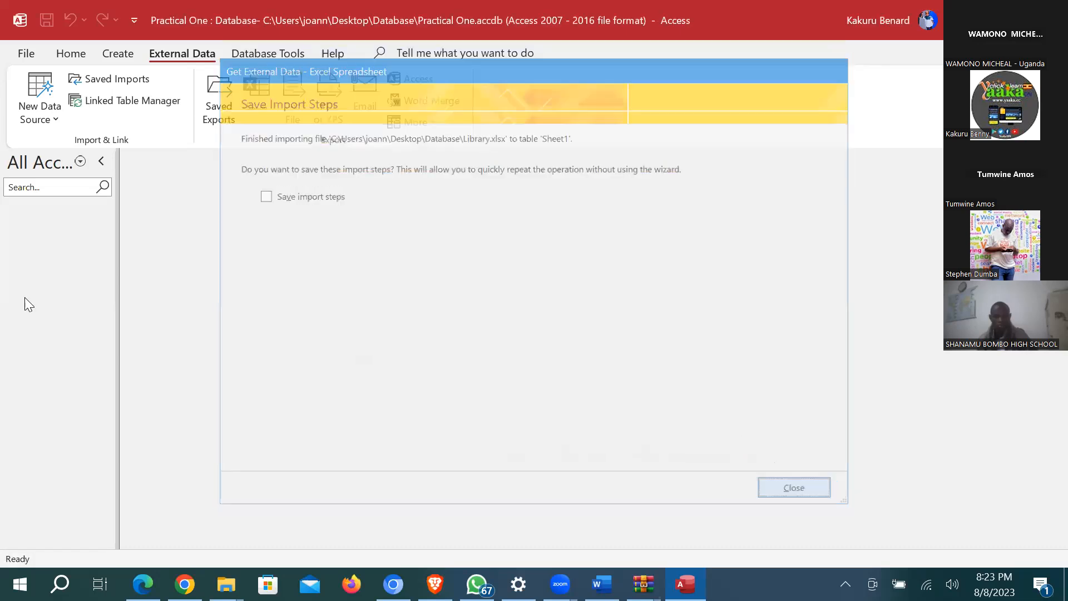
Step: Rename the imported Sheet1 table to Student and reopen it to show its nine records
{"action": "double_click", "coordinate": [61, 229]}
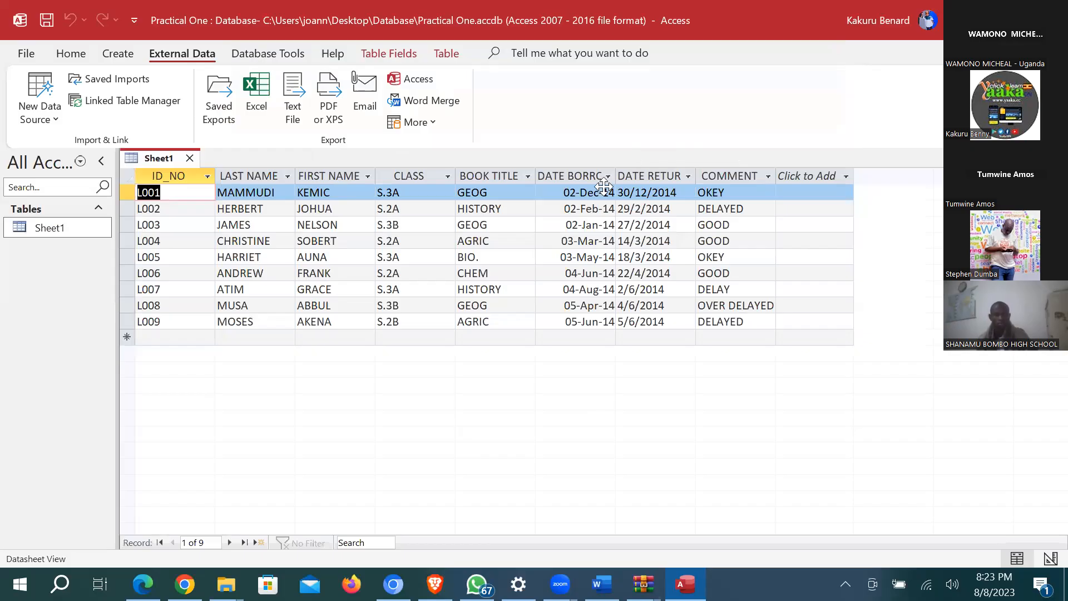
{"action": "left_click", "coordinate": [190, 158]}
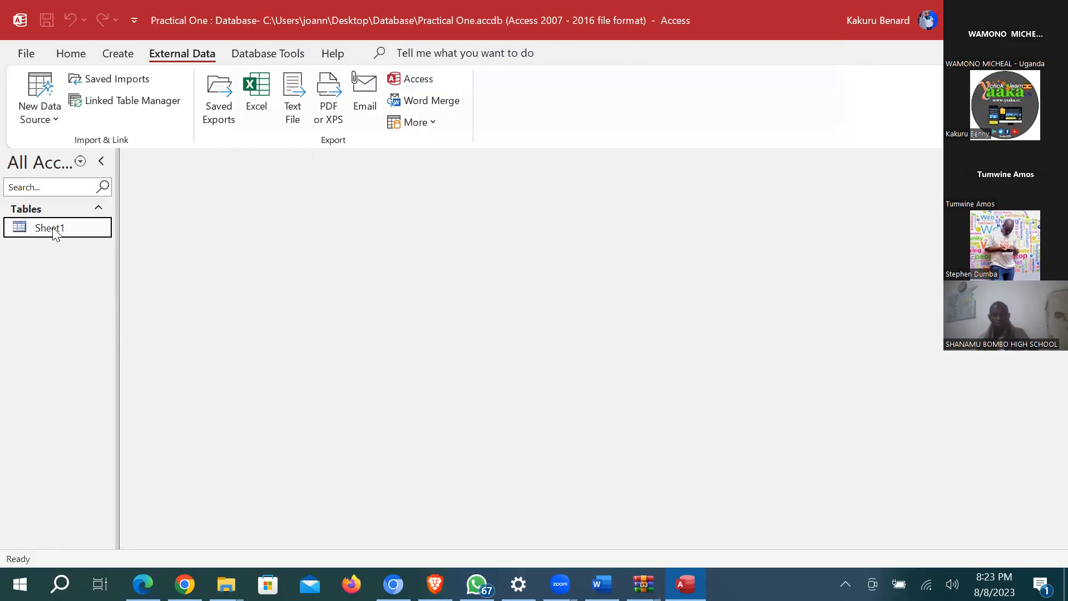
{"action": "right_click", "coordinate": [54, 231]}
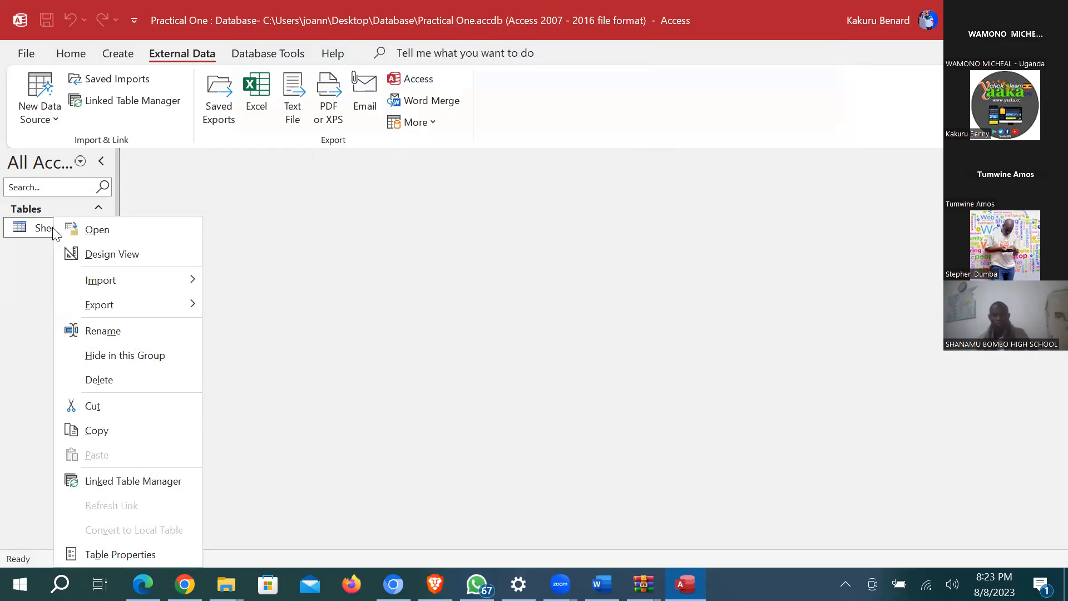
{"action": "left_click", "coordinate": [114, 332]}
{"action": "type", "text": "St"}
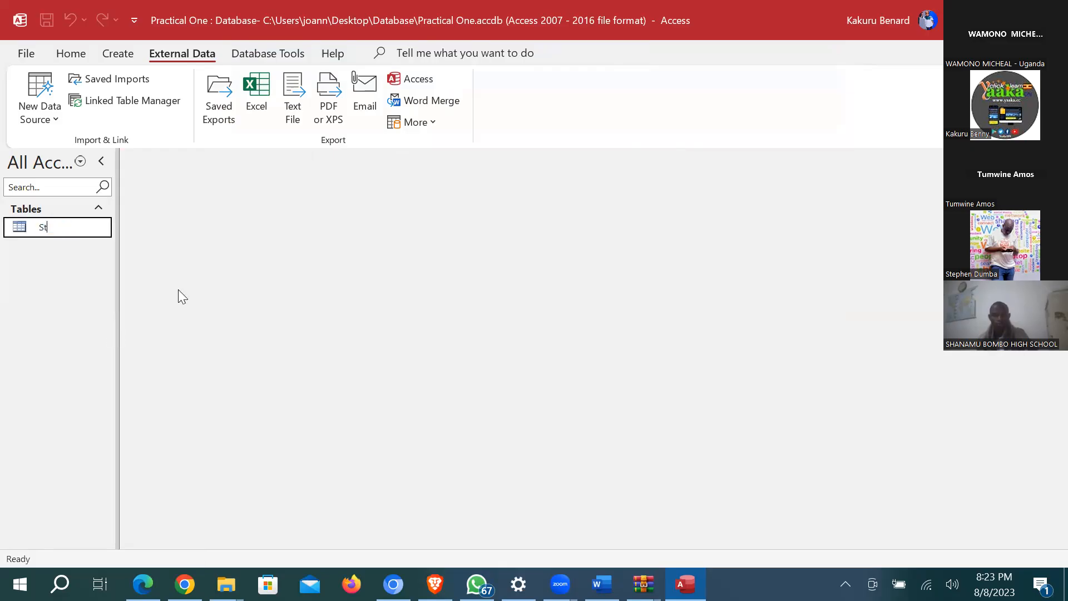
{"action": "type", "text": "udent"}
{"action": "key", "text": "Return"}
{"action": "double_click", "coordinate": [65, 232]}
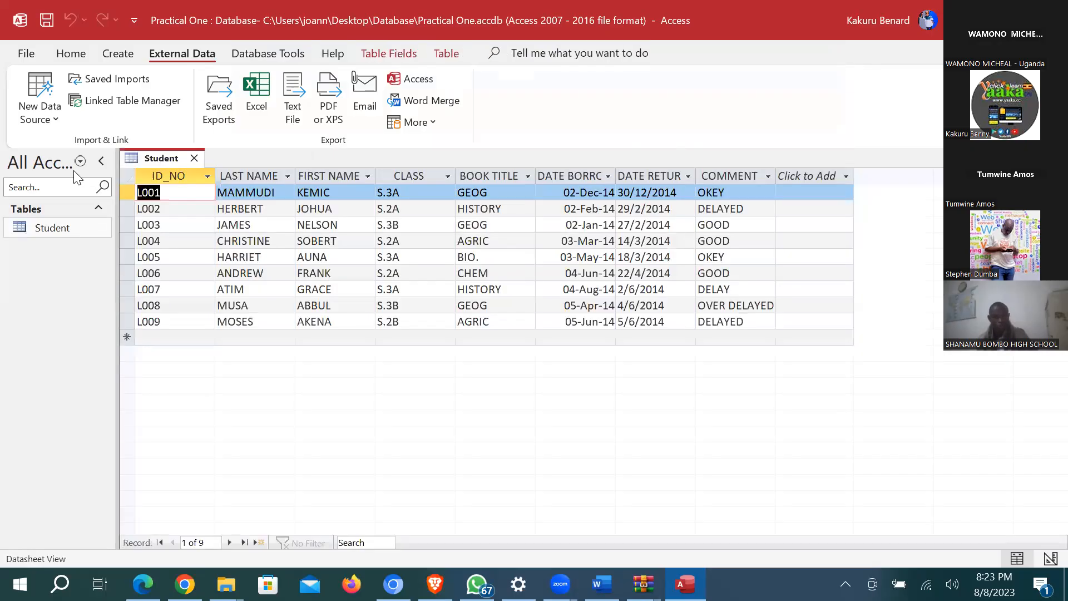
{"action": "left_click", "coordinate": [70, 54]}
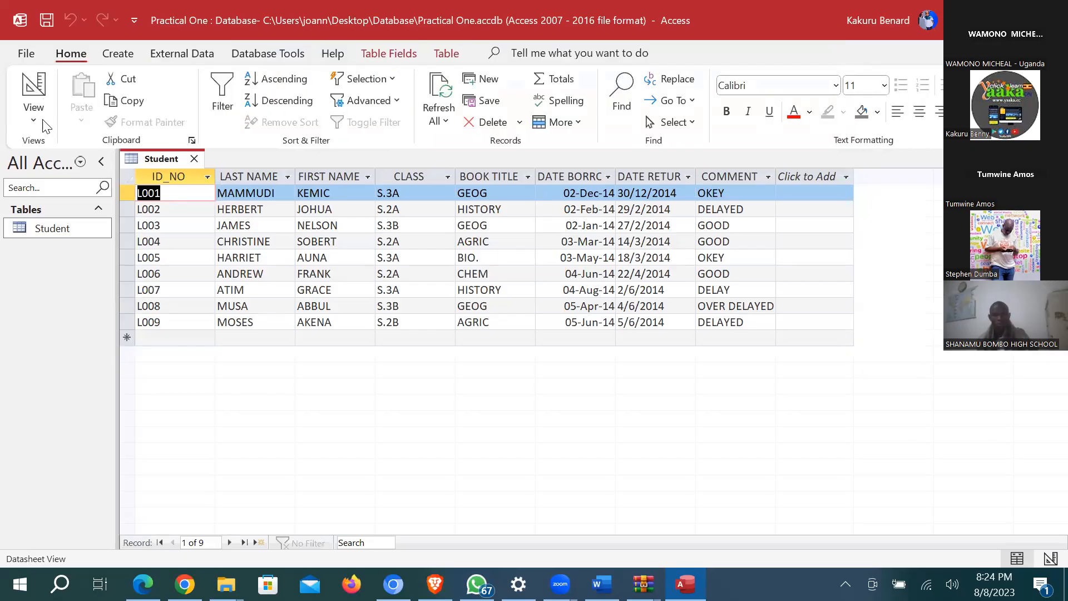
Step: Open the Student table in Design View and inspect the DATE BORROWED field's properties
{"action": "left_click", "coordinate": [33, 106]}
{"action": "left_click", "coordinate": [83, 195]}
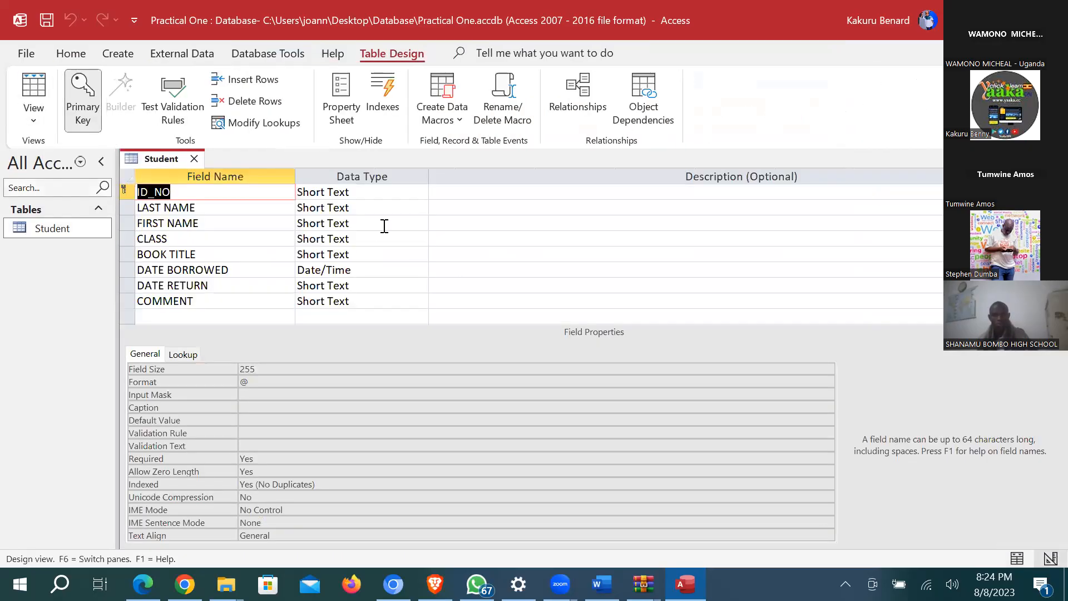
{"action": "left_click", "coordinate": [149, 271]}
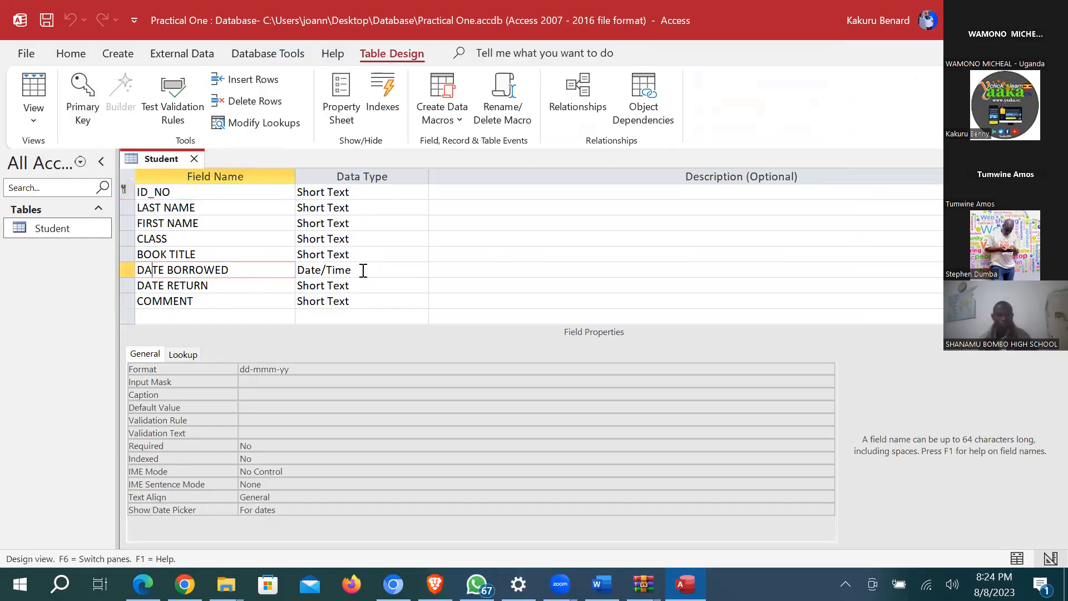
Step: Check the dates in Datasheet View, then return to Design View at the DATE RETURN row
{"action": "left_click", "coordinate": [24, 78]}
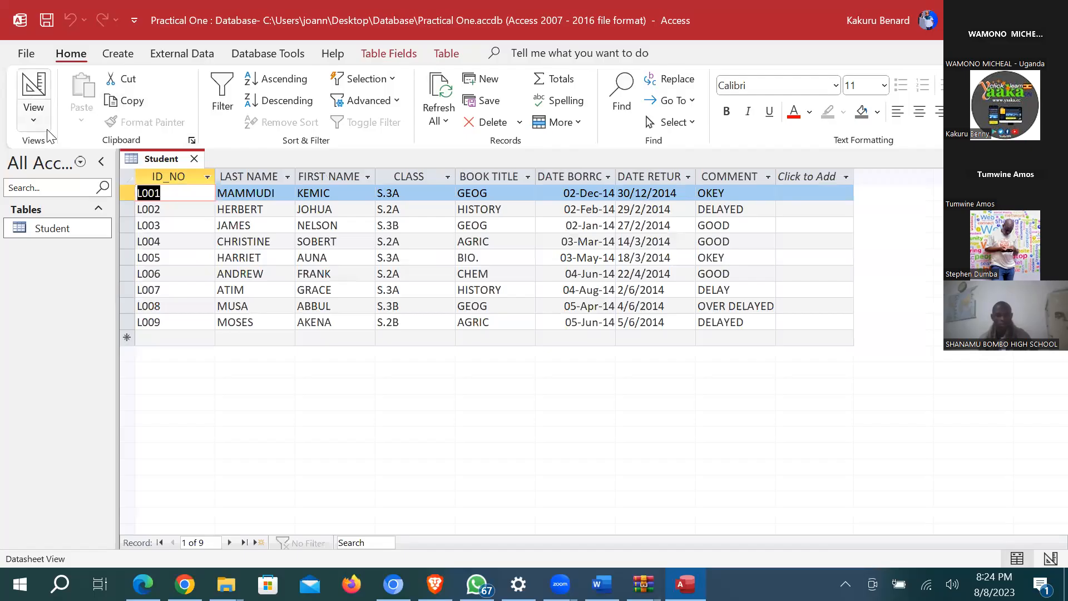
{"action": "left_click", "coordinate": [33, 119]}
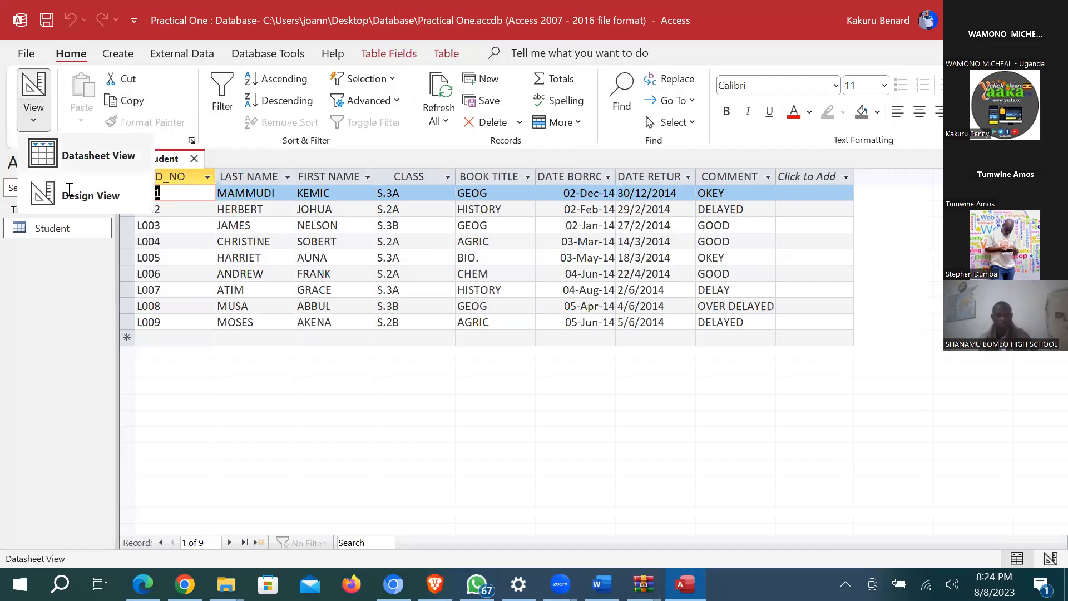
{"action": "left_click", "coordinate": [68, 190]}
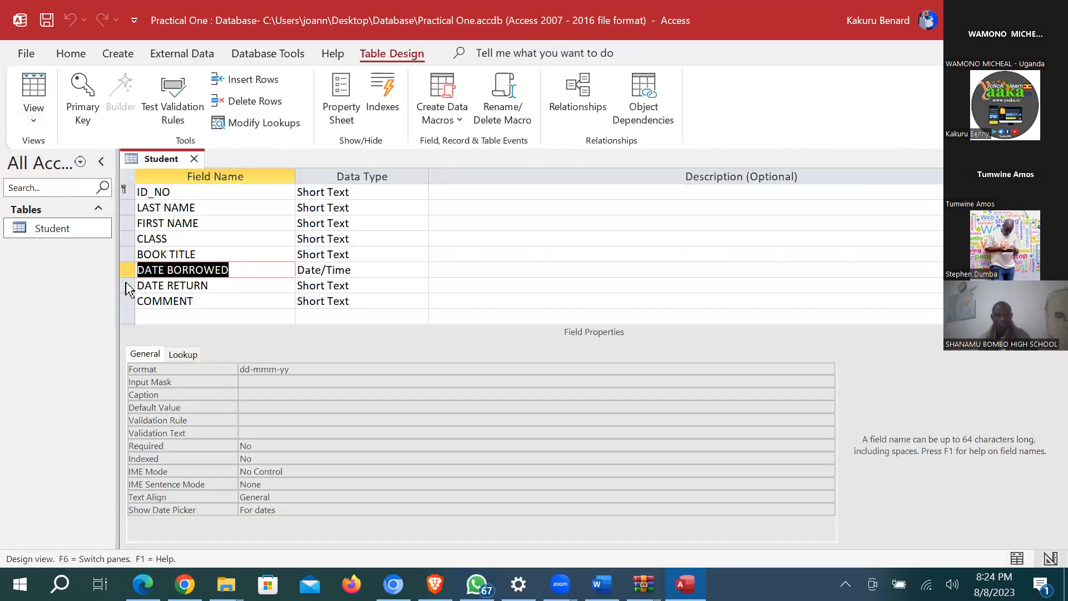
{"action": "right_click", "coordinate": [129, 288]}
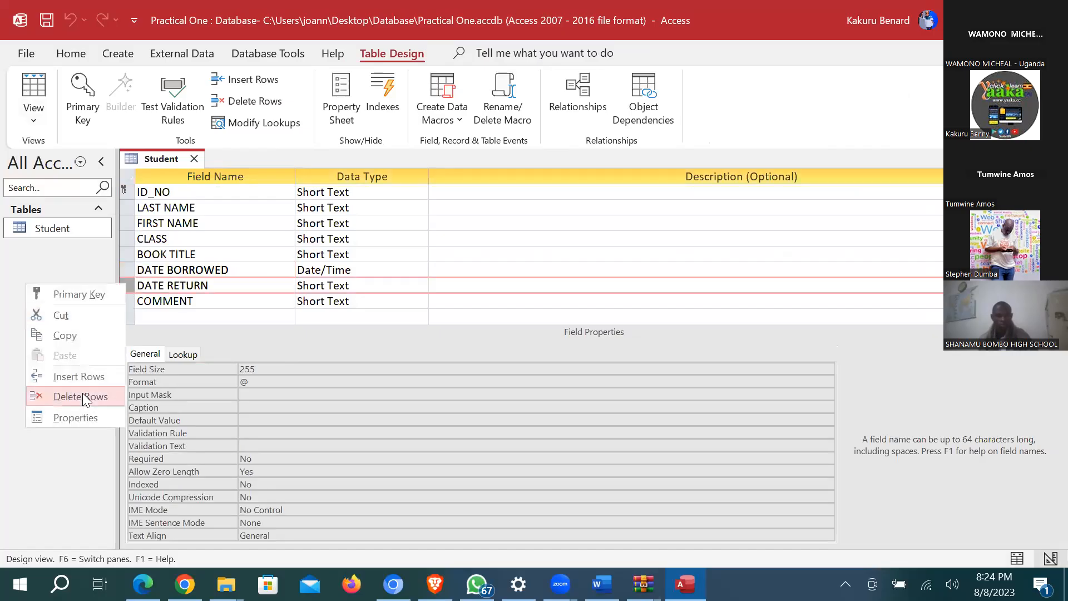
Step: Delete the DATE RETURN and FIRST NAME rows, confirming each deletion, leaving six fields
{"action": "left_click", "coordinate": [82, 393]}
{"action": "left_click", "coordinate": [507, 344]}
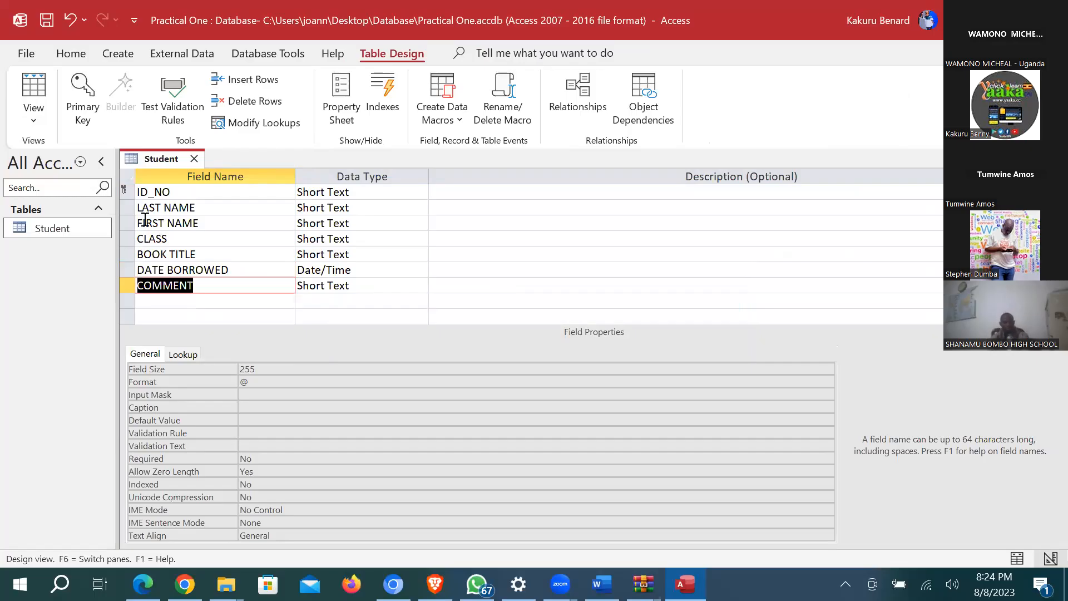
{"action": "left_click", "coordinate": [127, 223]}
{"action": "right_click", "coordinate": [127, 222]}
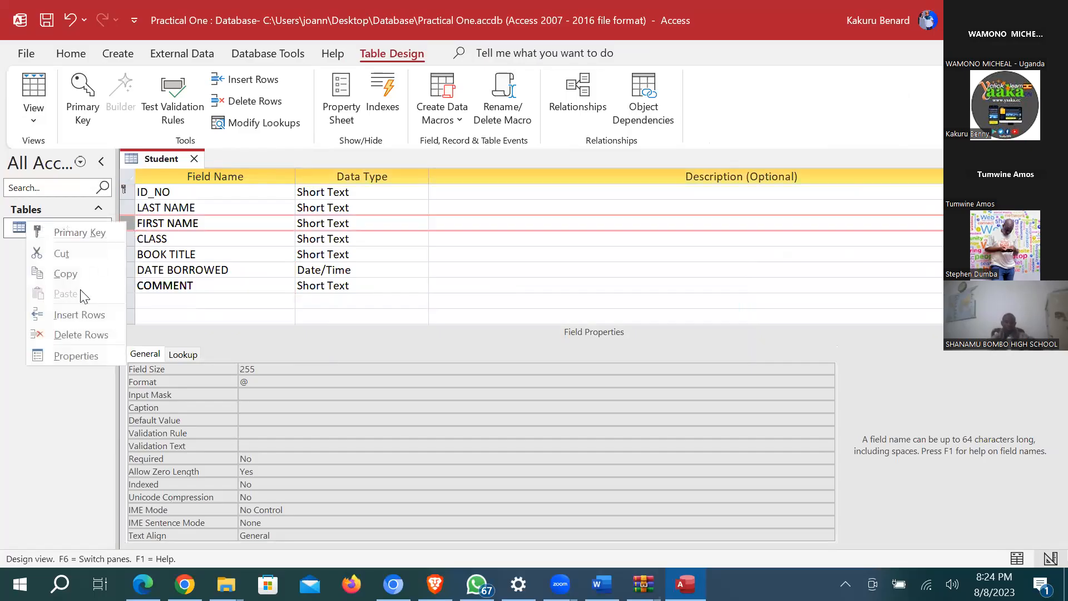
{"action": "left_click", "coordinate": [73, 334]}
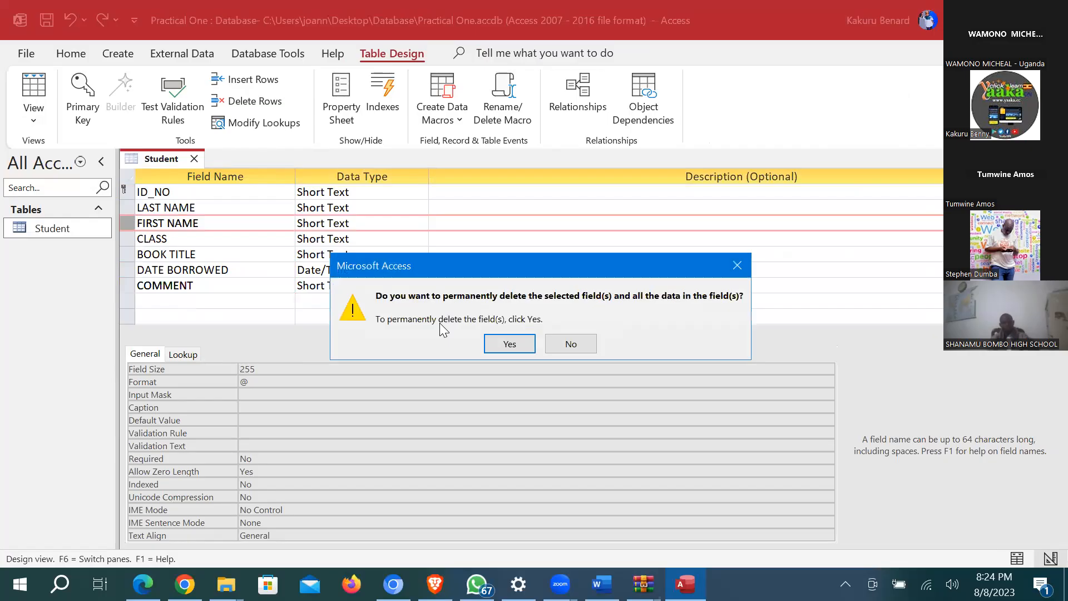
{"action": "left_click", "coordinate": [508, 343]}
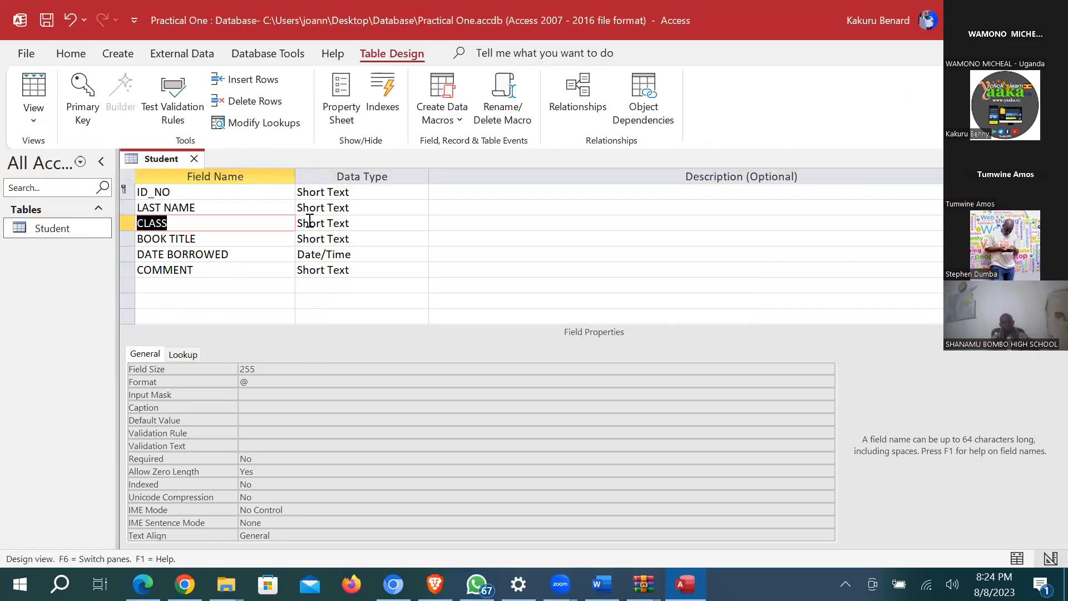
{"action": "left_click", "coordinate": [330, 192]}
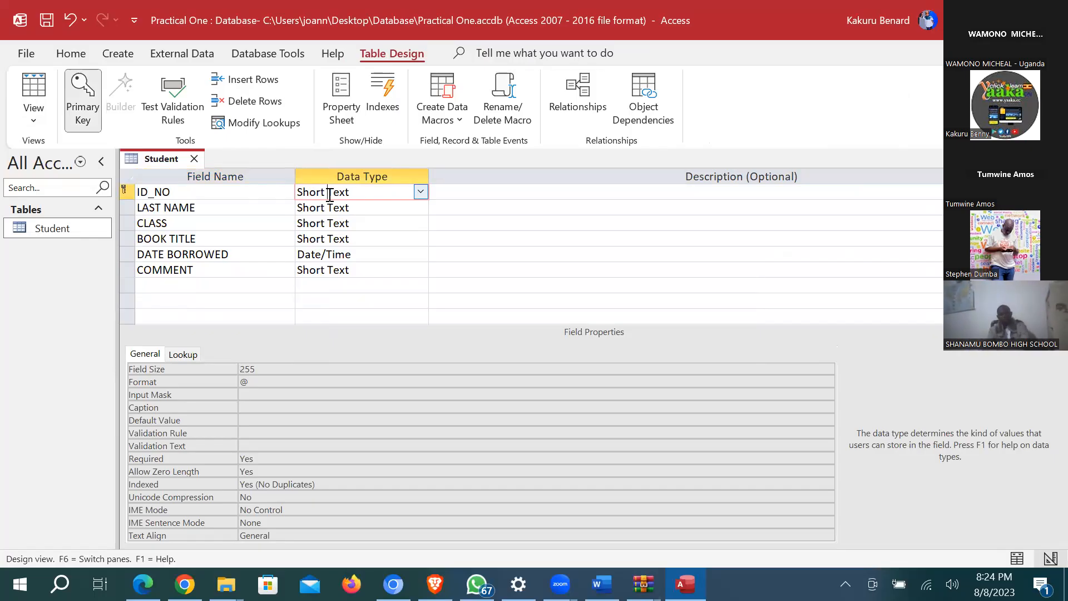
{"action": "left_click", "coordinate": [421, 192]}
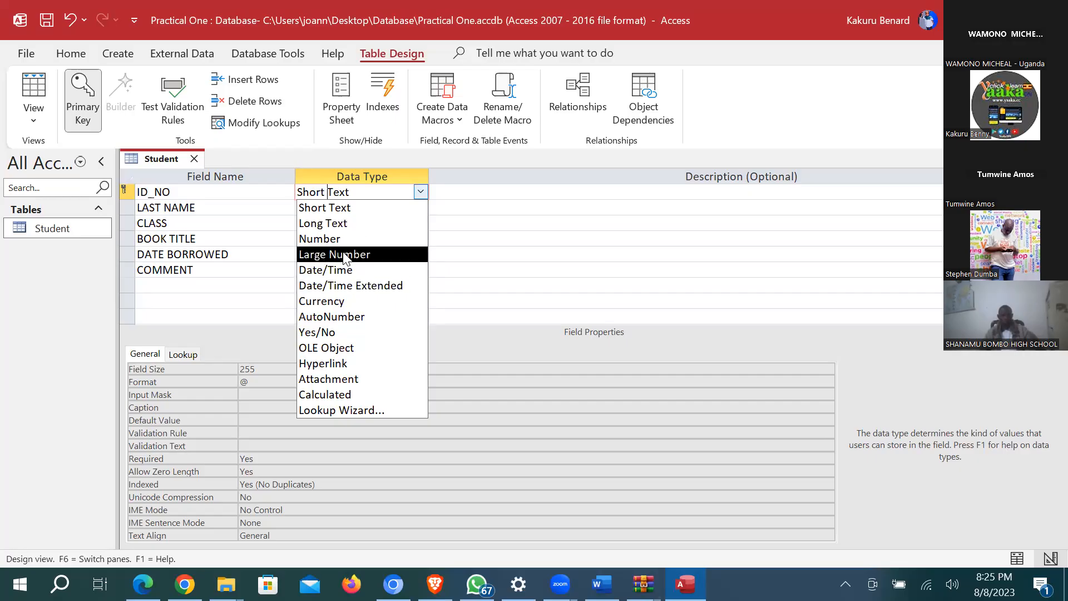
{"action": "left_click", "coordinate": [472, 191]}
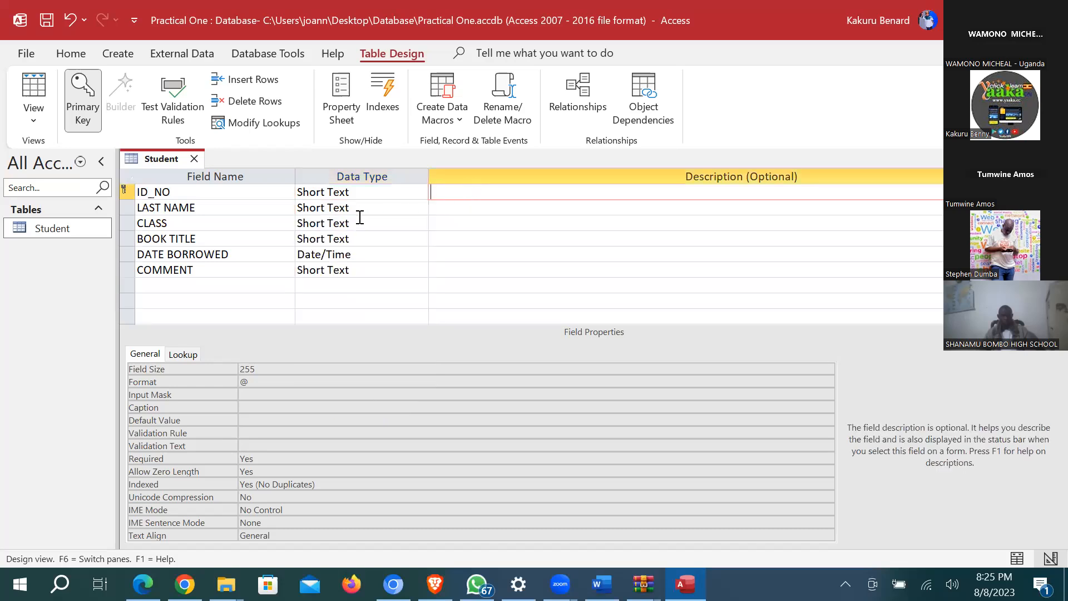
{"action": "left_click", "coordinate": [350, 192]}
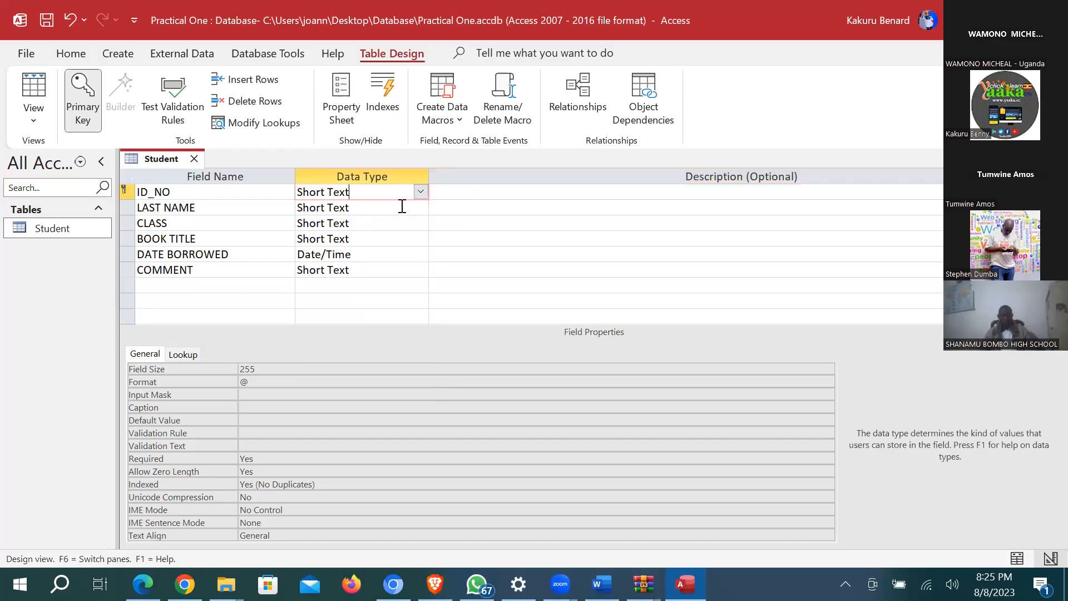
Step: Give ID_NO the description 'This field will store identification numbers to students'
{"action": "left_click", "coordinate": [465, 191]}
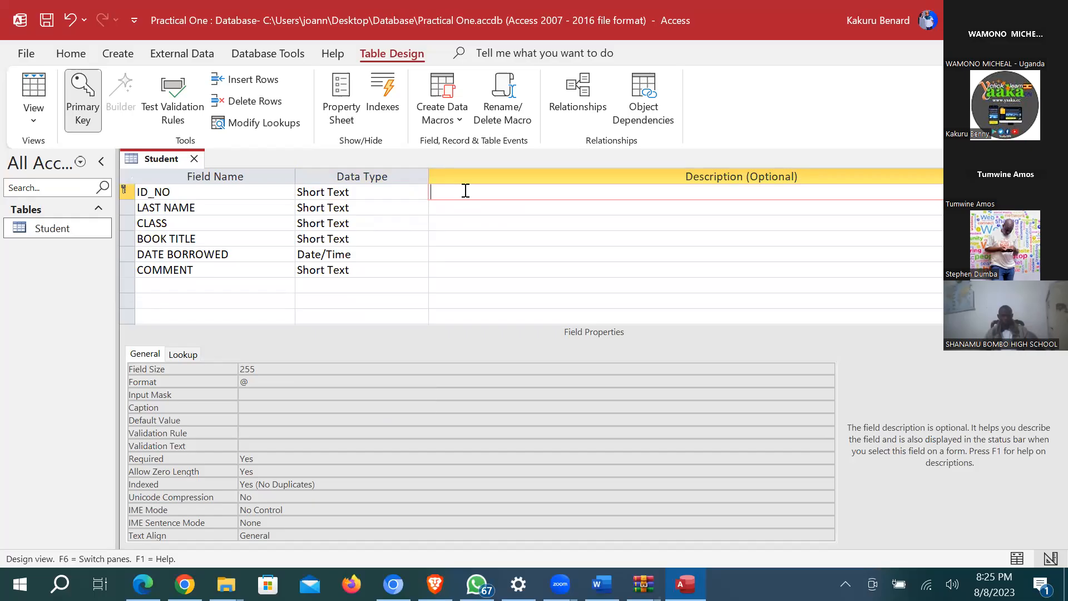
{"action": "type", "text": "This field will stotr"}
{"action": "key", "text": "BackSpace"}
{"action": "key", "text": "BackSpace"}
{"action": "key", "text": "BackSpace"}
{"action": "type", "text": "re identification"}
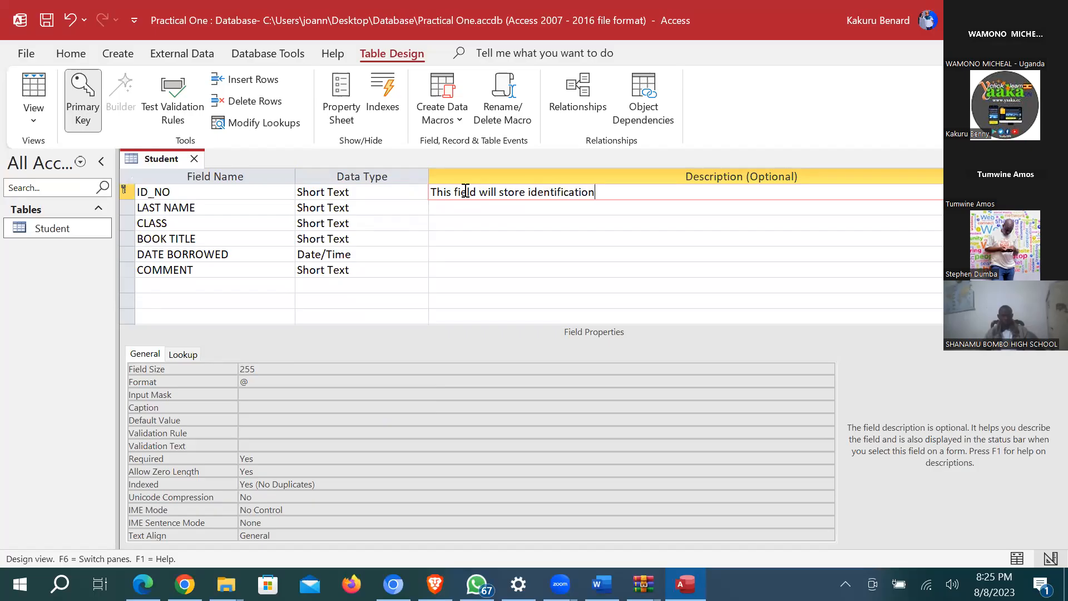
{"action": "type", "text": " numbers to students"}
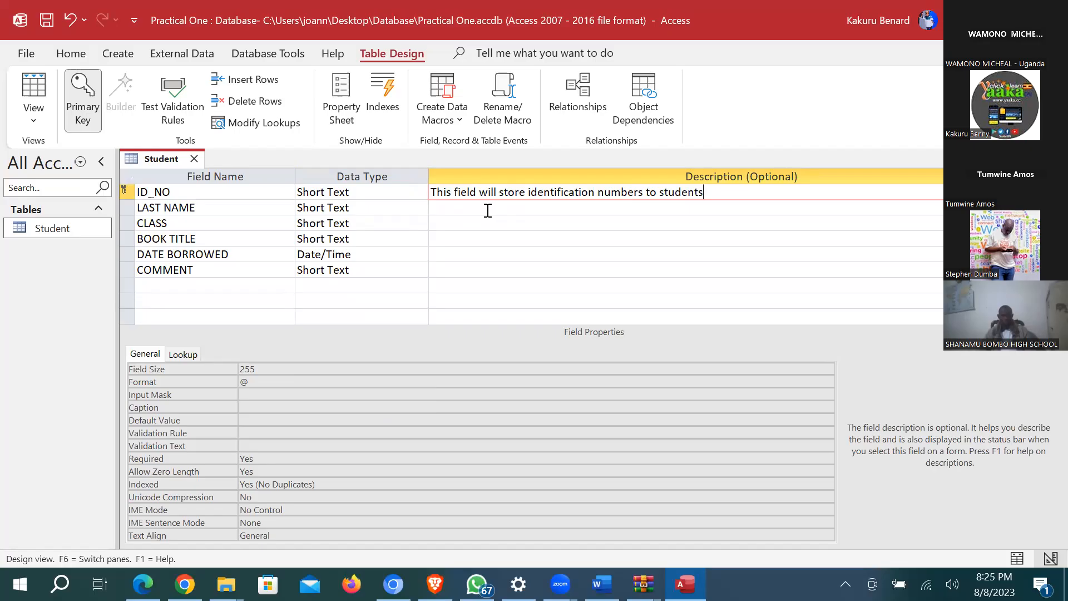
{"action": "left_click", "coordinate": [487, 209]}
{"action": "left_click", "coordinate": [493, 238]}
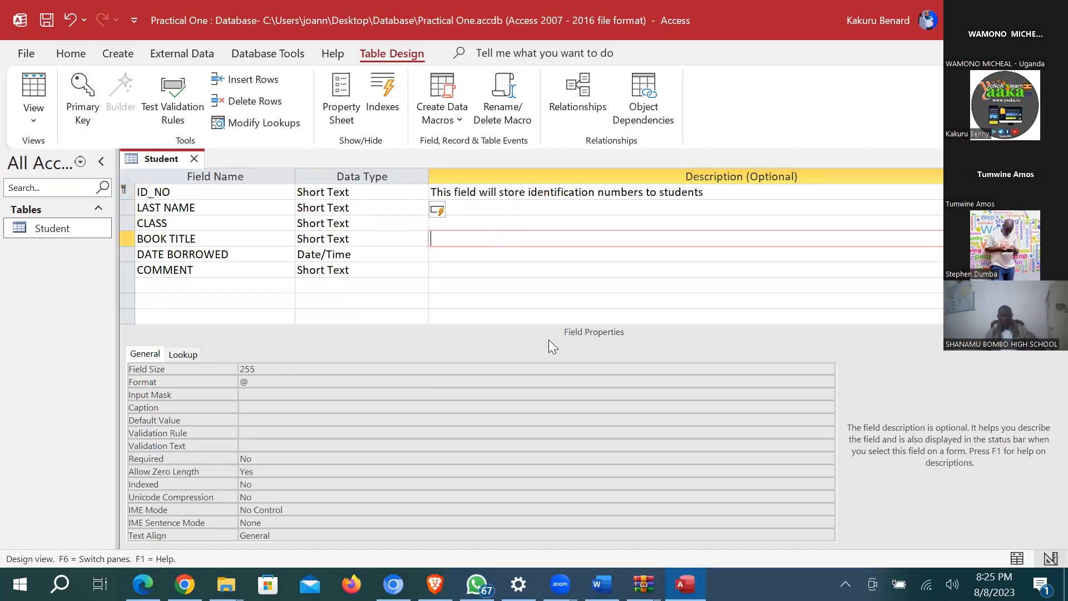
Step: Set the CLASS field's Field Size to 5 characters
{"action": "left_click", "coordinate": [269, 369]}
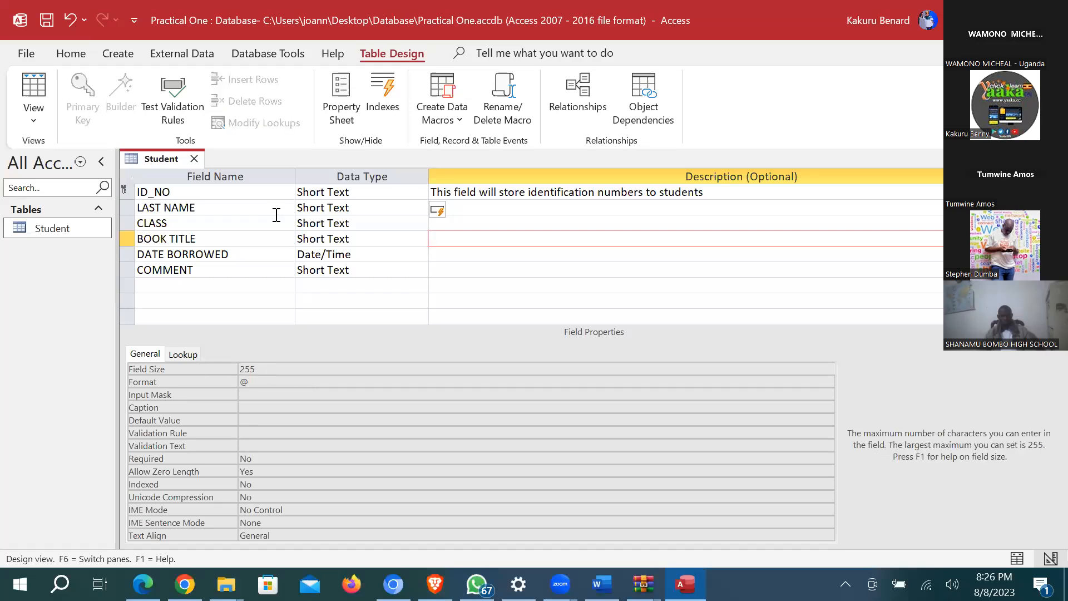
{"action": "left_click", "coordinate": [465, 223]}
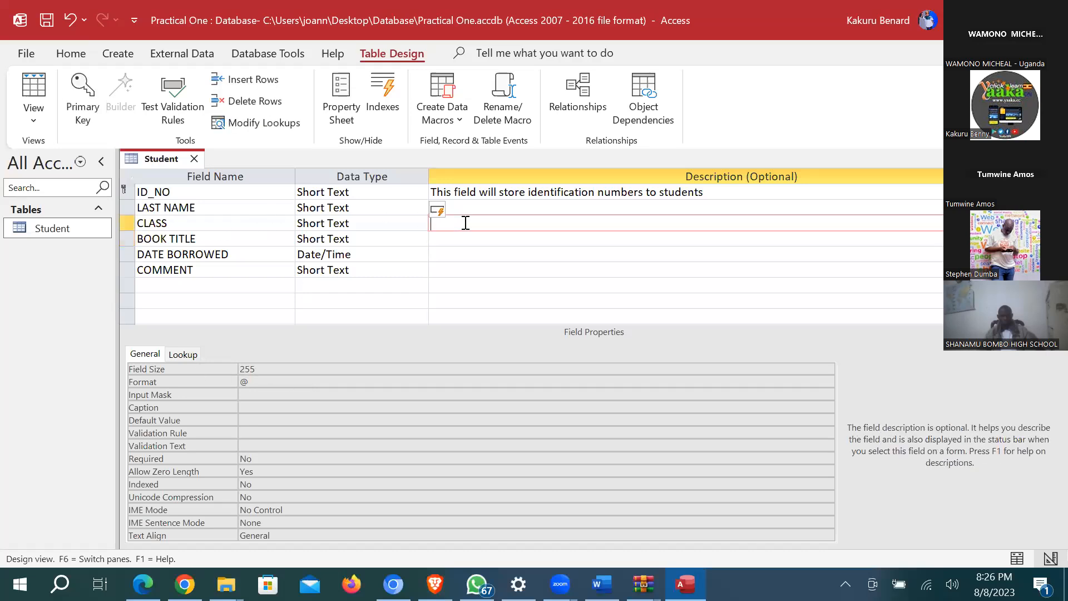
{"action": "left_click", "coordinate": [258, 371]}
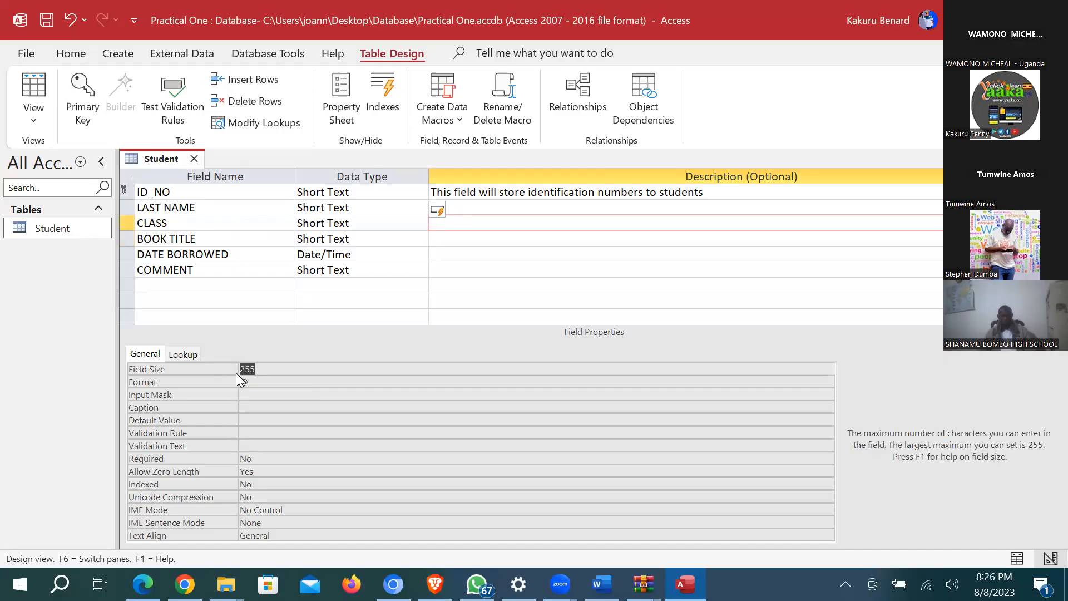
{"action": "type", "text": "5"}
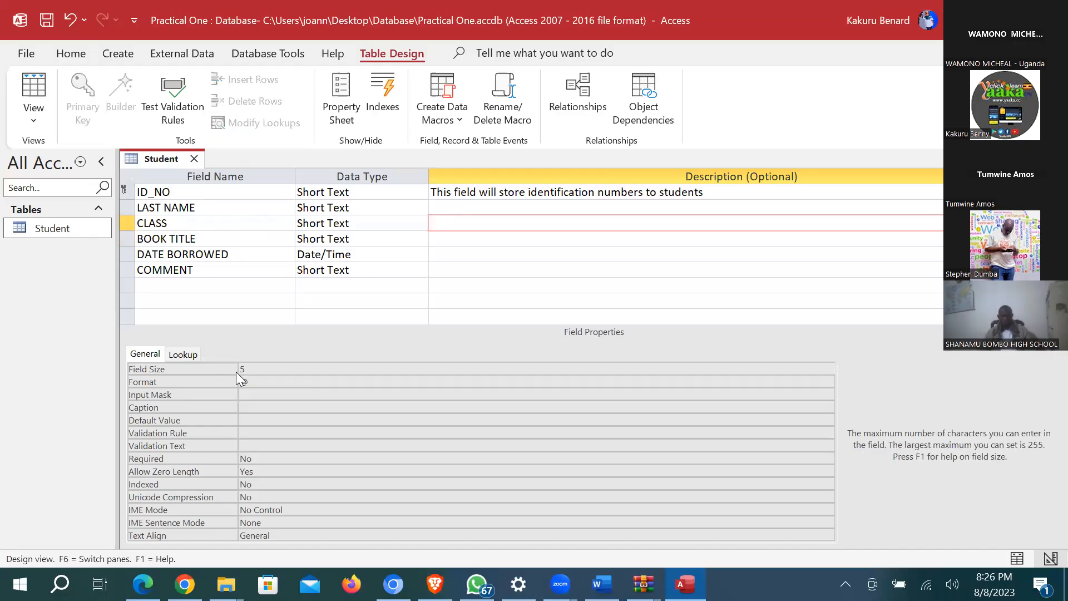
Step: Save the table design, accepting the data-loss warning, and switch to Datasheet View
{"action": "left_click", "coordinate": [382, 238]}
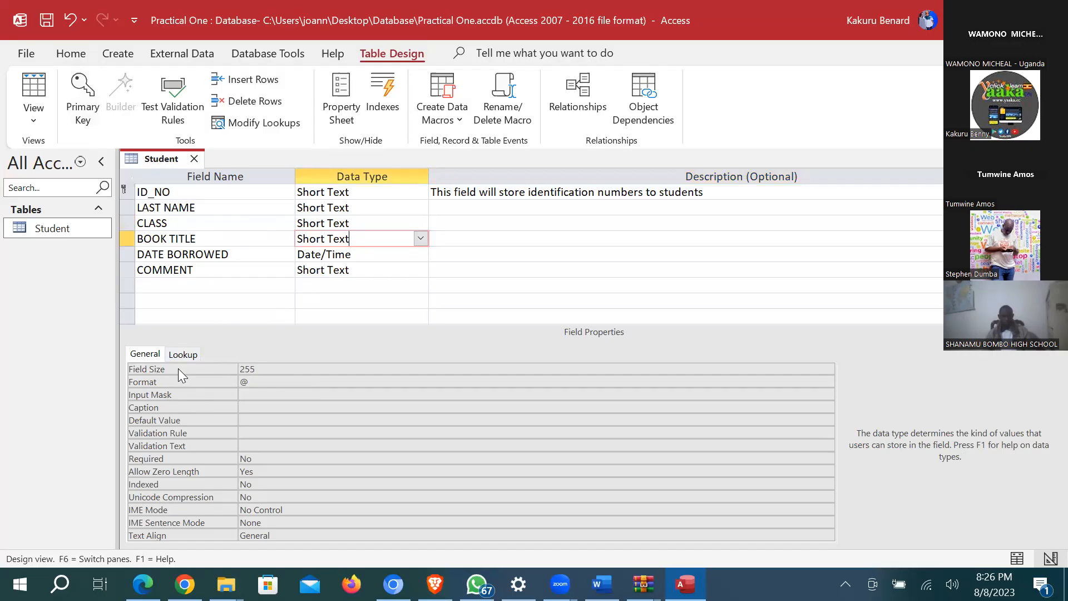
{"action": "left_click", "coordinate": [199, 208]}
{"action": "left_click", "coordinate": [358, 208]}
{"action": "key", "text": "ctrl+s"}
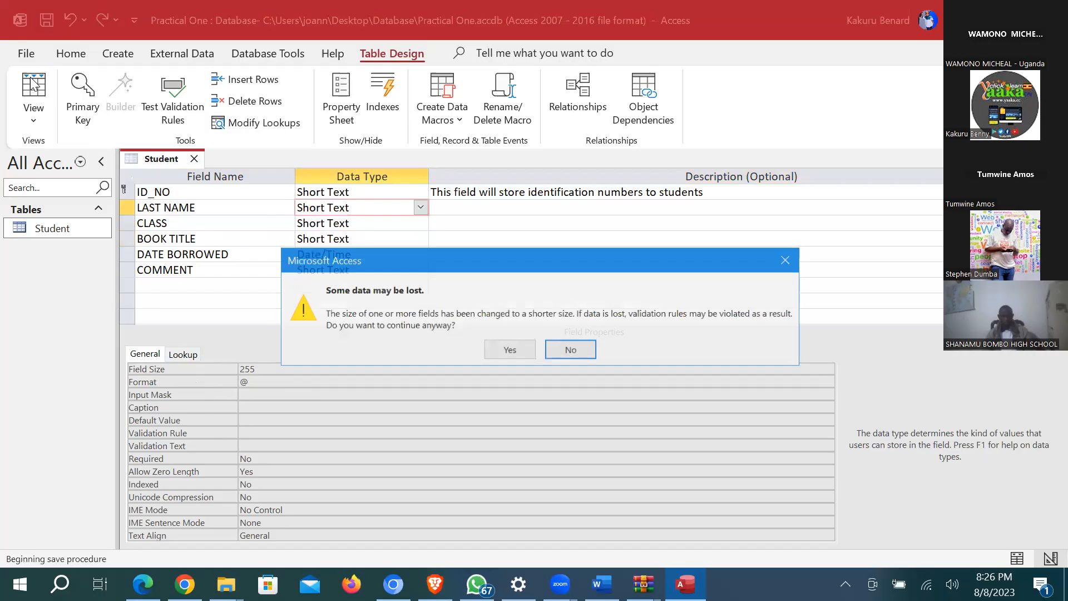
{"action": "left_click", "coordinate": [512, 350]}
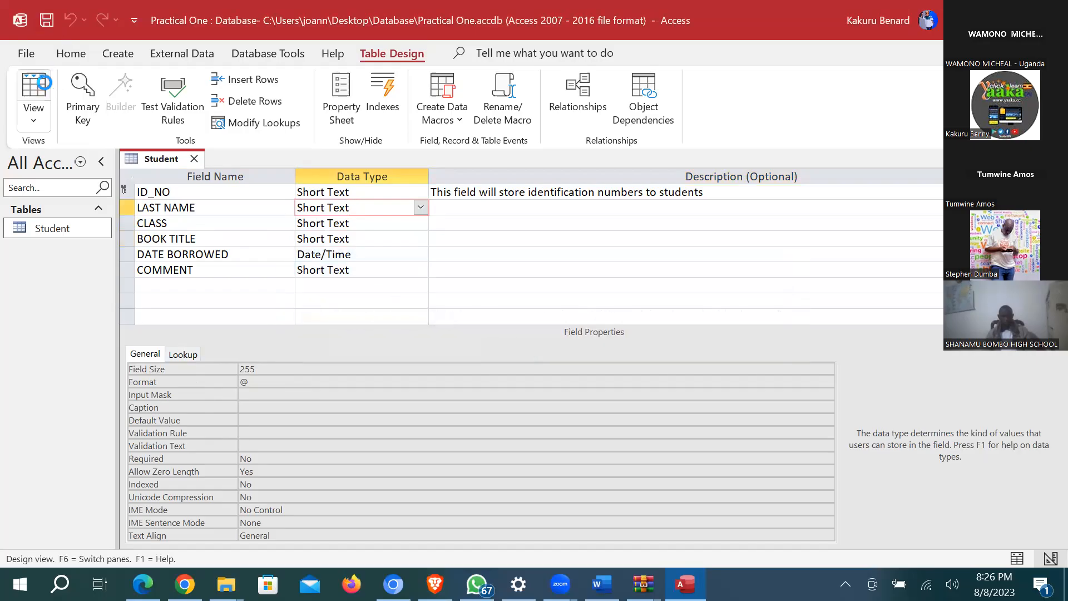
{"action": "left_click", "coordinate": [48, 88]}
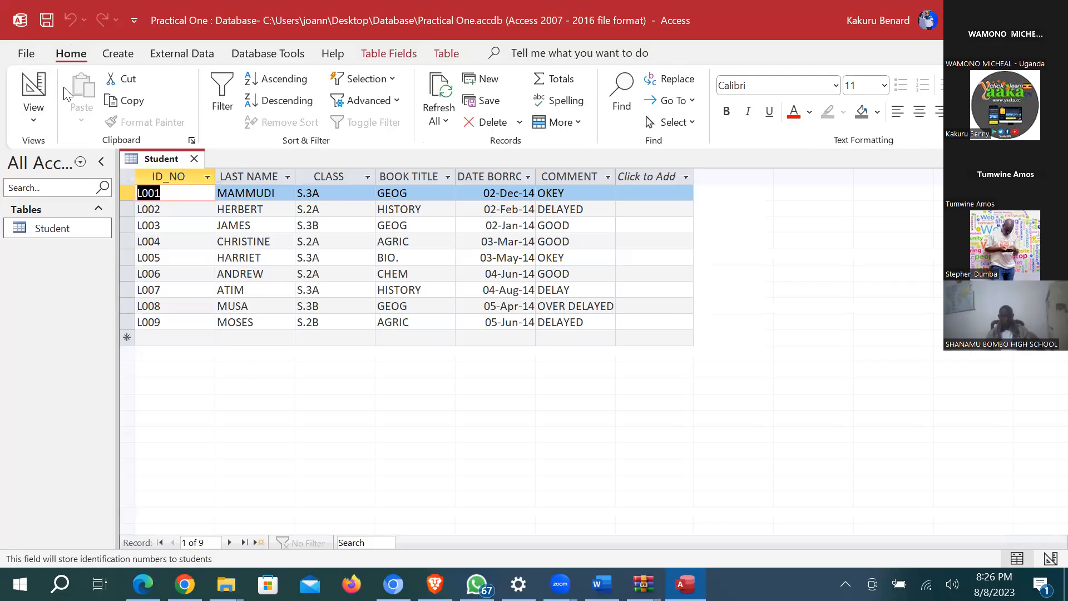
{"action": "left_click", "coordinate": [37, 84]}
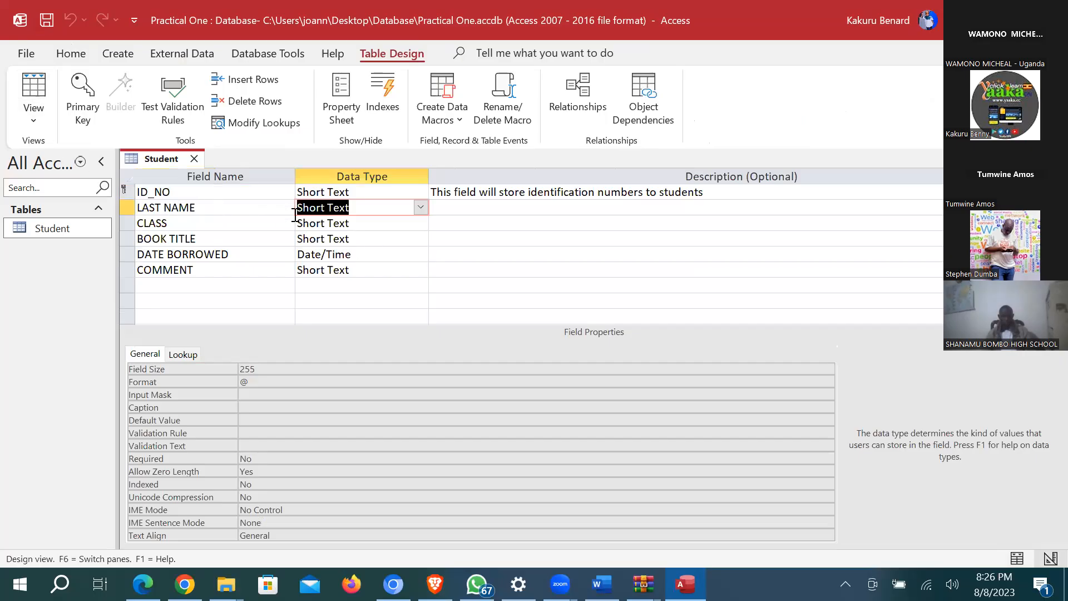
{"action": "left_click", "coordinate": [179, 207]}
{"action": "left_click", "coordinate": [257, 382]}
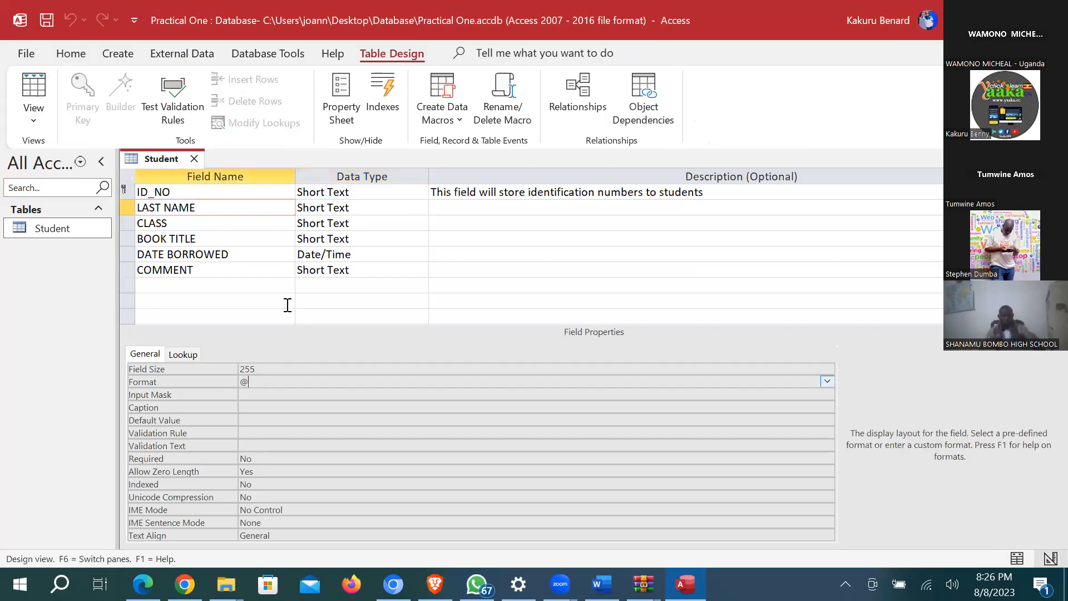
{"action": "left_click", "coordinate": [340, 208]}
{"action": "left_click", "coordinate": [266, 382]}
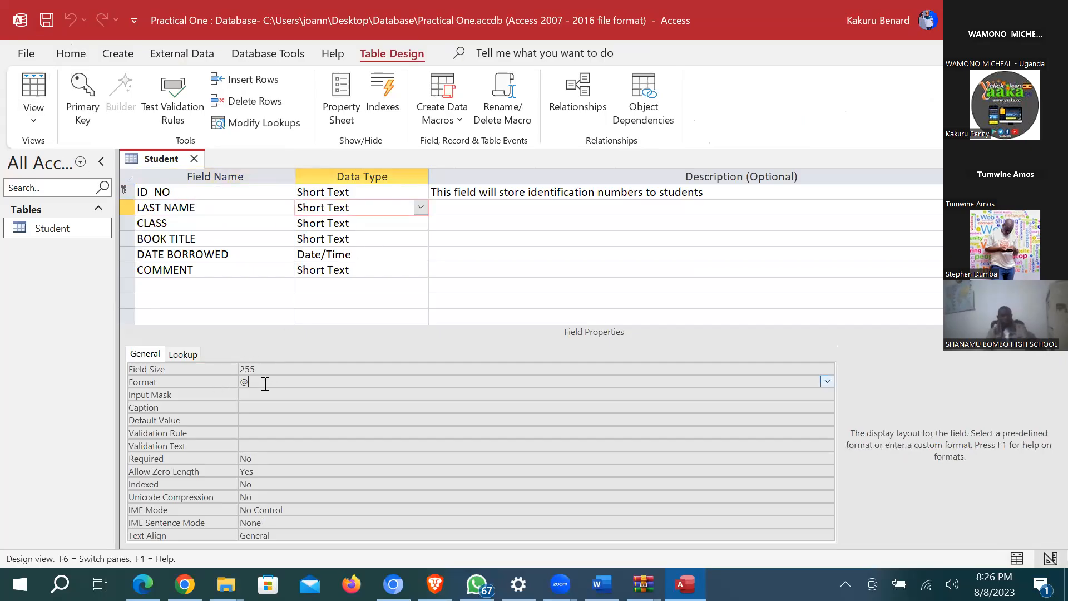
{"action": "key", "text": "BackSpace"}
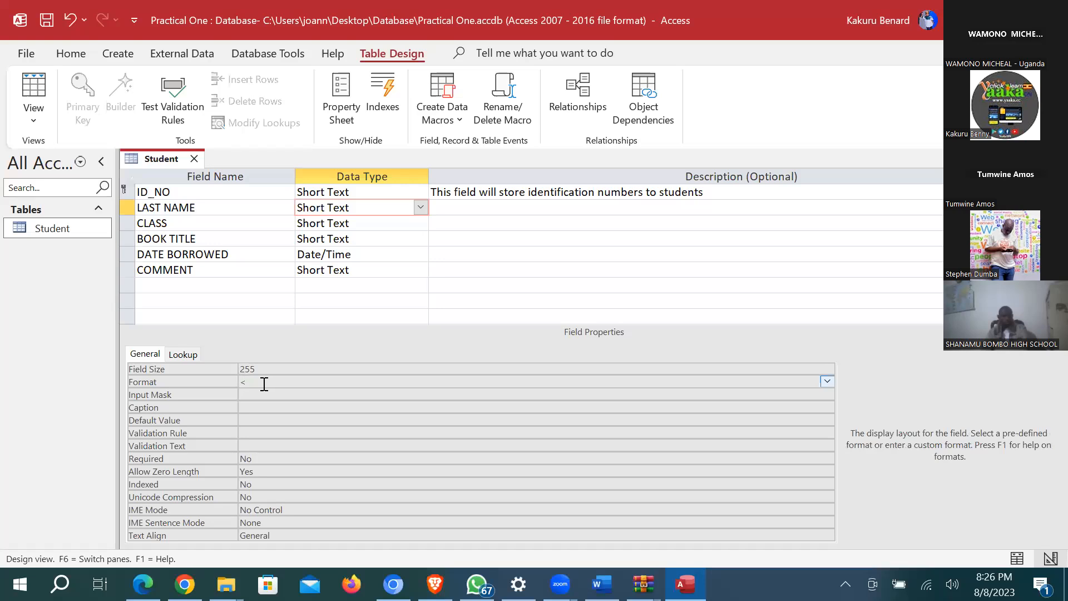
{"action": "left_click", "coordinate": [34, 87]}
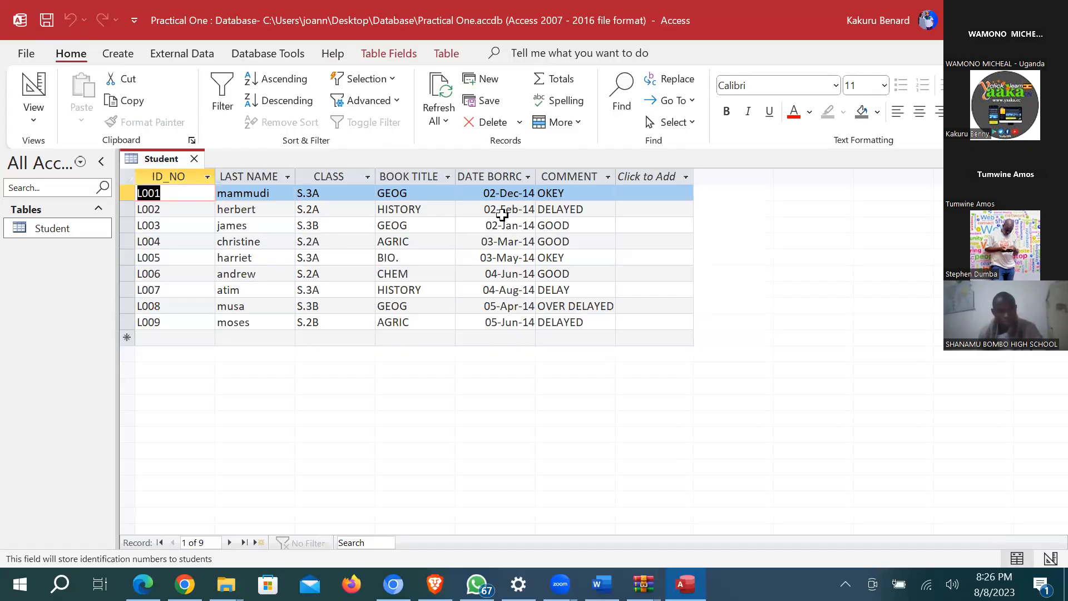
Step: Add a Number field named AMOUNT below COMMENT, then return to Datasheet View
{"action": "left_click", "coordinate": [34, 91]}
{"action": "left_click", "coordinate": [190, 282]}
{"action": "key", "text": "Caps_Lock"}
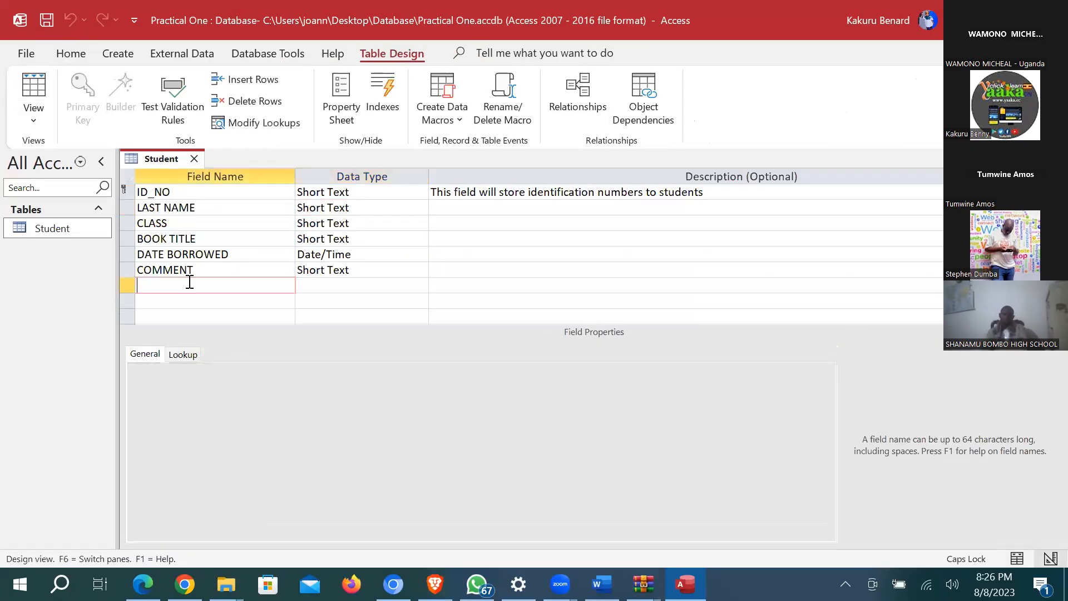
{"action": "type", "text": "AMOUNT"}
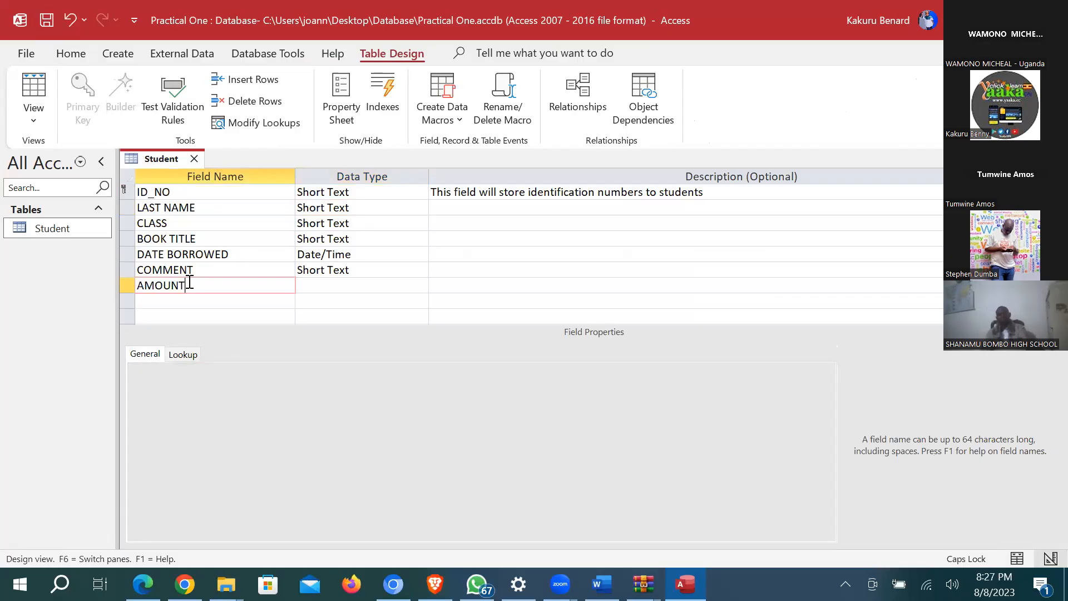
{"action": "left_click", "coordinate": [382, 282]}
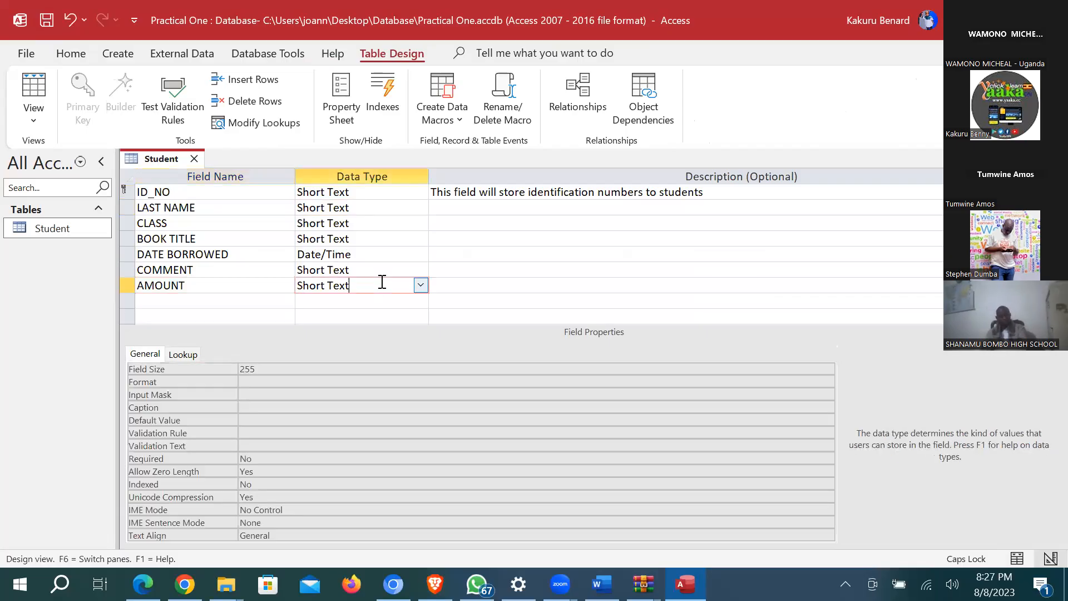
{"action": "left_click", "coordinate": [421, 285]}
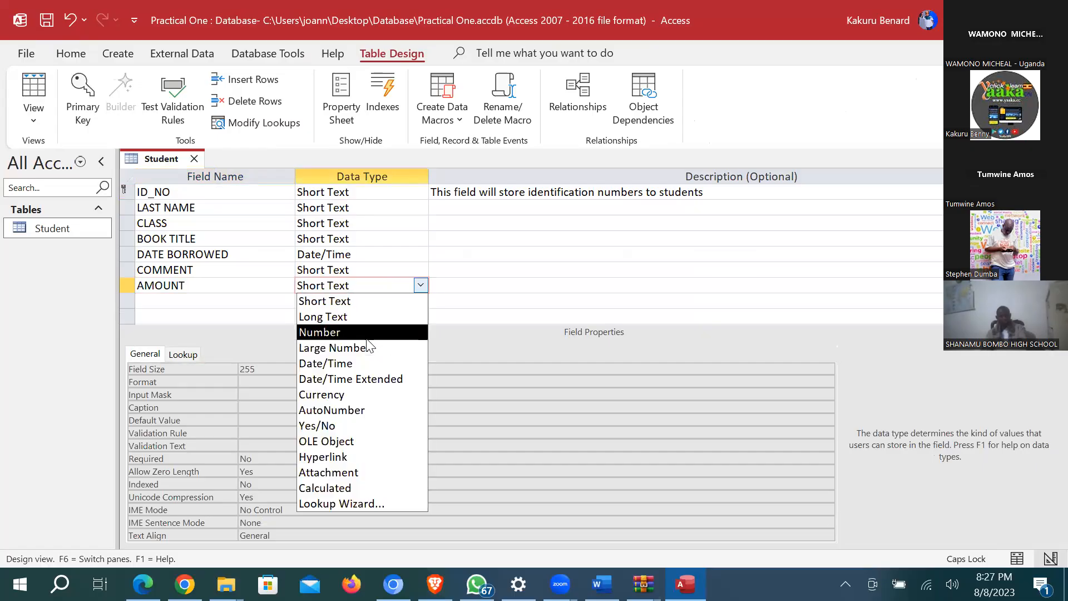
{"action": "left_click", "coordinate": [370, 334]}
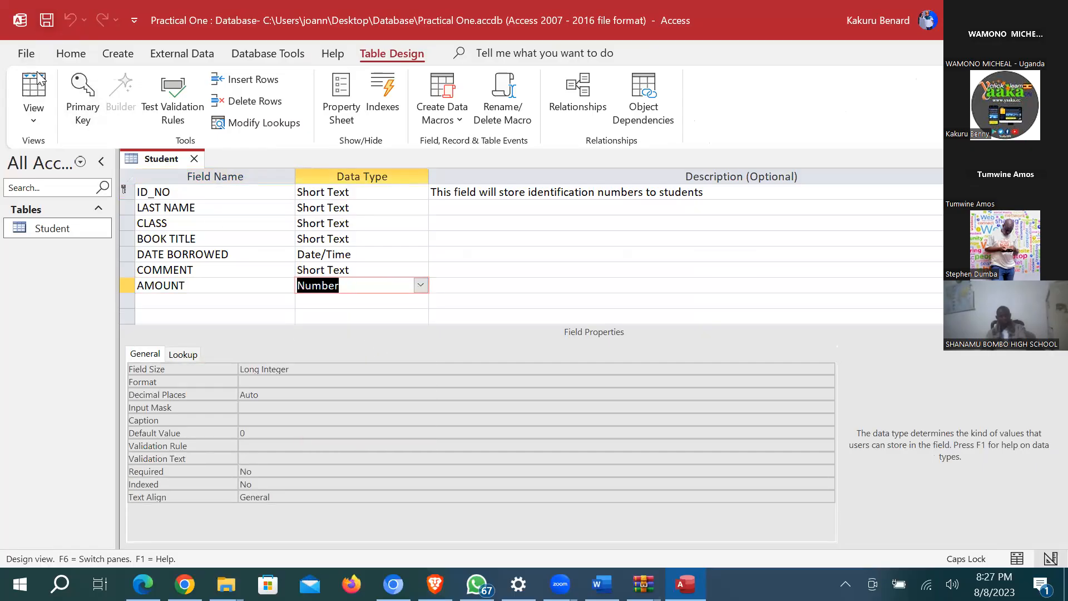
{"action": "left_click", "coordinate": [33, 92]}
Step: Enter AMOUNT values 50000, 60000, 30000 and 250000 for L001–L004
{"action": "left_click", "coordinate": [641, 192]}
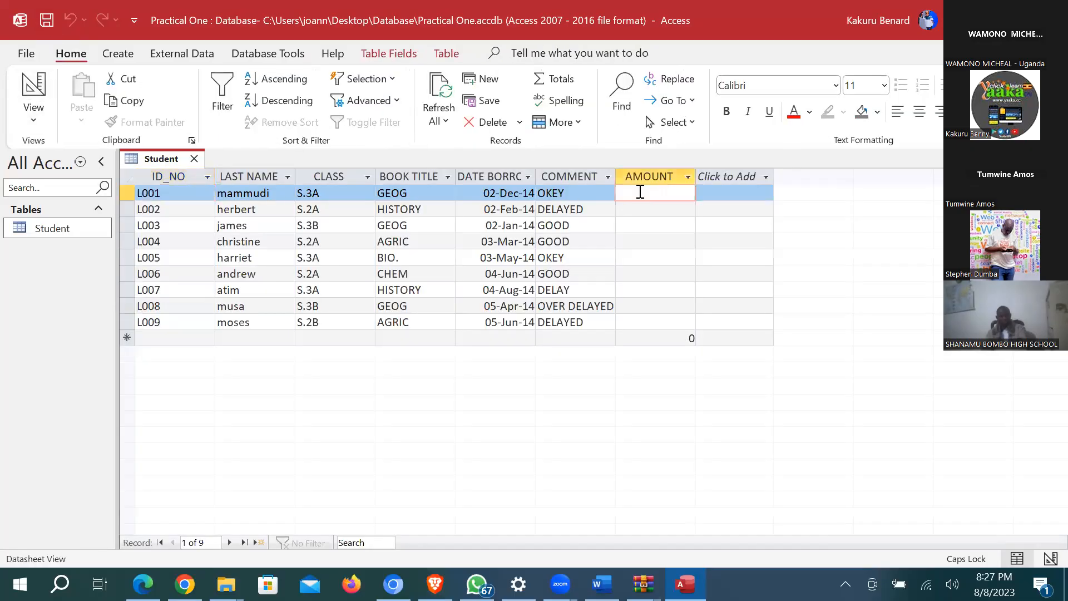
{"action": "type", "text": "5"}
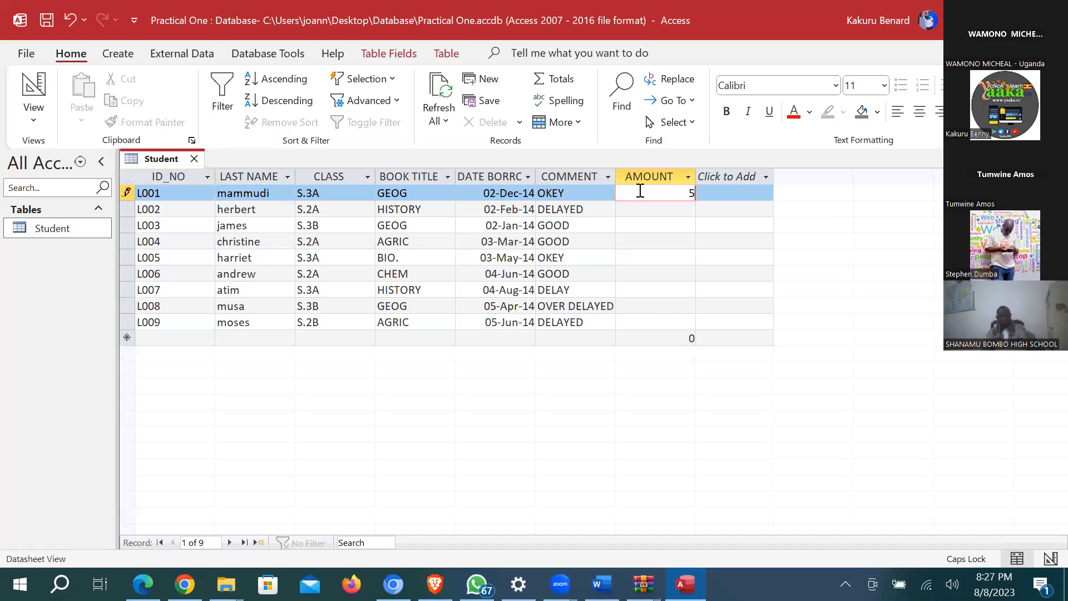
{"action": "type", "text": "0000"}
{"action": "key", "text": "Down"}
{"action": "type", "text": "6"}
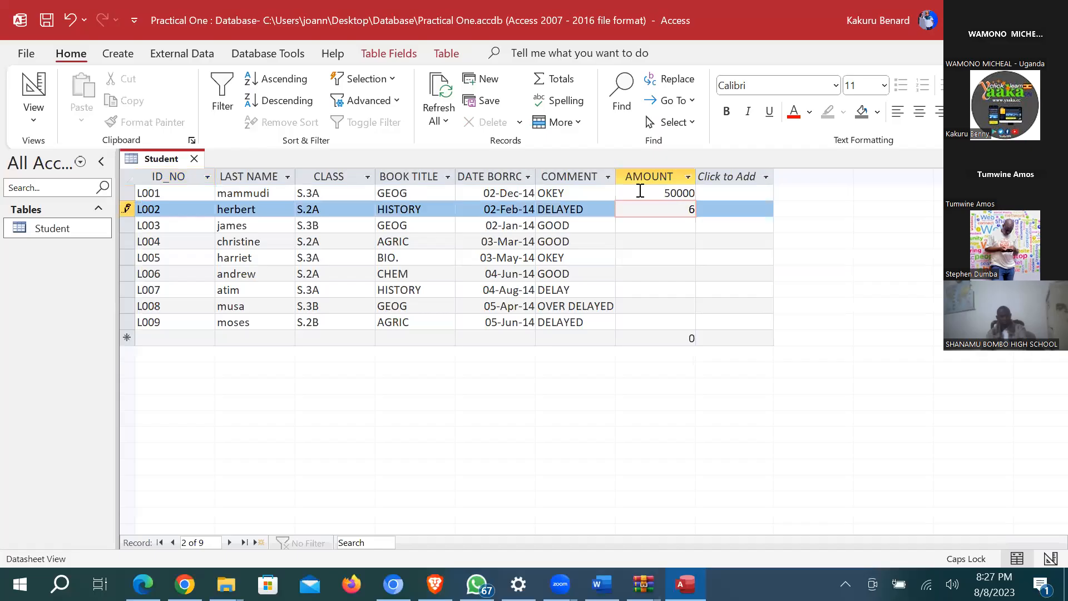
{"action": "type", "text": "0000"}
{"action": "key", "text": "Down"}
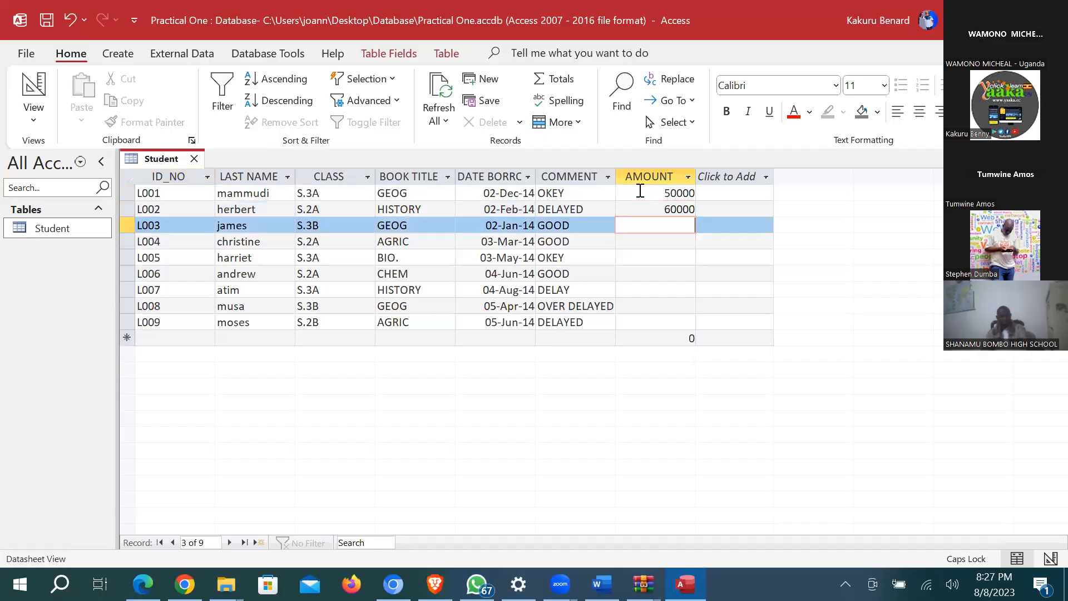
{"action": "type", "text": "30000"}
{"action": "key", "text": "Down"}
{"action": "type", "text": "250000"}
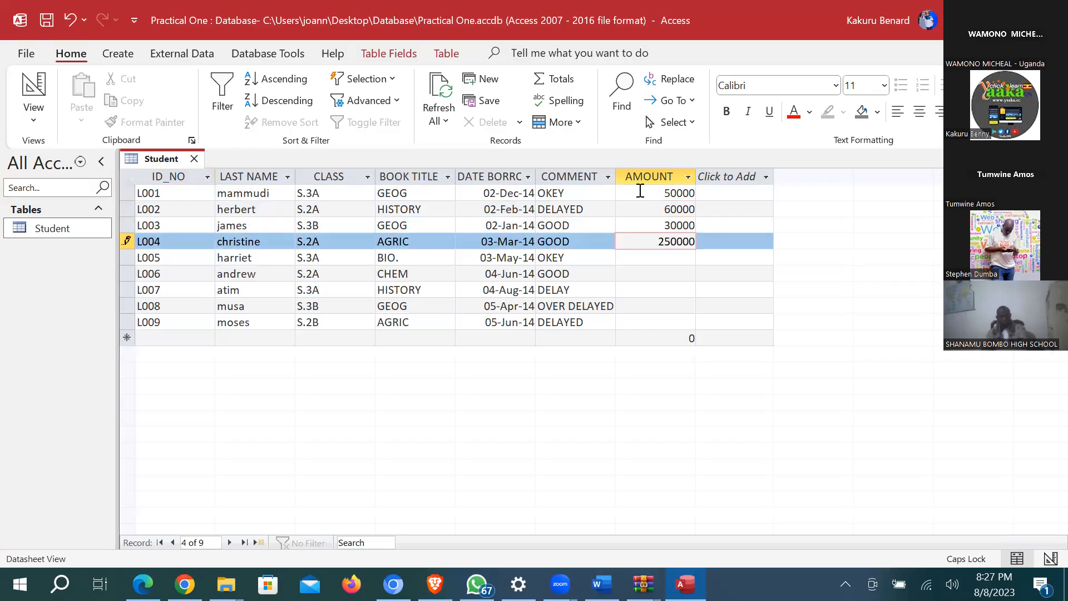
{"action": "key", "text": "Down"}
Step: Enter AMOUNT values 67000, 30000, 200000, 450000 and 320000 for L005–L009
{"action": "type", "text": "6"}
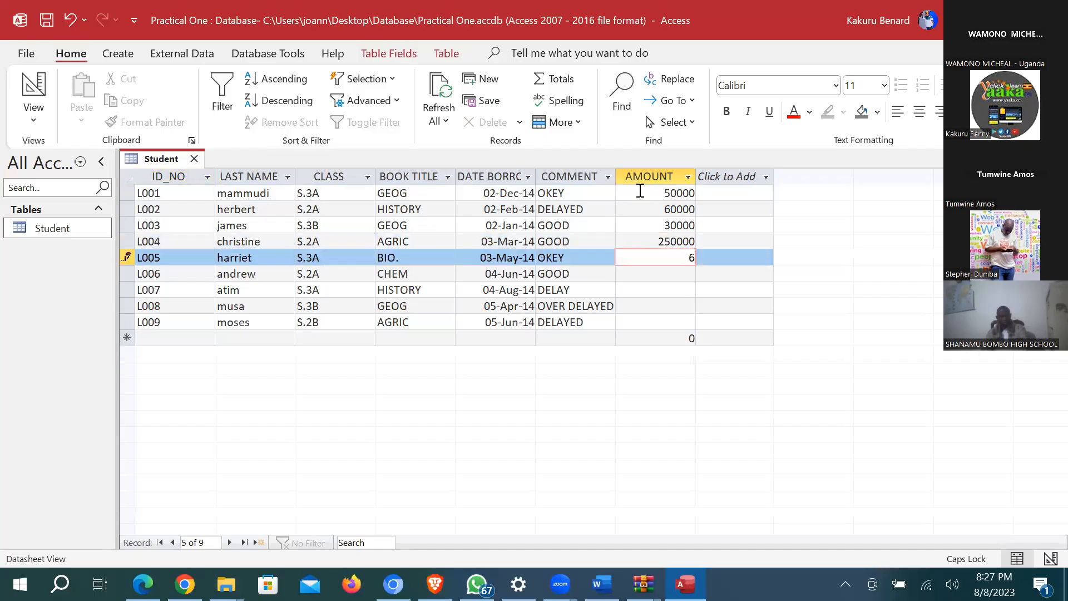
{"action": "type", "text": "7000"}
{"action": "key", "text": "Down"}
{"action": "type", "text": "30000"}
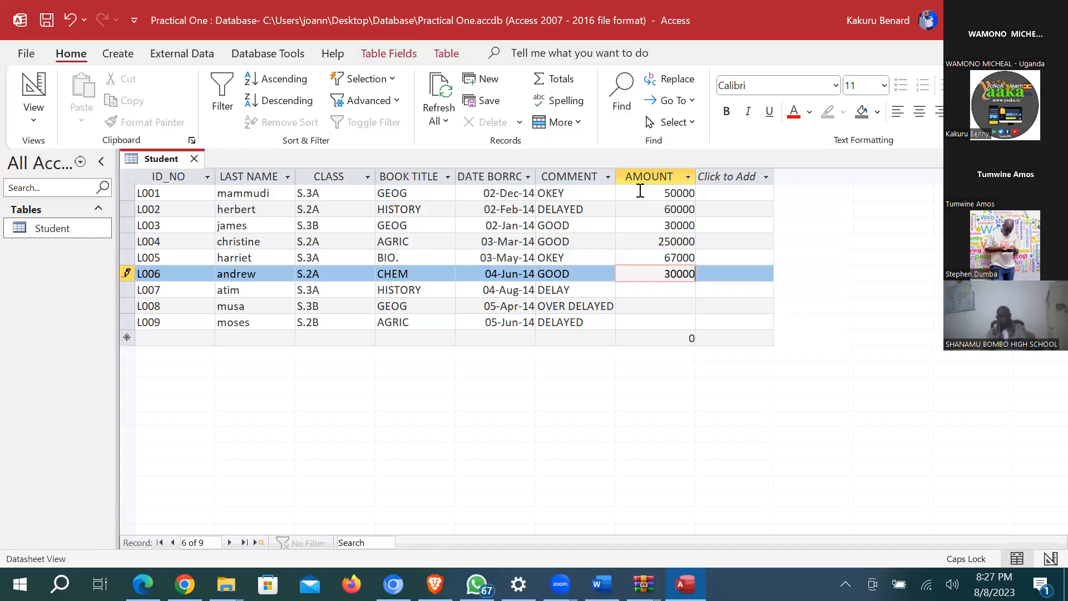
{"action": "key", "text": "Down"}
{"action": "type", "text": "200000"}
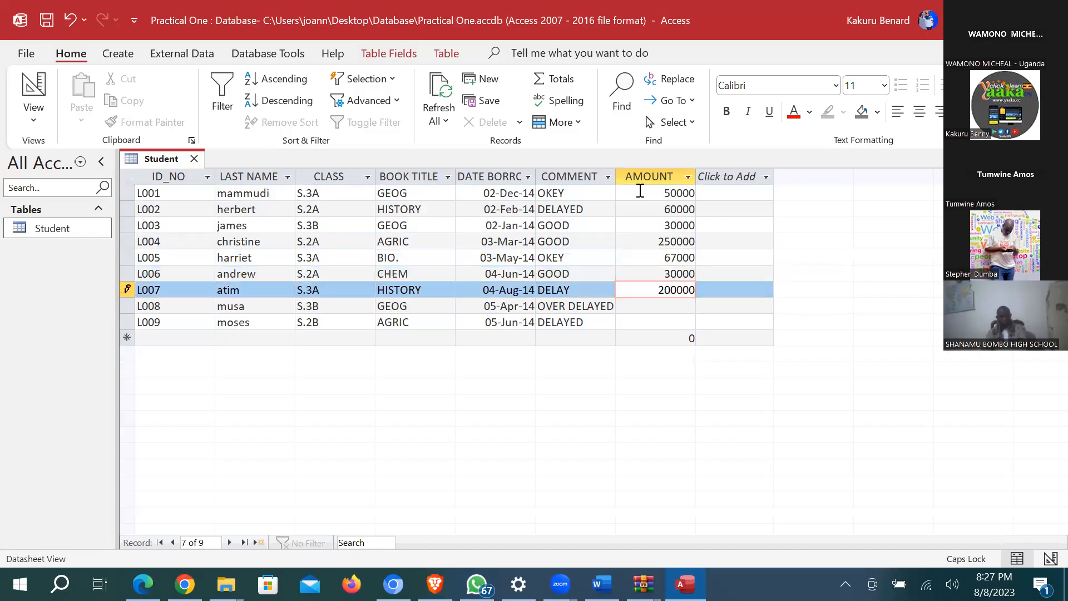
{"action": "key", "text": "Down"}
{"action": "type", "text": "4"}
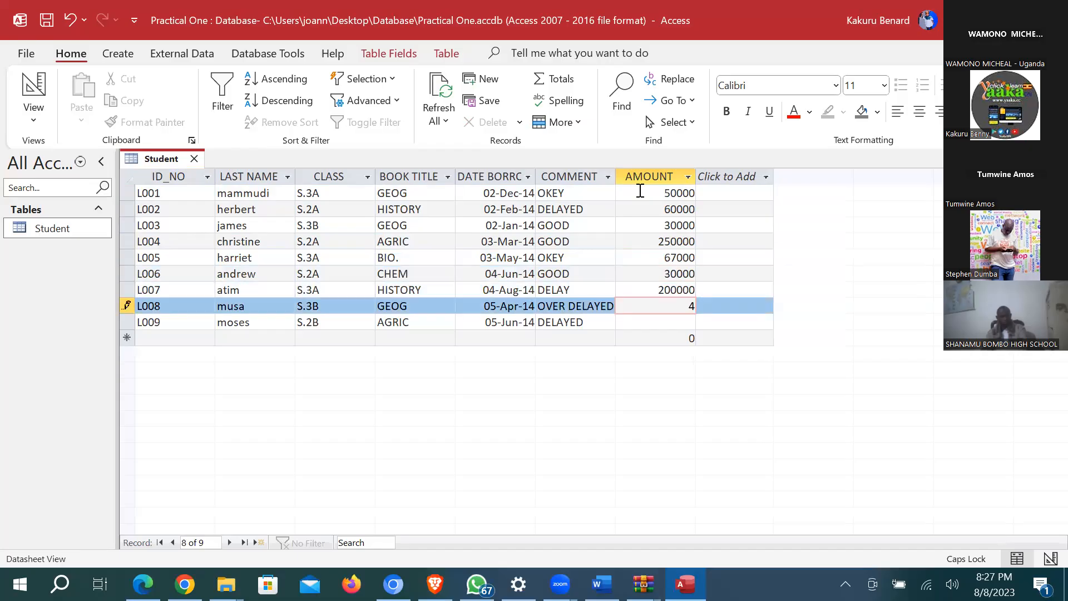
{"action": "type", "text": "50000"}
{"action": "key", "text": "Down"}
{"action": "type", "text": "320000"}
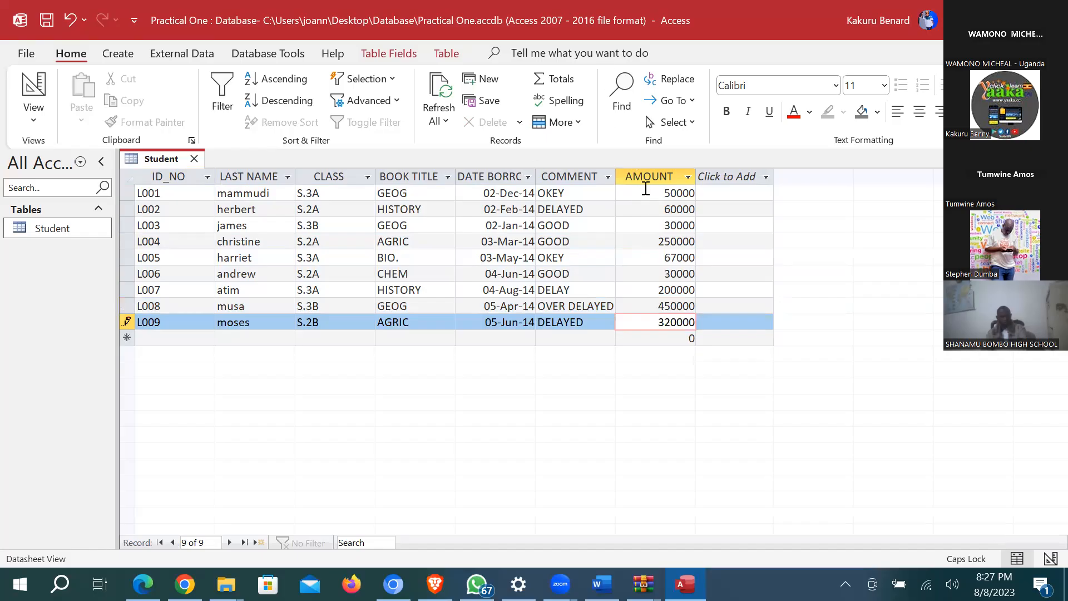
{"action": "left_click", "coordinate": [646, 208]}
{"action": "left_click", "coordinate": [646, 190]}
Step: Save the Student table with the new amounts, then close and reopen it
{"action": "left_click", "coordinate": [47, 20]}
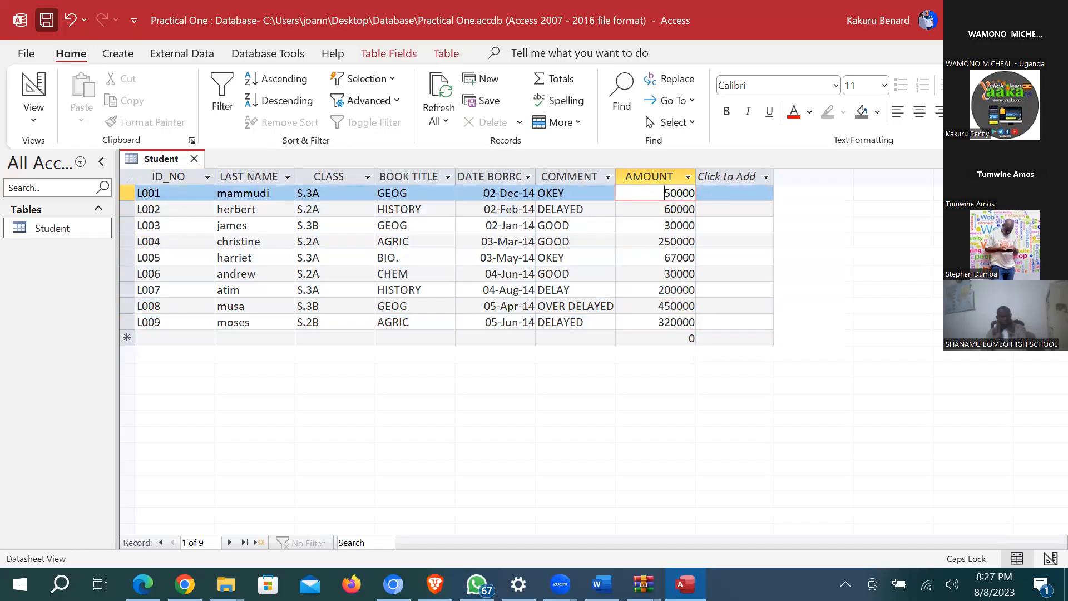
{"action": "left_click", "coordinate": [194, 159]}
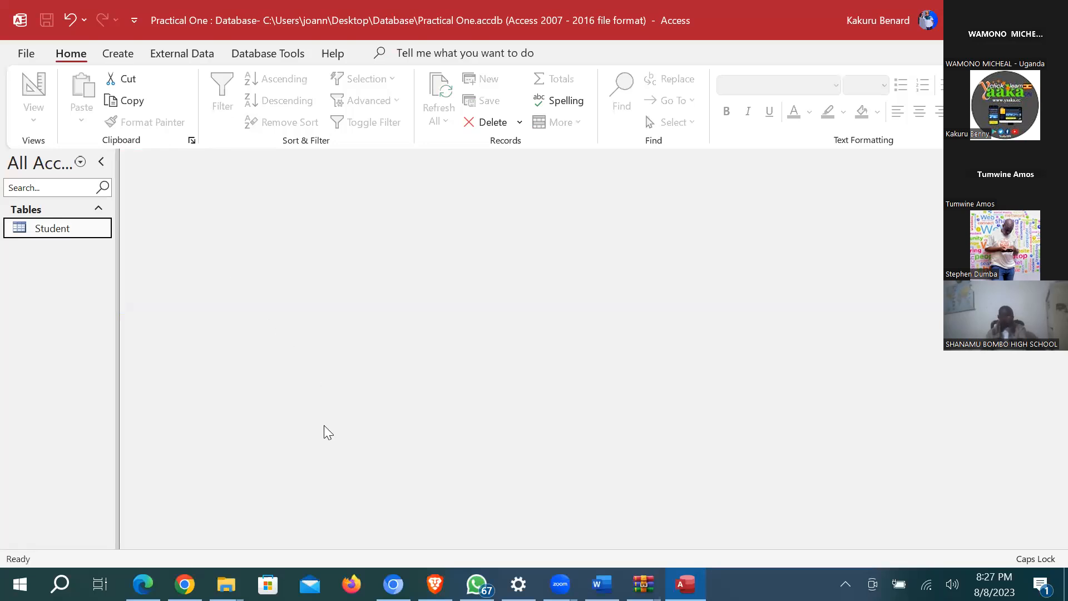
{"action": "double_click", "coordinate": [84, 225]}
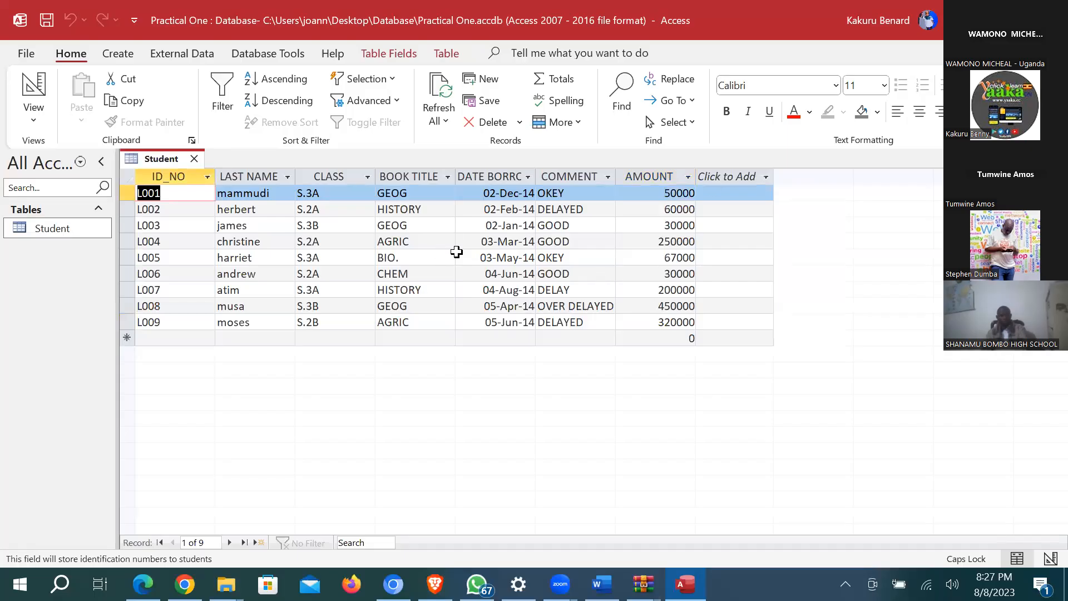
Step: AutoFit the ID_NO through AMOUNT columns so every header, including DATE BORROWED, shows fully
{"action": "double_click", "coordinate": [216, 174]}
{"action": "double_click", "coordinate": [268, 176]}
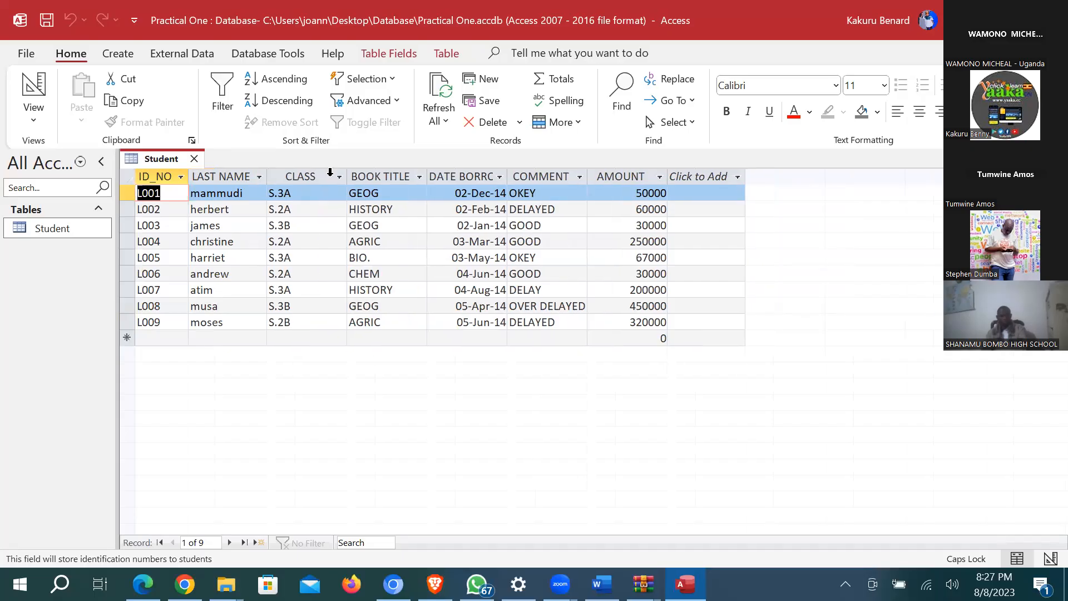
{"action": "double_click", "coordinate": [349, 176]}
{"action": "double_click", "coordinate": [397, 174]}
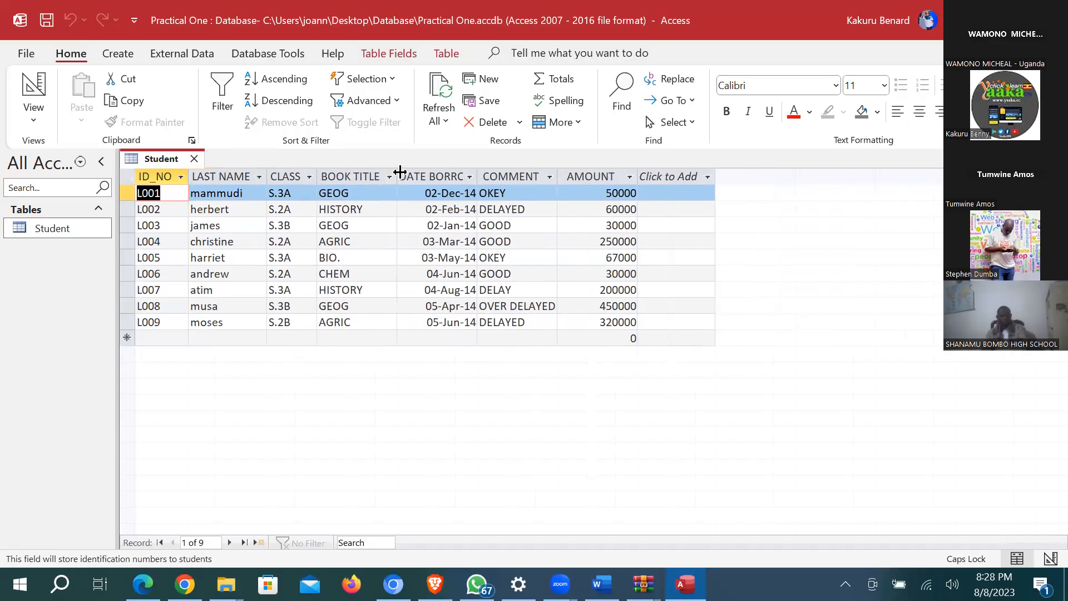
{"action": "double_click", "coordinate": [477, 174]}
{"action": "double_click", "coordinate": [588, 175]}
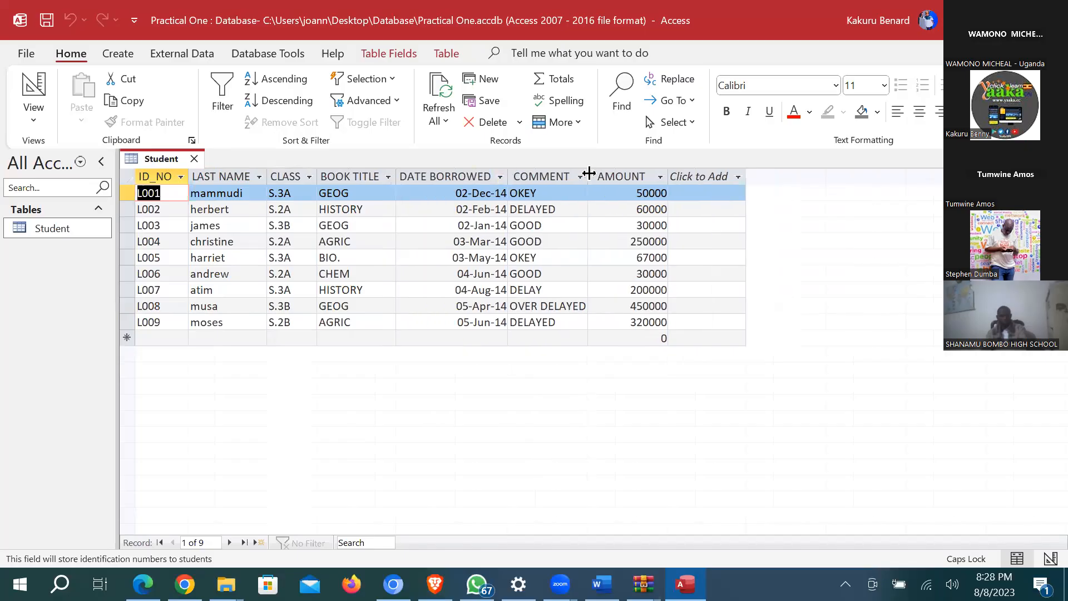
{"action": "double_click", "coordinate": [672, 175]}
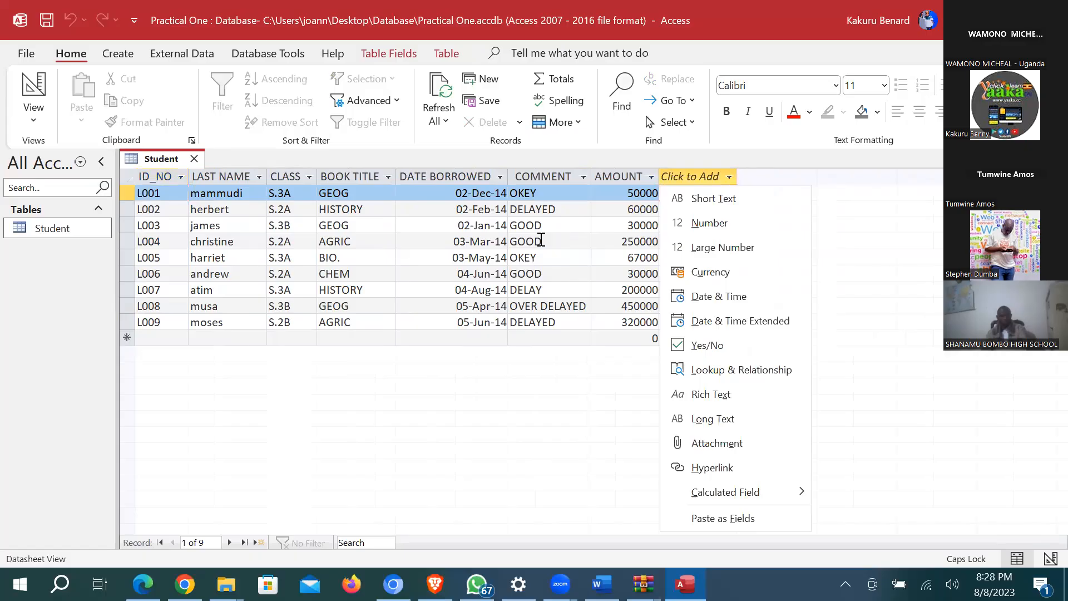
{"action": "key", "text": "Escape"}
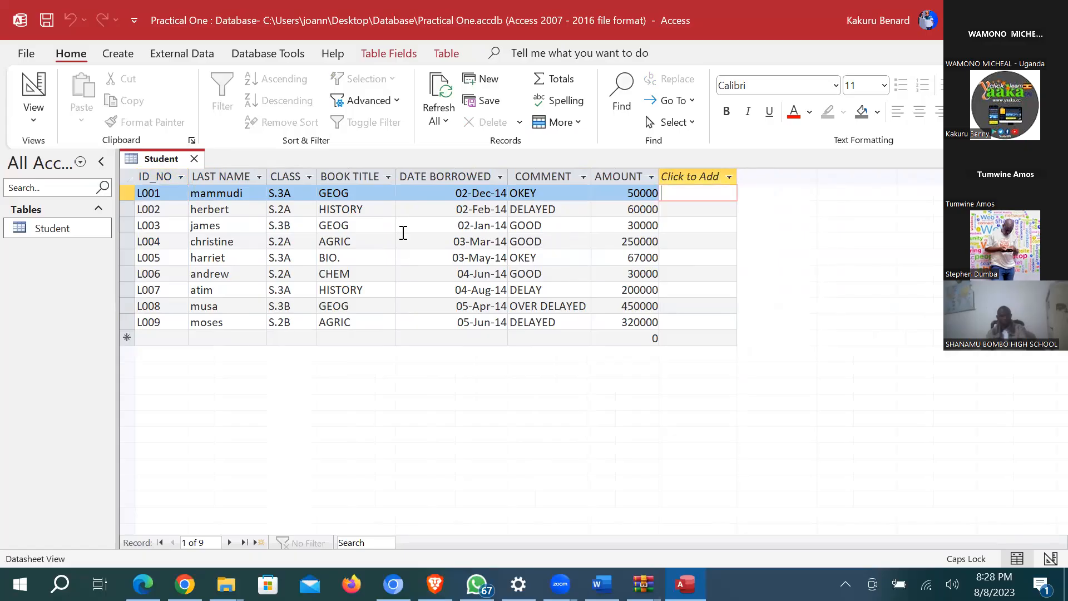
{"action": "left_click", "coordinate": [34, 88]}
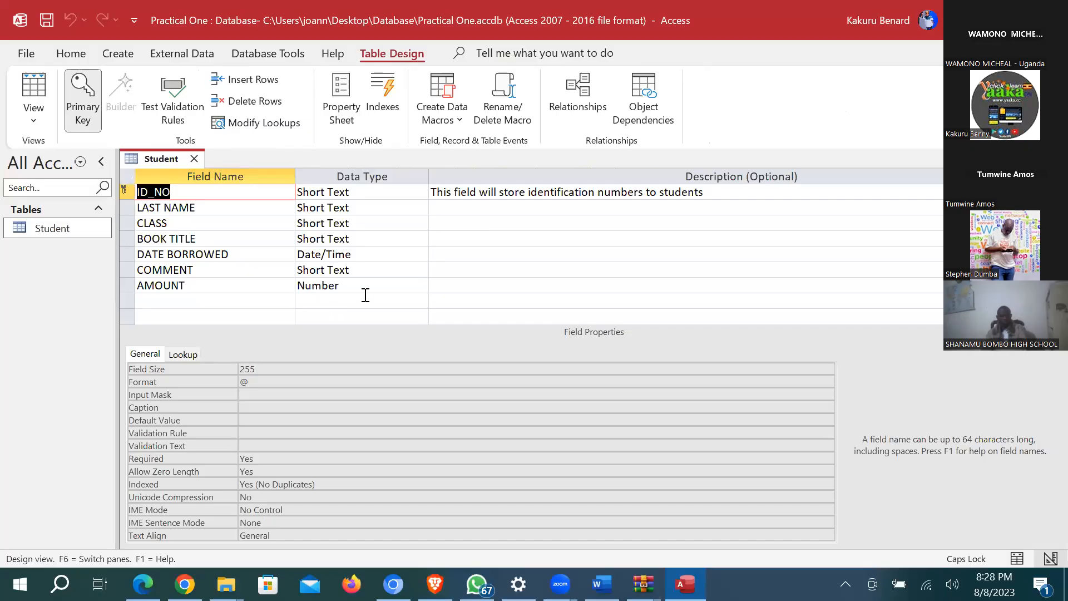
Step: Give AMOUNT the Format "UGX"#,### and change its data type to Currency
{"action": "left_click", "coordinate": [200, 286]}
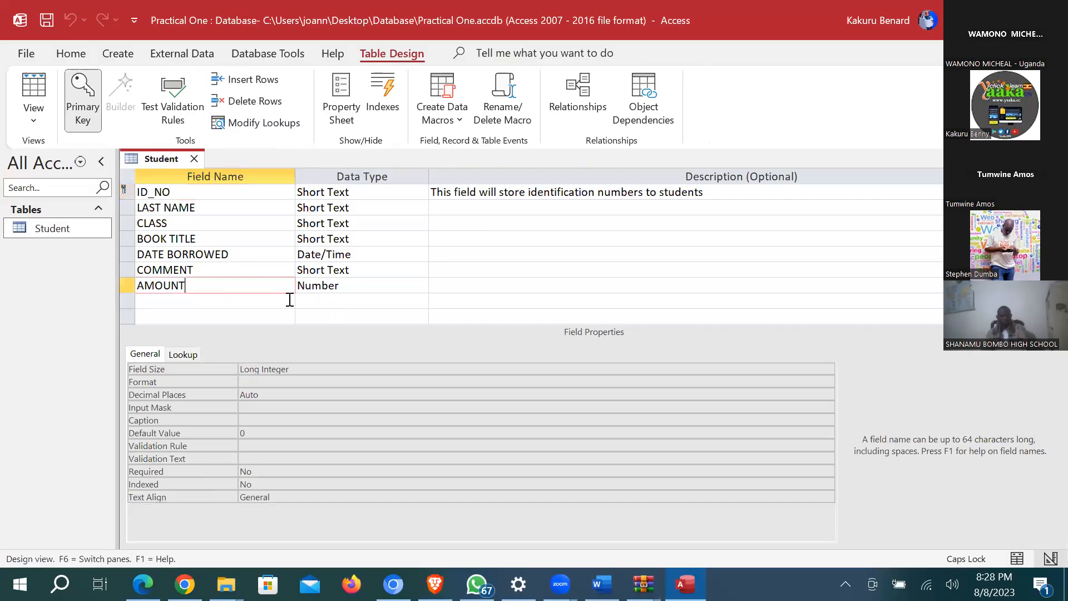
{"action": "left_click", "coordinate": [352, 287]}
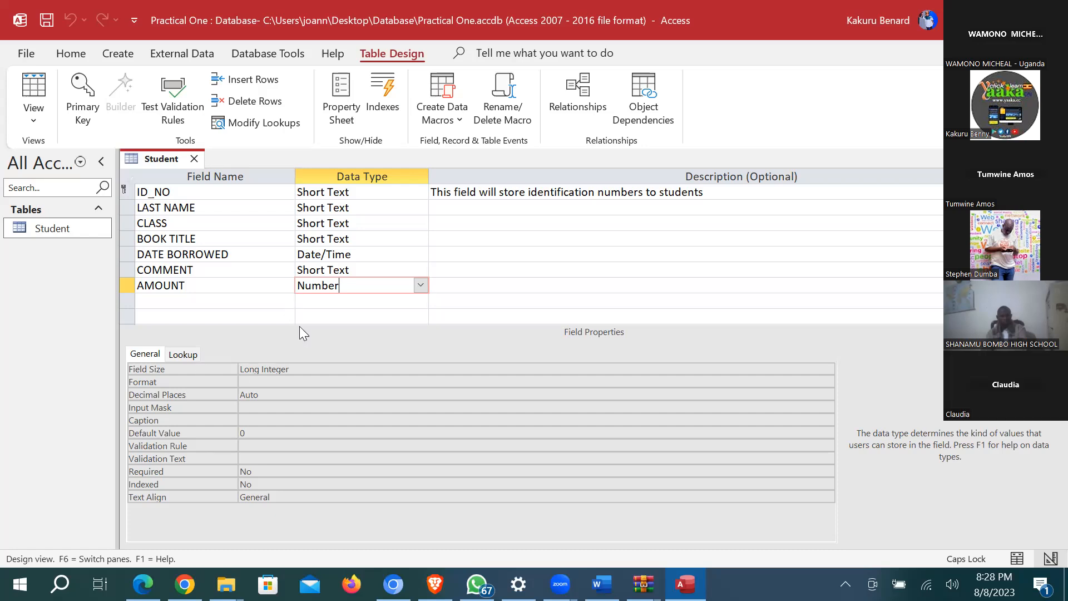
{"action": "left_click", "coordinate": [266, 383]}
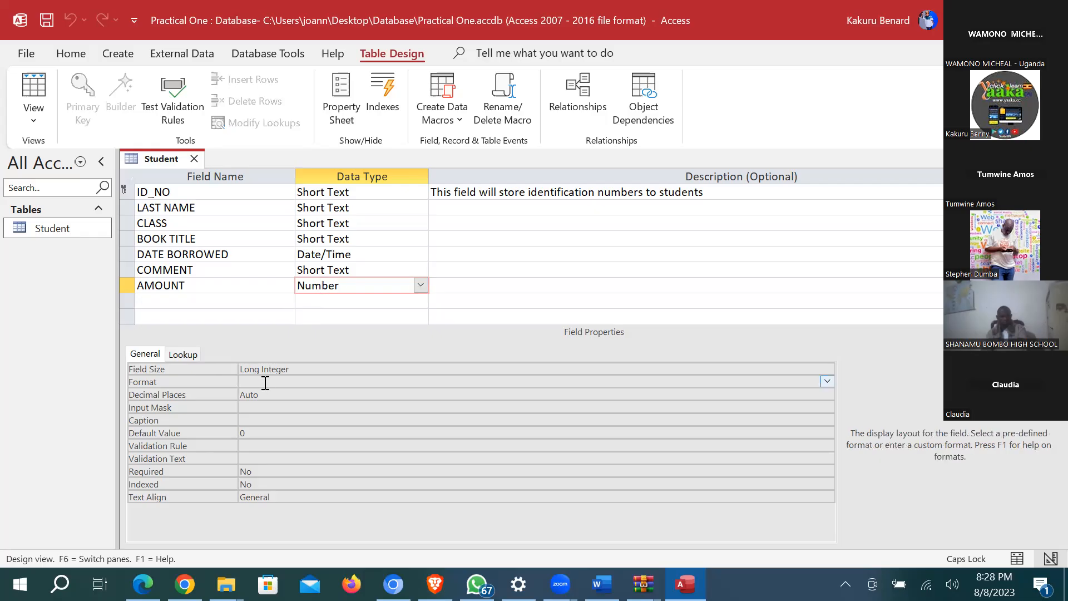
{"action": "type", "text": "\"UGX\"#,###"}
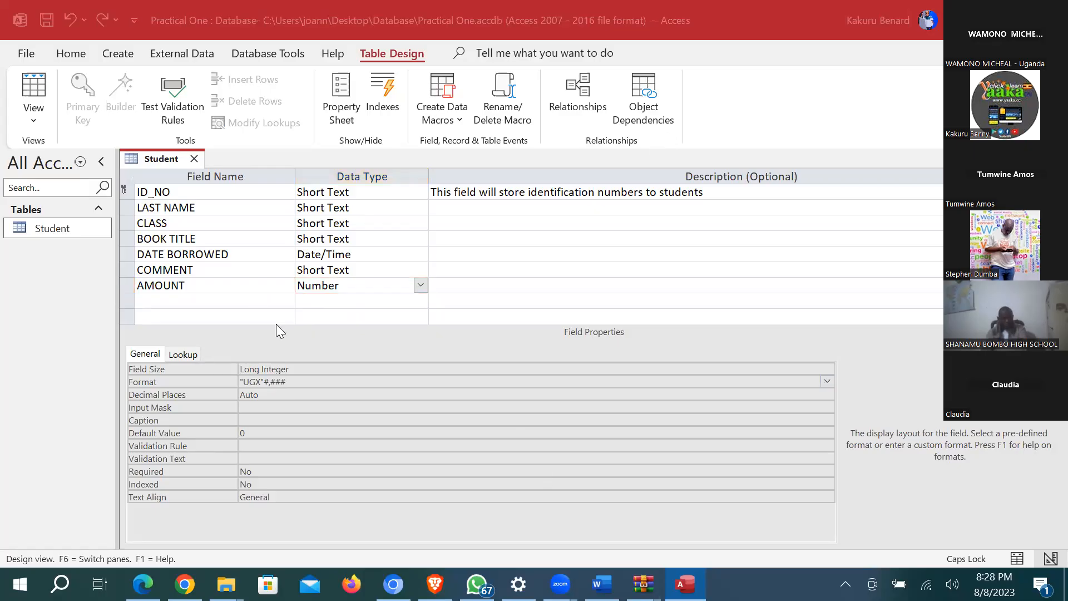
{"action": "left_click", "coordinate": [419, 286]}
{"action": "left_click", "coordinate": [352, 394]}
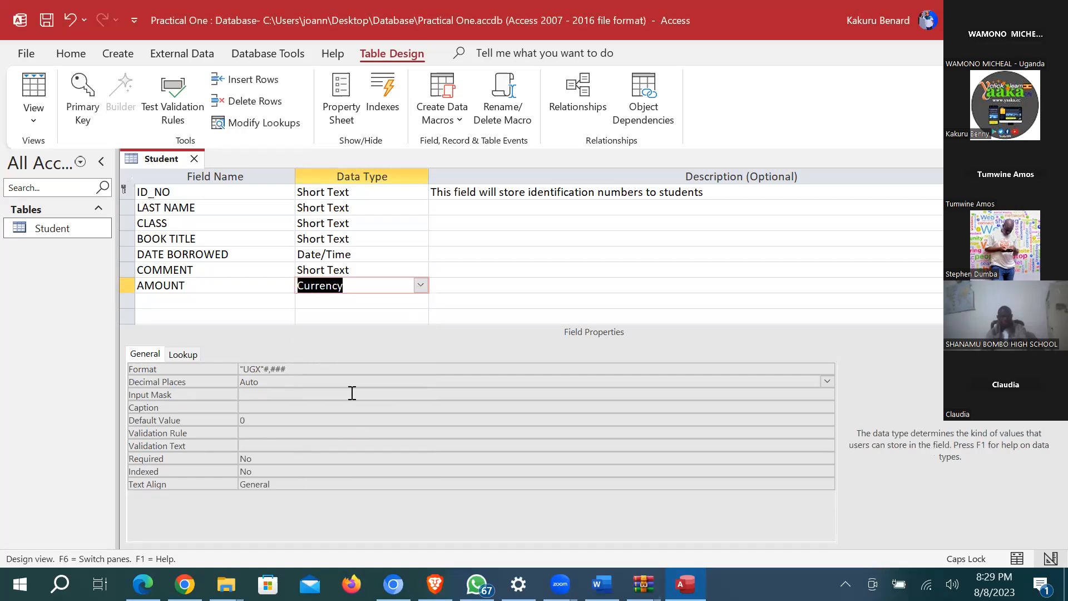
{"action": "left_click", "coordinate": [300, 368]}
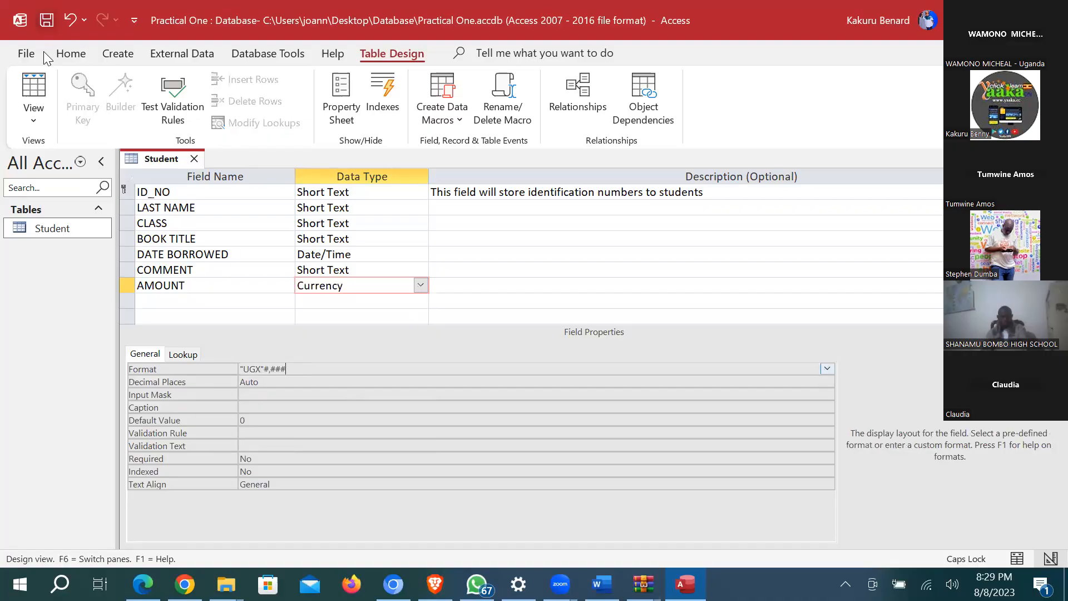
Step: Try General Number as AMOUNT's format, previewing the records in Datasheet View
{"action": "left_click", "coordinate": [33, 88]}
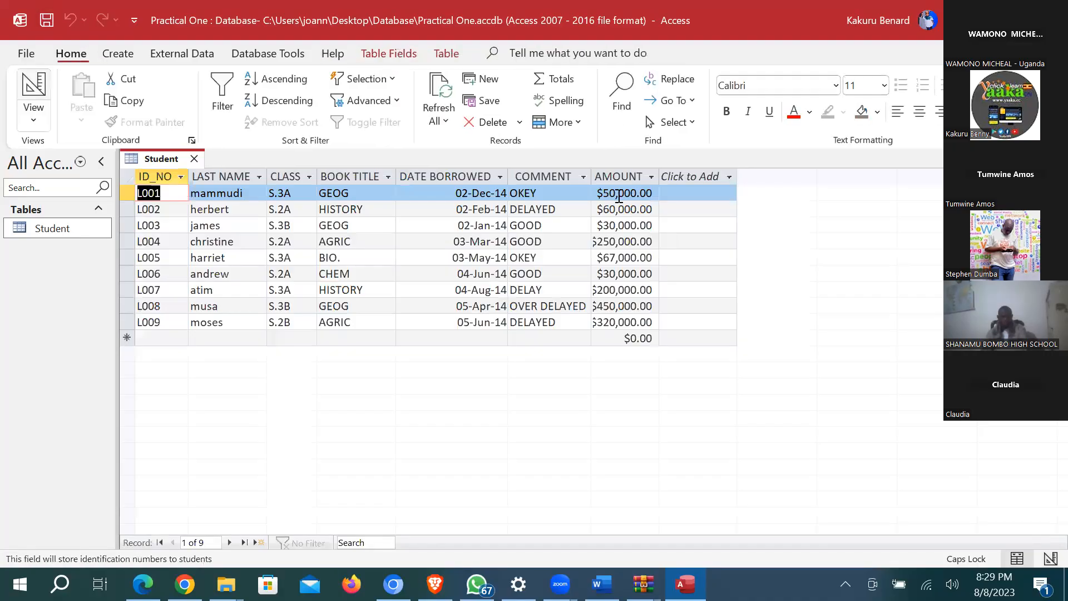
{"action": "left_click", "coordinate": [34, 88]}
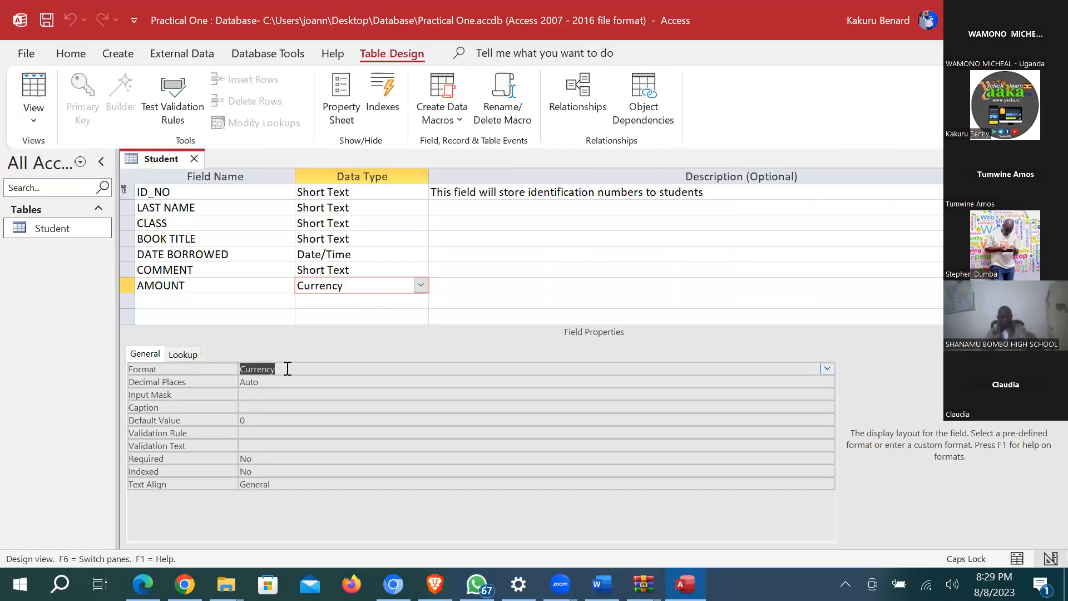
{"action": "left_click", "coordinate": [828, 368]}
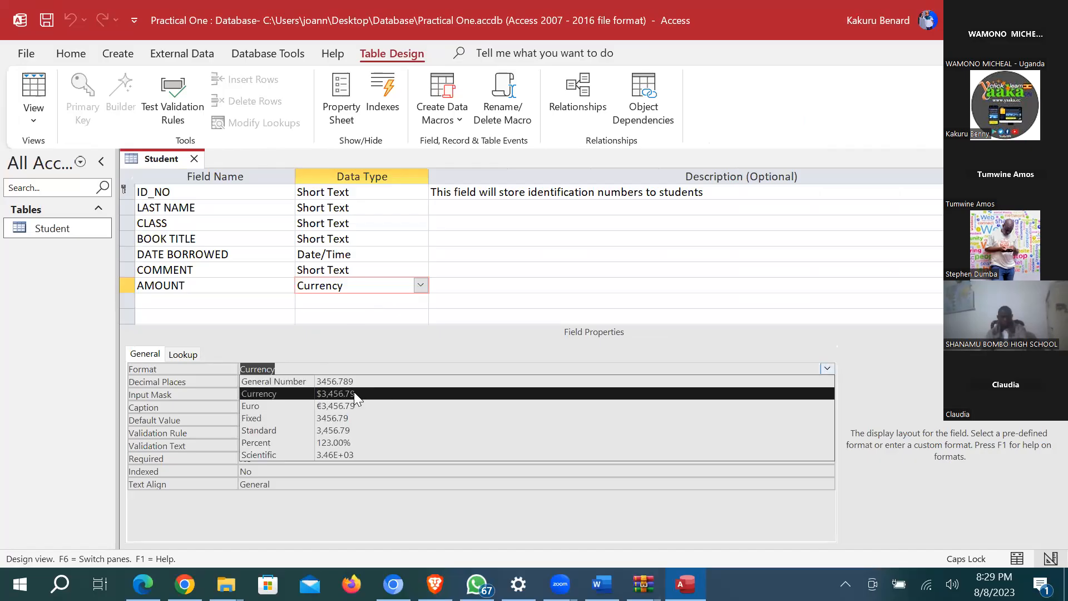
{"action": "left_click", "coordinate": [296, 380]}
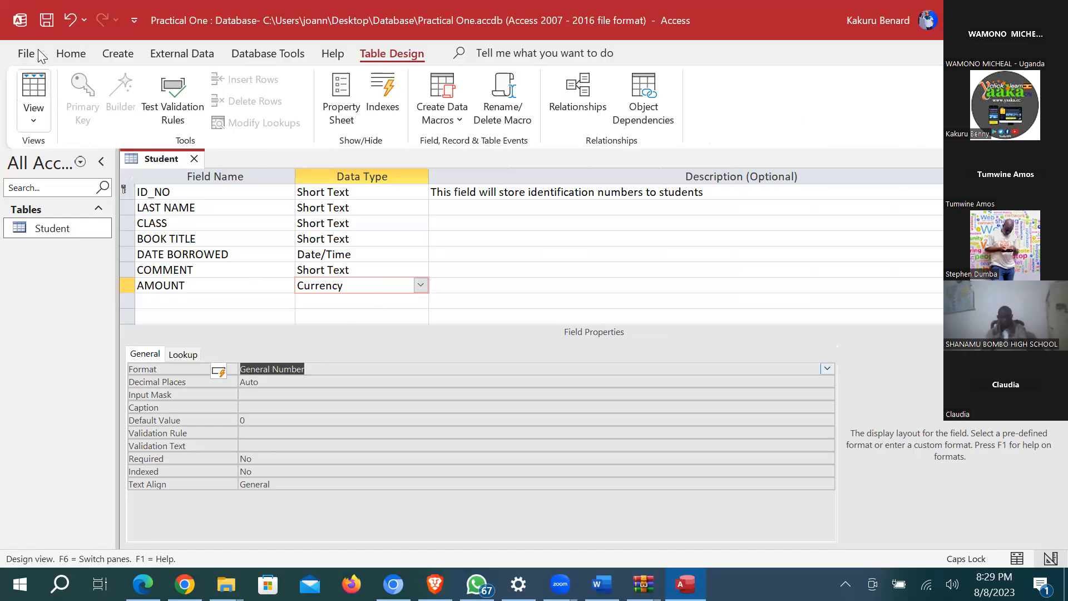
{"action": "left_click", "coordinate": [33, 92]}
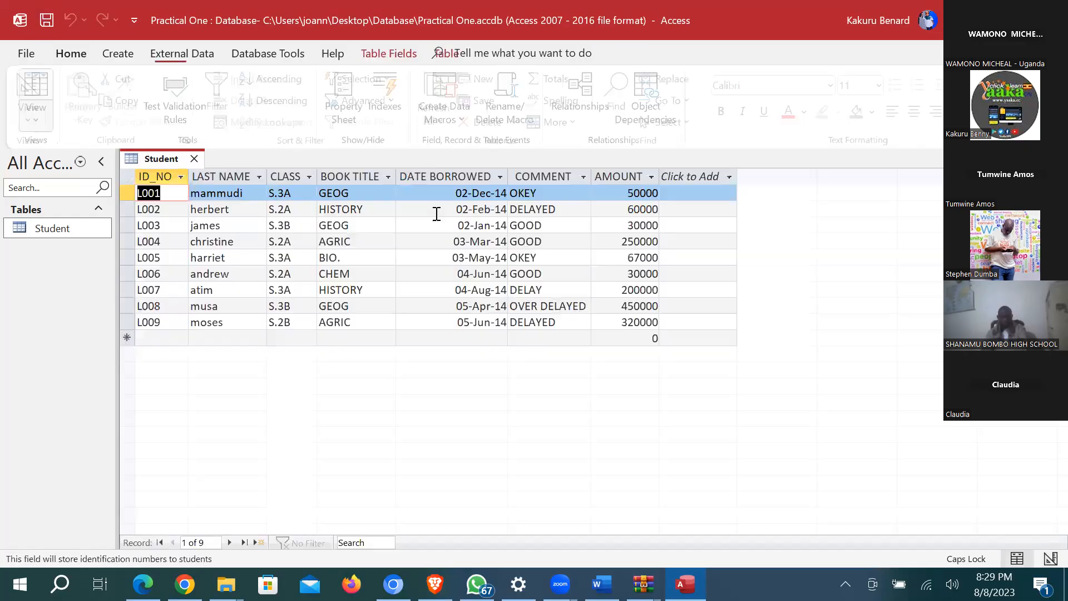
{"action": "left_click", "coordinate": [33, 89]}
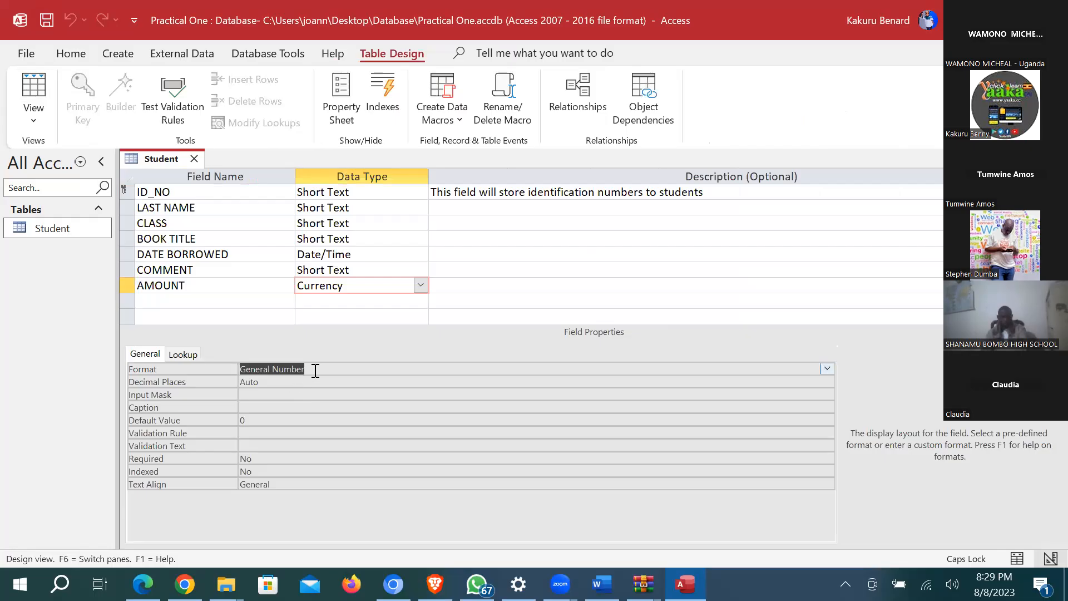
Step: Re-enter AMOUNT's format as "UGX"#,###, save, and confirm amounts read like UGX50,000
{"action": "type", "text": "\""}
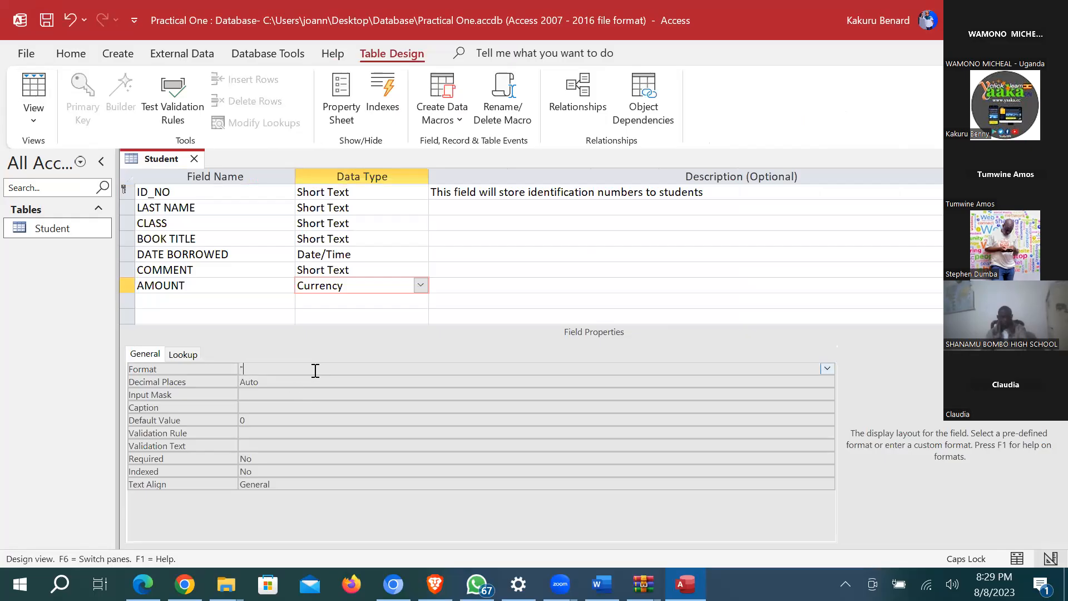
{"action": "type", "text": "UGX\",#,###"}
{"action": "left_click", "coordinate": [269, 366]}
{"action": "key", "text": "BackSpace"}
{"action": "left_click", "coordinate": [50, 21]}
{"action": "left_click", "coordinate": [34, 91]}
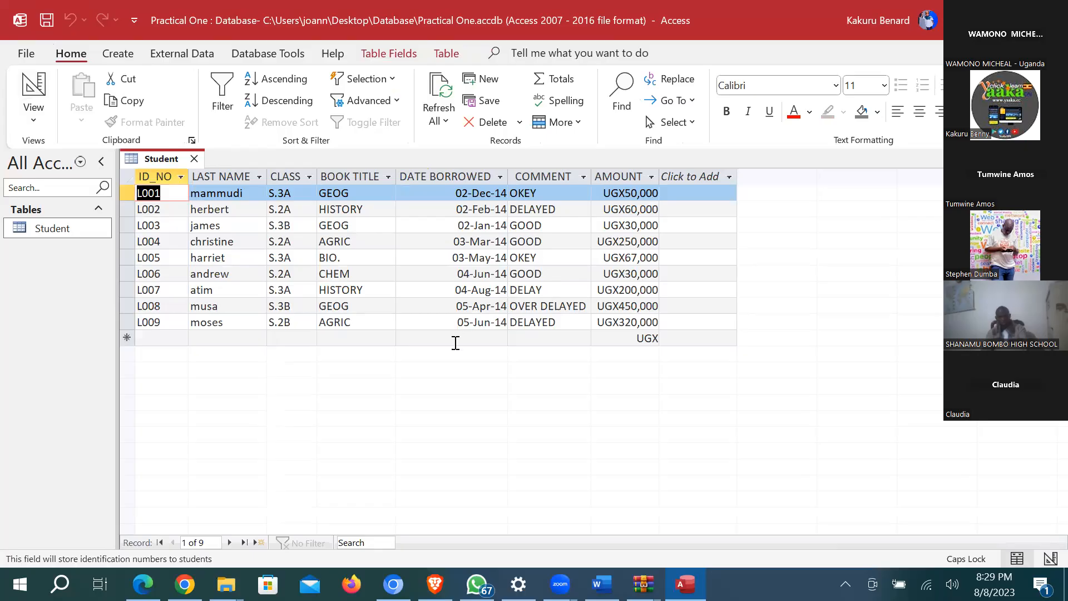
{"action": "left_click", "coordinate": [29, 88]}
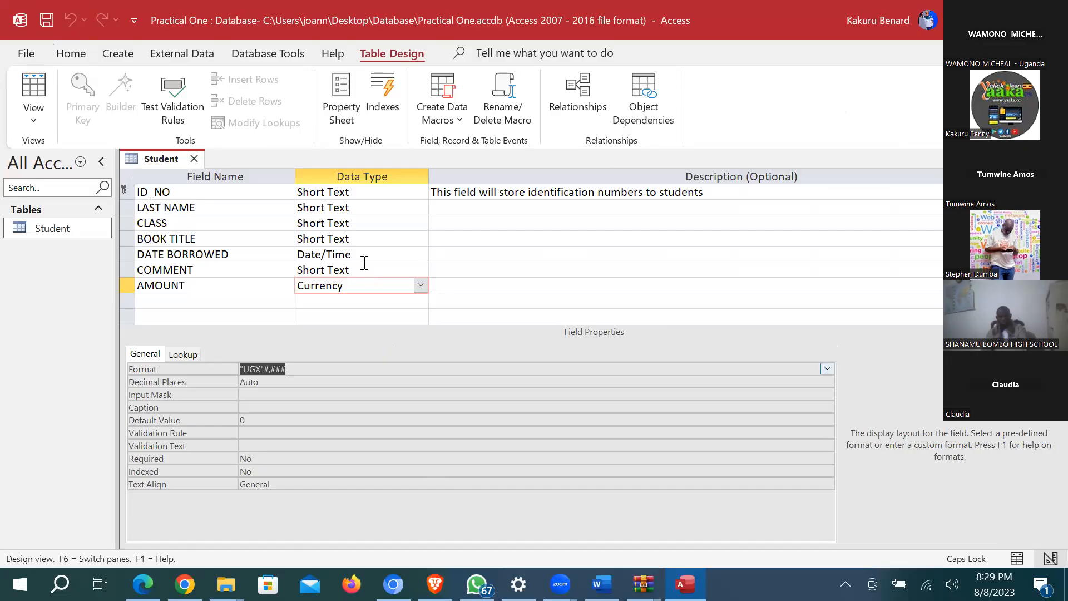
Step: Edit AMOUNT's format to "UGX "#,###, check the datasheet, and return to Design view
{"action": "left_click", "coordinate": [33, 89]}
{"action": "left_click", "coordinate": [265, 368]}
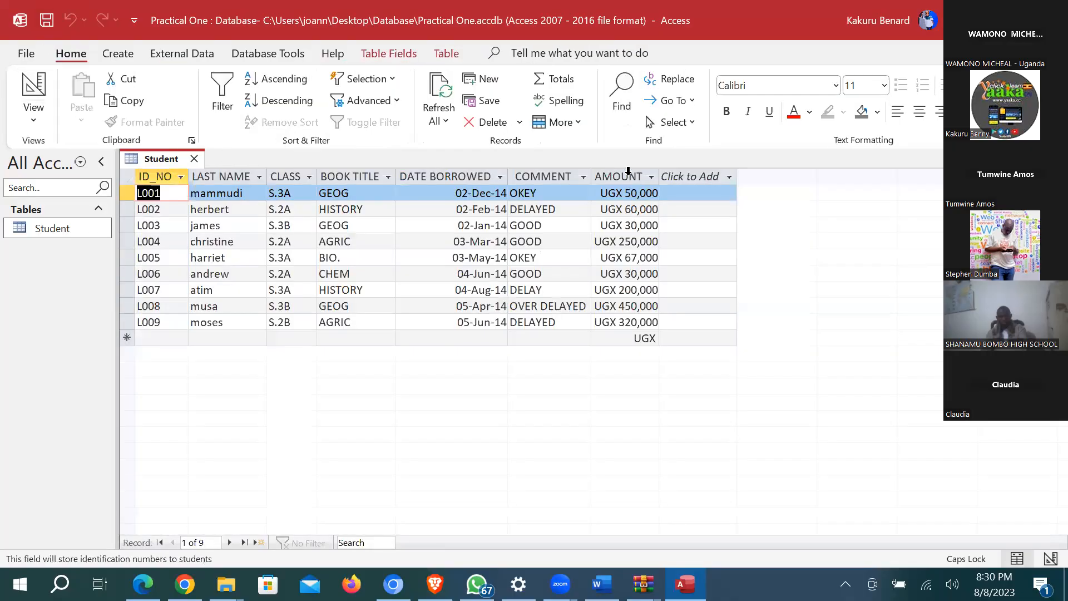
{"action": "left_click", "coordinate": [630, 178]}
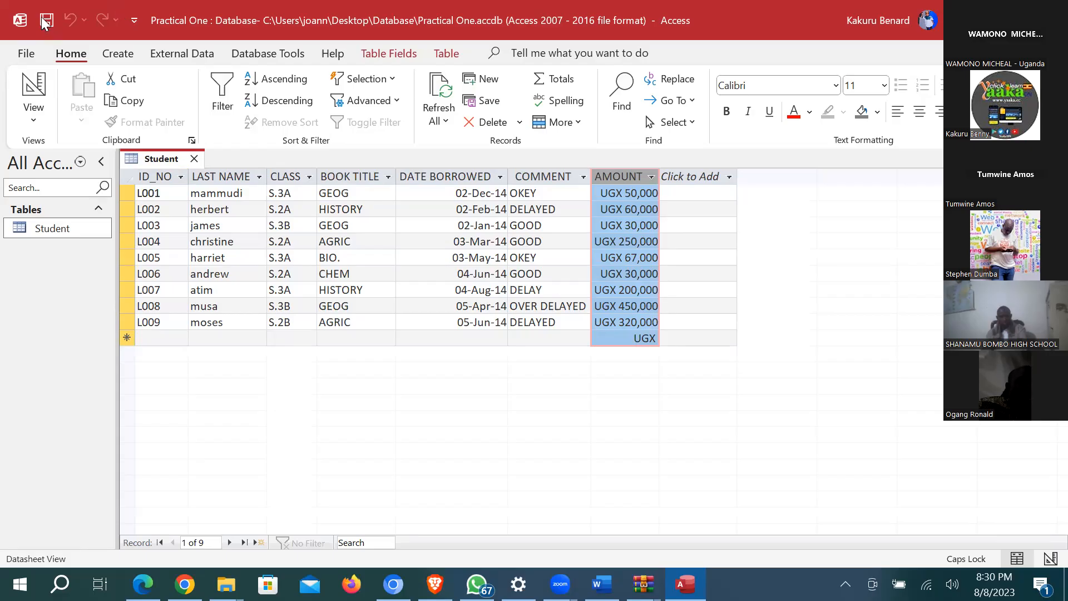
{"action": "left_click", "coordinate": [34, 92]}
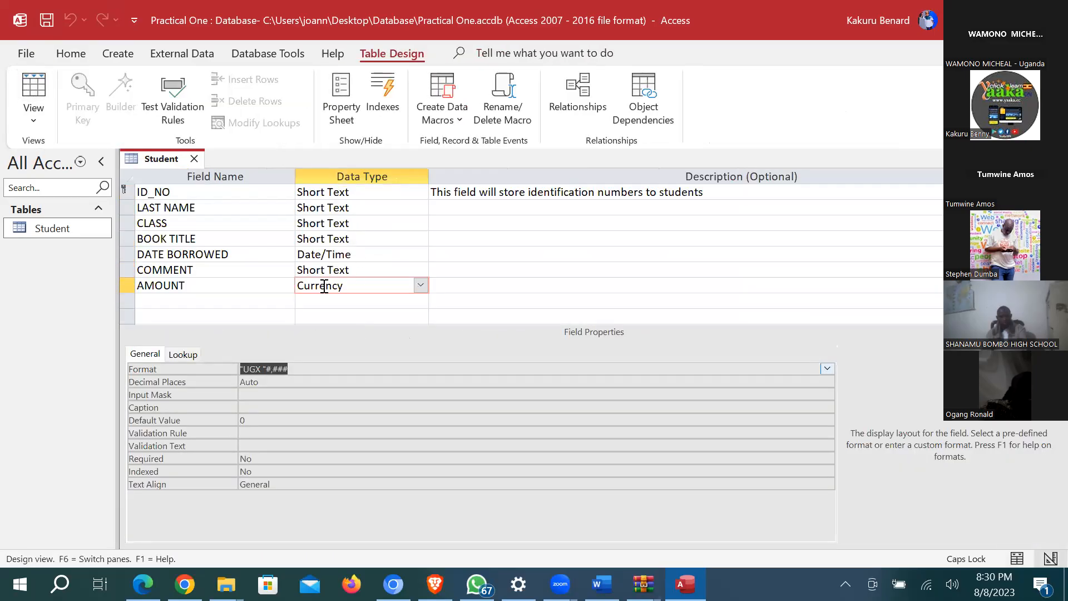
Step: Set AMOUNT's validation rule to <500000 using the Expression Builder
{"action": "left_click", "coordinate": [327, 285]}
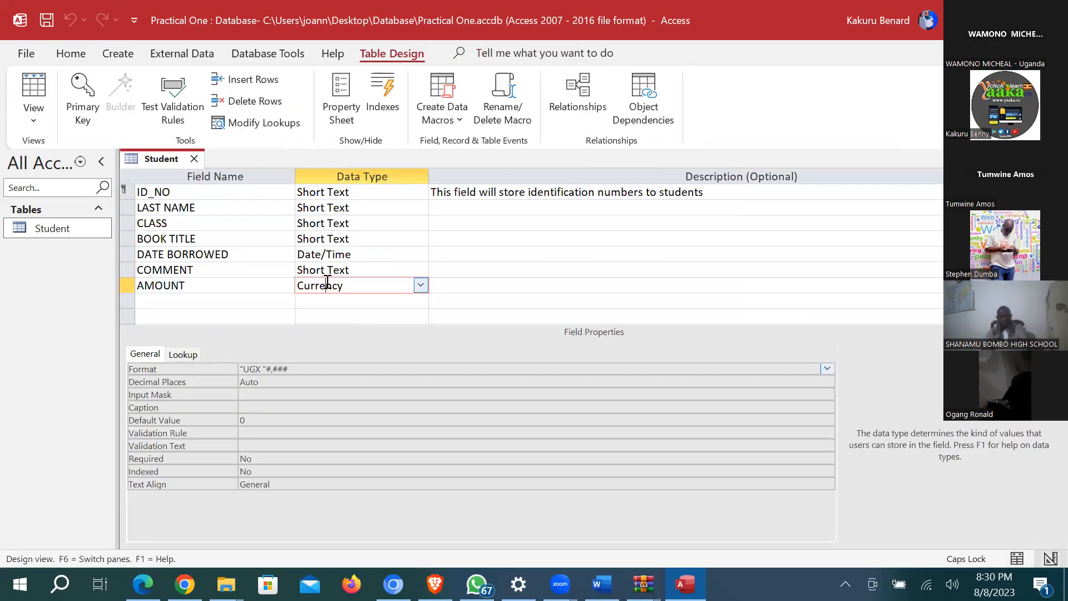
{"action": "left_click", "coordinate": [269, 434]}
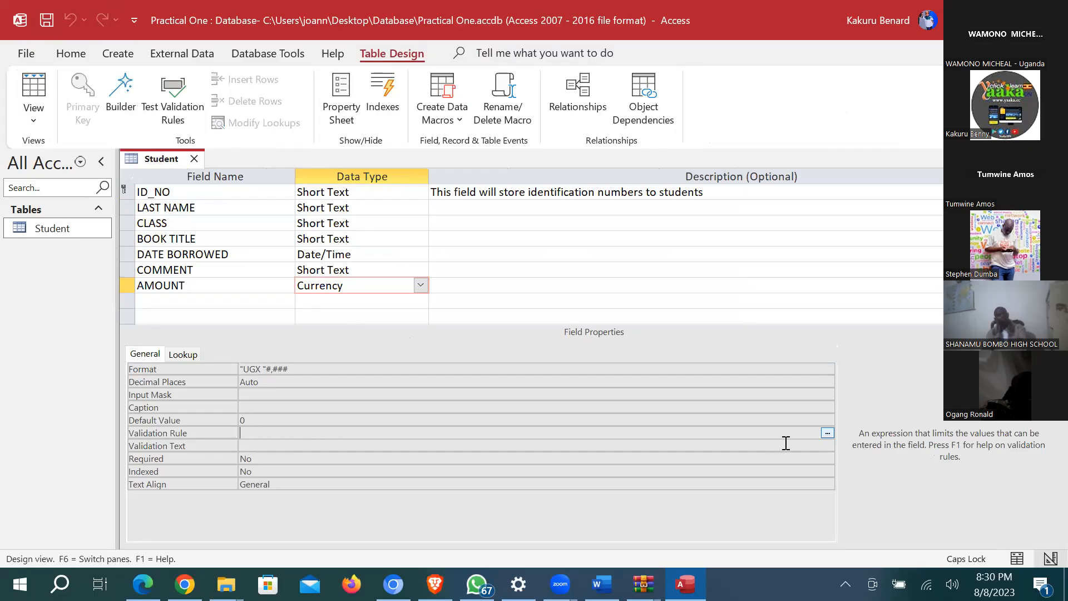
{"action": "left_click", "coordinate": [828, 434]}
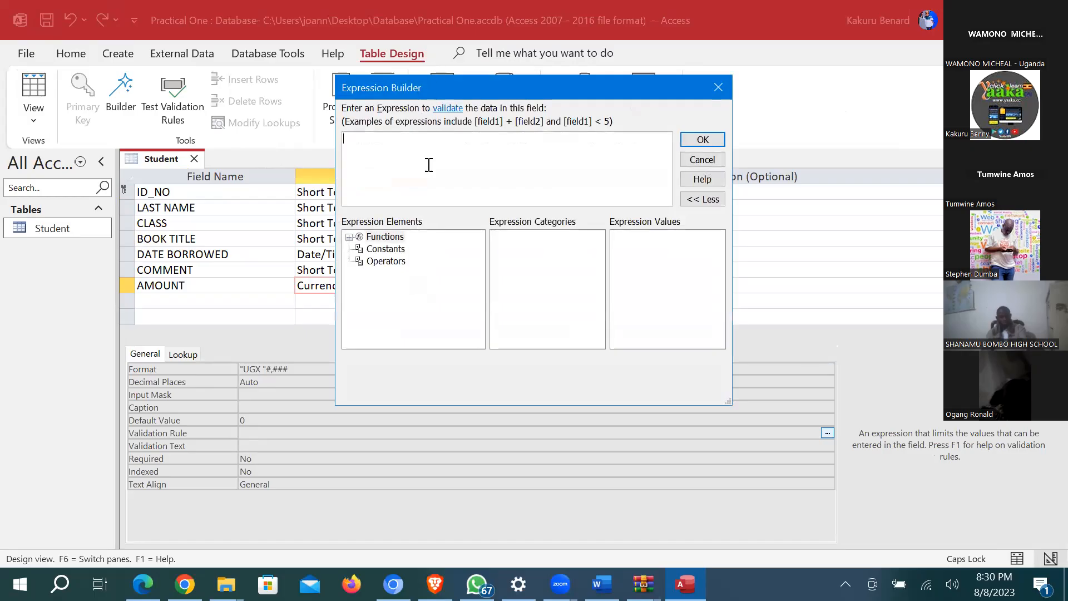
{"action": "type", "text": "<500000"}
{"action": "left_click", "coordinate": [702, 139]}
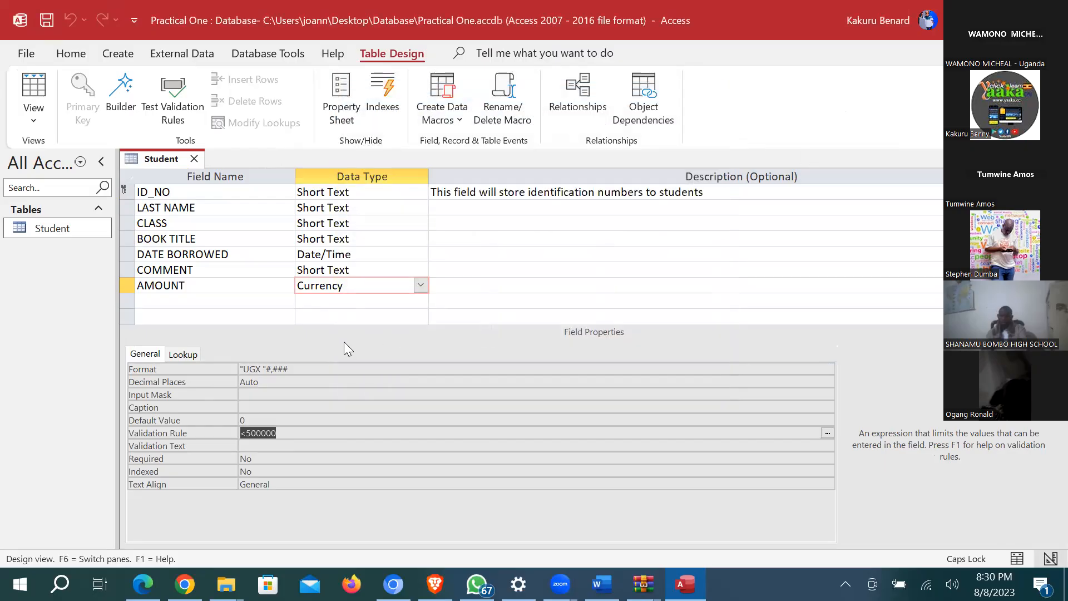
Step: Enter validation text 'Amount should not exceed 500,000' and save, testing existing data against the rule
{"action": "left_click", "coordinate": [270, 446]}
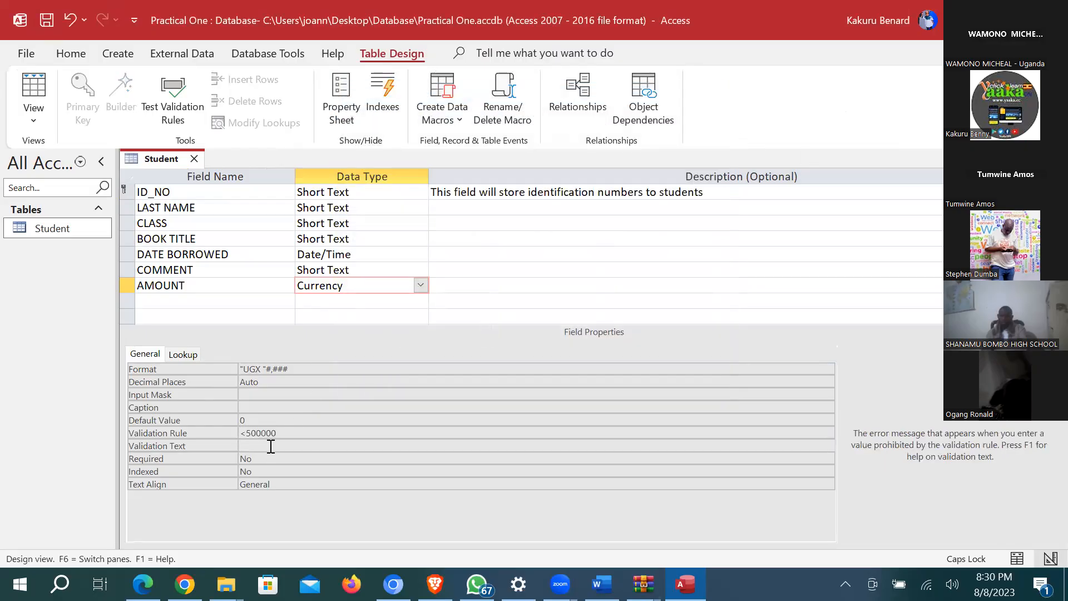
{"action": "type", "text": "aM"}
{"action": "key", "text": "BackSpace"}
{"action": "key", "text": "BackSpace"}
{"action": "type", "text": "A"}
{"action": "key", "text": "Caps_Lock"}
{"action": "type", "text": "mount should not exceed 500,000"}
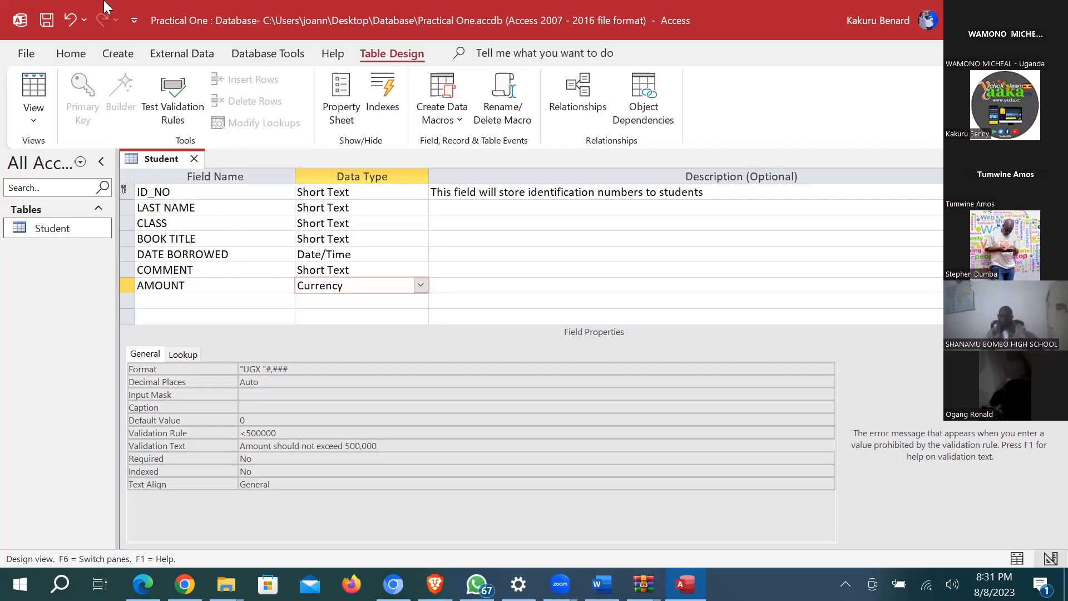
{"action": "left_click", "coordinate": [46, 22]}
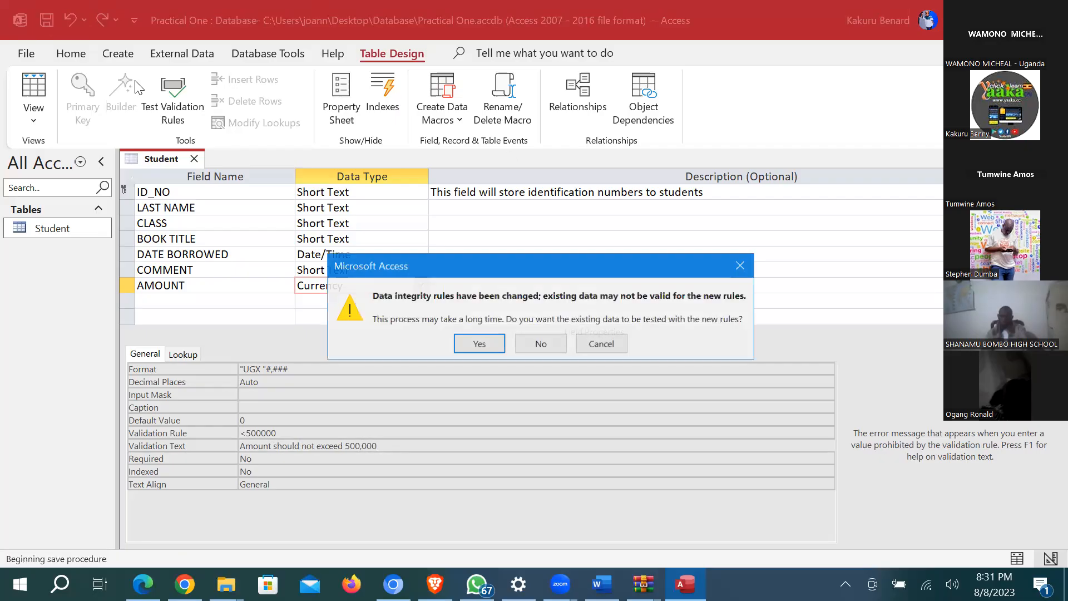
{"action": "left_click", "coordinate": [480, 344]}
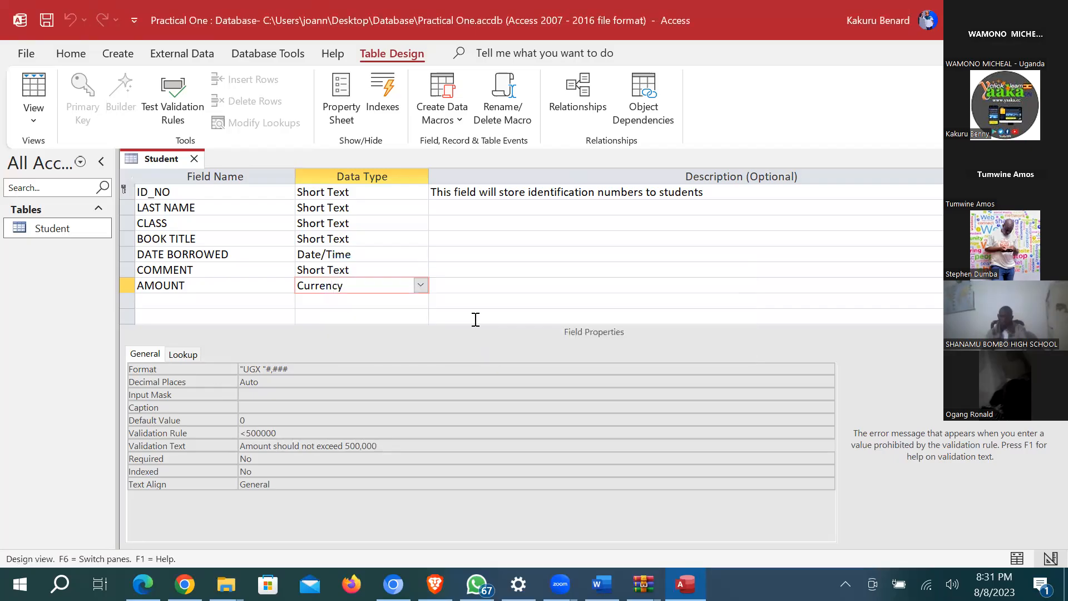
Step: In Datasheet view, enter 510,000 as L006's amount and dismiss the limit warning
{"action": "left_click", "coordinate": [34, 89]}
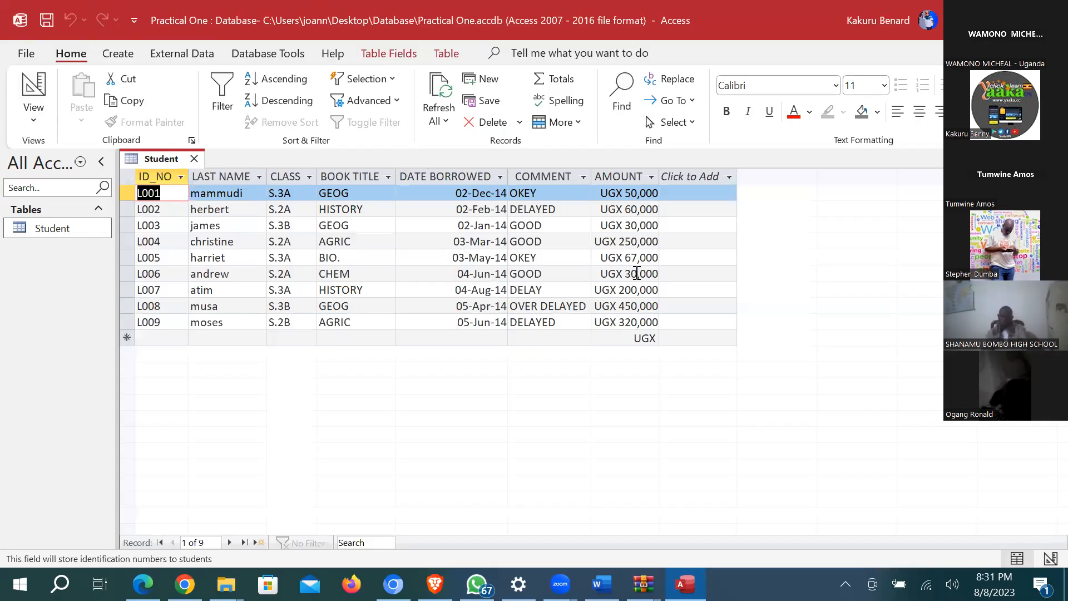
{"action": "left_click", "coordinate": [638, 274]}
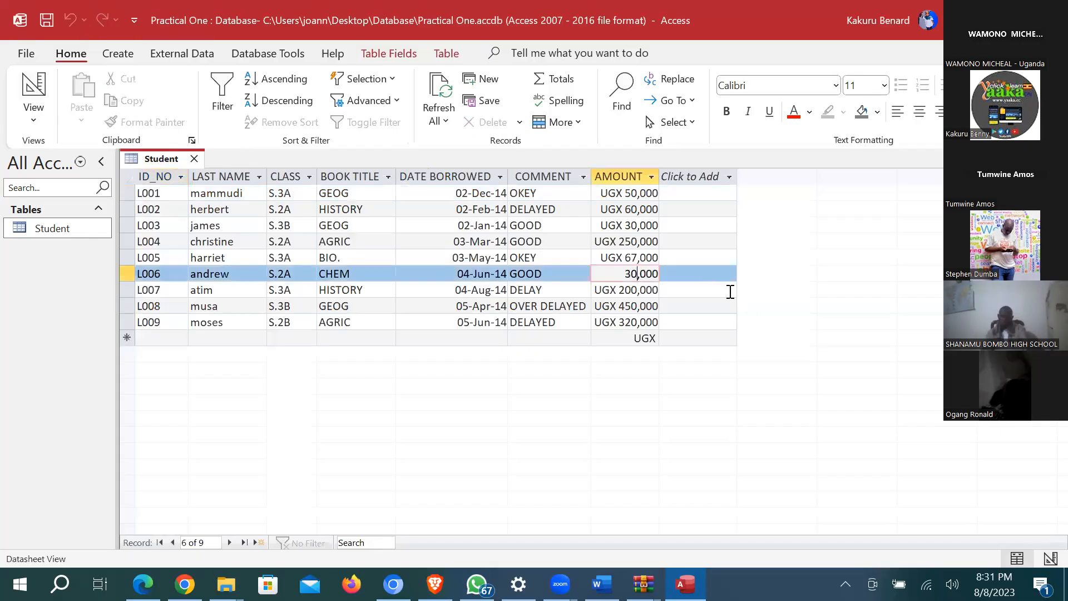
{"action": "key", "text": "BackSpace"}
{"action": "key", "text": "BackSpace"}
{"action": "type", "text": "510"}
{"action": "key", "text": "Return"}
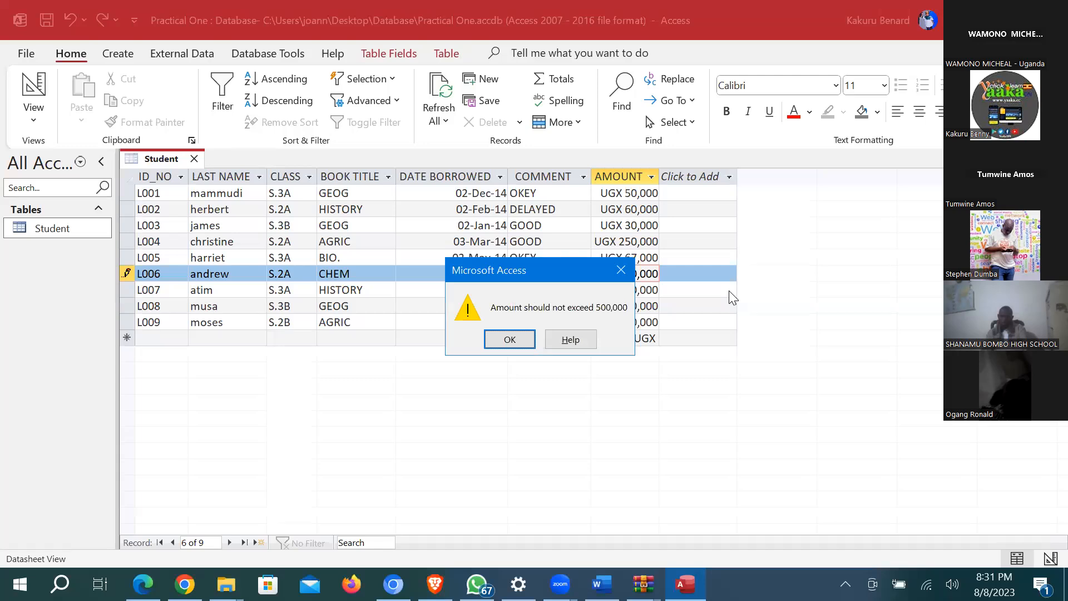
{"action": "left_click", "coordinate": [621, 271]}
Step: Restore L006's amount to 30,000, save the record, and switch back to Design view
{"action": "key", "text": "BackSpace"}
{"action": "key", "text": "BackSpace"}
{"action": "key", "text": "BackSpace"}
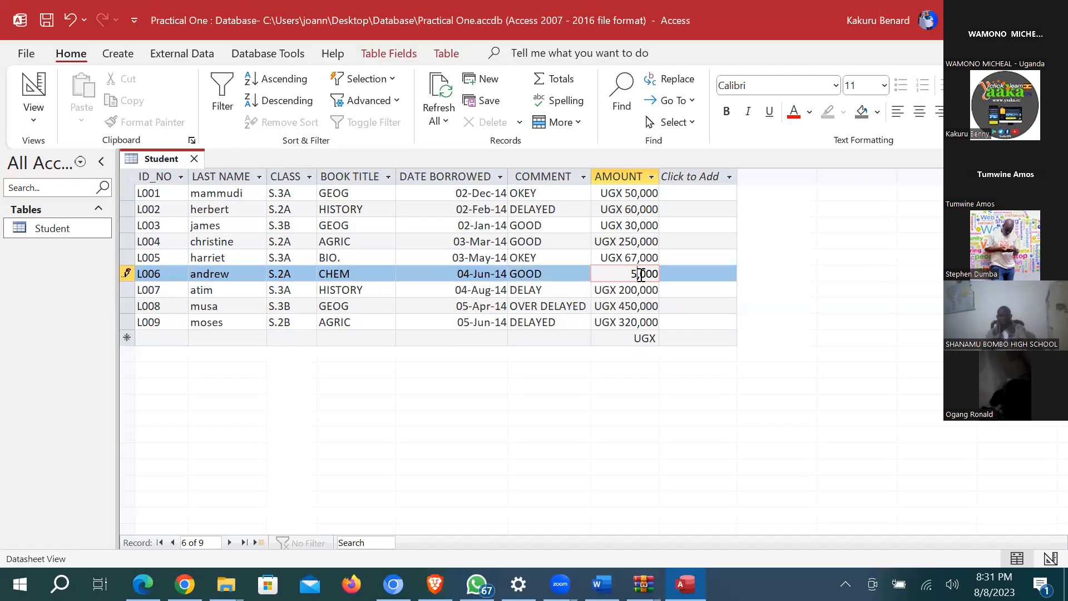
{"action": "type", "text": "30"}
{"action": "key", "text": "ctrl+s"}
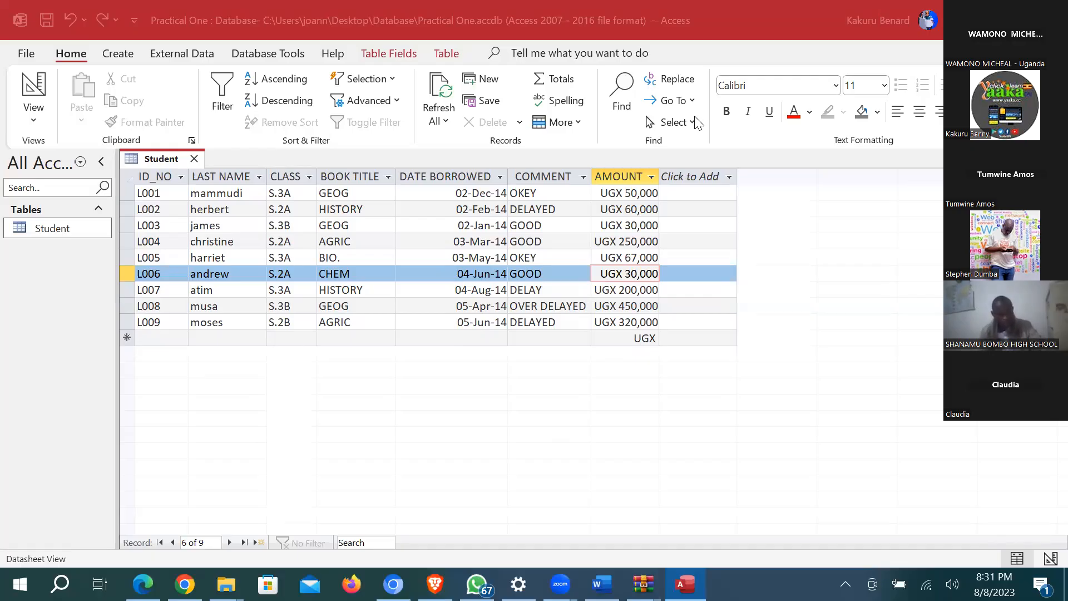
{"action": "left_click", "coordinate": [25, 84]}
{"action": "left_click", "coordinate": [25, 83]}
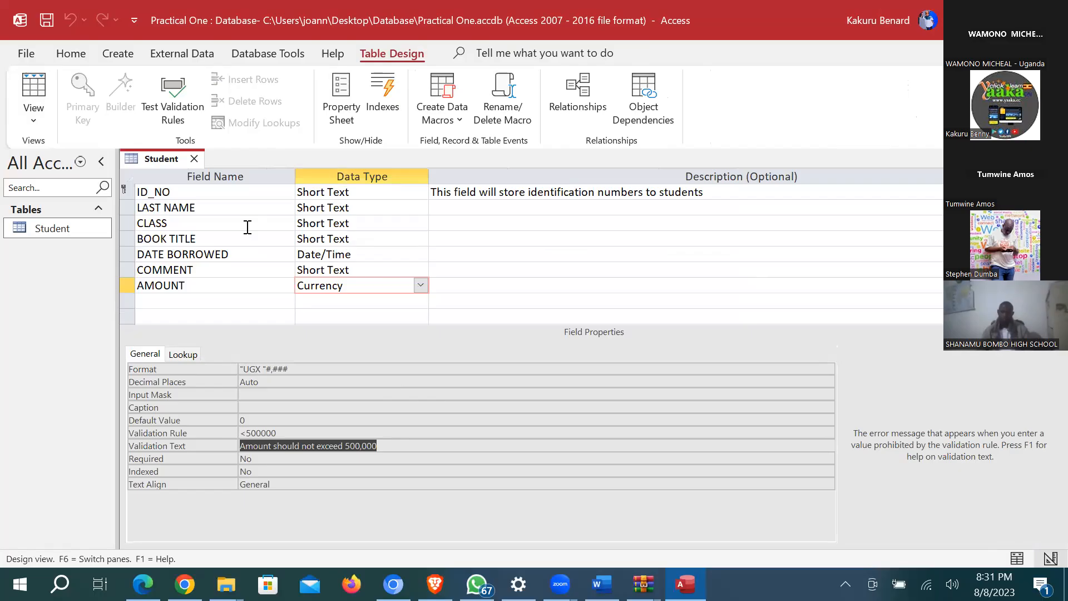
Step: Choose Medium Date as DATE BORROWED's format, then view the Student records
{"action": "left_click", "coordinate": [339, 256]}
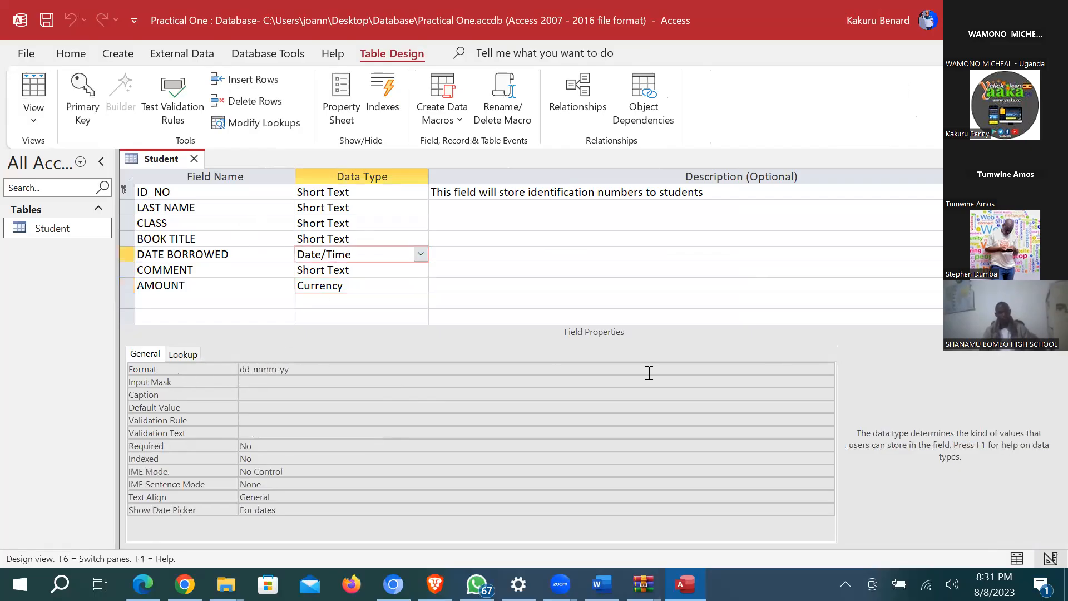
{"action": "left_click", "coordinate": [262, 368]}
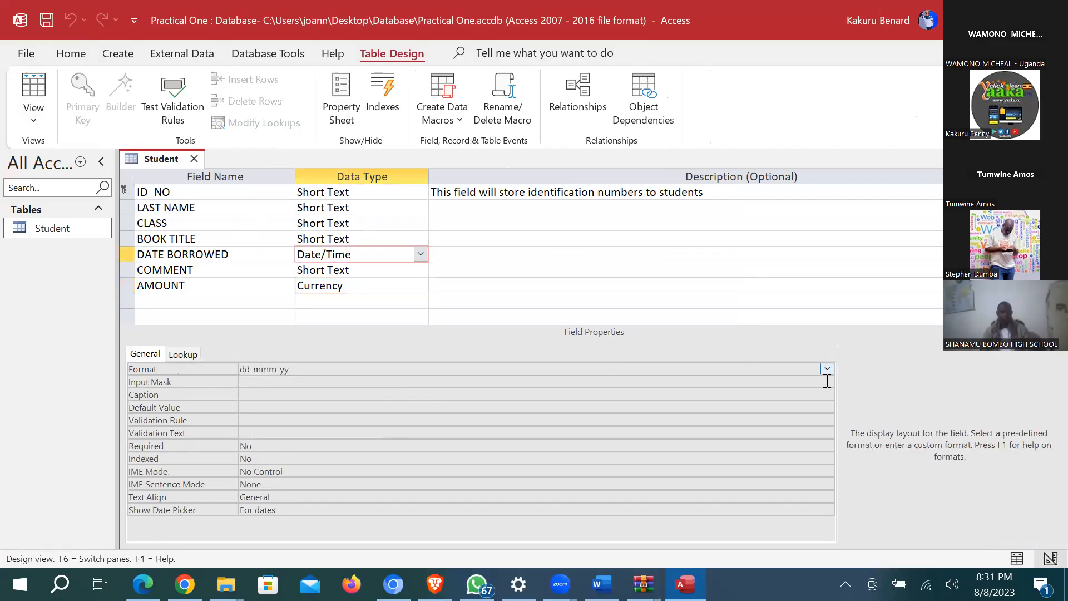
{"action": "left_click", "coordinate": [828, 368]}
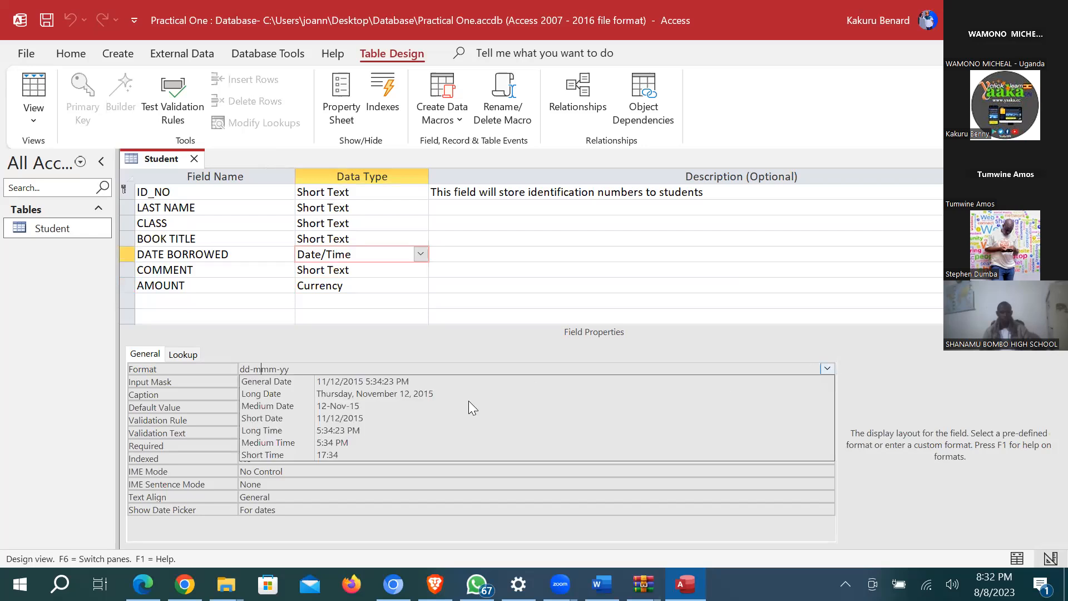
{"action": "left_click", "coordinate": [340, 407]}
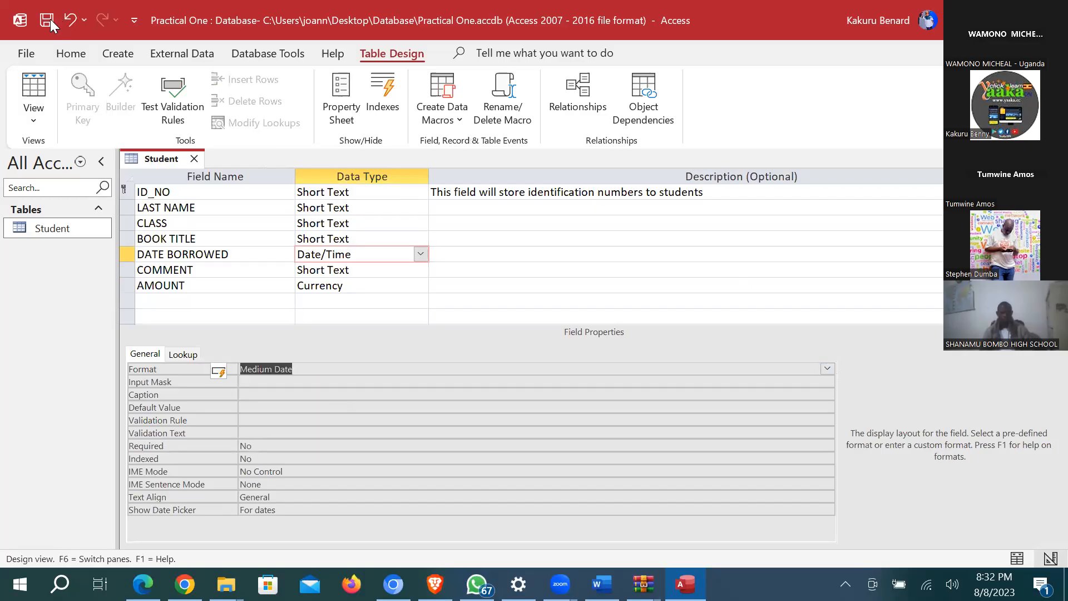
{"action": "left_click", "coordinate": [42, 80]}
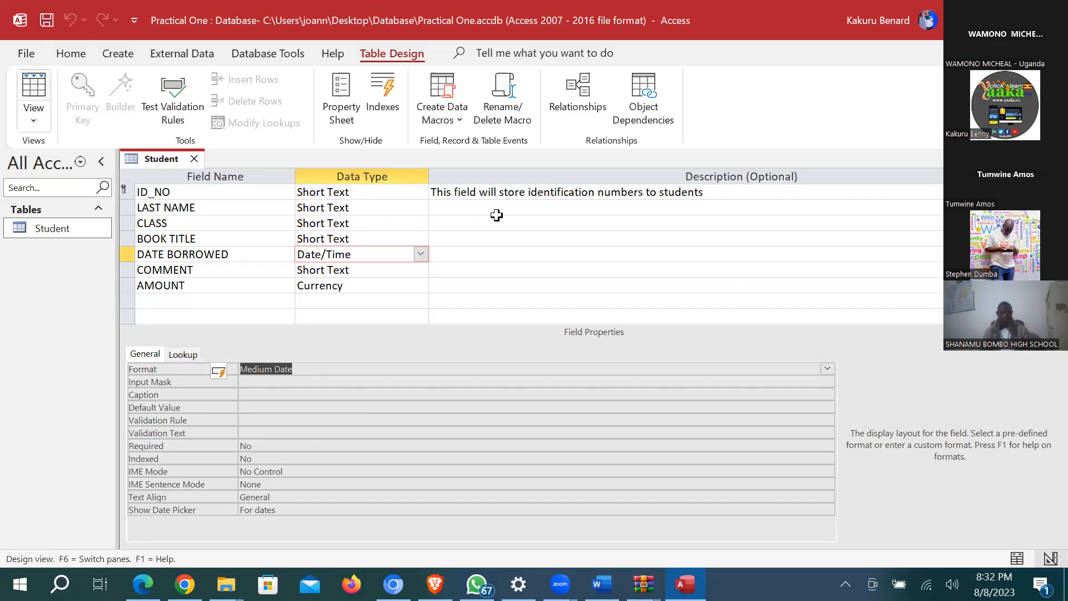
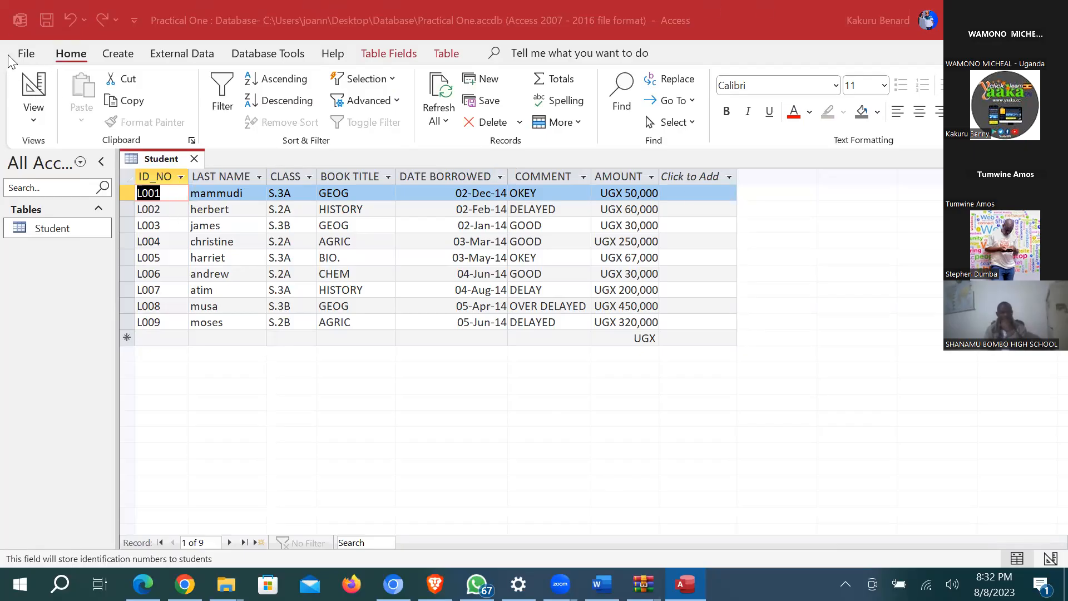
Step: Switch the Student table to Design view, then close it
{"action": "left_click", "coordinate": [37, 84]}
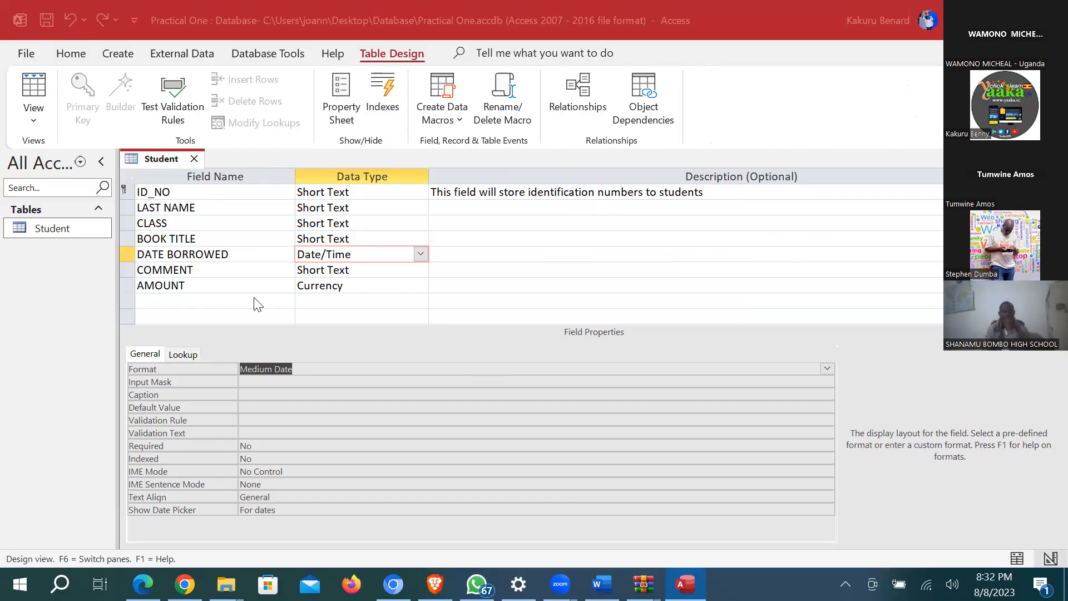
{"action": "left_click", "coordinate": [472, 327]}
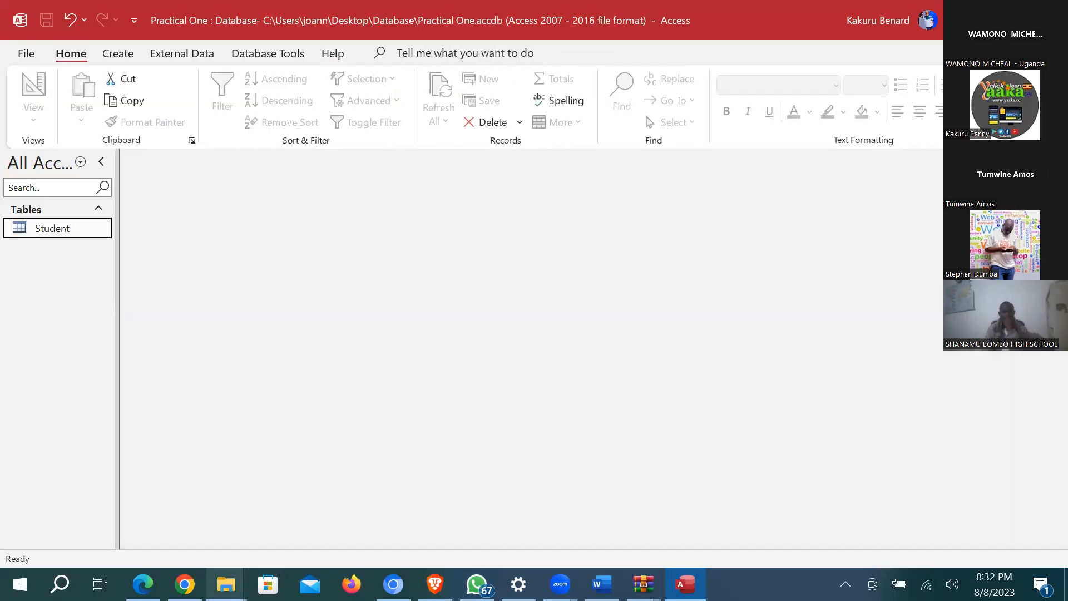
Step: Create a new Microsoft Access Database file in the Database folder
{"action": "left_click", "coordinate": [226, 584]}
{"action": "left_click", "coordinate": [238, 517]}
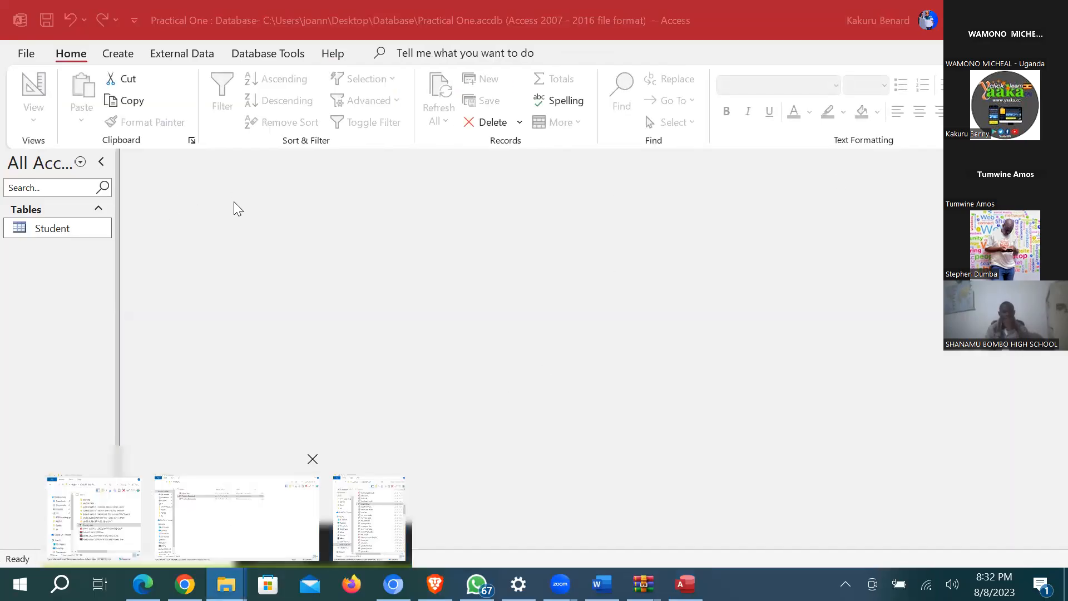
{"action": "left_click", "coordinate": [162, 426]}
{"action": "right_click", "coordinate": [161, 425]}
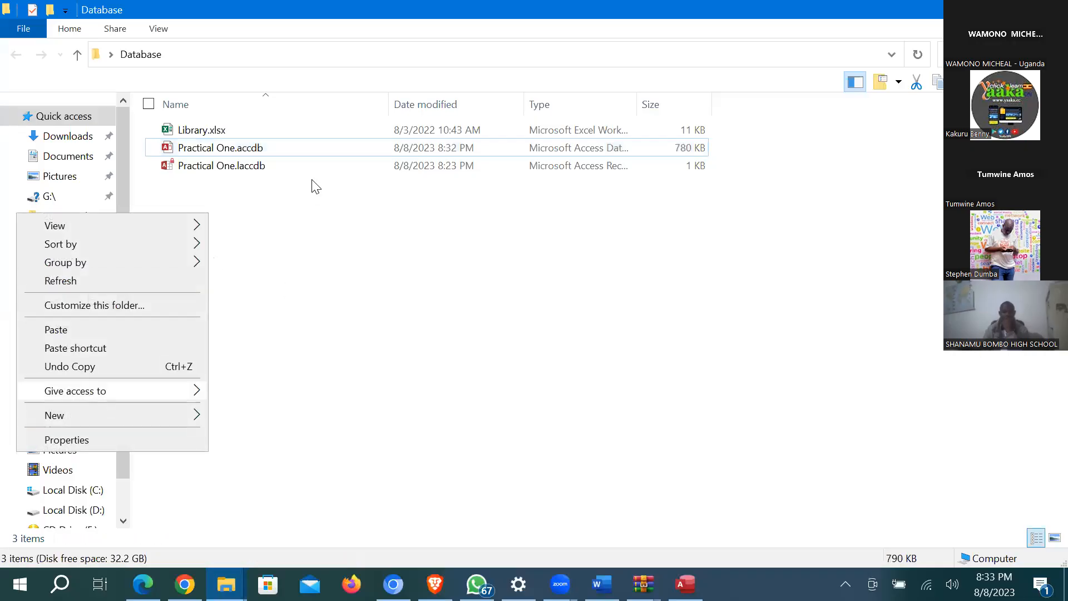
{"action": "mouse_move", "coordinate": [84, 415]}
{"action": "left_click", "coordinate": [300, 174]}
Step: Open the new database in Access and enable its content
{"action": "double_click", "coordinate": [431, 145]}
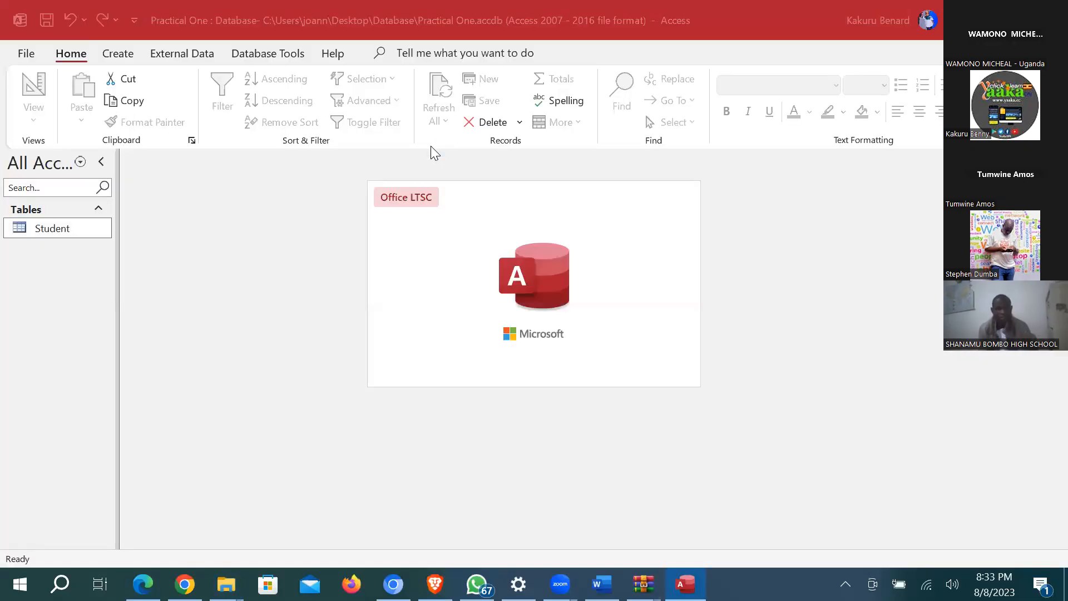
{"action": "left_click", "coordinate": [451, 162]}
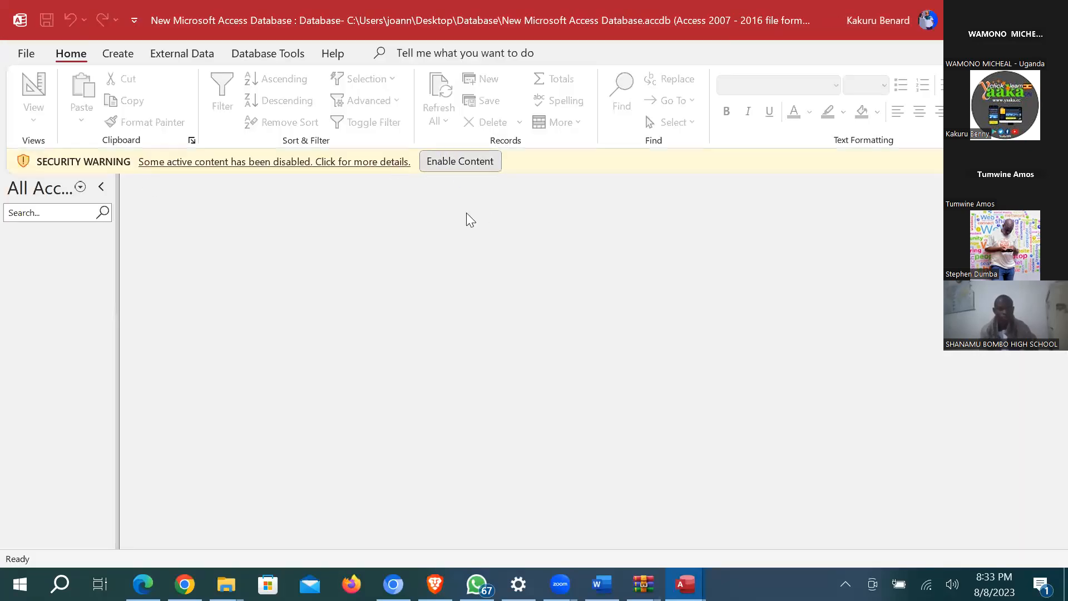
{"action": "left_click", "coordinate": [128, 56]}
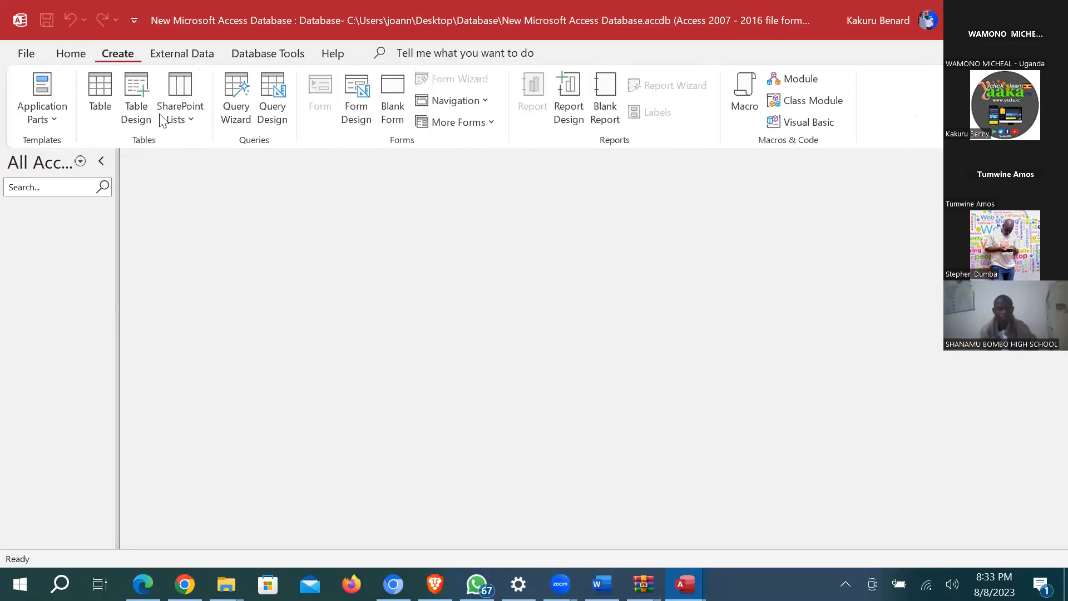
Step: Start a new table design with fields ID No, FName and Sex
{"action": "left_click", "coordinate": [144, 91]}
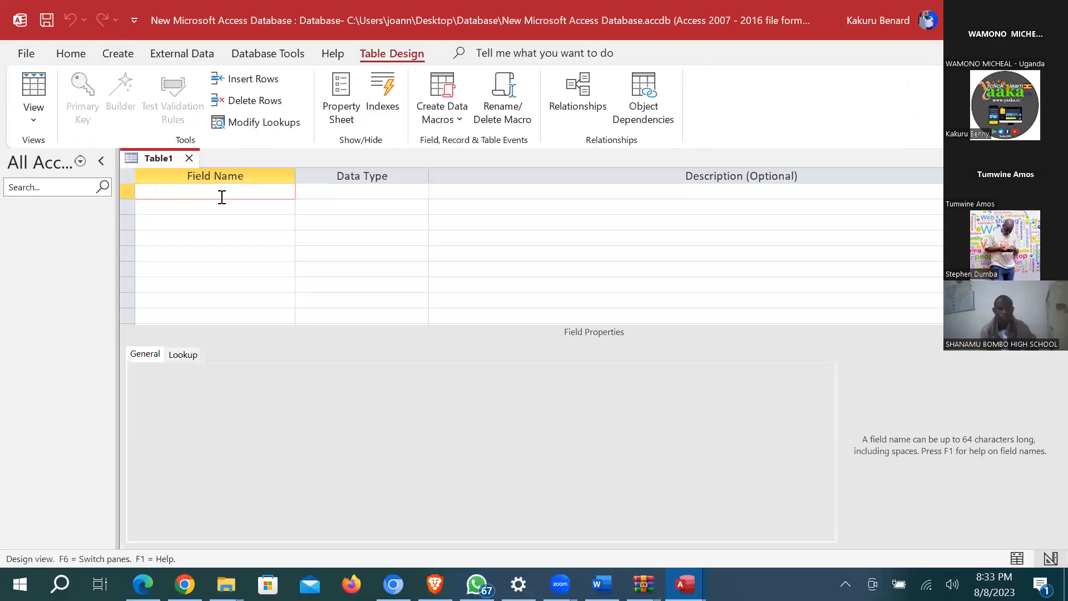
{"action": "type", "text": "ID No"}
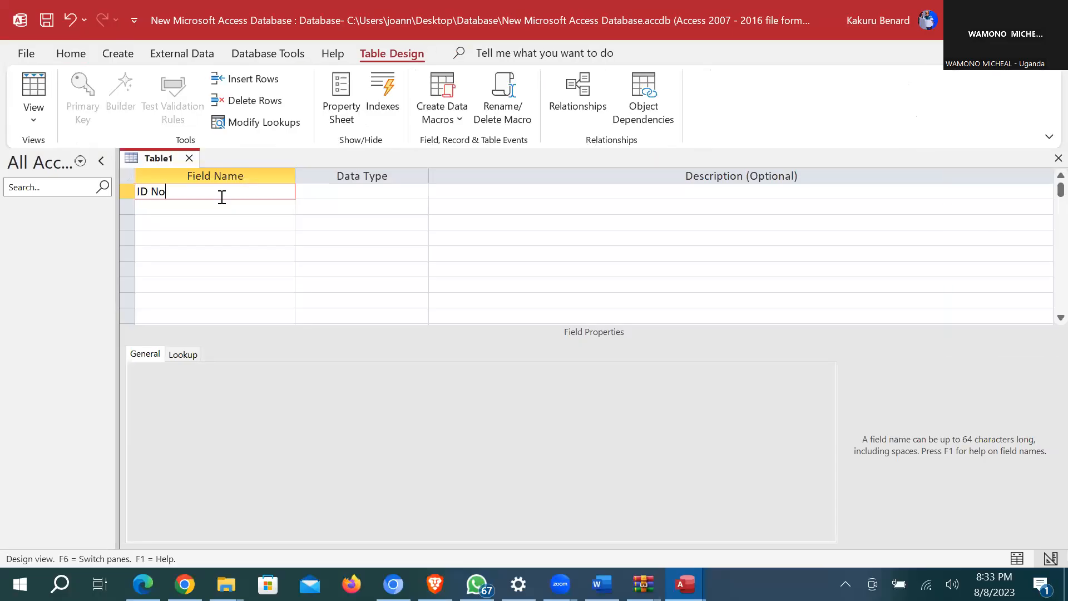
{"action": "left_click", "coordinate": [337, 194]}
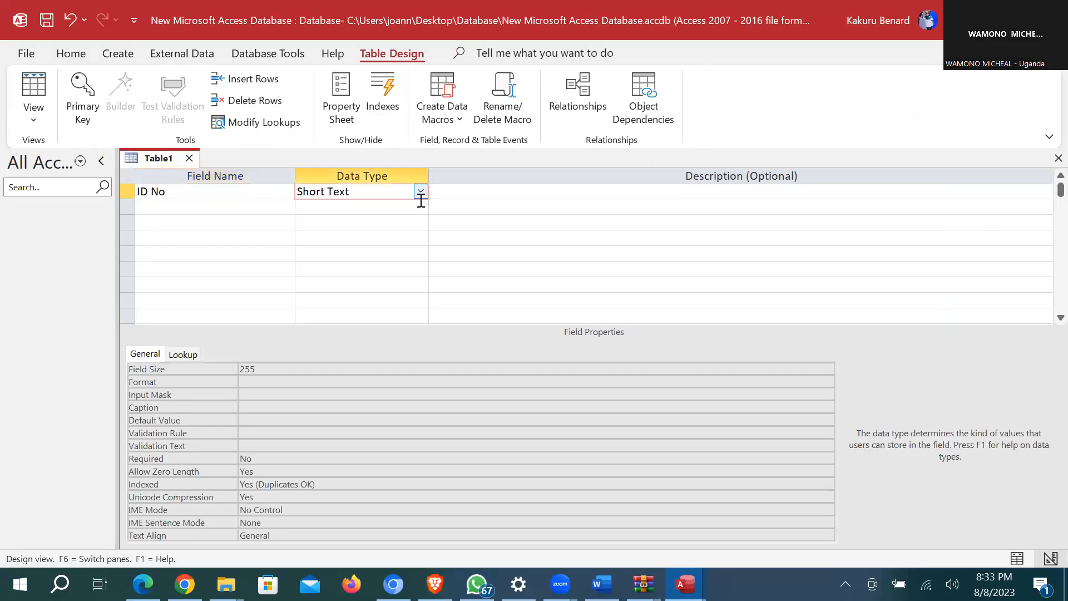
{"action": "left_click", "coordinate": [208, 209]}
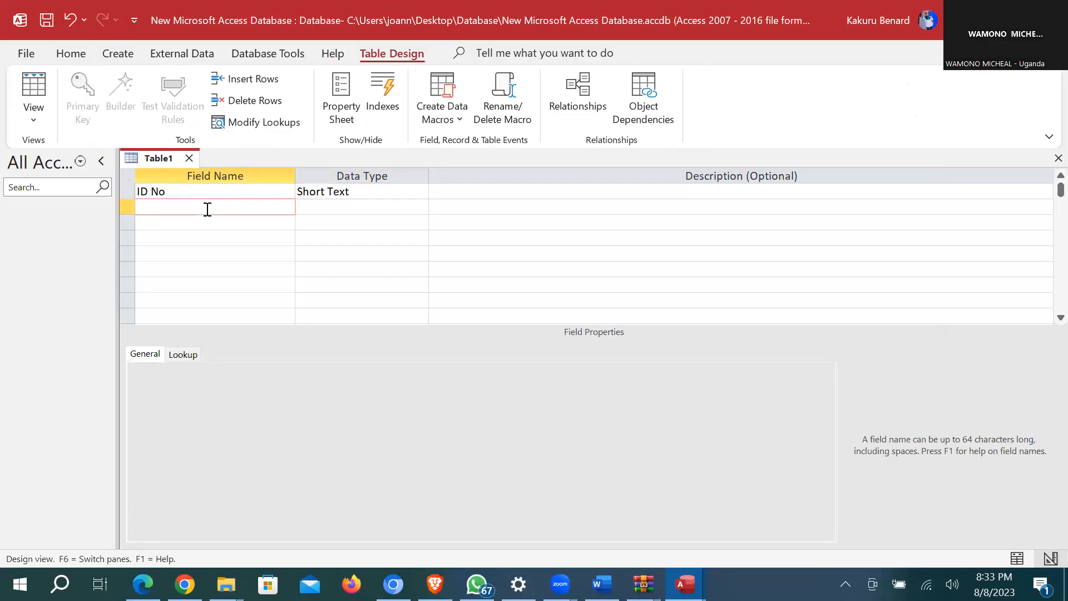
{"action": "type", "text": "FName"}
{"action": "key", "text": "Down"}
{"action": "type", "text": "SEx"}
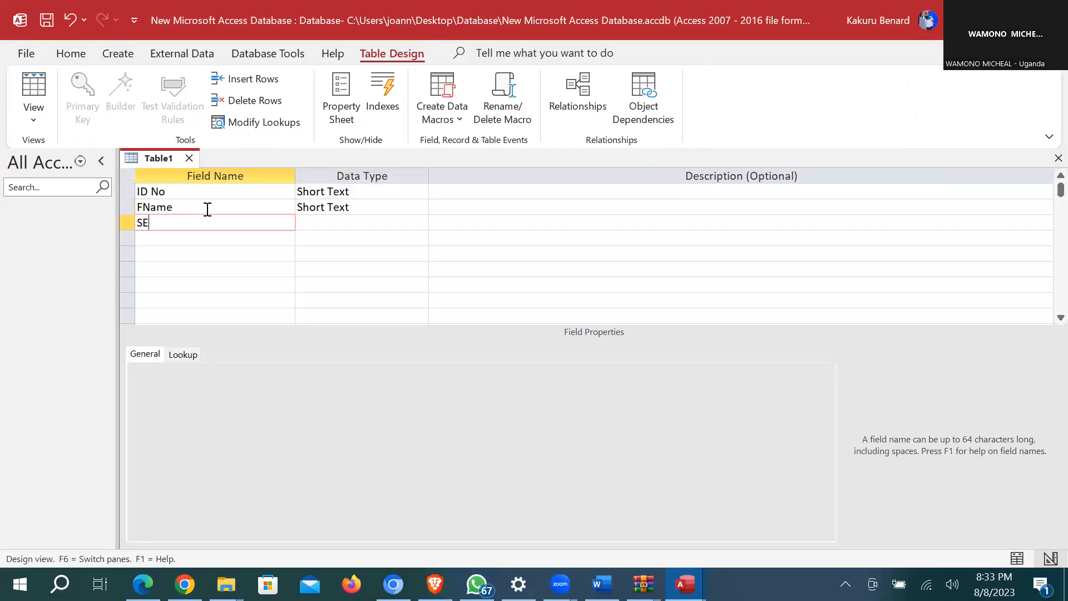
{"action": "key", "text": "BackSpace"}
{"action": "key", "text": "BackSpace"}
{"action": "type", "text": "ex"}
{"action": "key", "text": "Tab"}
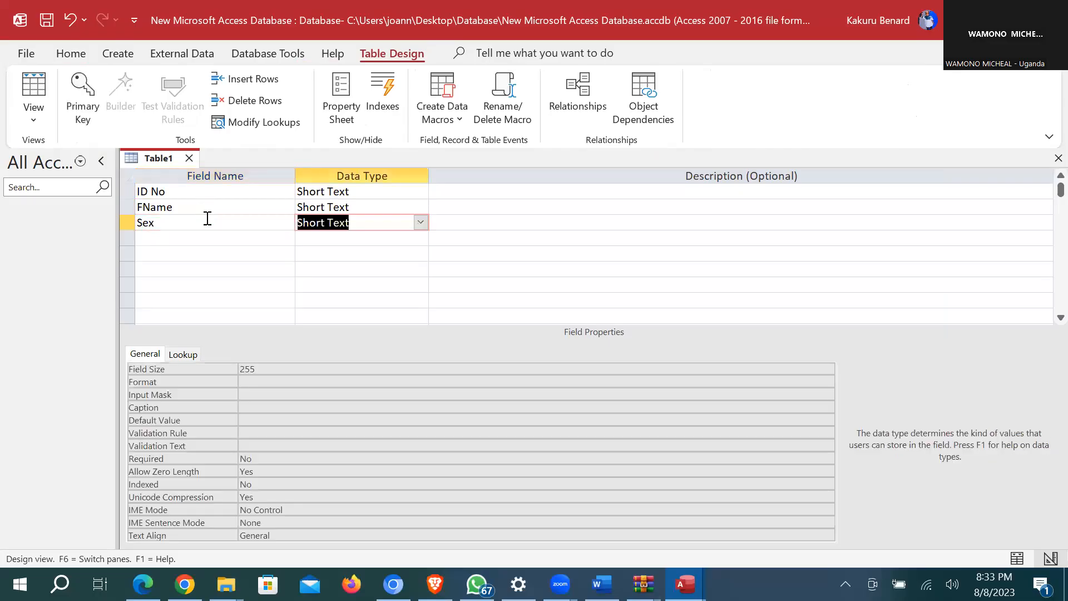
Step: Add the DOB, Class and Amount fields to the table design
{"action": "left_click", "coordinate": [210, 238]}
{"action": "type", "text": "DOB"}
{"action": "left_click", "coordinate": [208, 257]}
{"action": "type", "text": "Class"}
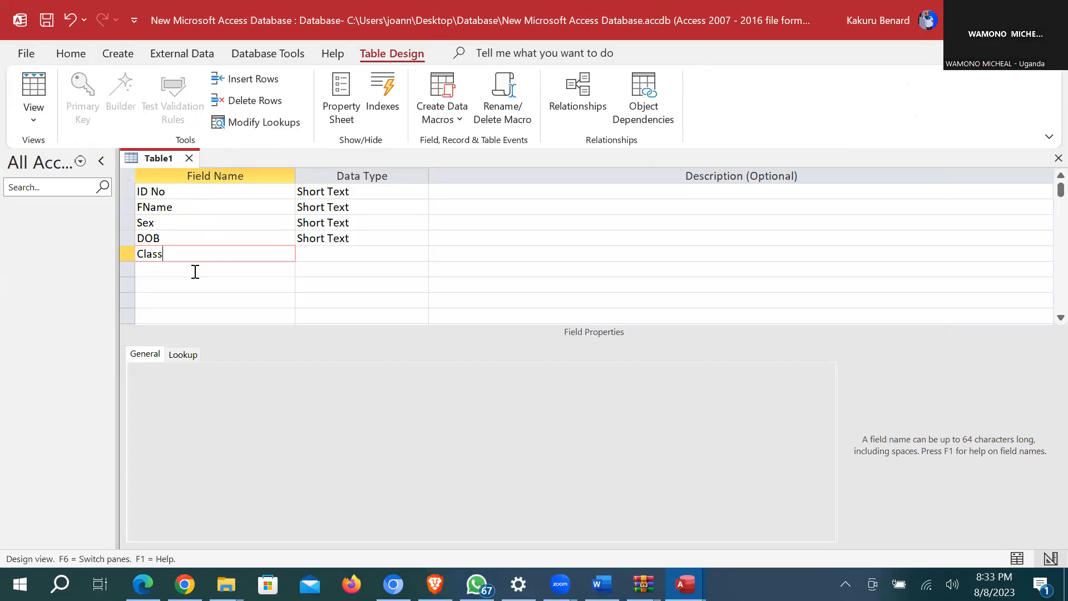
{"action": "left_click", "coordinate": [195, 272]}
{"action": "type", "text": "AMO"}
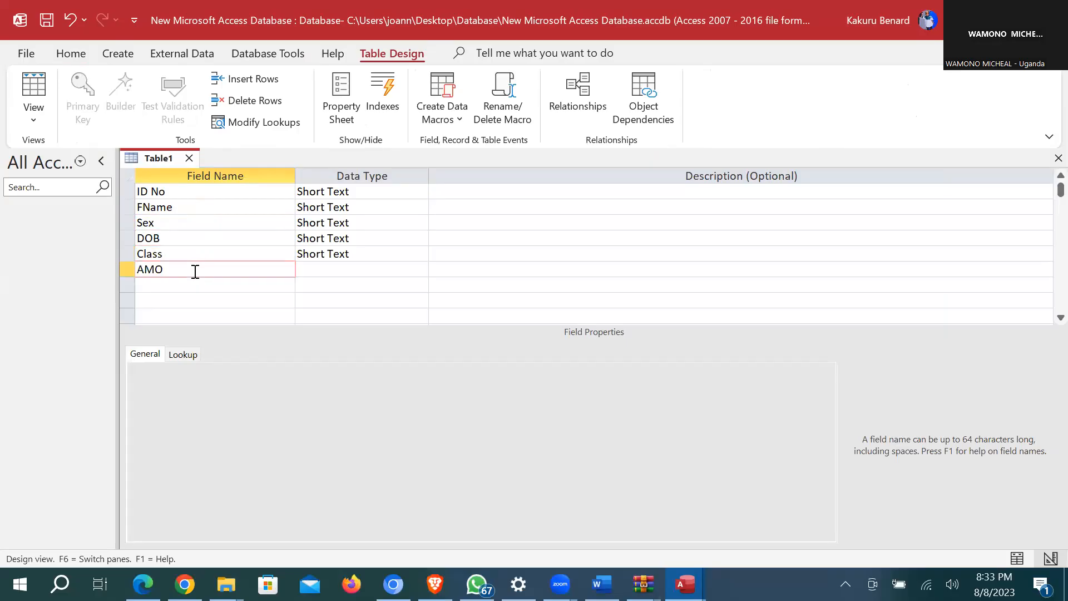
{"action": "key", "text": "BackSpace"}
{"action": "key", "text": "BackSpace"}
{"action": "type", "text": "mount"}
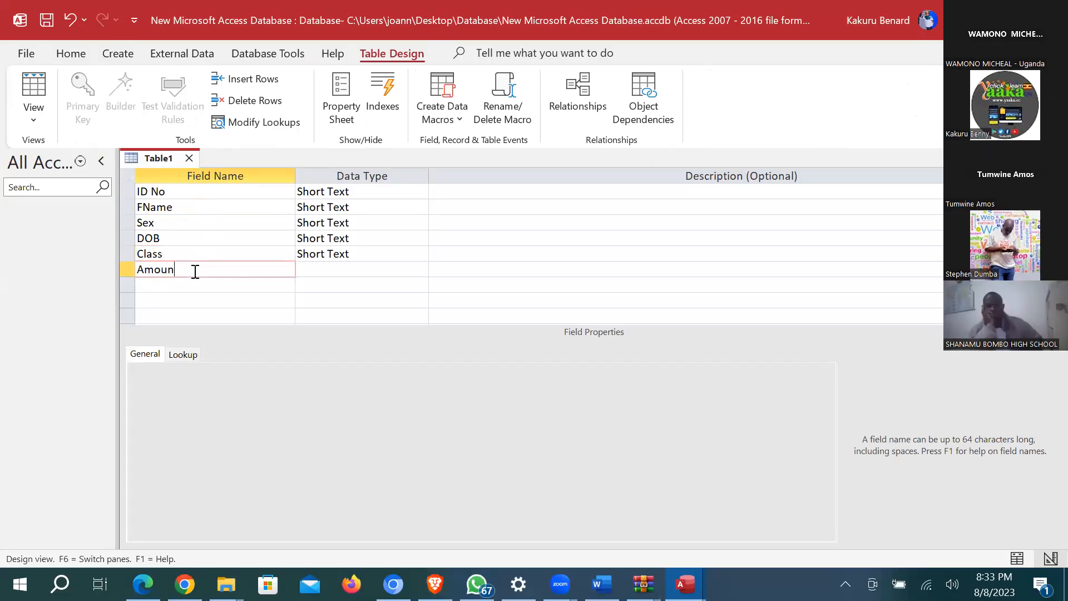
{"action": "left_click", "coordinate": [317, 269]}
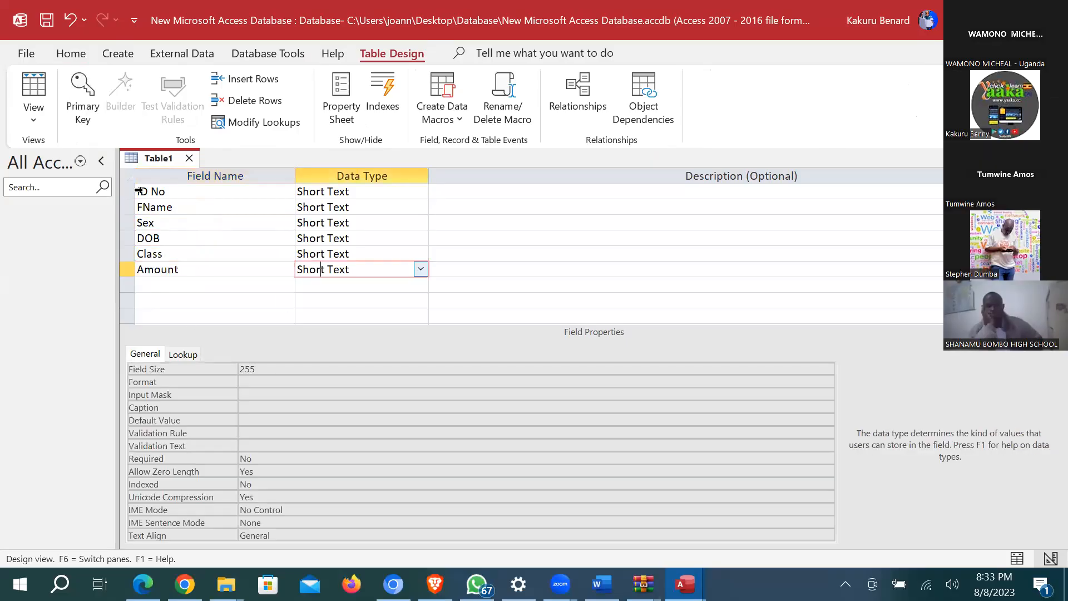
Step: Make ID No the primary key with the AutoNumber data type
{"action": "left_click", "coordinate": [128, 192]}
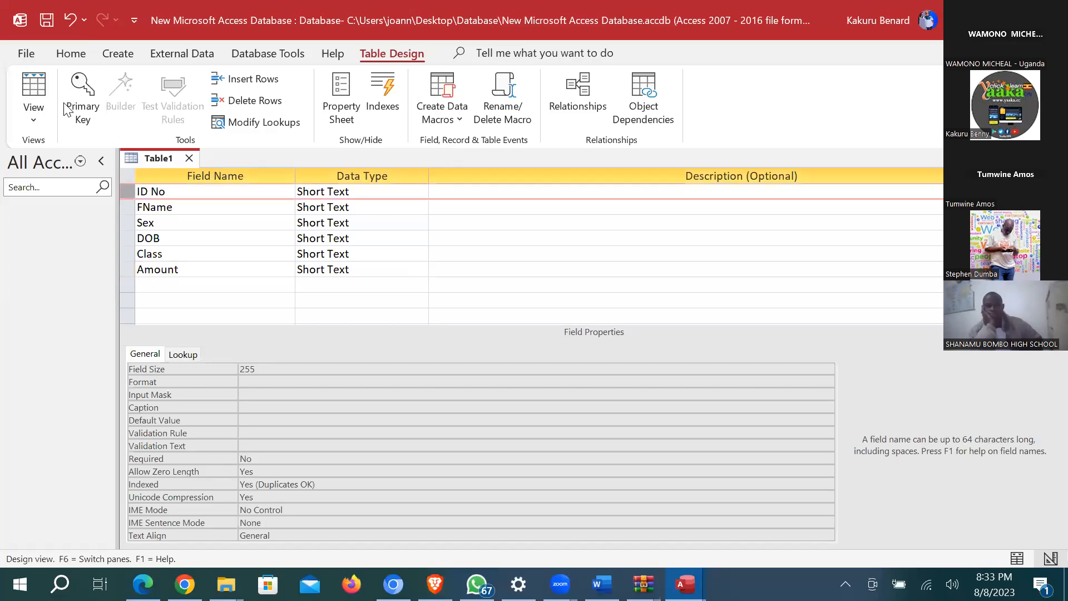
{"action": "left_click", "coordinate": [83, 106]}
{"action": "left_click", "coordinate": [421, 191]}
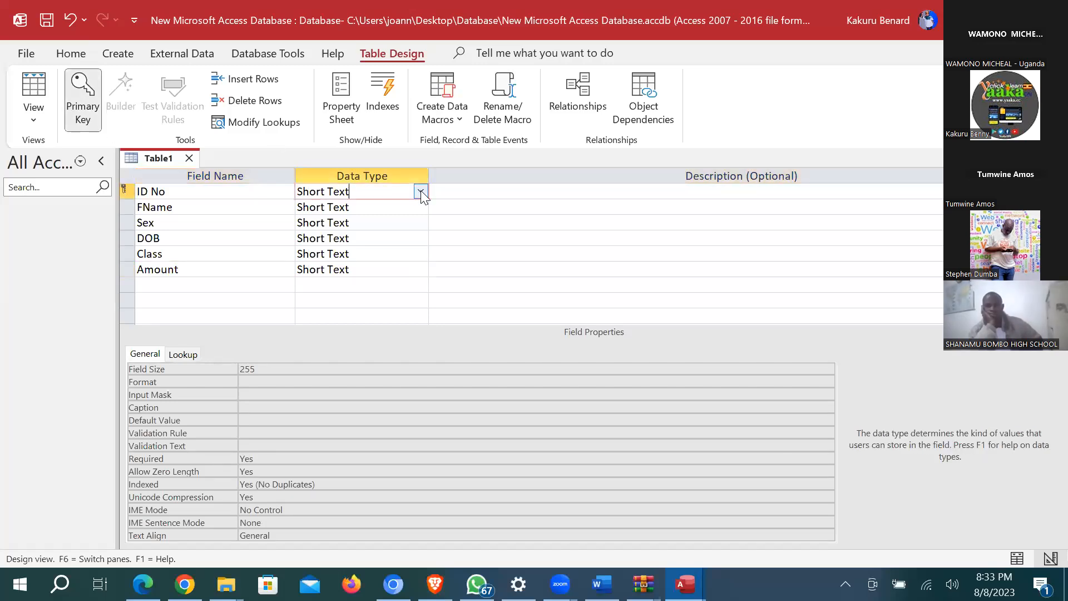
{"action": "left_click", "coordinate": [420, 192]}
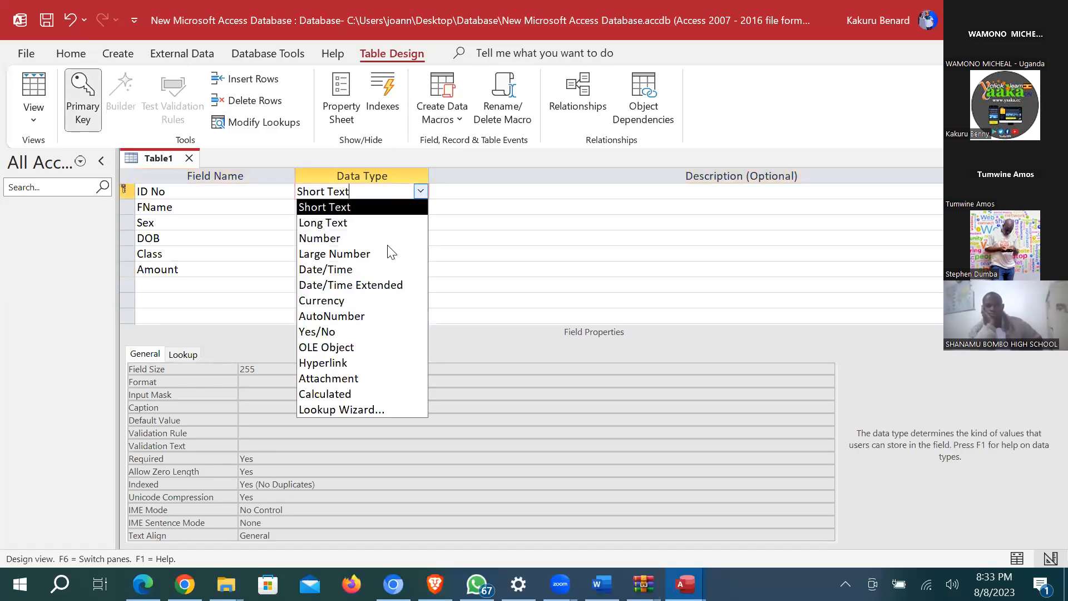
{"action": "left_click", "coordinate": [375, 315]}
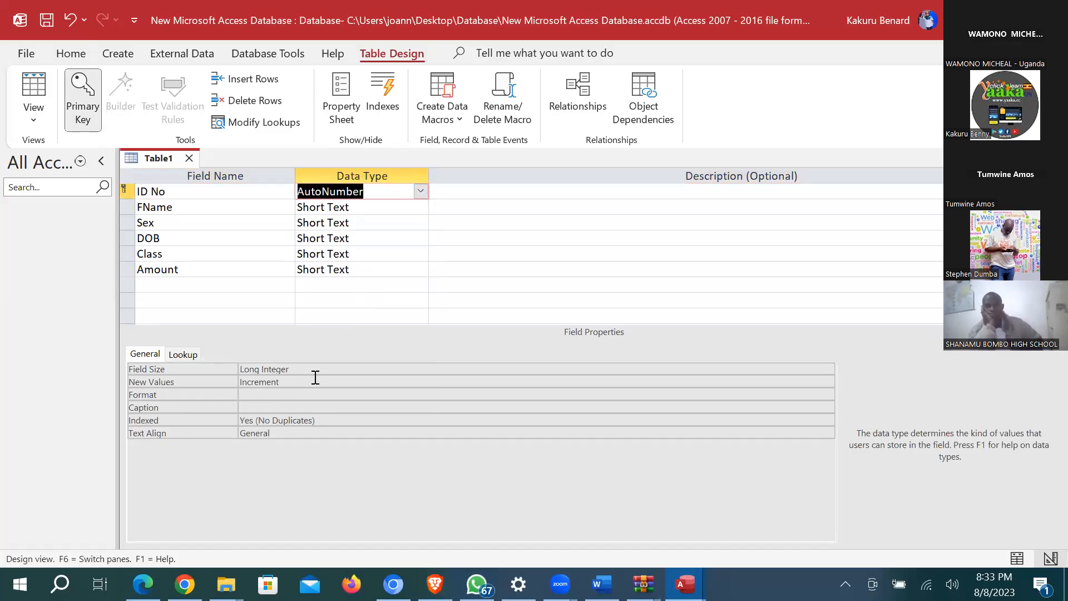
Step: Give ID No the format "TKO"# and save the table as Table1
{"action": "left_click", "coordinate": [266, 394]}
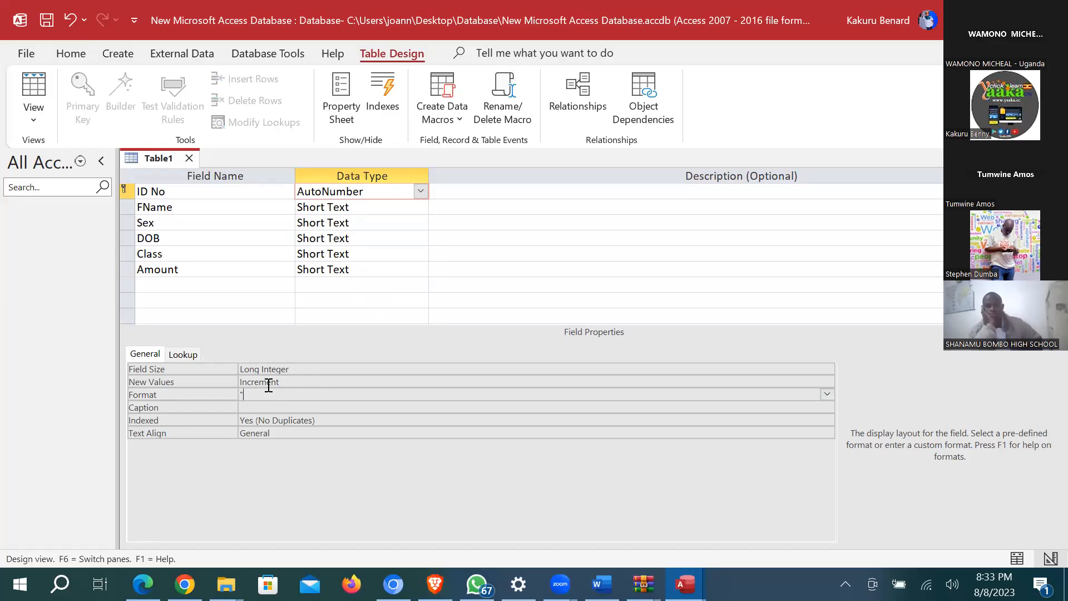
{"action": "type", "text": "\"T)"}
{"action": "key", "text": "BackSpace"}
{"action": "type", "text": "K"}
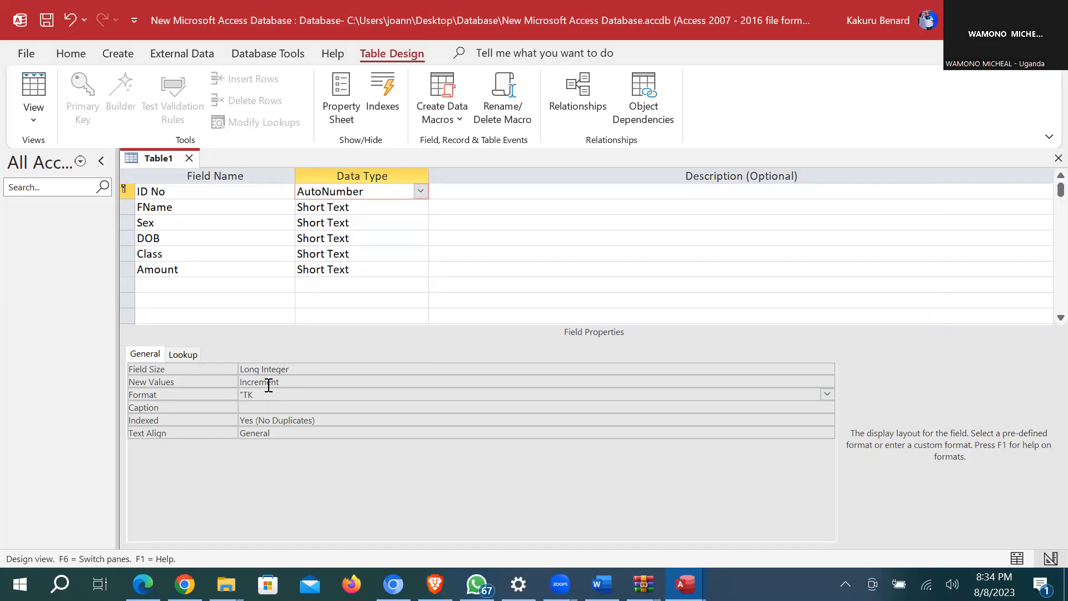
{"action": "type", "text": "O"}
{"action": "type", "text": "\"#"}
{"action": "key", "text": "ctrl+s"}
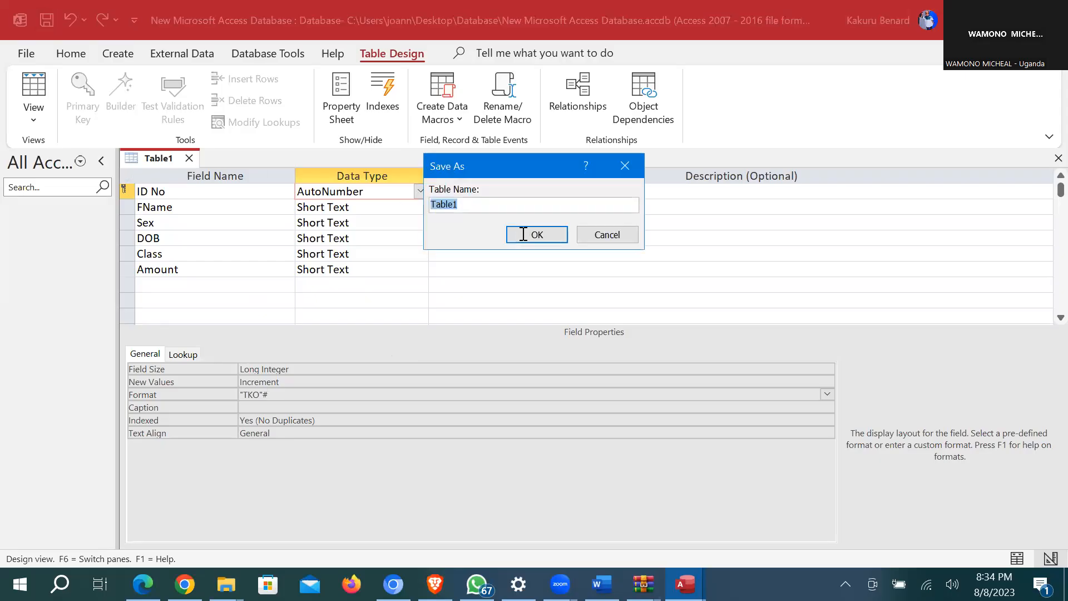
{"action": "key", "text": "Return"}
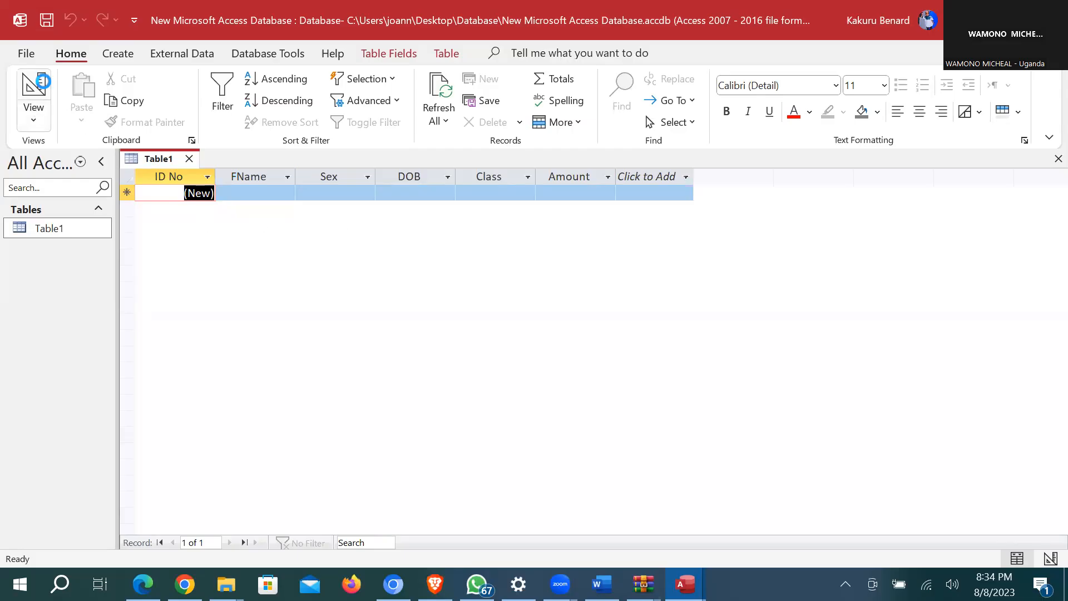
Step: Return Table1 to Design view to check ID No's "TKO"# format, then switch to Firefox
{"action": "left_click", "coordinate": [33, 89]}
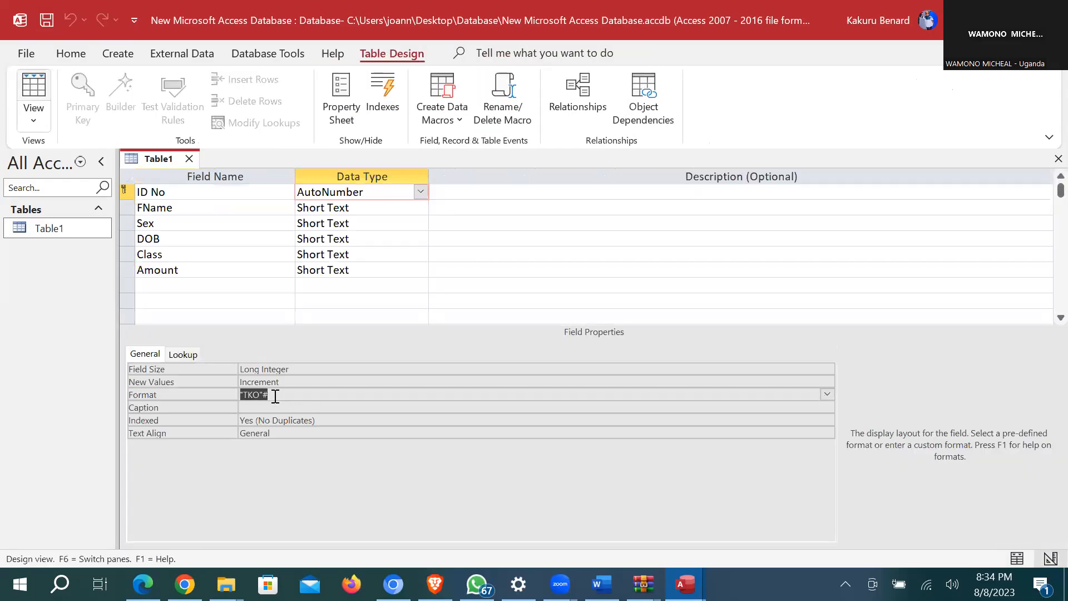
{"action": "left_click", "coordinate": [275, 396]}
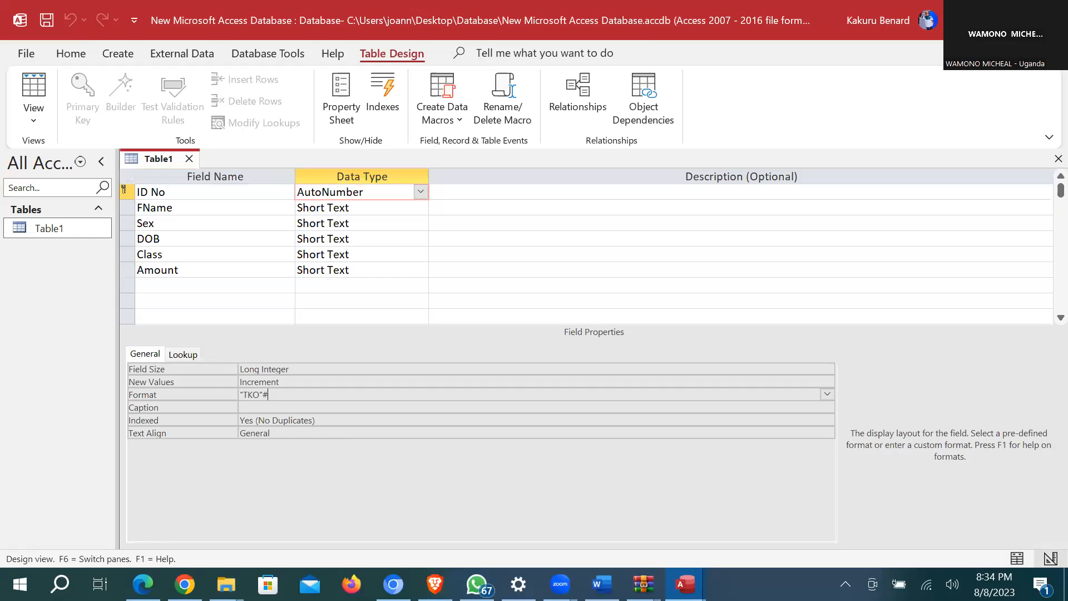
{"action": "left_click", "coordinate": [351, 584]}
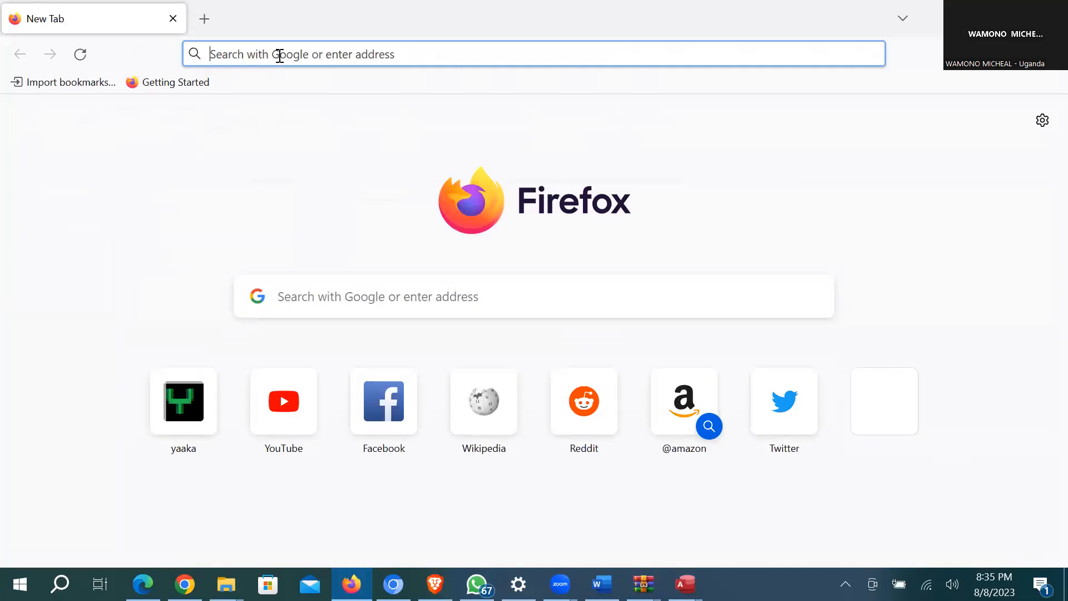
Step: Type a Firefox query on the difference between # and zero in formatting, then return to Access
{"action": "type", "text": "d"}
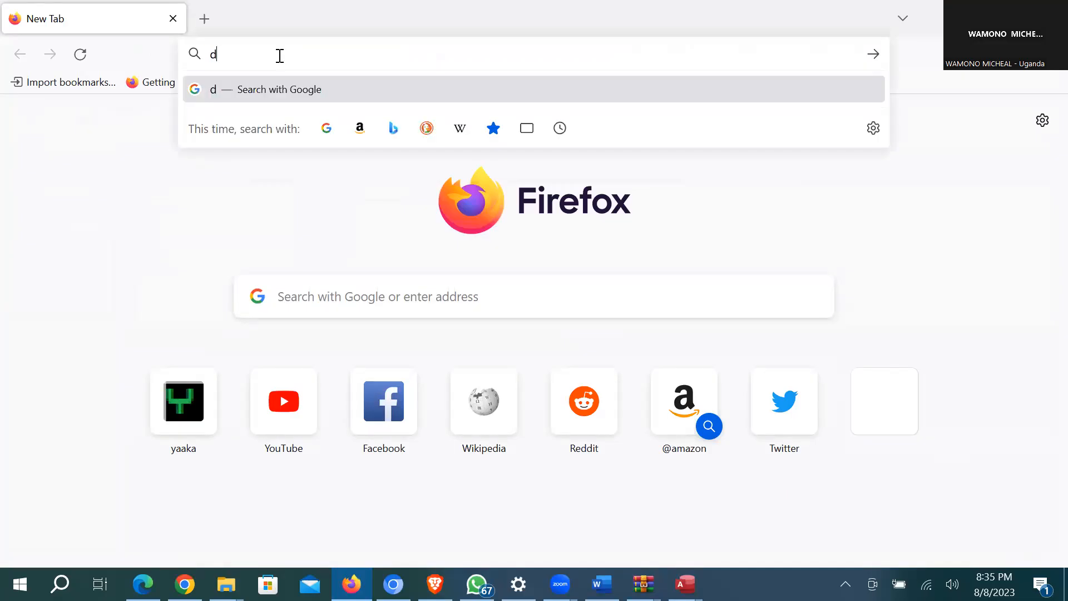
{"action": "type", "text": "i"}
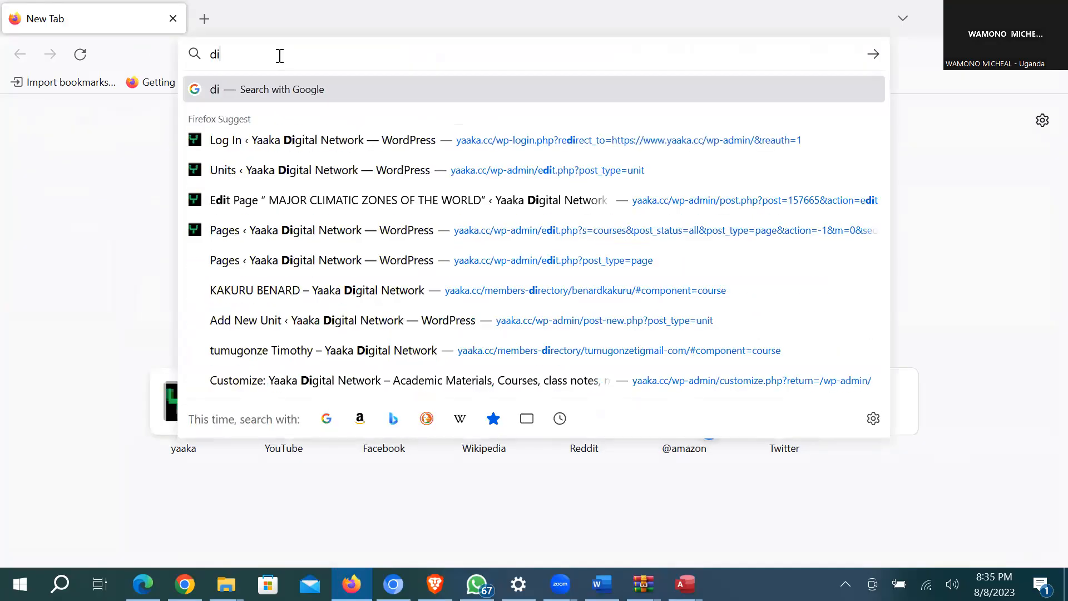
{"action": "type", "text": "fference"}
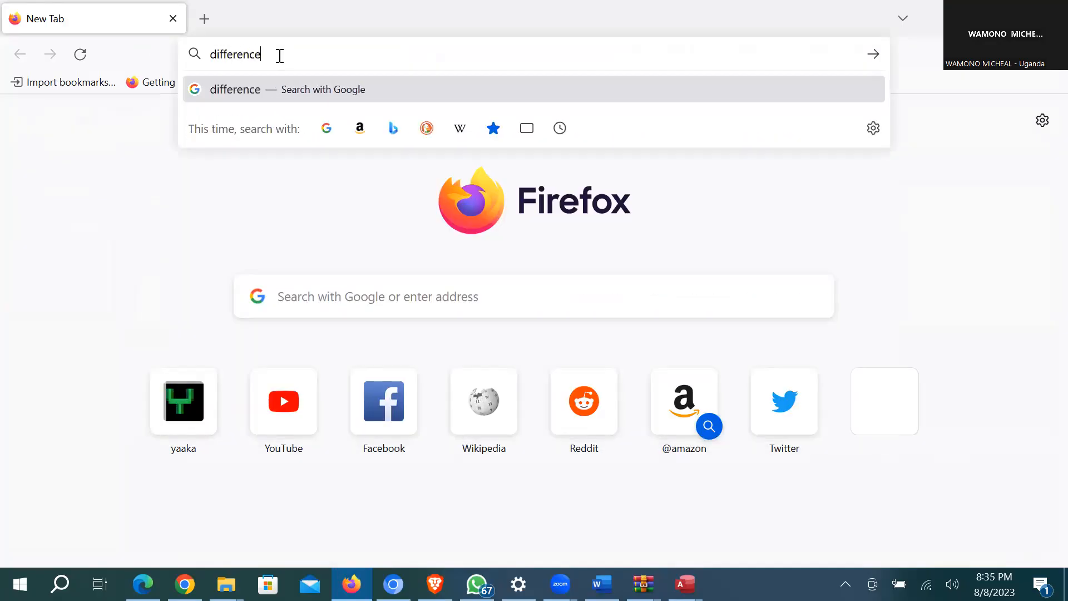
{"action": "type", "text": " between #"}
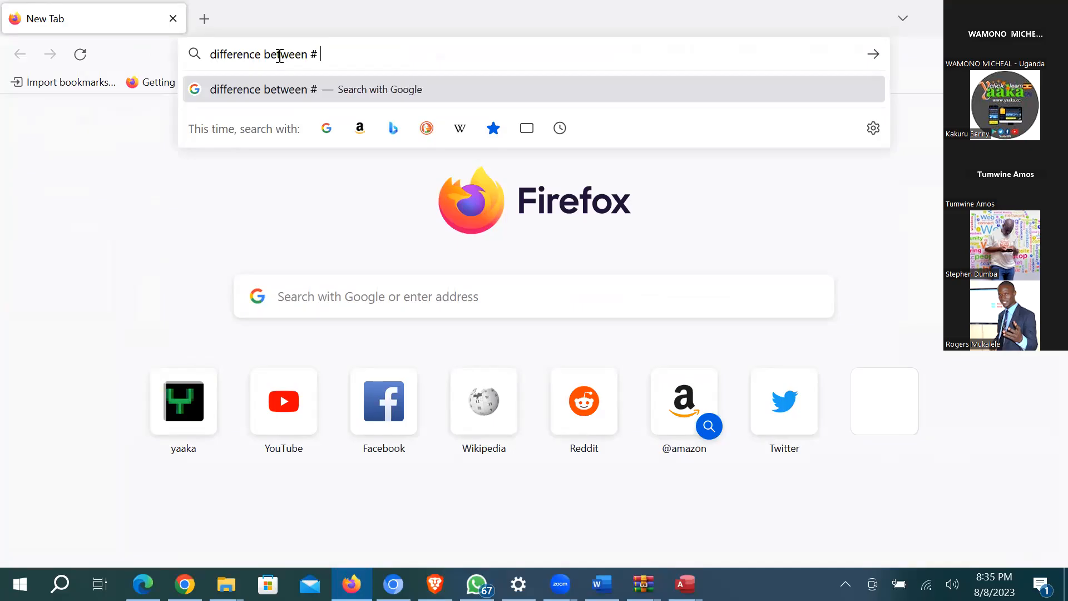
{"action": "type", "text": " and"}
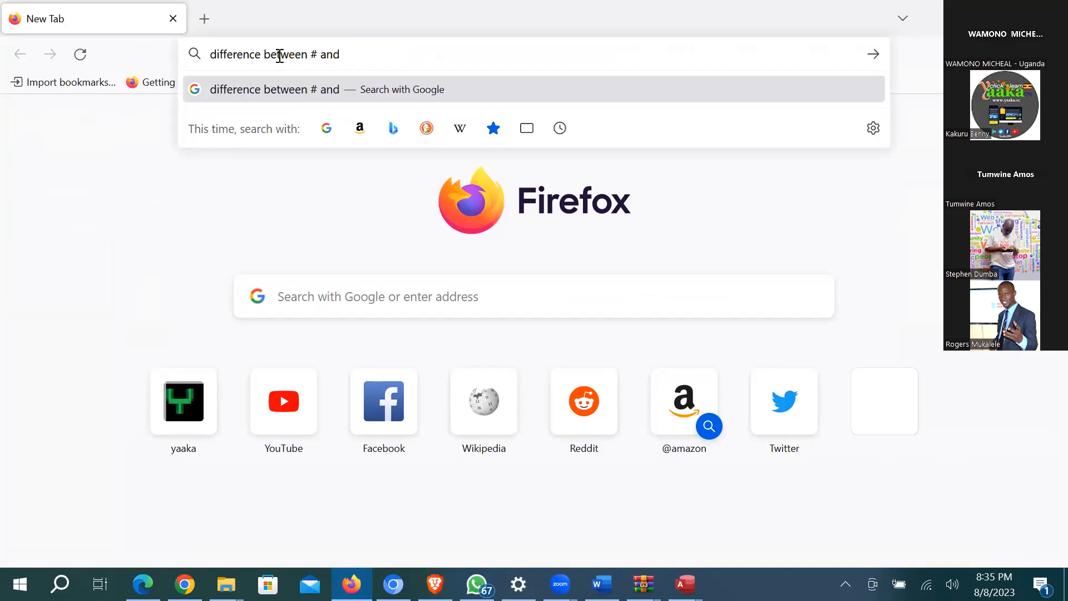
{"action": "type", "text": " zero while"}
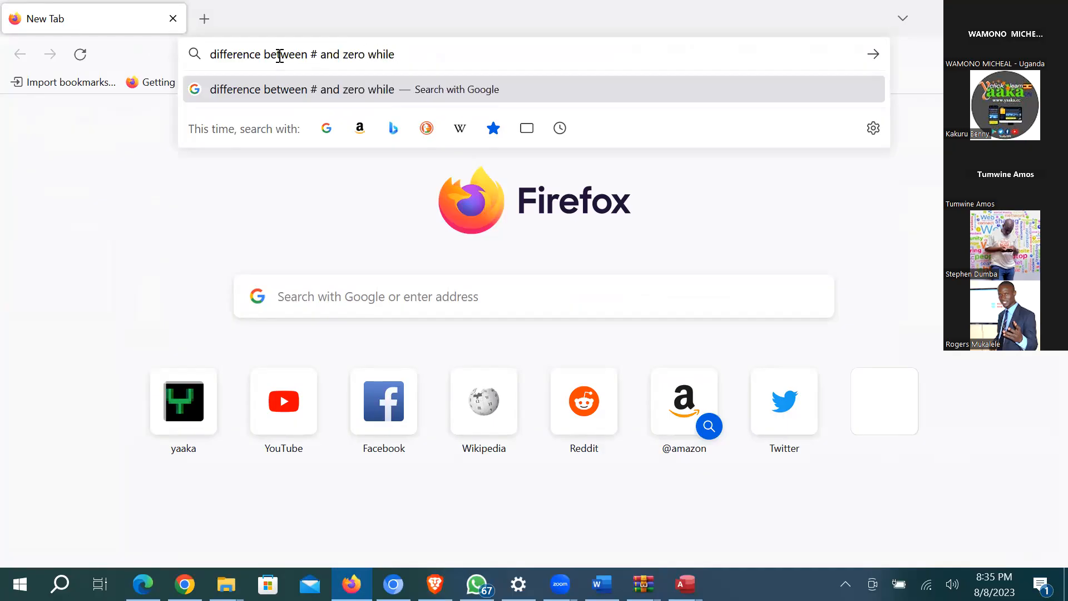
{"action": "type", "text": " formatting"}
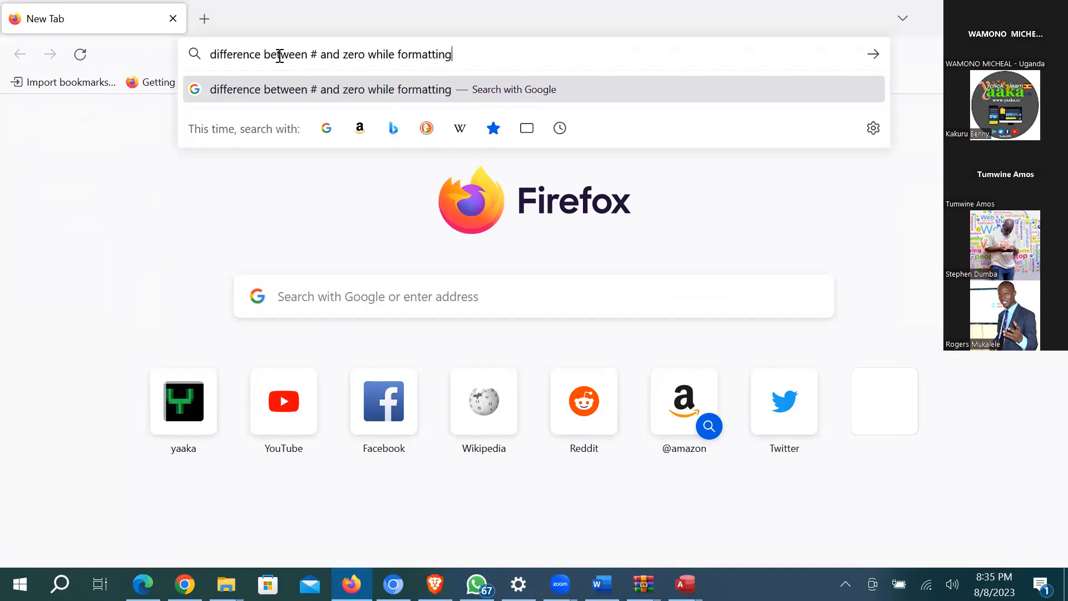
{"action": "type", "text": " in a"}
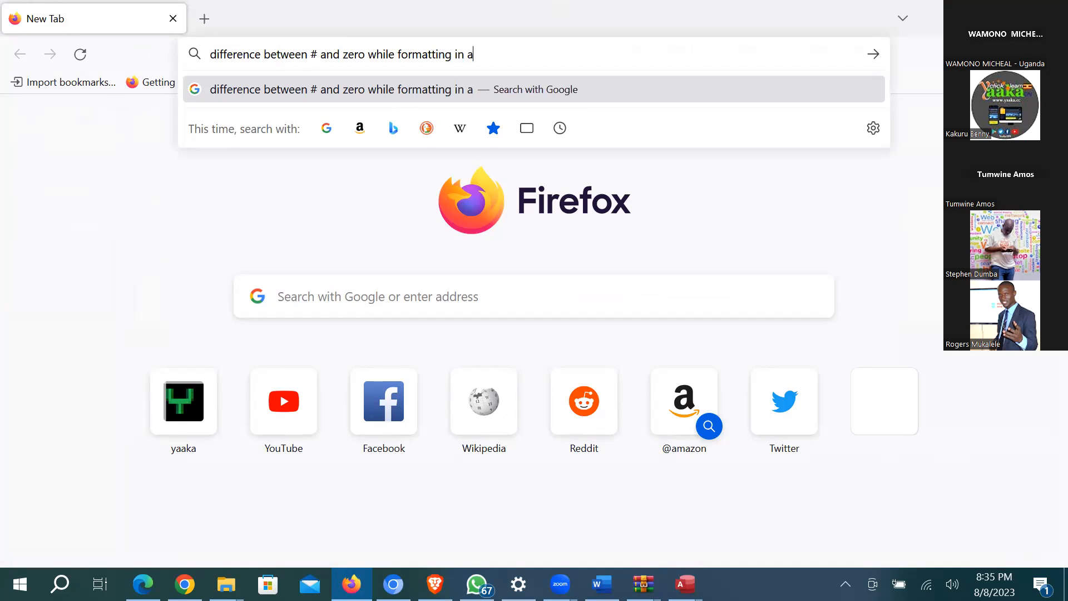
{"action": "key", "text": "Escape"}
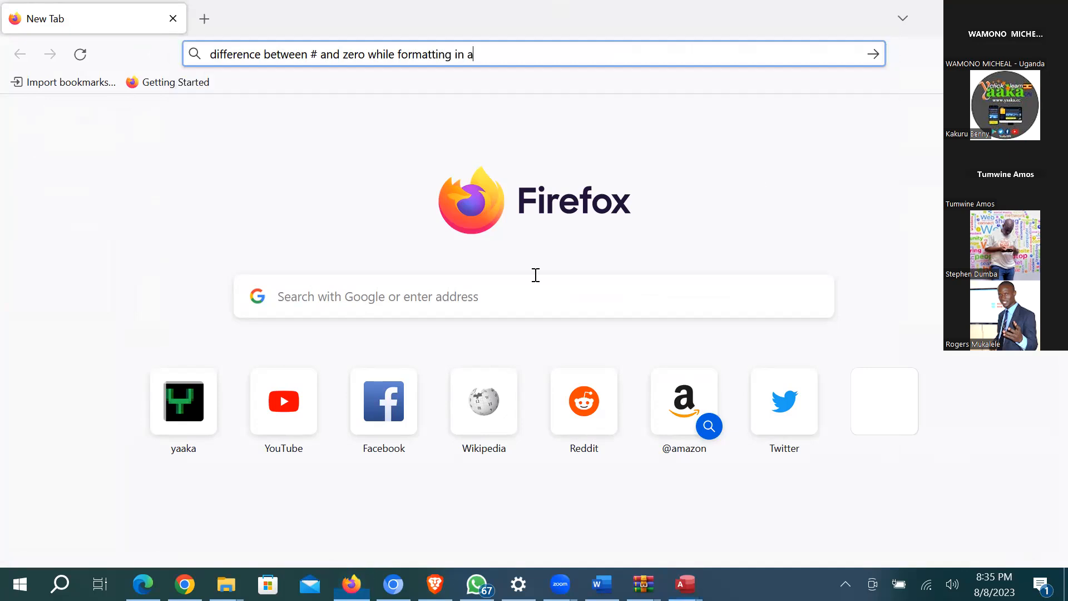
{"action": "key", "text": "alt+Tab"}
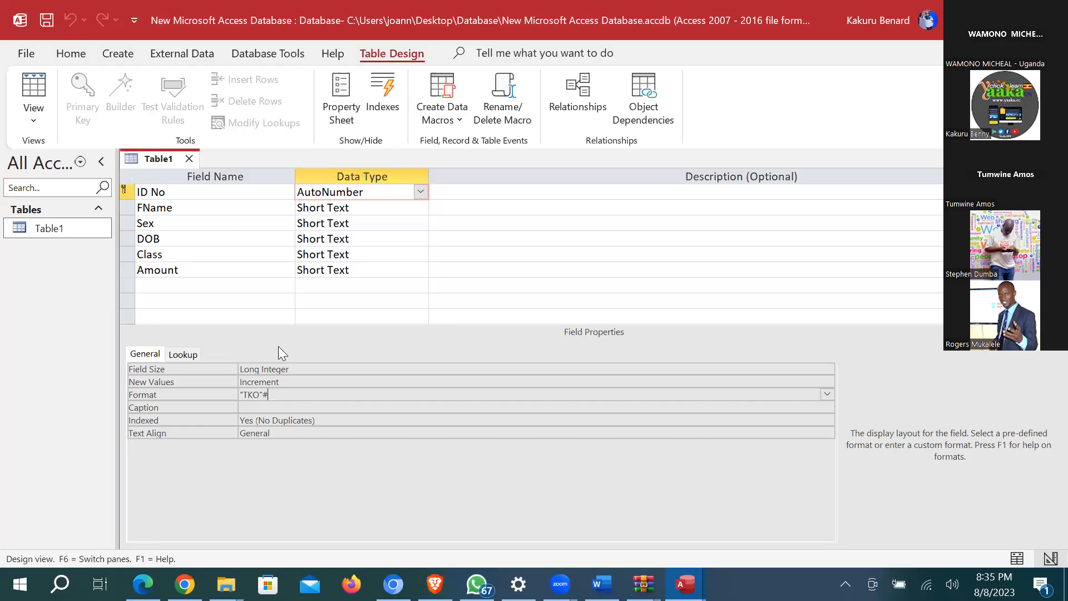
Step: Change ID No's format to "TKO"000 and switch to Datasheet view
{"action": "key", "text": "BackSpace"}
{"action": "type", "text": "000"}
{"action": "left_click", "coordinate": [41, 84]}
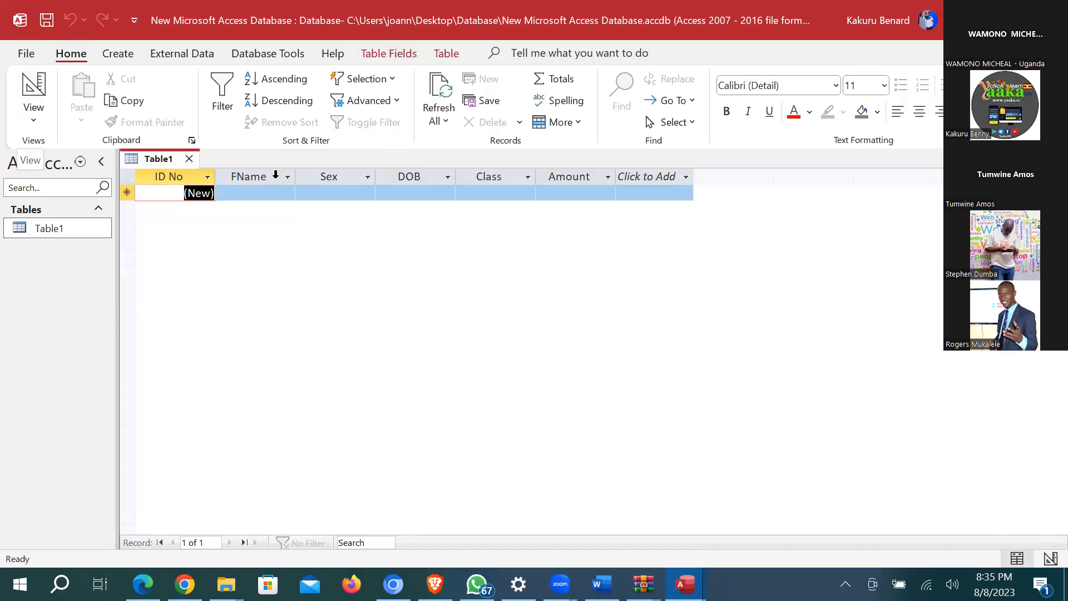
Step: Enter first names for two records, with Sex m for the first
{"action": "left_click", "coordinate": [269, 194]}
{"action": "type", "text": "r"}
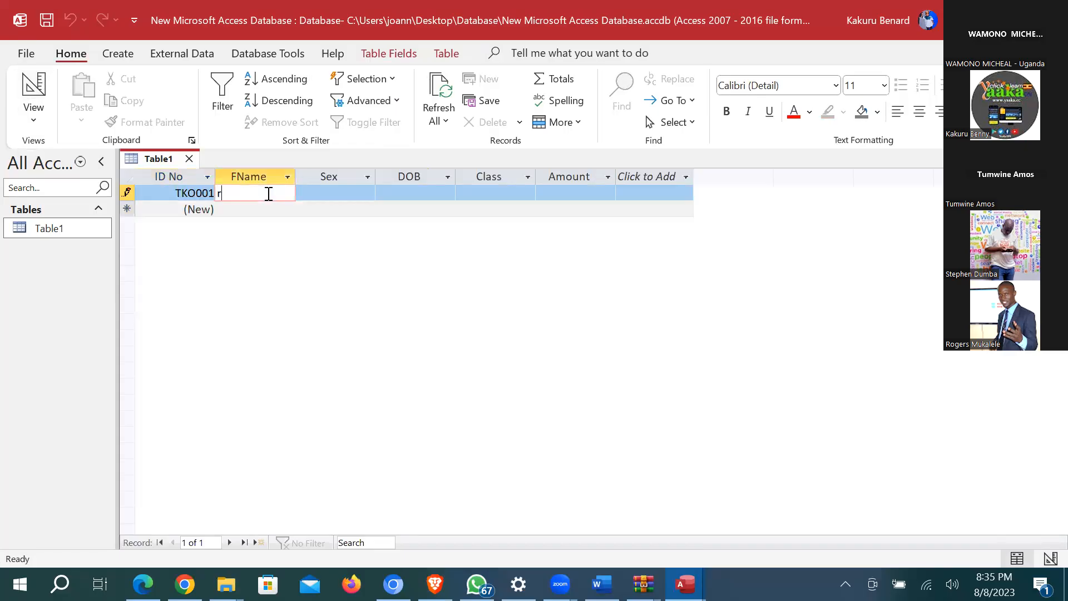
{"action": "type", "text": "odgers"}
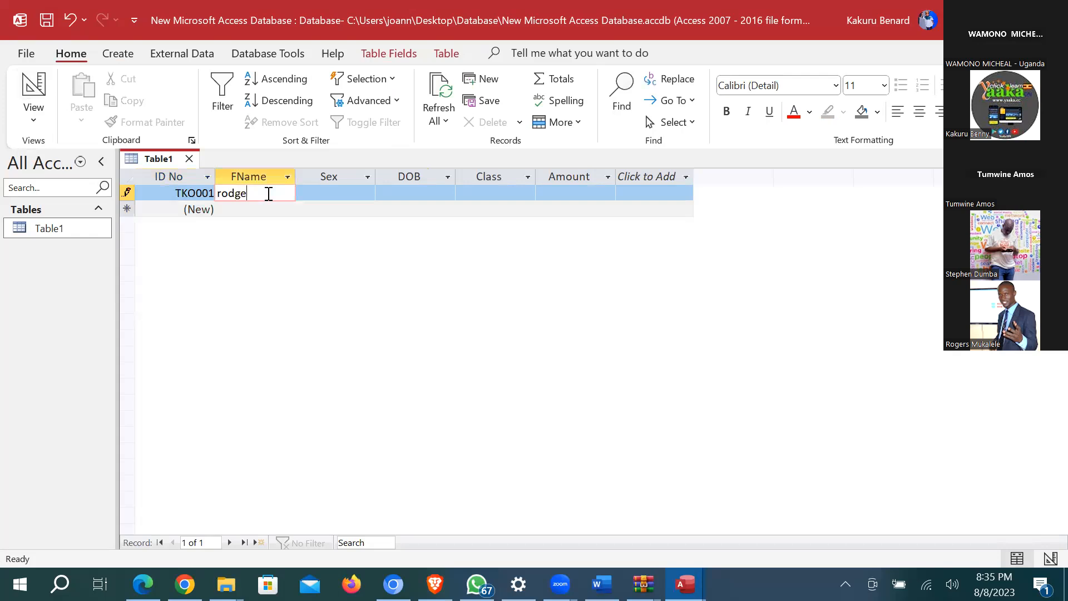
{"action": "left_click", "coordinate": [344, 193]}
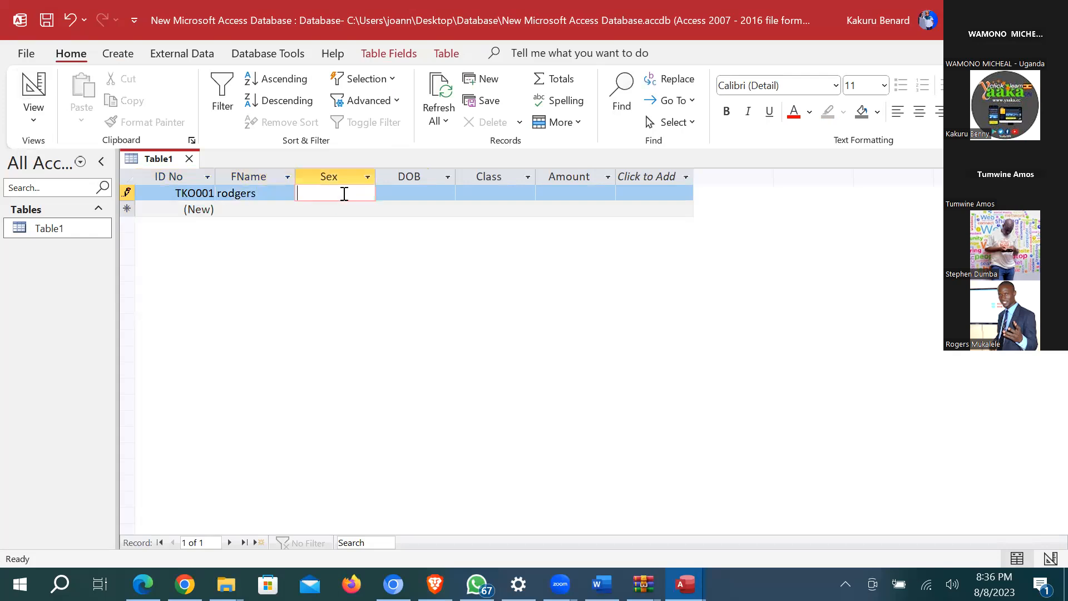
{"action": "type", "text": "m"}
{"action": "left_click", "coordinate": [268, 210]}
{"action": "type", "text": "tom"}
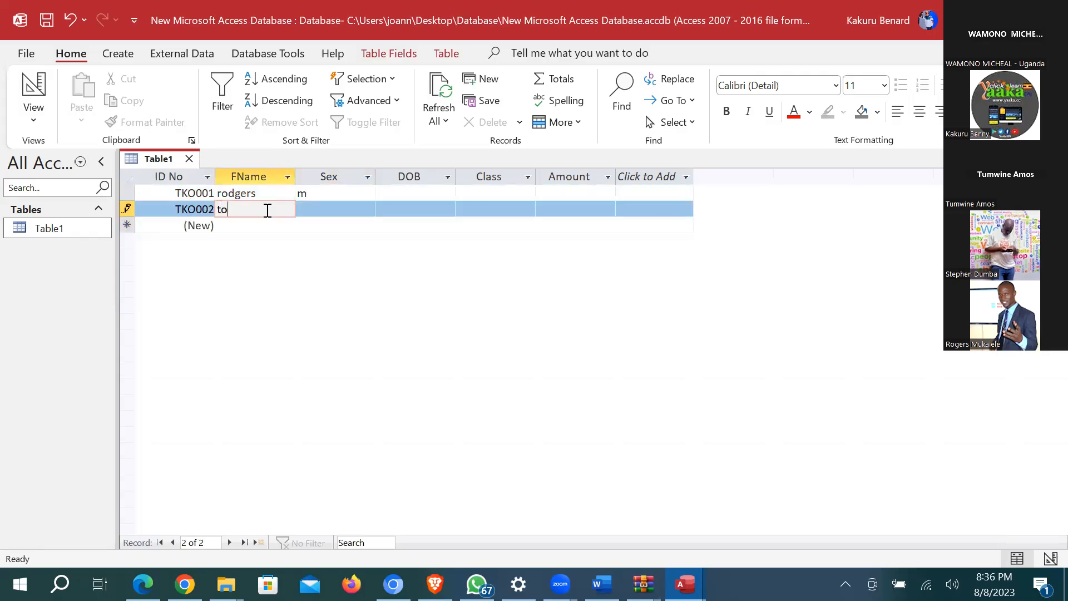
{"action": "left_click", "coordinate": [335, 209]}
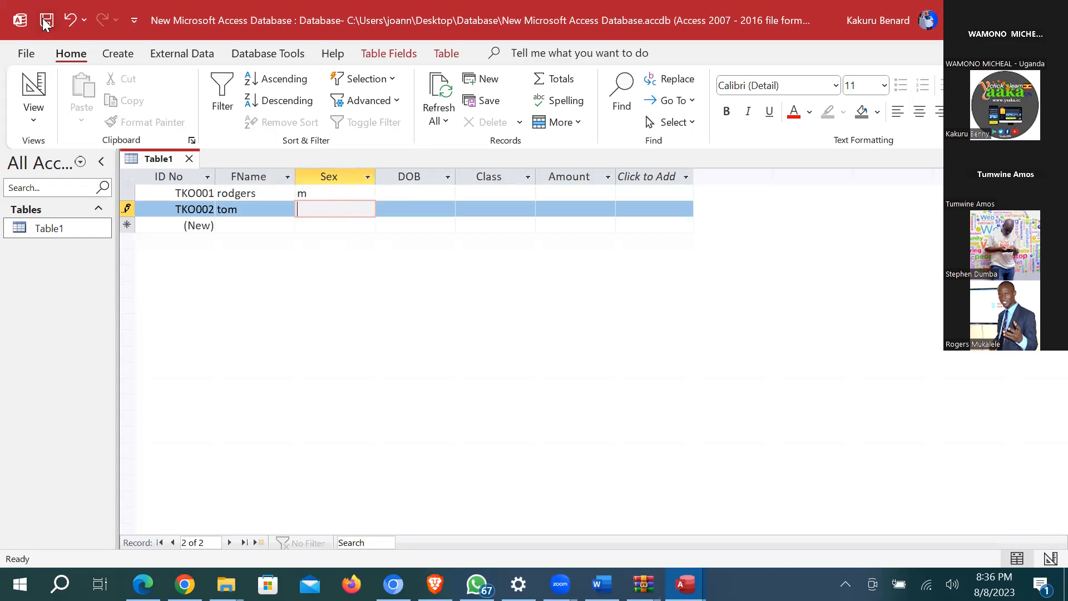
Step: In Design view, change ID No's format from "TKO"000 back to "TKO"#
{"action": "left_click", "coordinate": [30, 89]}
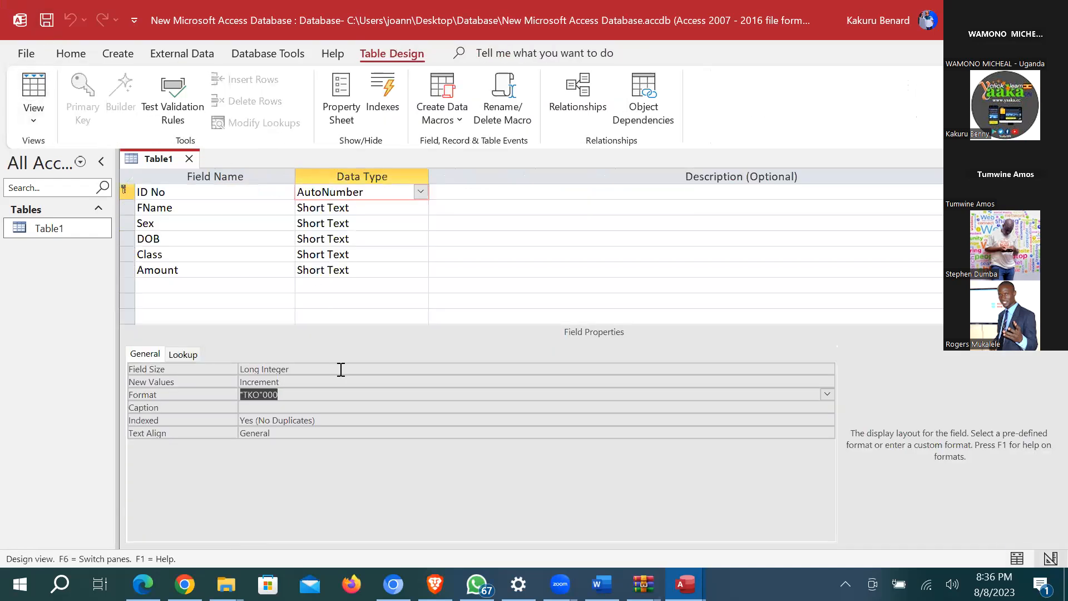
{"action": "left_click", "coordinate": [291, 395]}
{"action": "key", "text": "BackSpace"}
{"action": "key", "text": "BackSpace"}
{"action": "key", "text": "BackSpace"}
{"action": "type", "text": "#"}
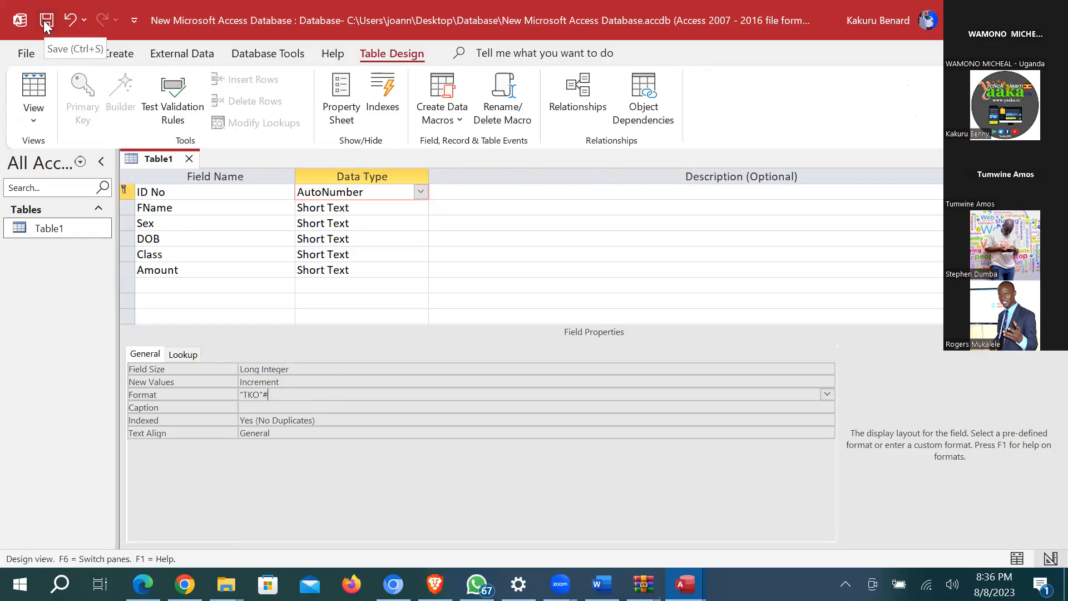
{"action": "type", "text": "##"}
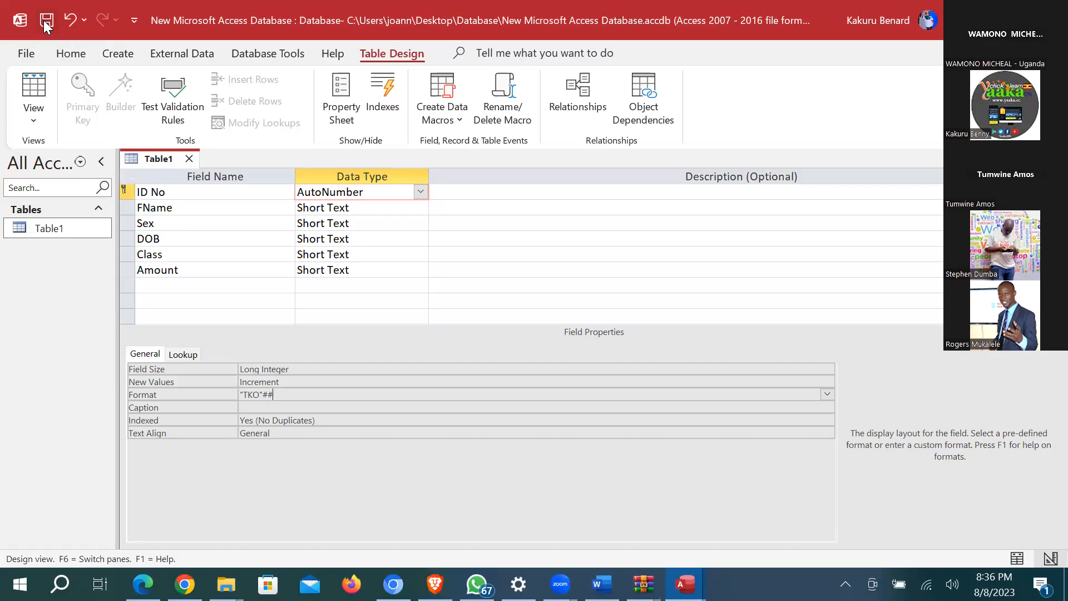
{"action": "key", "text": "BackSpace"}
{"action": "key", "text": "BackSpace"}
Step: Switch to Datasheet view and enter a first name for a third record
{"action": "left_click", "coordinate": [29, 84]}
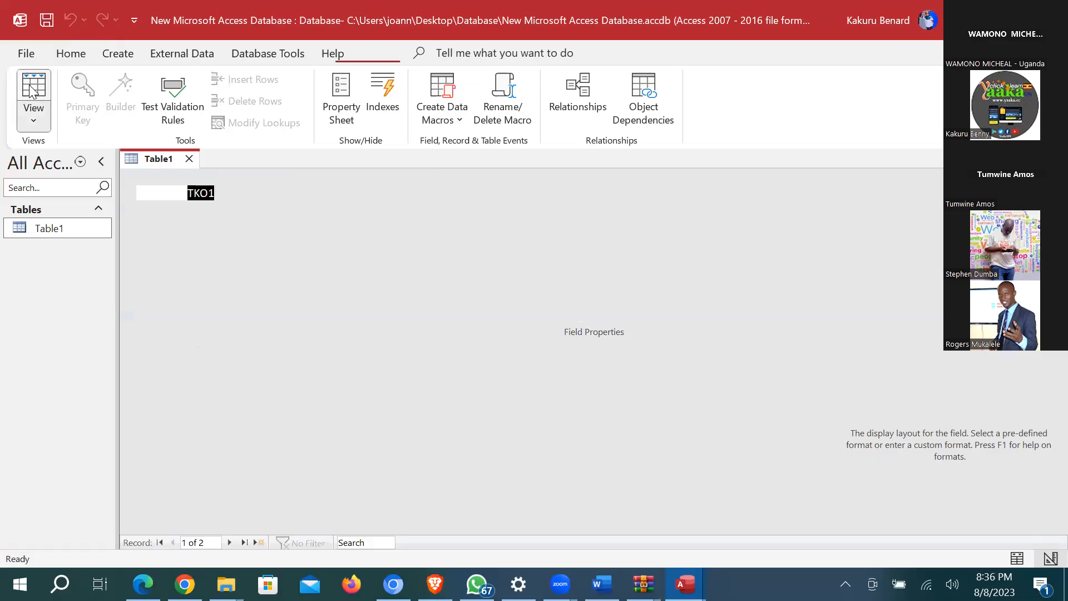
{"action": "left_click", "coordinate": [234, 230]}
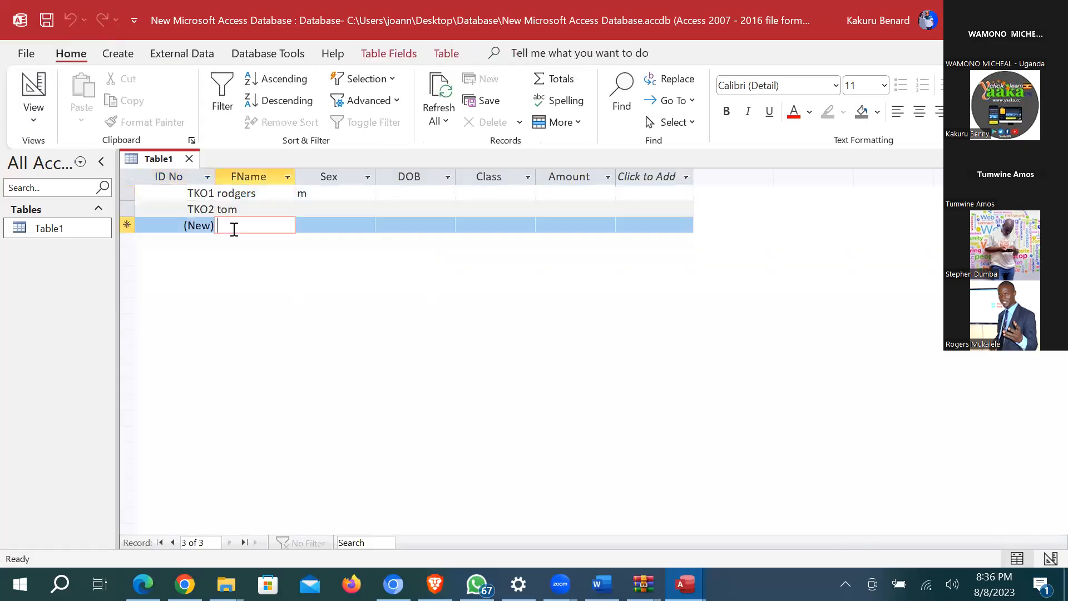
{"action": "type", "text": "h"}
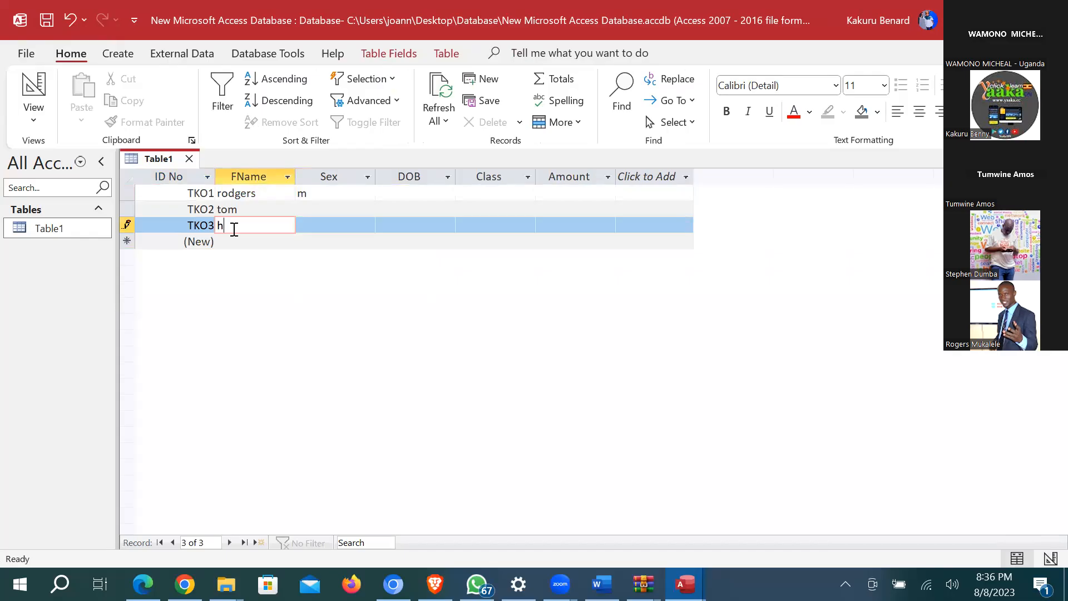
{"action": "type", "text": "urry"}
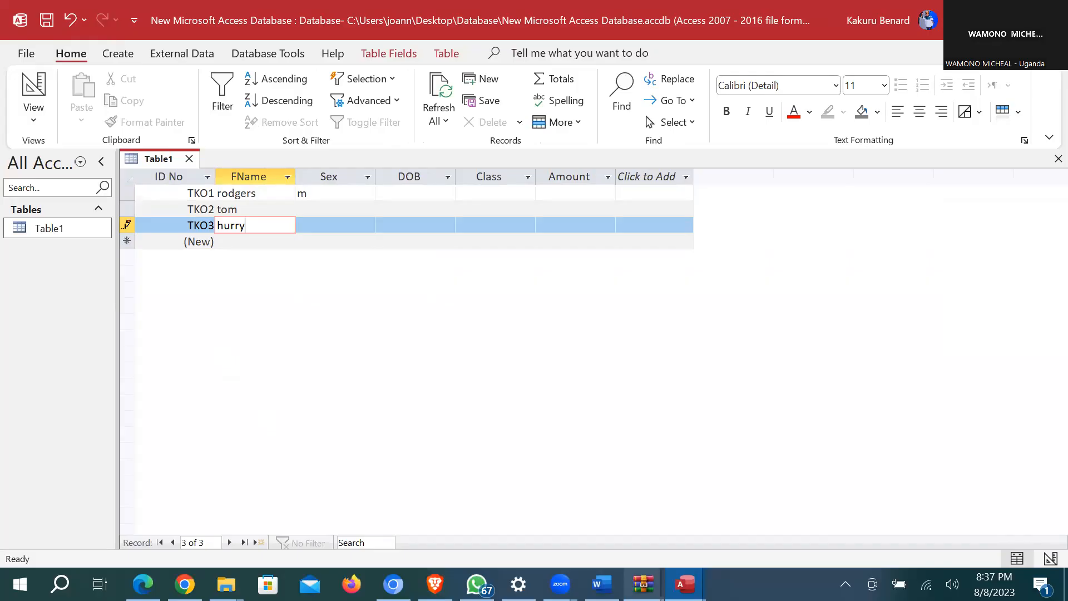
{"action": "mouse_move", "coordinate": [644, 584]}
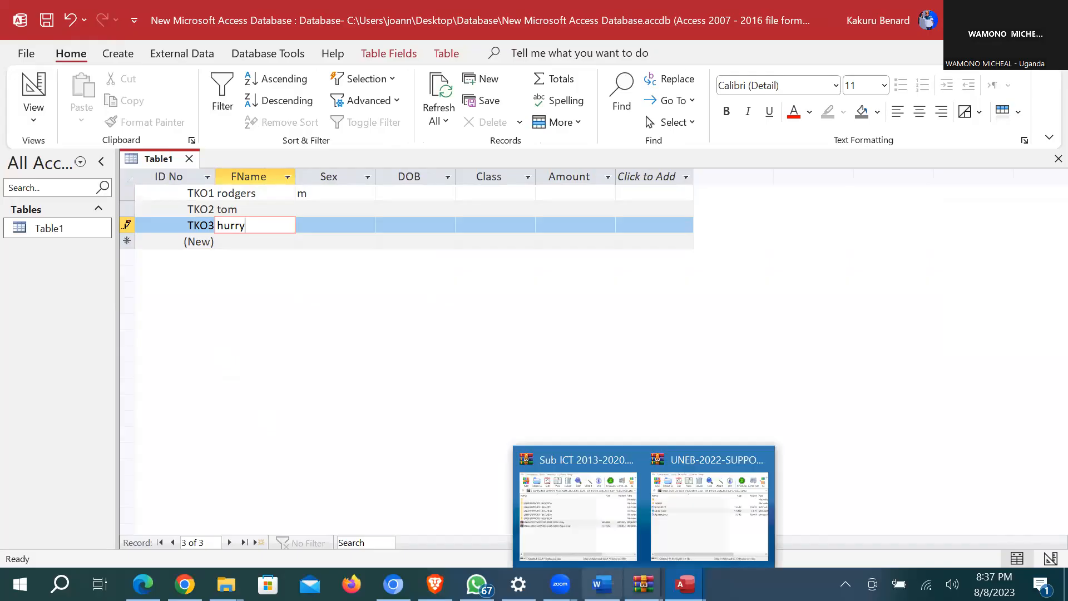
Step: Open Library.xlsx from the Database folder, close it, and return to Access
{"action": "left_click", "coordinate": [601, 584]}
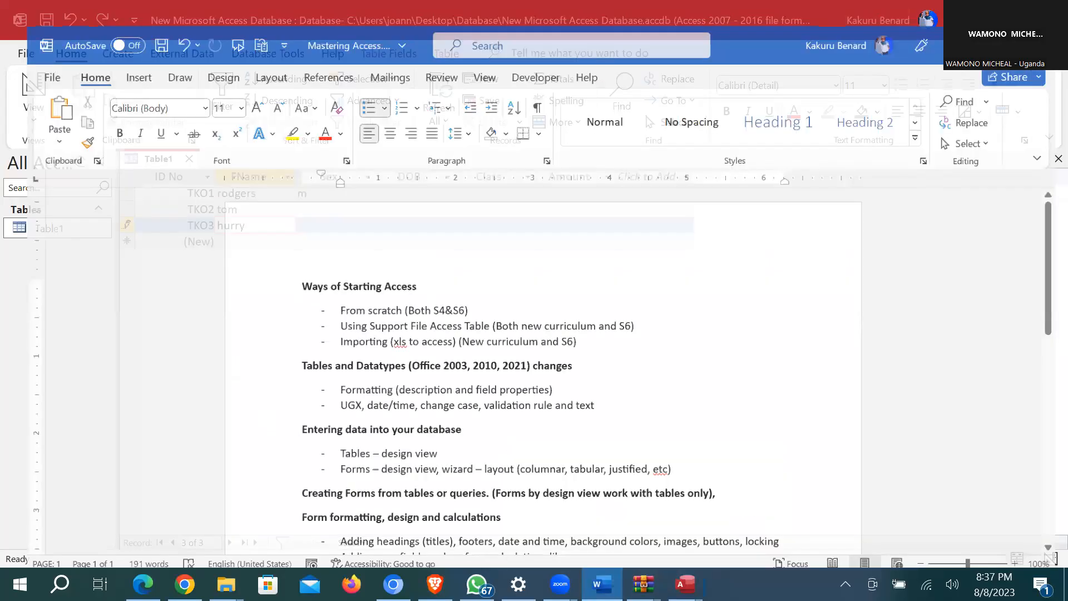
{"action": "left_click", "coordinate": [602, 583]}
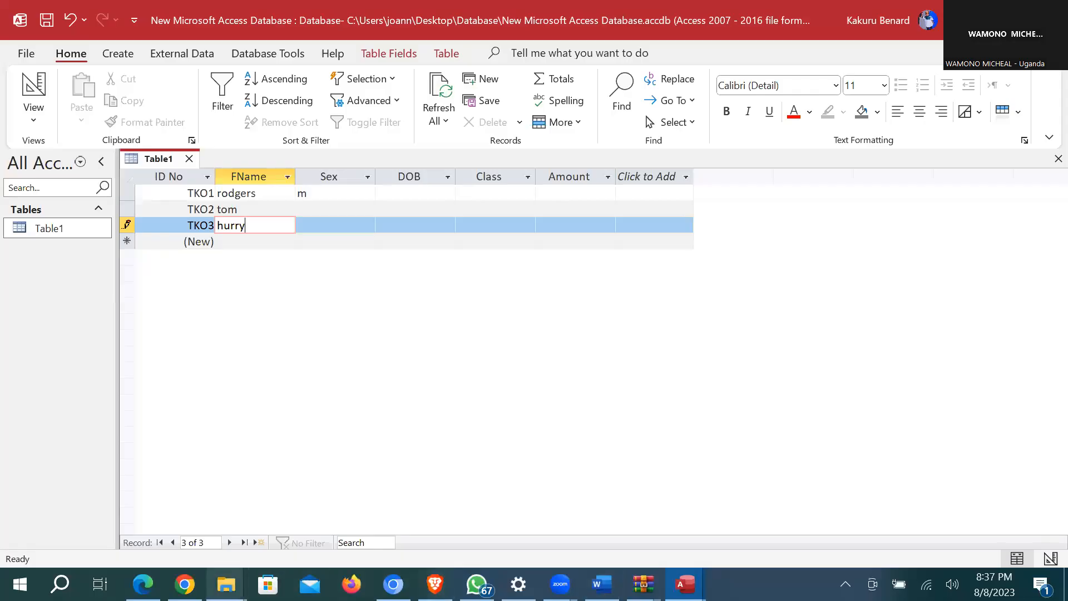
{"action": "left_click", "coordinate": [226, 584]}
{"action": "left_click", "coordinate": [249, 518]}
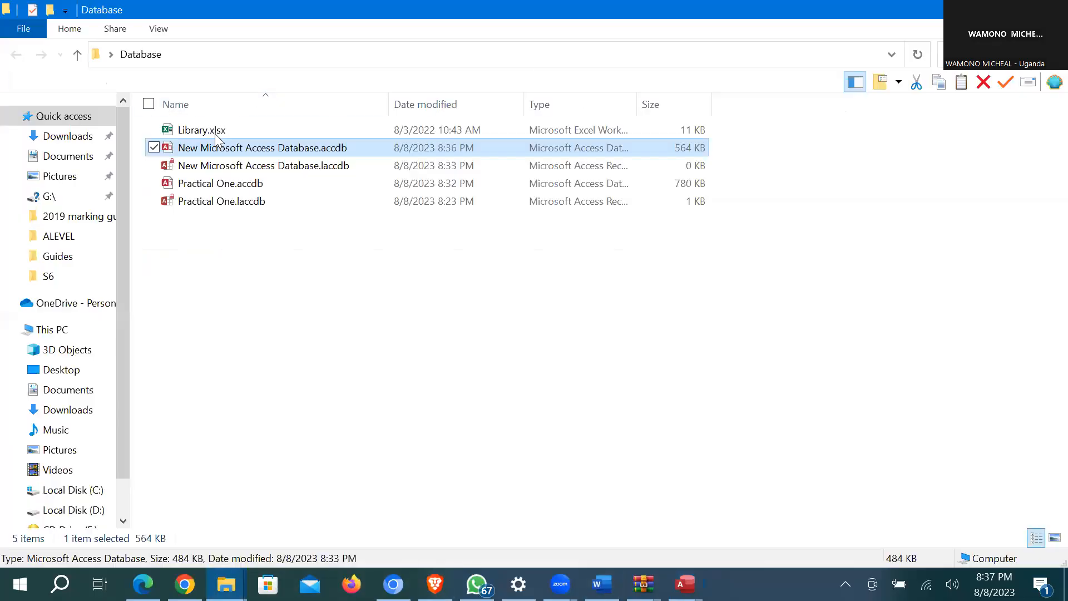
{"action": "double_click", "coordinate": [215, 132]}
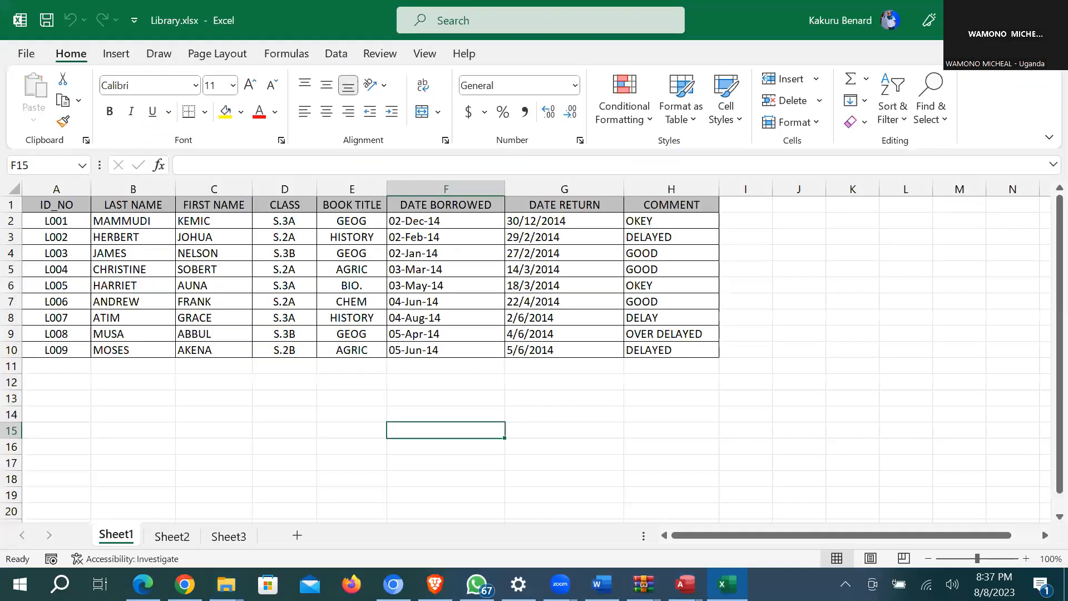
{"action": "key", "text": "alt+F4"}
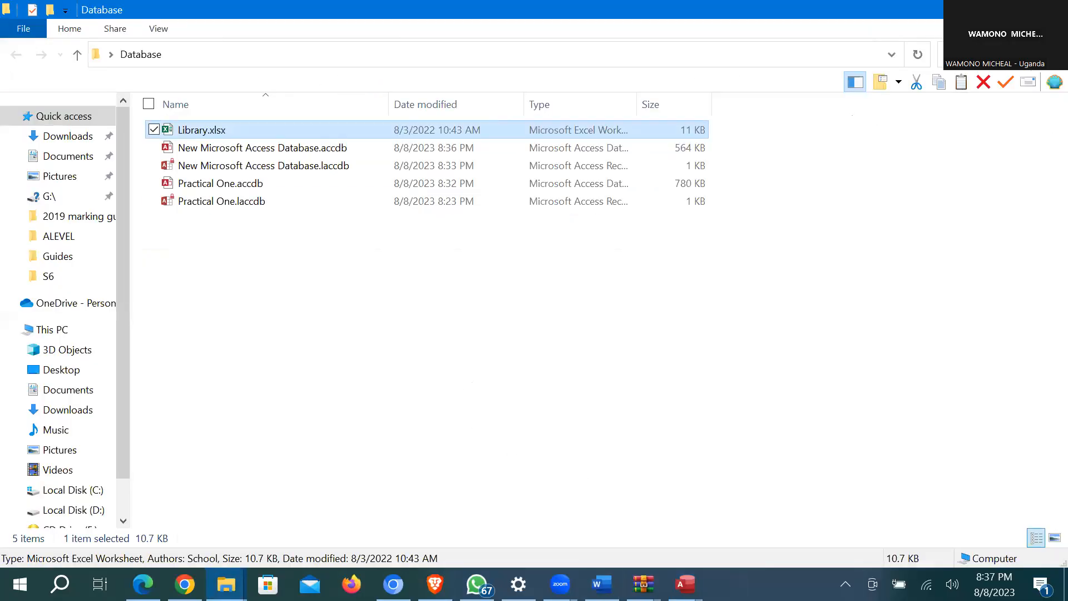
{"action": "left_click", "coordinate": [686, 584]}
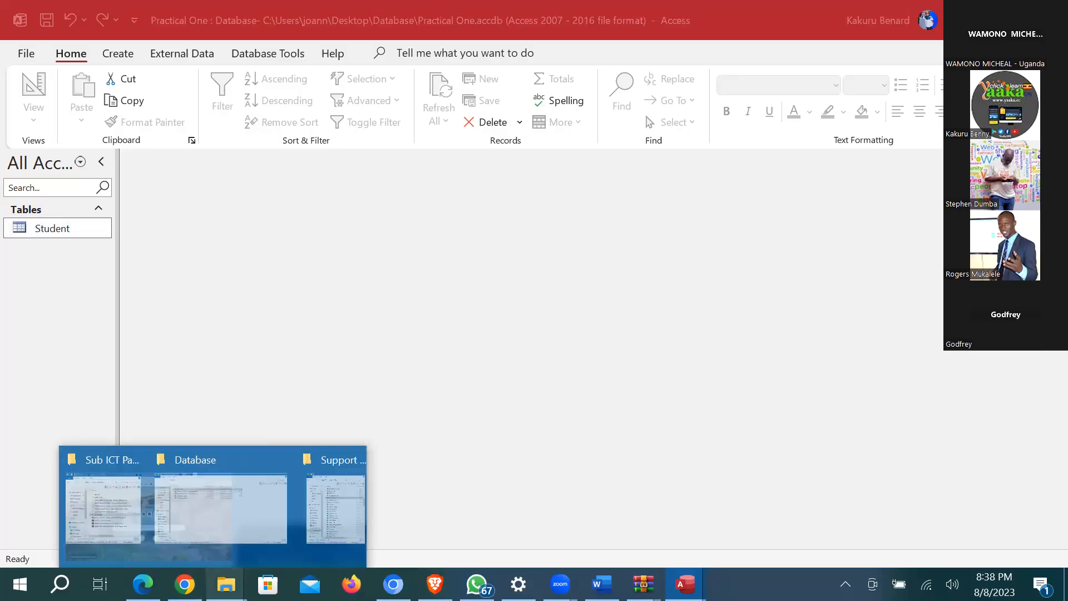
Step: Switch to the Practical One database and open the Student table
{"action": "mouse_move", "coordinate": [685, 584]}
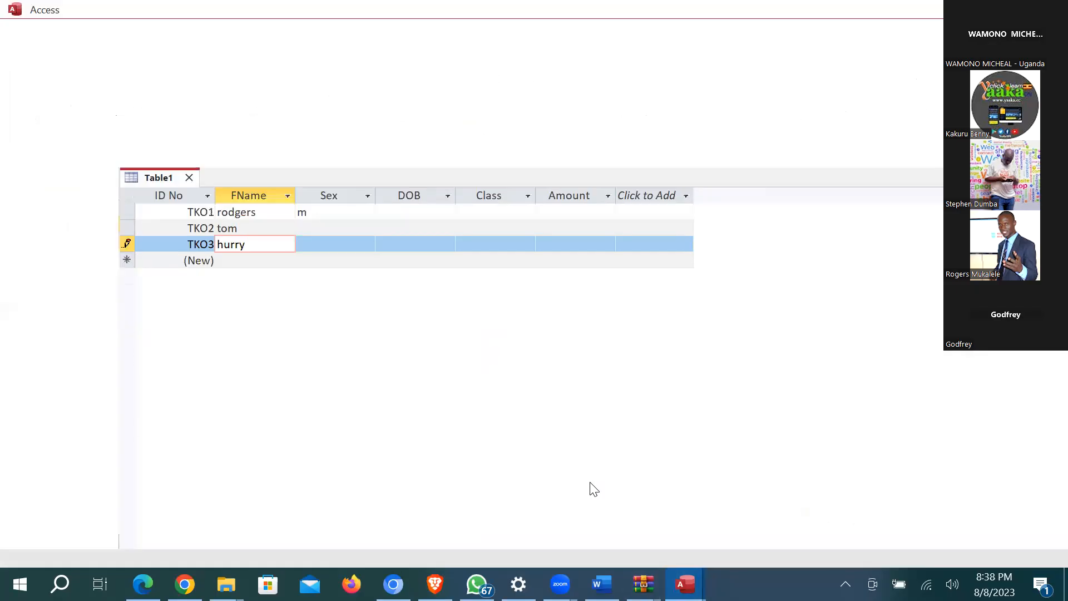
{"action": "left_click", "coordinate": [592, 489]}
{"action": "double_click", "coordinate": [73, 233]}
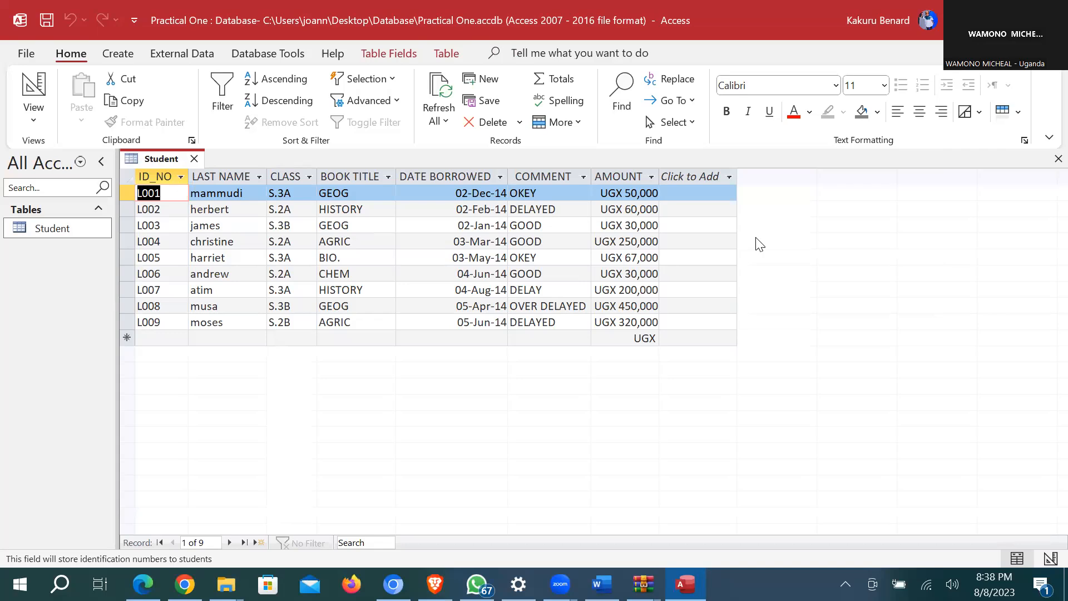
Step: Close the Student table and duplicate it, with its data, as Copy Of Student
{"action": "left_click", "coordinate": [1057, 159]}
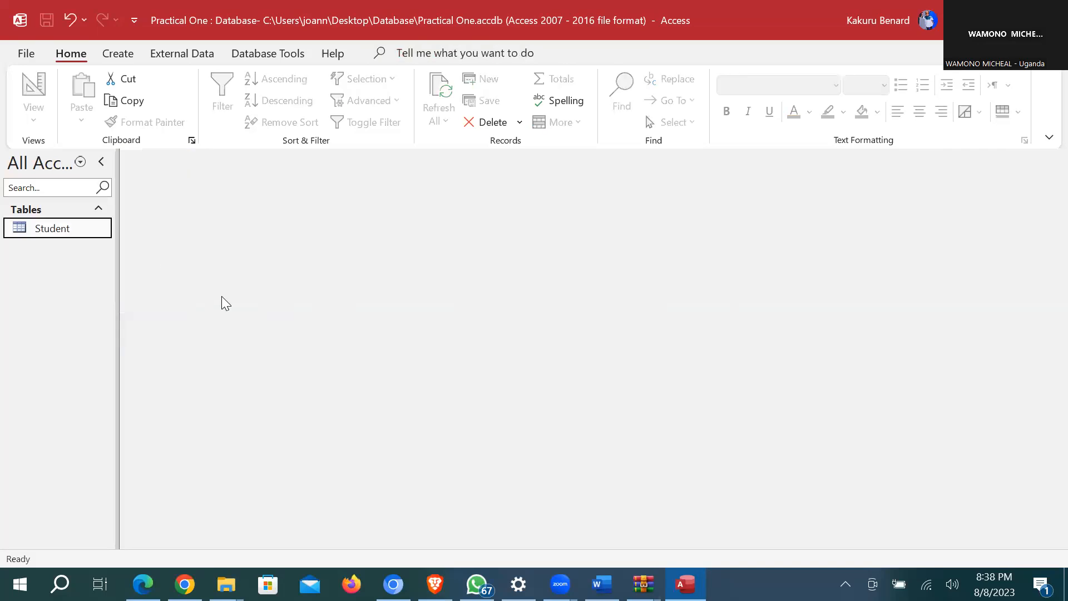
{"action": "right_click", "coordinate": [56, 234]}
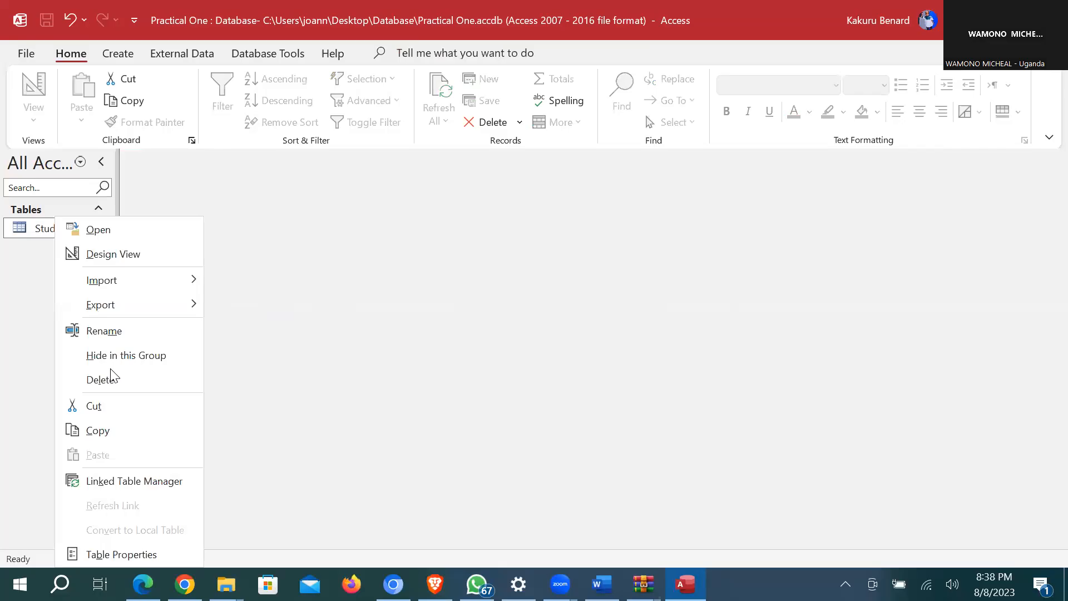
{"action": "left_click", "coordinate": [111, 432]}
{"action": "key", "text": "ctrl+v"}
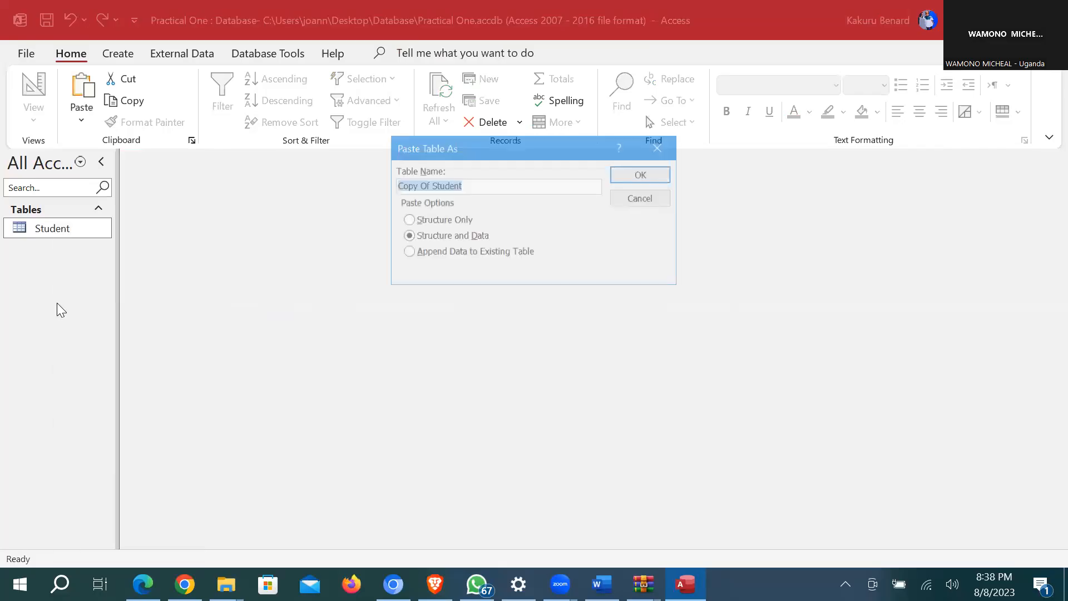
{"action": "left_click", "coordinate": [627, 175]}
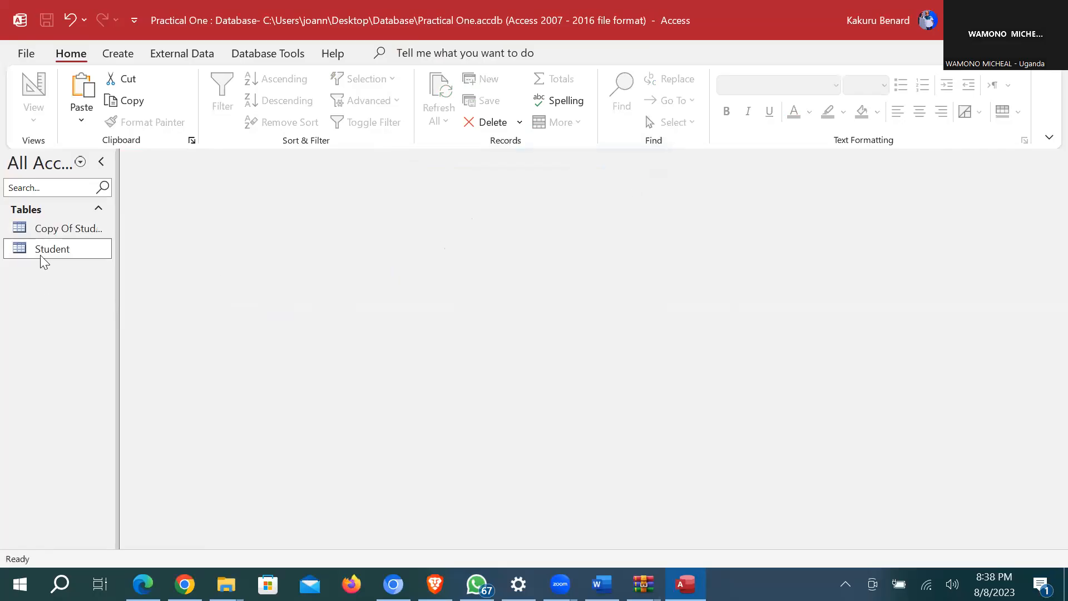
Step: Open Copy Of Student and delete records L001 through L004
{"action": "double_click", "coordinate": [71, 230]}
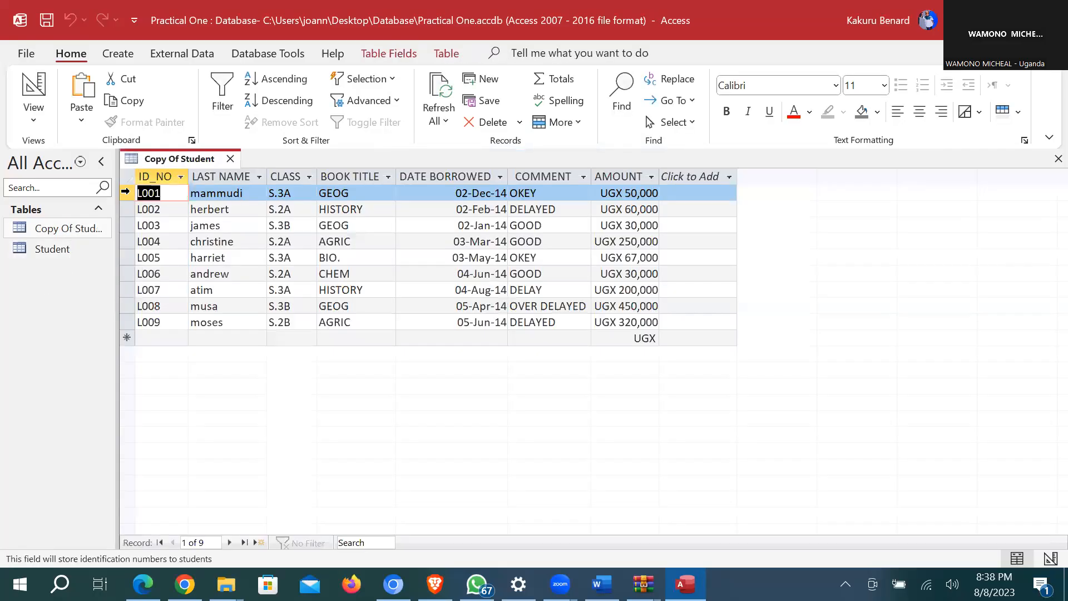
{"action": "left_click_drag", "start_coordinate": [127, 195], "coordinate": [127, 323]}
{"action": "right_click", "coordinate": [126, 196]}
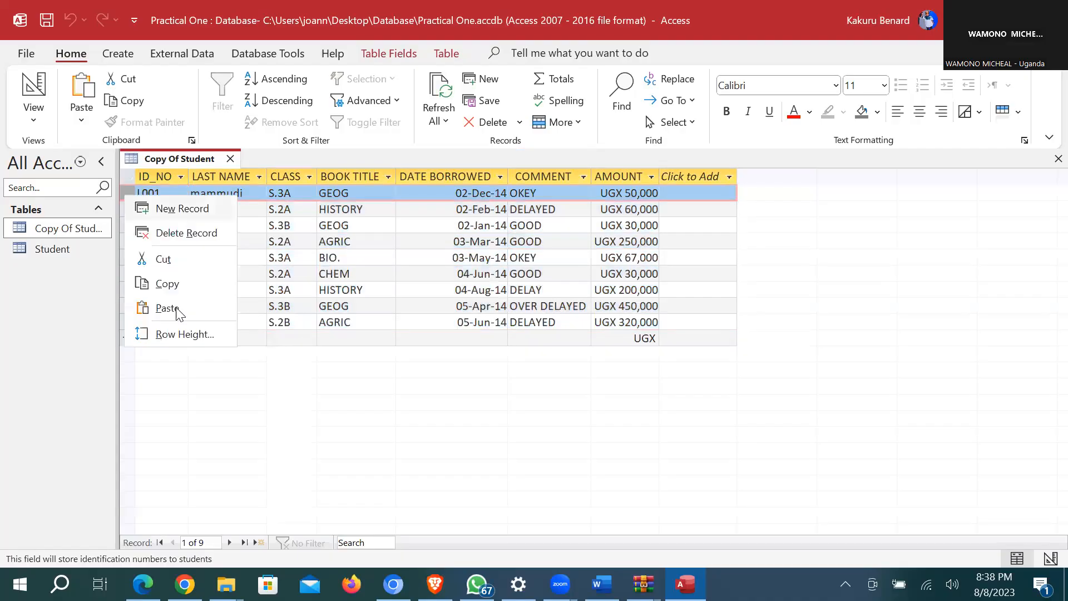
{"action": "left_click", "coordinate": [182, 234]}
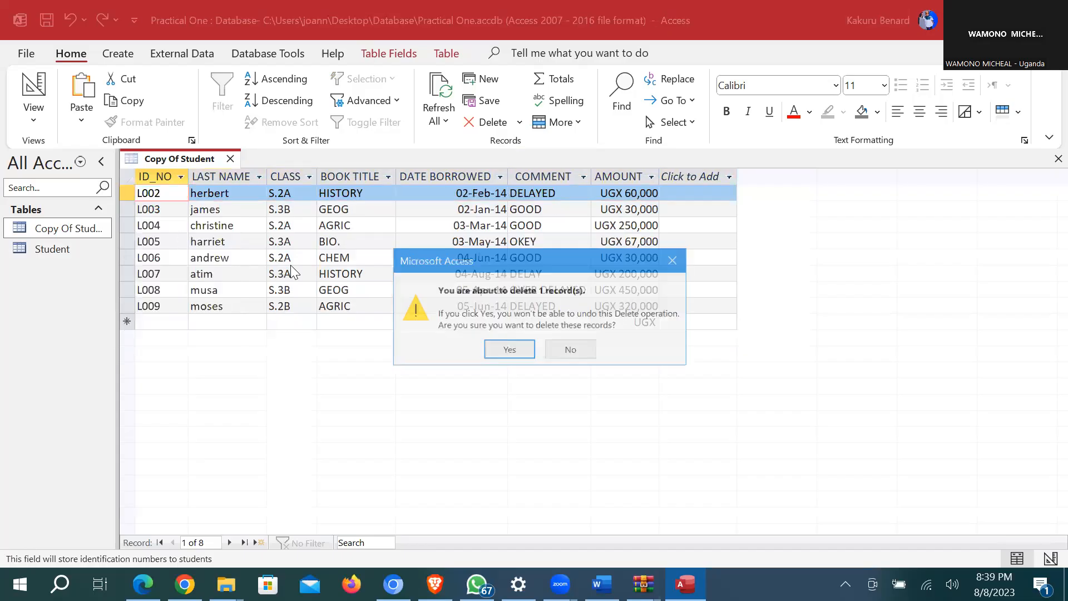
{"action": "left_click", "coordinate": [507, 349]}
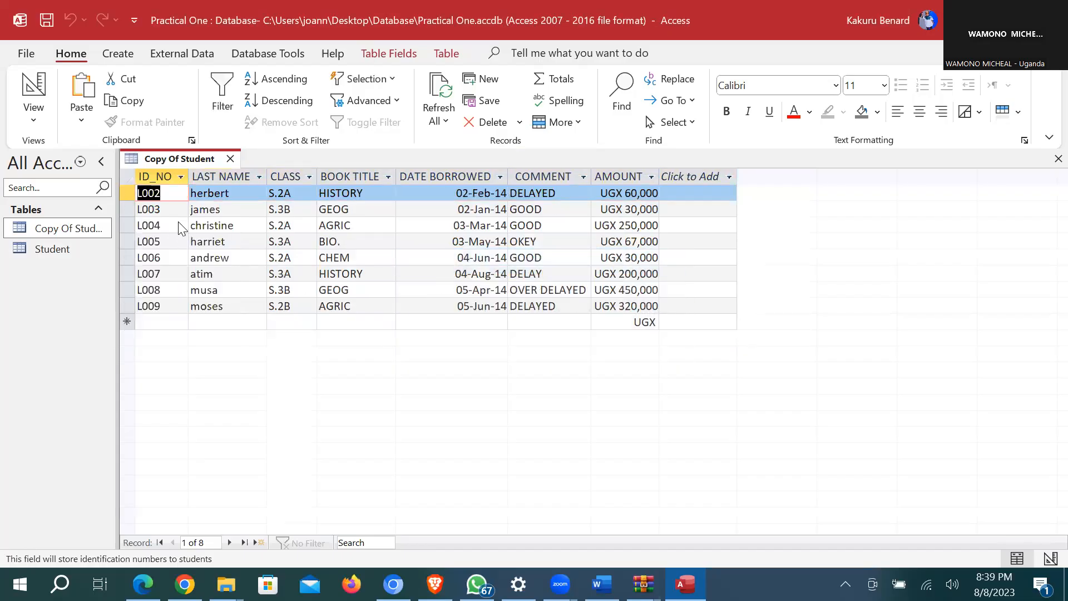
{"action": "right_click", "coordinate": [128, 199]}
{"action": "left_click", "coordinate": [188, 234]}
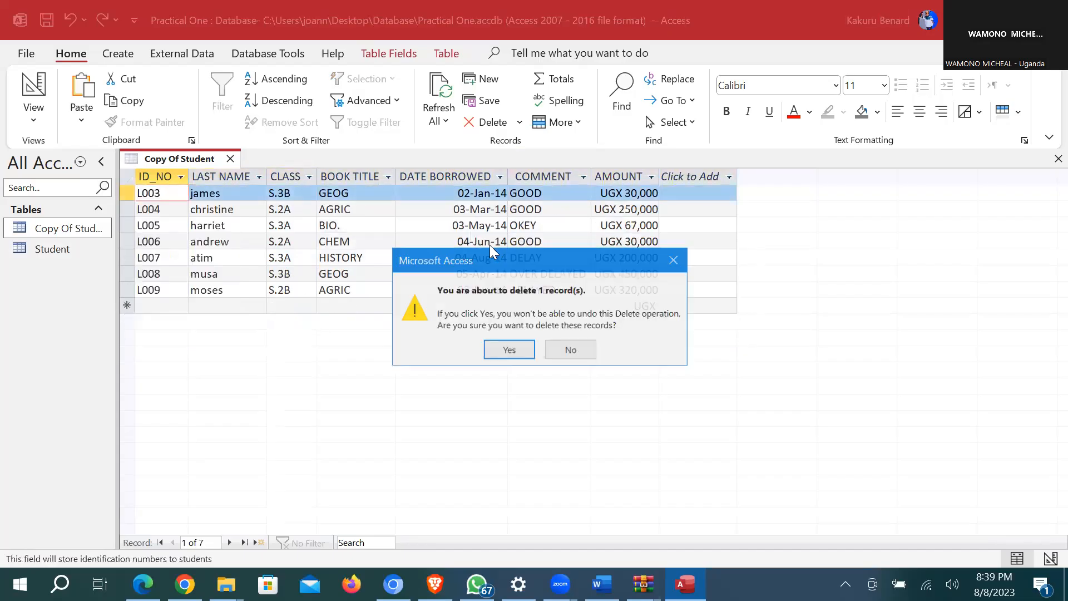
{"action": "left_click", "coordinate": [509, 349]}
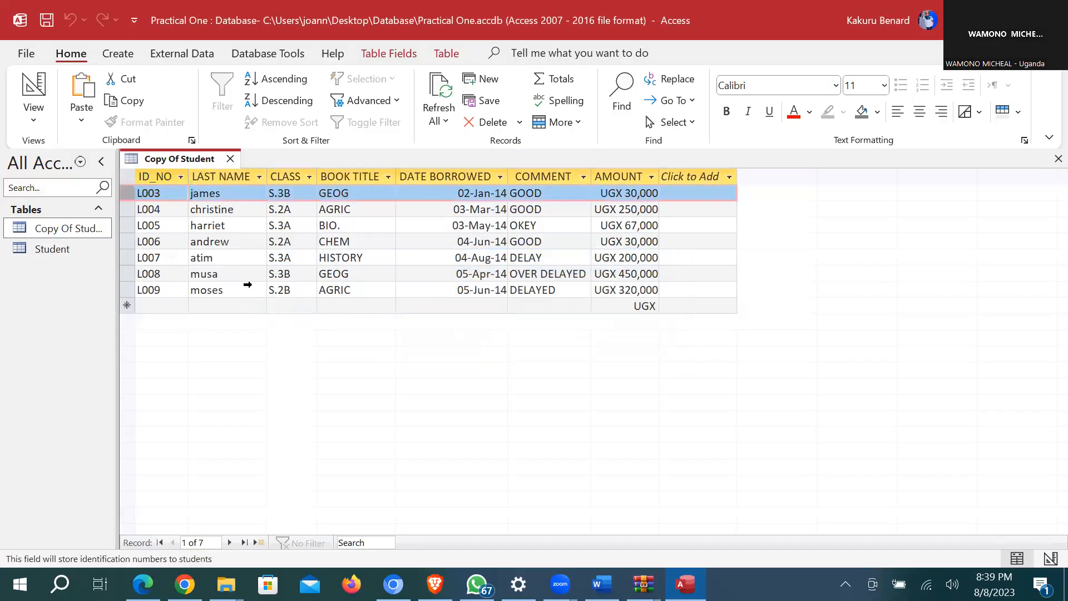
{"action": "right_click", "coordinate": [127, 194]}
{"action": "left_click", "coordinate": [188, 229]}
{"action": "key", "text": "Return"}
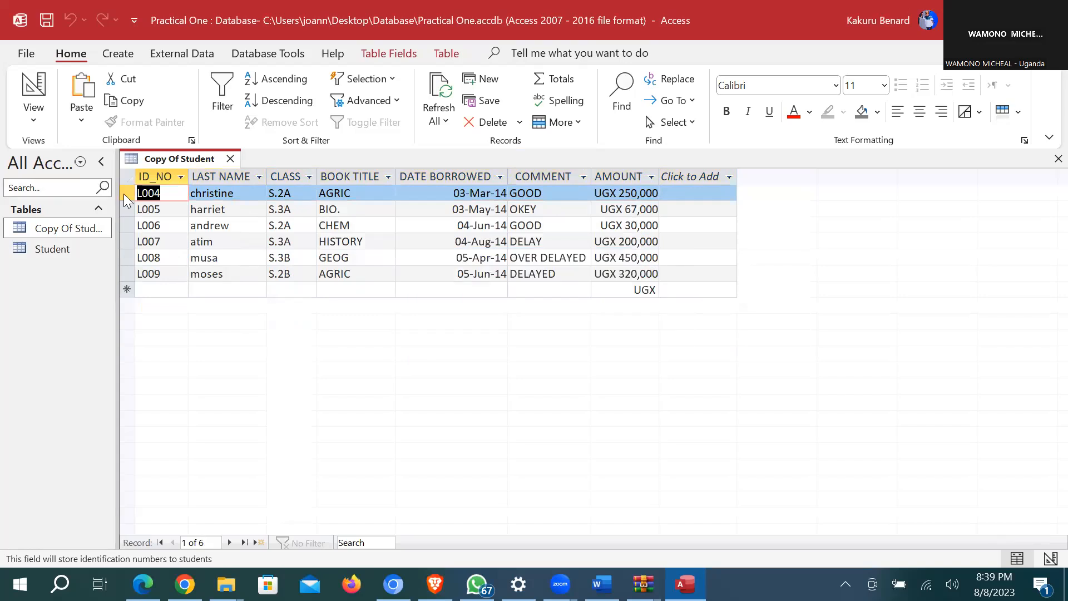
{"action": "right_click", "coordinate": [127, 195]}
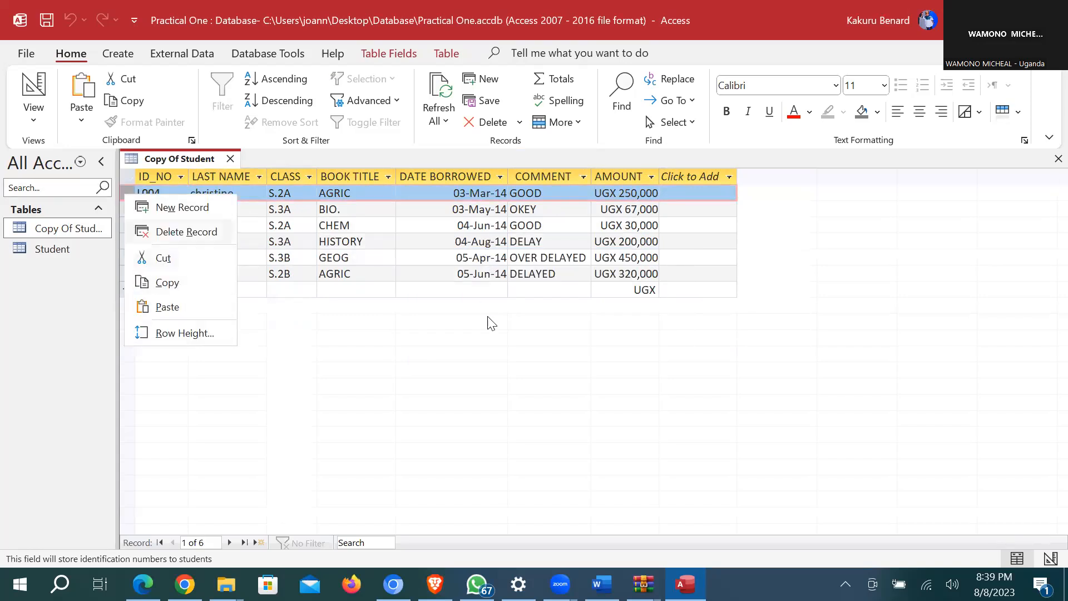
{"action": "left_click", "coordinate": [187, 231]}
{"action": "key", "text": "Return"}
Step: Delete the remaining records L005 through L009 and close the emptied table
{"action": "right_click", "coordinate": [127, 193]}
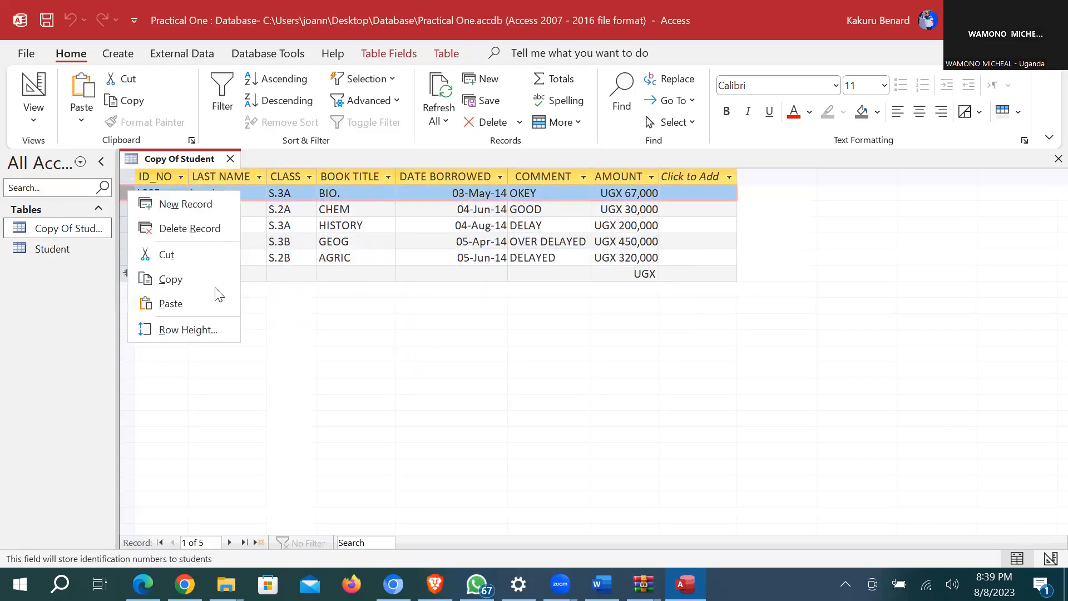
{"action": "left_click", "coordinate": [190, 230]}
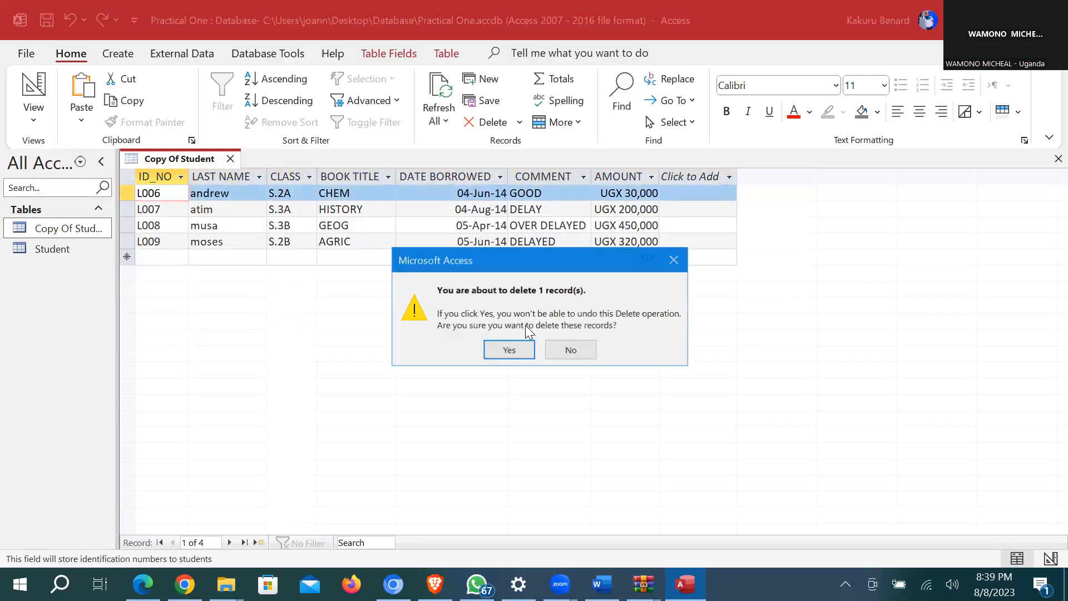
{"action": "left_click", "coordinate": [514, 356]}
{"action": "right_click", "coordinate": [125, 193]}
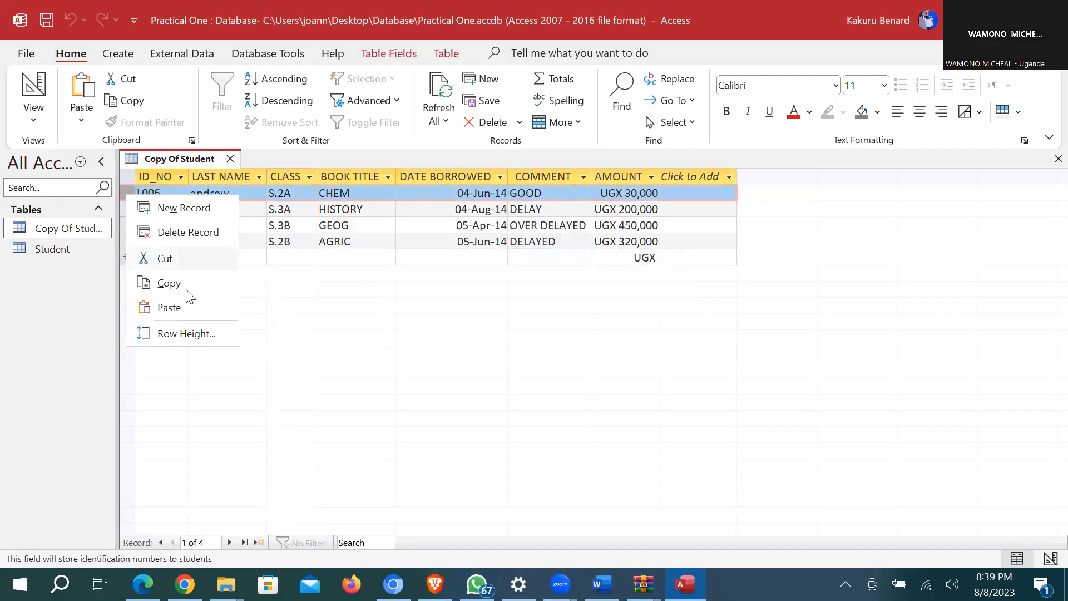
{"action": "left_click", "coordinate": [188, 232]}
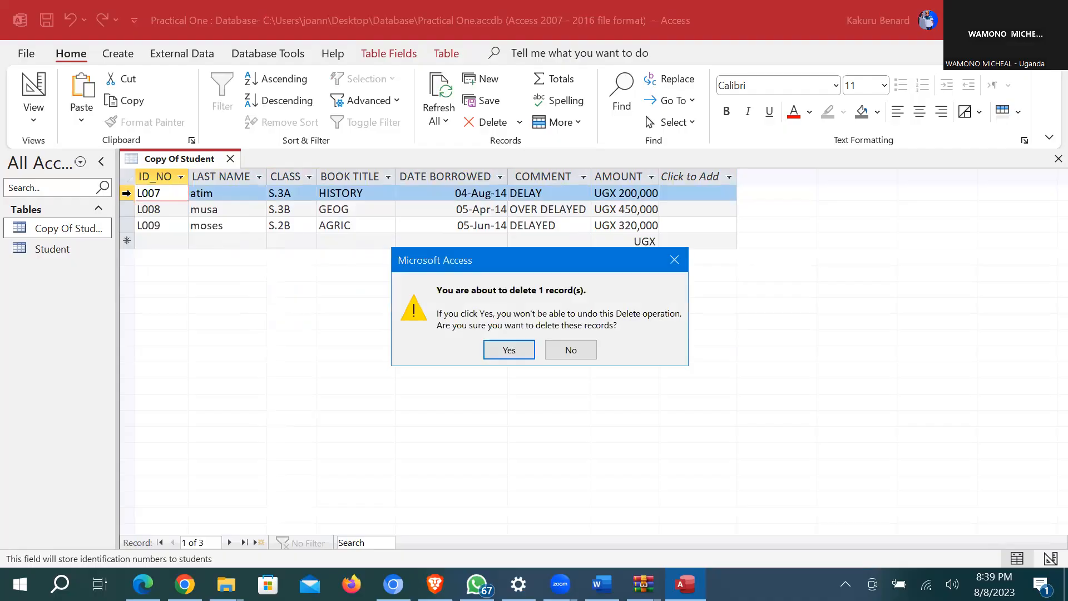
{"action": "key", "text": "Return"}
{"action": "right_click", "coordinate": [127, 195]}
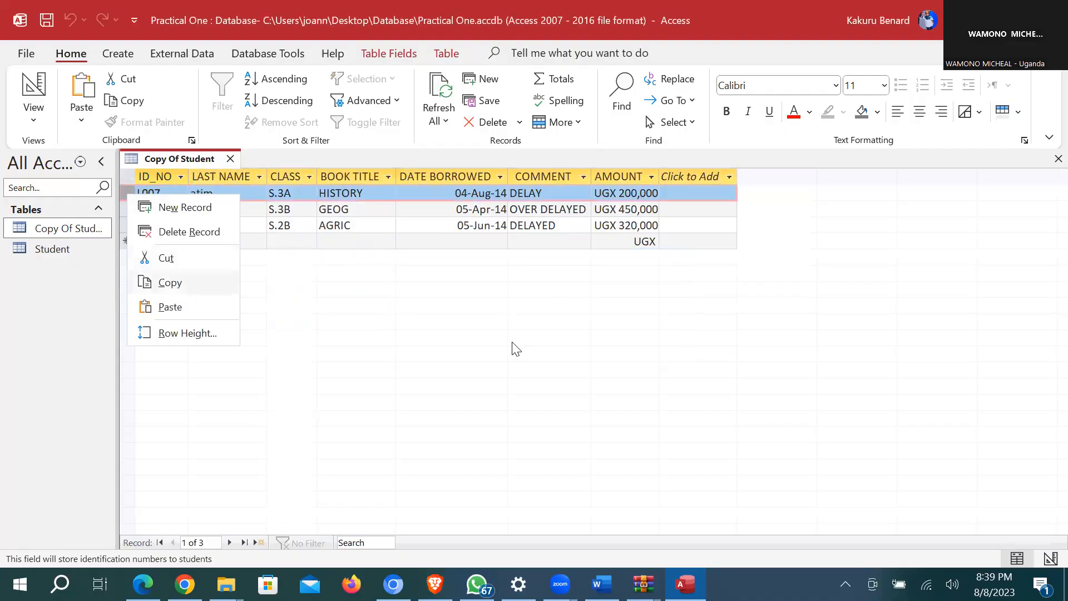
{"action": "left_click", "coordinate": [147, 239]}
{"action": "key", "text": "Return"}
{"action": "right_click", "coordinate": [129, 195]}
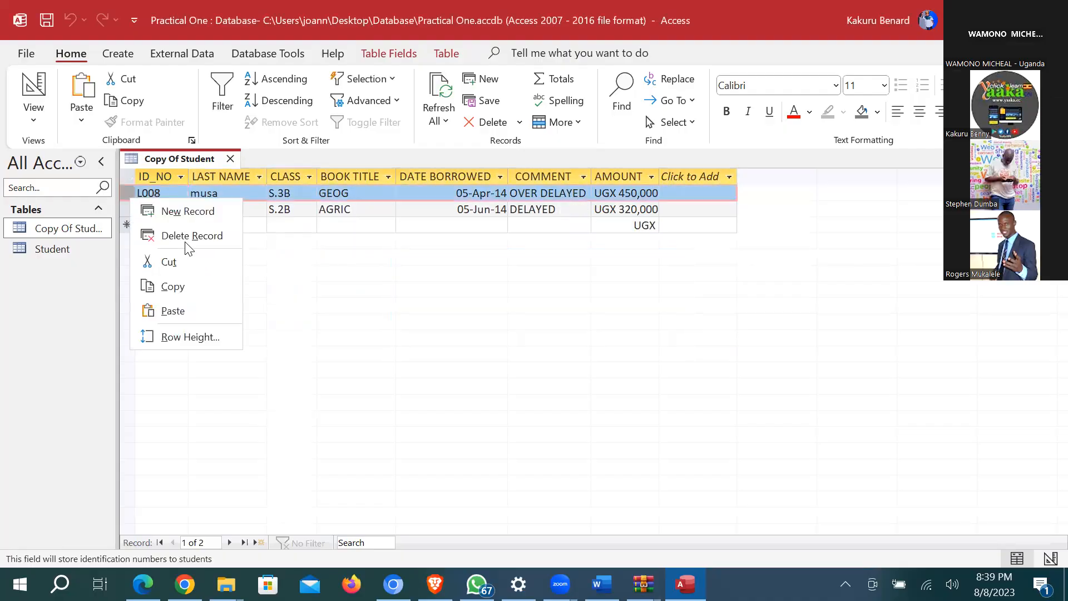
{"action": "left_click", "coordinate": [179, 235]}
{"action": "key", "text": "Return"}
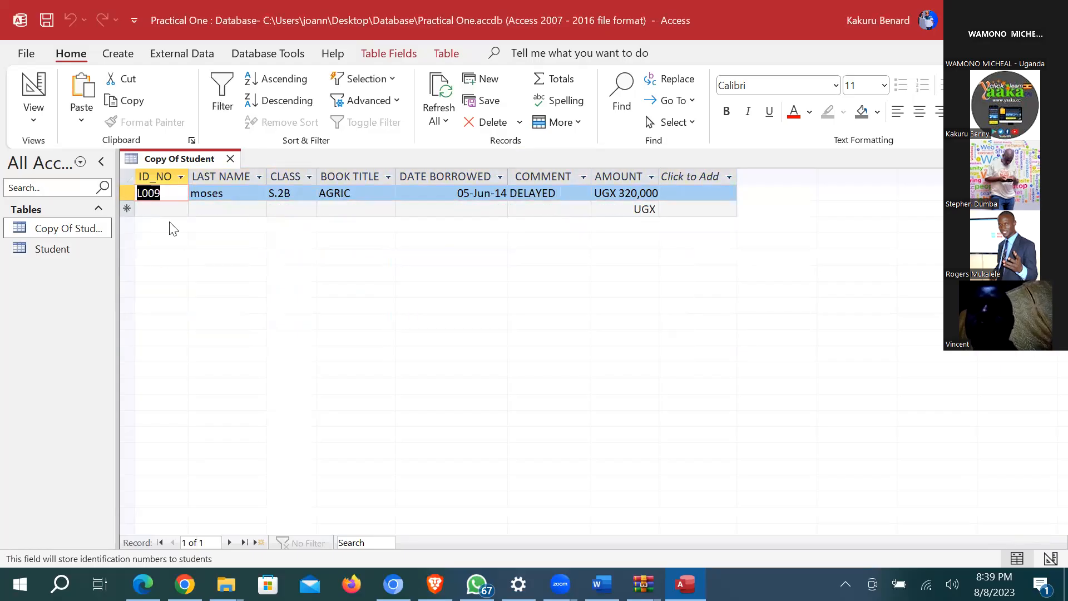
{"action": "key", "text": "shift+F10"}
{"action": "left_click", "coordinate": [200, 236]}
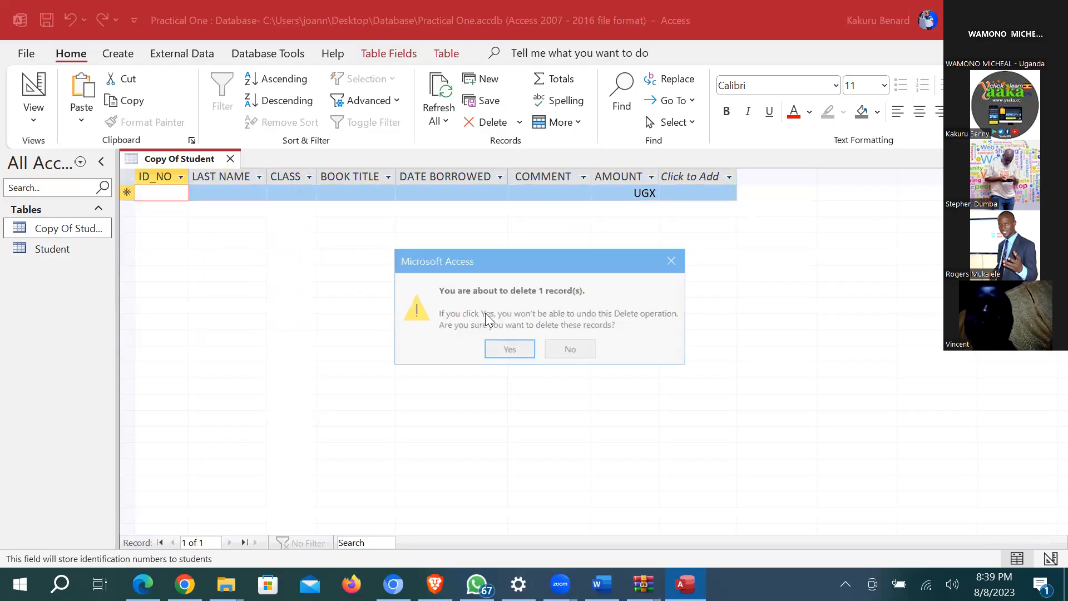
{"action": "left_click", "coordinate": [505, 345]}
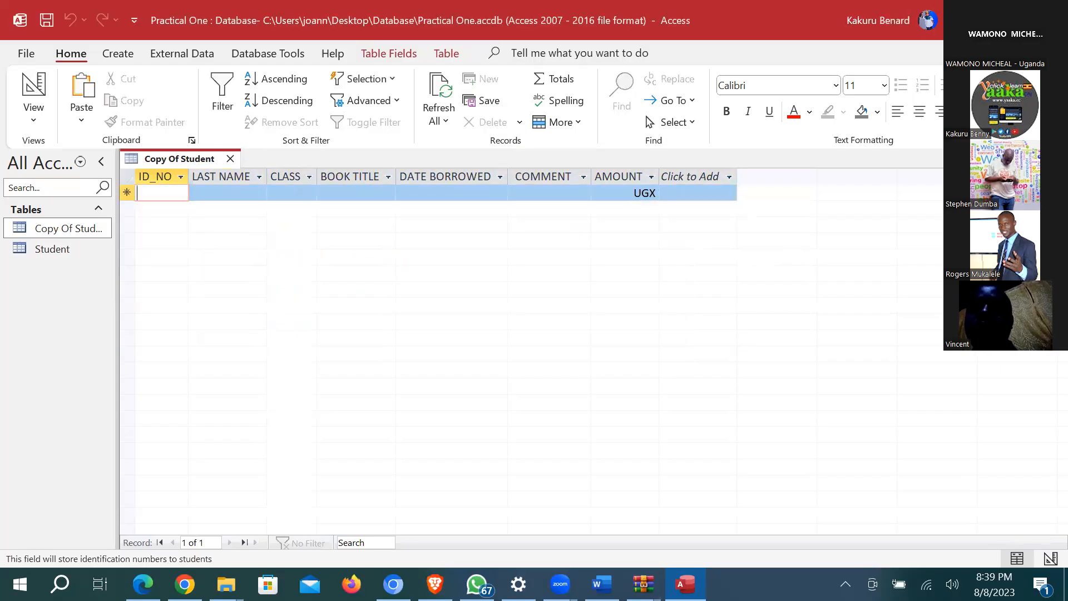
{"action": "key", "text": "ctrl+w"}
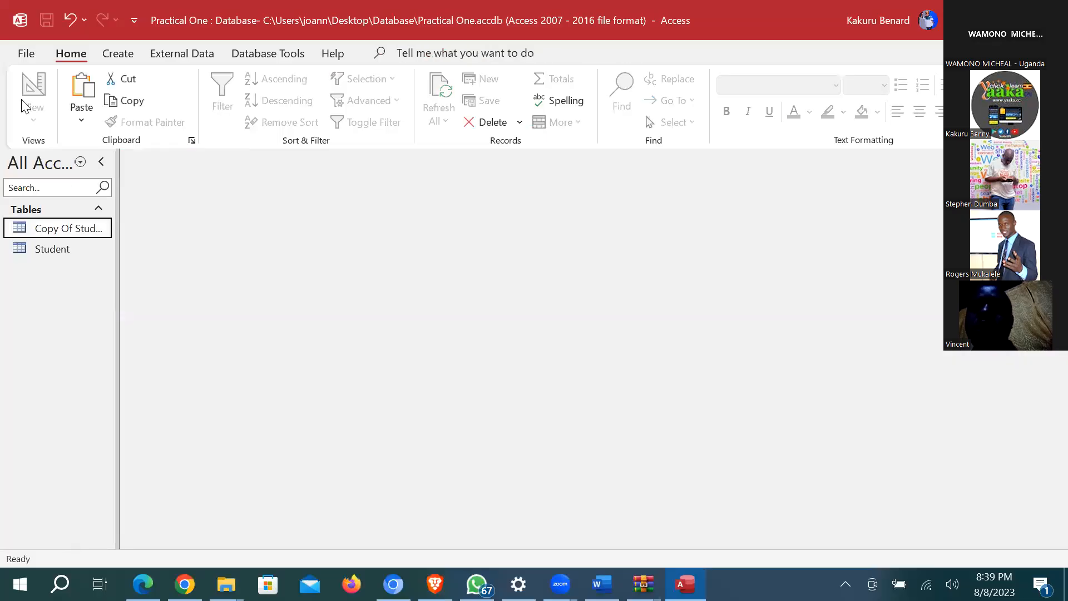
Step: Review the Copy Of Student fields in Design View, close it, and go to the Create tab
{"action": "double_click", "coordinate": [48, 230]}
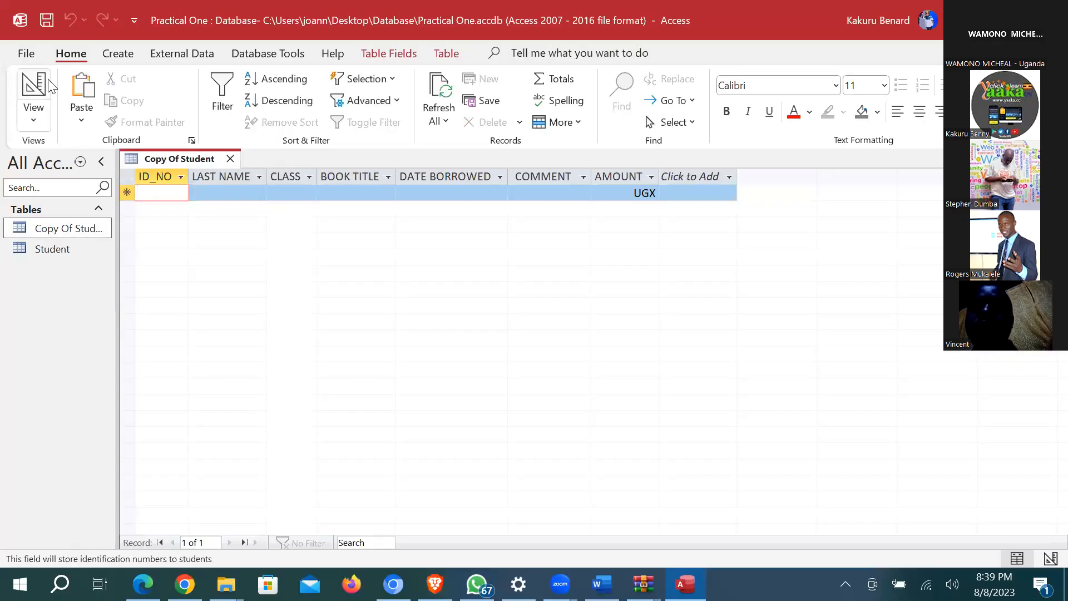
{"action": "left_click", "coordinate": [33, 94]}
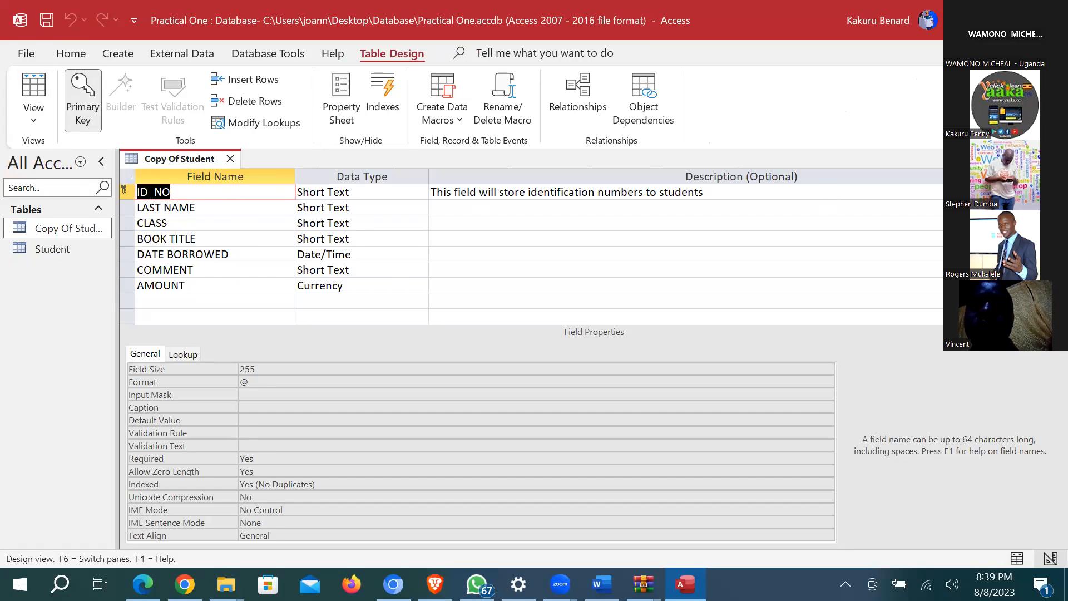
{"action": "left_click", "coordinate": [231, 159]}
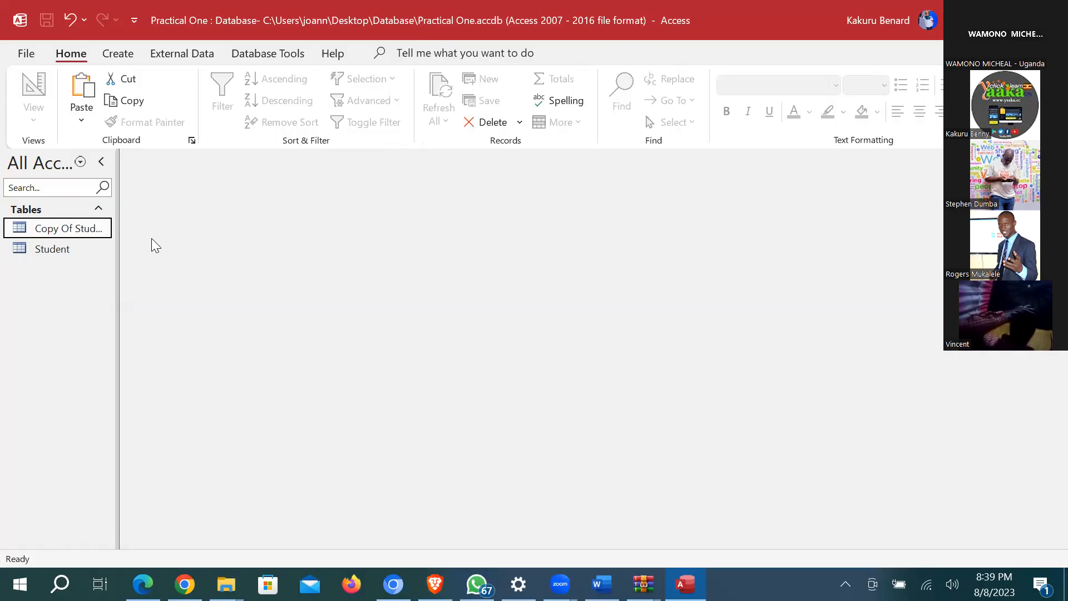
{"action": "left_click", "coordinate": [117, 54]}
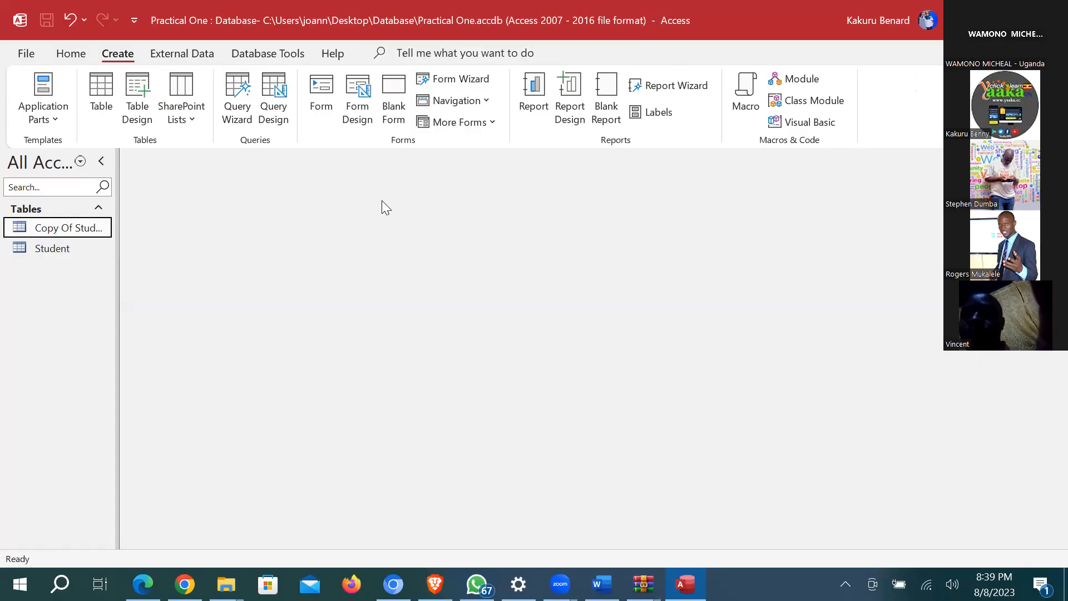
Step: Start a blank form in Design View and show the Copy Of Student field list
{"action": "left_click", "coordinate": [353, 90]}
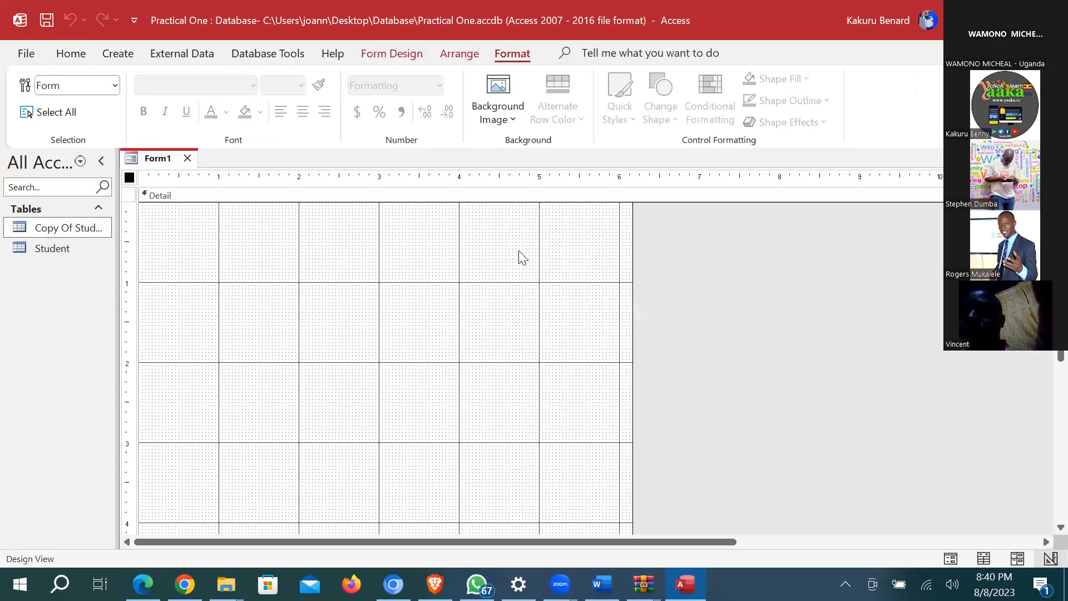
{"action": "left_click", "coordinate": [380, 56]}
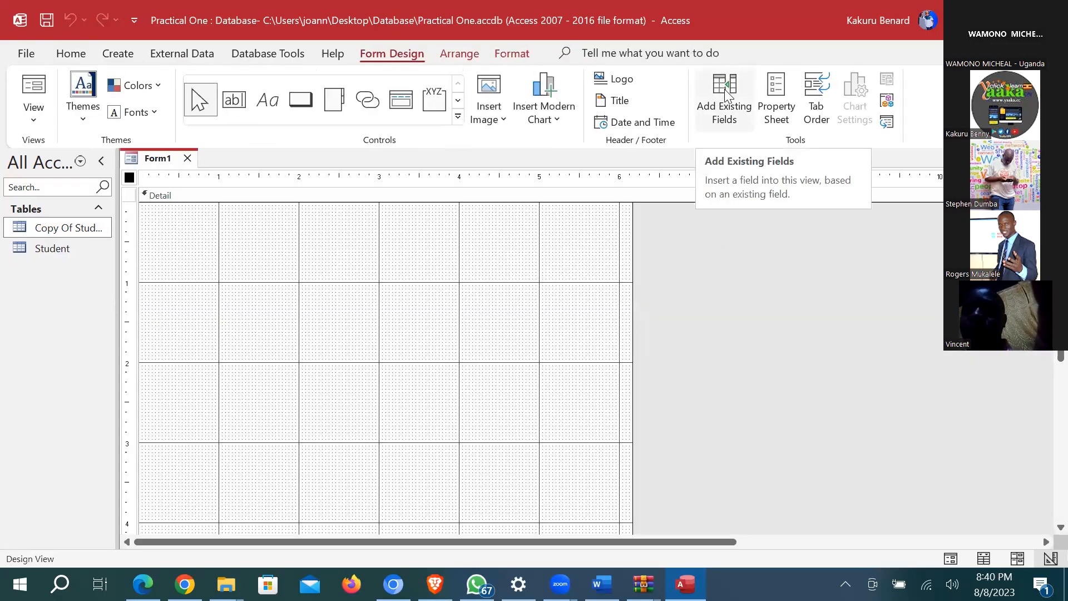
{"action": "left_click", "coordinate": [729, 92]}
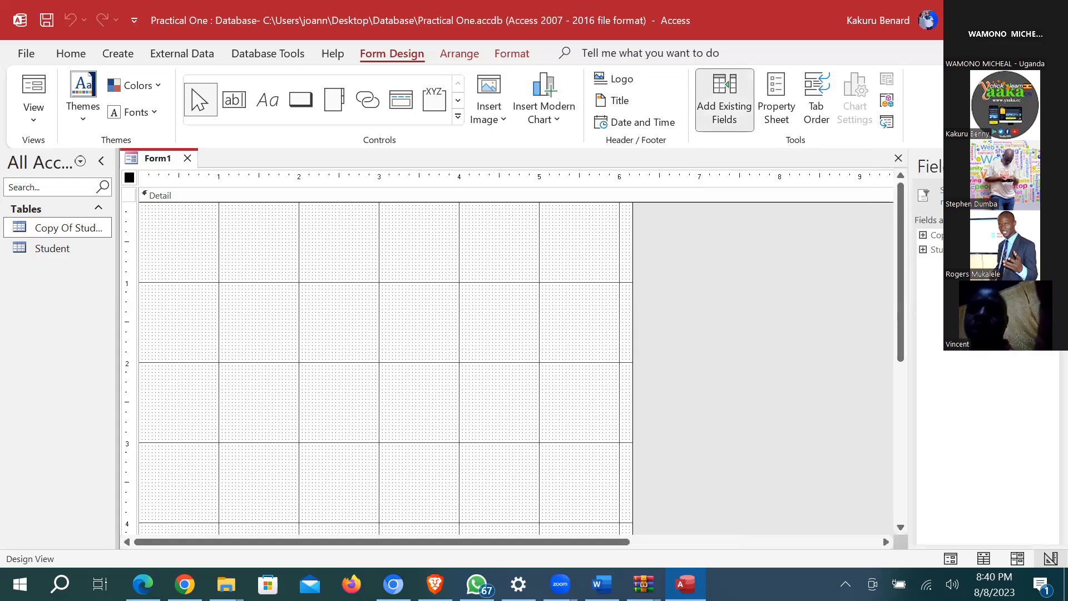
{"action": "left_click", "coordinate": [923, 235]}
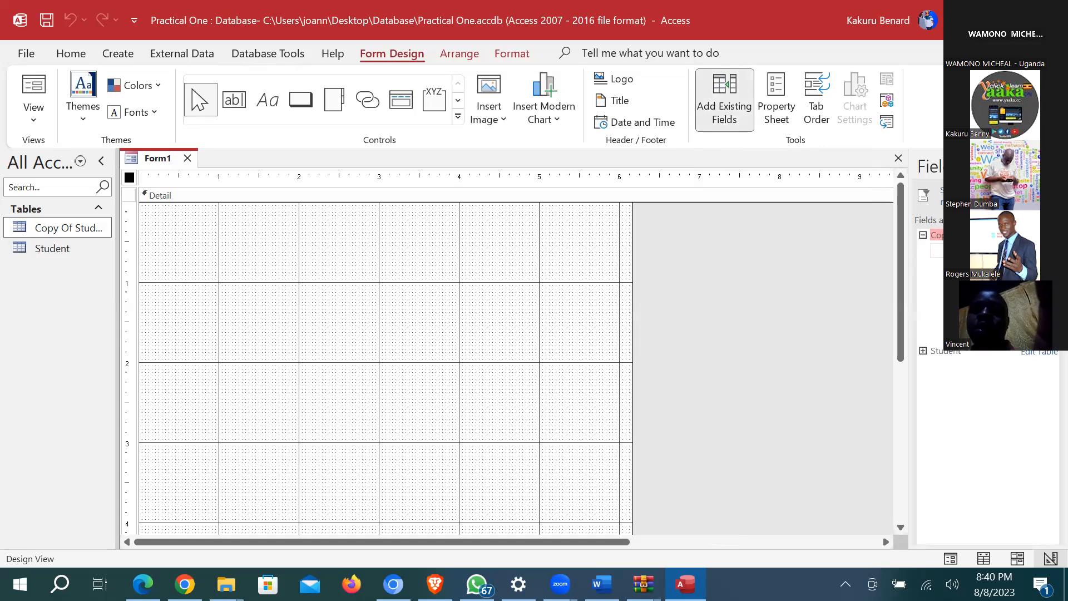
Step: Add ID_NO, LAST NAME, CLASS, BOOK TITLE, DATE BORROWED, COMMENT and AMOUNT to Form1
{"action": "double_click", "coordinate": [955, 251]}
{"action": "double_click", "coordinate": [954, 264]}
{"action": "double_click", "coordinate": [954, 279]}
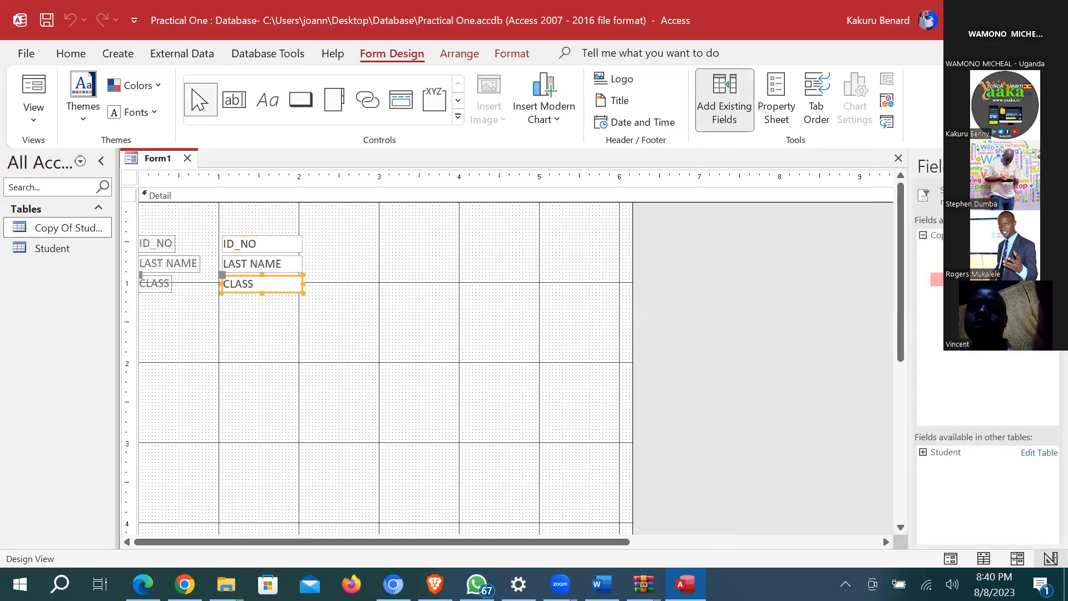
{"action": "double_click", "coordinate": [955, 294]}
{"action": "double_click", "coordinate": [955, 308]}
{"action": "double_click", "coordinate": [978, 323]}
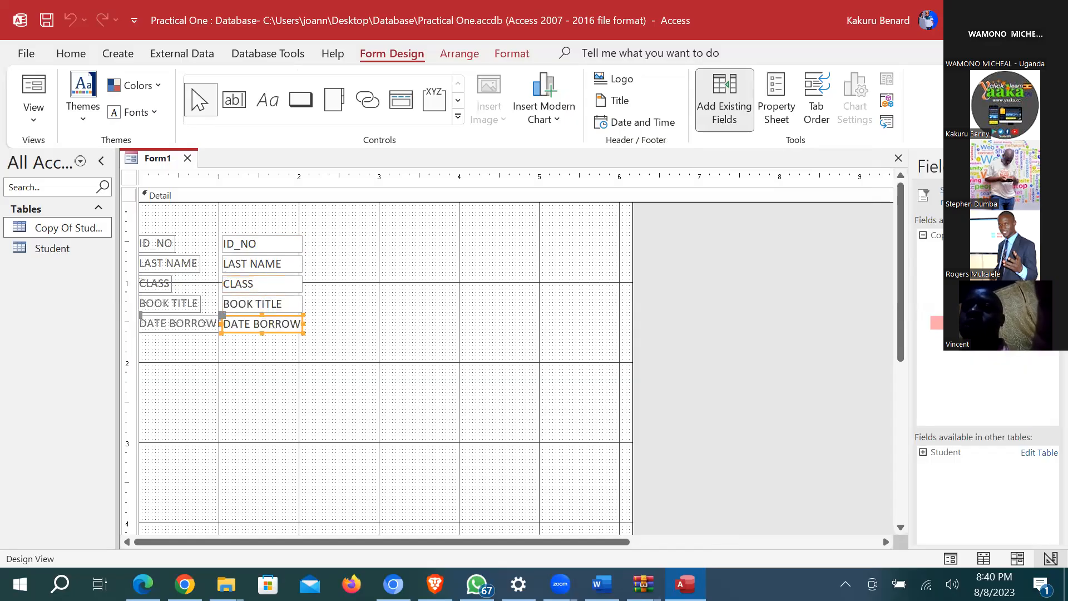
{"action": "double_click", "coordinate": [978, 337]}
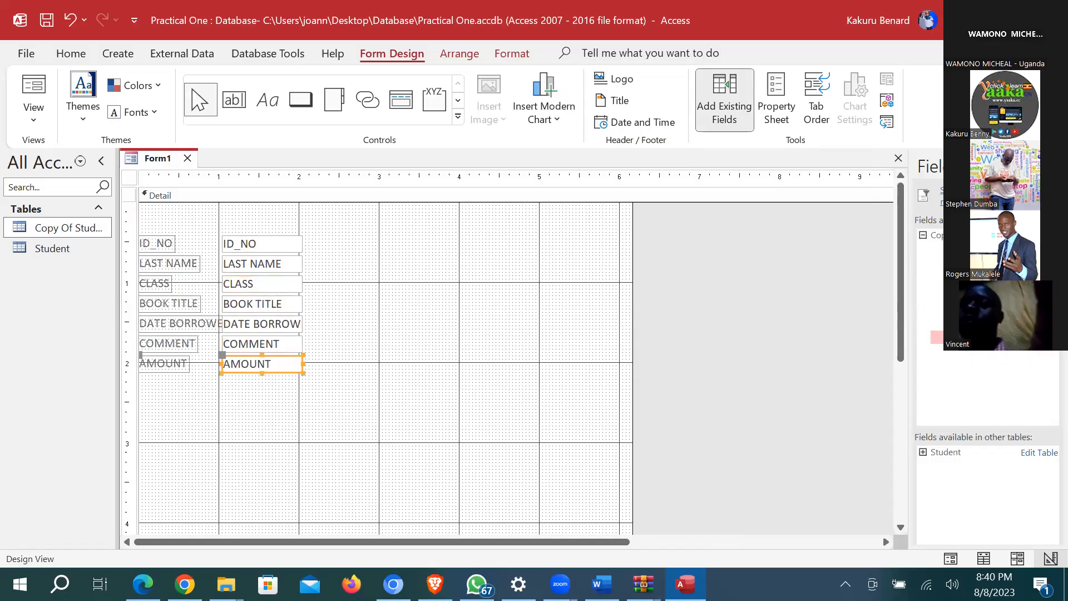
{"action": "left_click", "coordinate": [1050, 166]}
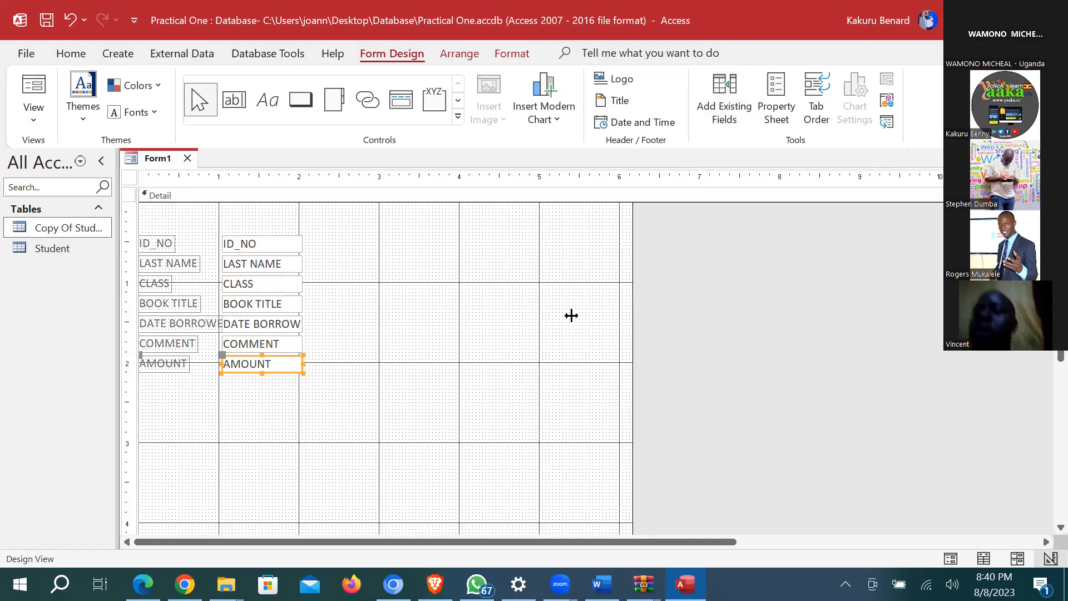
Step: Switch Form1 to Form View and enter ID004 as the ID_NO
{"action": "left_click", "coordinate": [33, 118]}
{"action": "left_click", "coordinate": [89, 157]}
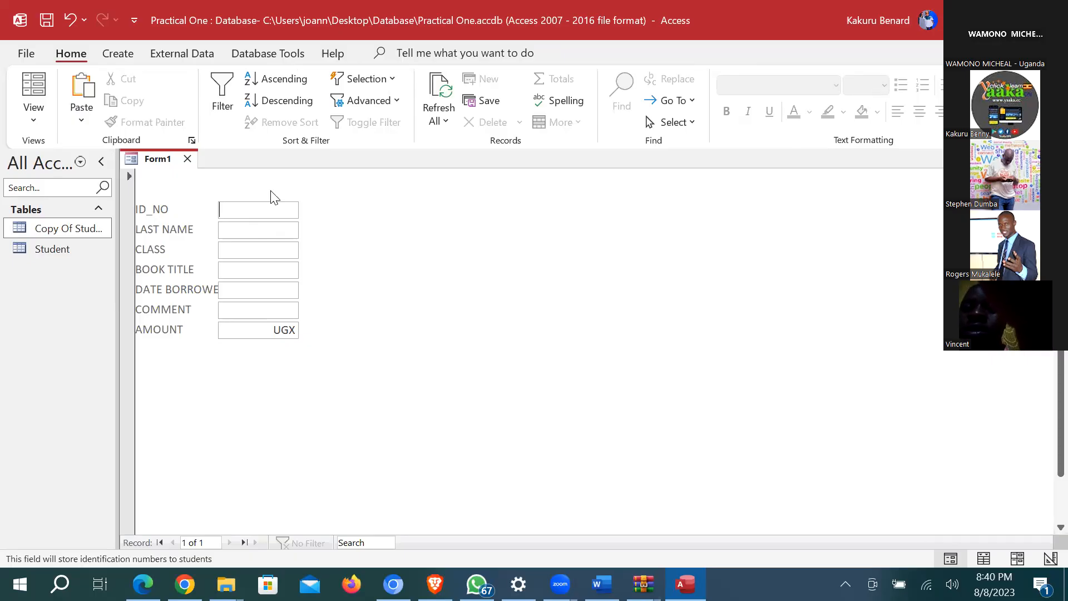
{"action": "type", "text": "ID004"}
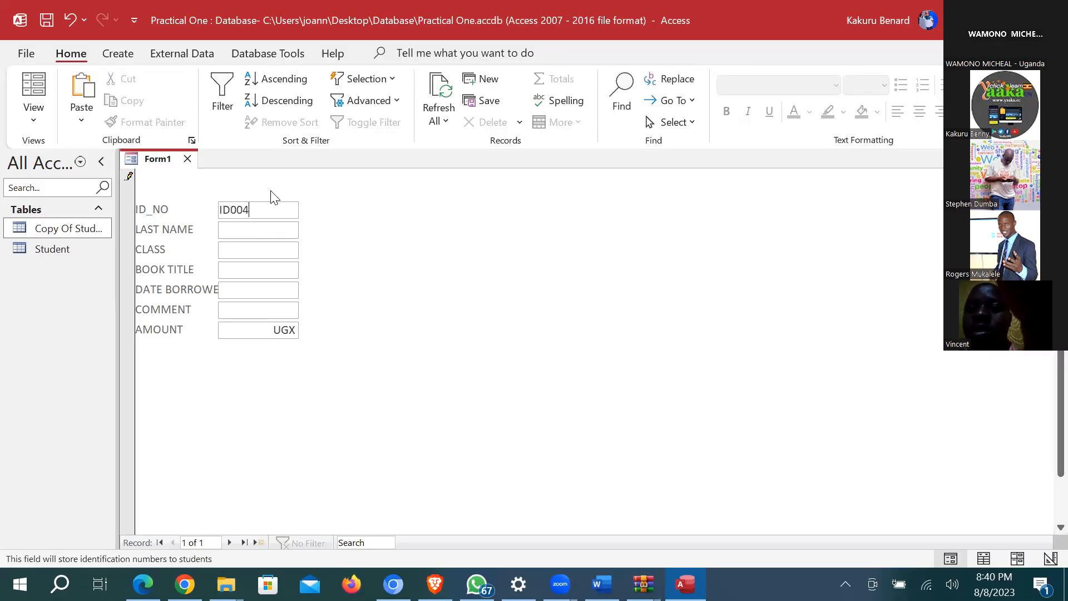
Step: Enter the student's last name, class s.4, book Good, date 23/07/2022 and comment 'To be returned'
{"action": "left_click", "coordinate": [244, 232]}
{"action": "type", "text": "tom"}
{"action": "left_click", "coordinate": [269, 253]}
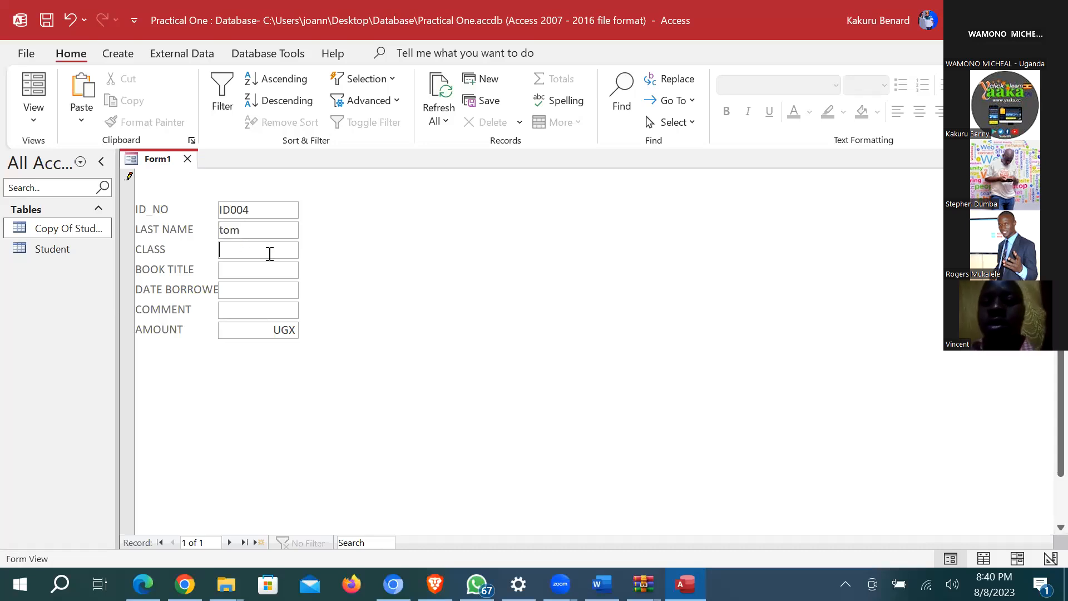
{"action": "type", "text": "s.4"}
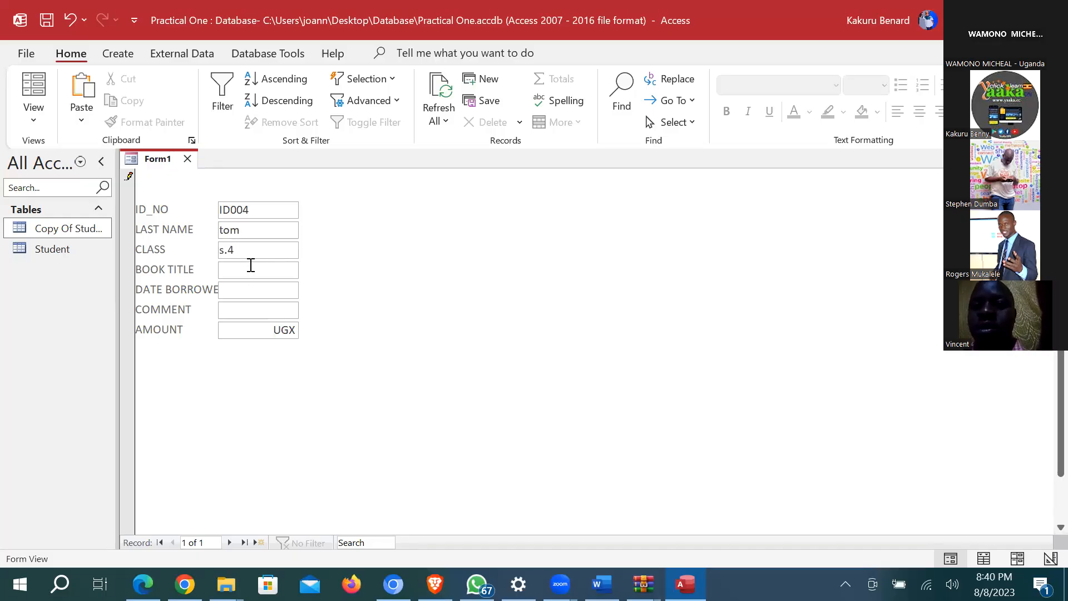
{"action": "left_click", "coordinate": [251, 265]}
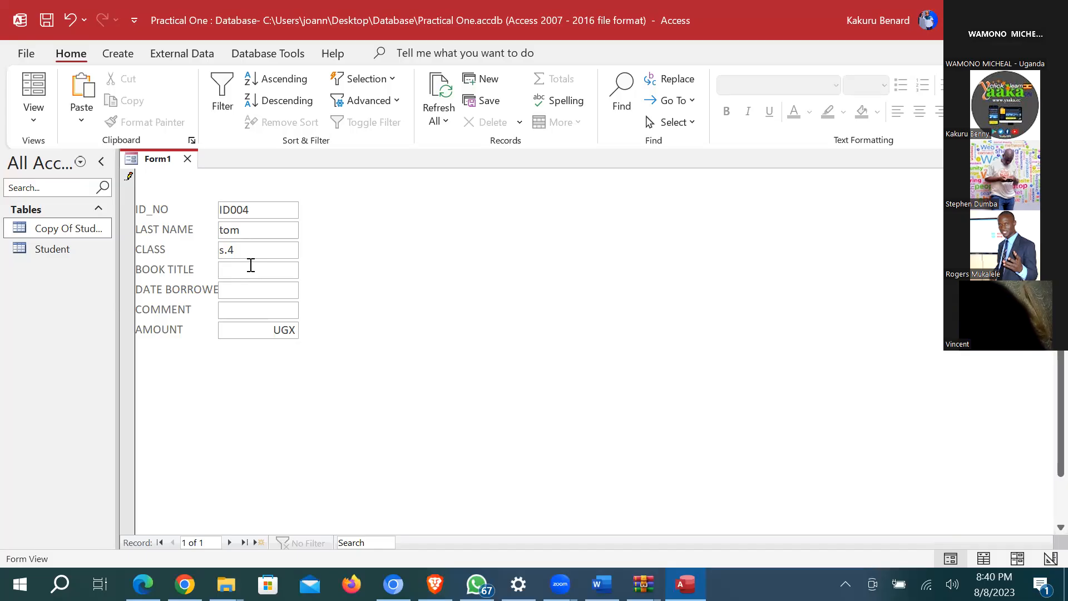
{"action": "type", "text": "Good"}
{"action": "left_click", "coordinate": [244, 292]}
{"action": "type", "text": "23"}
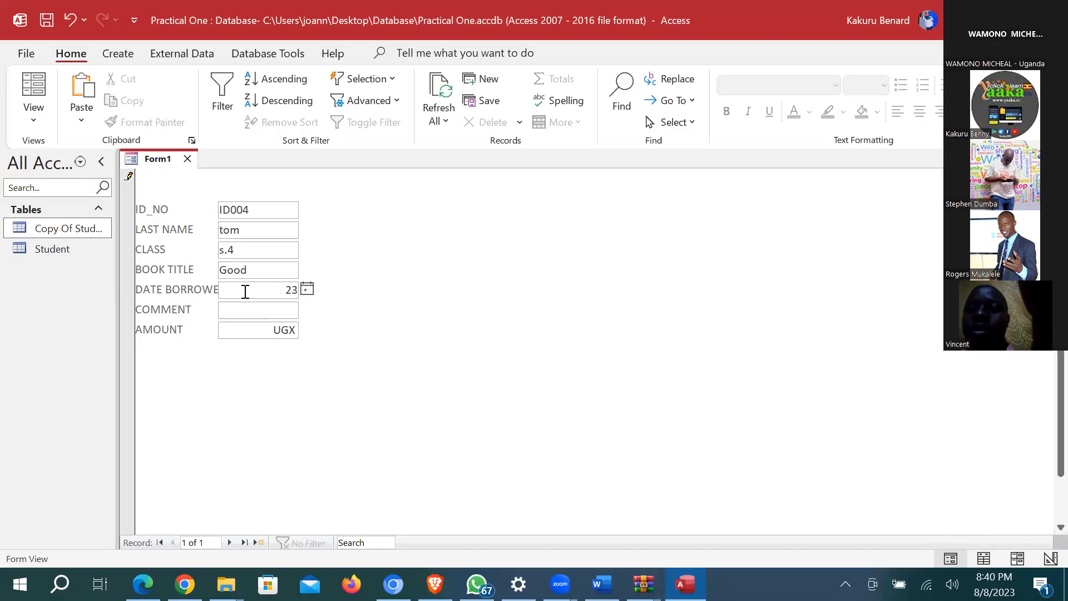
{"action": "type", "text": "/07/2022"}
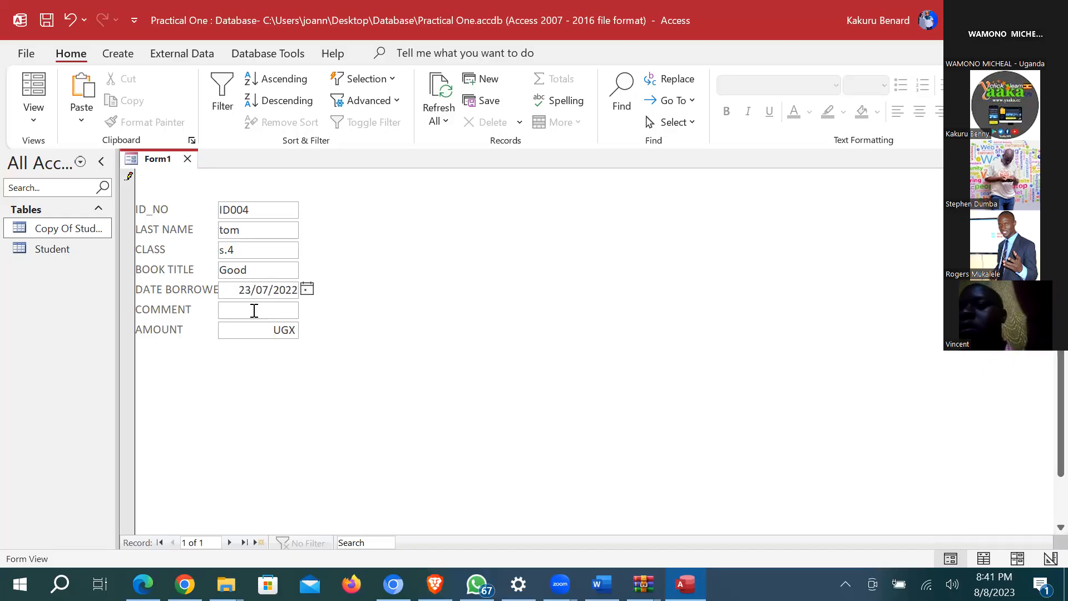
{"action": "left_click", "coordinate": [254, 309]}
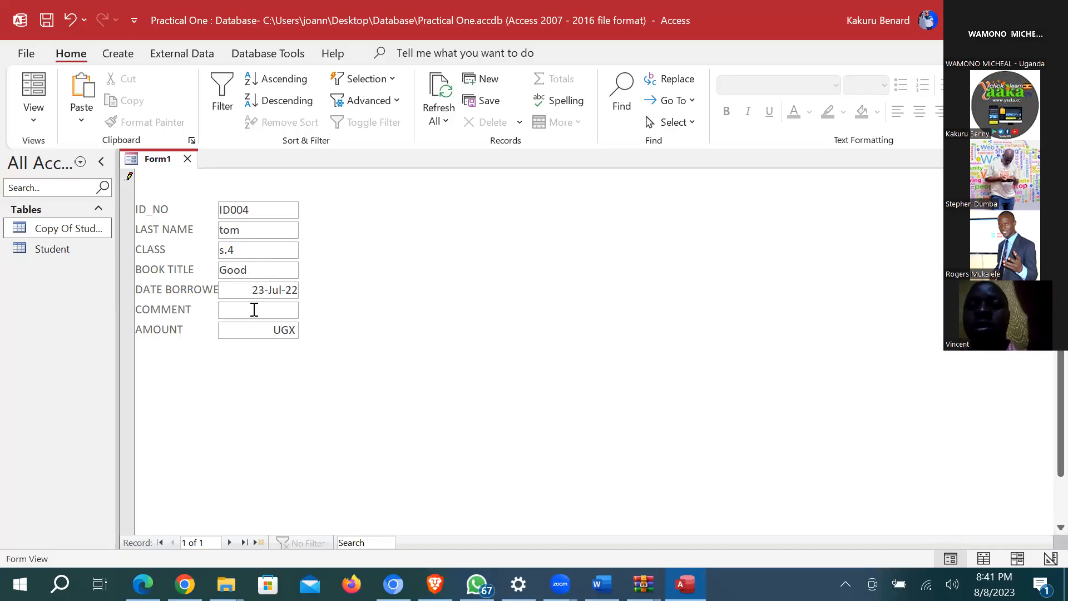
{"action": "type", "text": "T"}
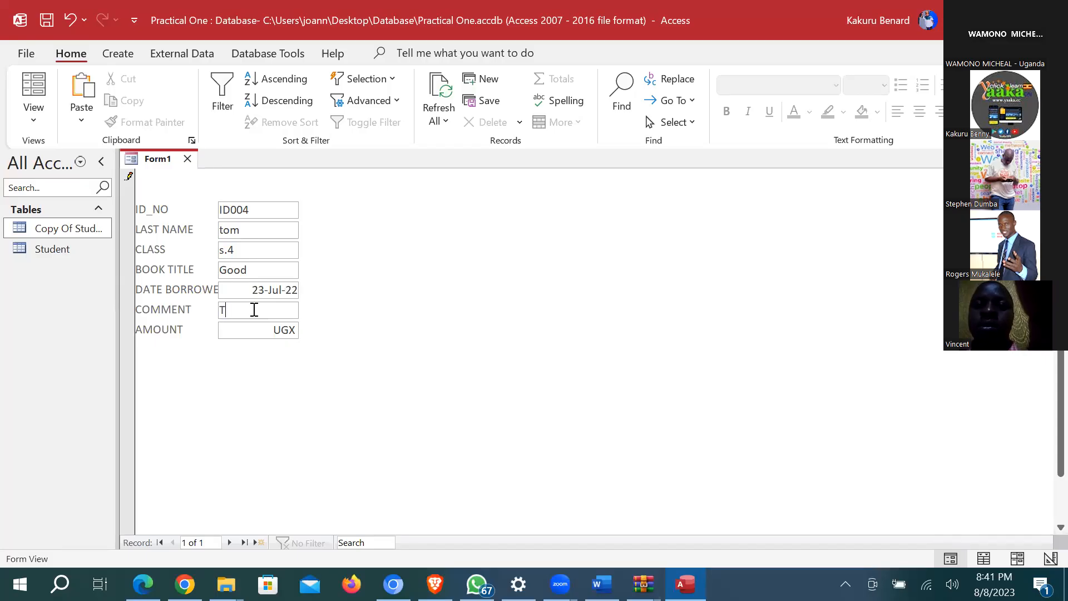
{"action": "type", "text": "o be ret"}
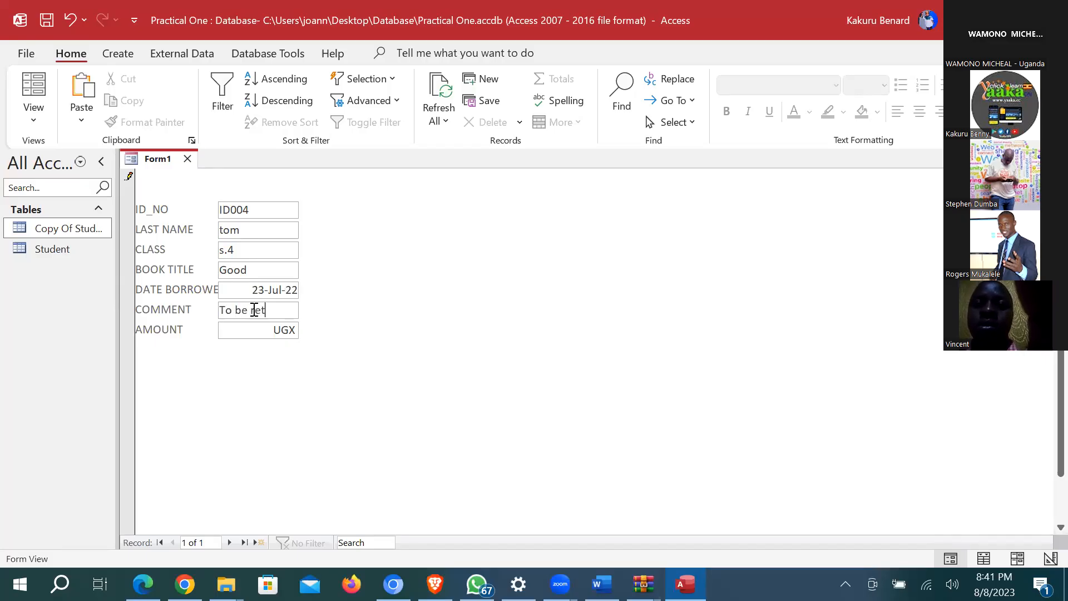
{"action": "type", "text": "urned"}
Step: Save and close the form as Form1, then verify ID004 appears in Copy Of Student
{"action": "left_click", "coordinate": [47, 20]}
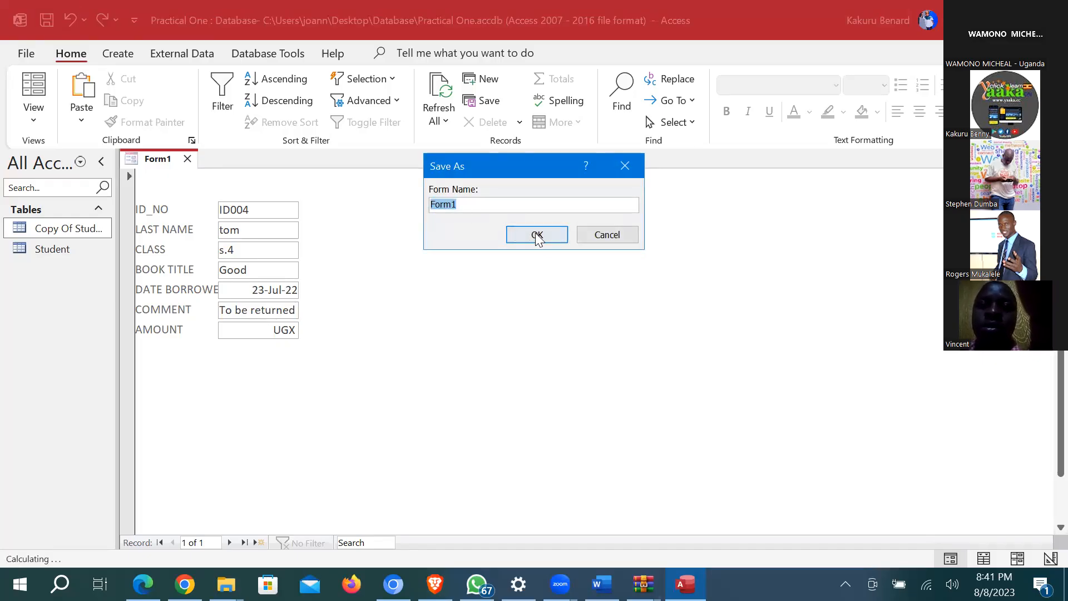
{"action": "left_click", "coordinate": [537, 236]}
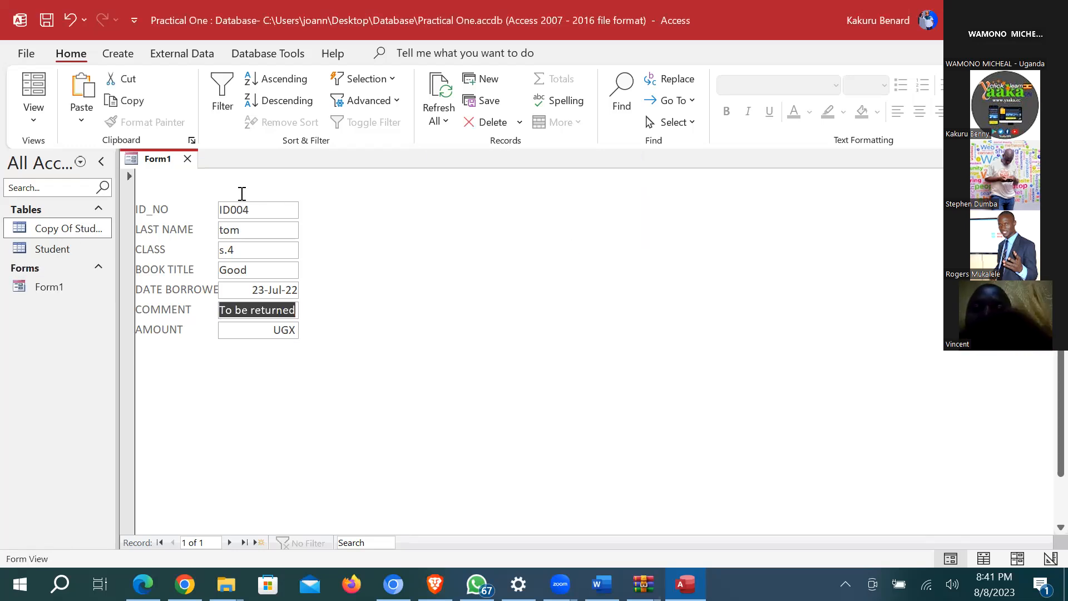
{"action": "left_click", "coordinate": [188, 159]}
{"action": "double_click", "coordinate": [68, 228]}
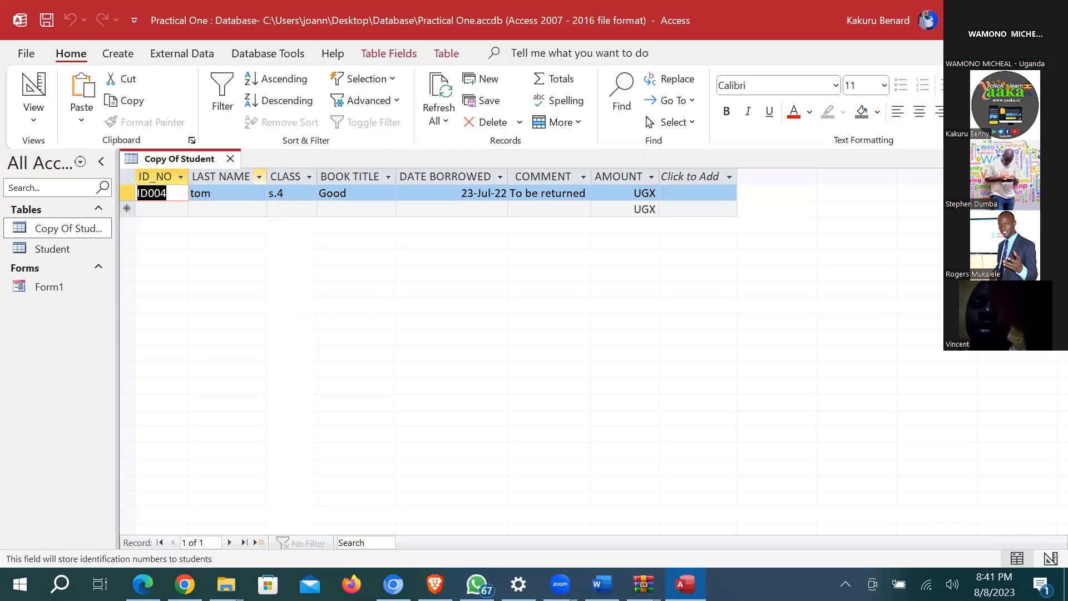
{"action": "left_click", "coordinate": [230, 159]}
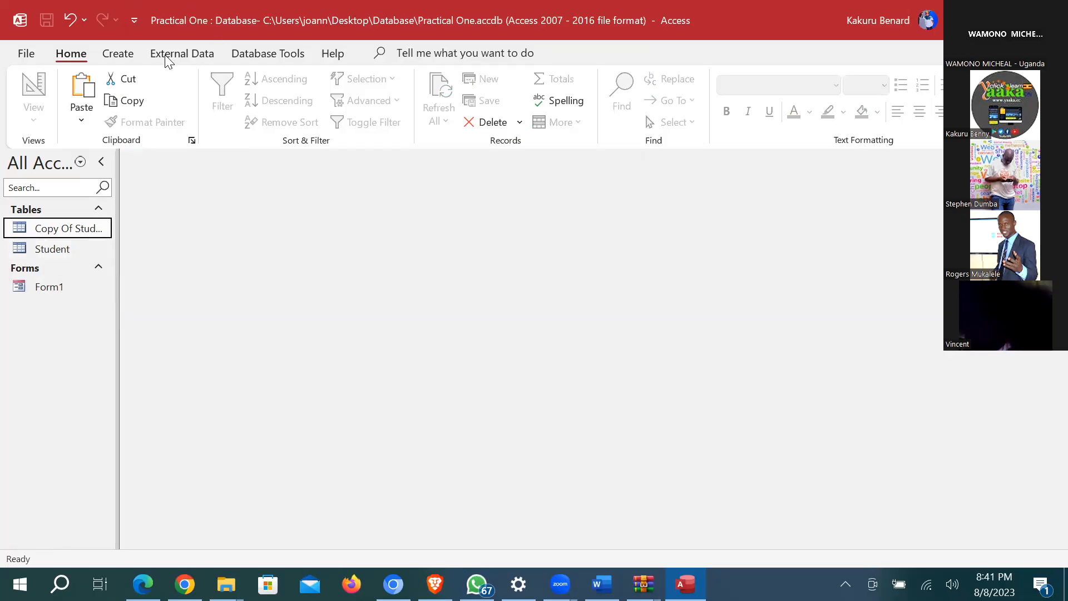
Step: Use the Form Wizard to build a tabular form with all Copy Of Student fields
{"action": "left_click", "coordinate": [118, 54]}
{"action": "left_click", "coordinate": [469, 76]}
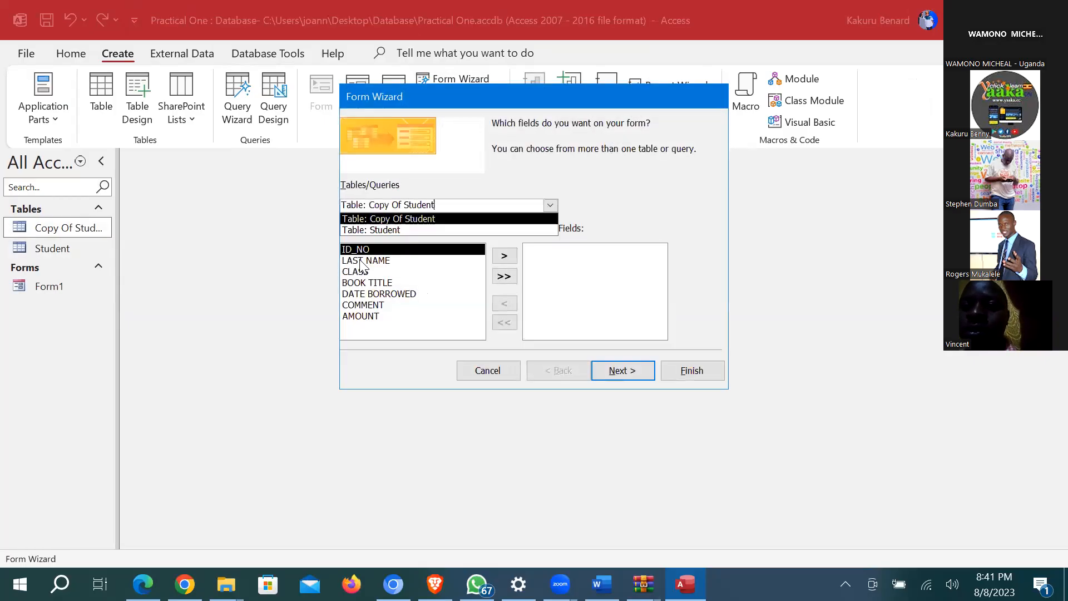
{"action": "left_click", "coordinate": [504, 277]}
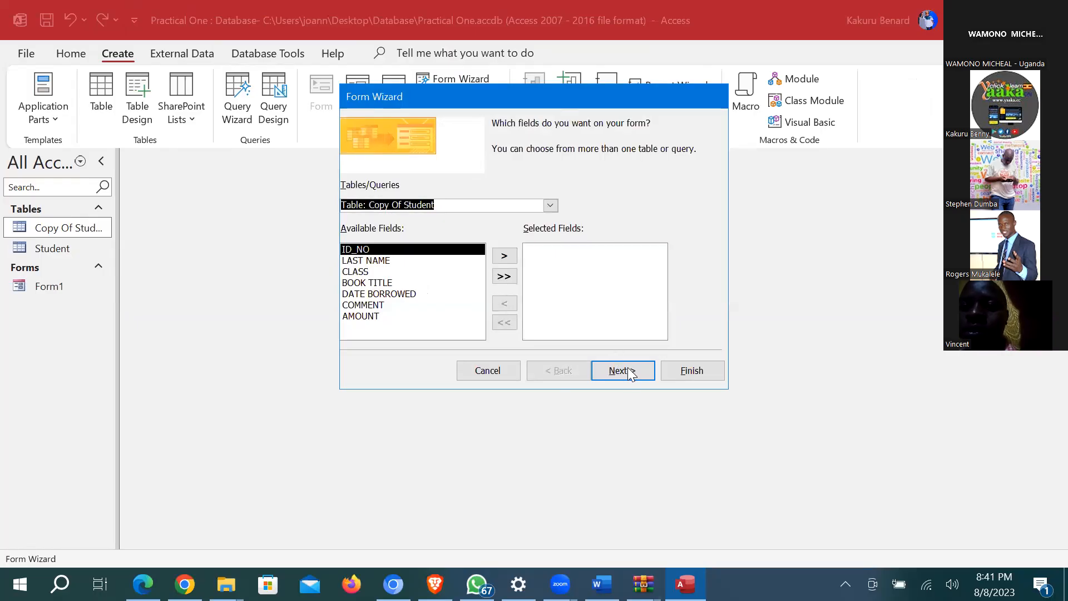
{"action": "left_click", "coordinate": [622, 371]}
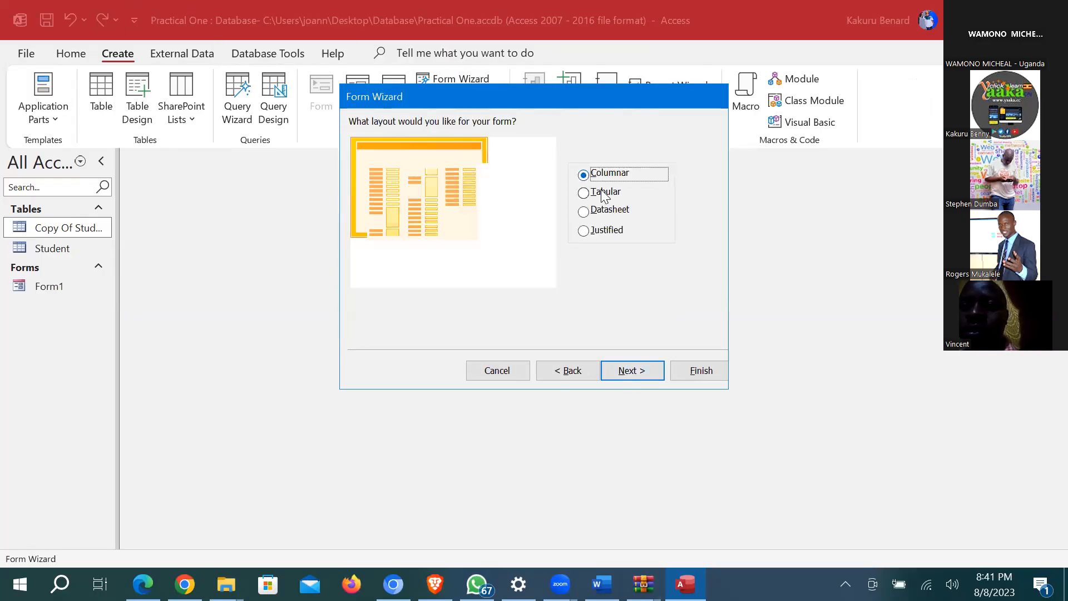
{"action": "key", "text": "Return"}
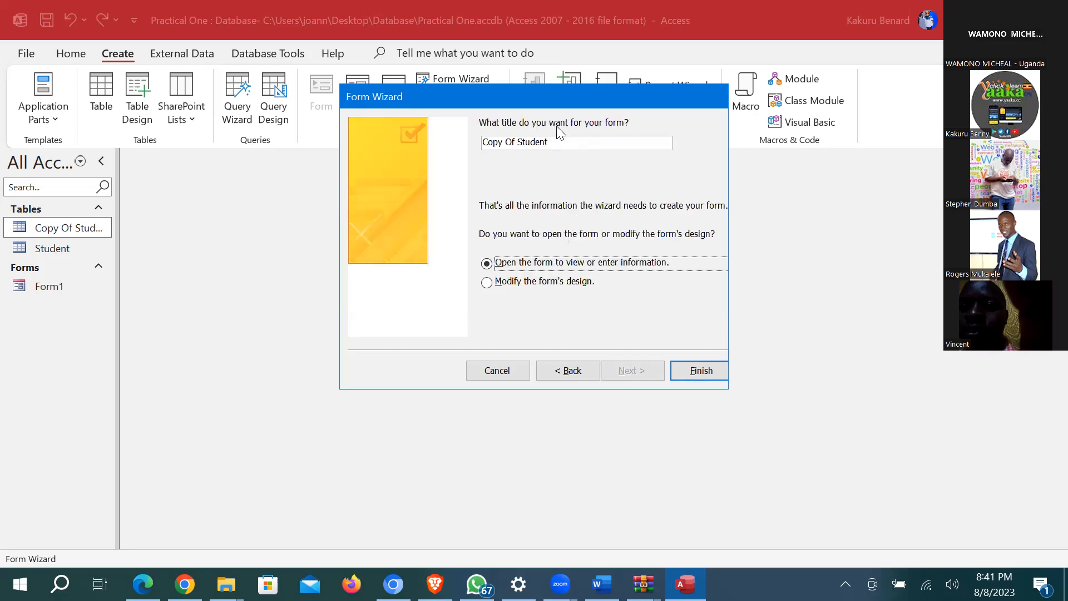
{"action": "left_click", "coordinate": [717, 371]}
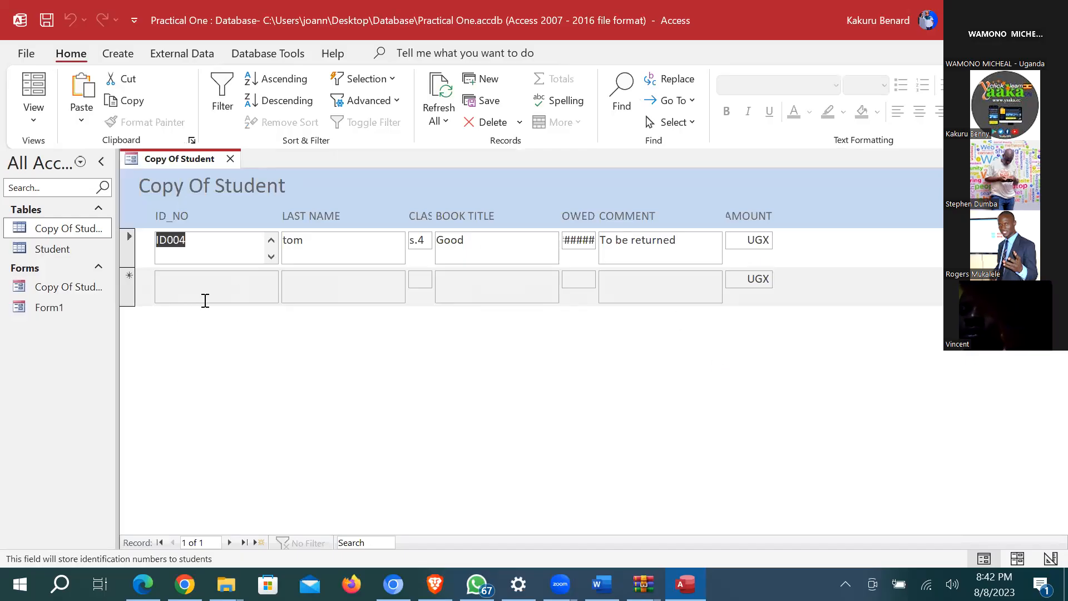
{"action": "left_click", "coordinate": [501, 289]}
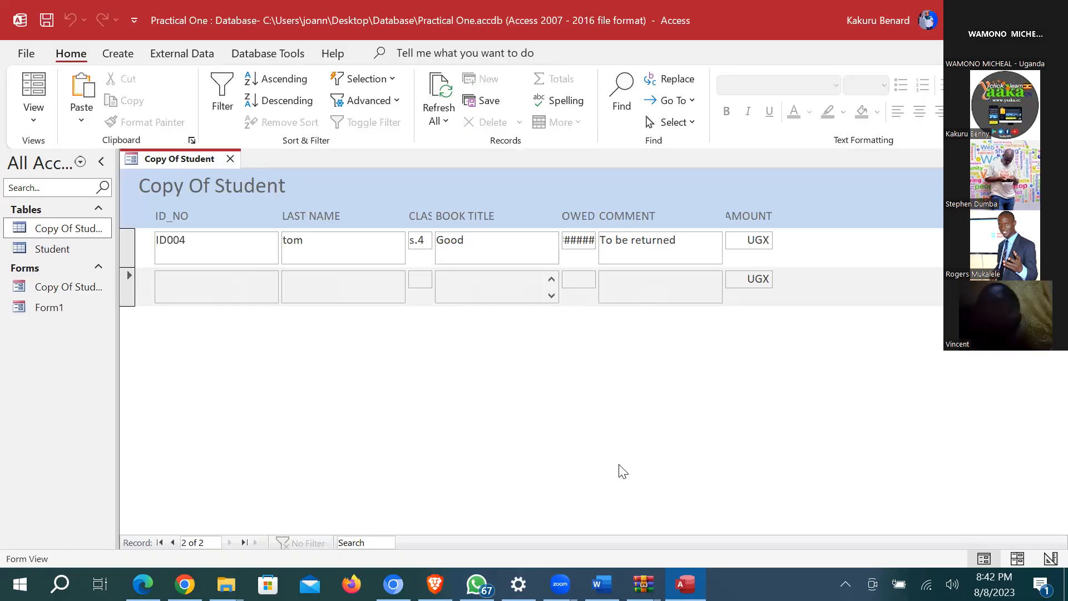
{"action": "key", "text": "Tab"}
{"action": "key", "text": "Tab"}
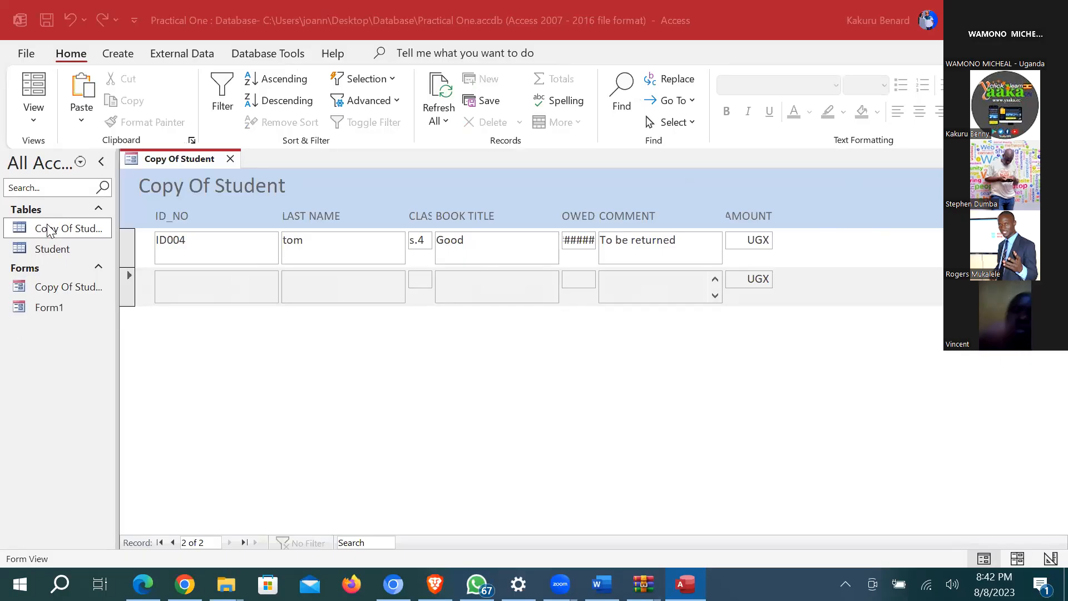
Step: Close the Copy Of Student form and delete the Copy Of Student table
{"action": "left_click", "coordinate": [94, 381]}
{"action": "key", "text": "ctrl+w"}
{"action": "right_click", "coordinate": [45, 228]}
{"action": "left_click", "coordinate": [92, 380]}
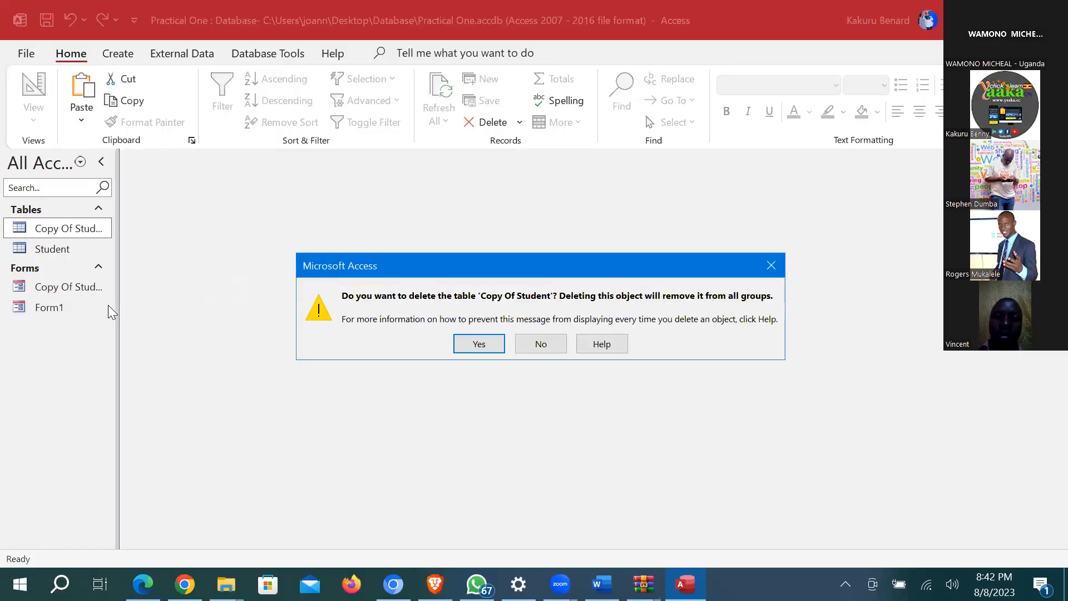
{"action": "key", "text": "Return"}
Step: Delete the Copy Of Student form and Form1, then open the Student table
{"action": "right_click", "coordinate": [57, 267]}
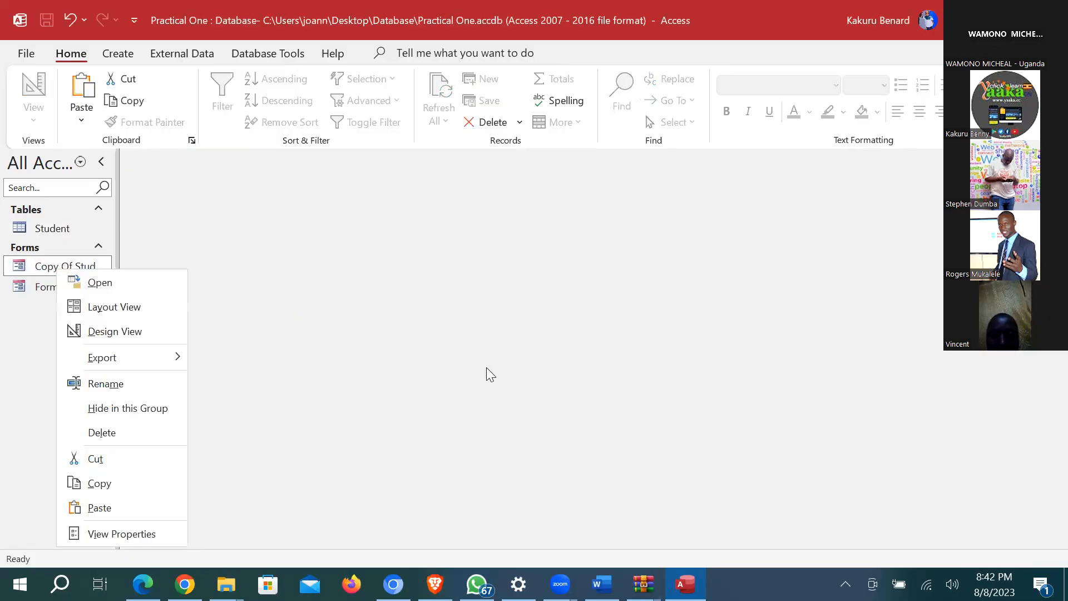
{"action": "key", "text": "Return"}
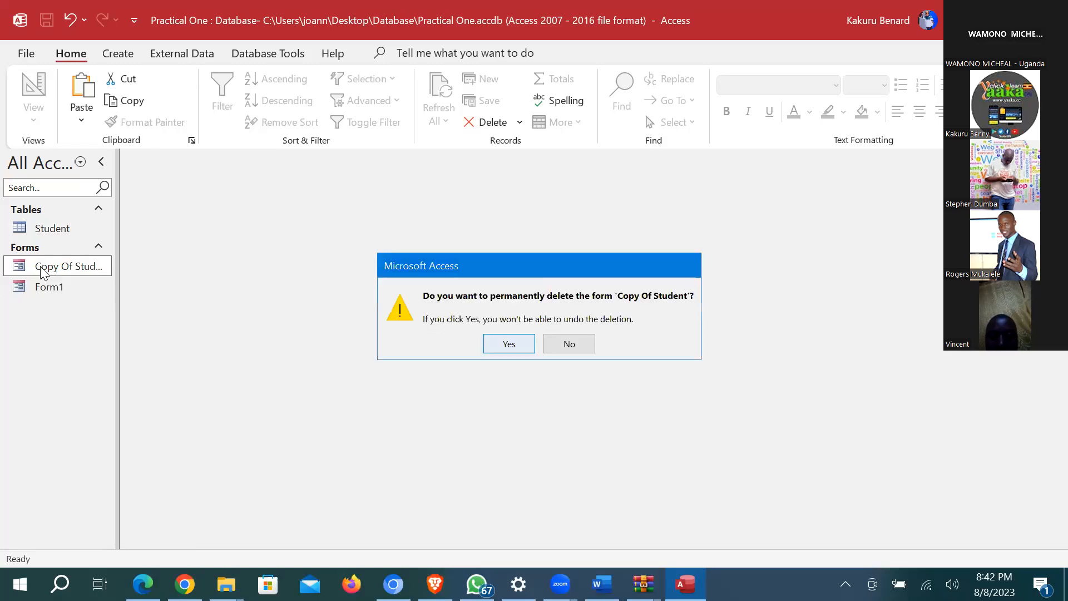
{"action": "key", "text": "Return"}
{"action": "right_click", "coordinate": [41, 268]}
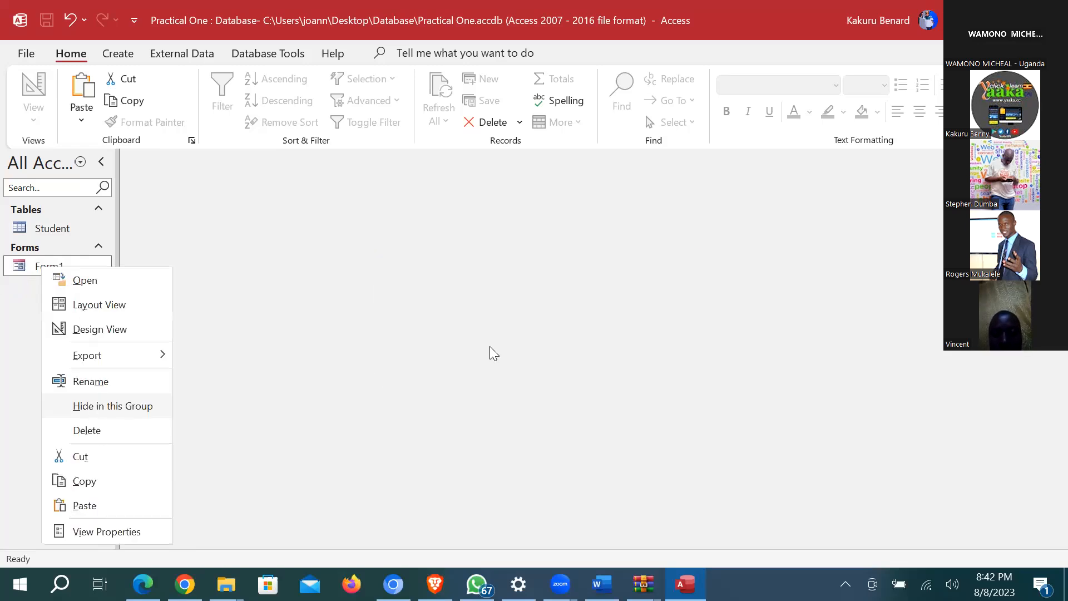
{"action": "left_click", "coordinate": [87, 431]}
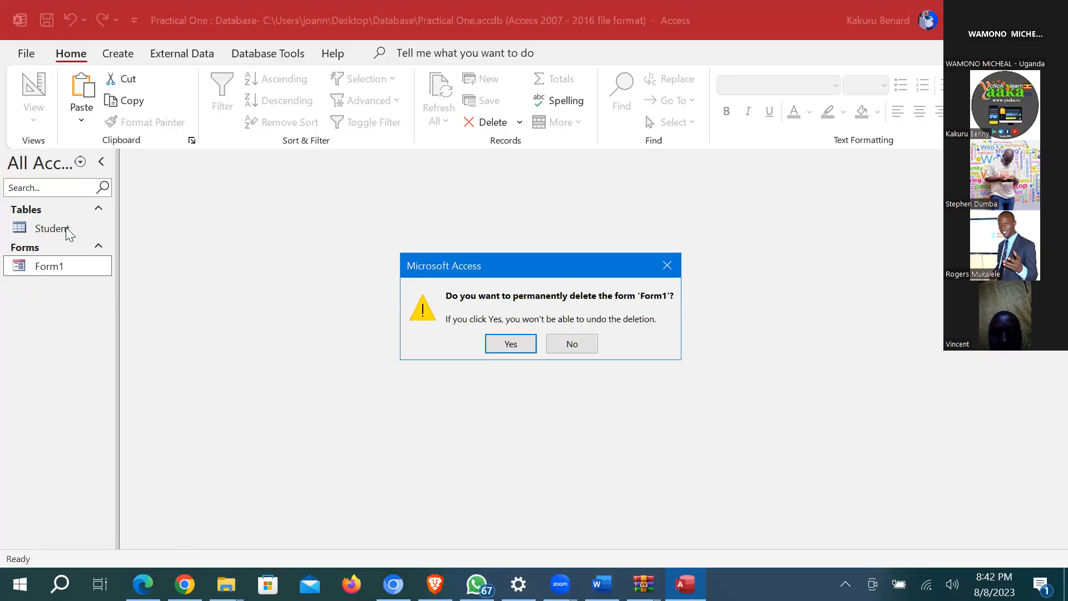
{"action": "key", "text": "Return"}
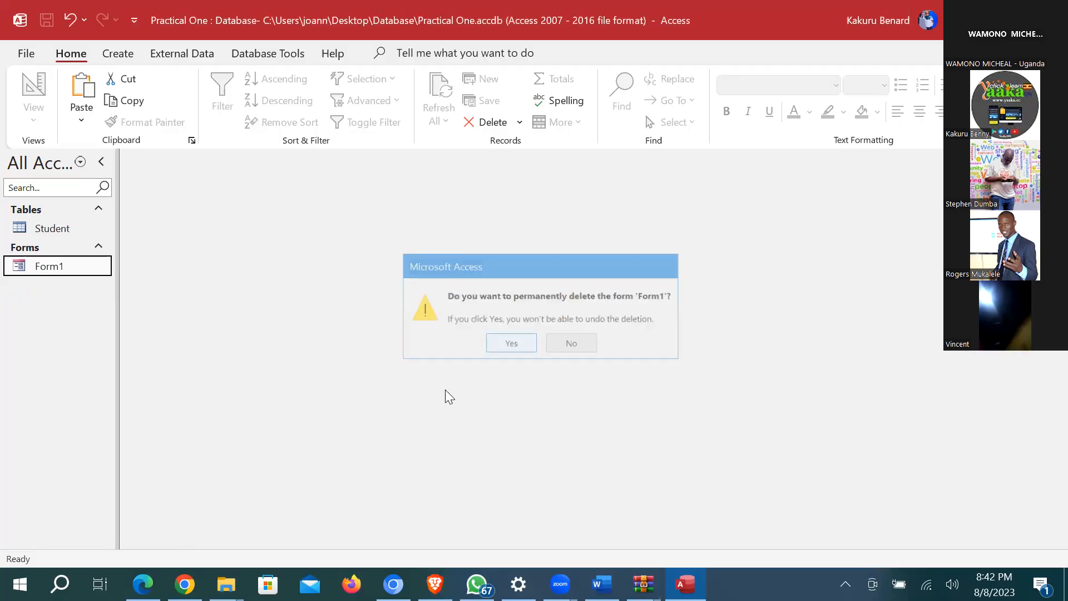
{"action": "key", "text": "Return"}
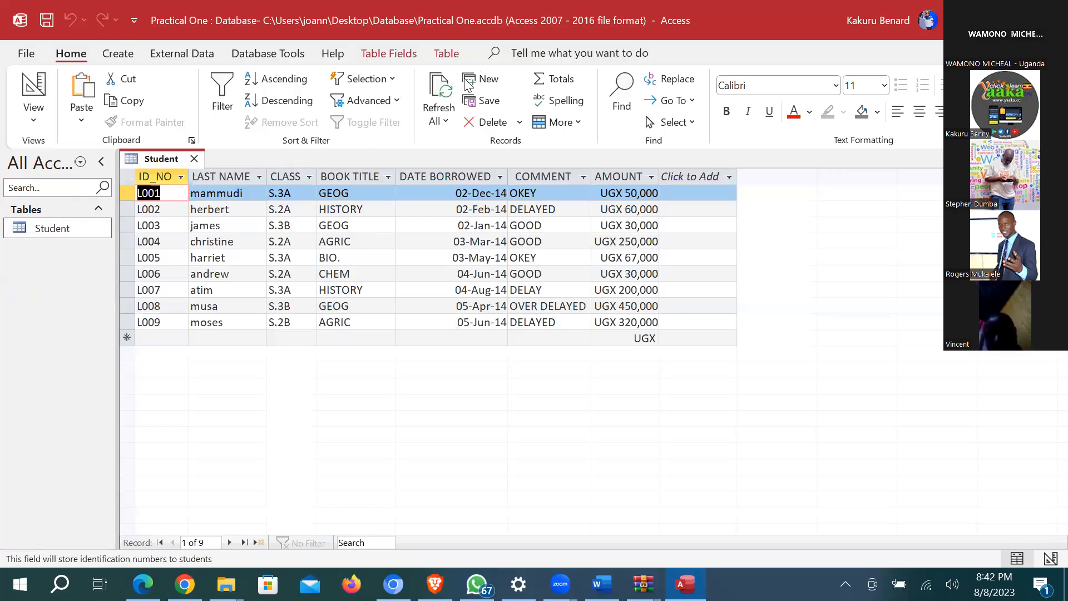
Step: Close Student and create a wizard form titled 'Form' with all Student fields in tabular layout
{"action": "key", "text": "ctrl+w"}
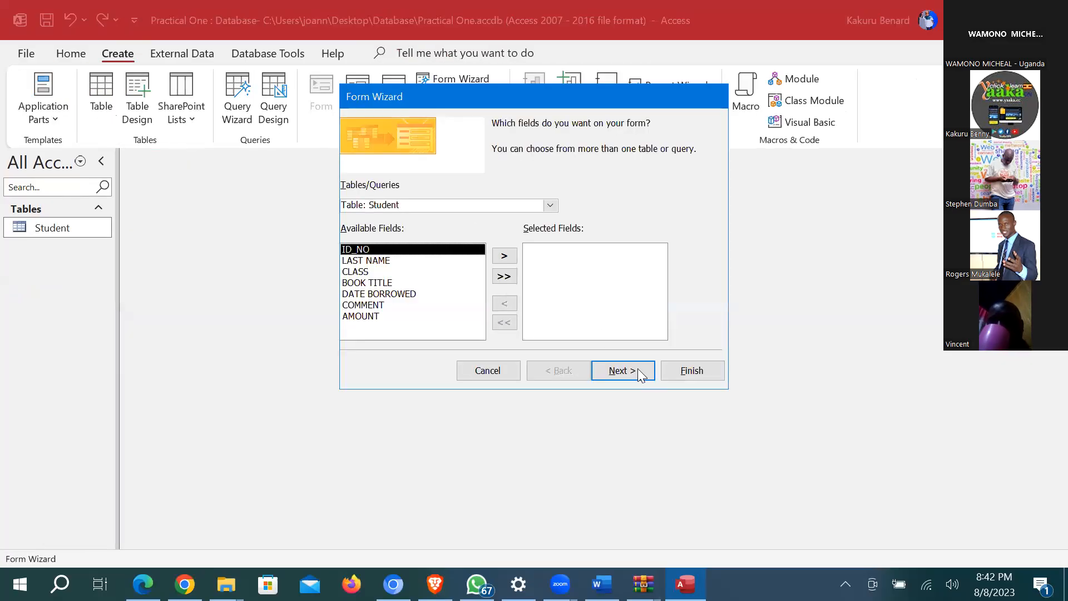
{"action": "left_click", "coordinate": [638, 370]}
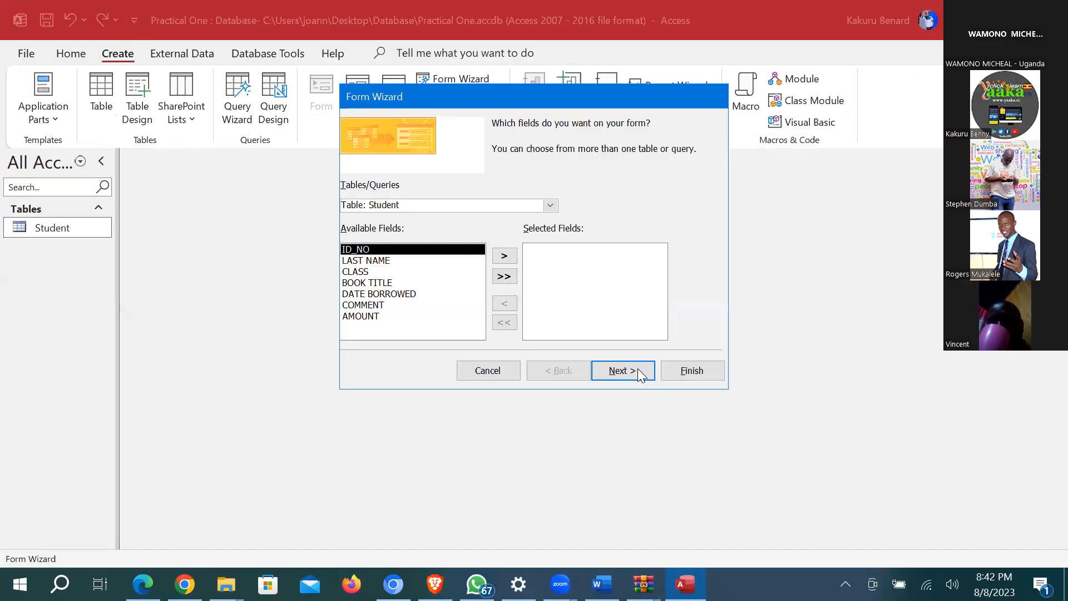
{"action": "left_click", "coordinate": [606, 195]}
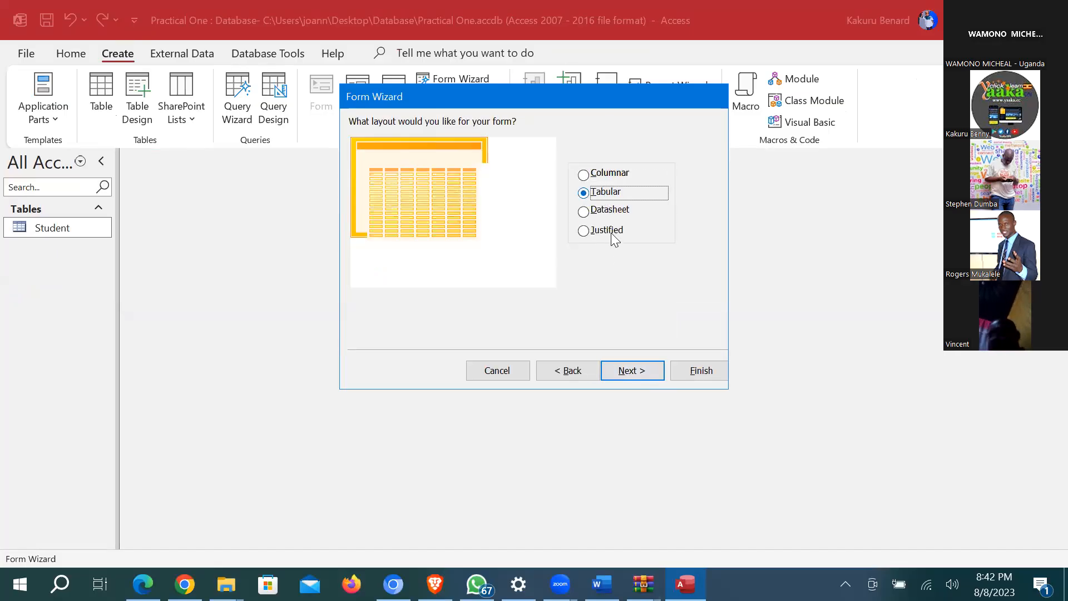
{"action": "left_click", "coordinate": [635, 374]}
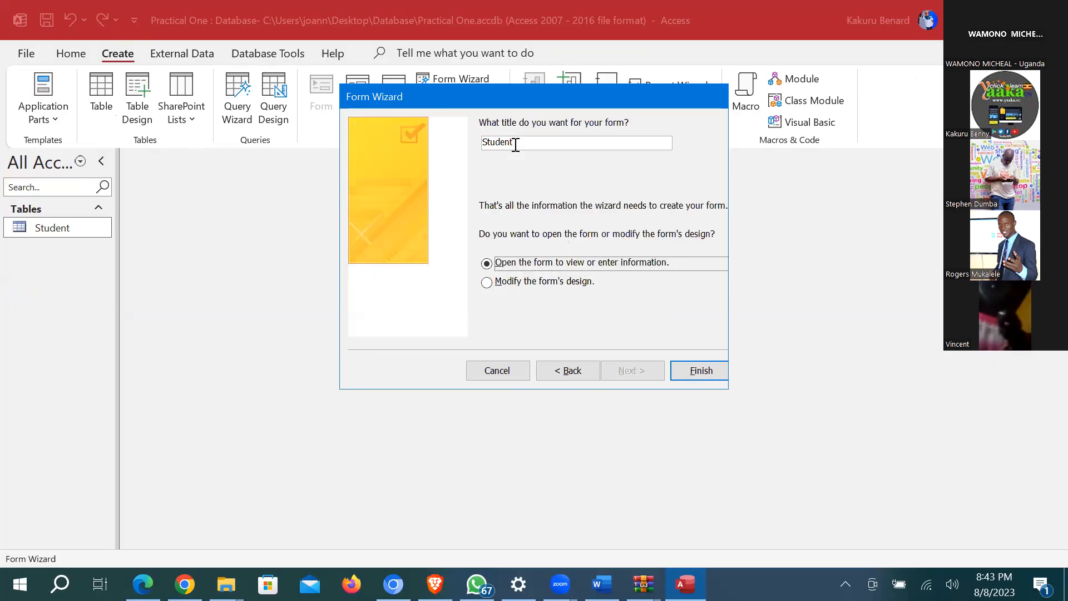
{"action": "double_click", "coordinate": [515, 144]}
{"action": "type", "text": "Form"}
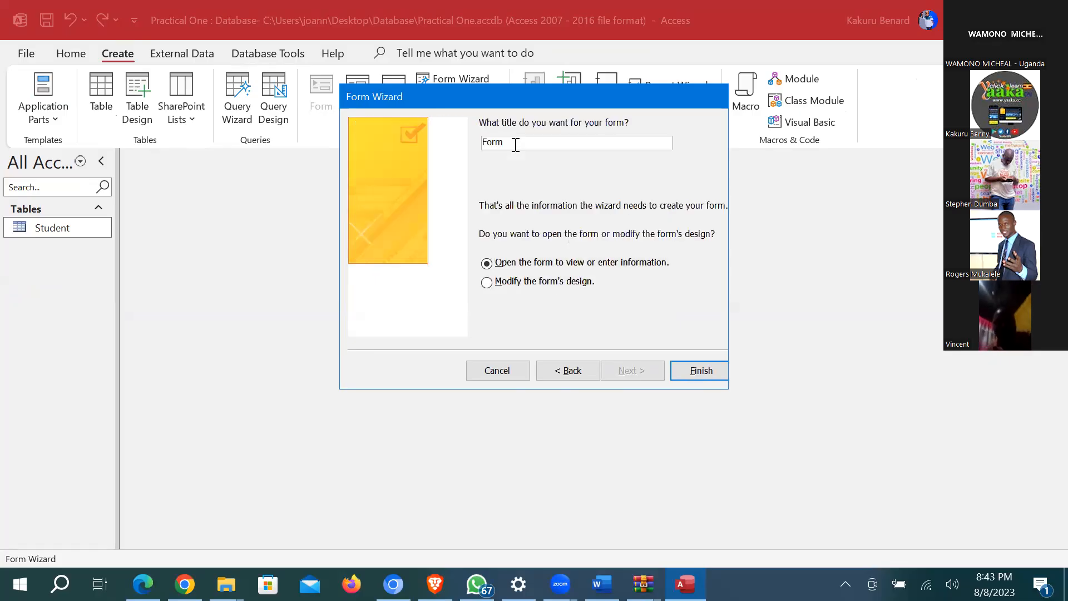
{"action": "left_click", "coordinate": [706, 369]}
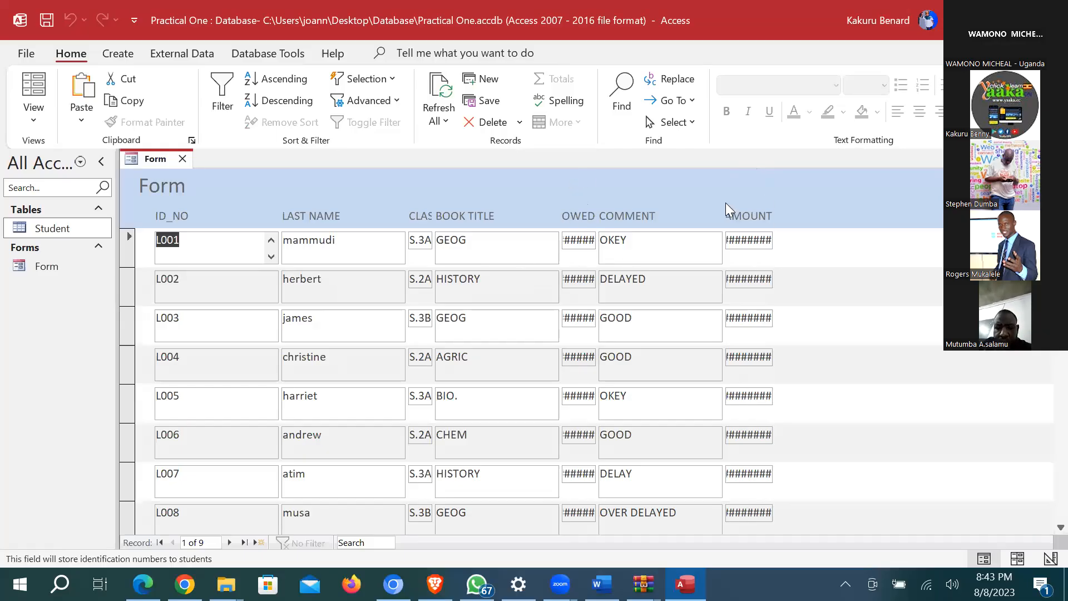
{"action": "left_click", "coordinate": [41, 120]}
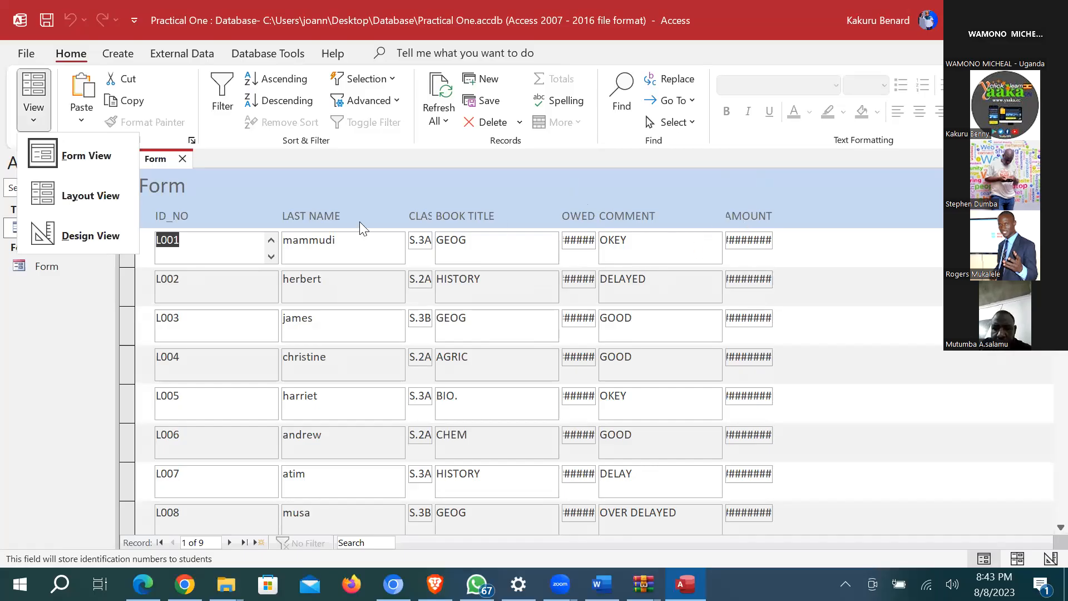
Step: In Design View, narrow ID_NO and shift the CLASS and BOOK TITLE columns left
{"action": "key", "text": "d"}
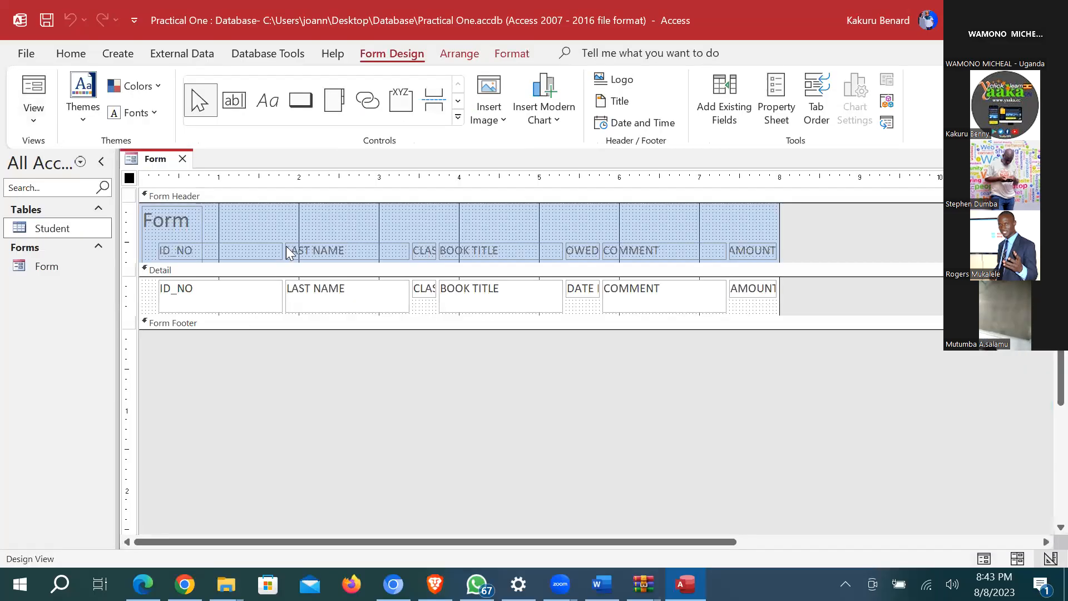
{"action": "left_click_drag", "start_coordinate": [281, 250], "coordinate": [223, 251]}
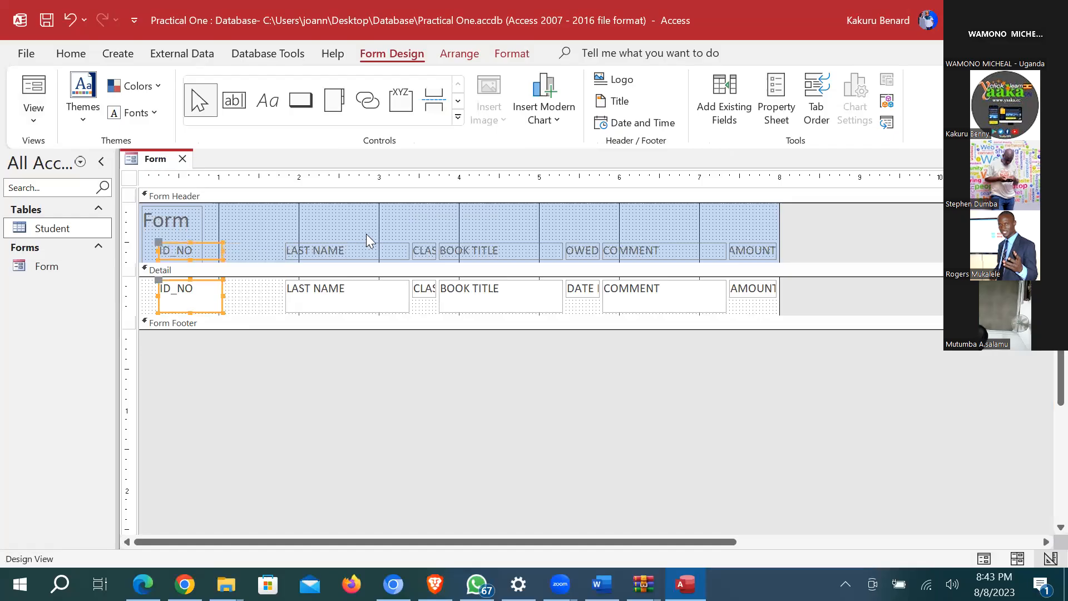
{"action": "mouse_move", "coordinate": [354, 307]}
{"action": "left_mouse_down"}
{"action": "mouse_move", "coordinate": [367, 221]}
{"action": "mouse_move", "coordinate": [327, 260]}
{"action": "mouse_move", "coordinate": [363, 253]}
{"action": "left_mouse_up"}
{"action": "left_click_drag", "start_coordinate": [364, 253], "coordinate": [410, 252]}
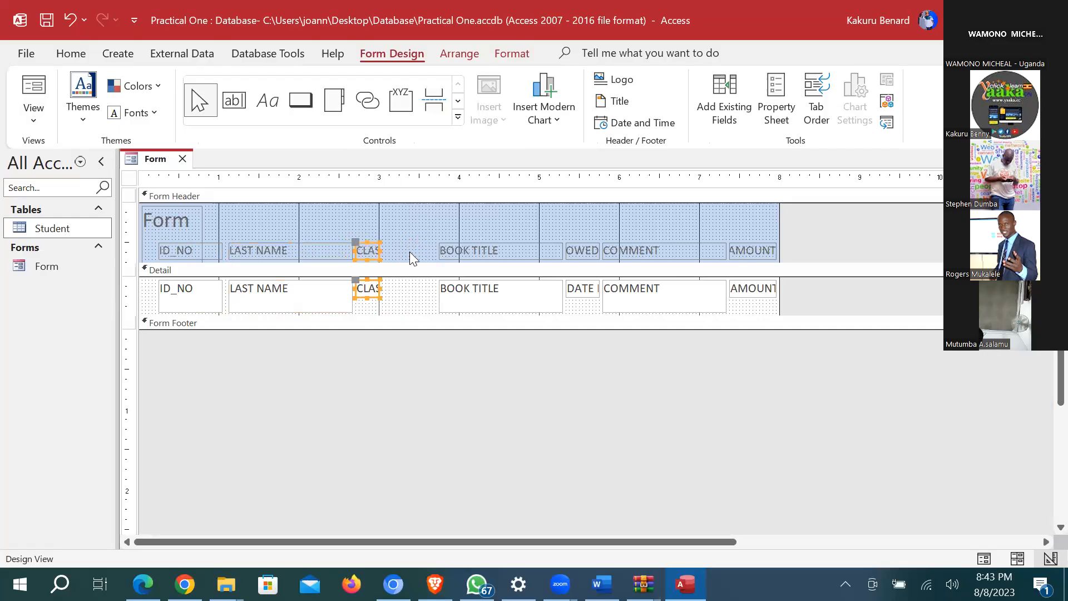
{"action": "left_click", "coordinate": [429, 252]}
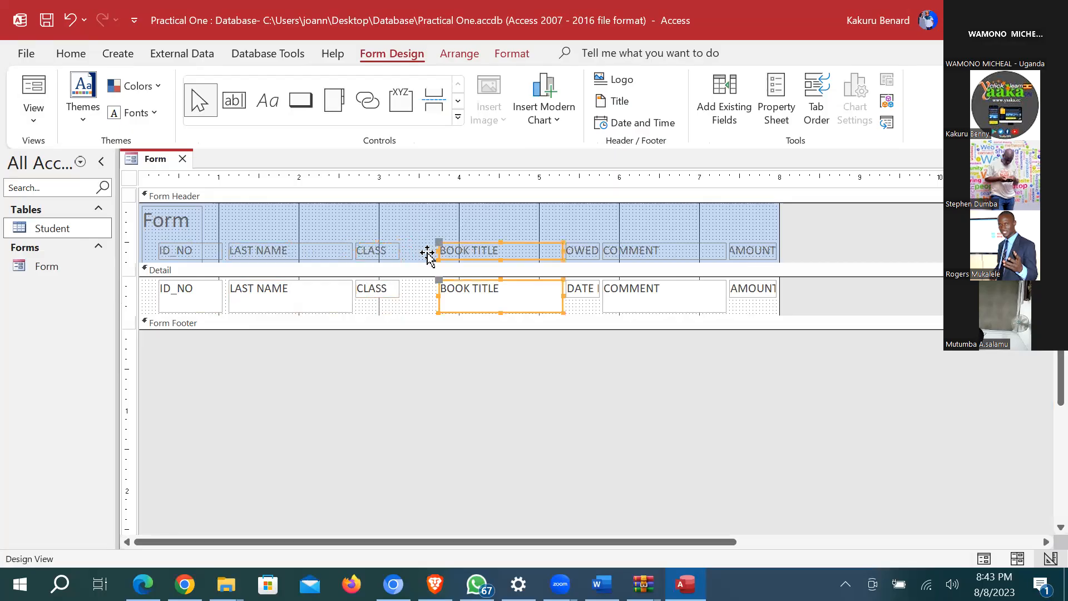
{"action": "left_click_drag", "start_coordinate": [433, 253], "coordinate": [435, 253]}
Step: Widen DATE BORROWED and narrow BOOK TITLE so the full date label shows
{"action": "left_click_drag", "start_coordinate": [576, 224], "coordinate": [577, 327]}
{"action": "left_click_drag", "start_coordinate": [557, 249], "coordinate": [531, 251]}
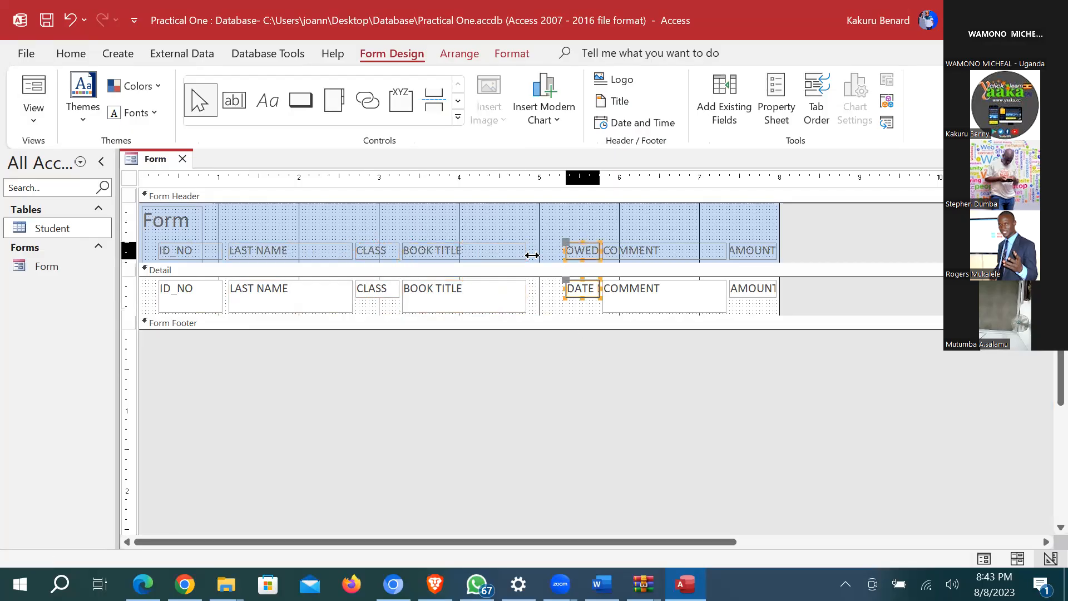
{"action": "left_click", "coordinate": [523, 248]}
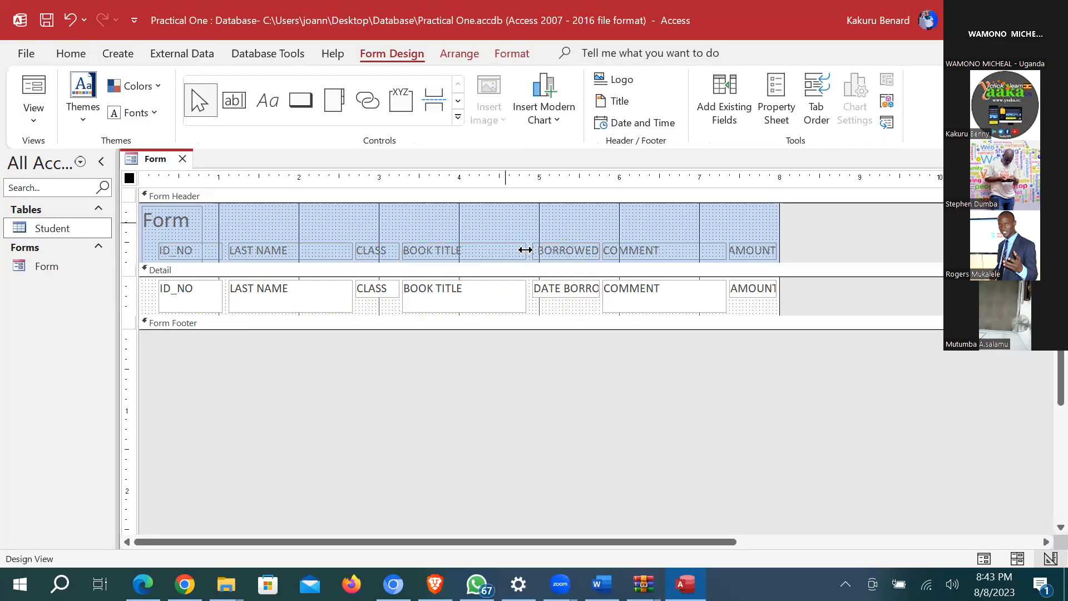
{"action": "left_click", "coordinate": [526, 254]}
{"action": "left_click_drag", "start_coordinate": [525, 253], "coordinate": [503, 248]}
{"action": "left_click", "coordinate": [564, 313]}
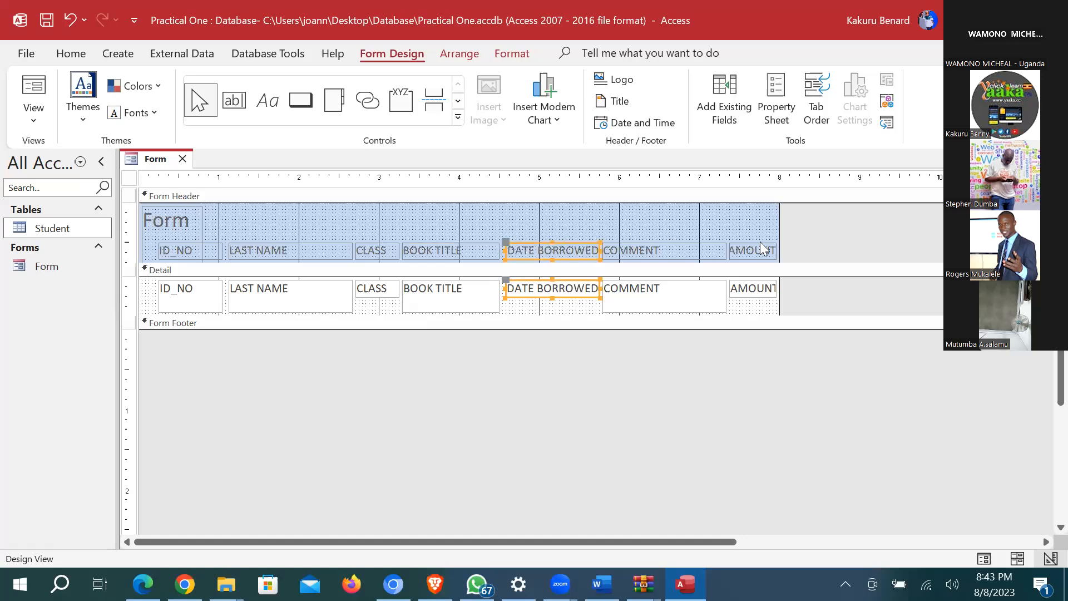
Step: Narrow the COMMENT column and adjust the AMOUNT label and text box width
{"action": "left_click", "coordinate": [691, 339]}
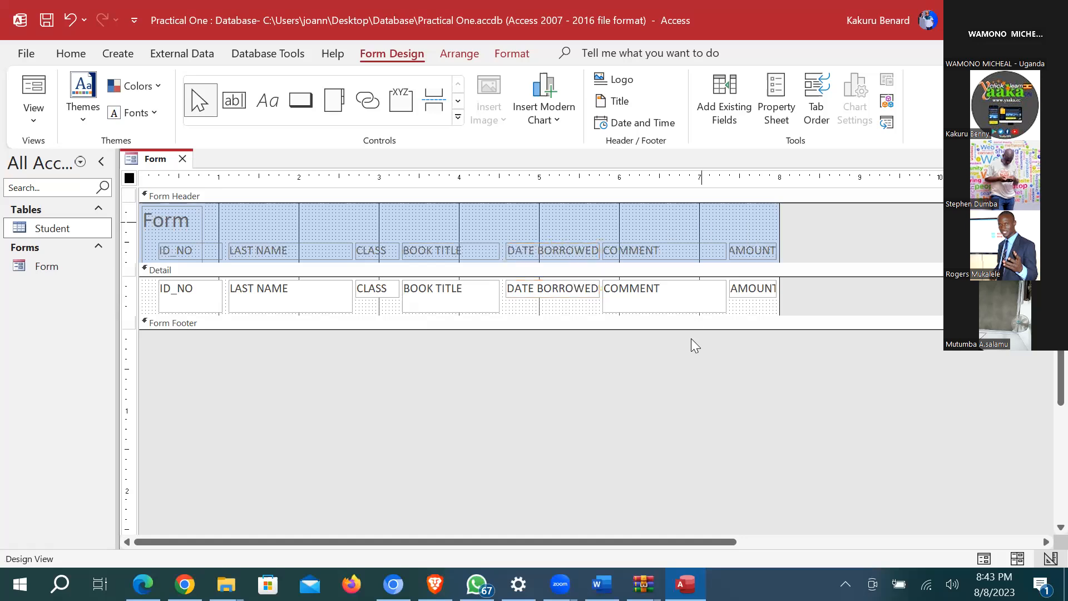
{"action": "left_click", "coordinate": [721, 252]}
{"action": "left_click_drag", "start_coordinate": [725, 249], "coordinate": [700, 249]}
{"action": "left_click_drag", "start_coordinate": [758, 219], "coordinate": [759, 308]}
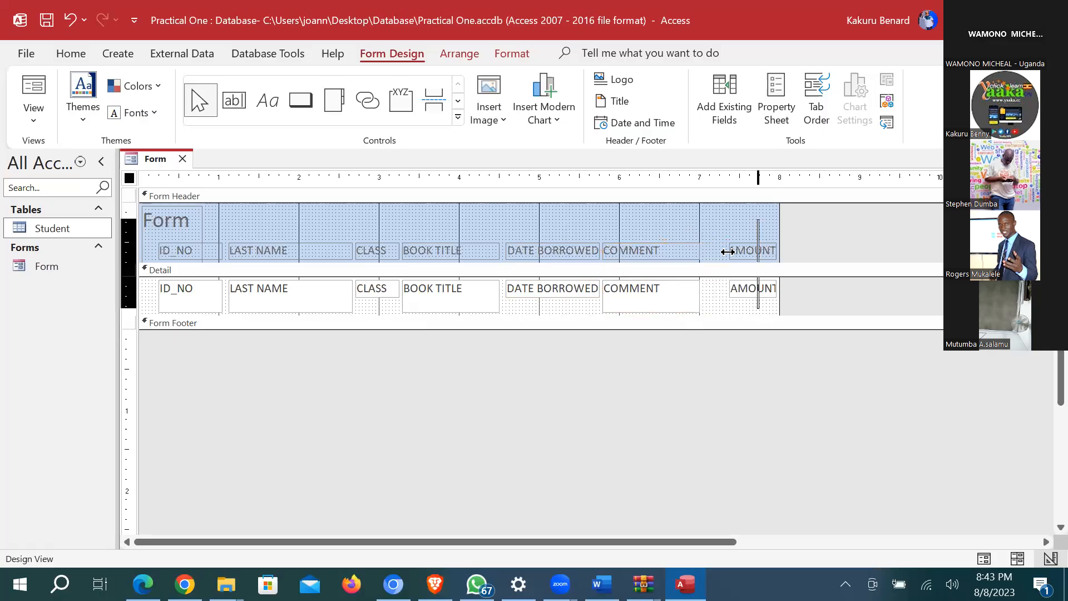
{"action": "left_click_drag", "start_coordinate": [744, 198], "coordinate": [744, 198]}
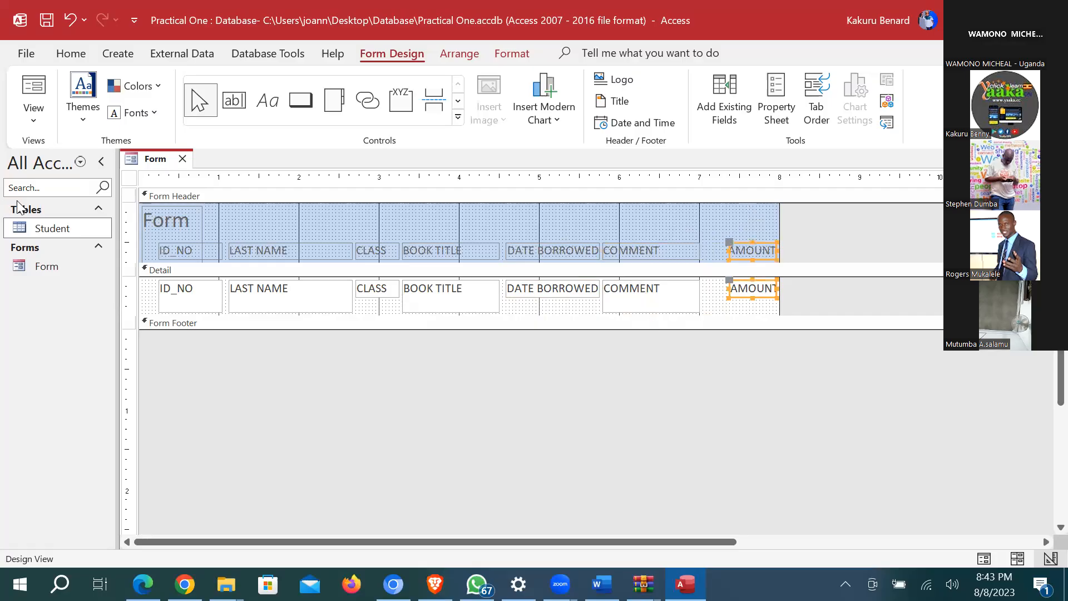
{"action": "key", "text": "ctrl+z"}
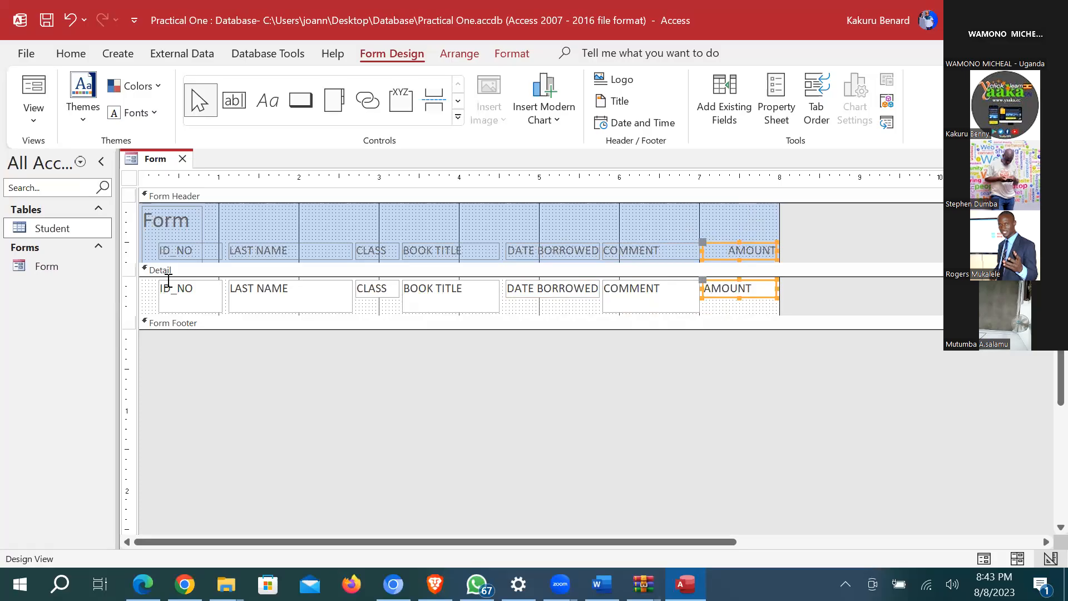
{"action": "key", "text": "F5"}
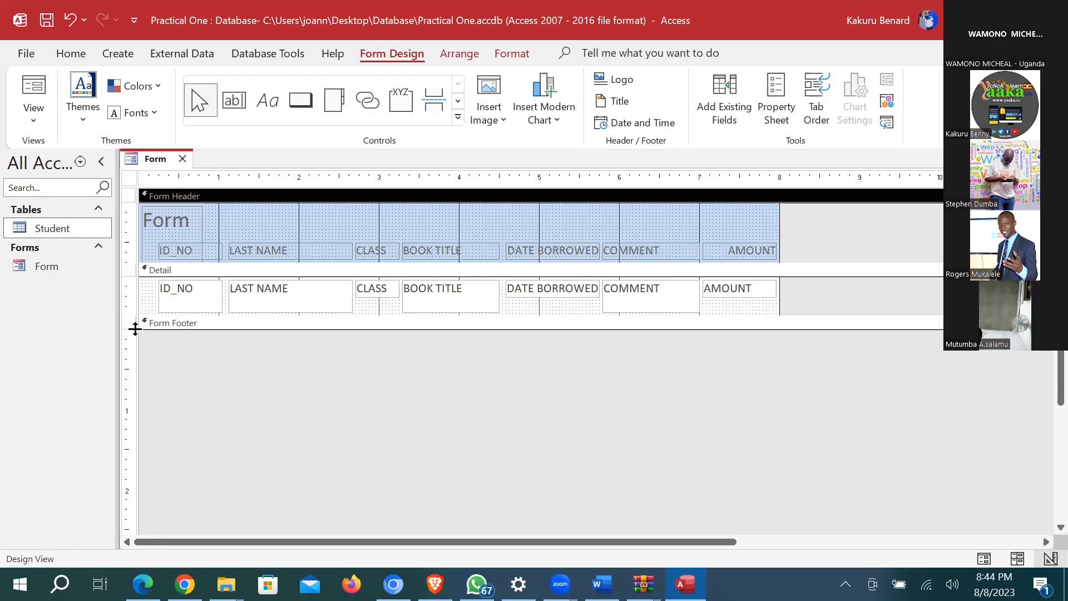
Step: Open space in the Form Footer and add a capitalised label with the student's name and number
{"action": "left_click_drag", "start_coordinate": [136, 329], "coordinate": [138, 365]}
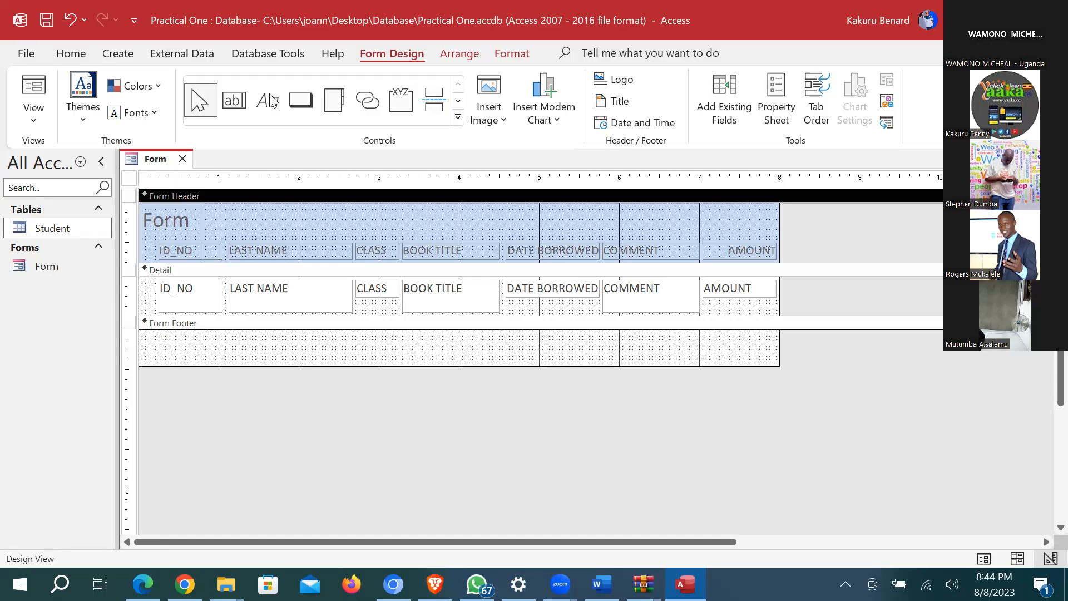
{"action": "left_click", "coordinate": [271, 100]}
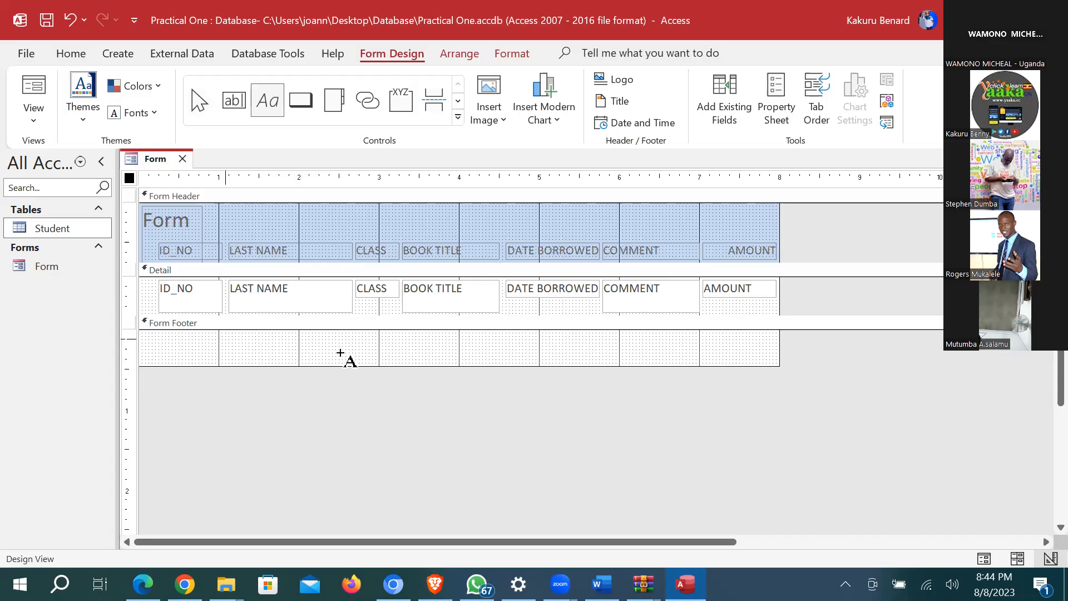
{"action": "left_click_drag", "start_coordinate": [226, 339], "coordinate": [349, 355]}
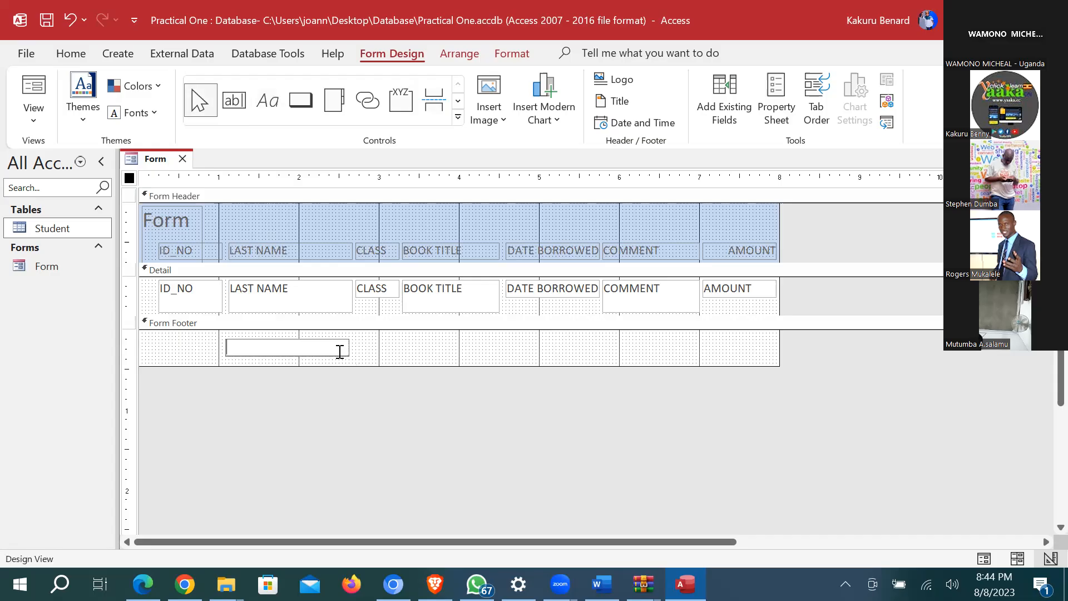
{"action": "key", "text": "Caps_Lock"}
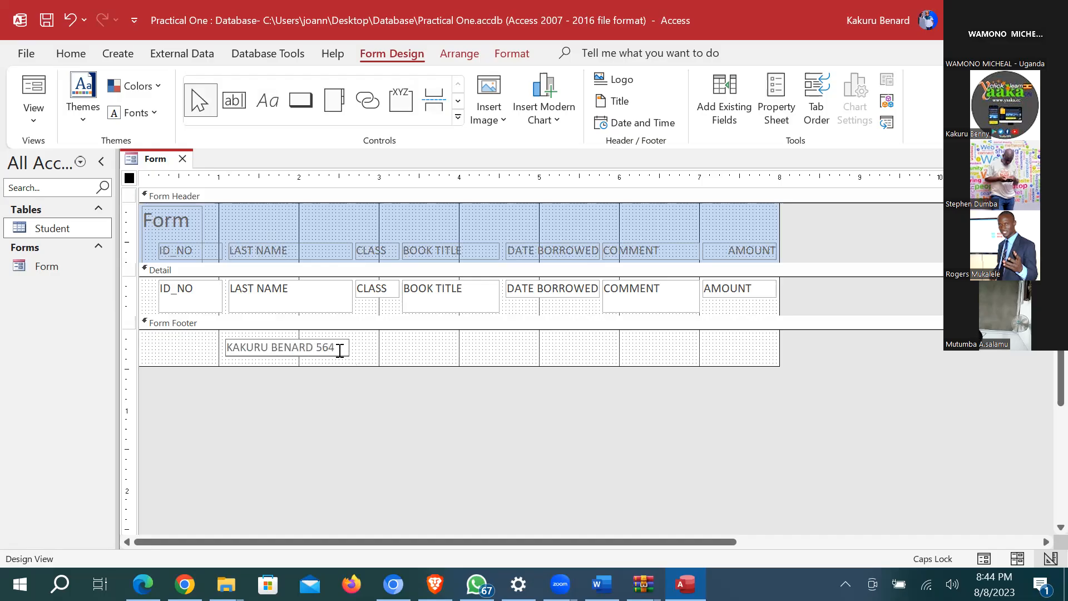
{"action": "left_click", "coordinate": [203, 224]}
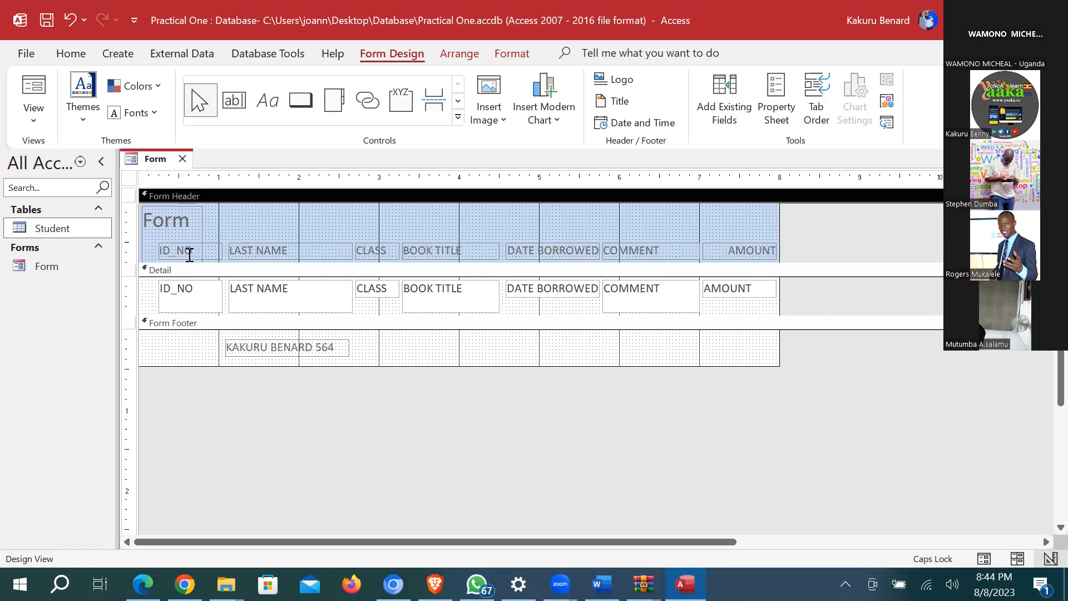
Step: Drag the Form Header's bottom edge down to make the header taller
{"action": "left_click", "coordinate": [173, 243]}
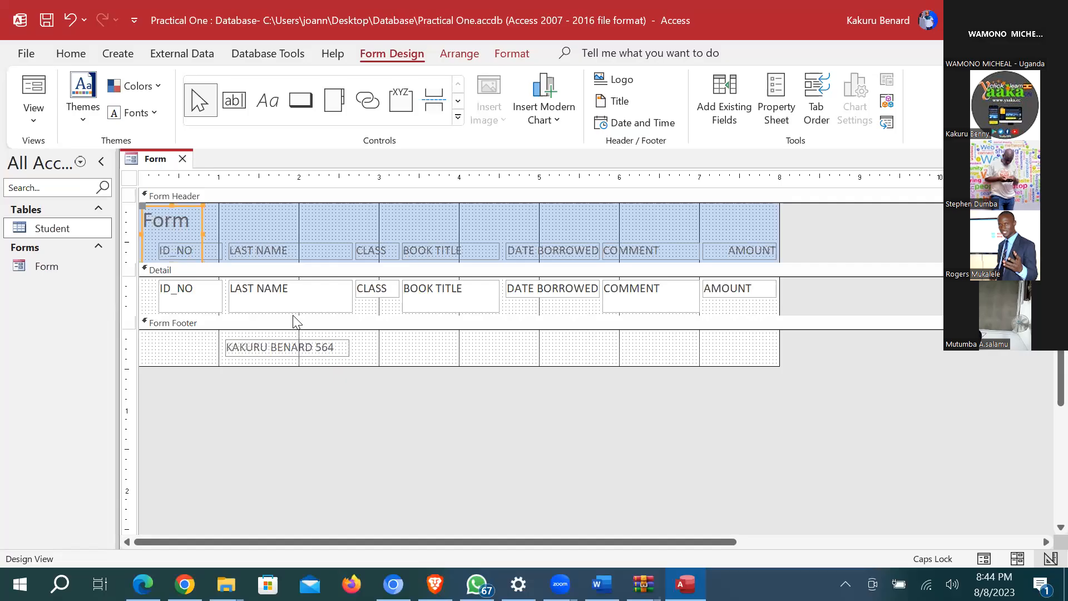
{"action": "left_click_drag", "start_coordinate": [329, 269], "coordinate": [329, 326]}
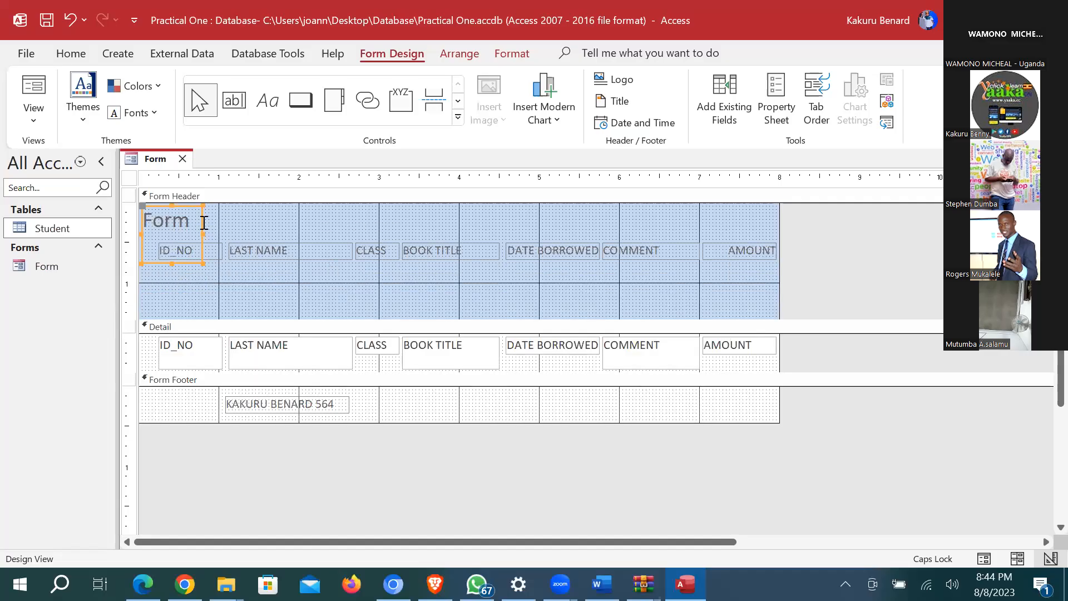
{"action": "left_click", "coordinate": [204, 223]}
Step: Change the header title text to 'A FORM SHOWING BOOKS BORROWED'
{"action": "left_click", "coordinate": [204, 222]}
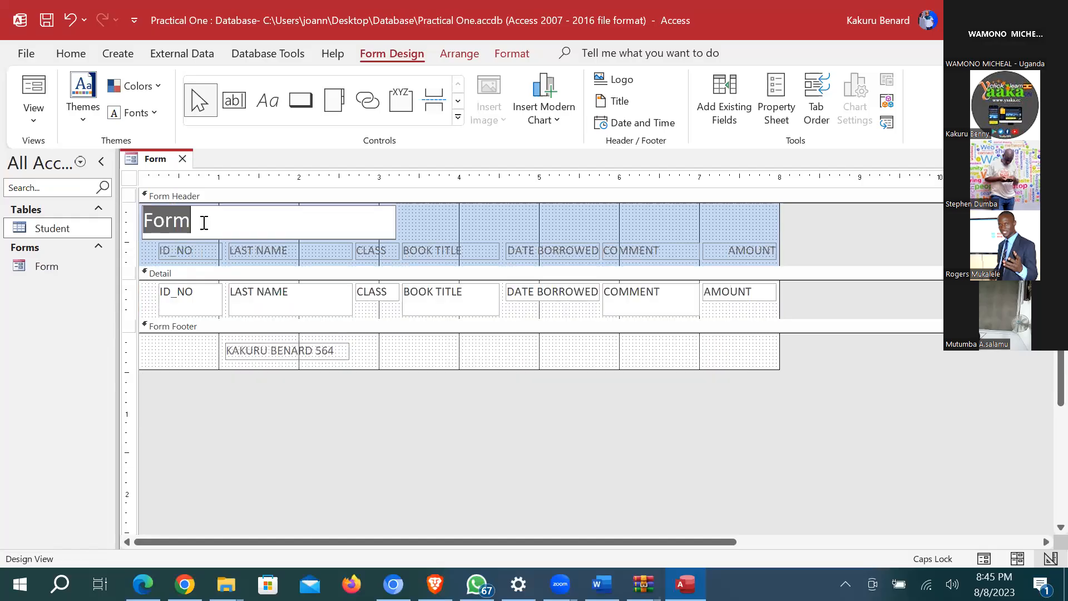
{"action": "type", "text": "A FORM"}
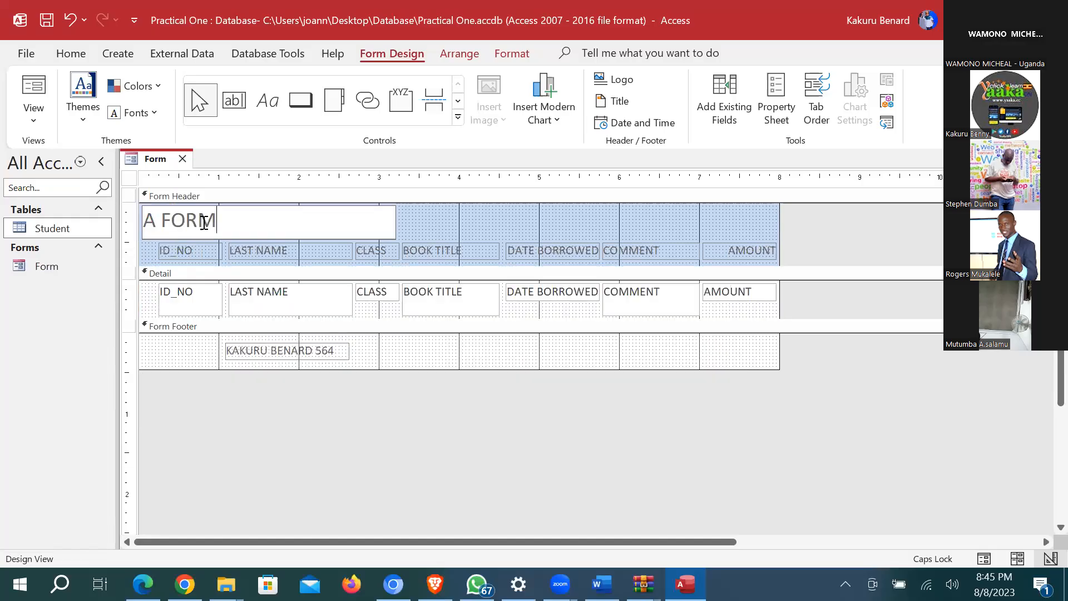
{"action": "type", "text": " SHOWIN"}
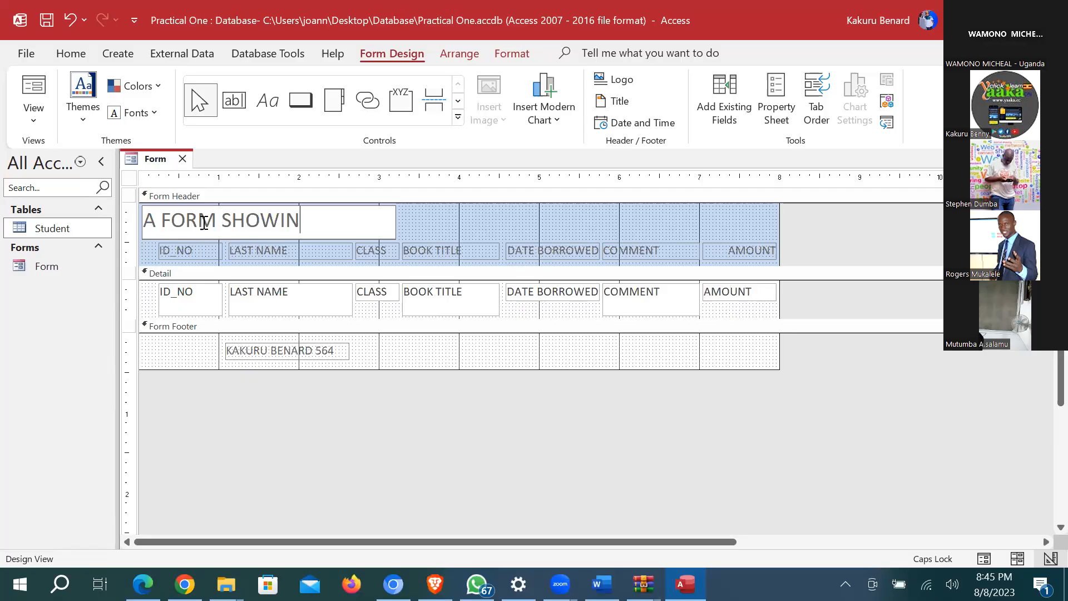
{"action": "type", "text": "G BOOKS BORROWED"}
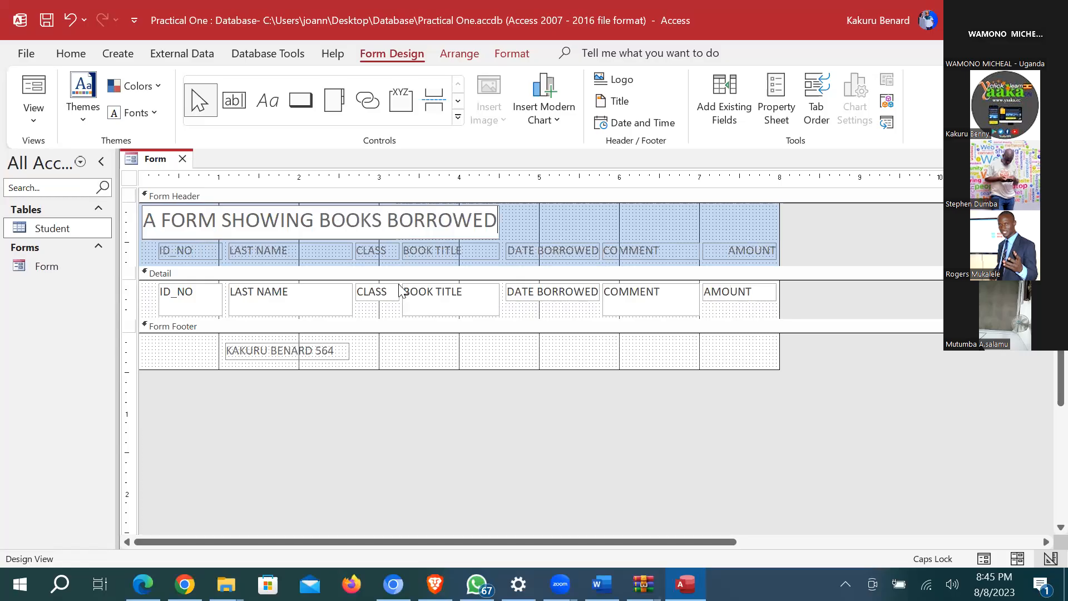
{"action": "left_click", "coordinate": [578, 223]}
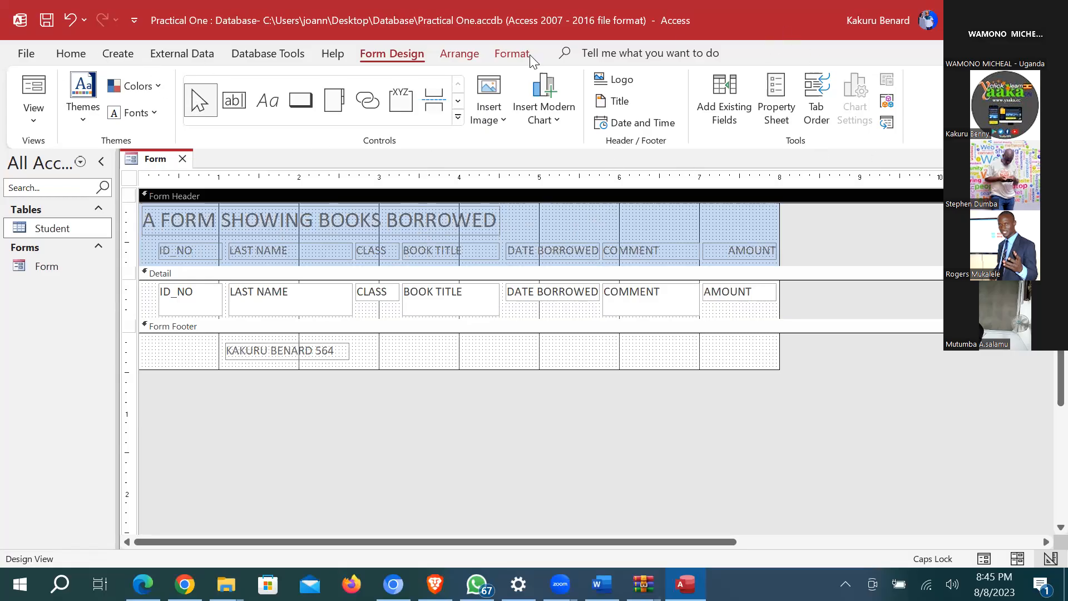
Step: Make the title red and bold, and widen it so BORROWED shows fully
{"action": "left_click", "coordinate": [367, 221]}
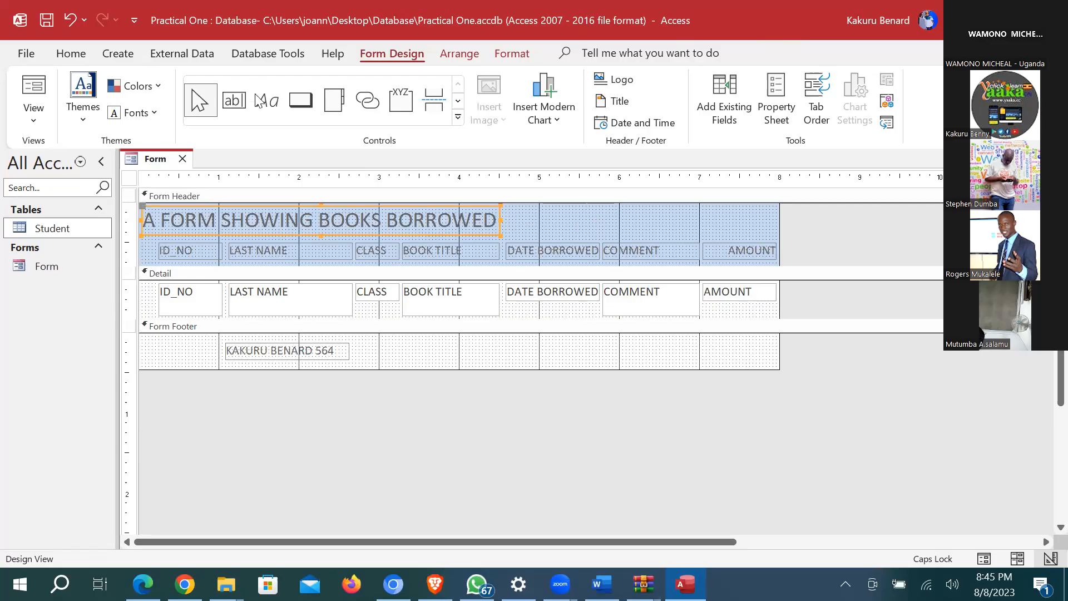
{"action": "left_click", "coordinate": [512, 53]}
{"action": "left_click", "coordinate": [211, 111]}
{"action": "key", "text": "ctrl+b"}
{"action": "left_click_drag", "start_coordinate": [500, 218], "coordinate": [517, 217]}
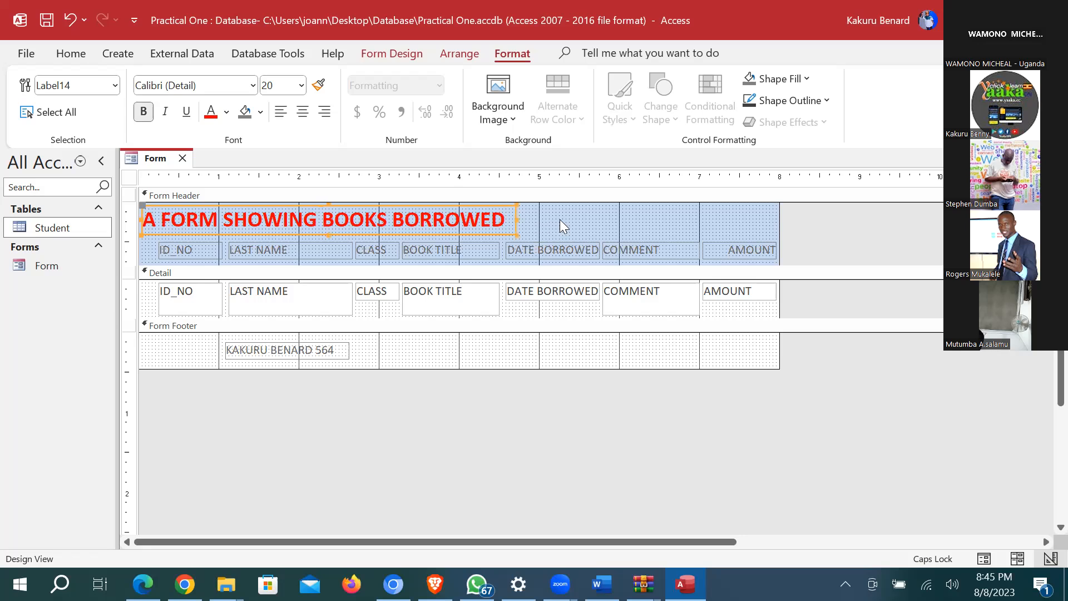
{"action": "left_click", "coordinate": [542, 203]}
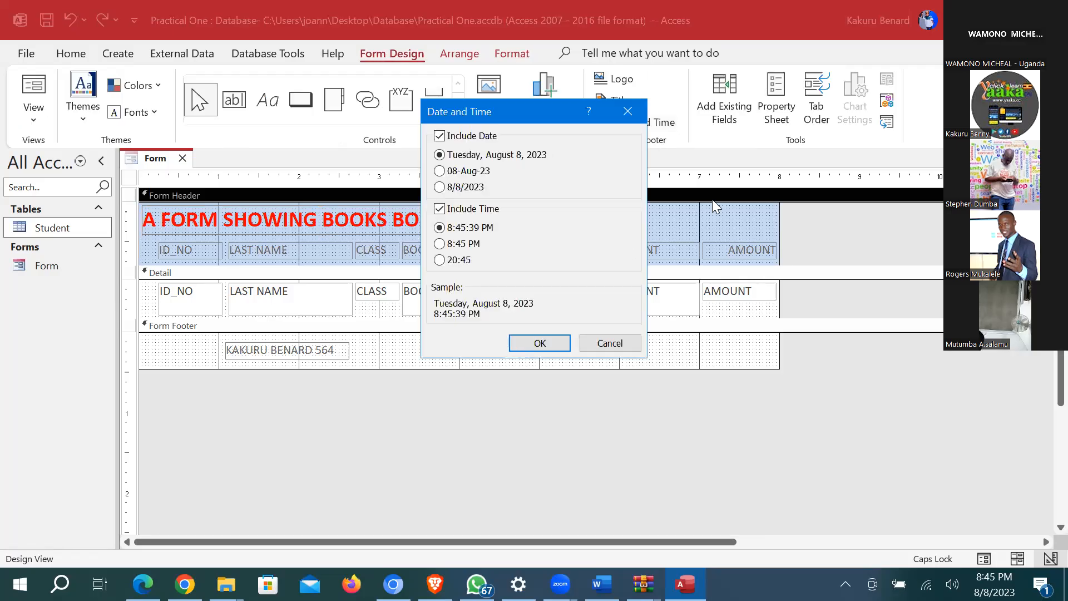
Step: Add the date and time to the header, widen the date box, and delete the empty cell beside the title
{"action": "key", "text": "Return"}
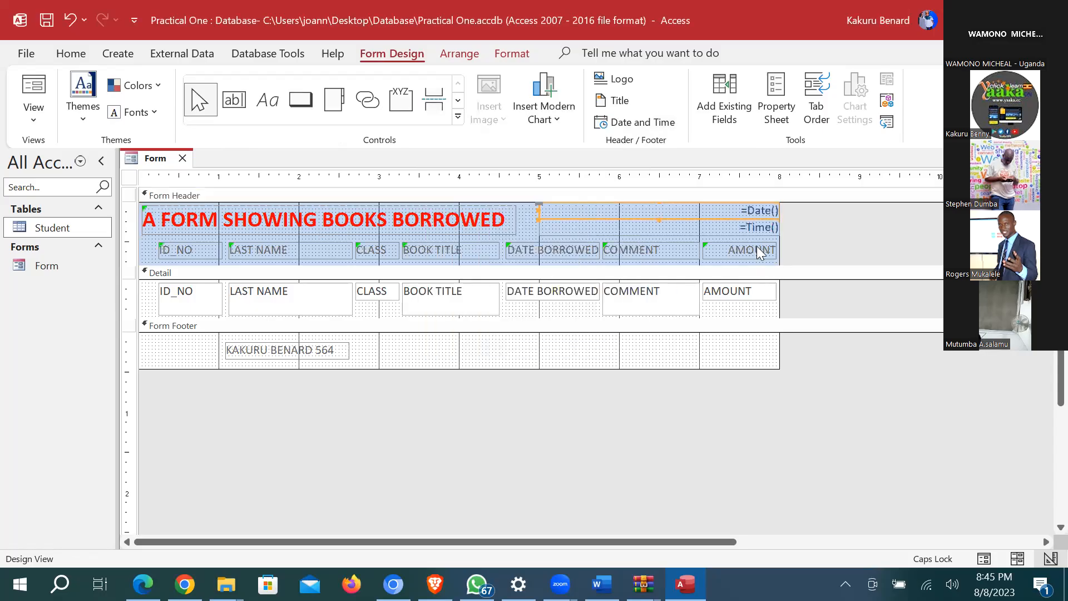
{"action": "left_click", "coordinate": [864, 242]}
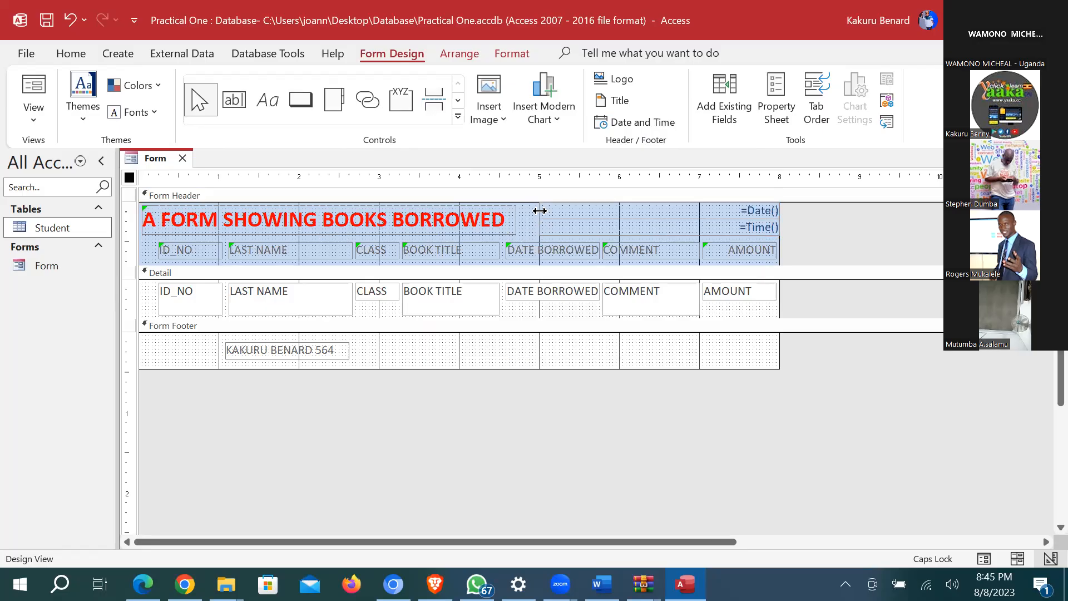
{"action": "left_click", "coordinate": [665, 212]}
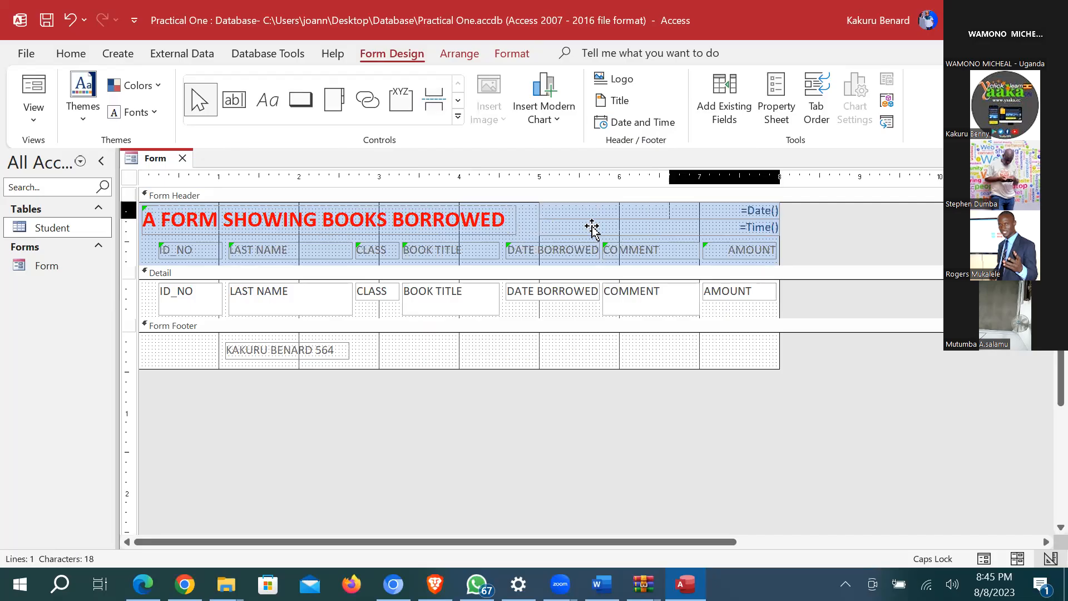
{"action": "left_click_drag", "start_coordinate": [539, 226], "coordinate": [658, 225]}
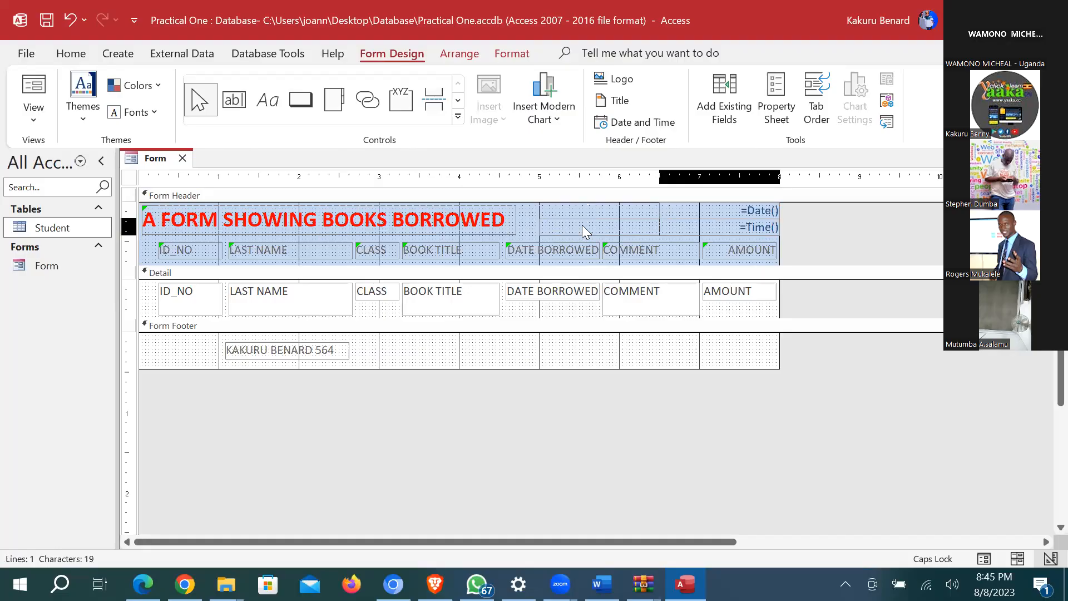
{"action": "left_click", "coordinate": [582, 225]}
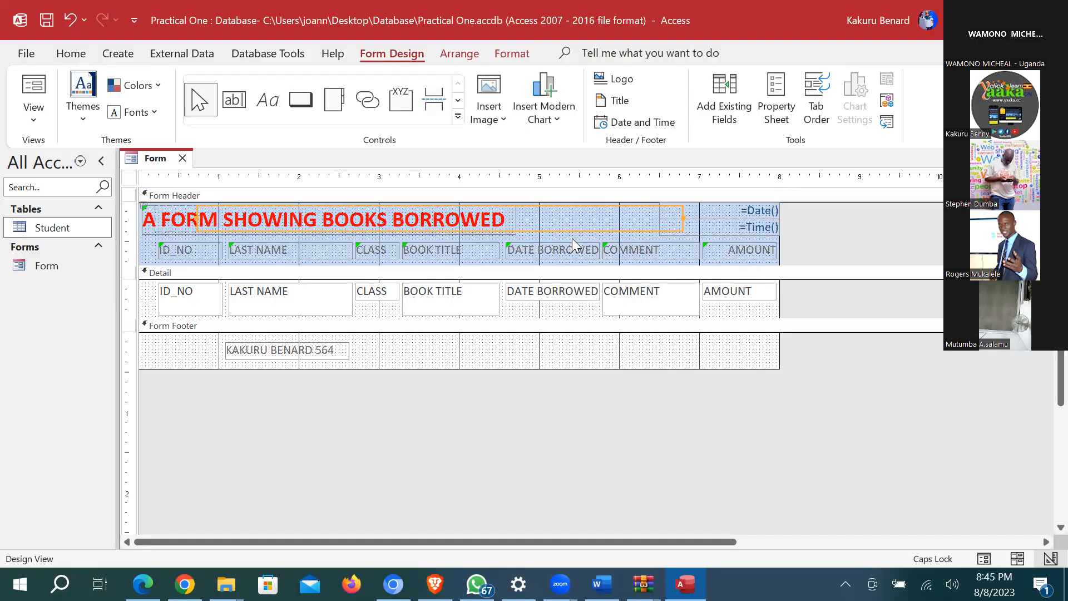
{"action": "key", "text": "Delete"}
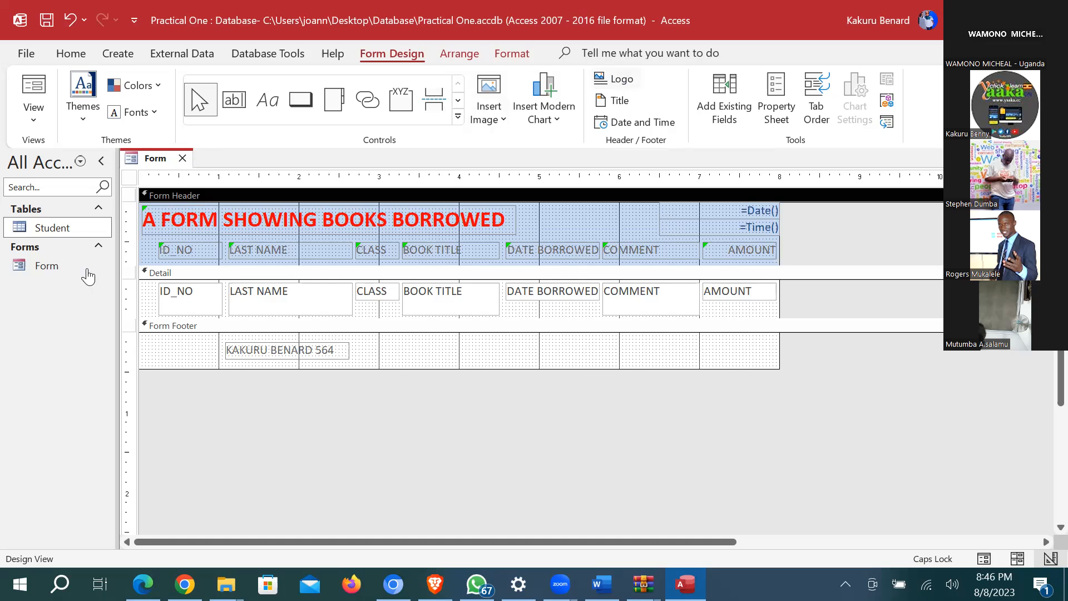
Step: Insert Nutritionist.png from Documents > Support Files as the header logo
{"action": "left_click", "coordinate": [74, 166]}
{"action": "double_click", "coordinate": [221, 278]}
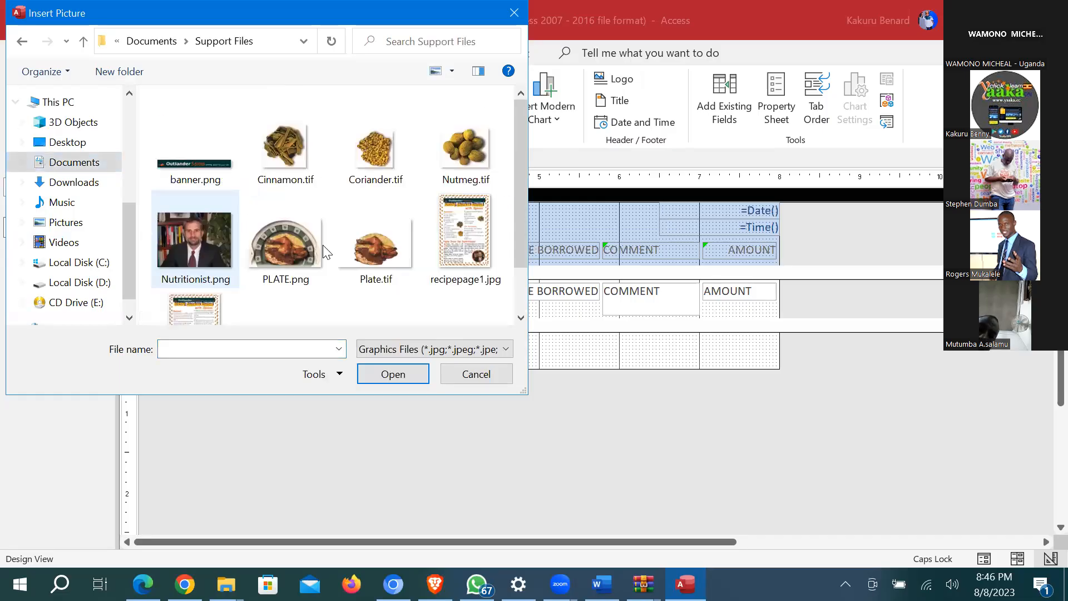
{"action": "scroll", "coordinate": [283, 179], "scroll_direction": "down", "scroll_amount": 2}
{"action": "scroll", "coordinate": [188, 229], "scroll_direction": "up", "scroll_amount": 2}
{"action": "double_click", "coordinate": [170, 222]}
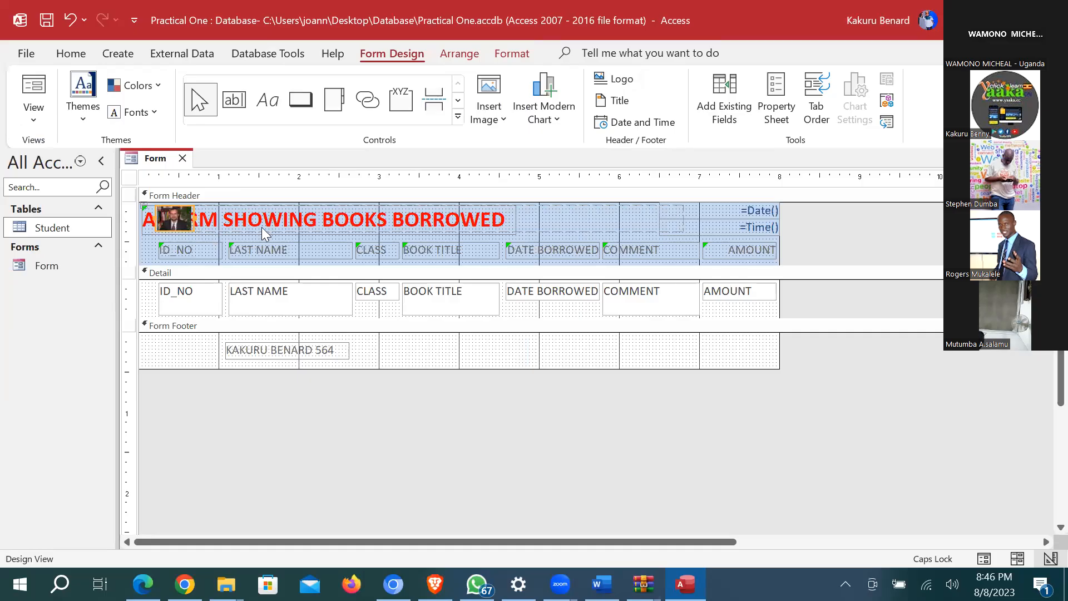
Step: Move the title label to the right of the logo so it reads fully
{"action": "left_click", "coordinate": [148, 233]}
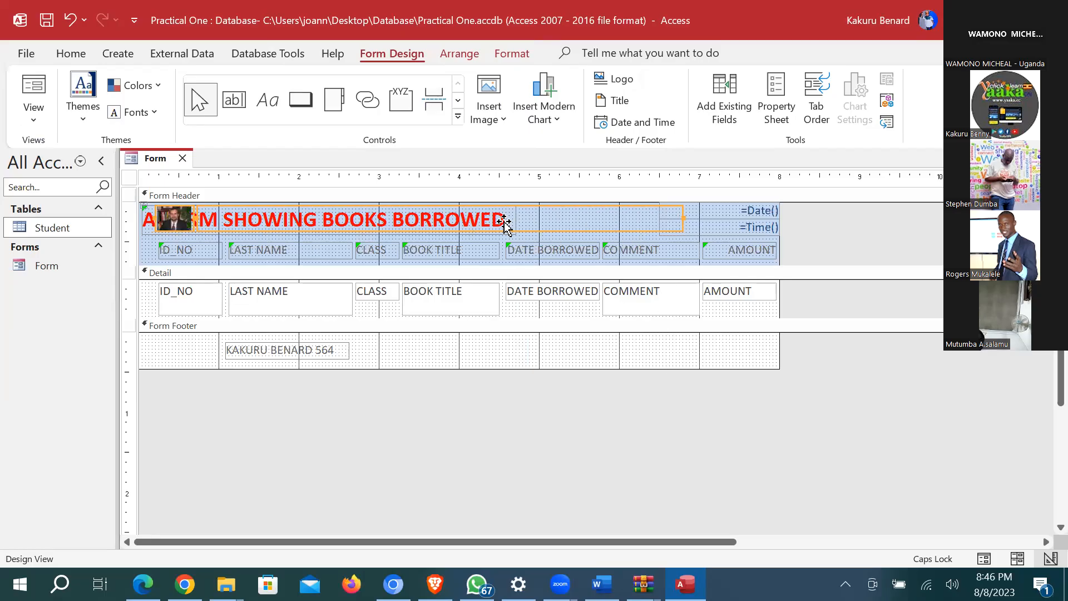
{"action": "left_click_drag", "start_coordinate": [553, 224], "coordinate": [500, 229]}
{"action": "left_click", "coordinate": [489, 234]}
{"action": "left_click", "coordinate": [569, 233]}
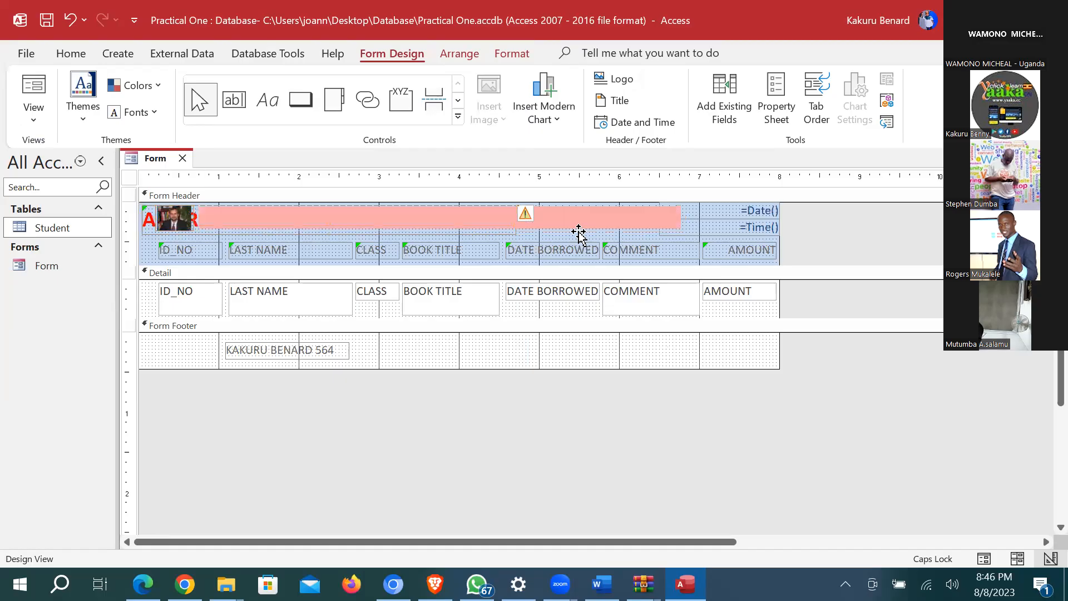
{"action": "left_click", "coordinate": [723, 314]}
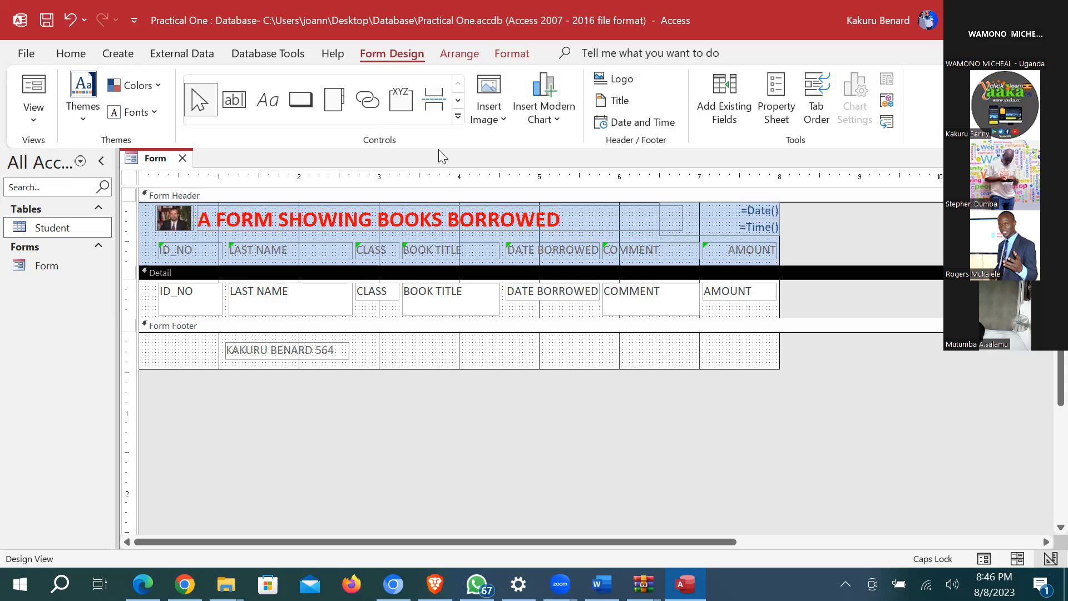
Step: Insert Academician.jpg from Support Files\Images and place it right of the header title
{"action": "left_click", "coordinate": [493, 115]}
{"action": "left_click", "coordinate": [513, 147]}
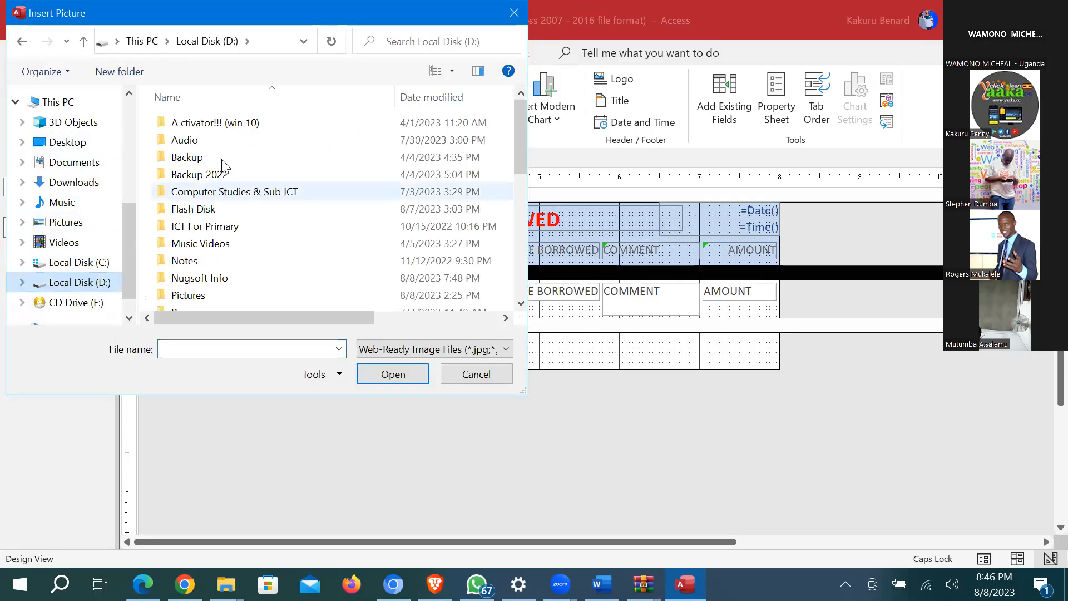
{"action": "scroll", "coordinate": [220, 239], "scroll_direction": "down", "scroll_amount": 1}
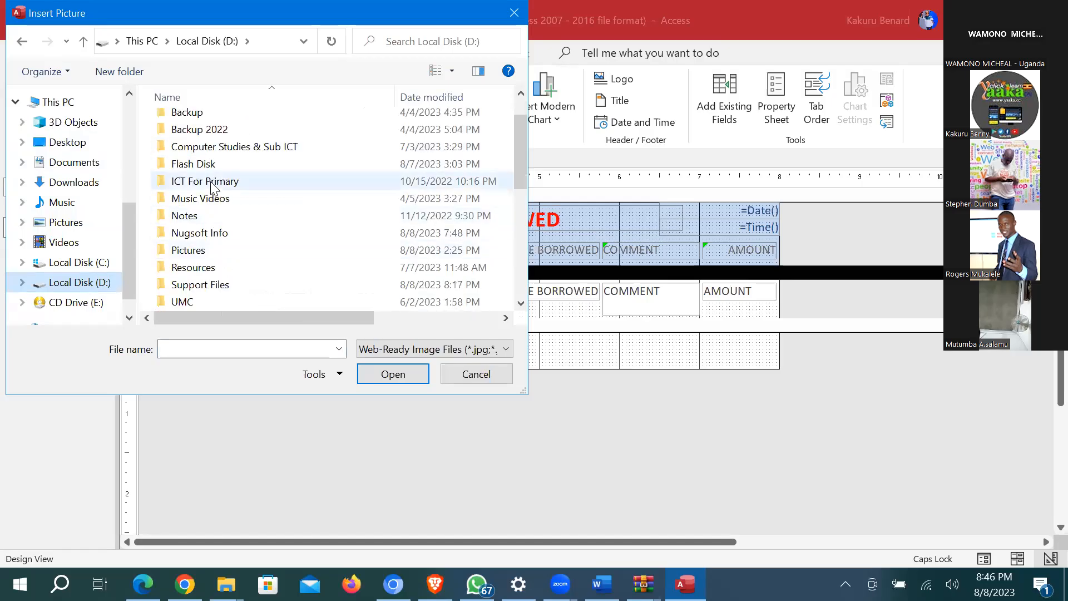
{"action": "scroll", "coordinate": [216, 231], "scroll_direction": "down", "scroll_amount": 1}
{"action": "double_click", "coordinate": [216, 232]}
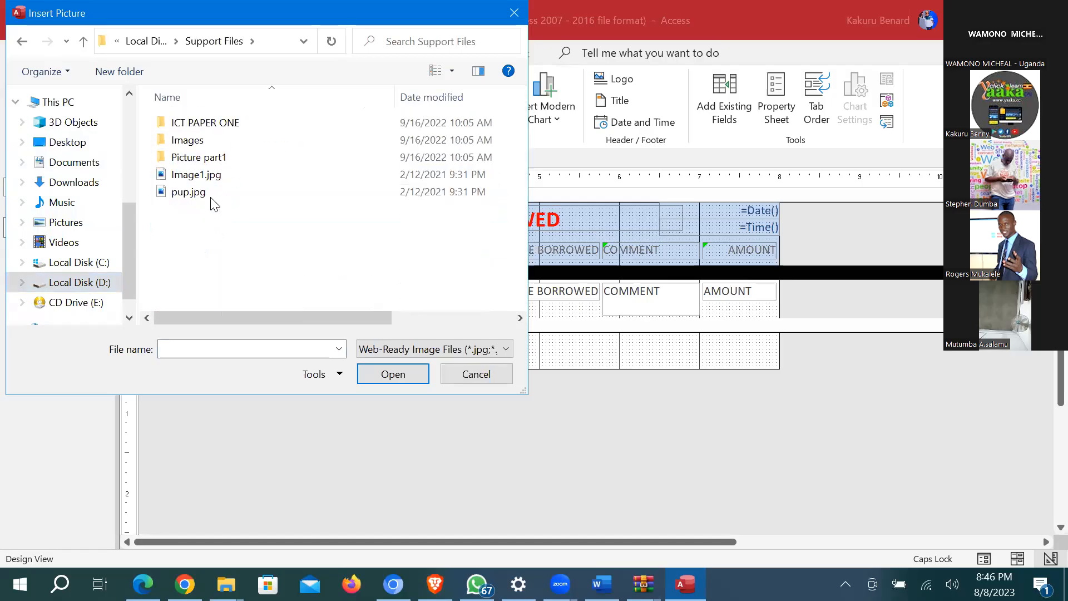
{"action": "double_click", "coordinate": [191, 140]}
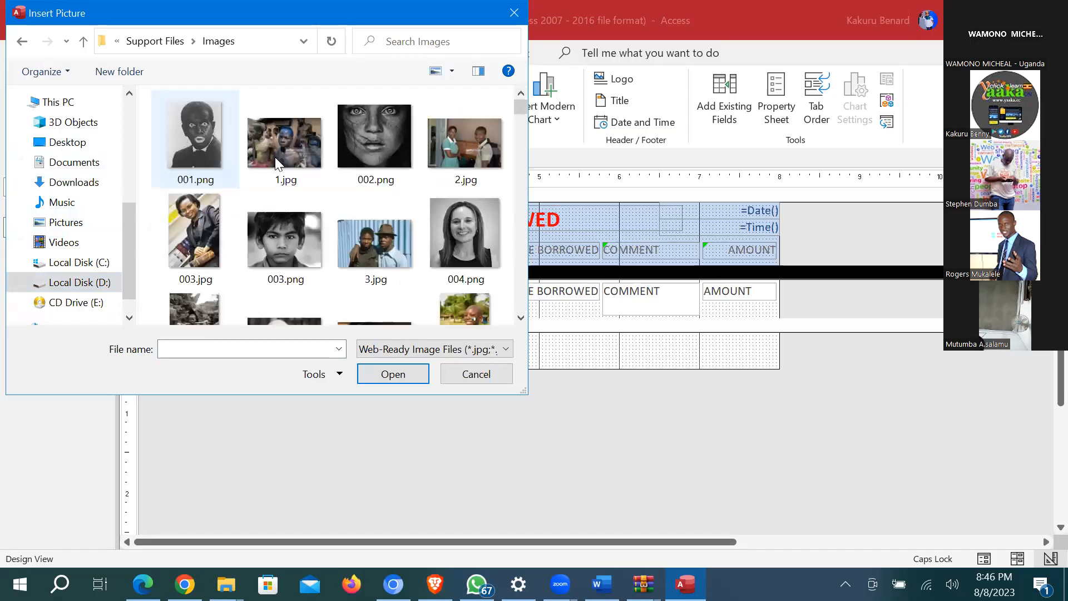
{"action": "scroll", "coordinate": [383, 154], "scroll_direction": "down", "scroll_amount": 3}
{"action": "scroll", "coordinate": [399, 162], "scroll_direction": "down", "scroll_amount": 4}
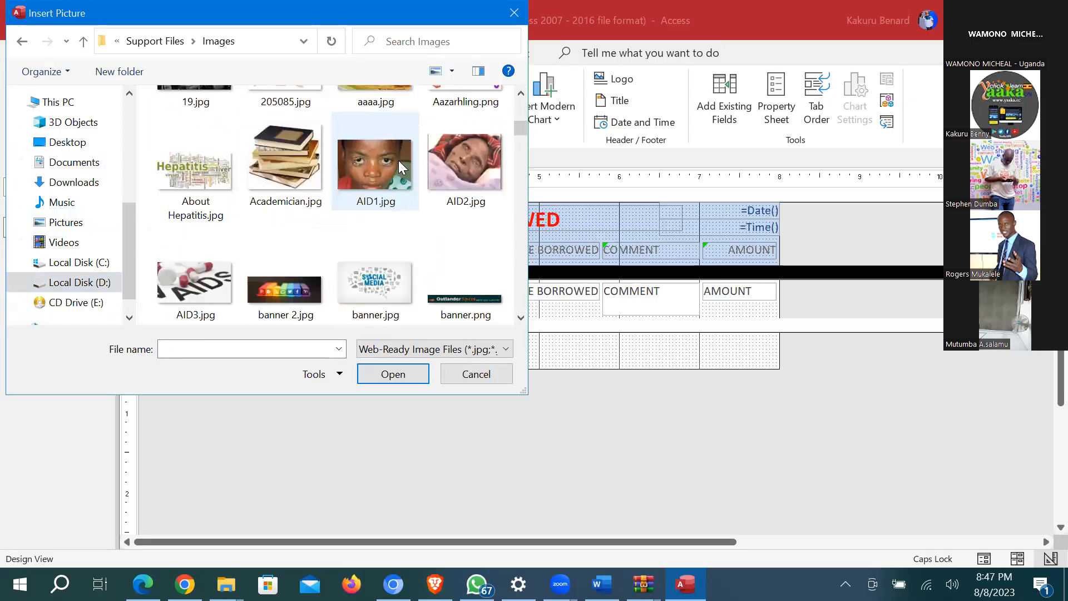
{"action": "scroll", "coordinate": [345, 195], "scroll_direction": "down", "scroll_amount": 3}
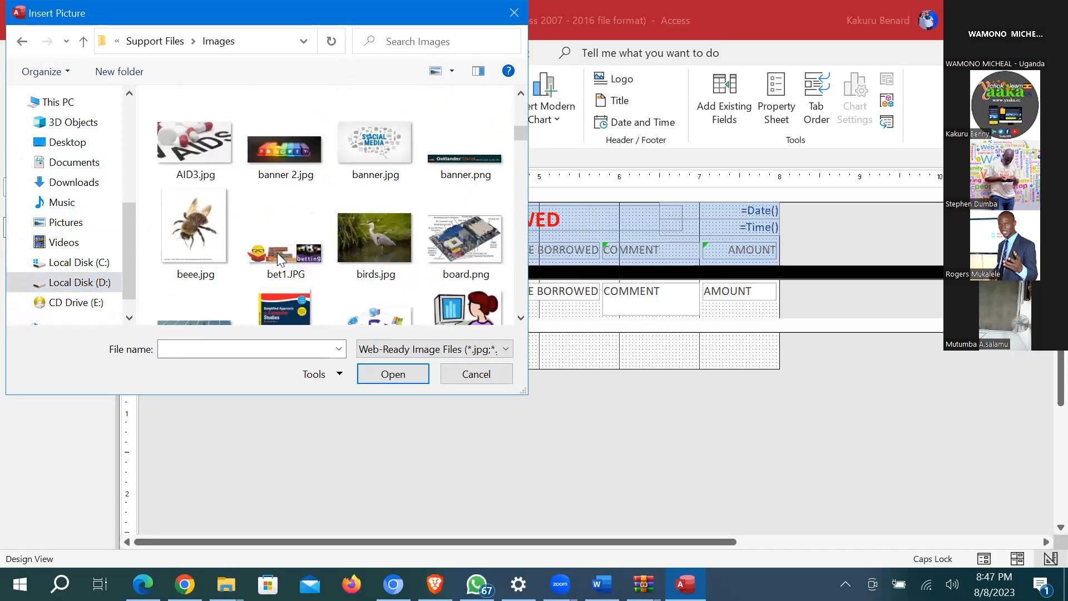
{"action": "scroll", "coordinate": [274, 237], "scroll_direction": "down", "scroll_amount": 1}
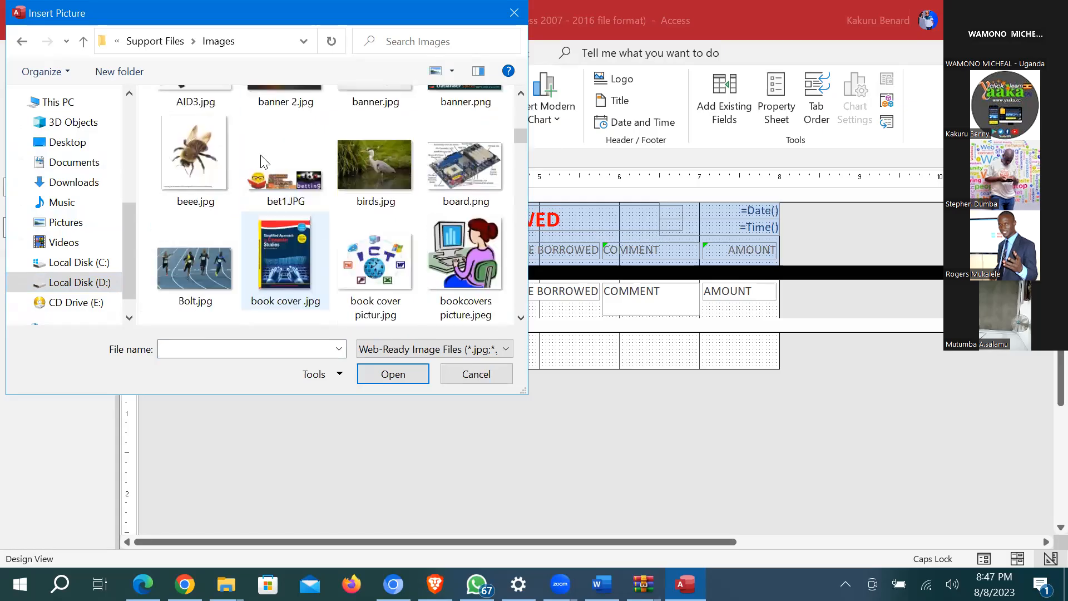
{"action": "scroll", "coordinate": [288, 126], "scroll_direction": "up", "scroll_amount": 2}
{"action": "double_click", "coordinate": [288, 125]}
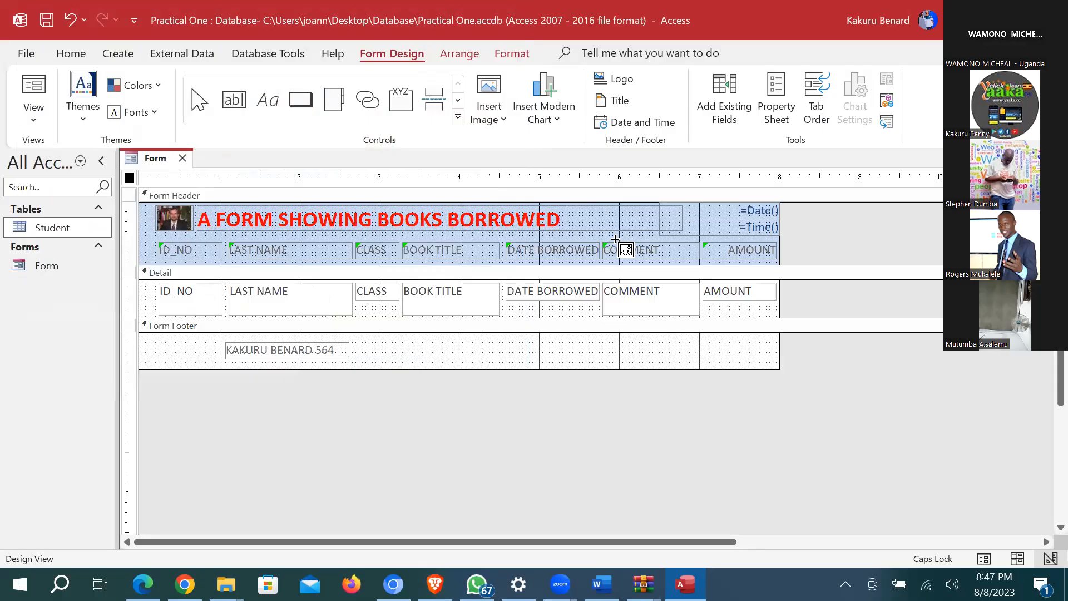
{"action": "left_click_drag", "start_coordinate": [572, 208], "coordinate": [621, 245]}
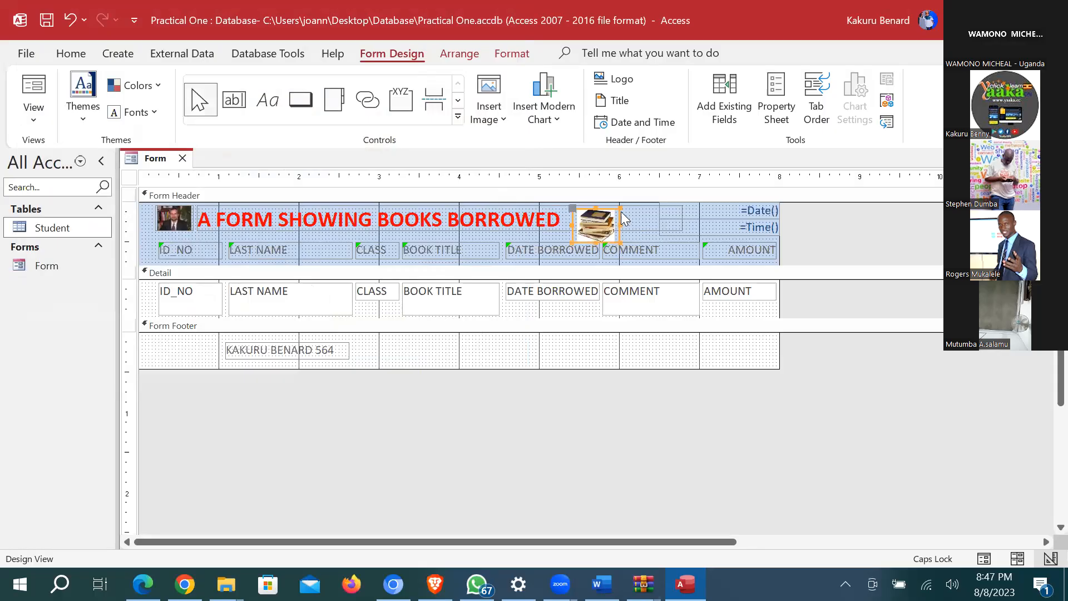
{"action": "left_click", "coordinate": [718, 357]}
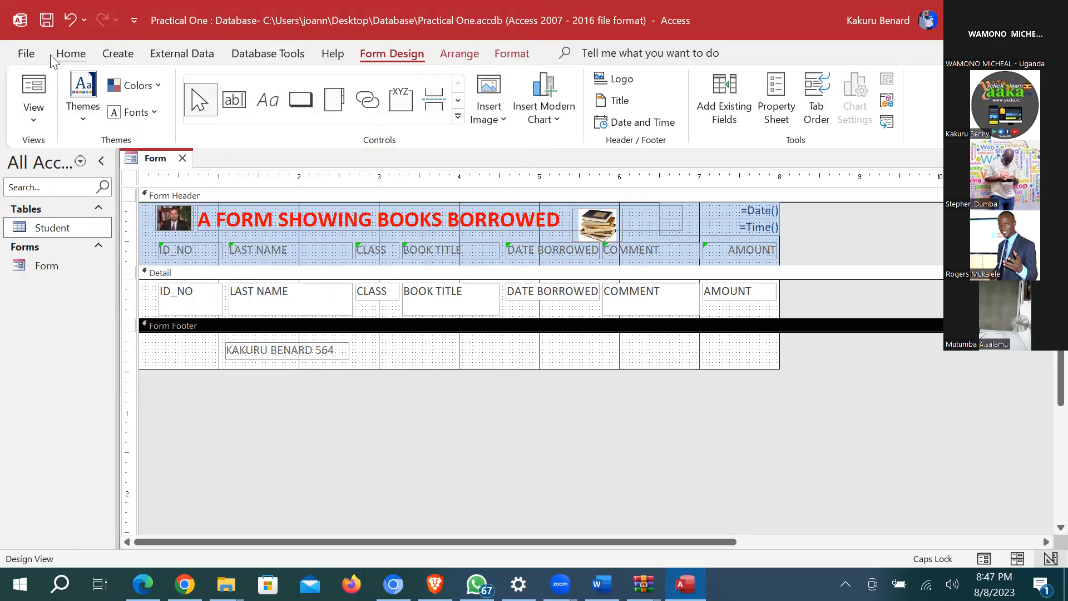
Step: Preview the form's records in Form View, then return to Design View
{"action": "left_click", "coordinate": [33, 124]}
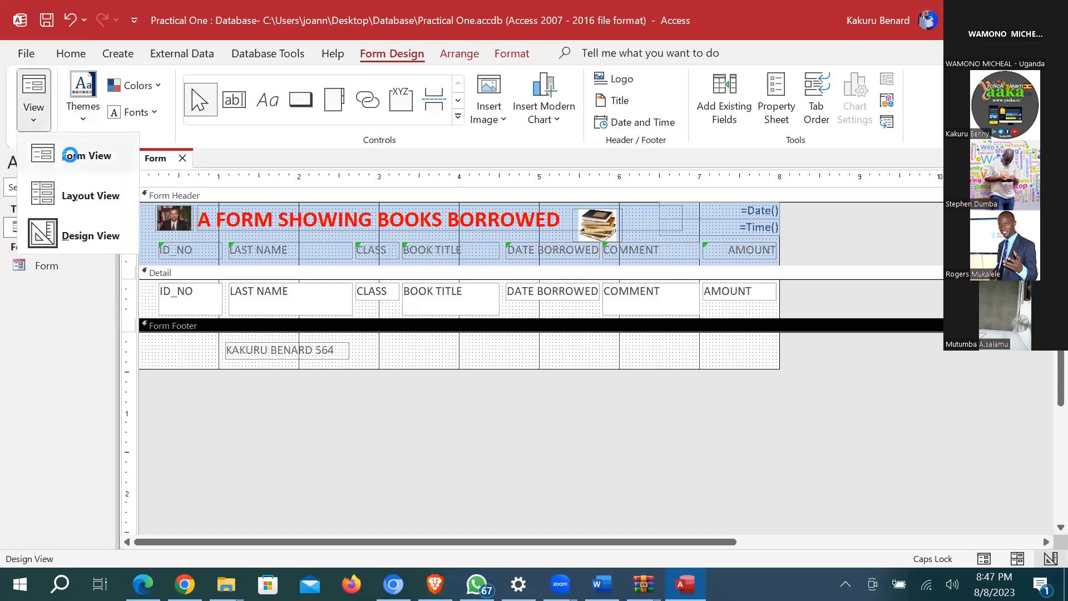
{"action": "left_click", "coordinate": [70, 157]}
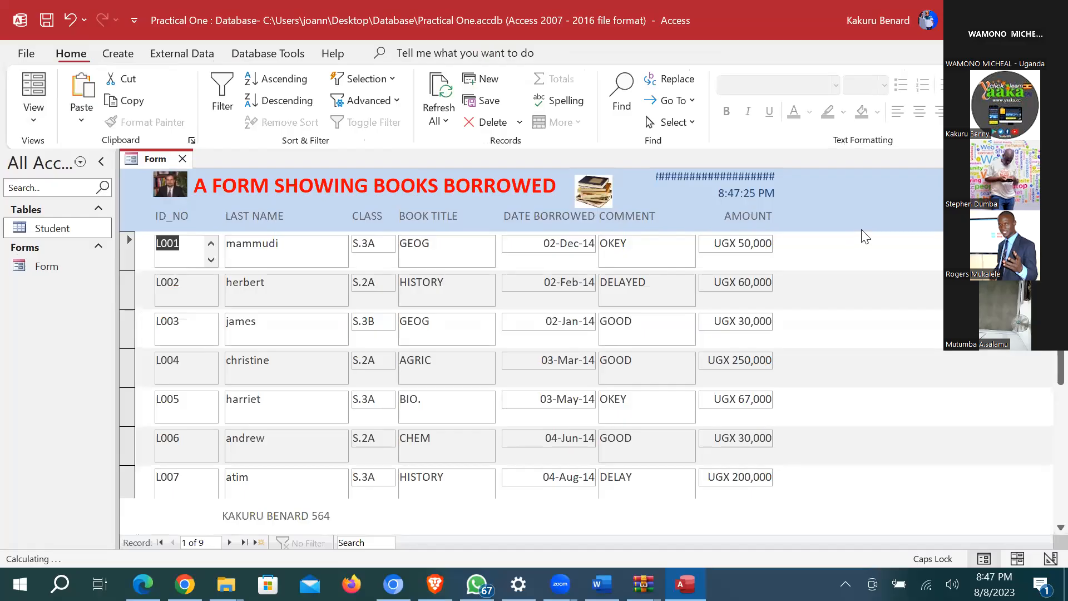
{"action": "left_click", "coordinate": [22, 121]}
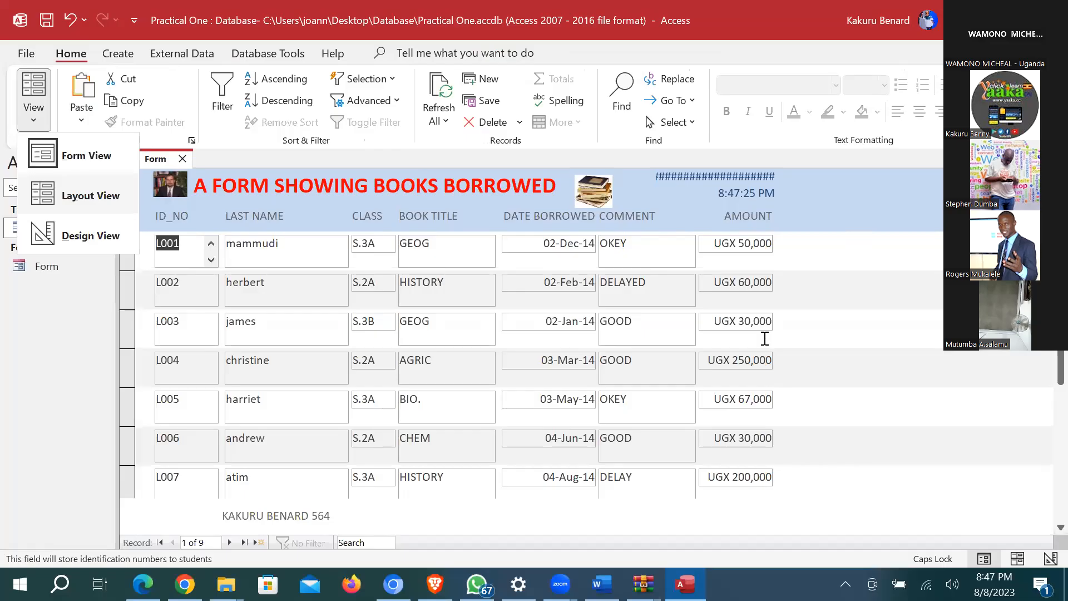
{"action": "key", "text": "d"}
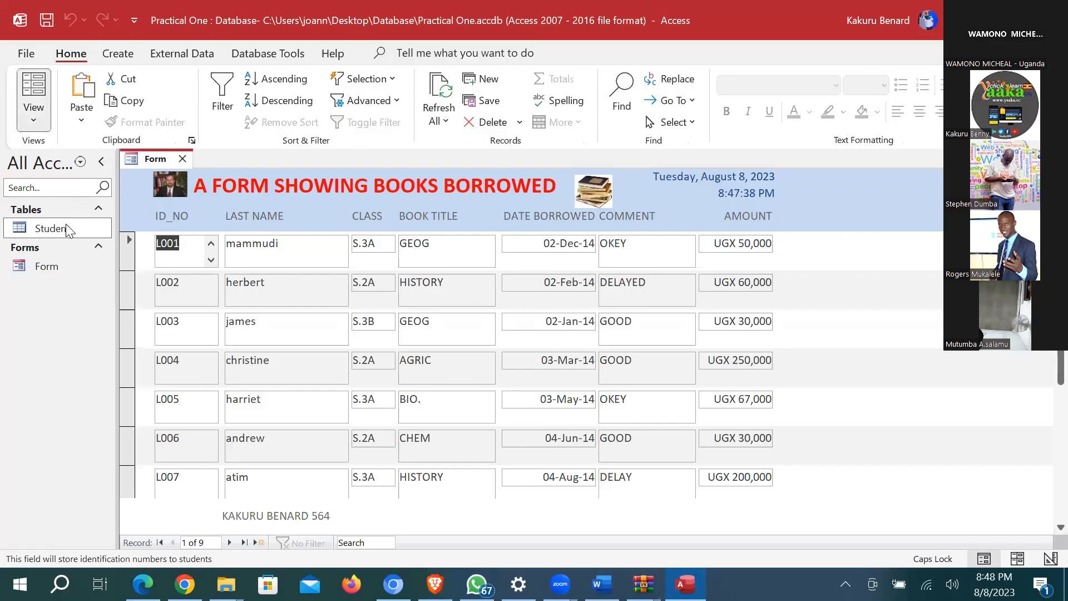
{"action": "left_click", "coordinate": [33, 115]}
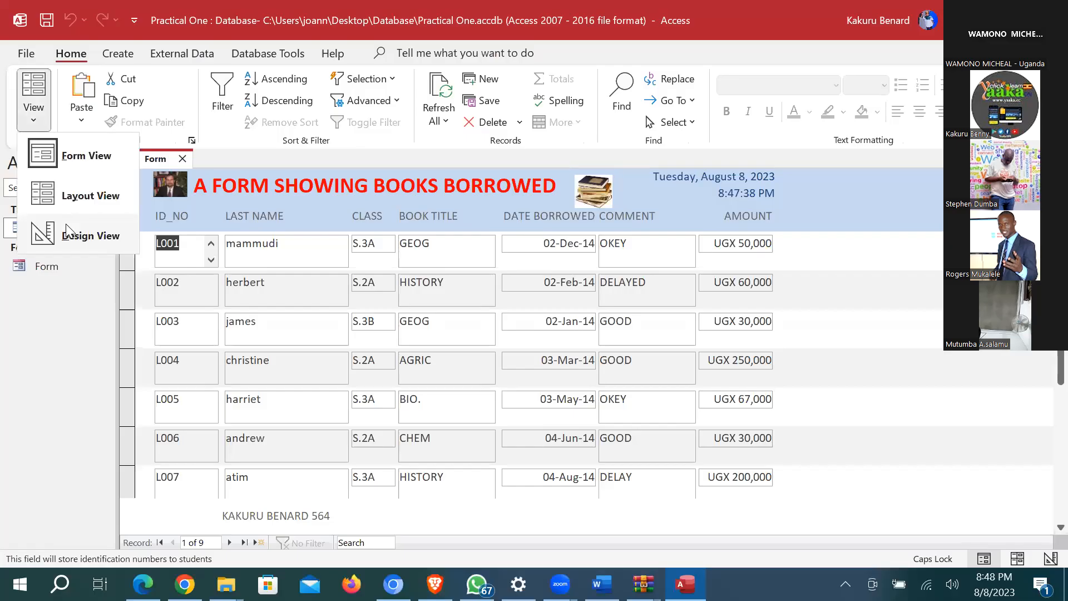
{"action": "left_click", "coordinate": [67, 229]}
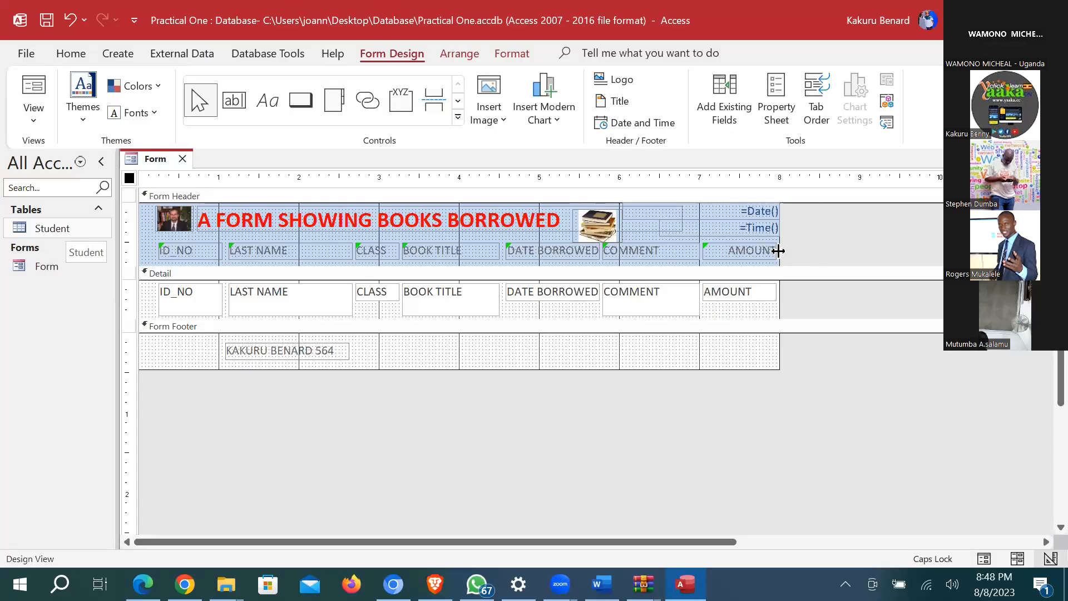
Step: Widen the form to about 9 inches and add a TAX heading label right of AMOUNT
{"action": "left_click_drag", "start_coordinate": [867, 246], "coordinate": [863, 246]}
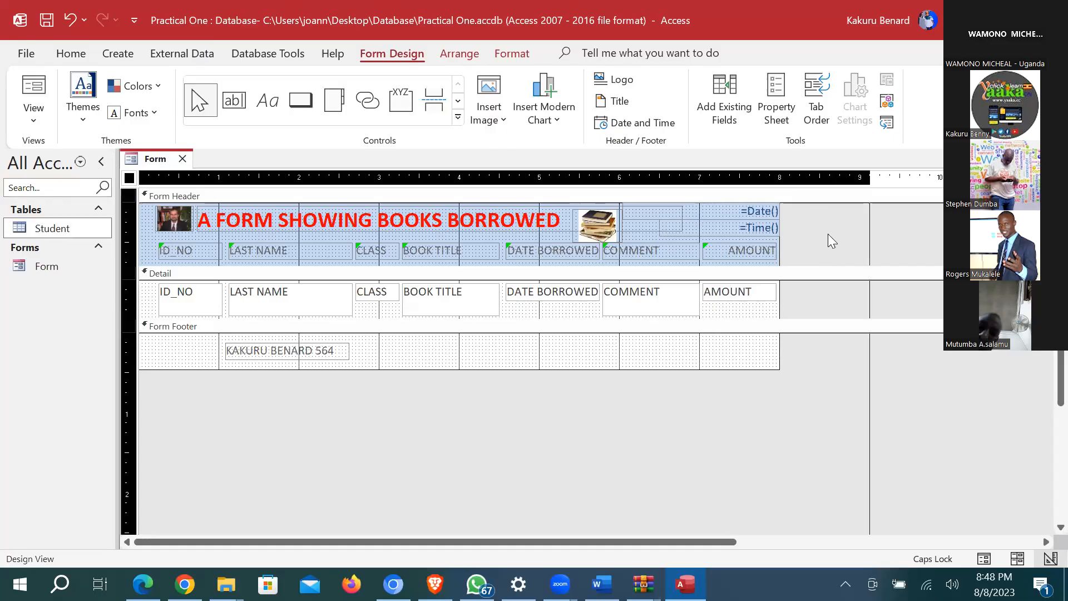
{"action": "left_click", "coordinate": [800, 236]}
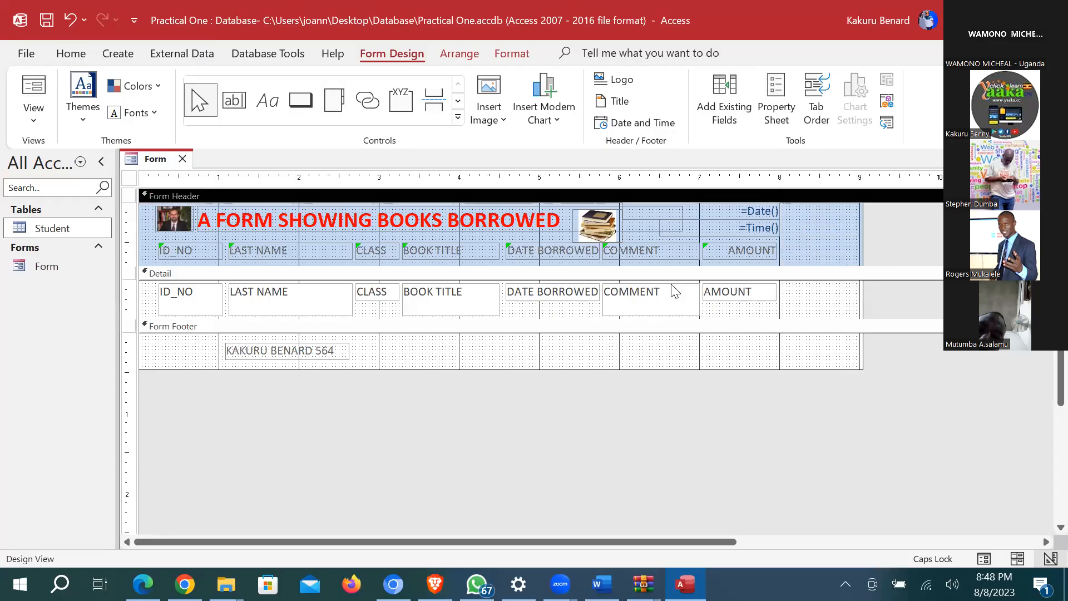
{"action": "left_click", "coordinate": [267, 103]}
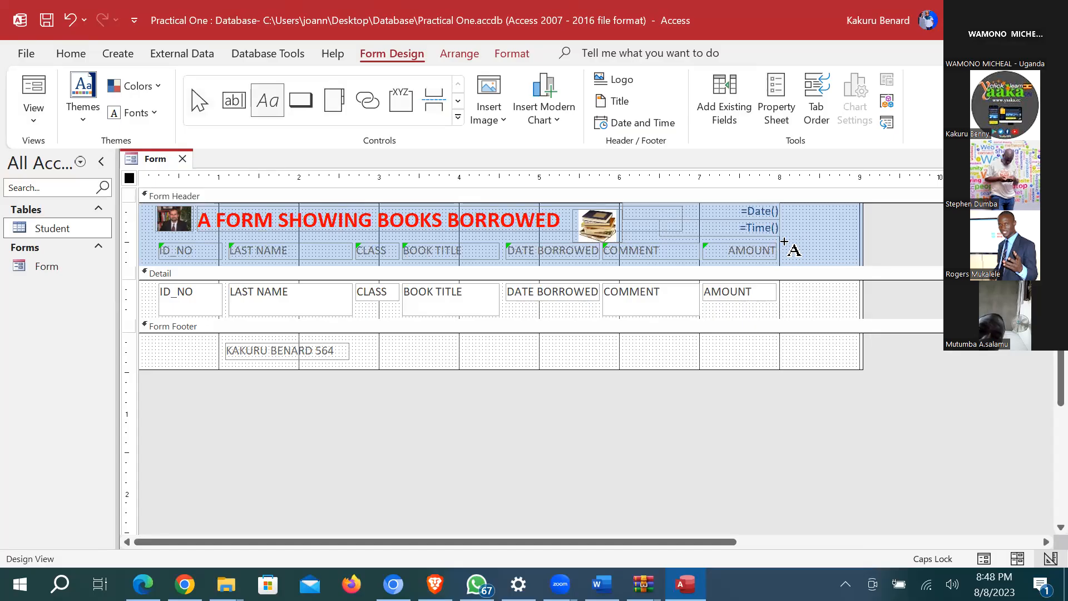
{"action": "mouse_move", "coordinate": [780, 243]}
{"action": "left_mouse_down"}
{"action": "mouse_move", "coordinate": [813, 266]}
{"action": "mouse_move", "coordinate": [840, 262]}
{"action": "left_mouse_up"}
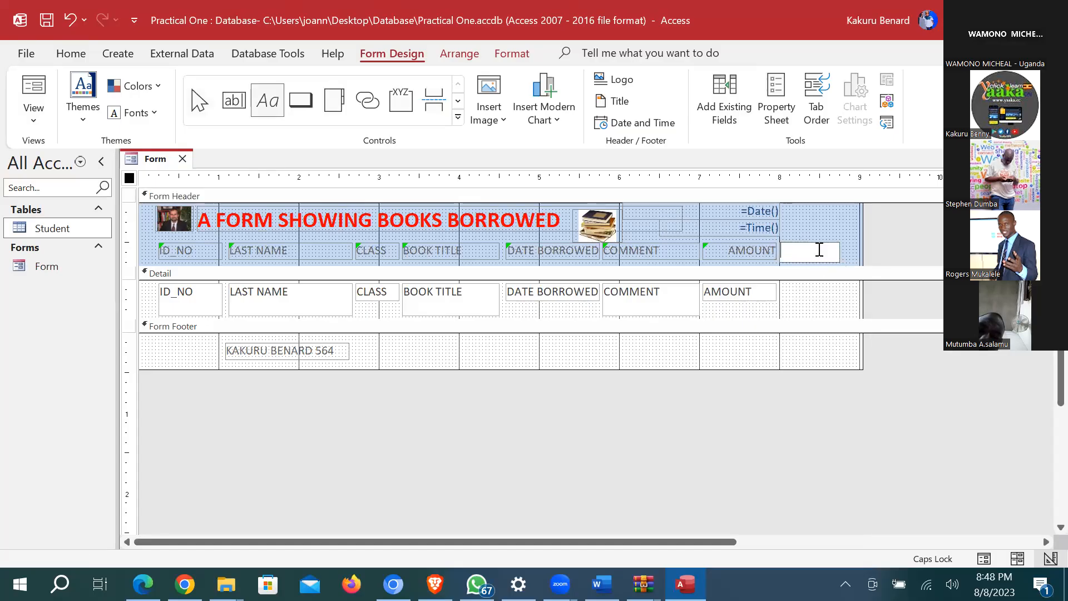
{"action": "key", "text": "Caps_Lock"}
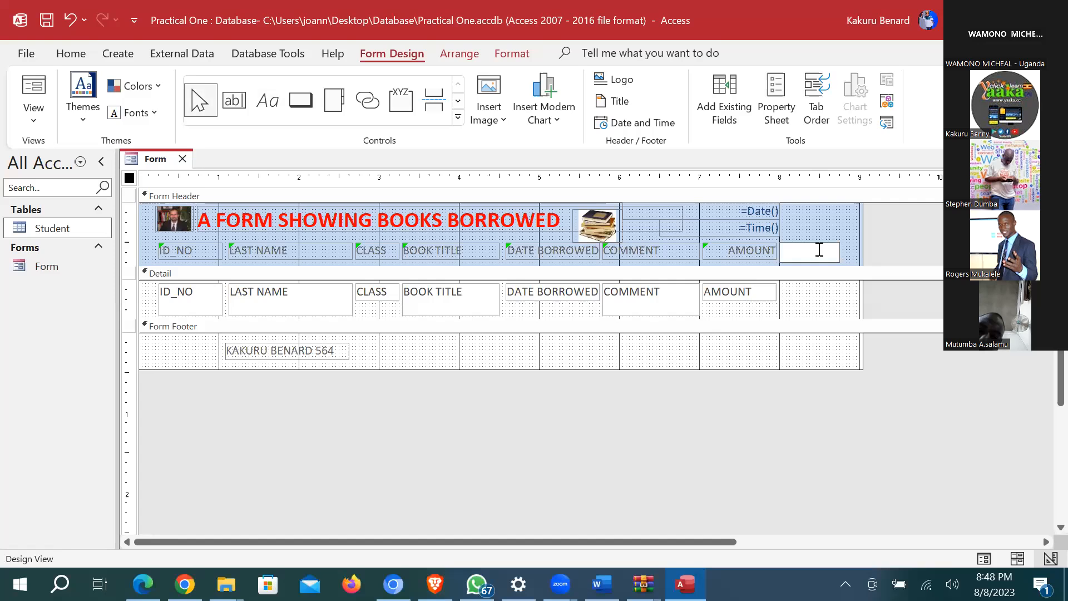
{"action": "key", "text": "Caps_Lock"}
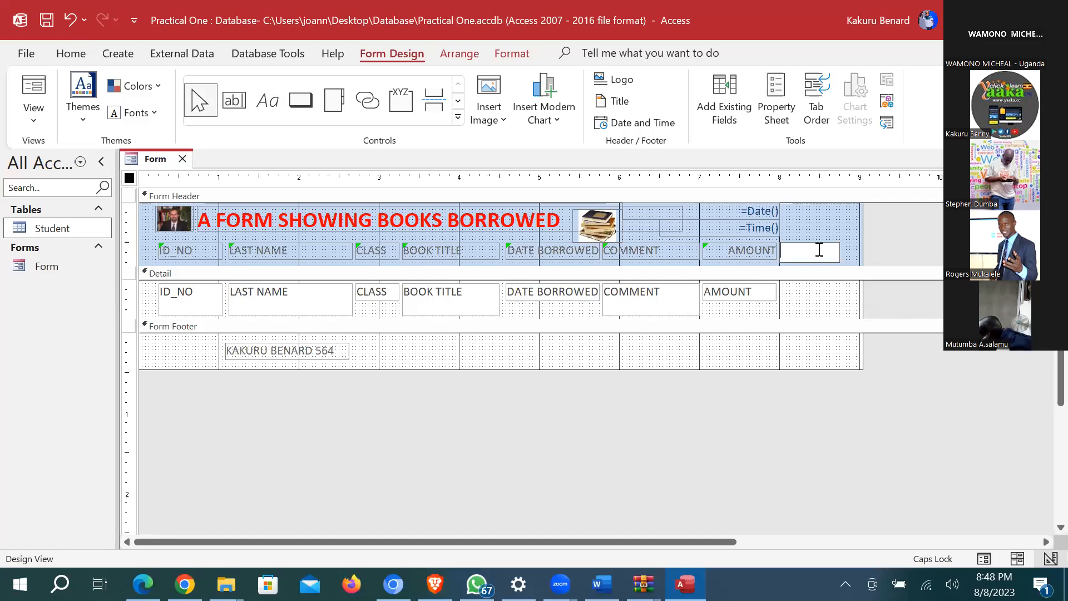
{"action": "type", "text": "TAX"}
{"action": "key", "text": "Return"}
{"action": "left_click_drag", "start_coordinate": [823, 241], "coordinate": [816, 242]}
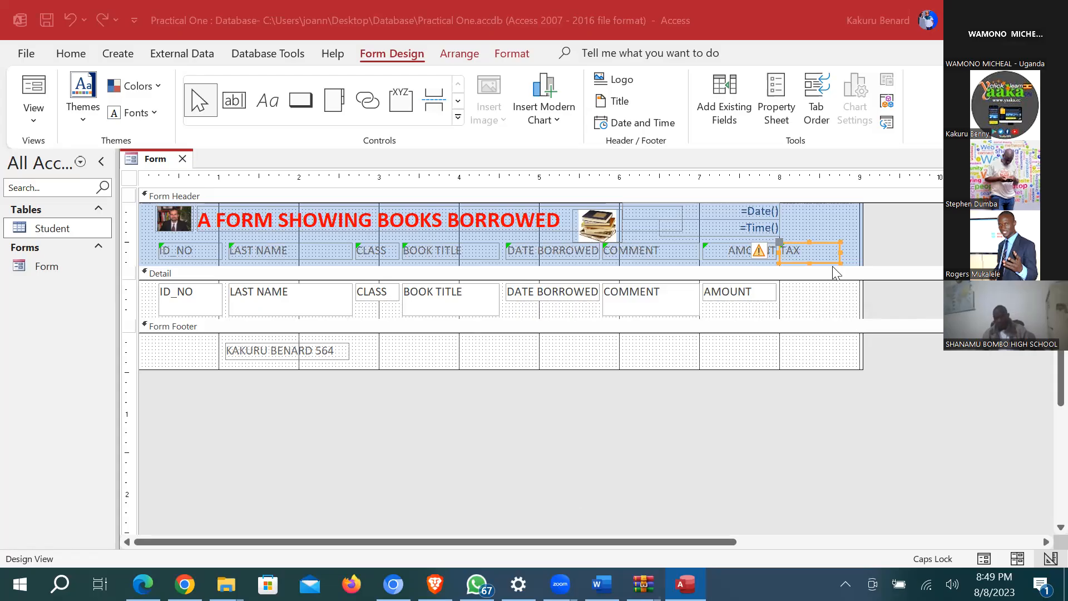
{"action": "left_click", "coordinate": [817, 263]}
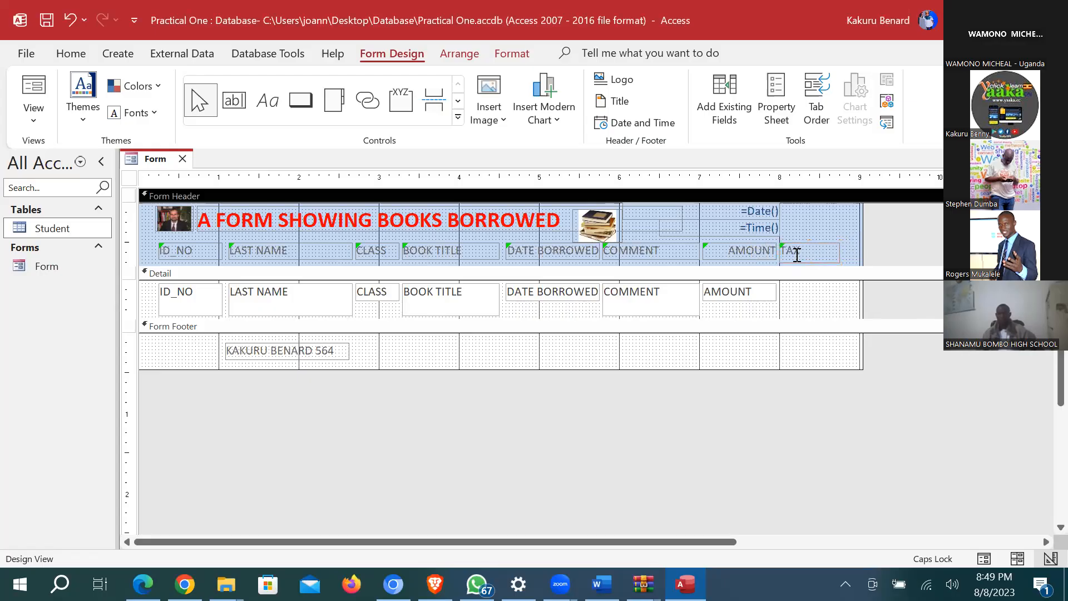
{"action": "left_click", "coordinate": [808, 251]}
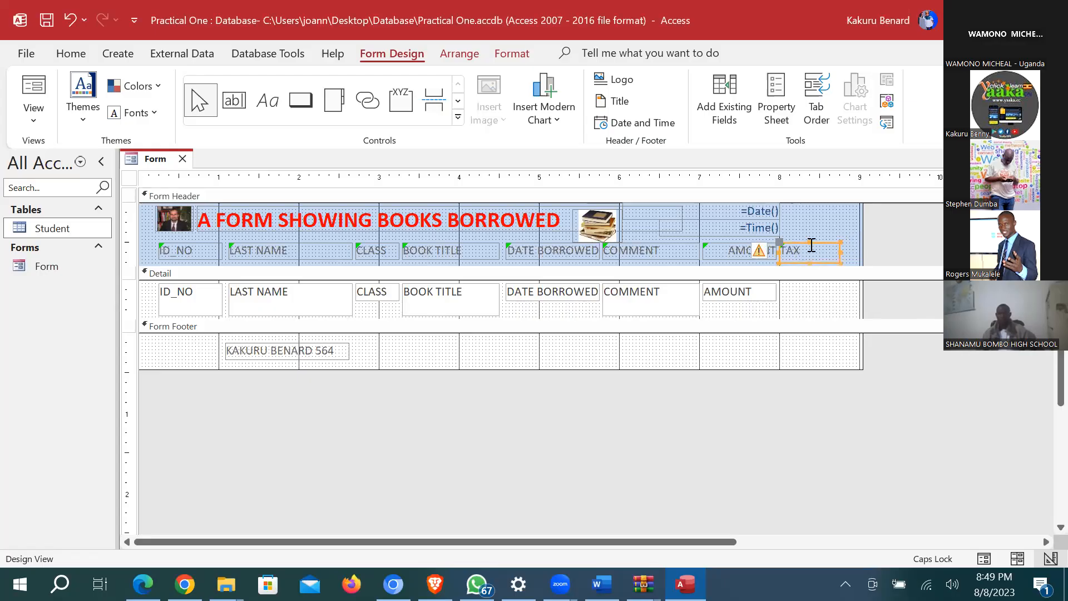
{"action": "left_click", "coordinate": [807, 296]}
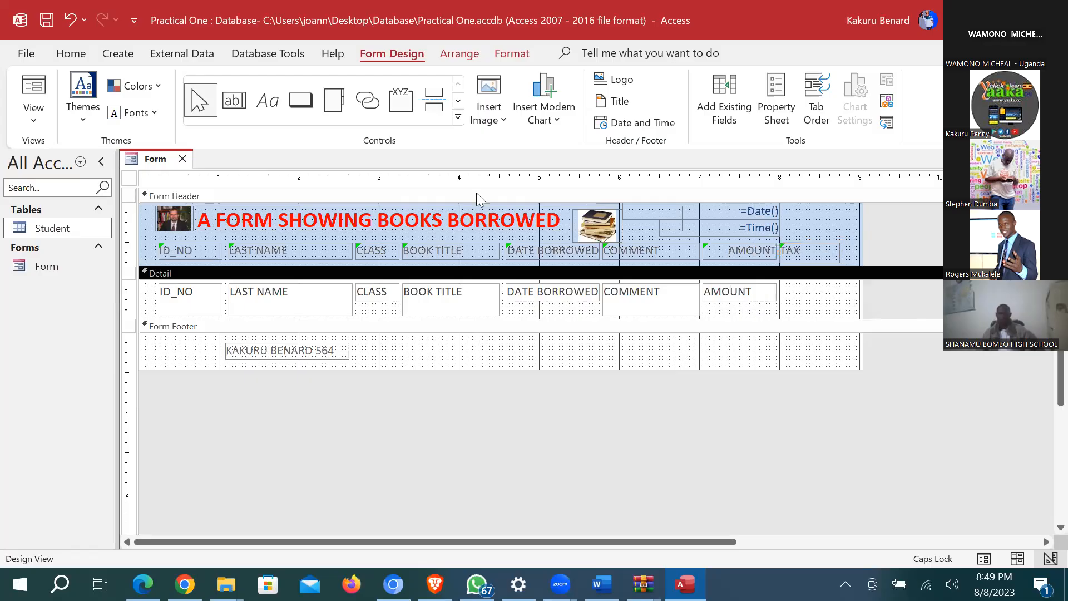
Step: Draw an unbound text box under TAX, delete its label, and show its Data properties
{"action": "left_click", "coordinate": [243, 111]}
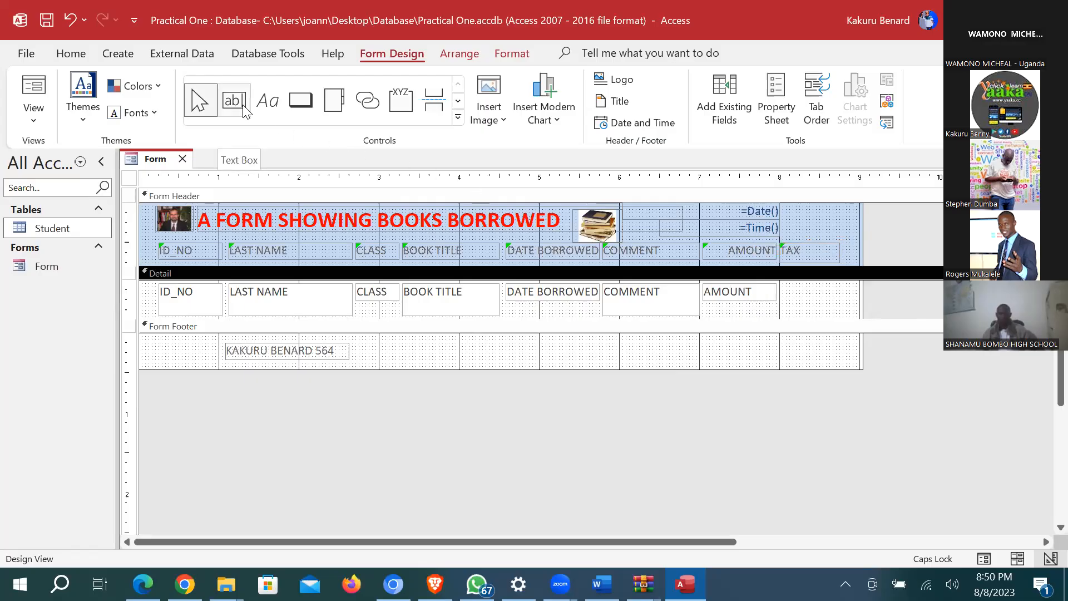
{"action": "left_click_drag", "start_coordinate": [779, 282], "coordinate": [845, 301]}
{"action": "left_click", "coordinate": [690, 293]}
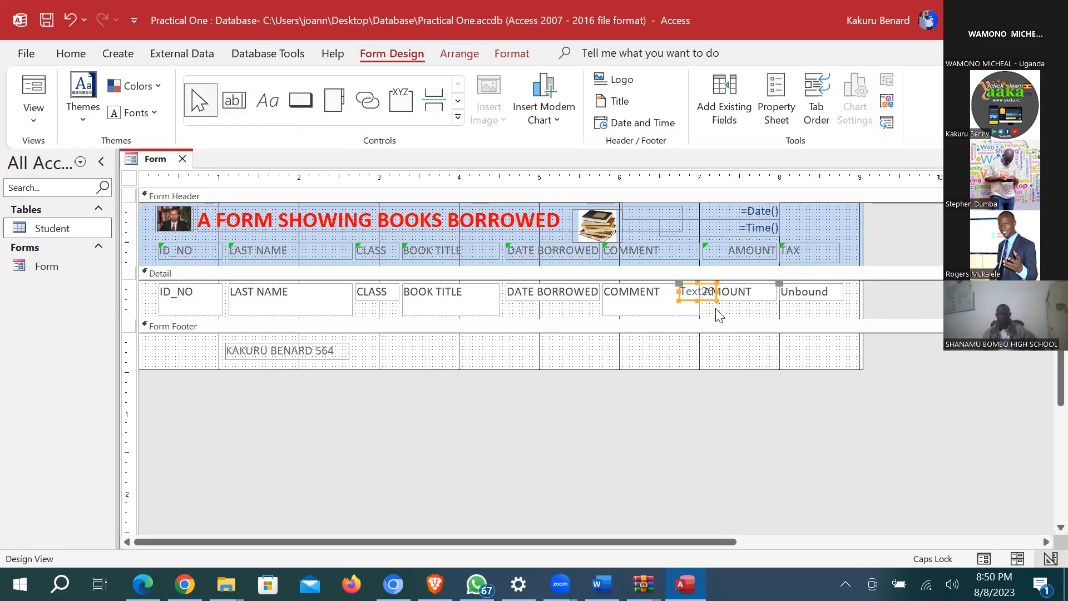
{"action": "key", "text": "Delete"}
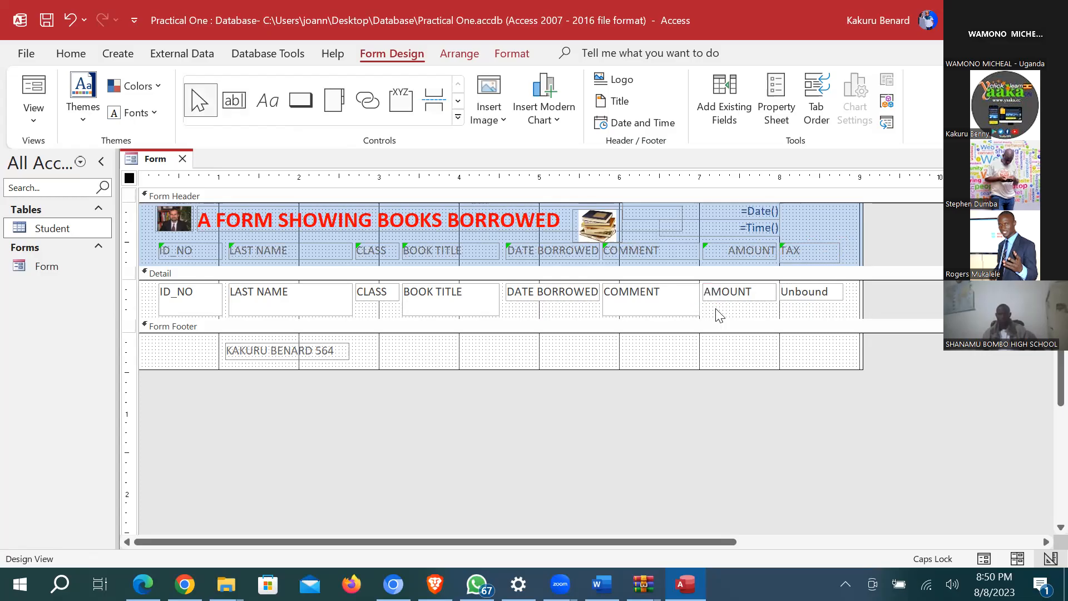
{"action": "left_click", "coordinate": [828, 294]}
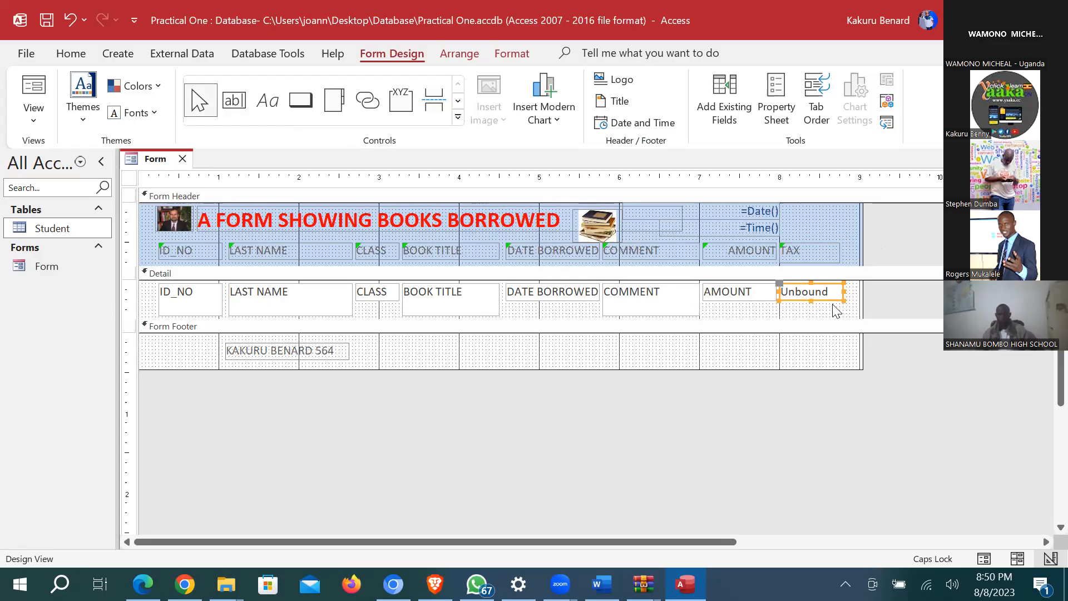
{"action": "left_click", "coordinate": [778, 105]}
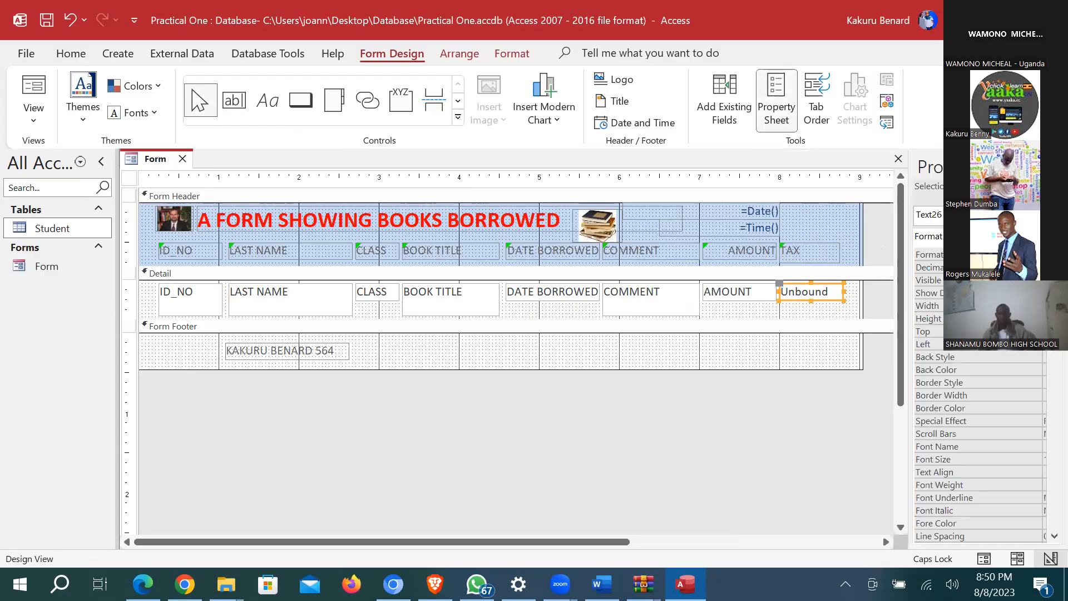
{"action": "left_click", "coordinate": [961, 237]}
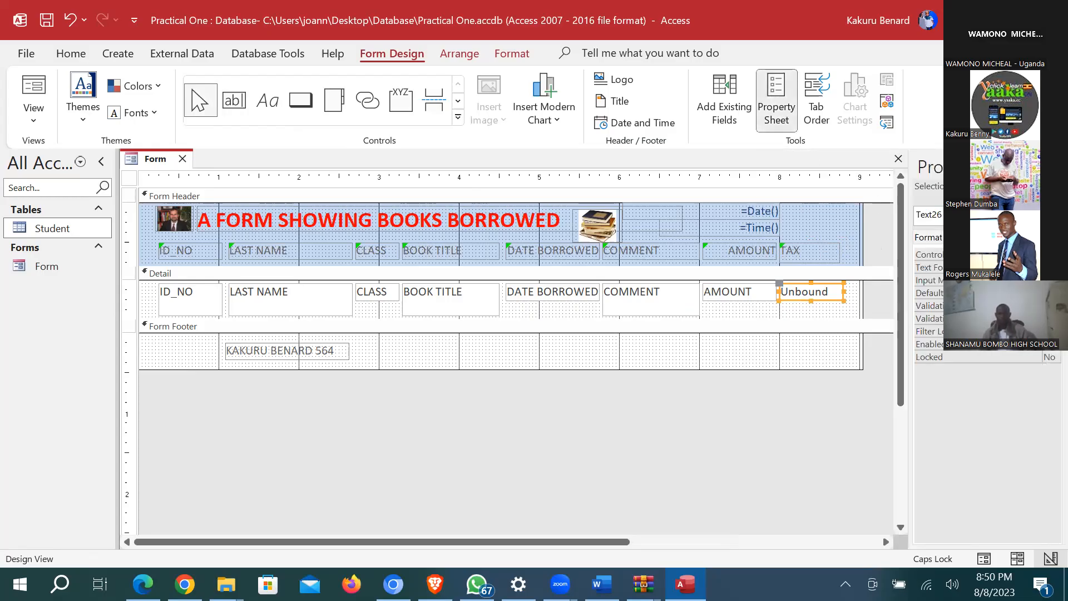
Step: Set the text box's Control Source to =40/100*[AMOUNT] using the Expression Builder
{"action": "left_click", "coordinate": [1050, 255]}
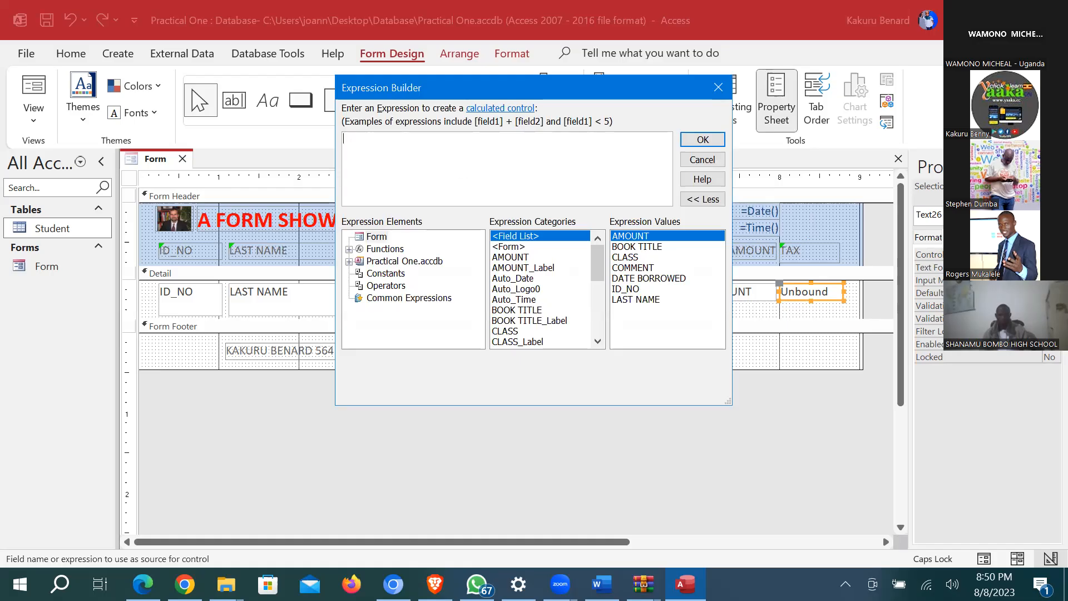
{"action": "type", "text": "40/"}
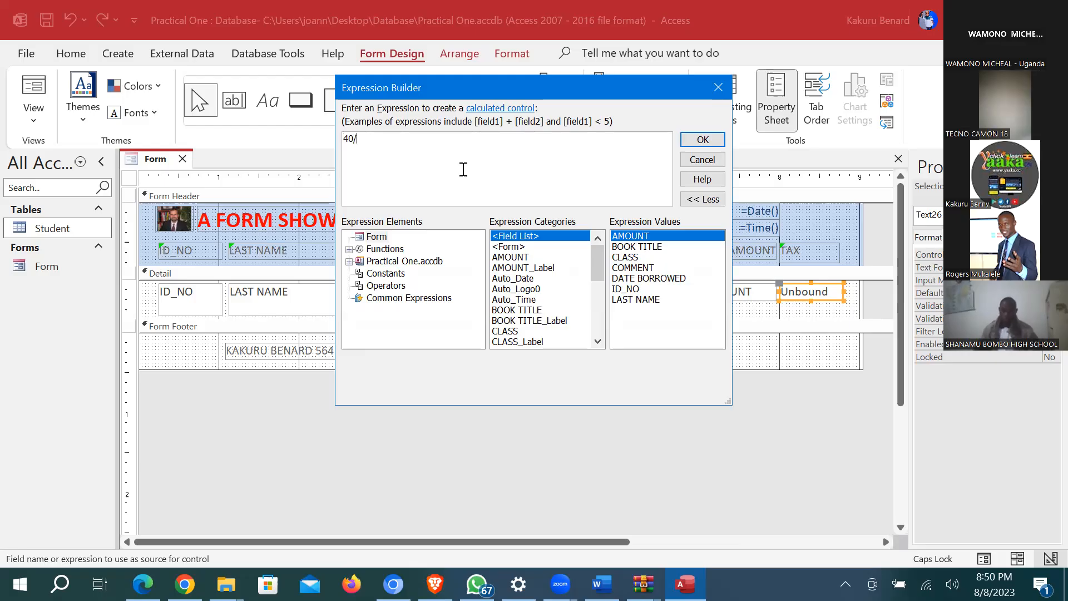
{"action": "type", "text": "100"}
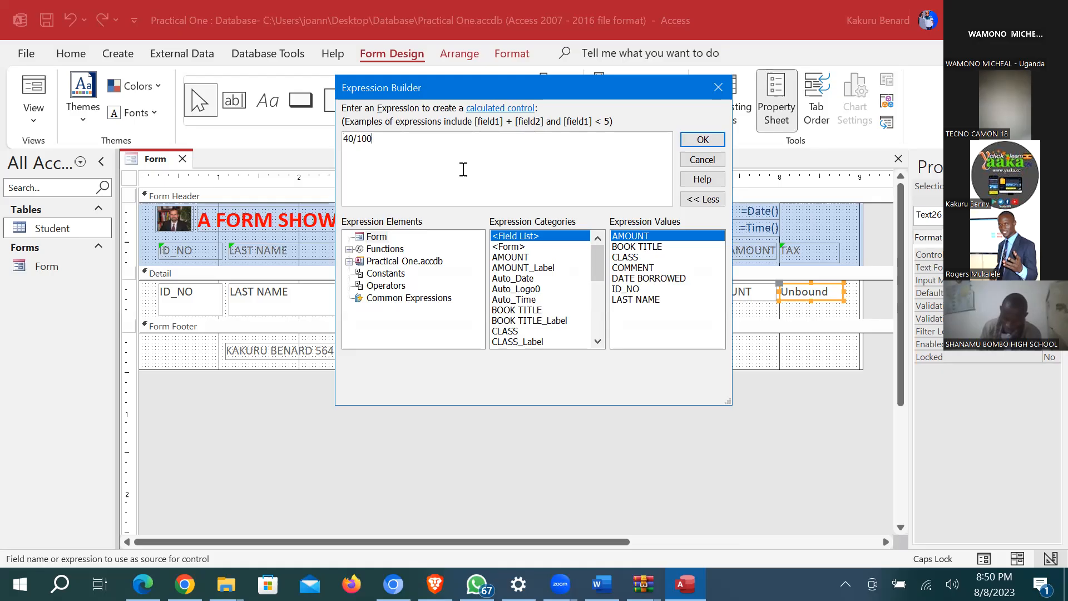
{"action": "type", "text": "*"}
{"action": "scroll", "coordinate": [533, 269], "scroll_direction": "down", "scroll_amount": 1}
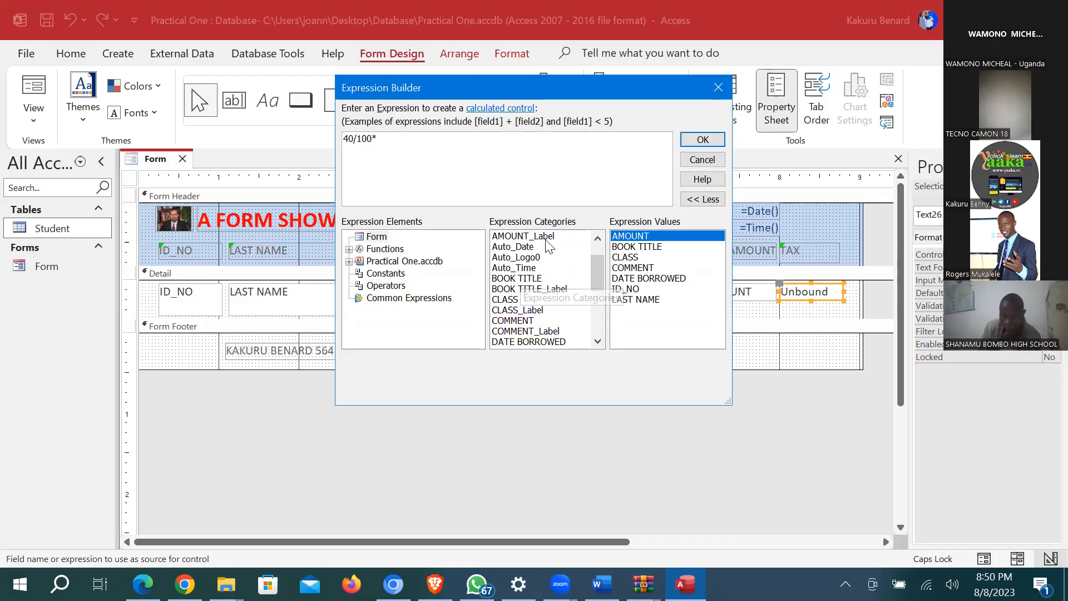
{"action": "scroll", "coordinate": [548, 267], "scroll_direction": "down", "scroll_amount": 1}
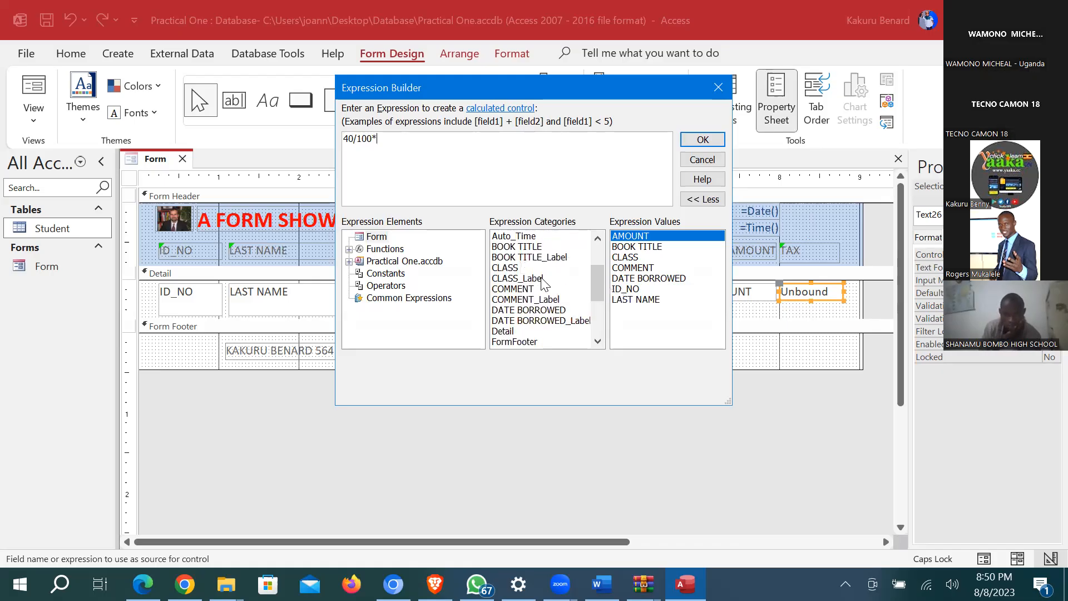
{"action": "scroll", "coordinate": [540, 278], "scroll_direction": "up", "scroll_amount": 1}
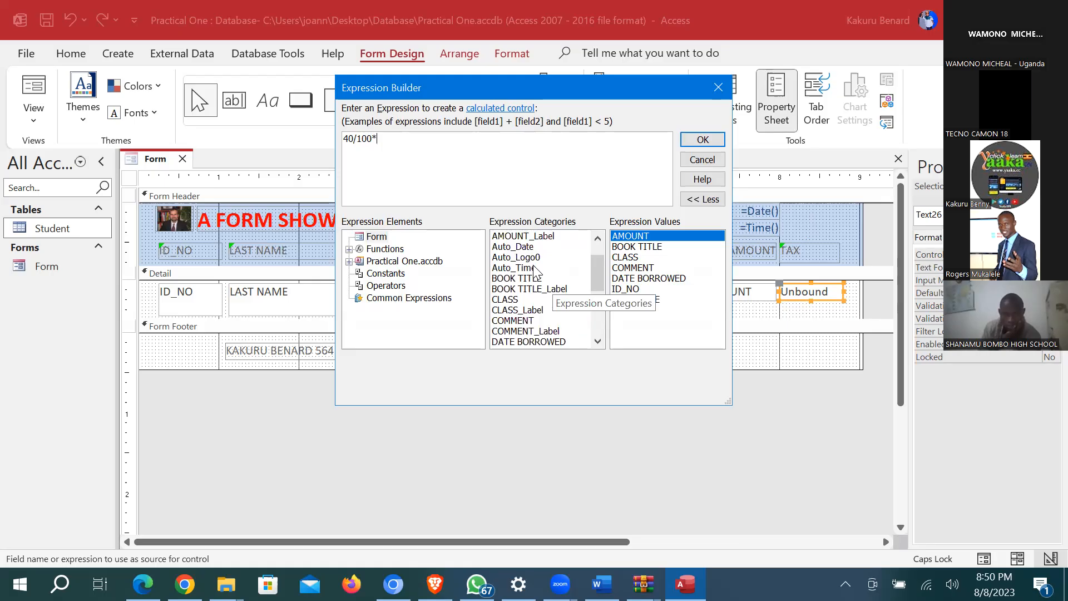
{"action": "scroll", "coordinate": [537, 273], "scroll_direction": "up", "scroll_amount": 1}
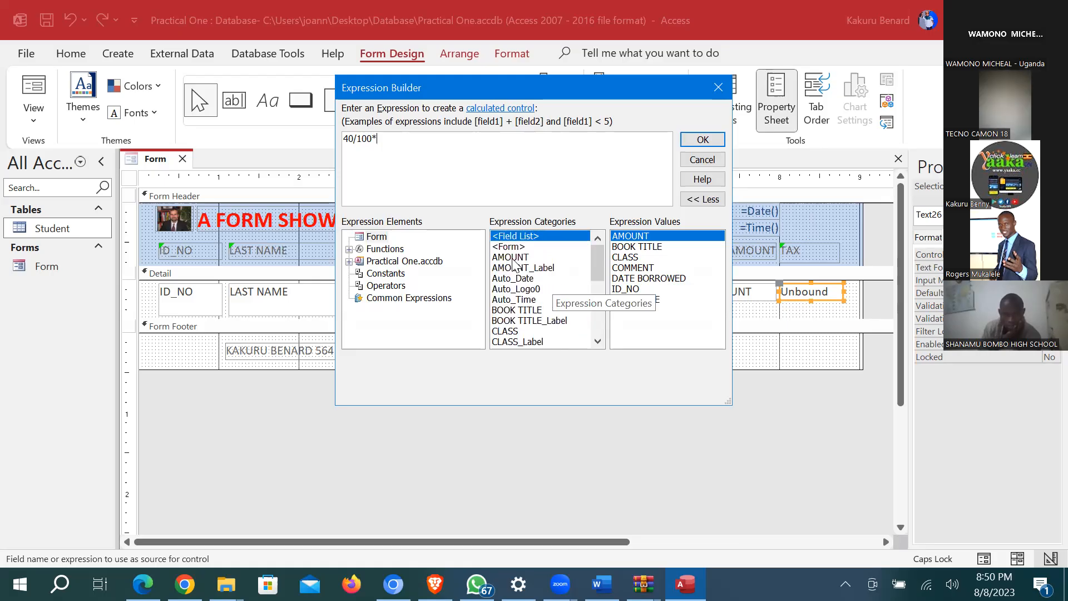
{"action": "double_click", "coordinate": [515, 262]}
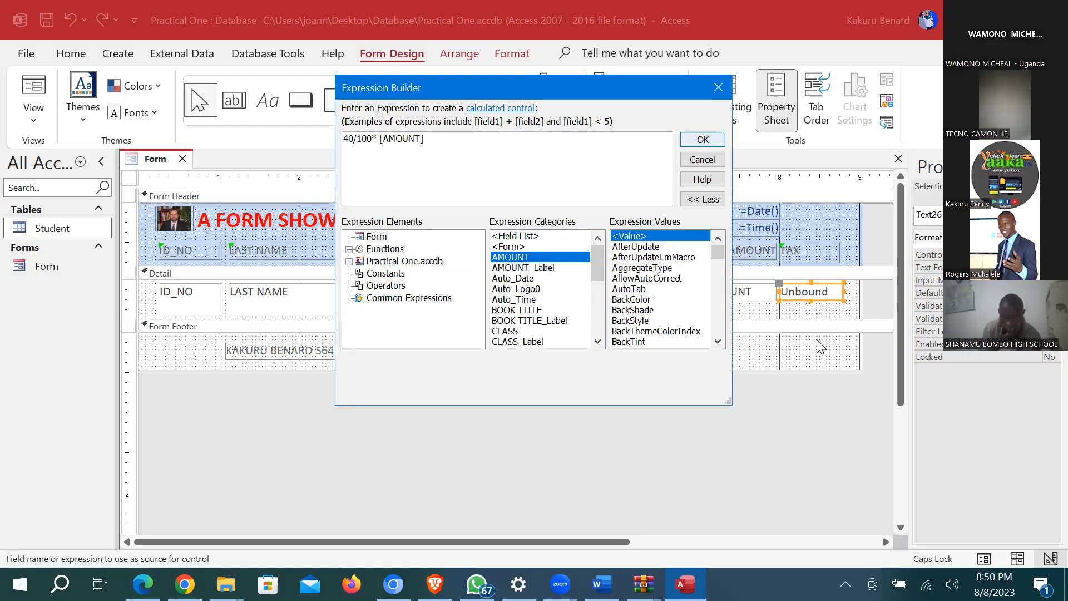
{"action": "left_click", "coordinate": [703, 139]}
{"action": "left_click", "coordinate": [34, 118]}
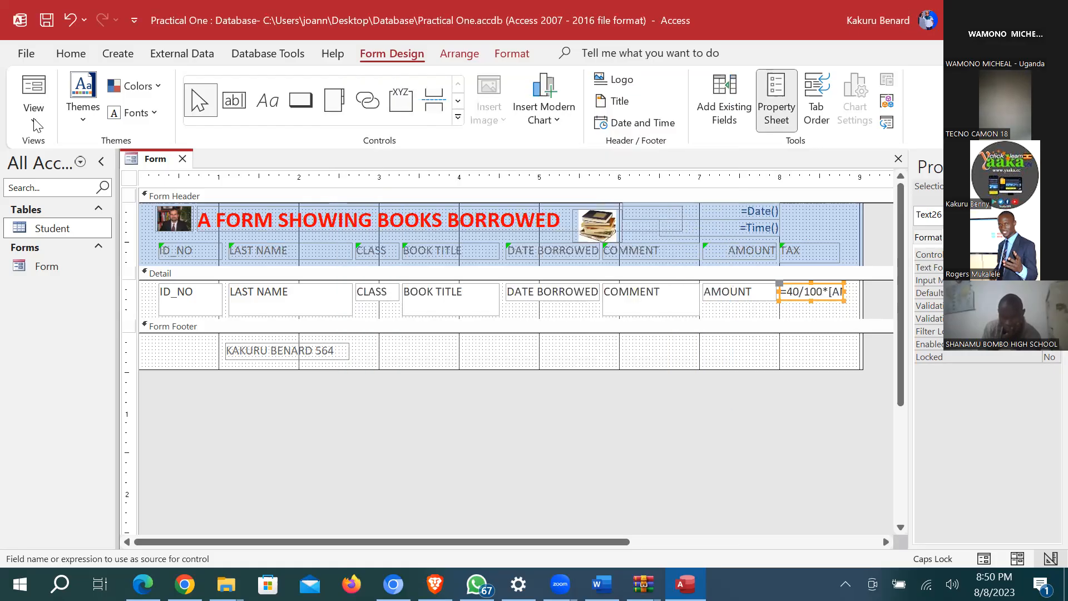
Step: Check the calculated TAX values in Form View, then return to Design View
{"action": "left_click", "coordinate": [56, 149]}
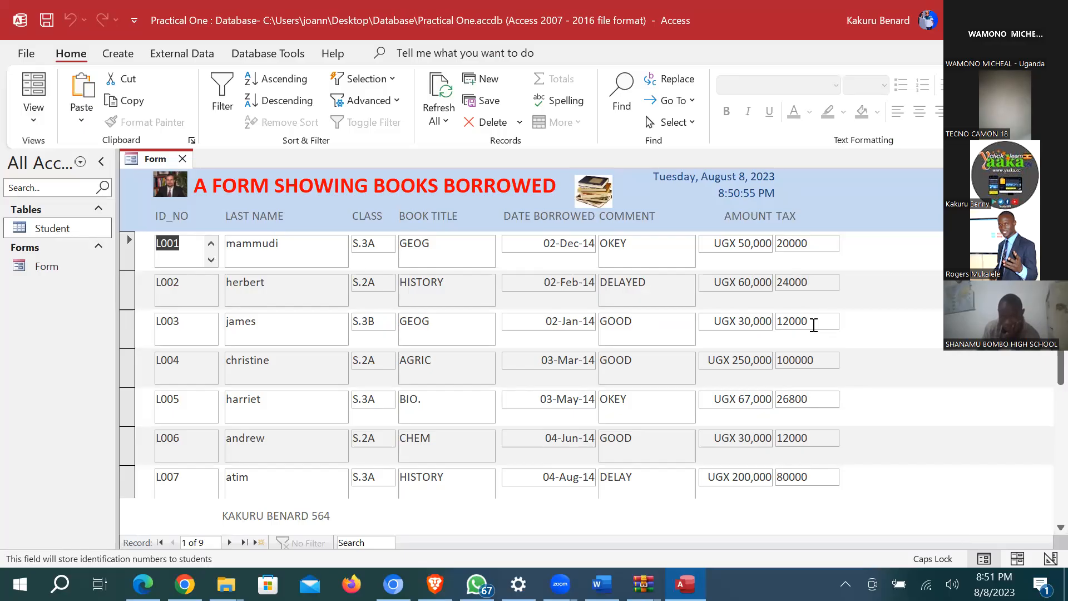
{"action": "left_click", "coordinate": [29, 121]}
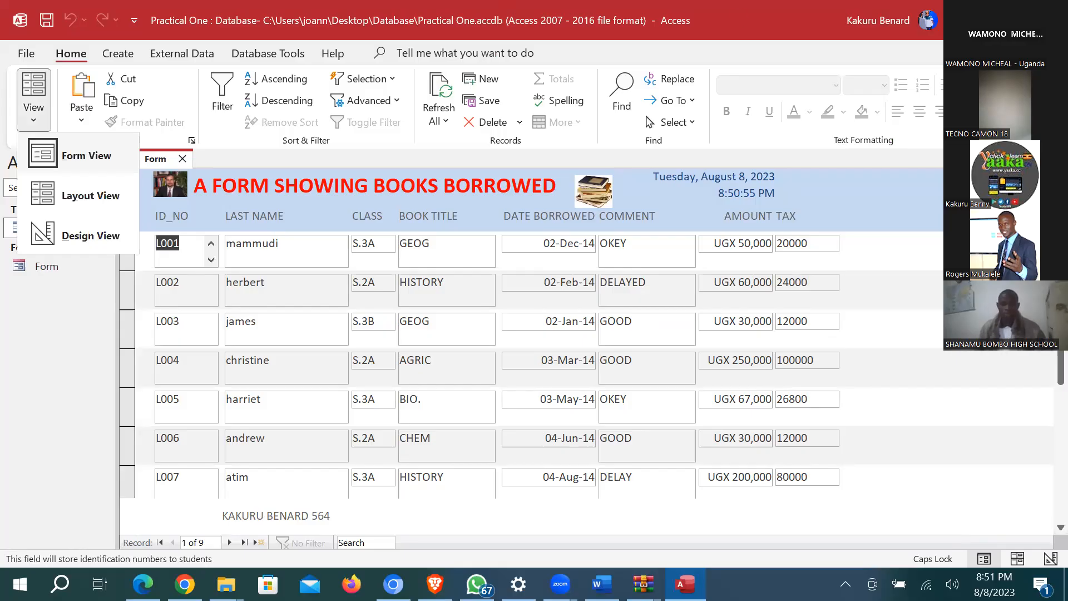
{"action": "key", "text": "d"}
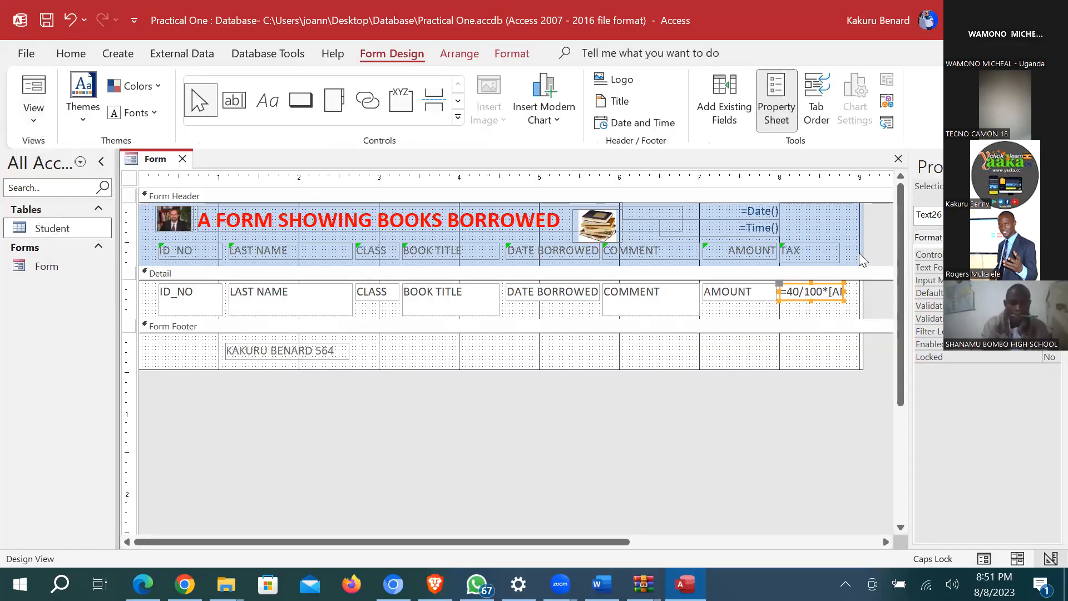
Step: Widen the form and add an 'AGE' heading label right of TAX in the header
{"action": "left_click_drag", "start_coordinate": [861, 240], "coordinate": [883, 238]}
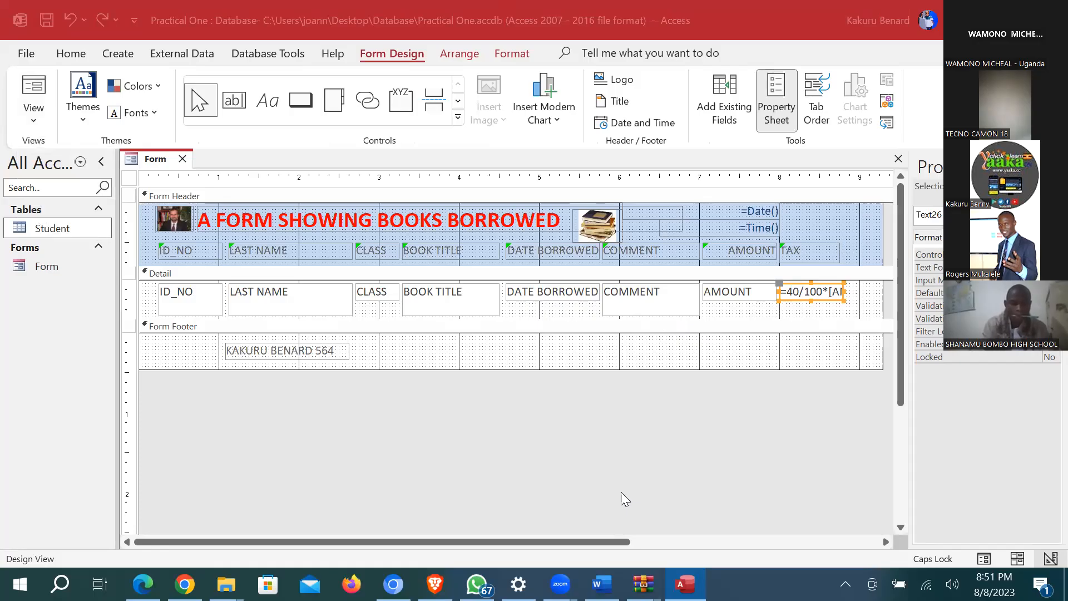
{"action": "left_click", "coordinate": [579, 196]}
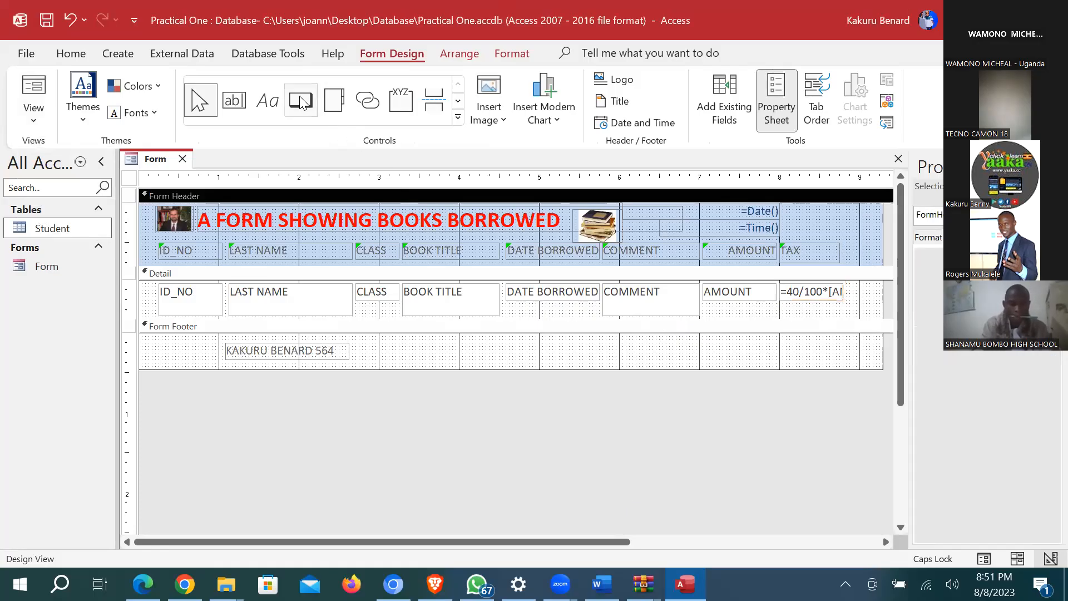
{"action": "left_click", "coordinate": [268, 100]}
{"action": "left_click_drag", "start_coordinate": [846, 241], "coordinate": [879, 262]}
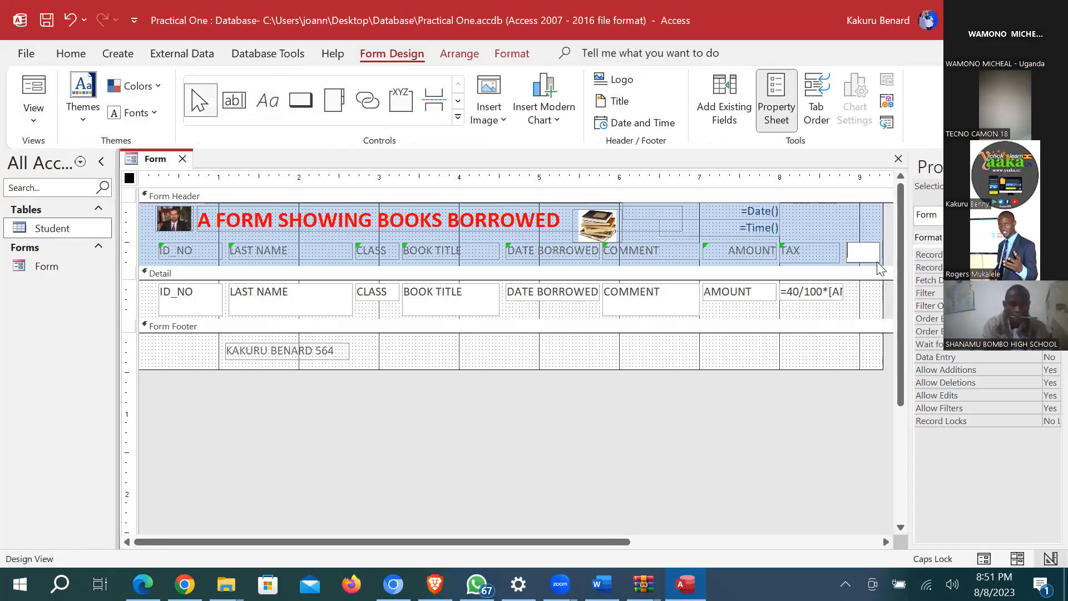
{"action": "key", "text": "Caps_Lock"}
{"action": "type", "text": "ag"}
{"action": "key", "text": "BackSpace"}
{"action": "key", "text": "BackSpace"}
{"action": "key", "text": "Caps_Lock"}
{"action": "type", "text": "AGE"}
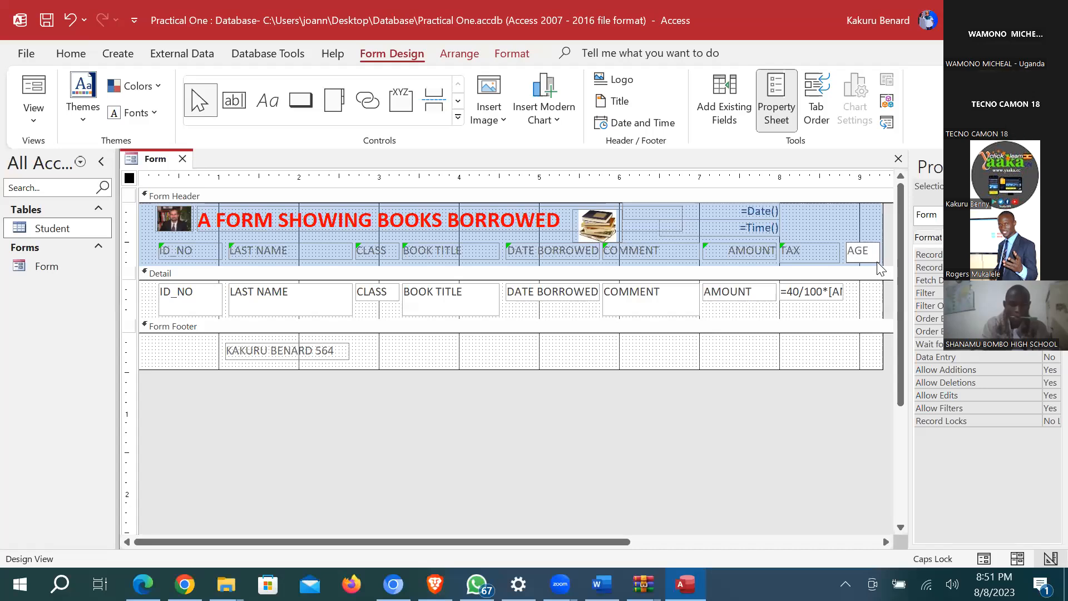
{"action": "left_click", "coordinate": [872, 298]}
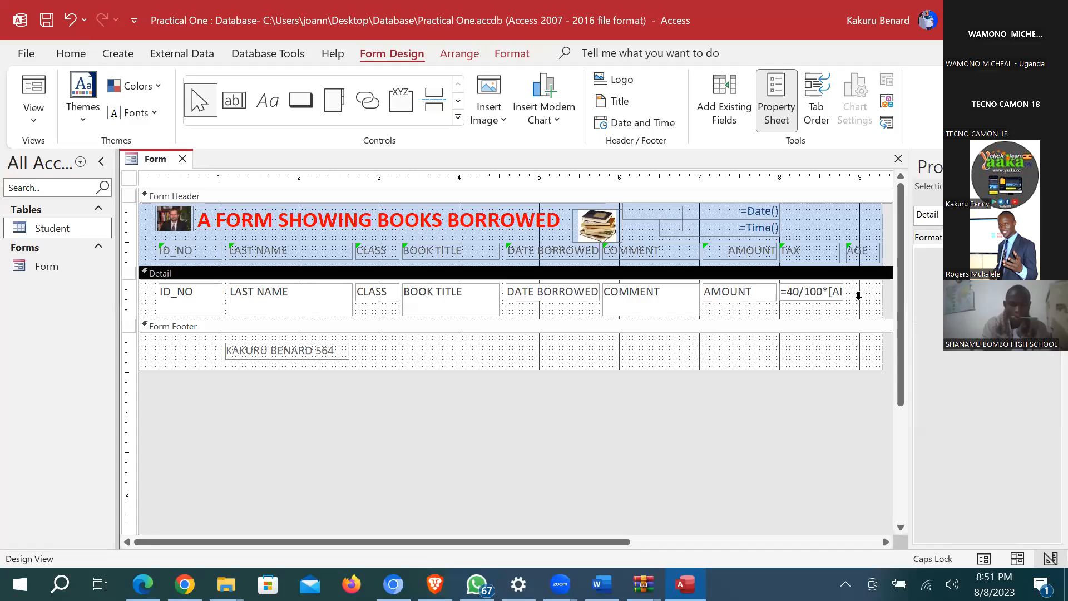
Step: Draw an unbound text box under the AGE heading in Detail, deleting its attached label
{"action": "left_click", "coordinate": [234, 100]}
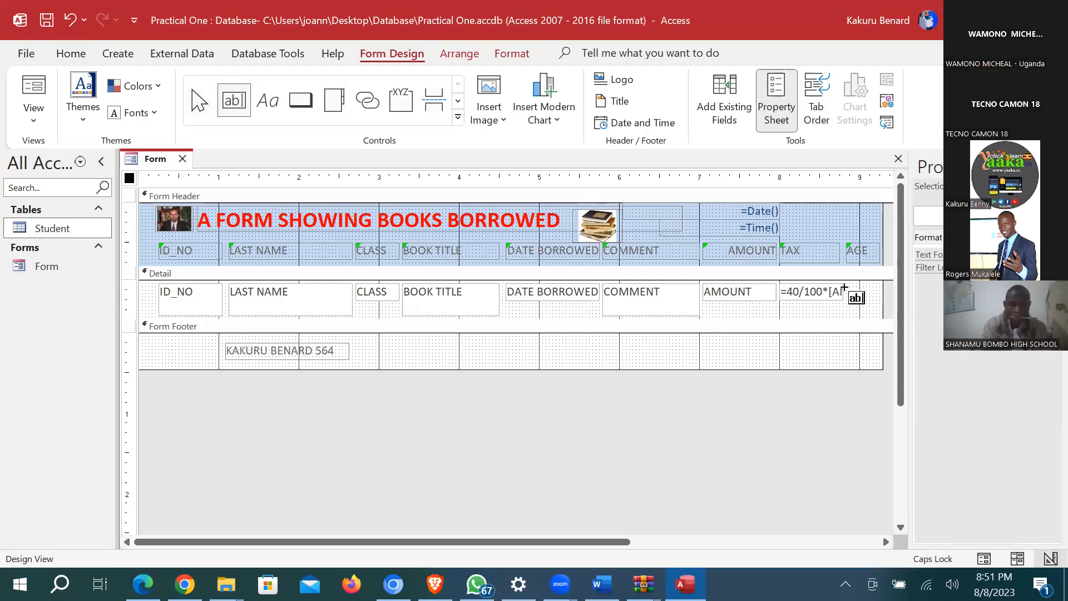
{"action": "left_click_drag", "start_coordinate": [850, 283], "coordinate": [880, 302]}
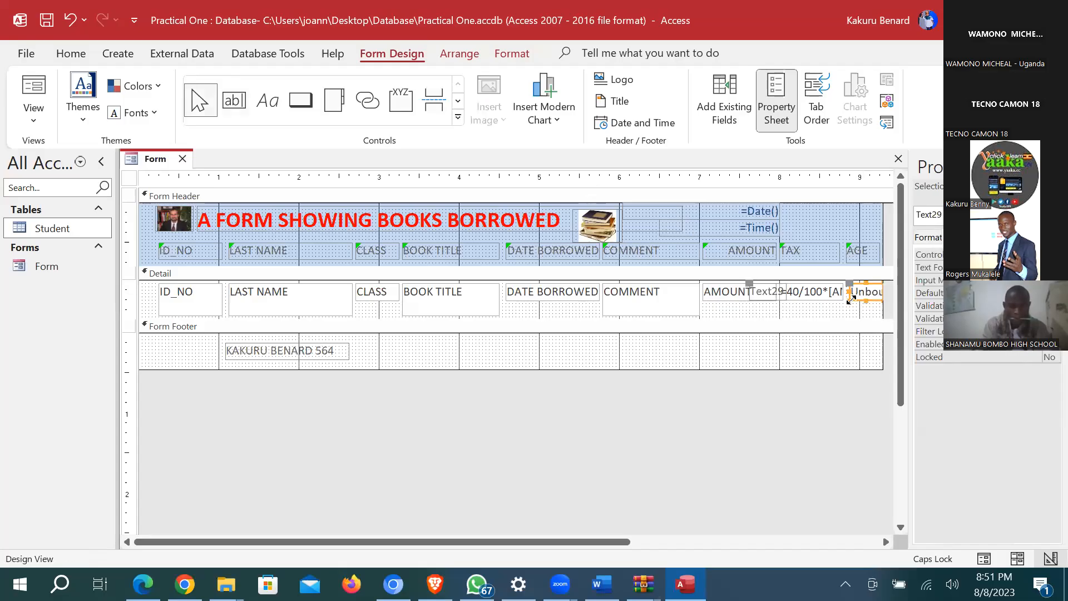
{"action": "left_click", "coordinate": [768, 298]}
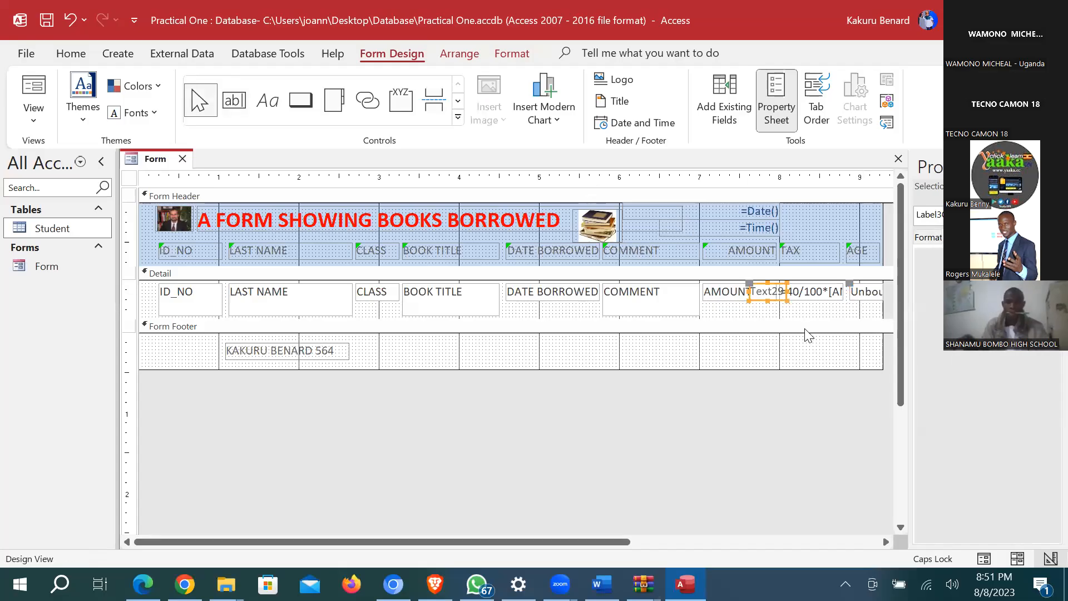
{"action": "key", "text": "Delete"}
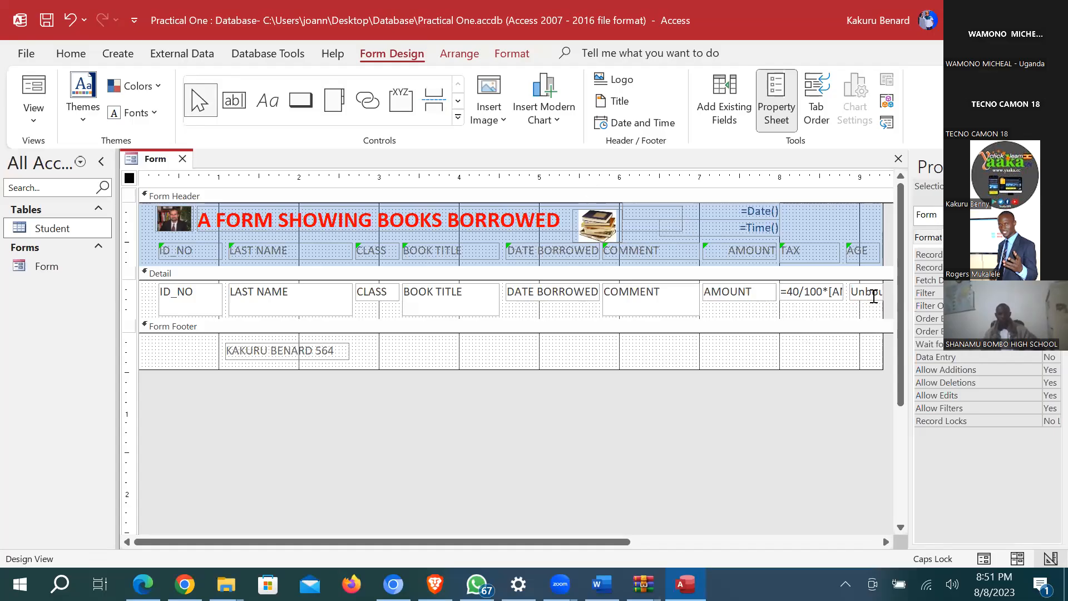
{"action": "left_click", "coordinate": [872, 295]}
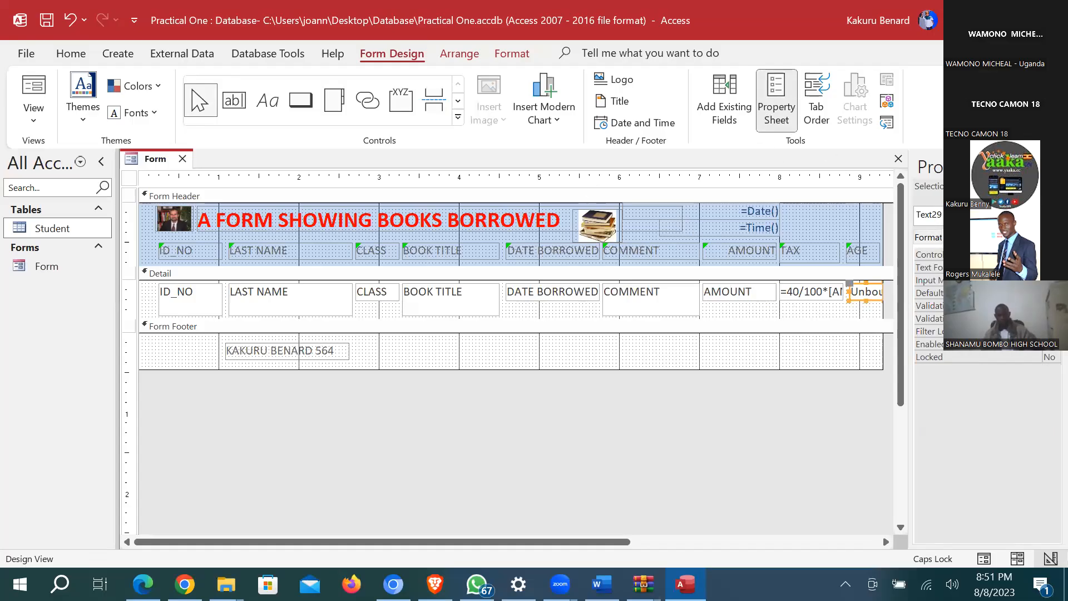
{"action": "left_click", "coordinate": [1048, 255]}
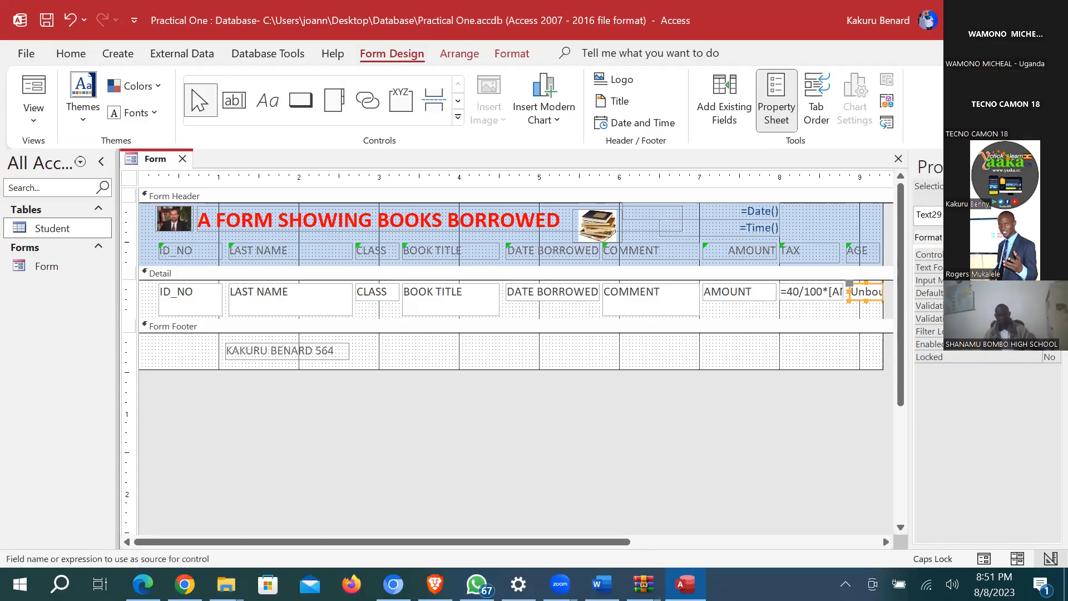
{"action": "left_click", "coordinate": [1056, 255]}
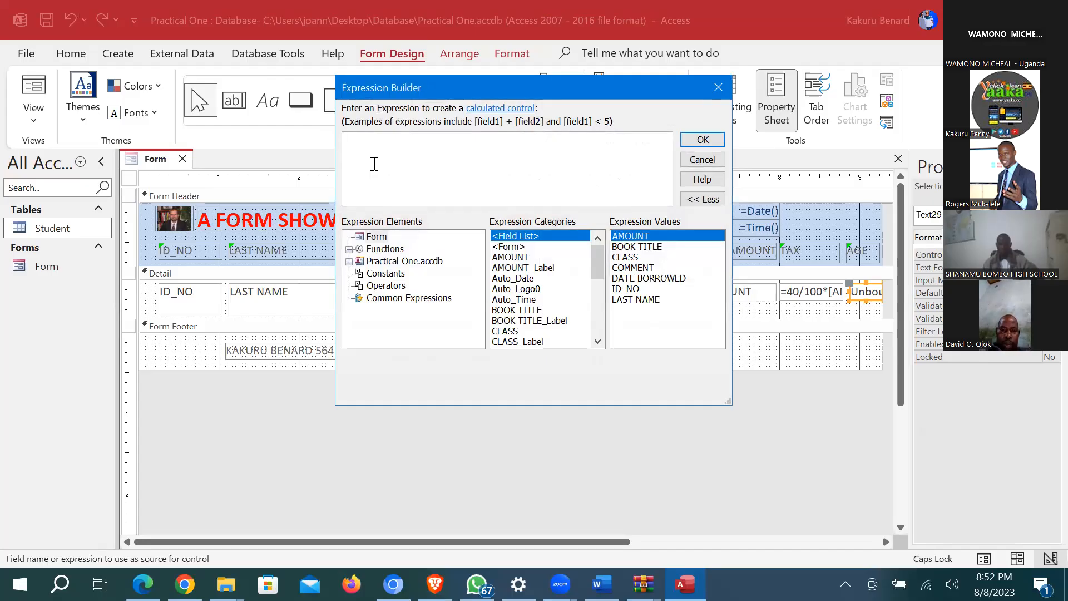
Step: Start the AGE expression as DateDiff("yyyy",[DATE BORROWED], in the Expression Builder
{"action": "type", "text": "D"}
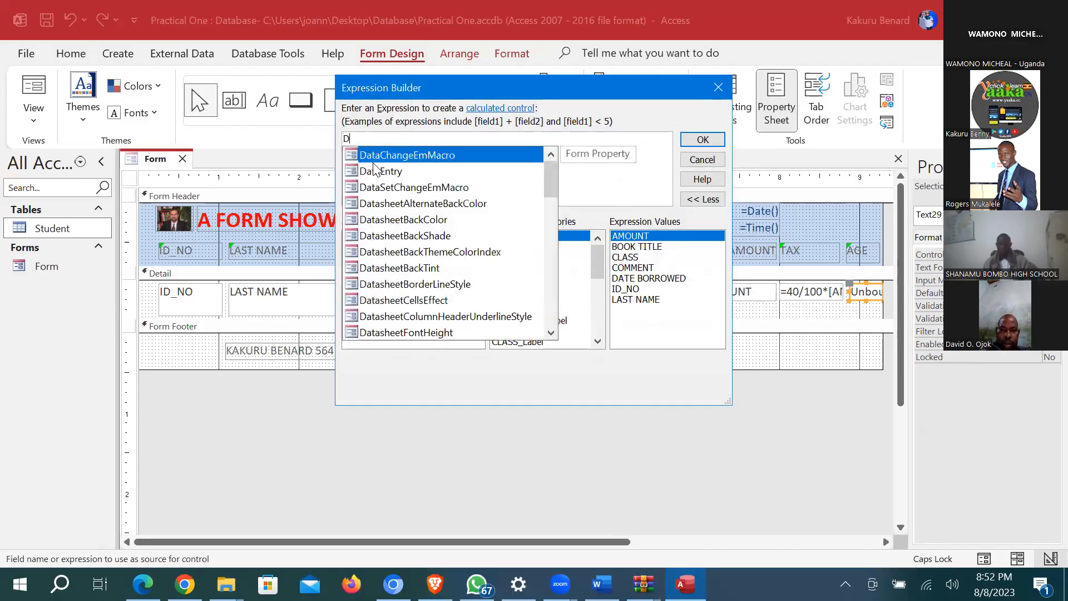
{"action": "type", "text": "a"}
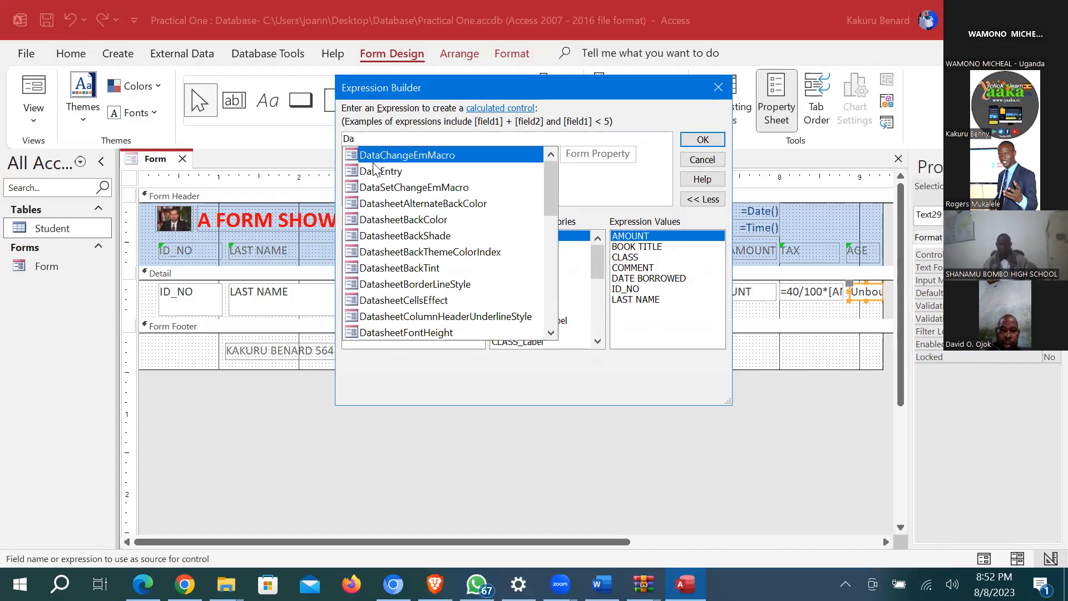
{"action": "type", "text": "teDiff"}
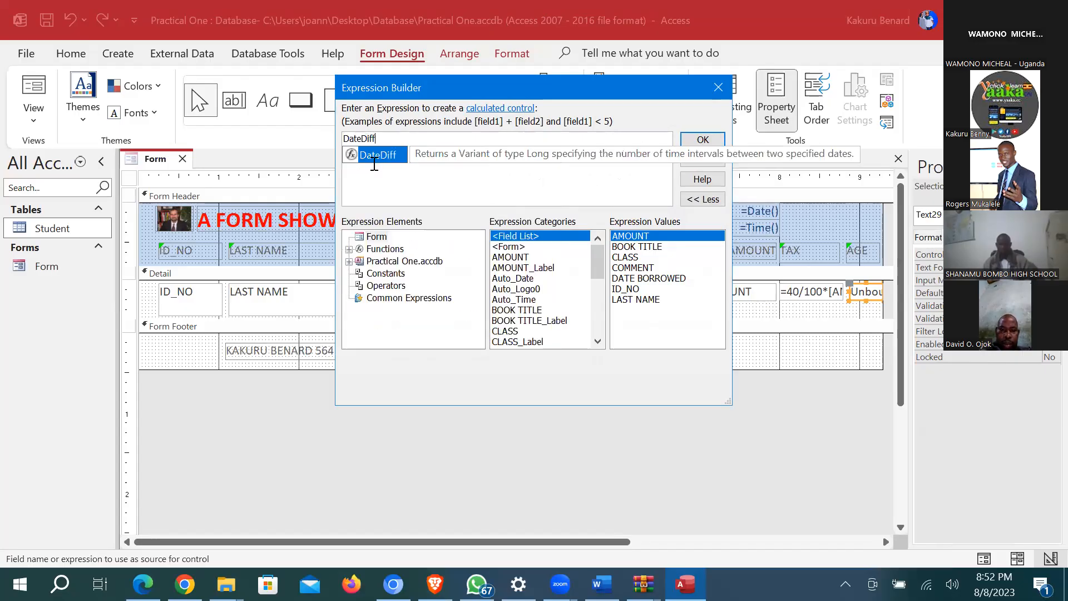
{"action": "type", "text": "("}
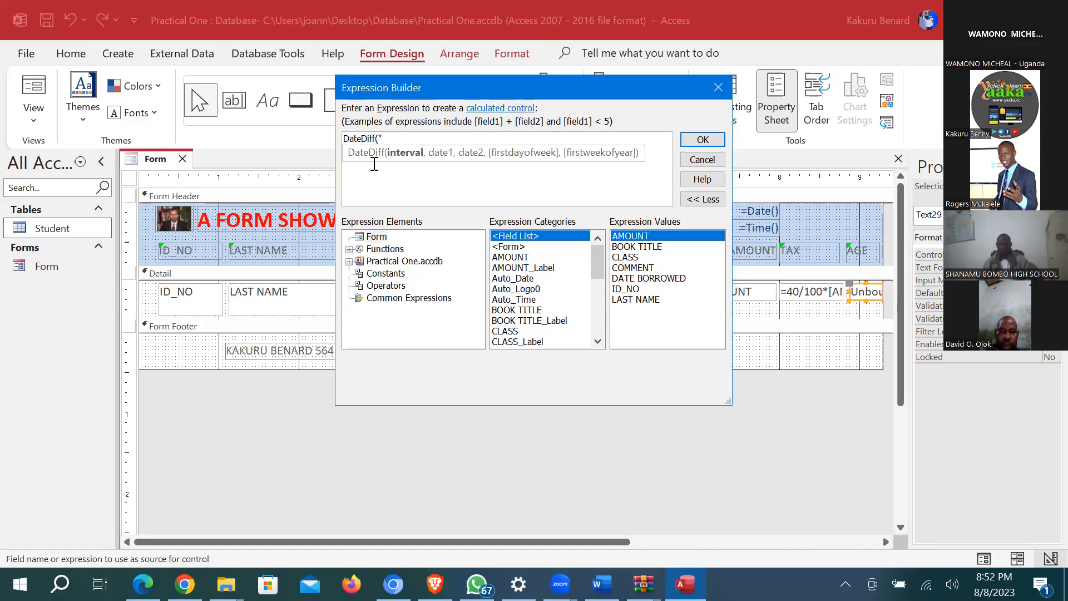
{"action": "type", "text": "\"yyyy\","}
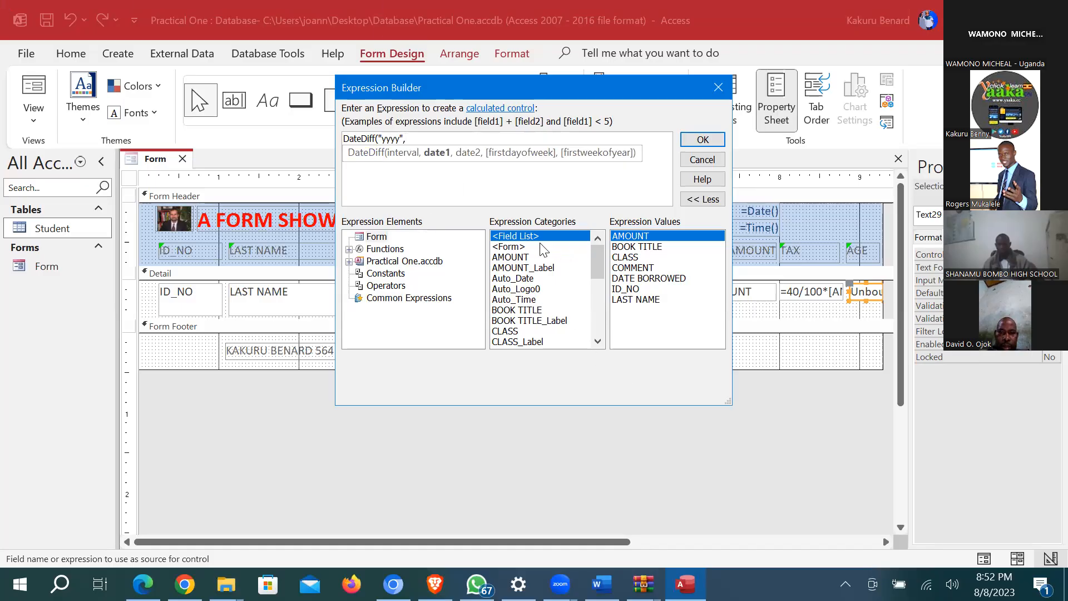
{"action": "scroll", "coordinate": [541, 261], "scroll_direction": "down", "scroll_amount": 3}
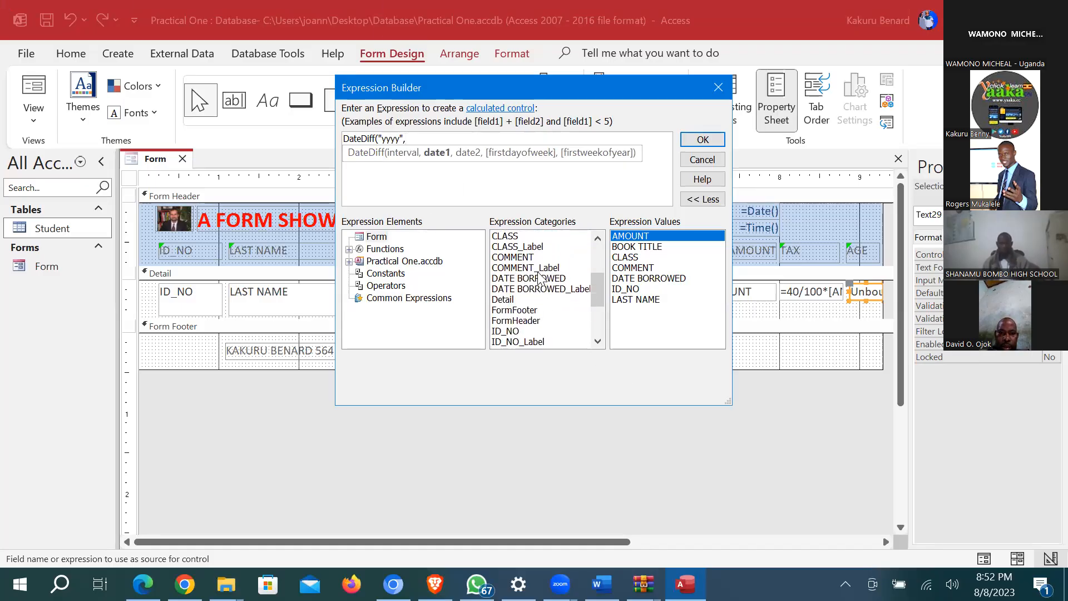
{"action": "scroll", "coordinate": [537, 276], "scroll_direction": "up", "scroll_amount": 3}
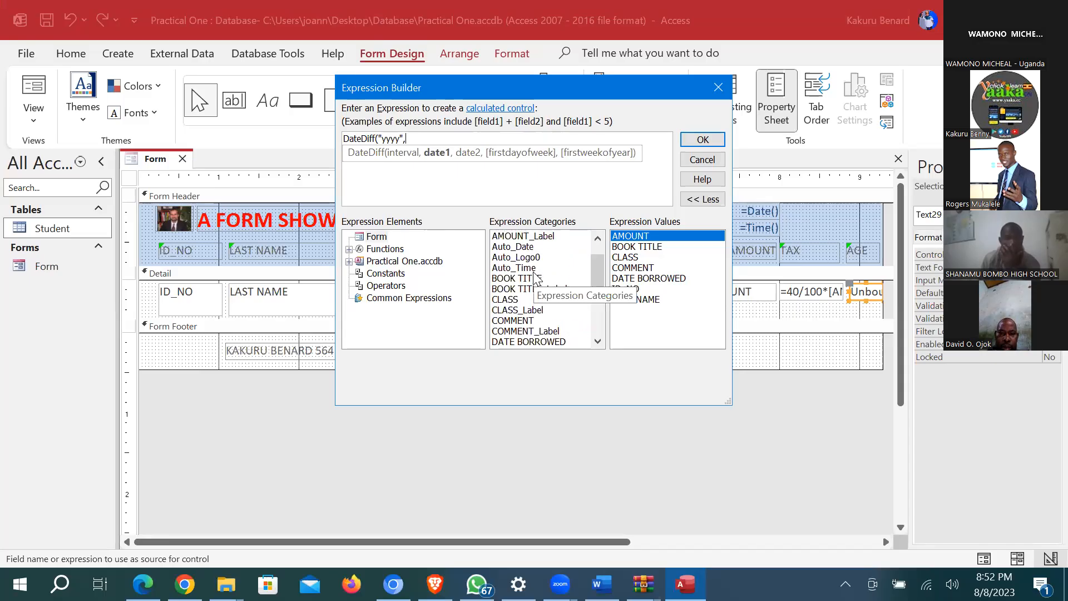
{"action": "scroll", "coordinate": [537, 276], "scroll_direction": "down", "scroll_amount": 1}
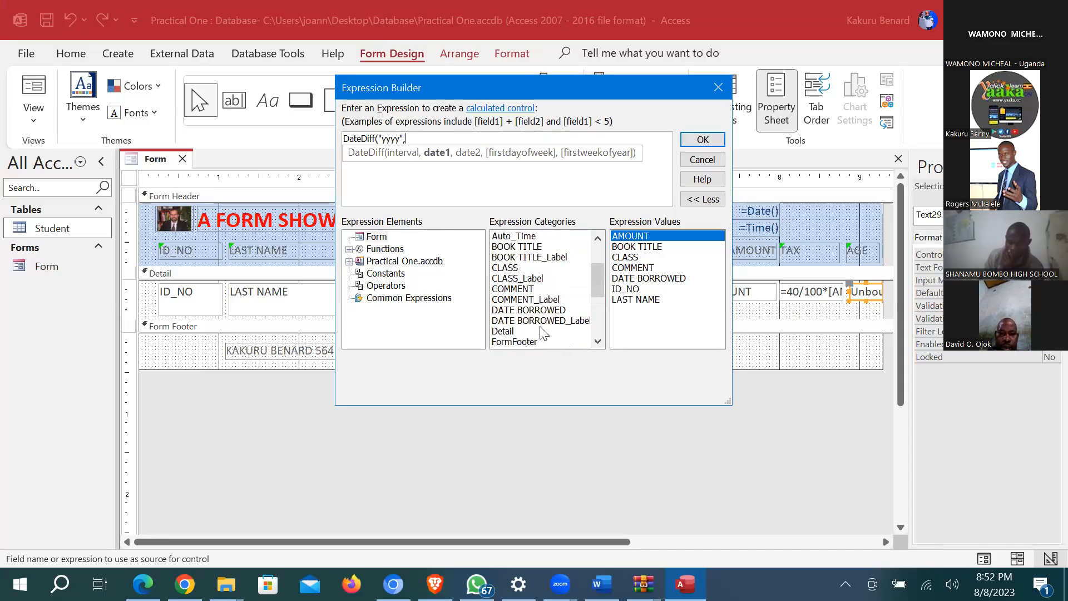
{"action": "double_click", "coordinate": [533, 310]}
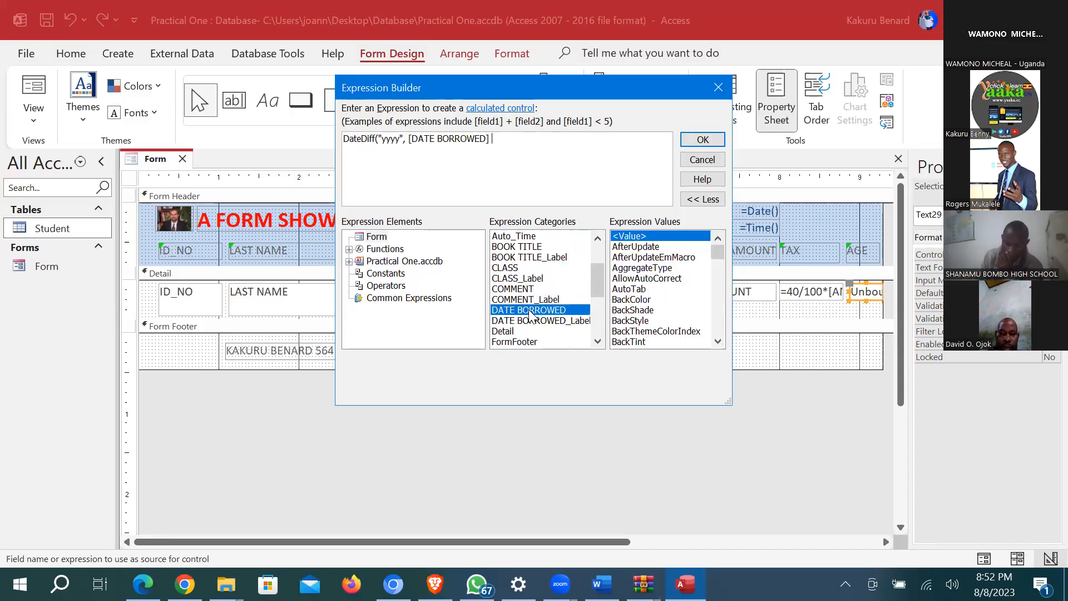
{"action": "left_click", "coordinate": [507, 143]}
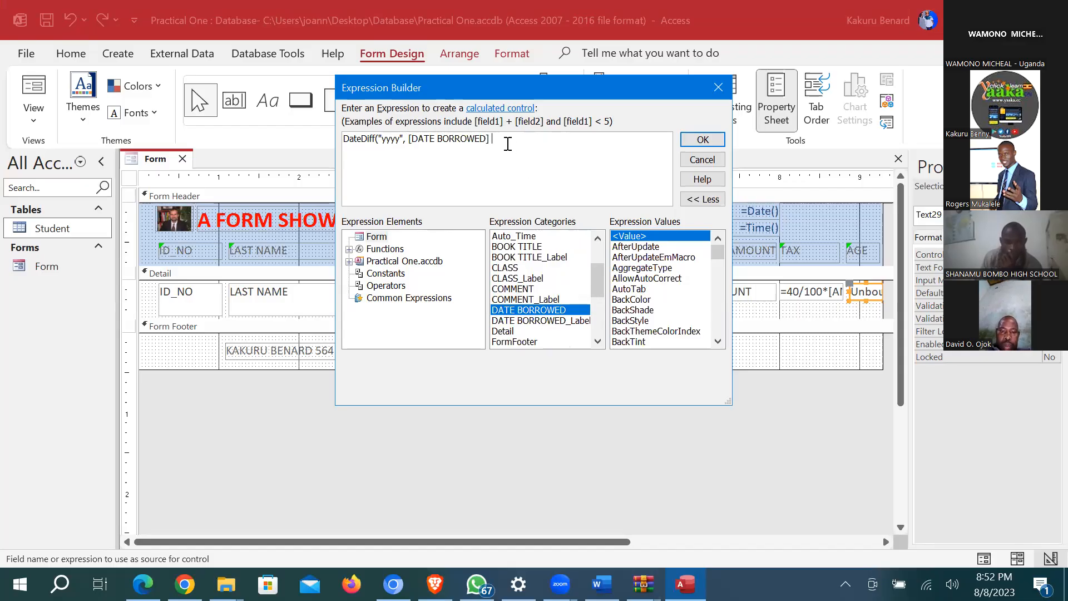
{"action": "type", "text": ","}
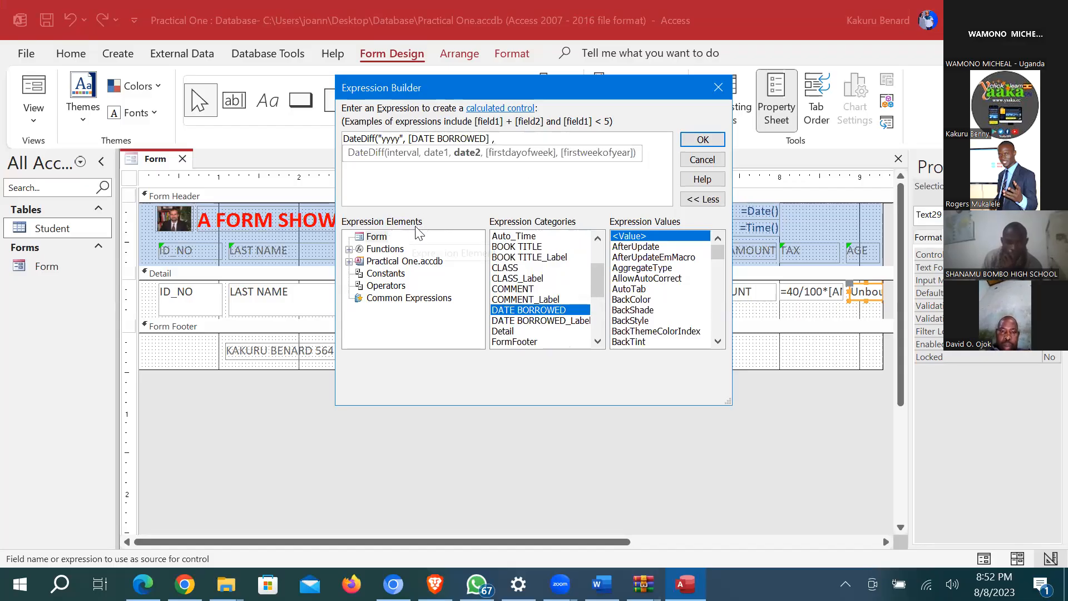
Step: Finish the expression with Date(), confirm it, and switch to Form View to see the records
{"action": "left_click", "coordinate": [409, 298]}
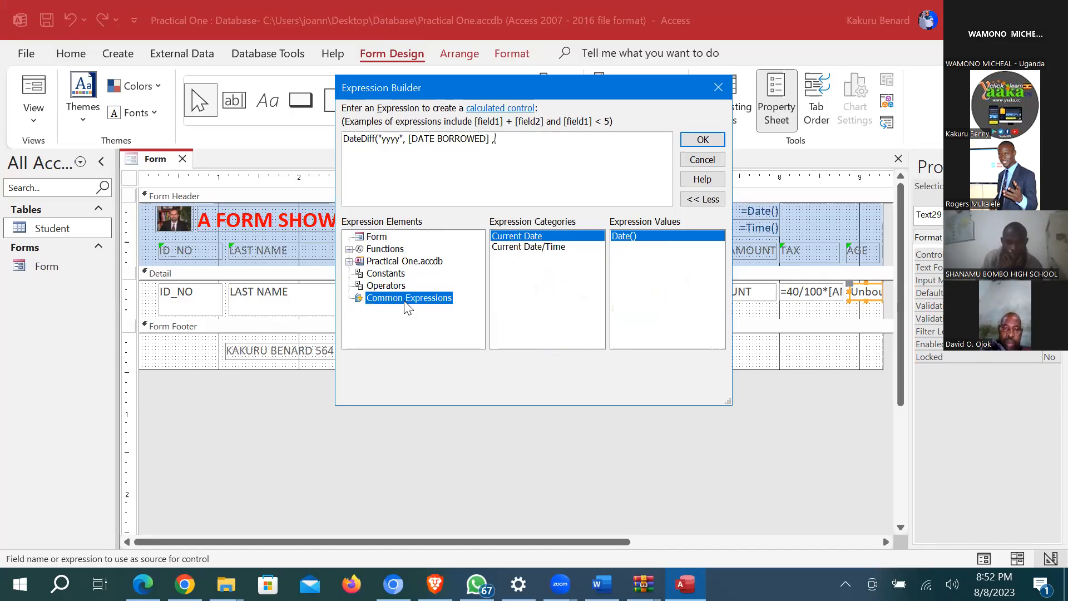
{"action": "double_click", "coordinate": [526, 240]}
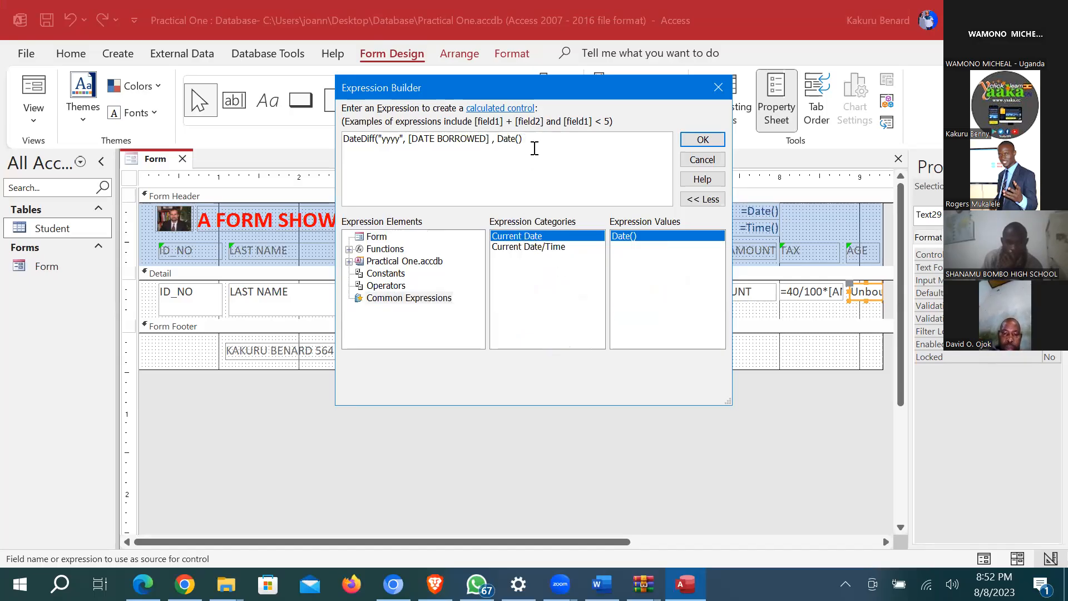
{"action": "type", "text": ")"}
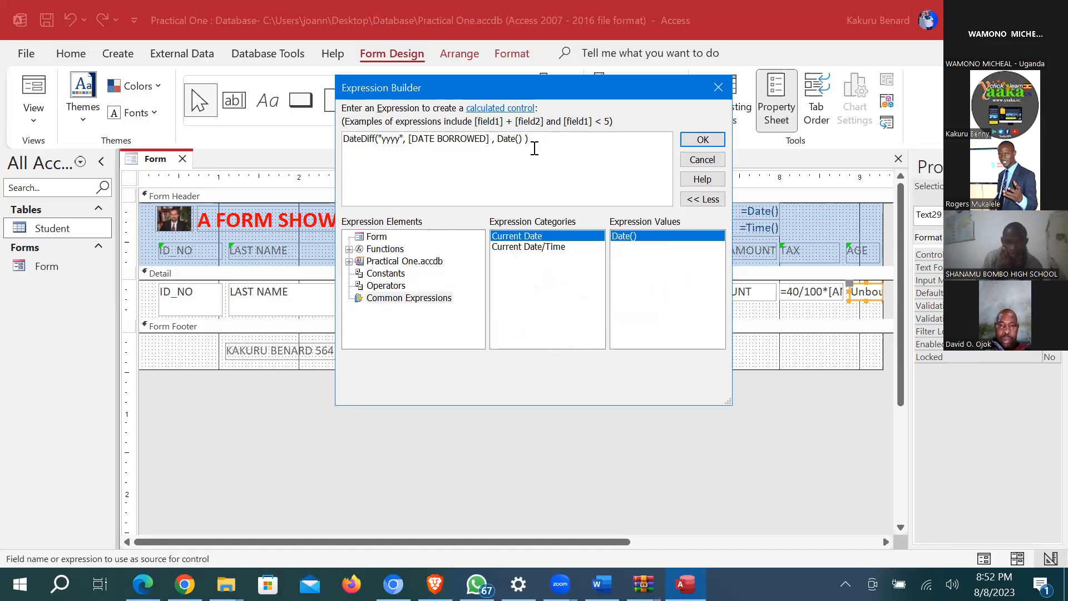
{"action": "left_click", "coordinate": [702, 139]}
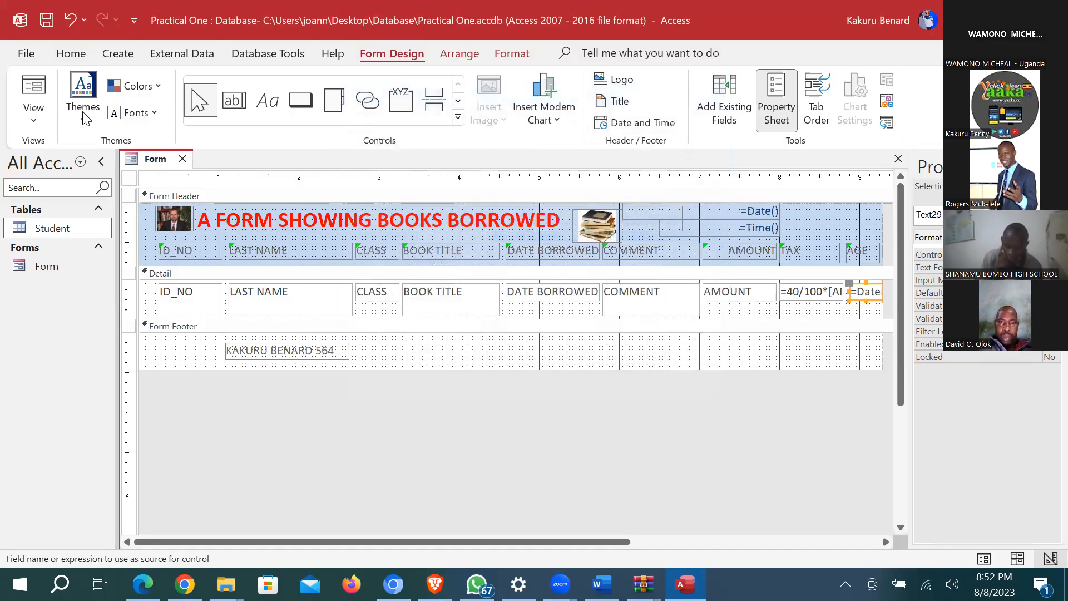
{"action": "left_click", "coordinate": [34, 118]}
{"action": "left_click", "coordinate": [89, 155]}
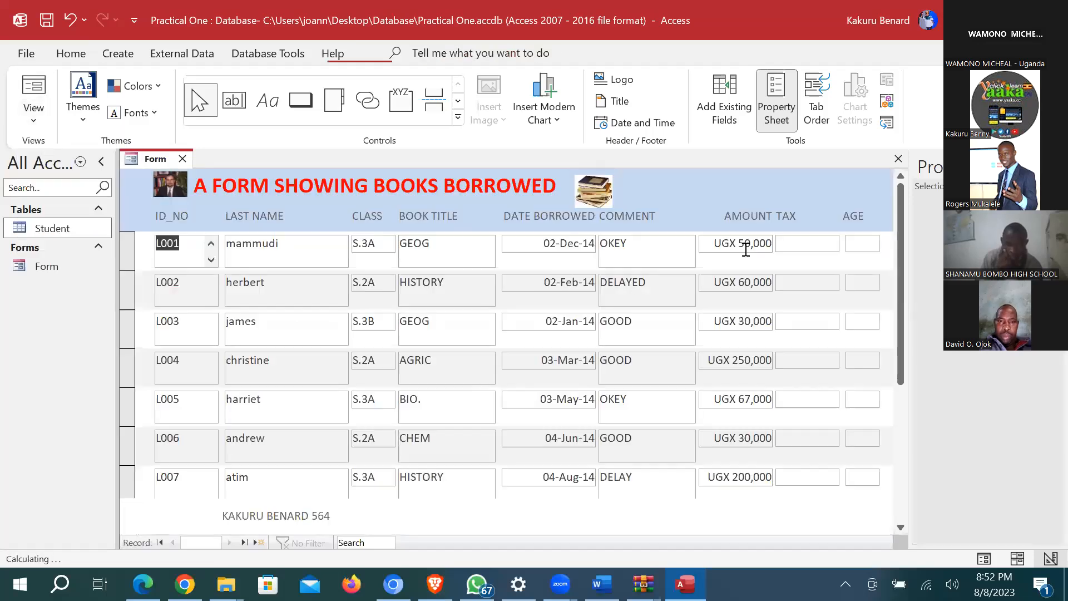
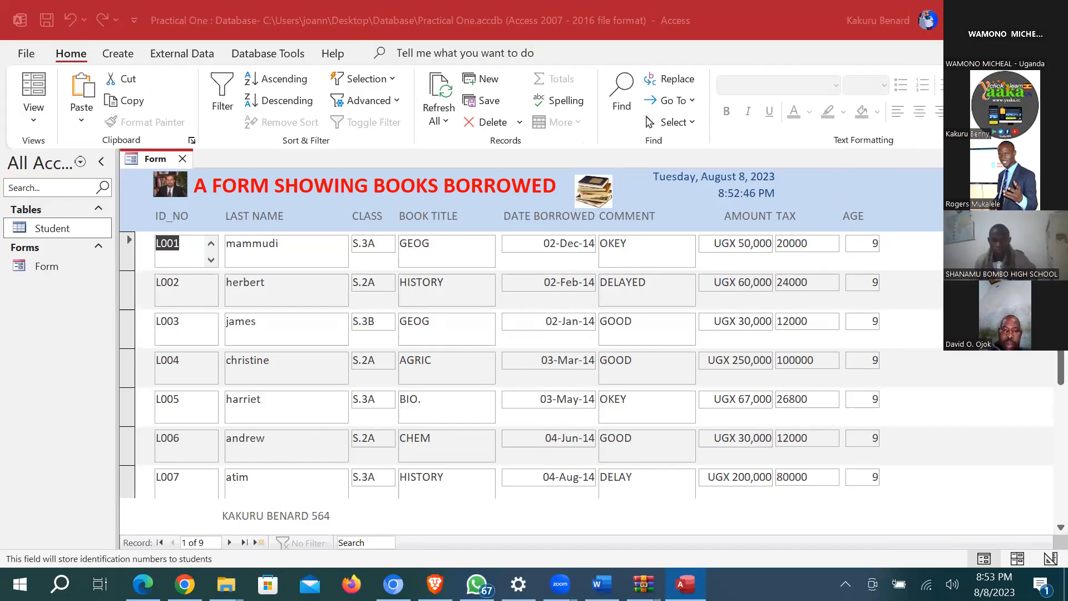
Step: Close the 'A FORM SHOWING BOOKS BORROWED' form, bringing up the save-changes prompt
{"action": "mouse_move", "coordinate": [602, 584]}
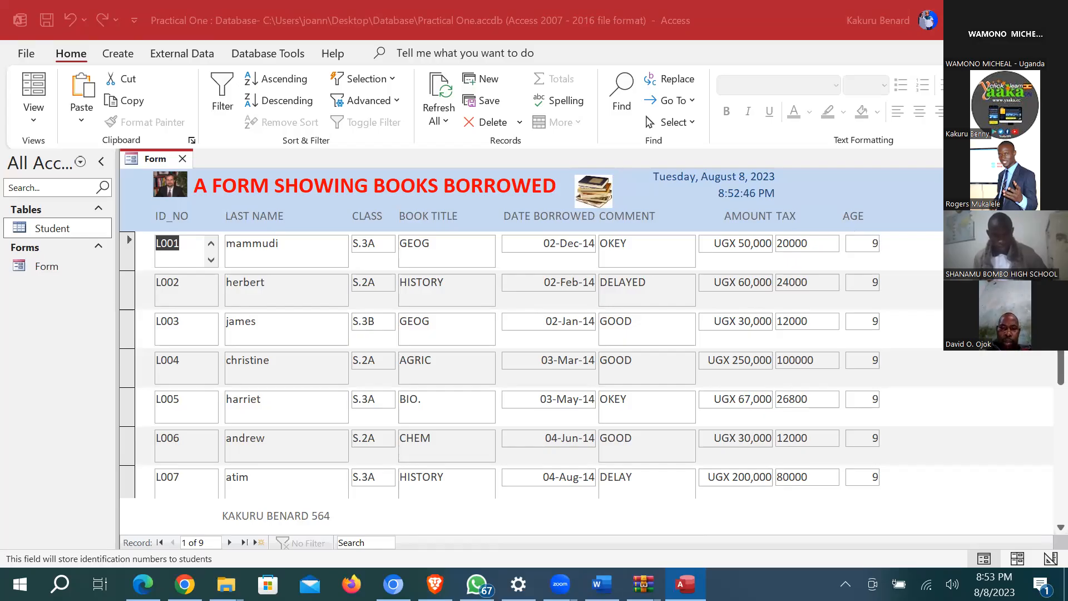
{"action": "left_click", "coordinate": [1049, 20]}
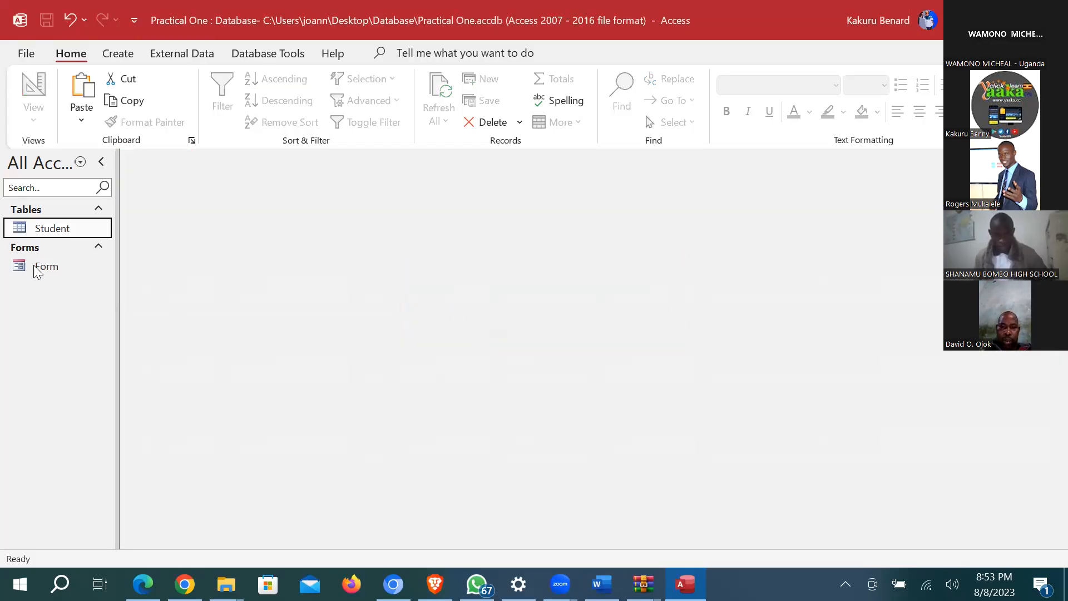
Step: Create a Query Design query on the Student table with all fields ID_NO through AMOUNT
{"action": "left_click", "coordinate": [119, 54]}
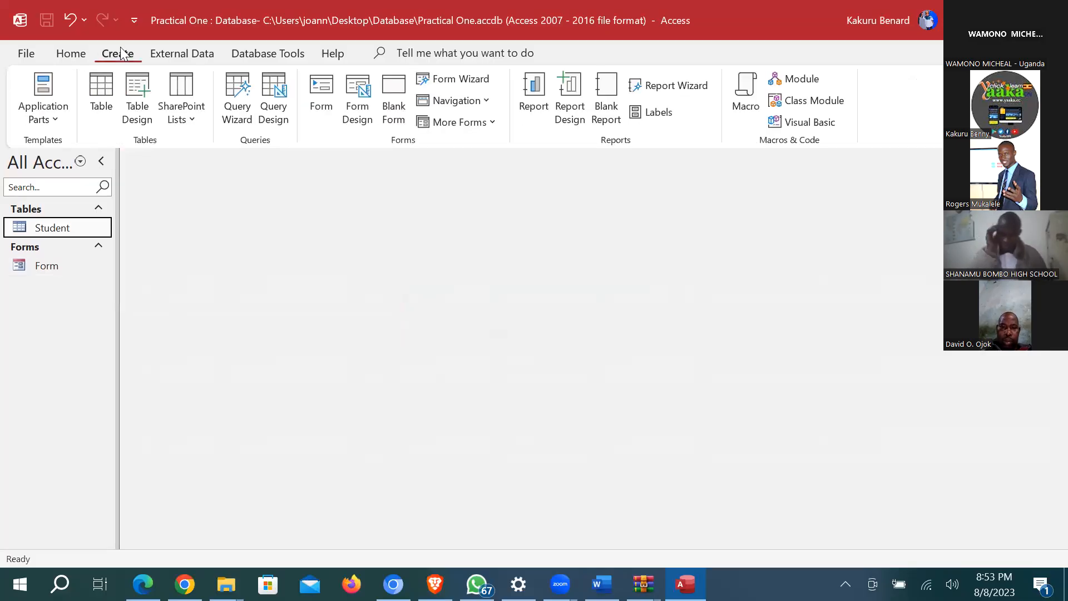
{"action": "left_click", "coordinate": [284, 86]}
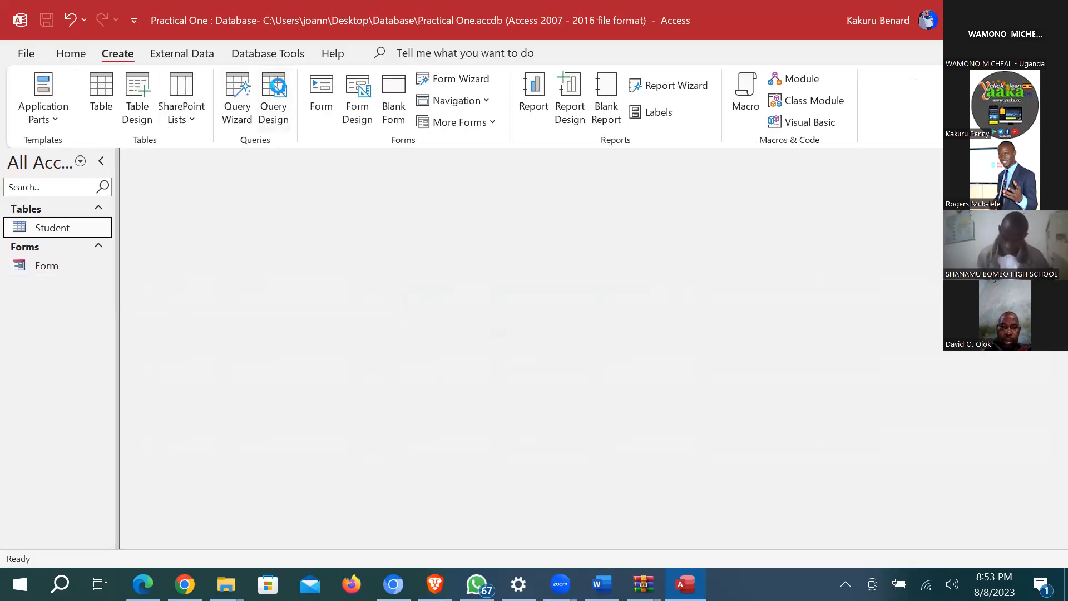
{"action": "left_click", "coordinate": [857, 158]}
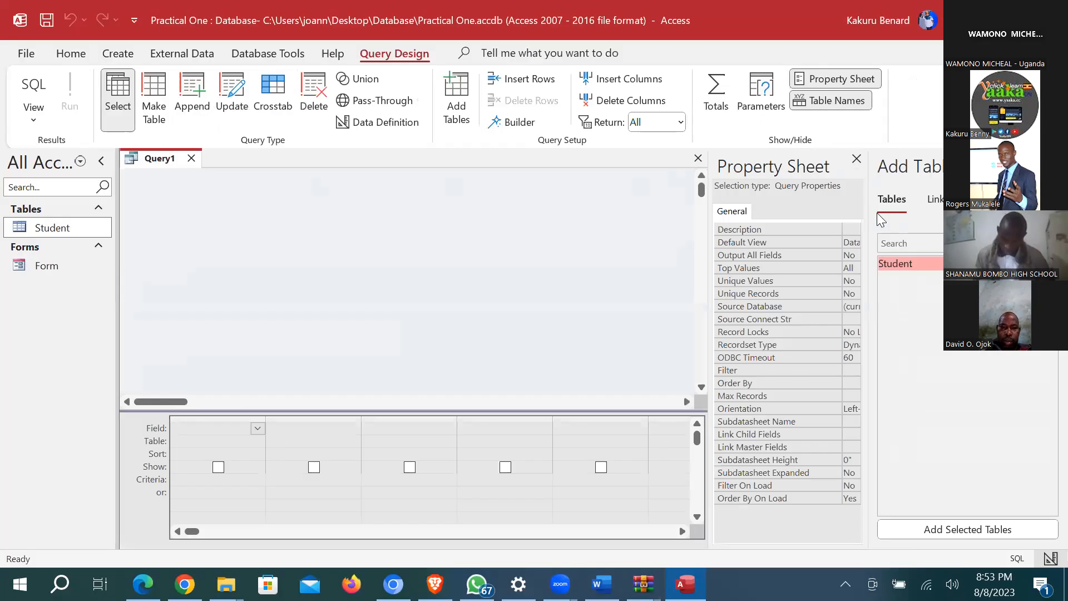
{"action": "double_click", "coordinate": [913, 264]}
{"action": "double_click", "coordinate": [229, 189]}
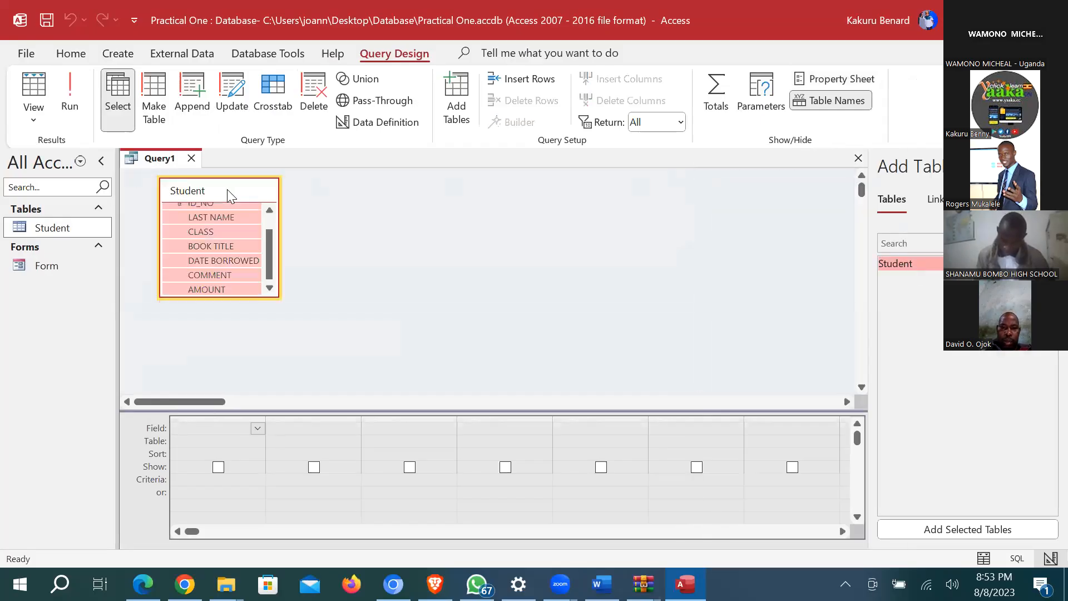
{"action": "left_click_drag", "start_coordinate": [210, 208], "coordinate": [214, 437]}
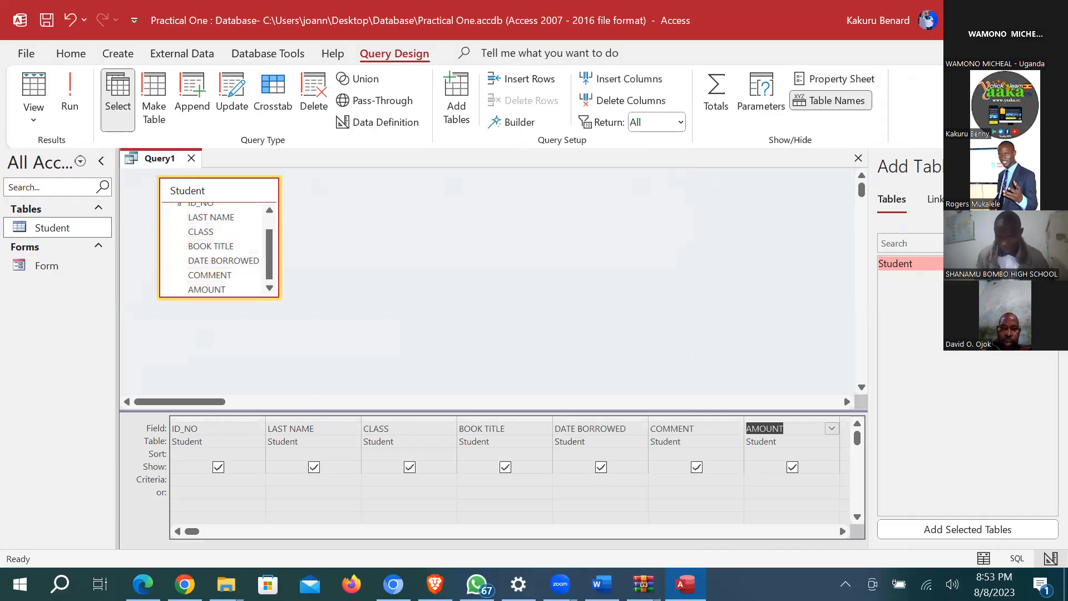
{"action": "left_click", "coordinate": [1050, 166]}
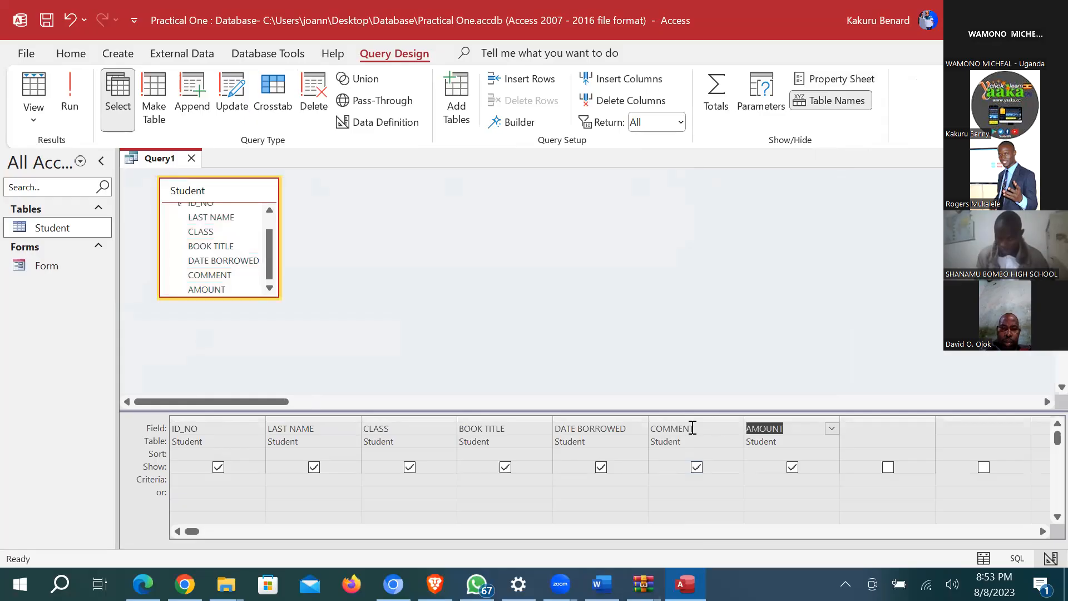
{"action": "left_click", "coordinate": [860, 427]}
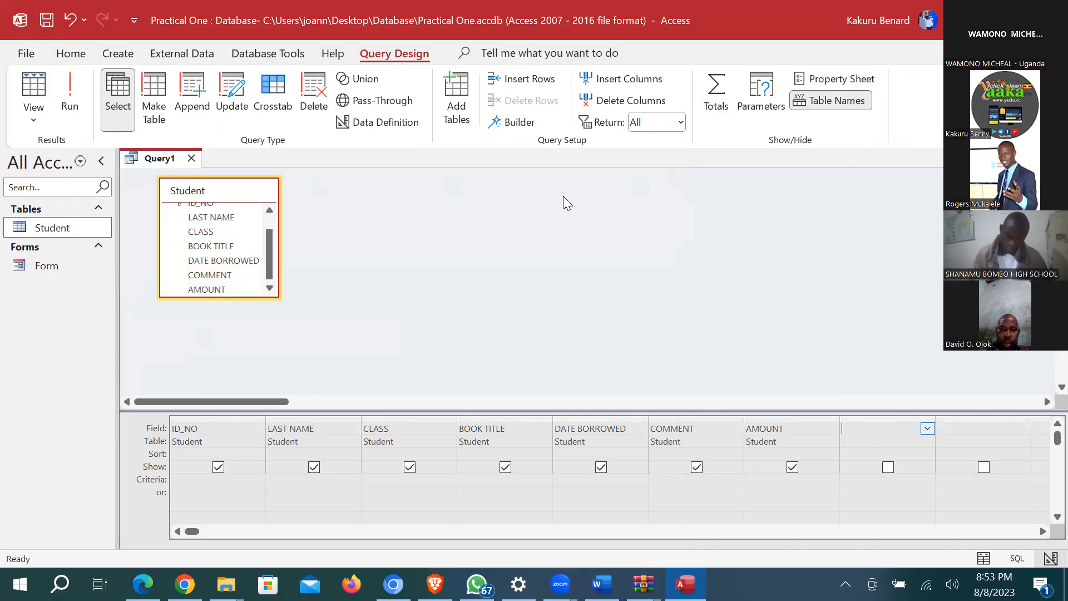
Step: Build the calculated column 40/100*[Student]![AMOUNT] after AMOUNT using the Expression Builder
{"action": "left_click", "coordinate": [522, 124]}
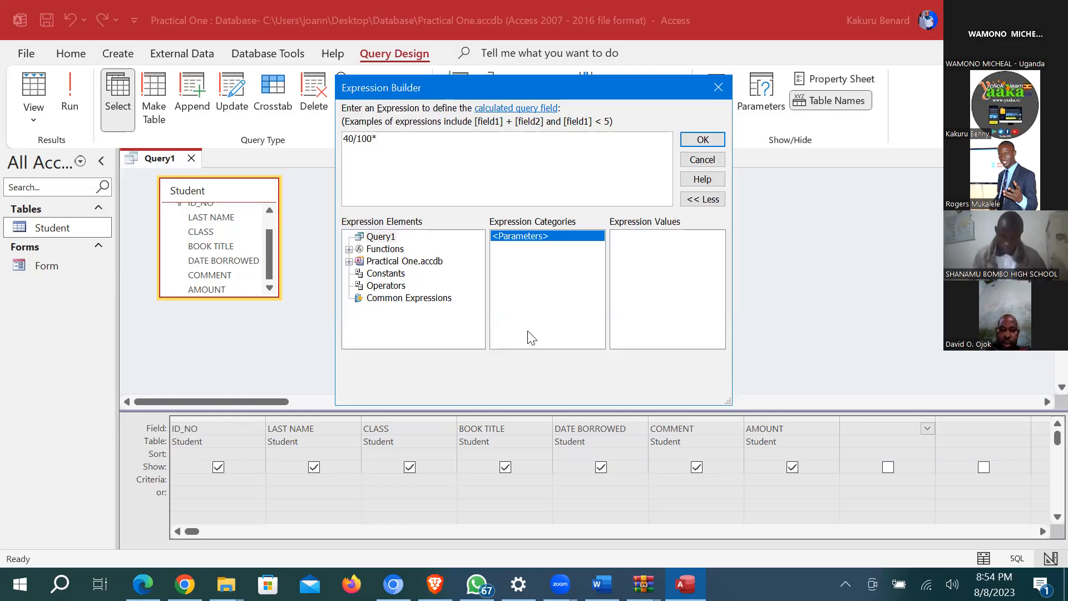
{"action": "double_click", "coordinate": [398, 261]}
{"action": "left_click", "coordinate": [391, 274]}
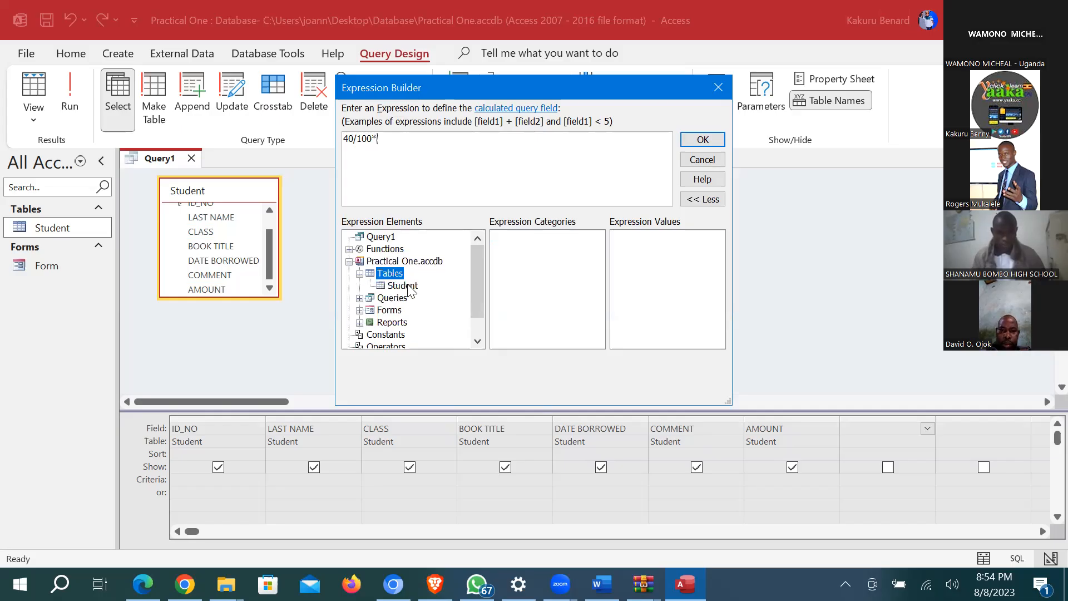
{"action": "left_click", "coordinate": [410, 286]}
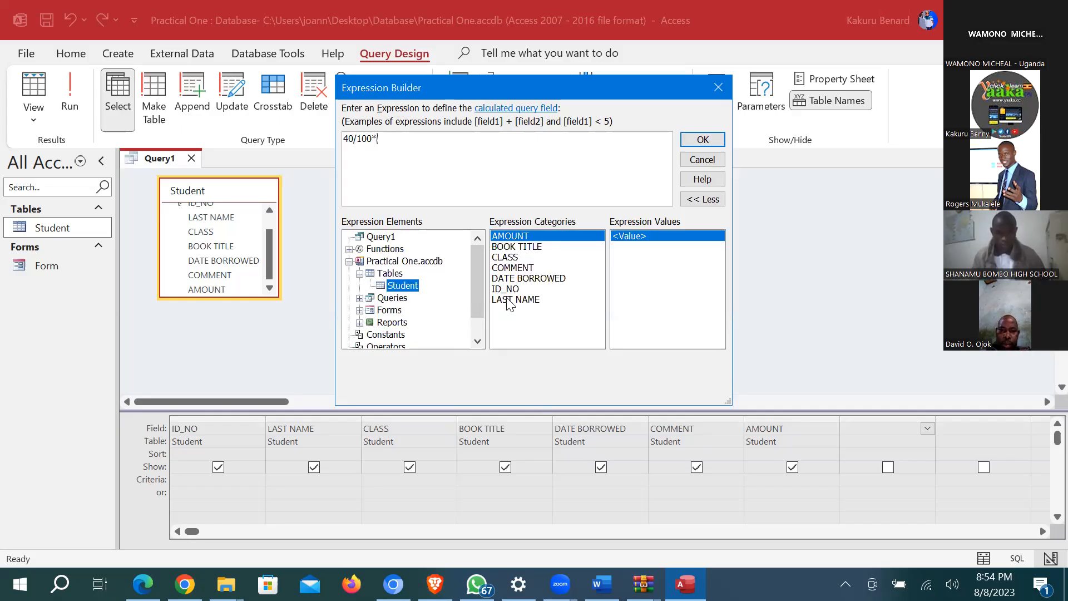
{"action": "double_click", "coordinate": [522, 239]}
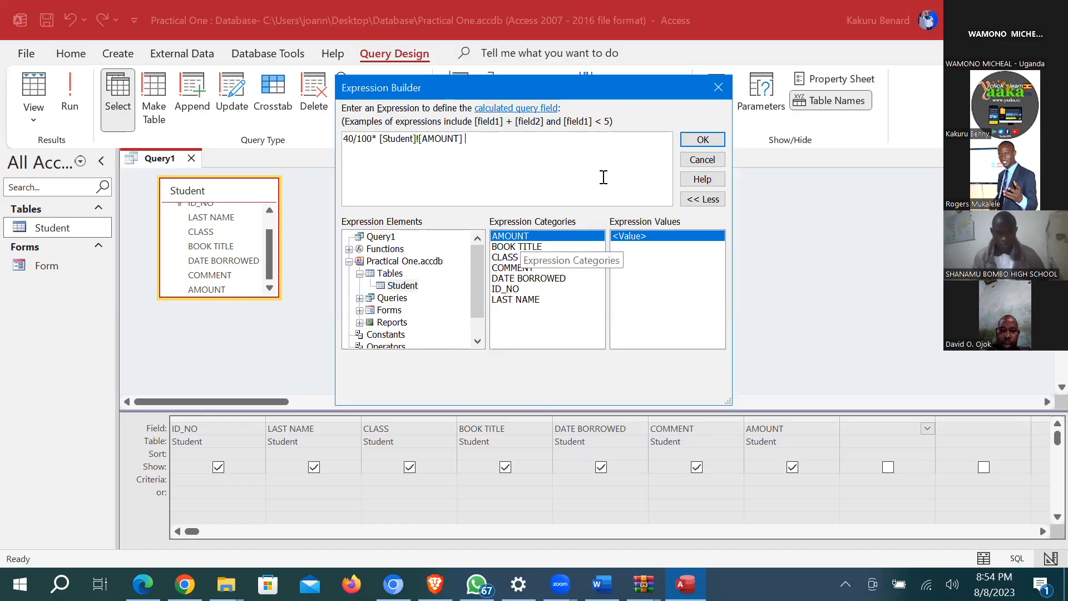
{"action": "left_click", "coordinate": [704, 140]}
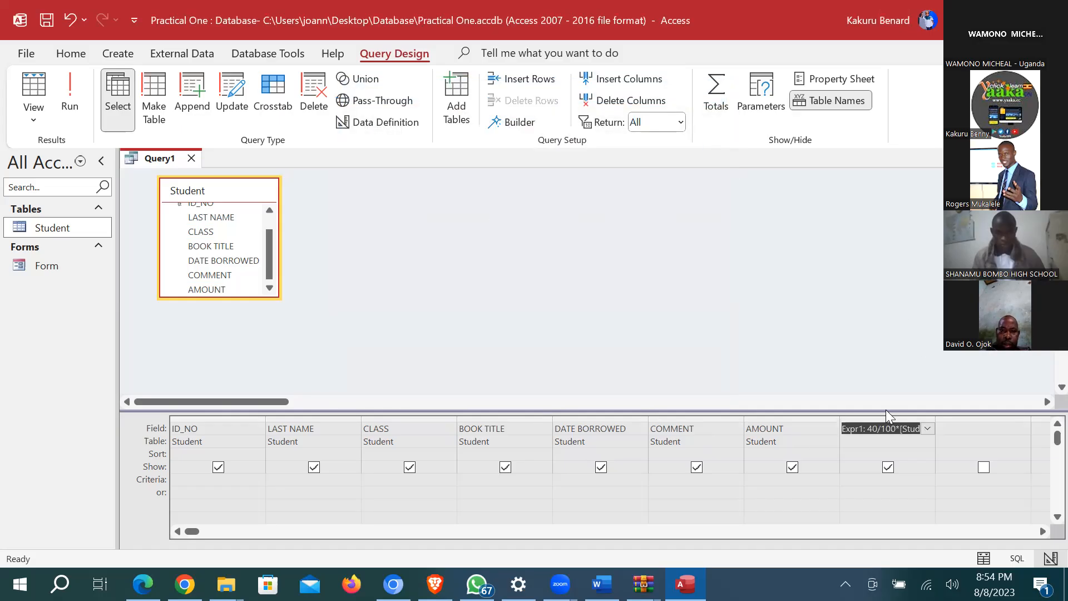
Step: Rename the Expr1 column to TAX, run the query and autofit the TAX column
{"action": "left_click", "coordinate": [863, 426]}
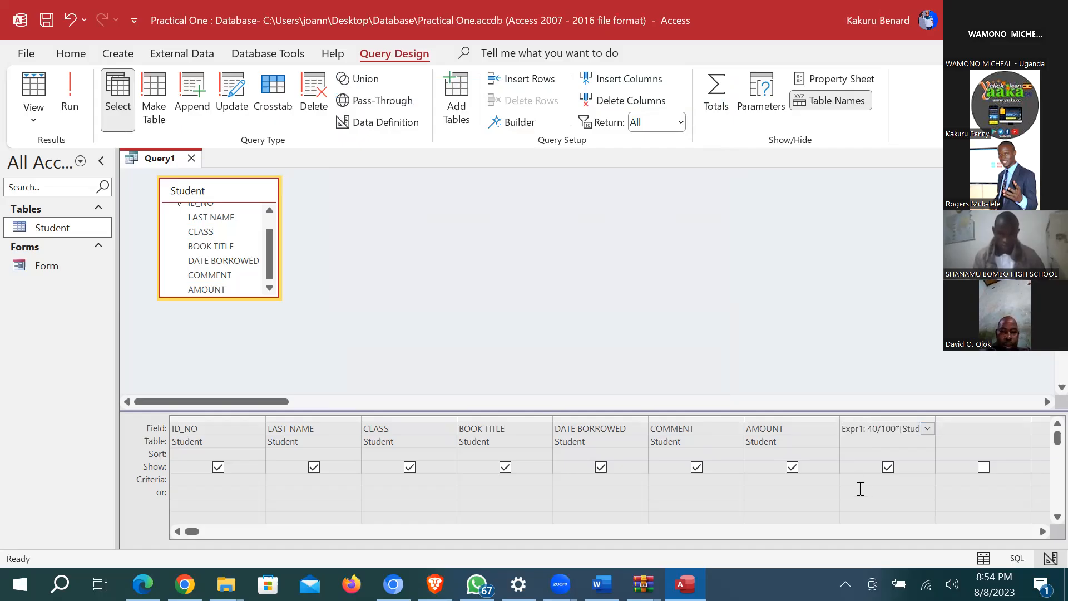
{"action": "key", "text": "BackSpace"}
{"action": "key", "text": "BackSpace"}
{"action": "key", "text": "BackSpace"}
{"action": "key", "text": "BackSpace"}
{"action": "key", "text": "BackSpace"}
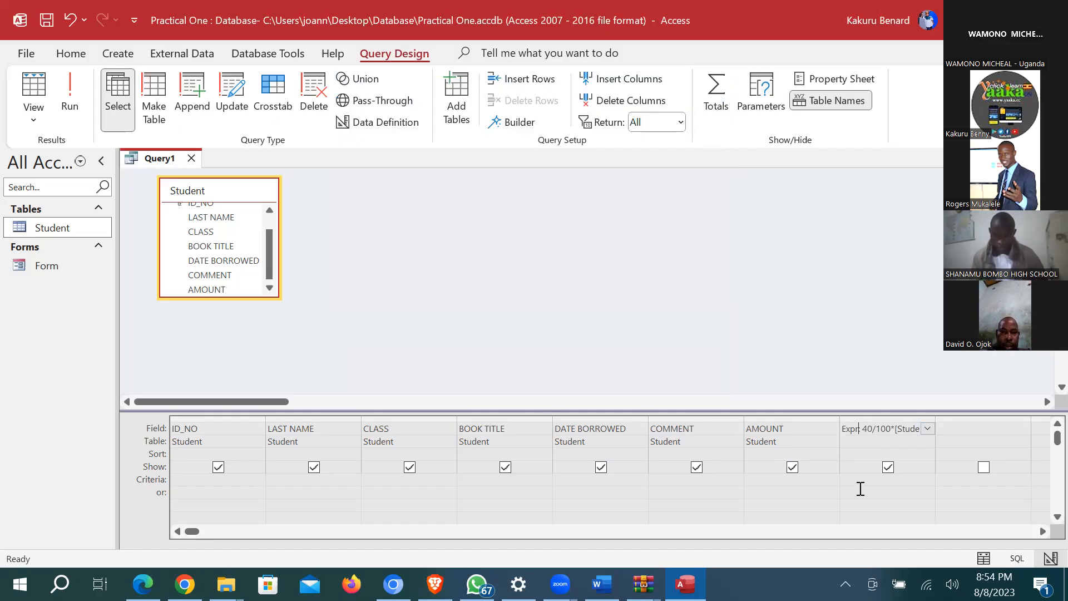
{"action": "key", "text": "Caps_Lock"}
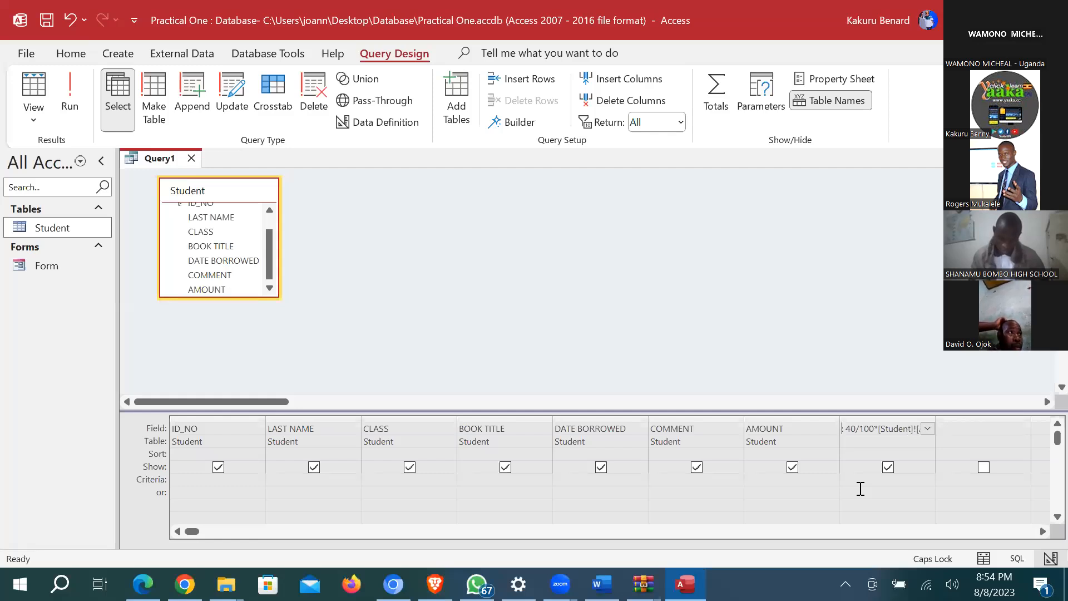
{"action": "type", "text": "TAX:"}
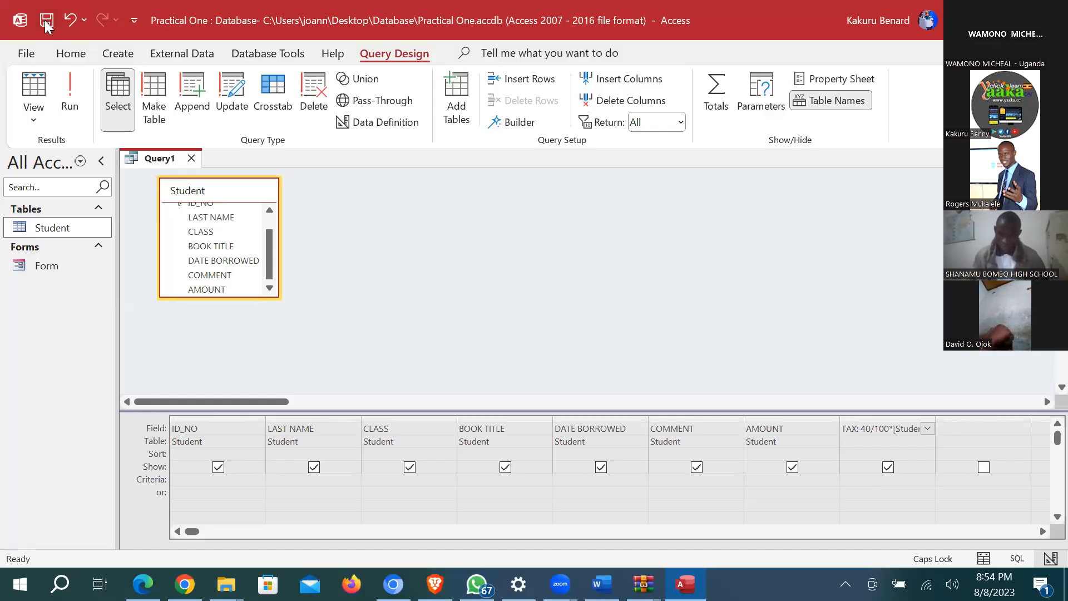
{"action": "left_click", "coordinate": [70, 92]}
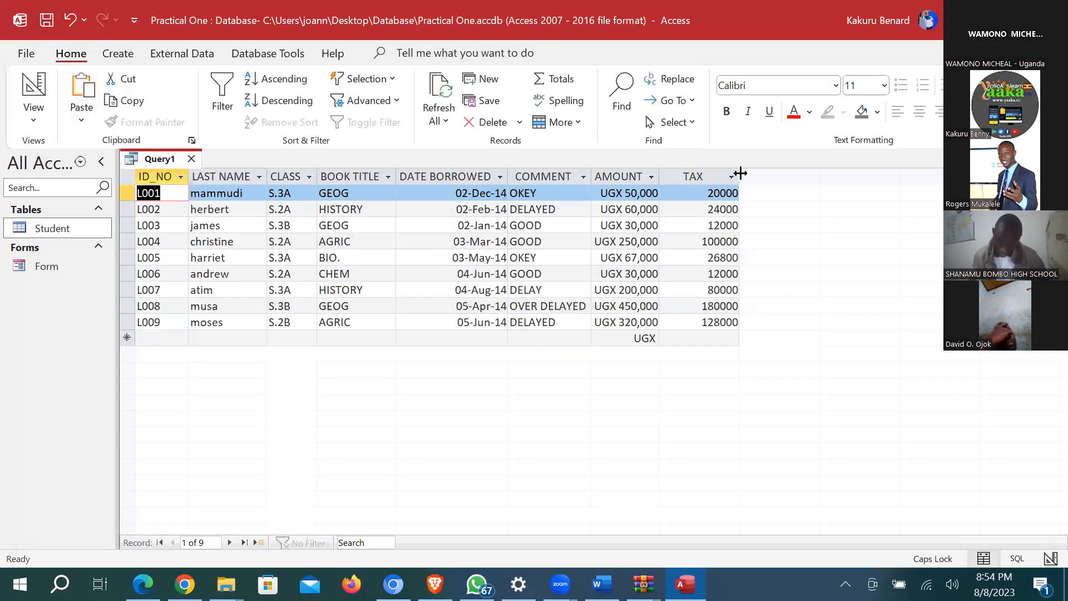
{"action": "double_click", "coordinate": [741, 173]}
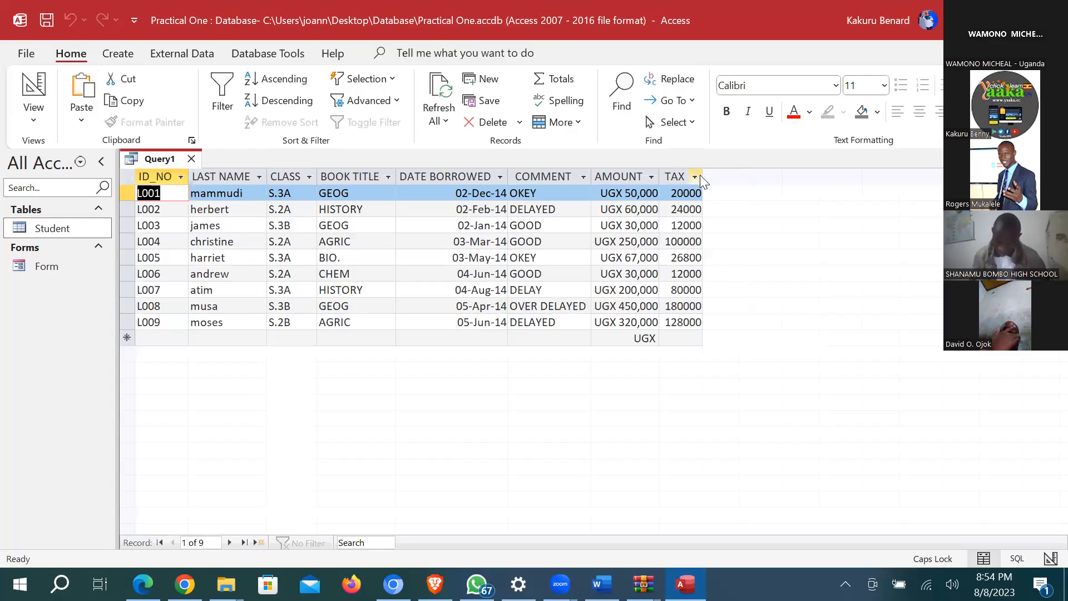
Step: Save the query as Tax
{"action": "left_click", "coordinate": [45, 21]}
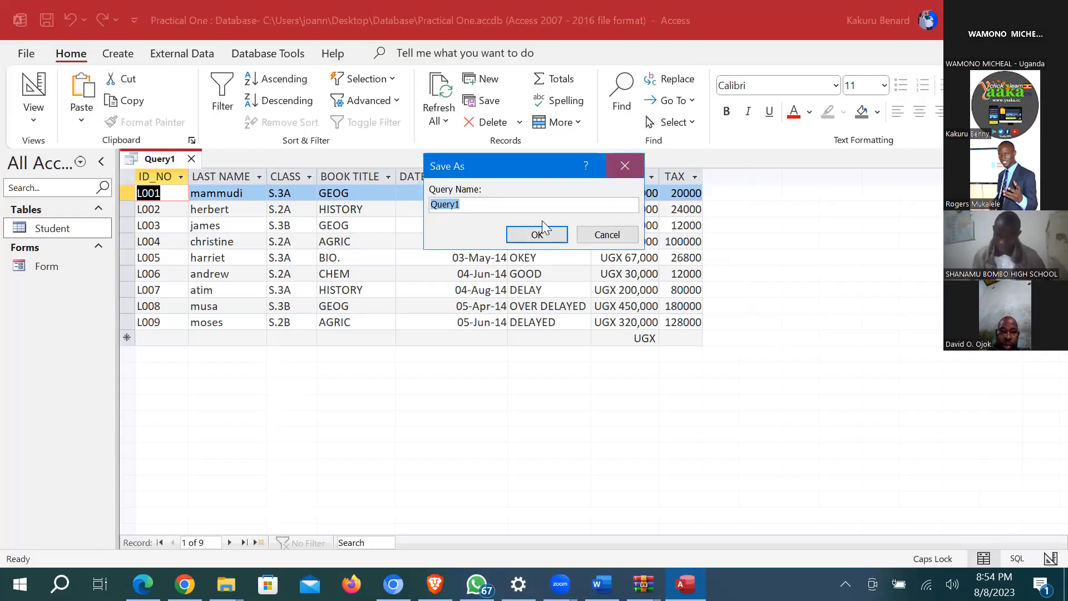
{"action": "type", "text": "T"}
{"action": "key", "text": "Caps_Lock"}
{"action": "type", "text": "ax"}
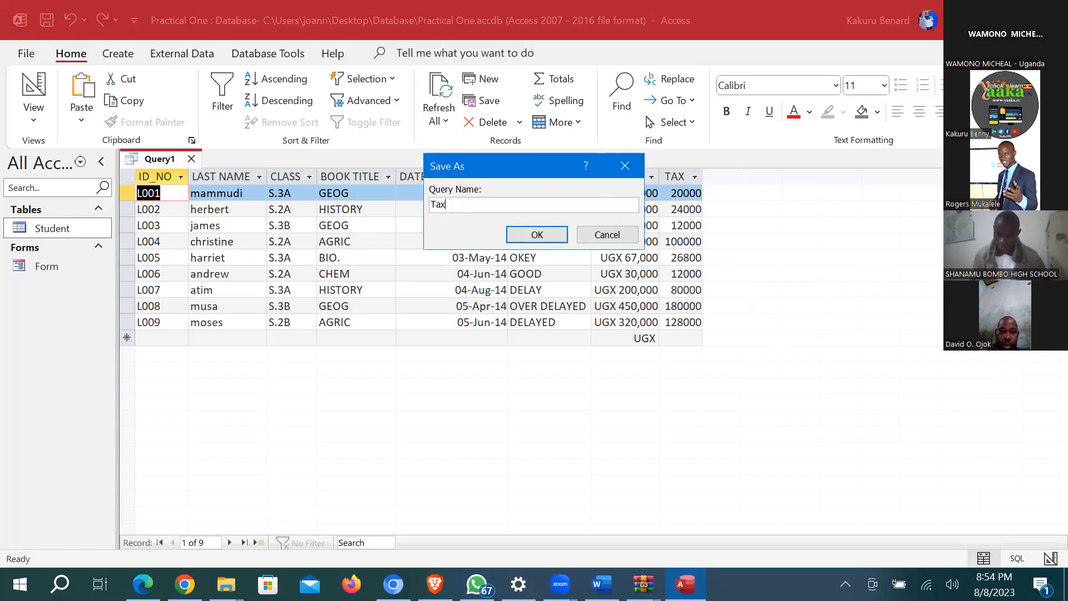
{"action": "left_click", "coordinate": [543, 235]}
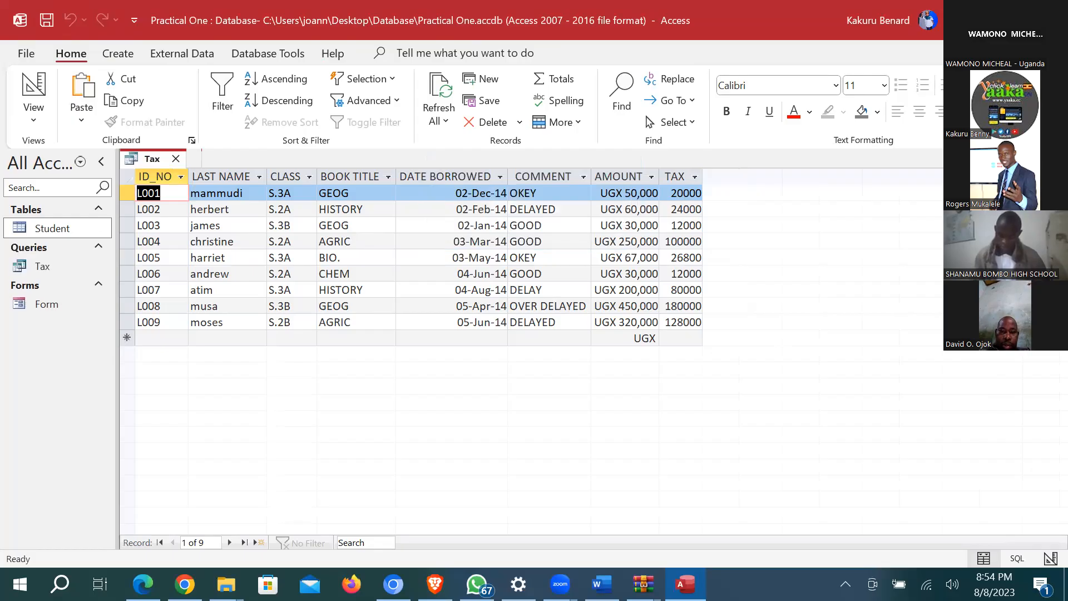
Step: Close the Tax query and start another design query with all Student fields
{"action": "left_click", "coordinate": [176, 159]}
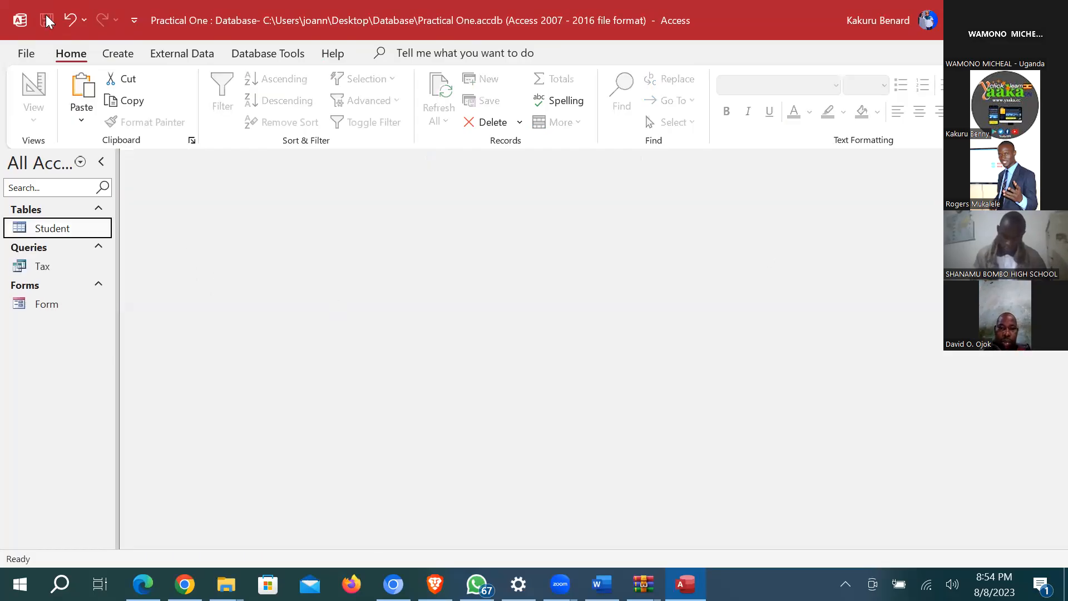
{"action": "left_click", "coordinate": [113, 58]}
{"action": "left_click", "coordinate": [274, 89]}
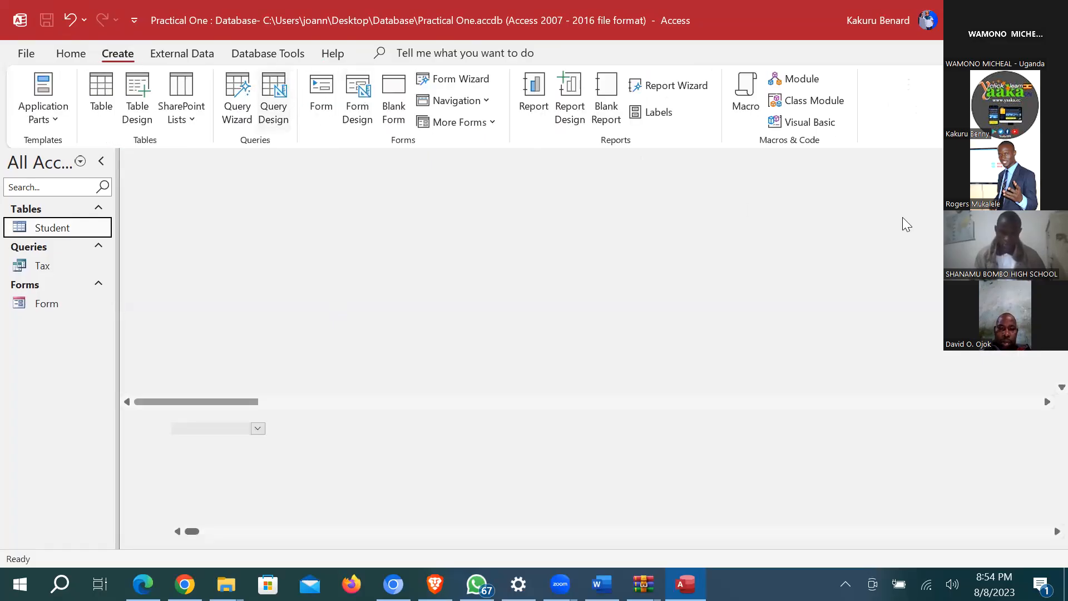
{"action": "double_click", "coordinate": [917, 265]}
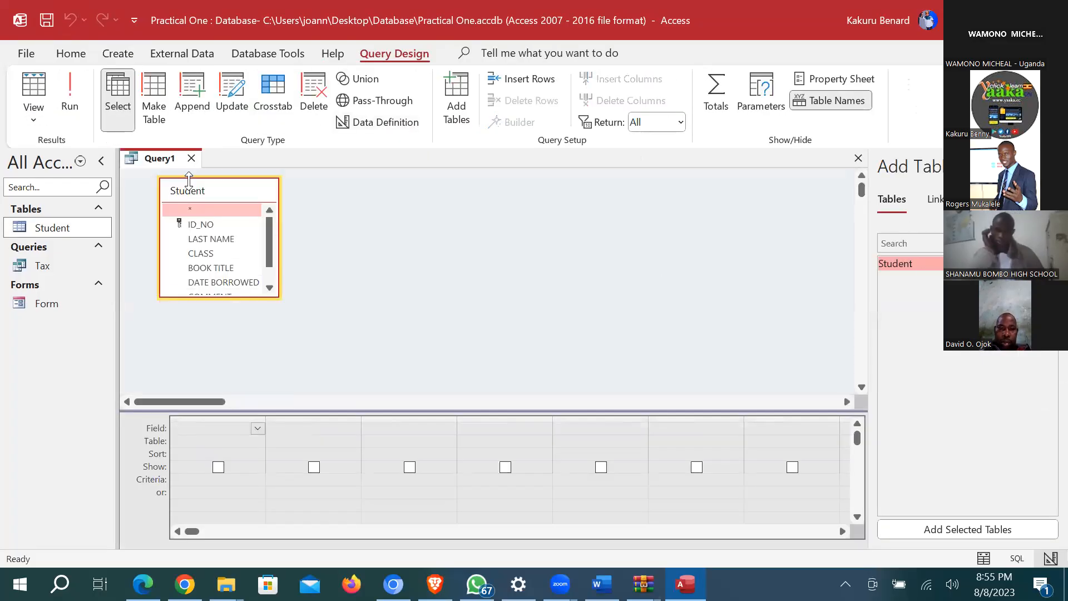
{"action": "double_click", "coordinate": [202, 193]}
{"action": "left_click_drag", "start_coordinate": [202, 215], "coordinate": [207, 435]}
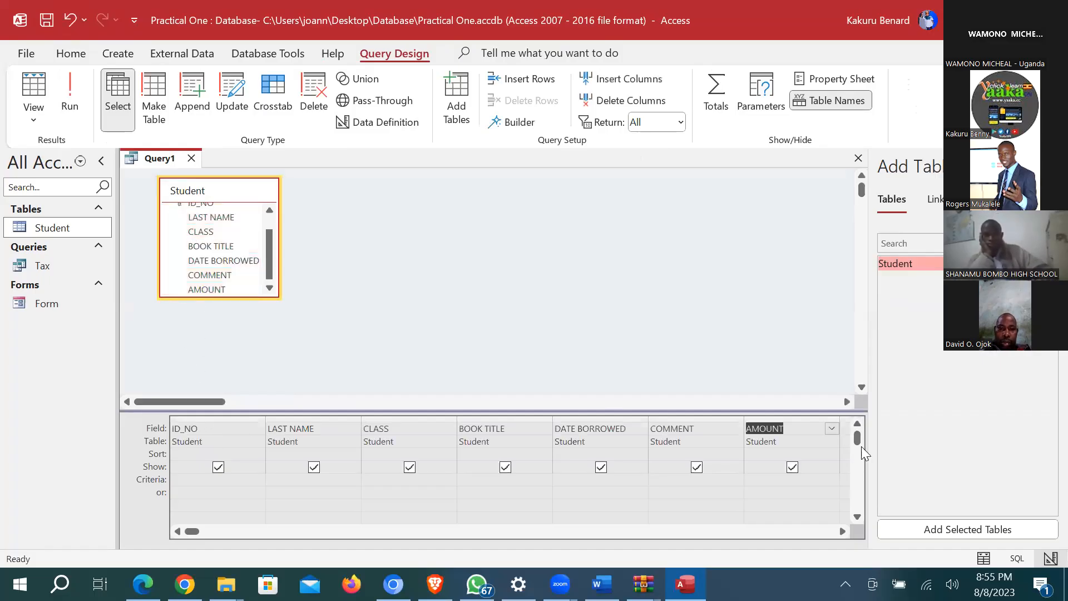
Step: Open the Expression Builder for the empty column after AMOUNT
{"action": "left_click", "coordinate": [1049, 166]}
{"action": "left_click", "coordinate": [877, 428]}
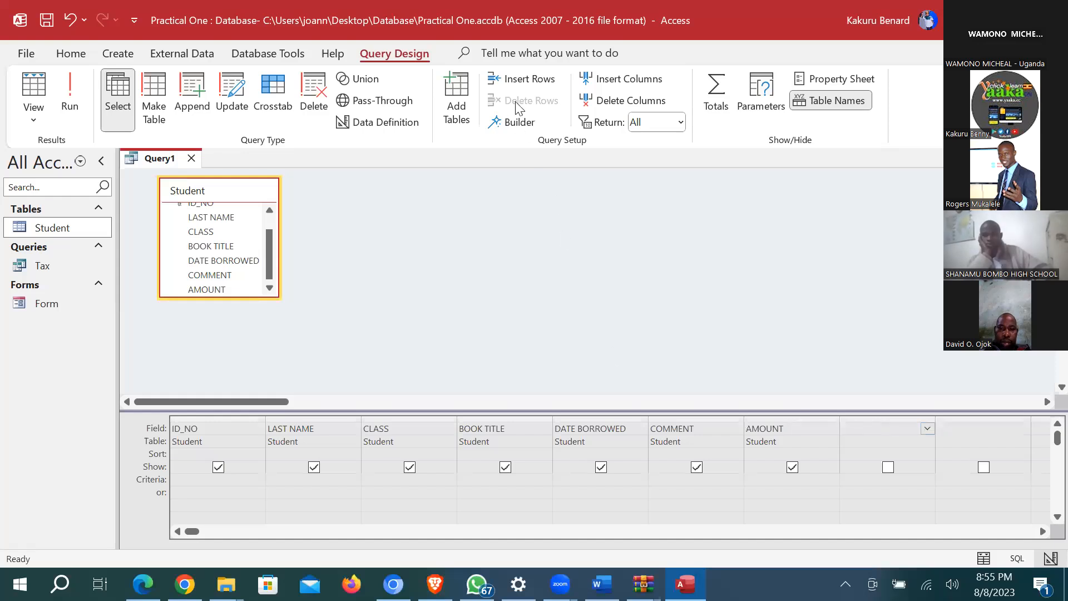
{"action": "left_click", "coordinate": [518, 123]}
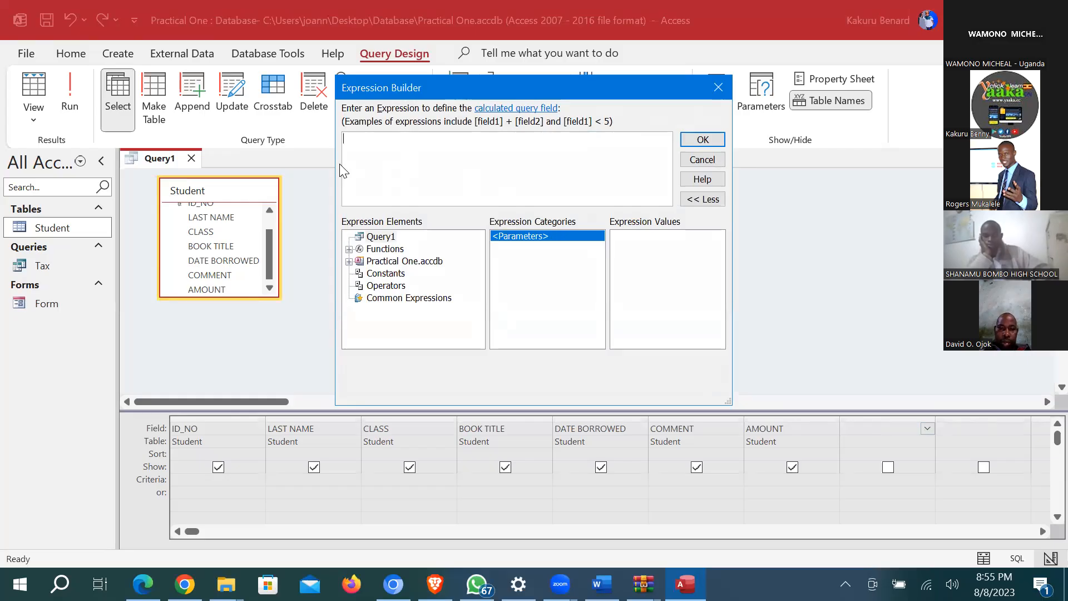
Step: Begin the expression DateDiff("yyyy",[Student]![DATE BORROWED] in the Expression Builder
{"action": "type", "text": "Da"}
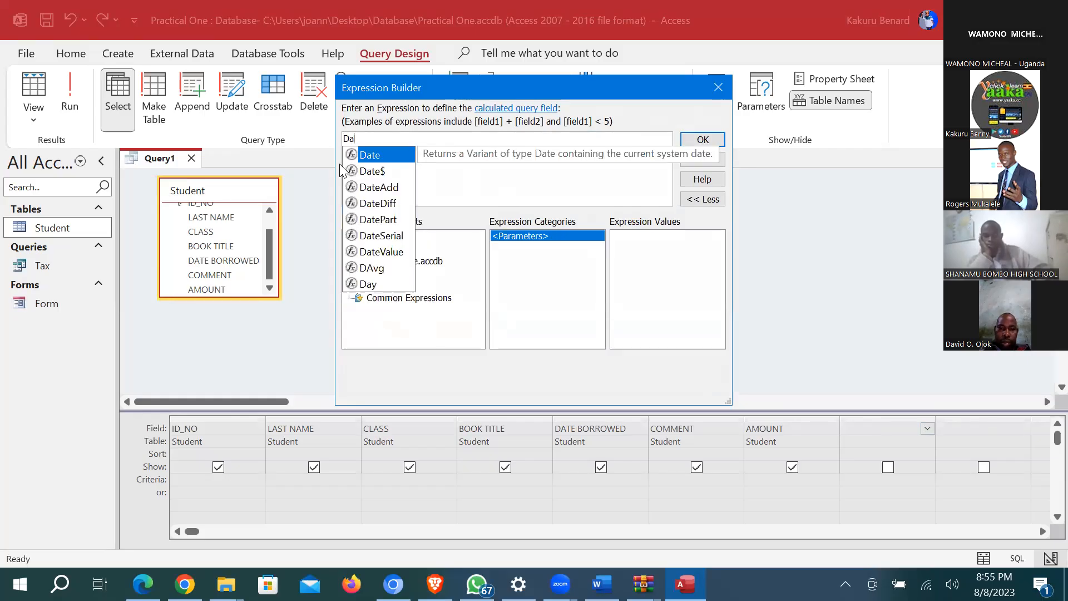
{"action": "type", "text": "teD"}
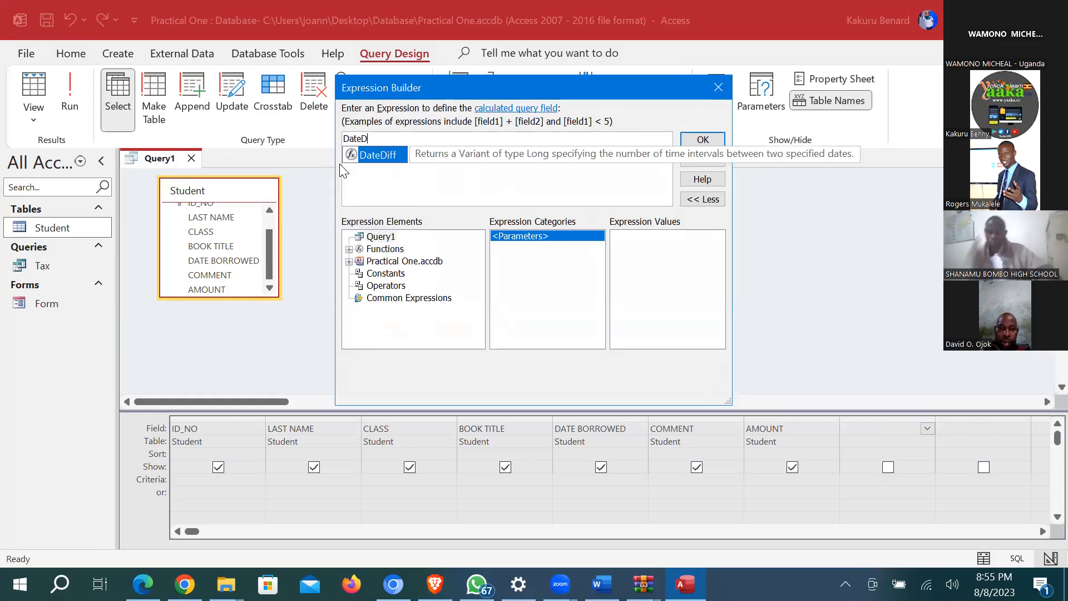
{"action": "type", "text": "iff("}
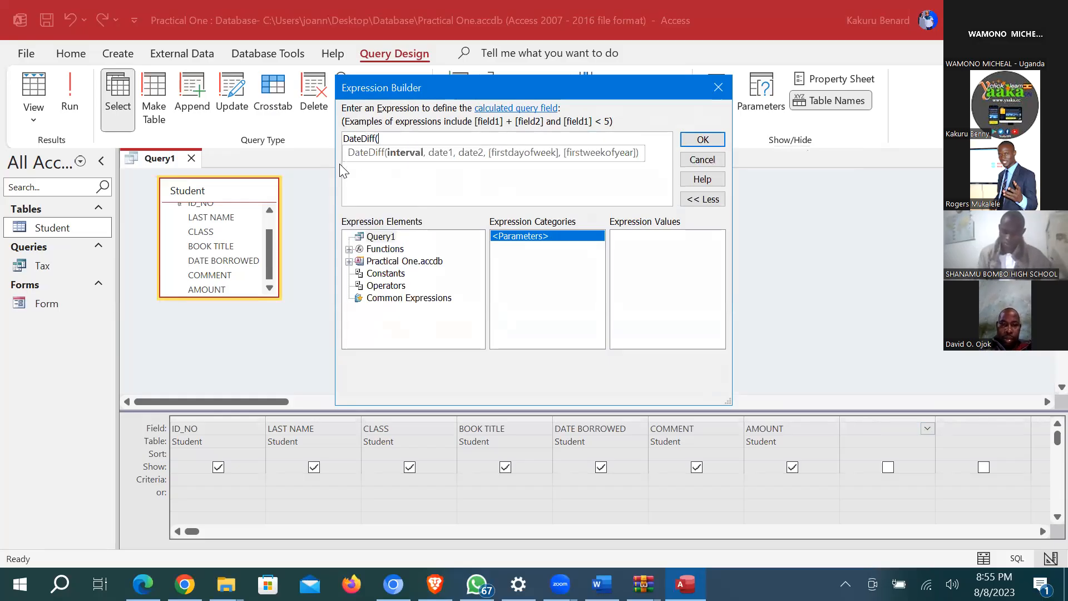
{"action": "type", "text": "\"yyyy\""}
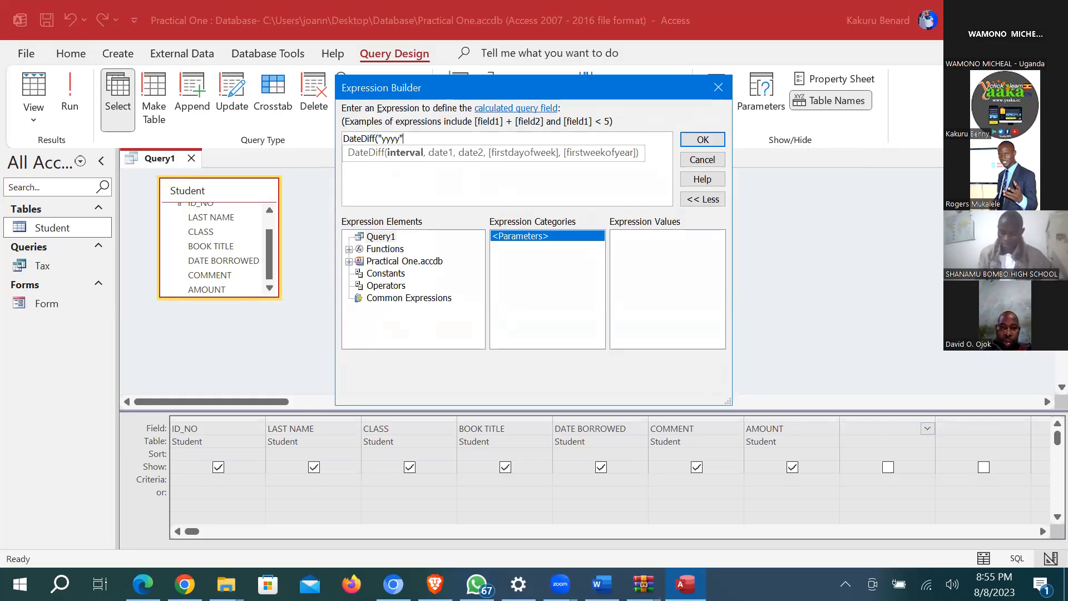
{"action": "type", "text": ","}
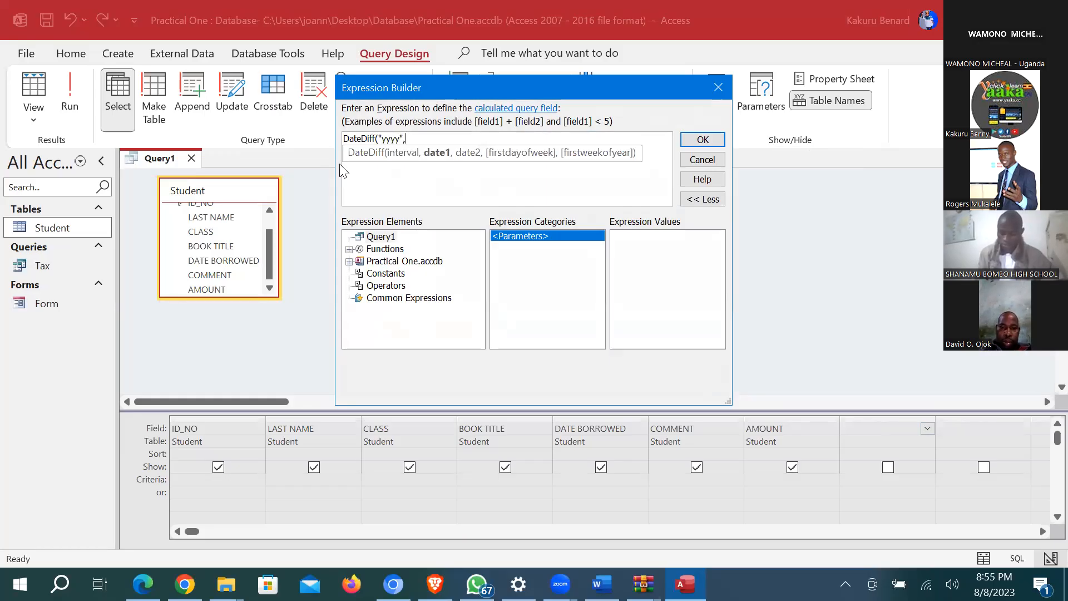
{"action": "left_click", "coordinate": [403, 265]}
{"action": "double_click", "coordinate": [403, 262]}
{"action": "double_click", "coordinate": [396, 273]}
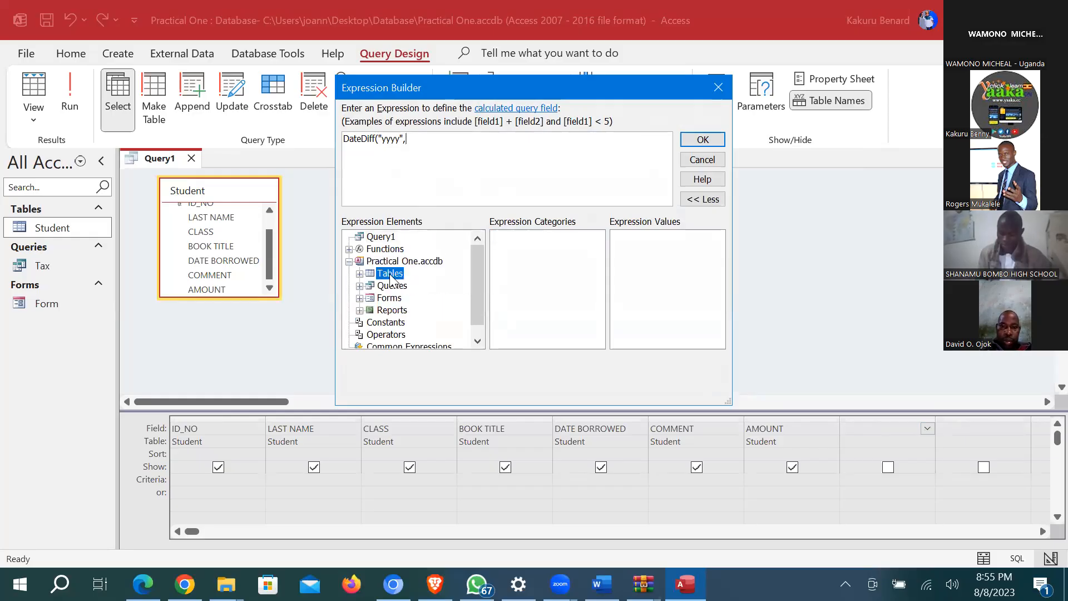
{"action": "left_click", "coordinate": [412, 286]}
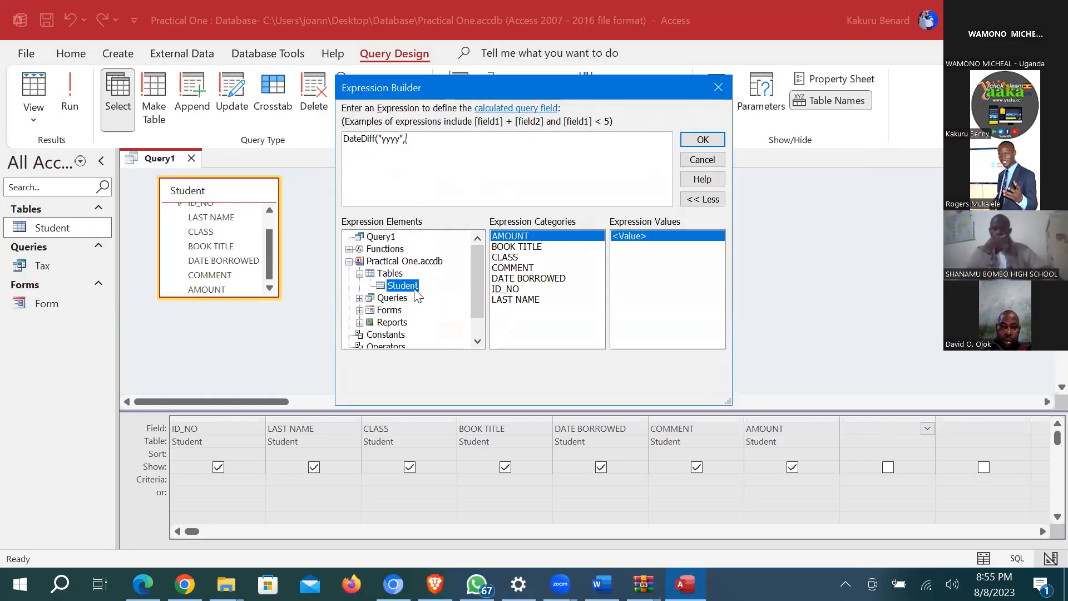
{"action": "double_click", "coordinate": [529, 279]}
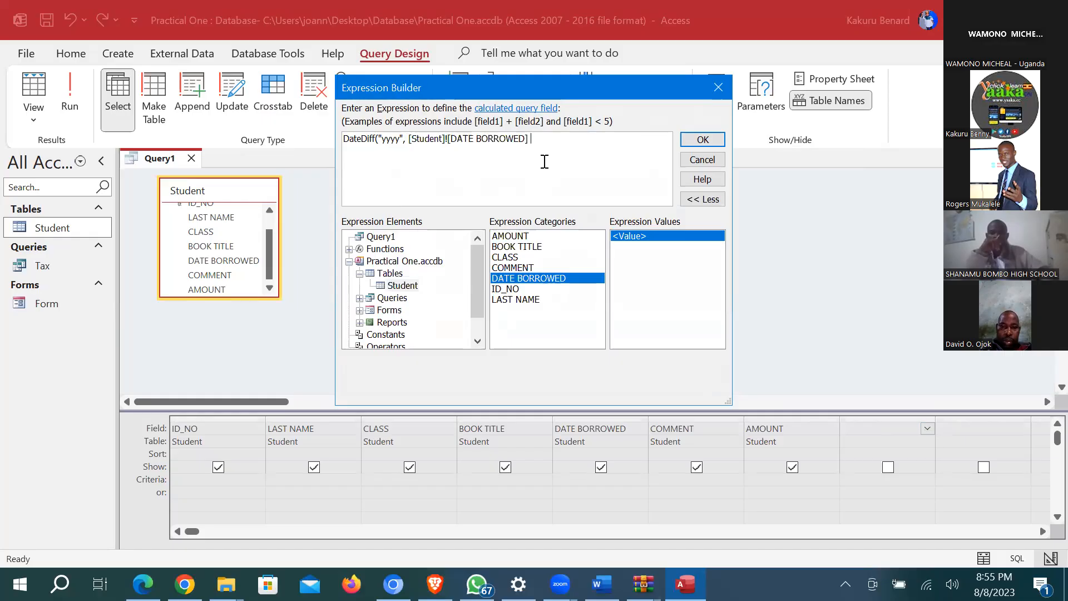
Step: Finish the expression with Date(), accept it, and name the column Years
{"action": "type", "text": ","}
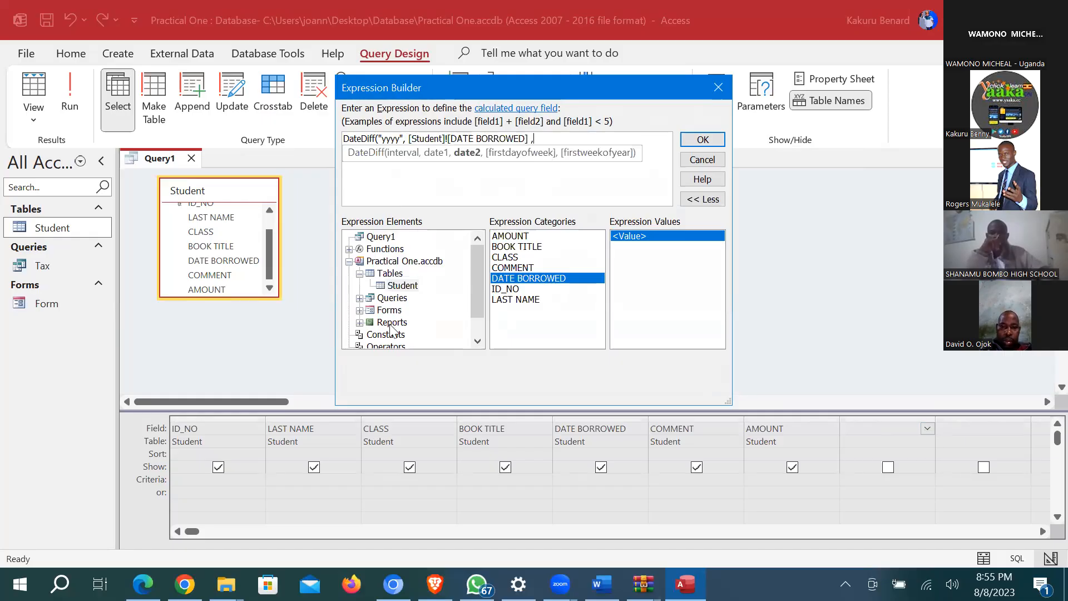
{"action": "scroll", "coordinate": [454, 294], "scroll_direction": "down", "scroll_amount": 1}
{"action": "left_click", "coordinate": [409, 335]}
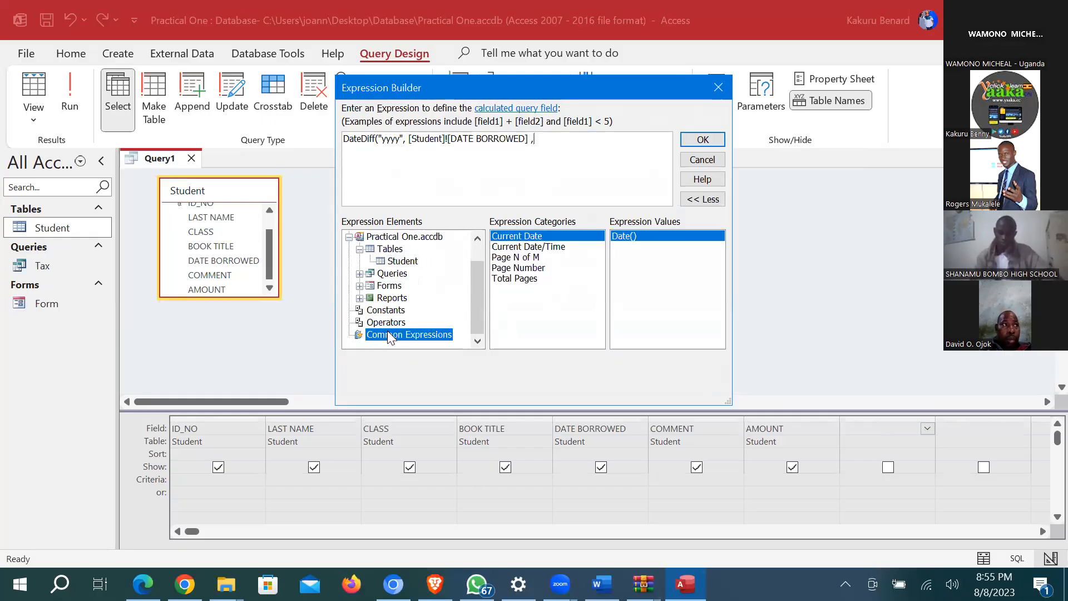
{"action": "double_click", "coordinate": [527, 242]}
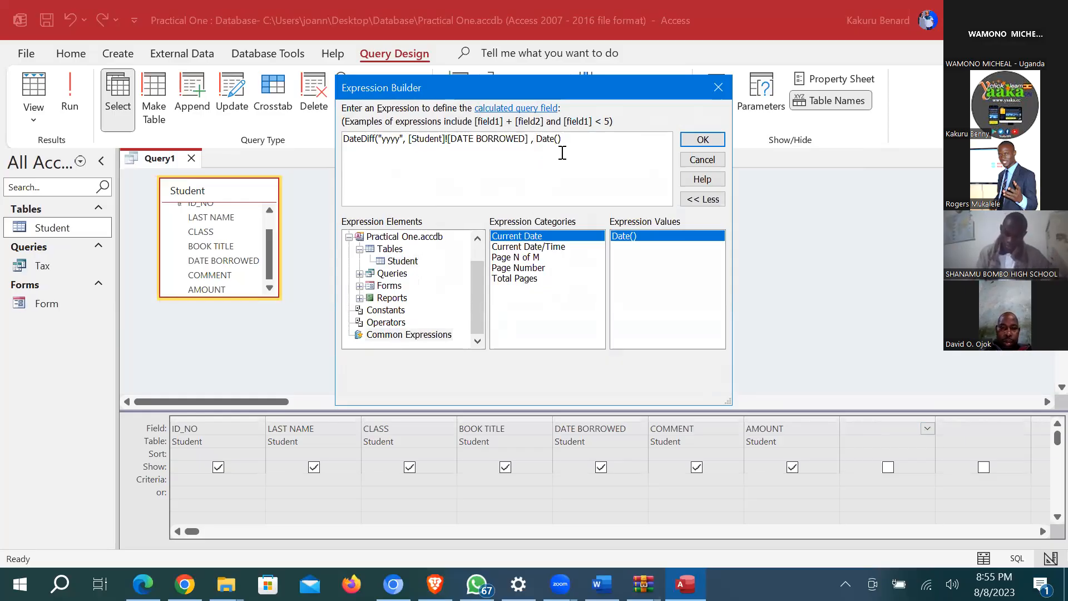
{"action": "type", "text": ")"}
{"action": "left_click", "coordinate": [696, 142]}
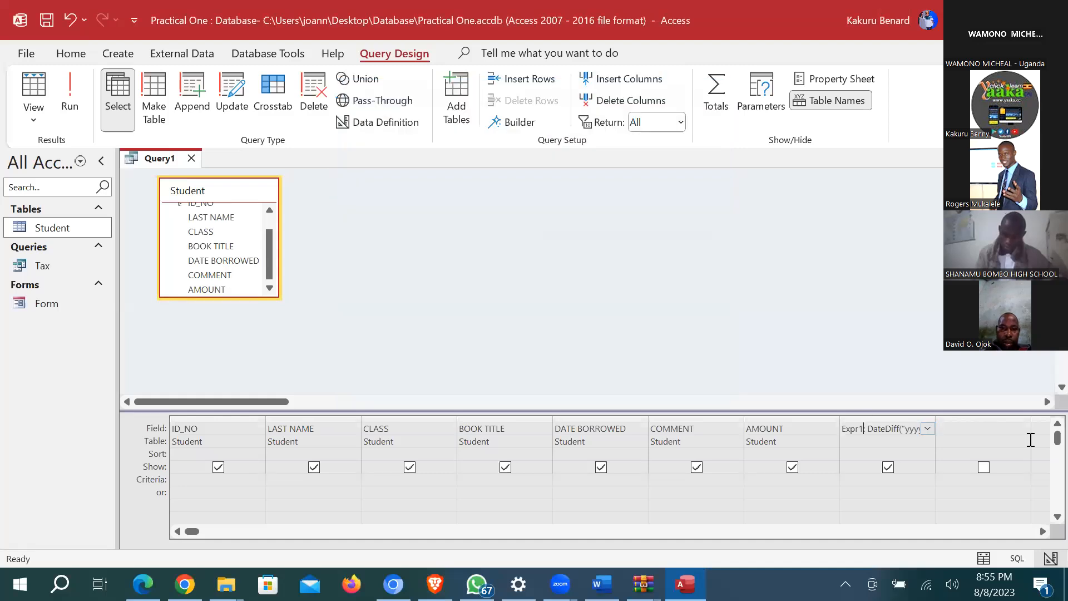
{"action": "key", "text": "BackSpace"}
{"action": "key", "text": "BackSpace"}
{"action": "key", "text": "BackSpace"}
{"action": "key", "text": "BackSpace"}
{"action": "key", "text": "BackSpace"}
{"action": "key", "text": "BackSpace"}
{"action": "key", "text": "BackSpace"}
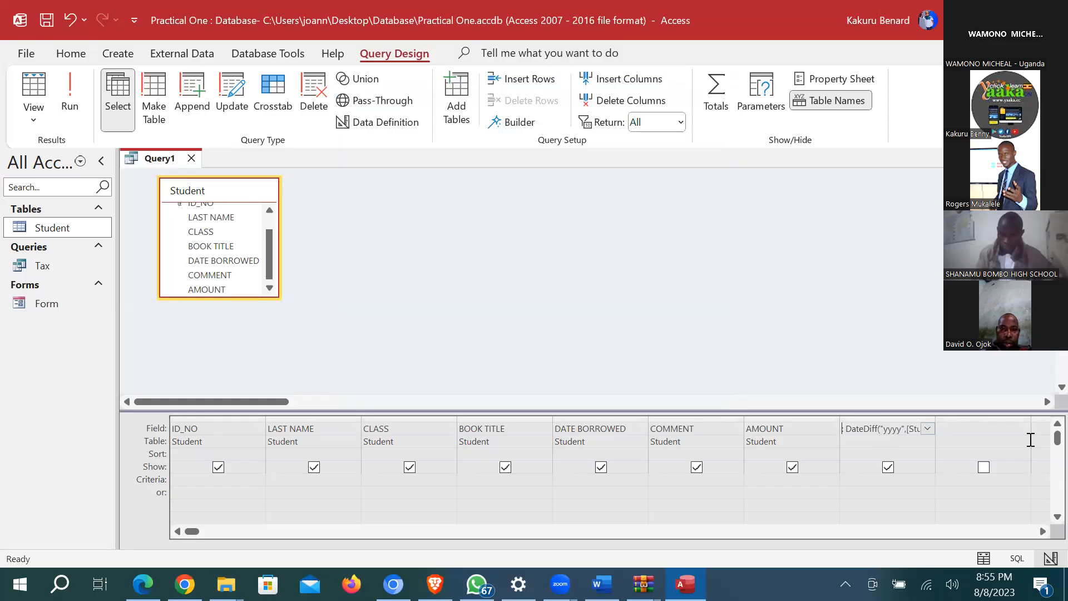
{"action": "type", "text": "Years:"}
Step: Run the query showing 9 years per record and save it as Years
{"action": "left_click", "coordinate": [70, 95]}
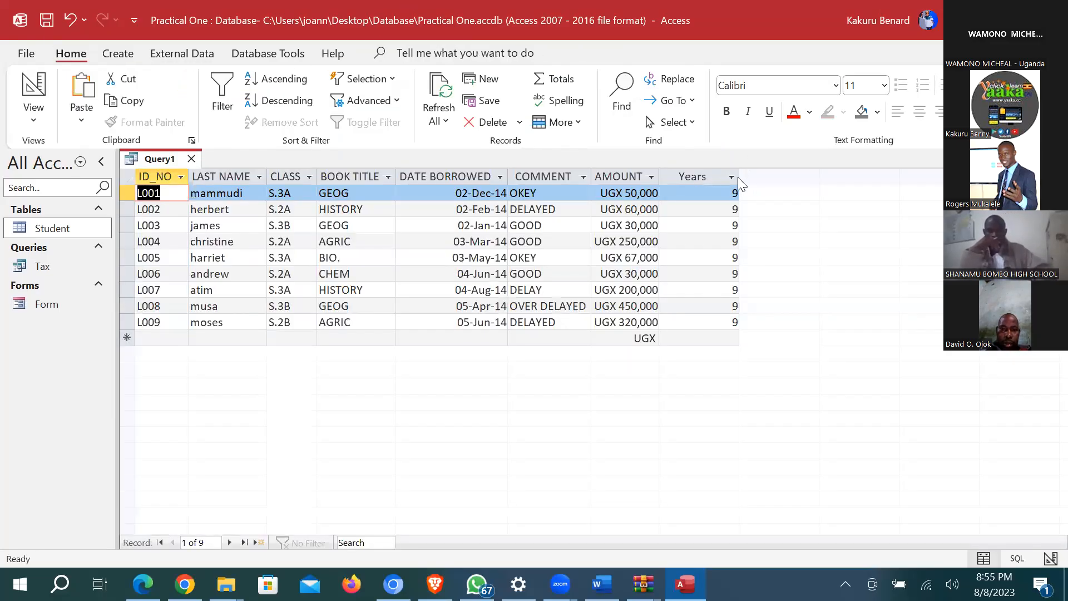
{"action": "left_click", "coordinate": [47, 20]}
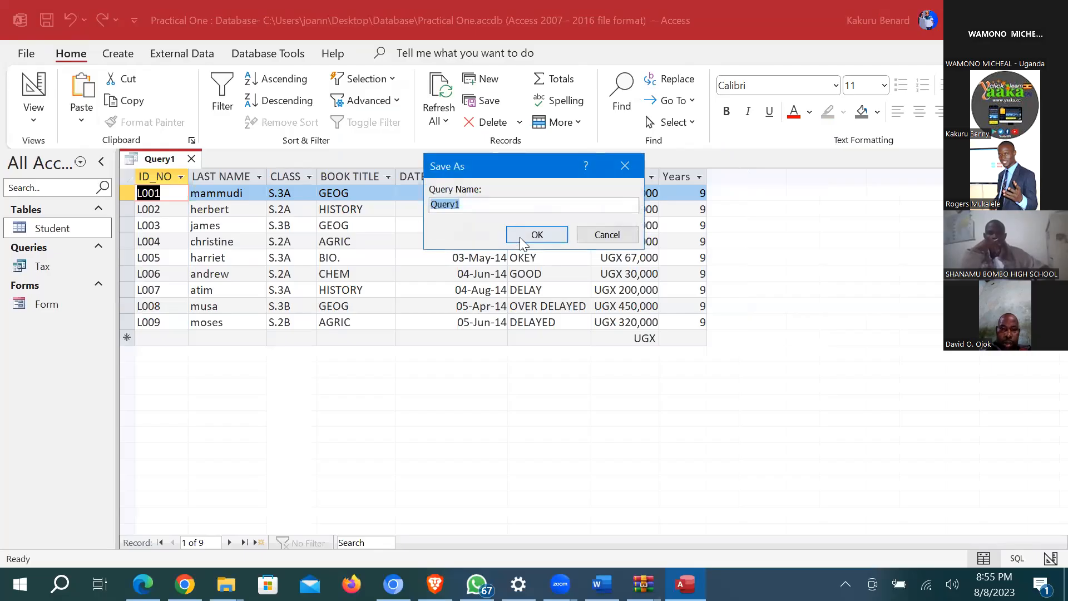
{"action": "type", "text": "Yer"}
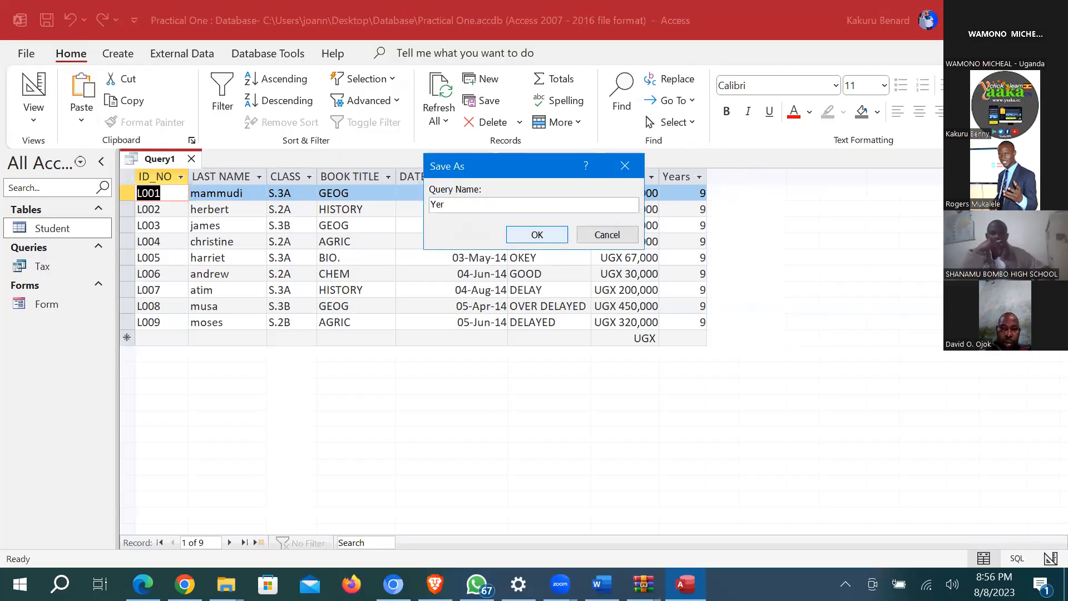
{"action": "type", "text": "a"}
{"action": "left_click", "coordinate": [524, 236]}
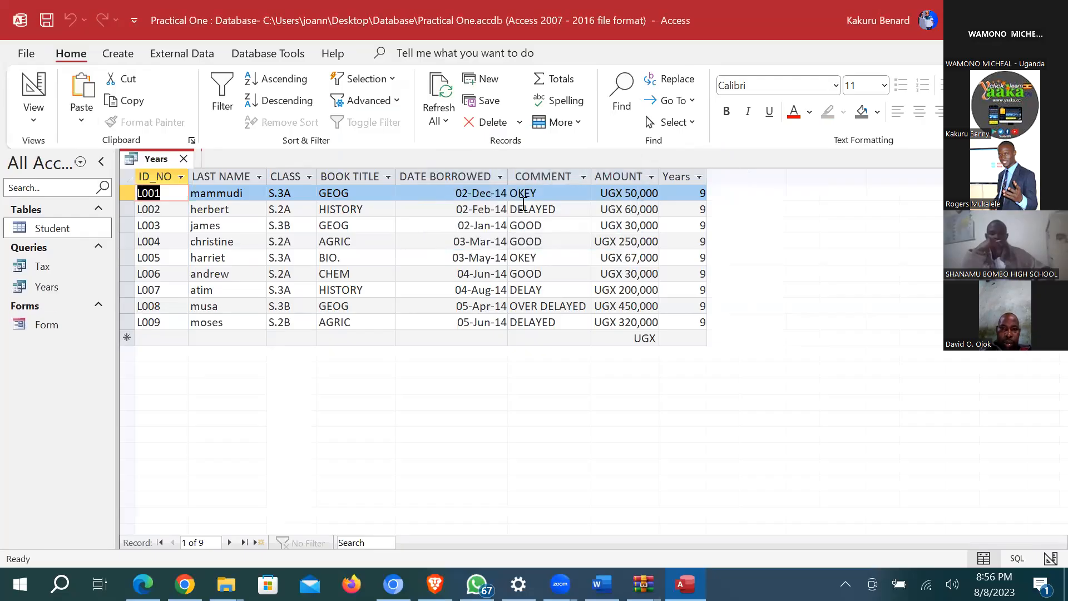
Step: Inspect the DATE BORROWED values in the results, then close the Years query
{"action": "left_click", "coordinate": [480, 173]}
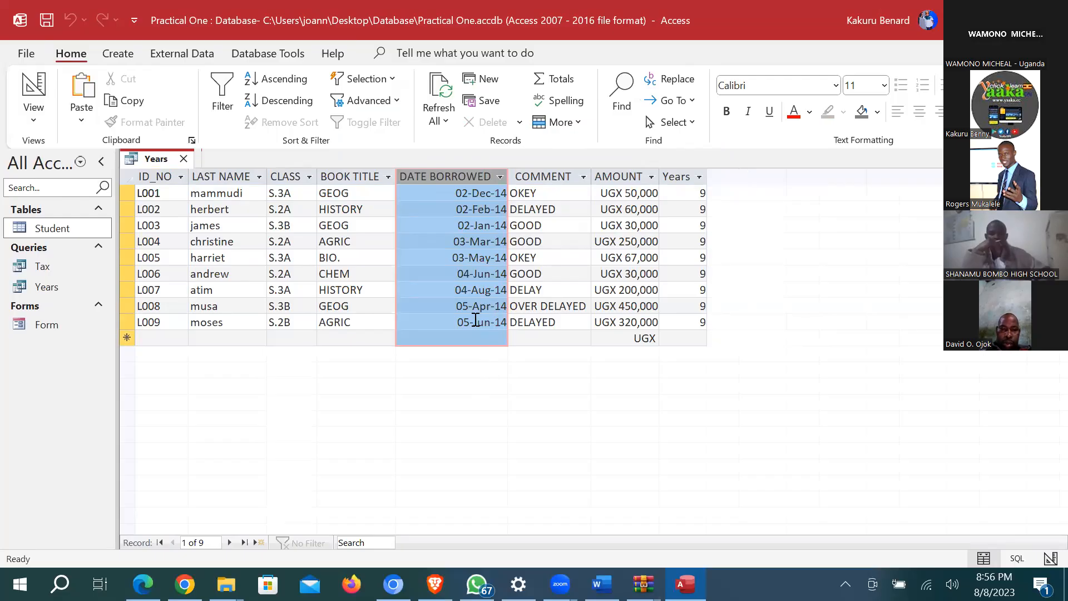
{"action": "left_click", "coordinate": [484, 275]}
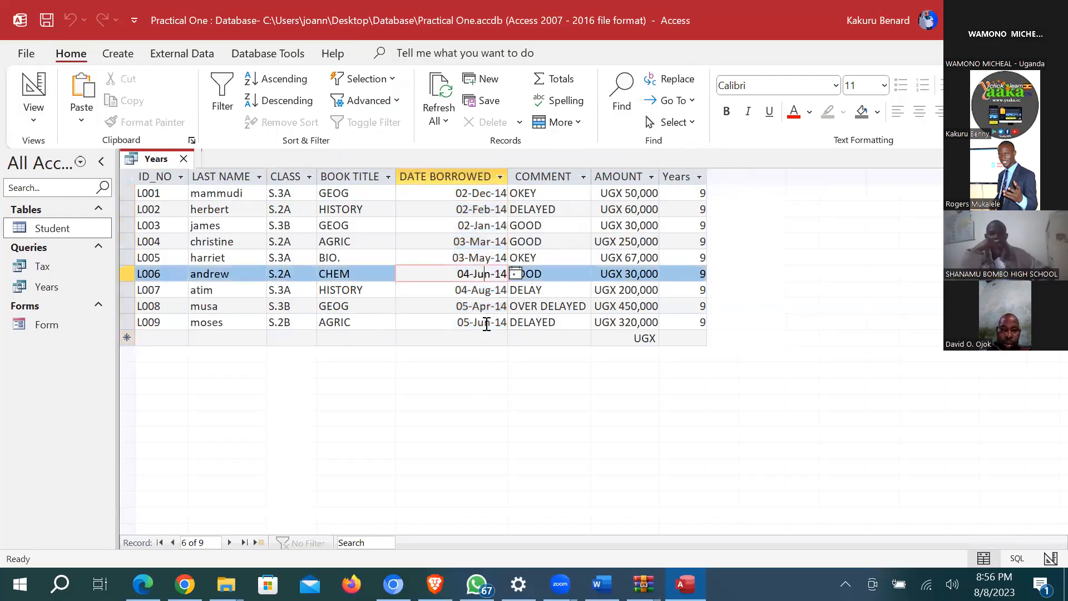
{"action": "left_click", "coordinate": [486, 322]}
{"action": "left_click", "coordinate": [484, 275]}
{"action": "key", "text": "ctrl+w"}
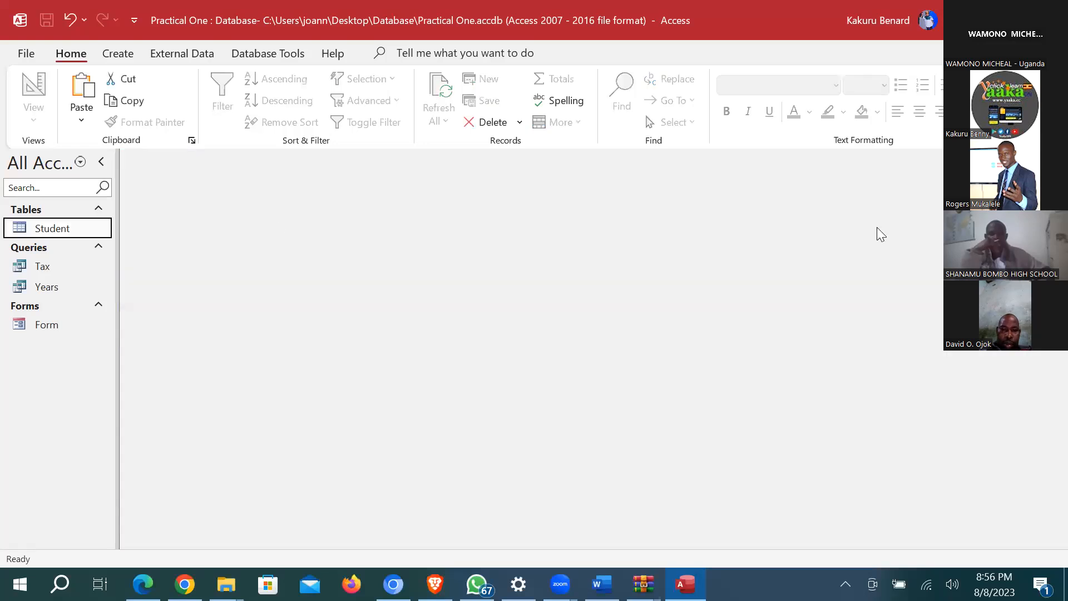
Step: Start a new query with all Student fields and open the shortcut menu in DATE BORROWED's criteria cell
{"action": "left_click", "coordinate": [118, 56]}
{"action": "left_click", "coordinate": [275, 101]}
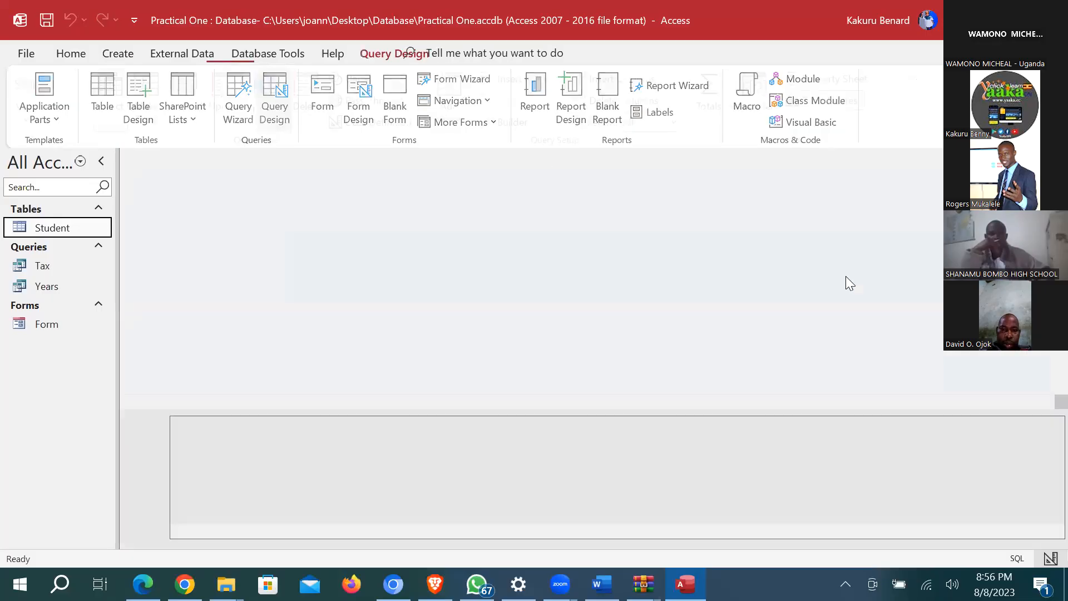
{"action": "double_click", "coordinate": [908, 269]}
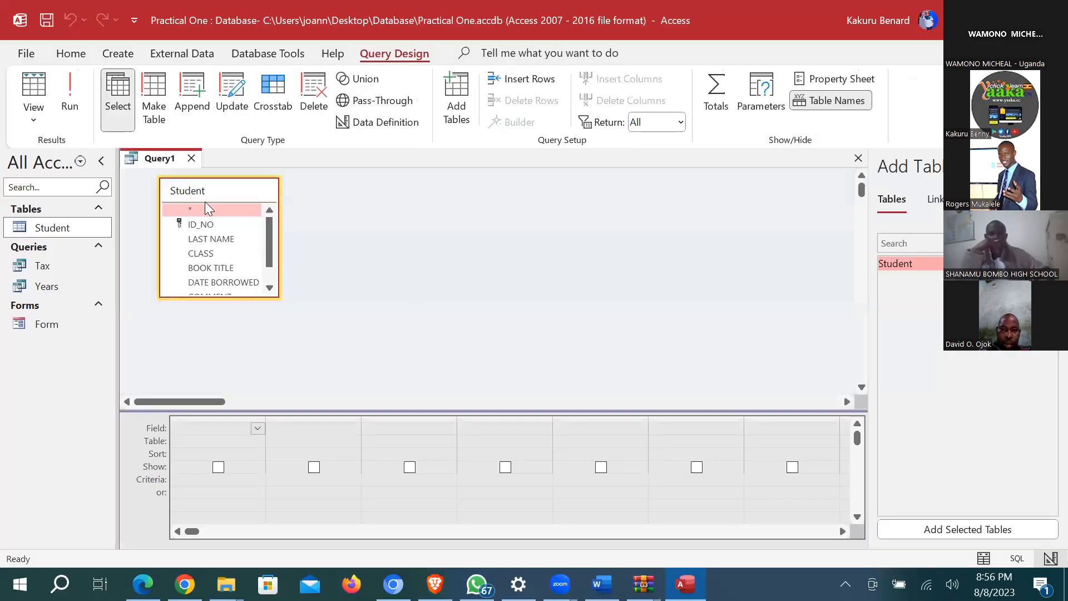
{"action": "double_click", "coordinate": [201, 190]}
{"action": "left_click_drag", "start_coordinate": [199, 222], "coordinate": [218, 432]}
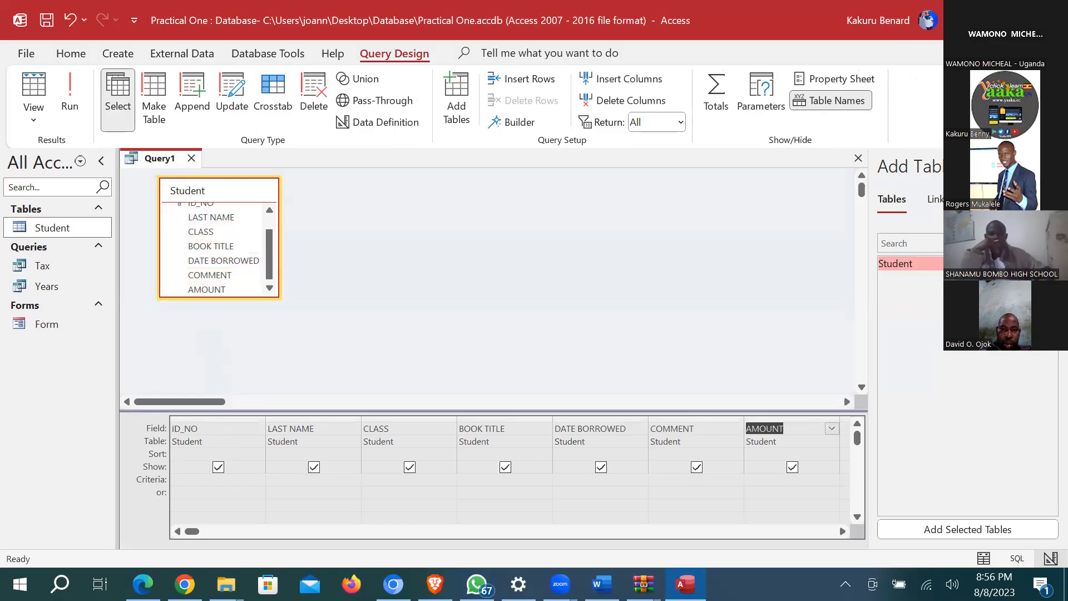
{"action": "left_click", "coordinate": [1051, 166]}
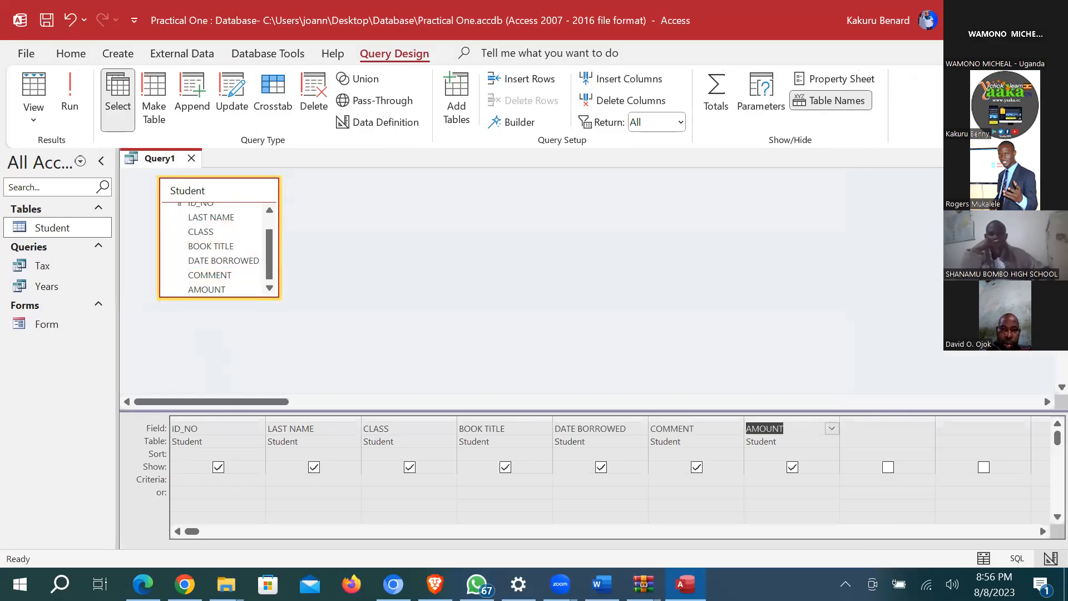
{"action": "left_click", "coordinate": [578, 480]}
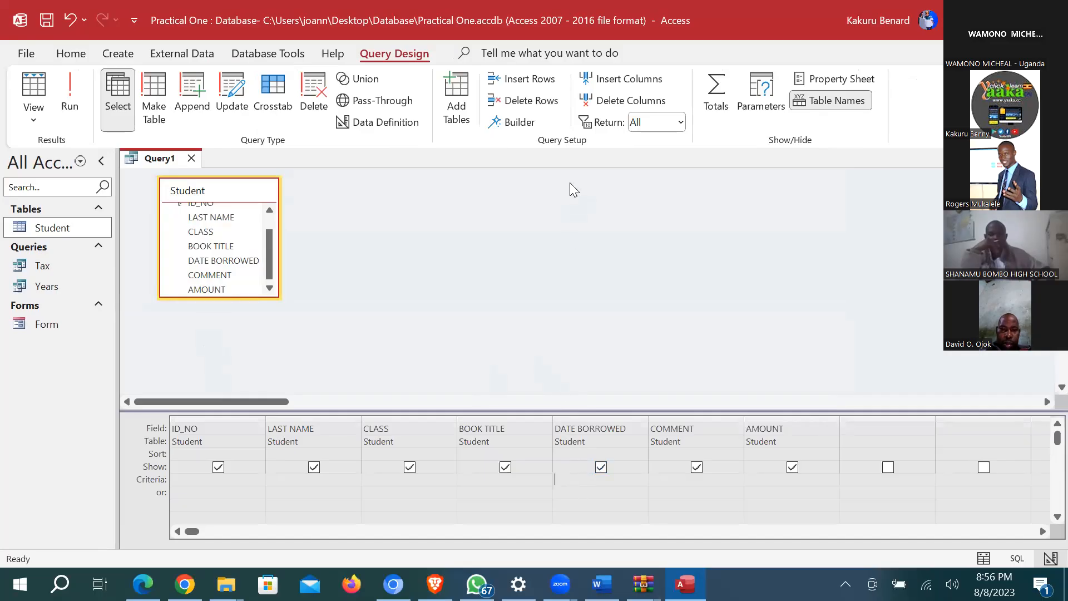
{"action": "right_click", "coordinate": [565, 479]}
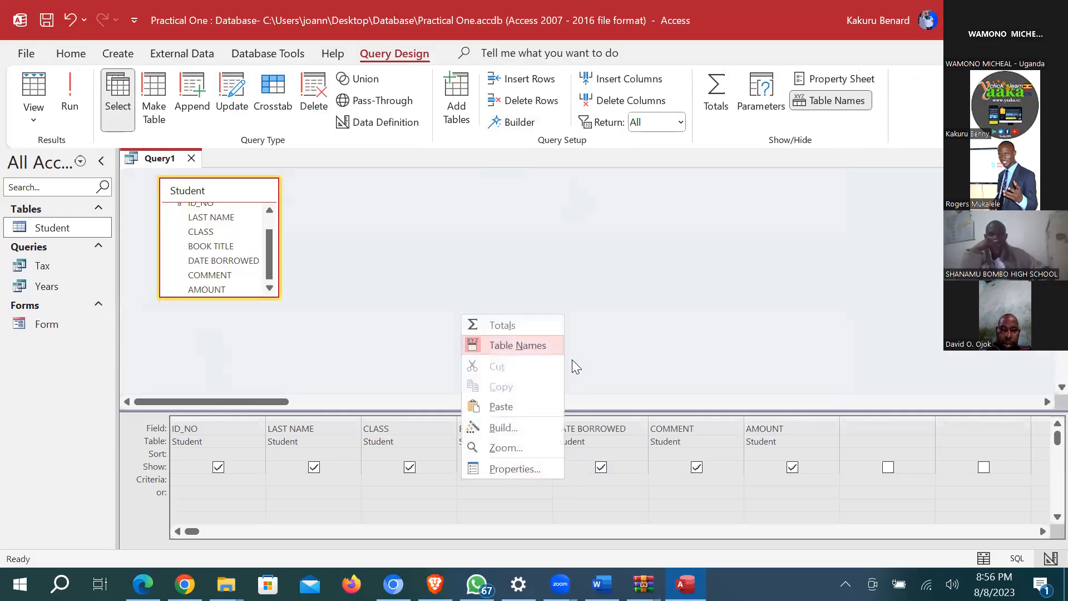
Step: Set DATE BORROWED's criterion to DatePart("m",[Student]![DATE BORROWED])=06 and run, leaving L006 and L009
{"action": "left_click", "coordinate": [503, 426]}
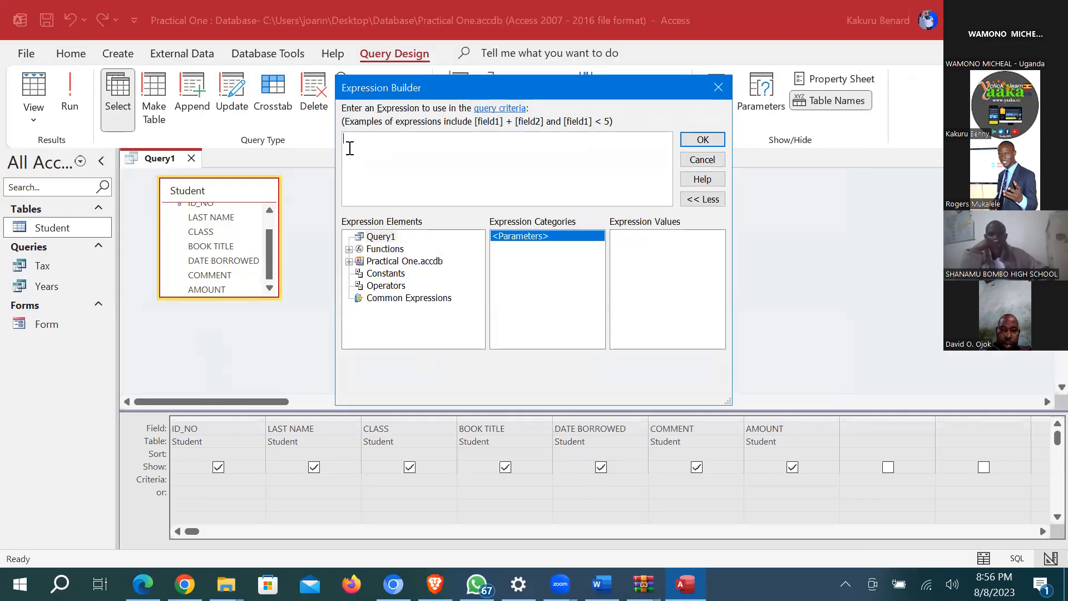
{"action": "type", "text": "Date"}
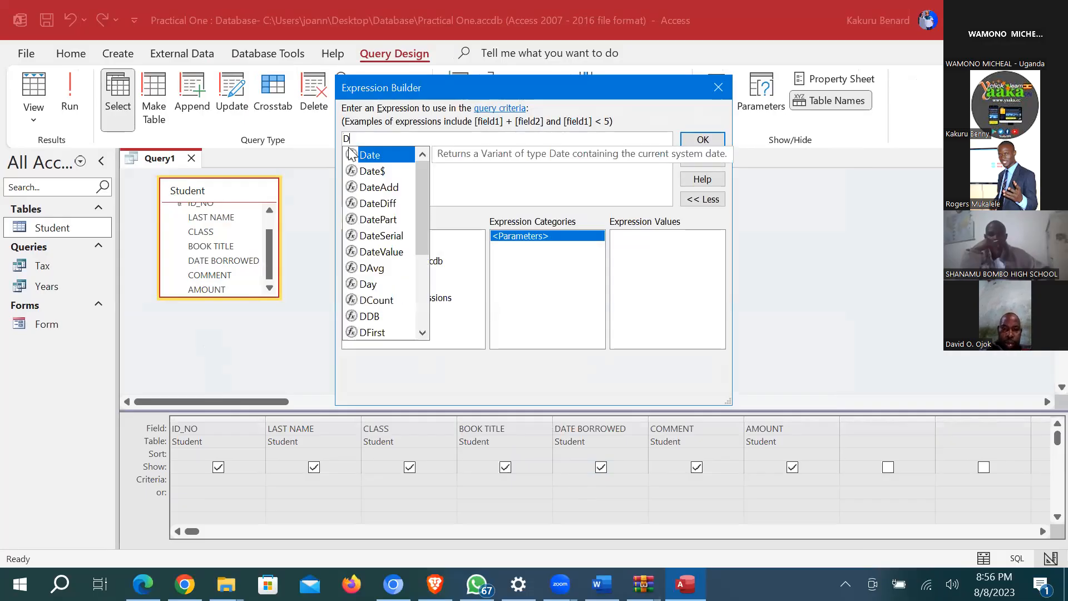
{"action": "type", "text": "Par"}
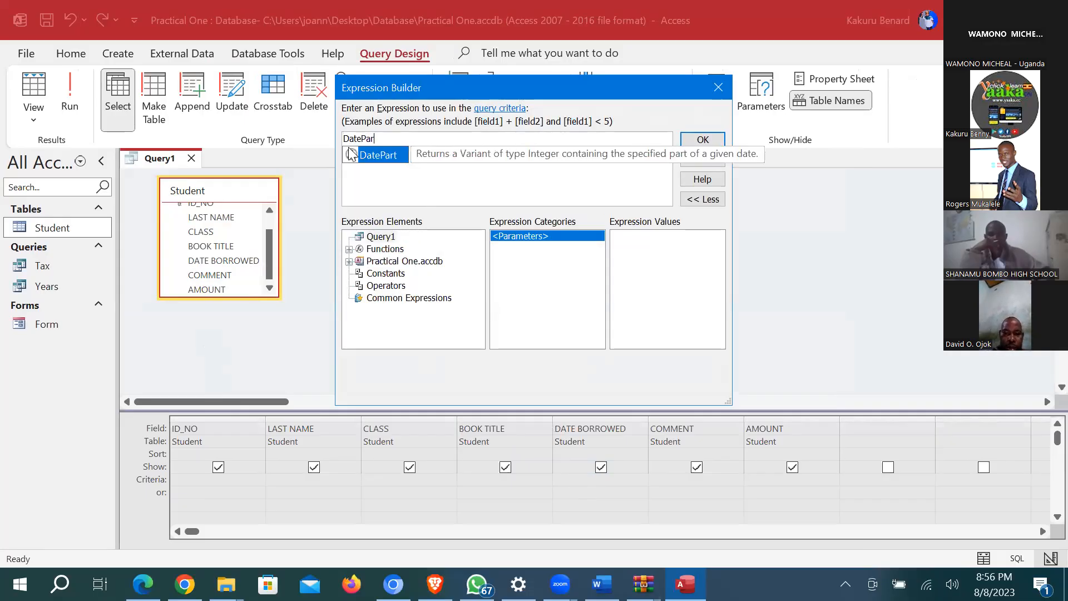
{"action": "type", "text": "t("}
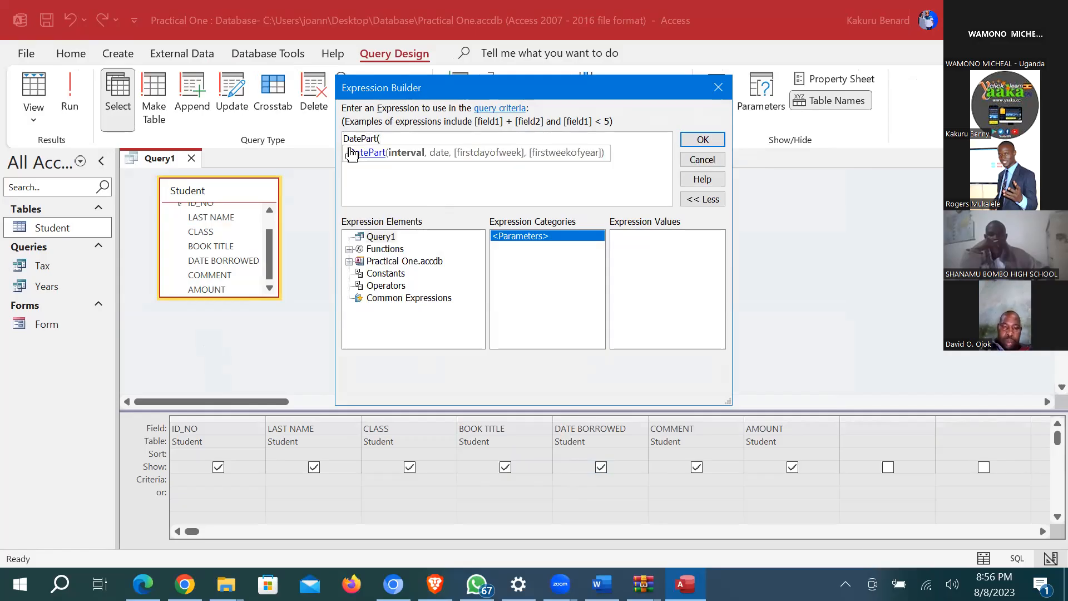
{"action": "type", "text": "\"m\","}
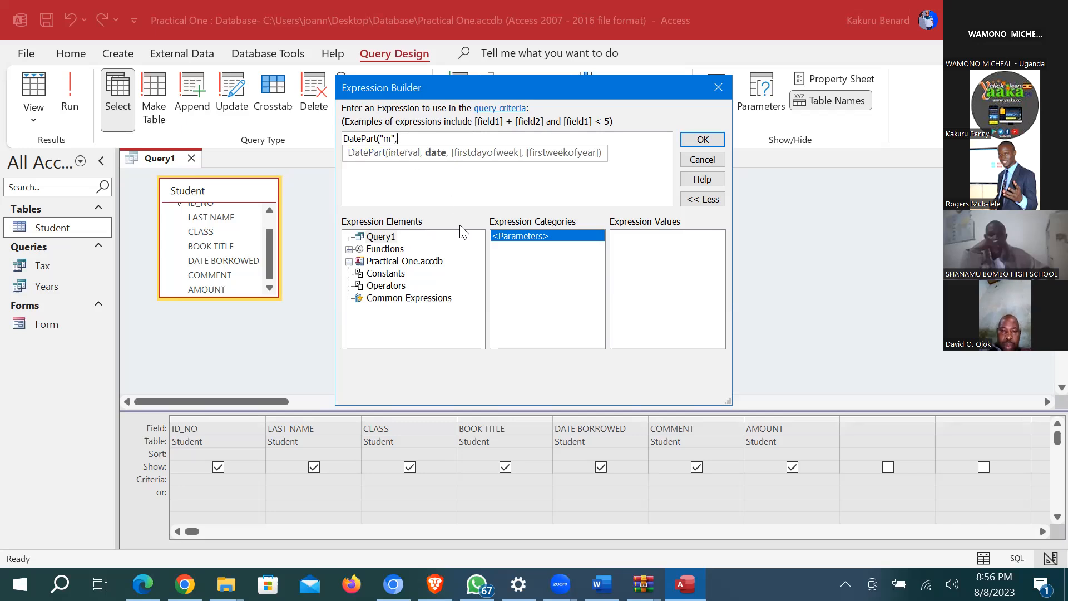
{"action": "double_click", "coordinate": [404, 261]}
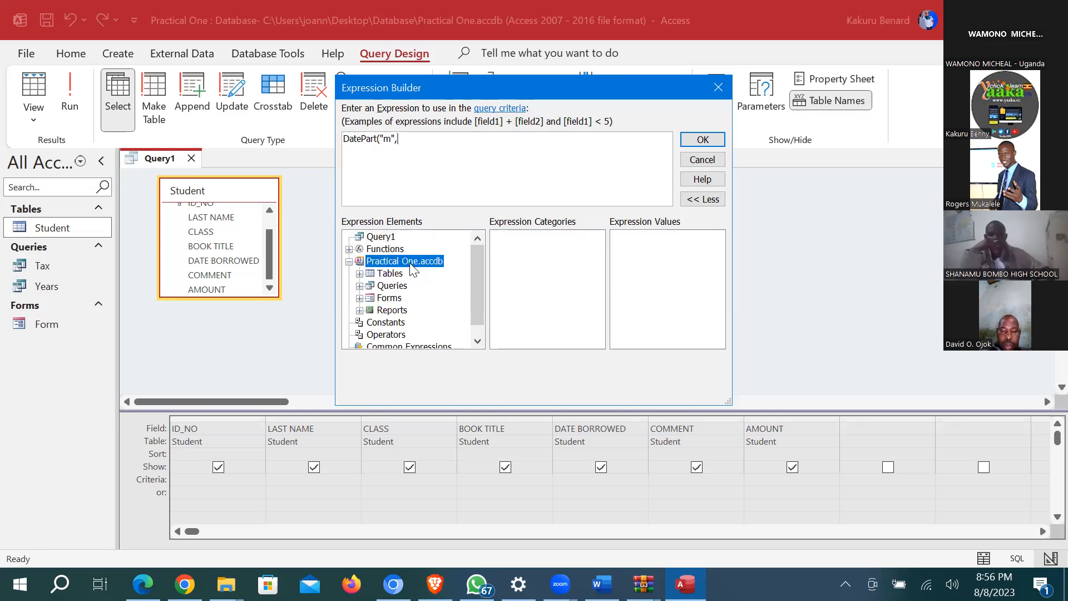
{"action": "double_click", "coordinate": [390, 273]}
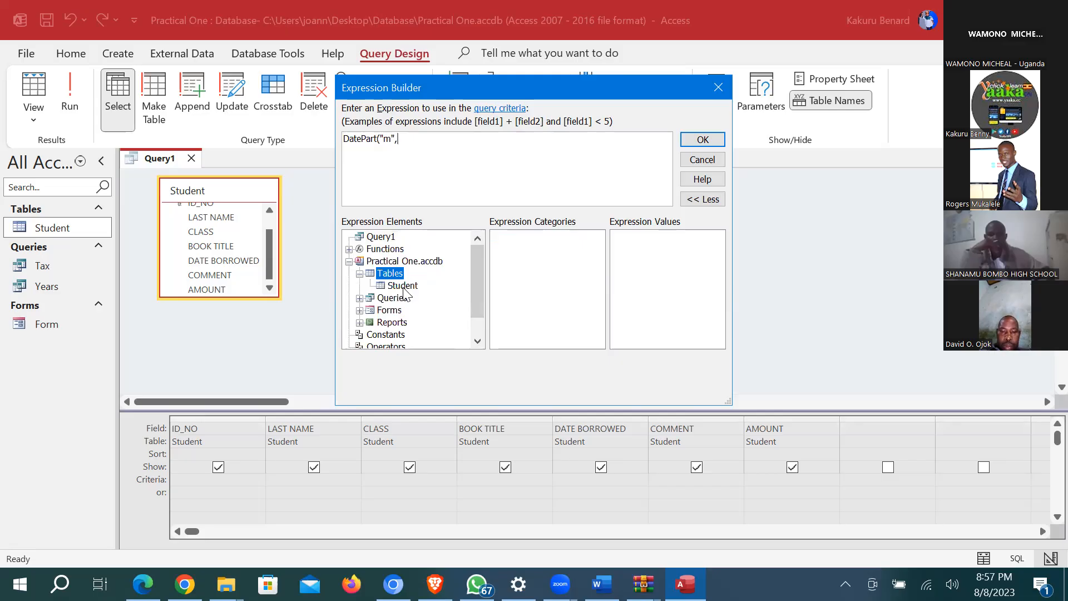
{"action": "left_click", "coordinate": [403, 286]}
{"action": "double_click", "coordinate": [541, 279]}
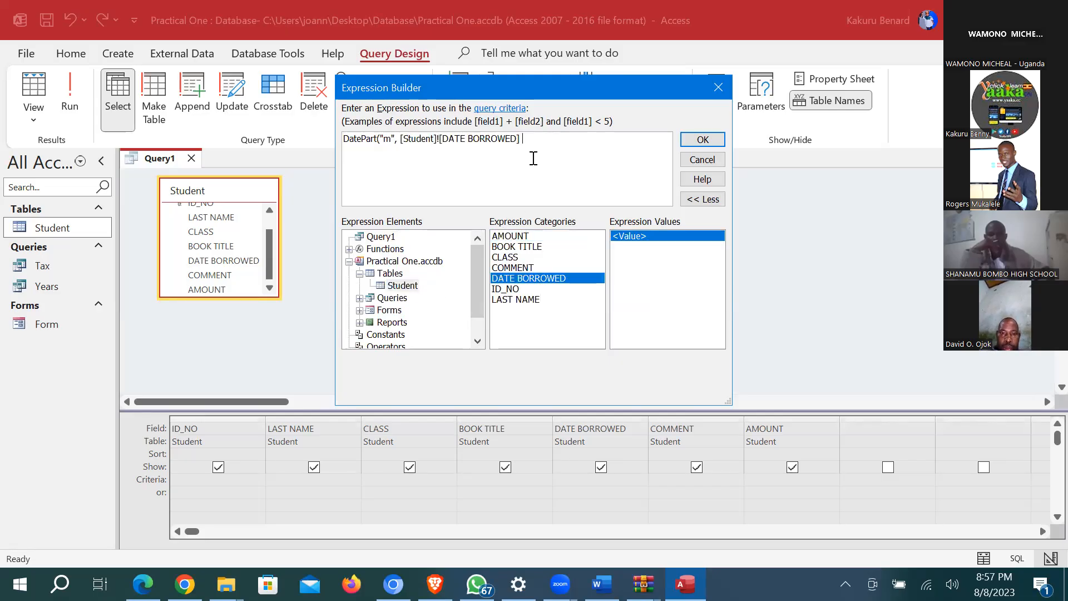
{"action": "type", "text": ")=06"}
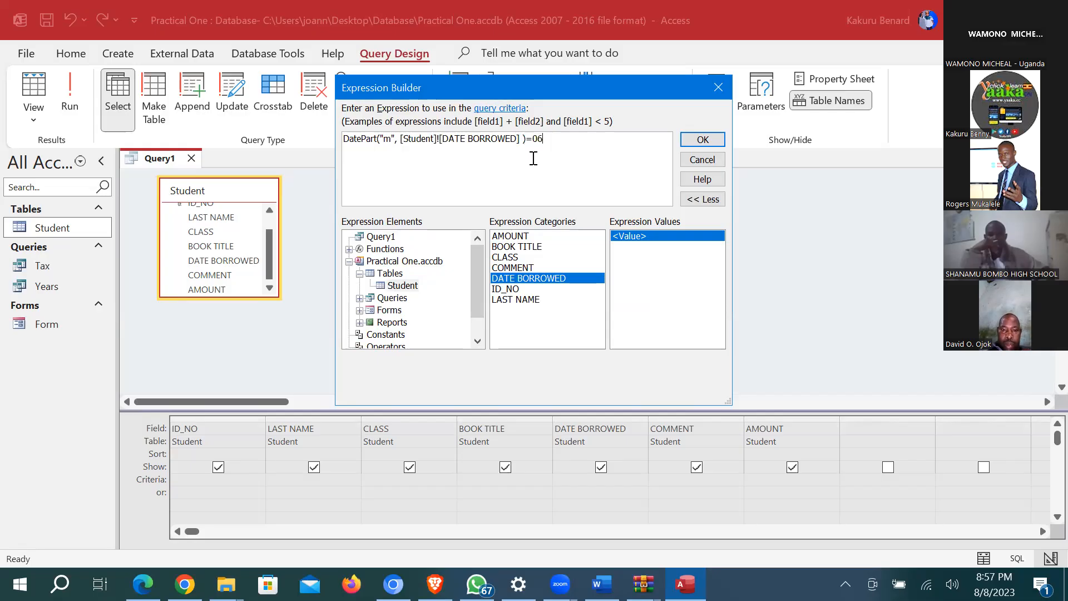
{"action": "left_click", "coordinate": [701, 139]}
{"action": "left_click", "coordinate": [70, 94]}
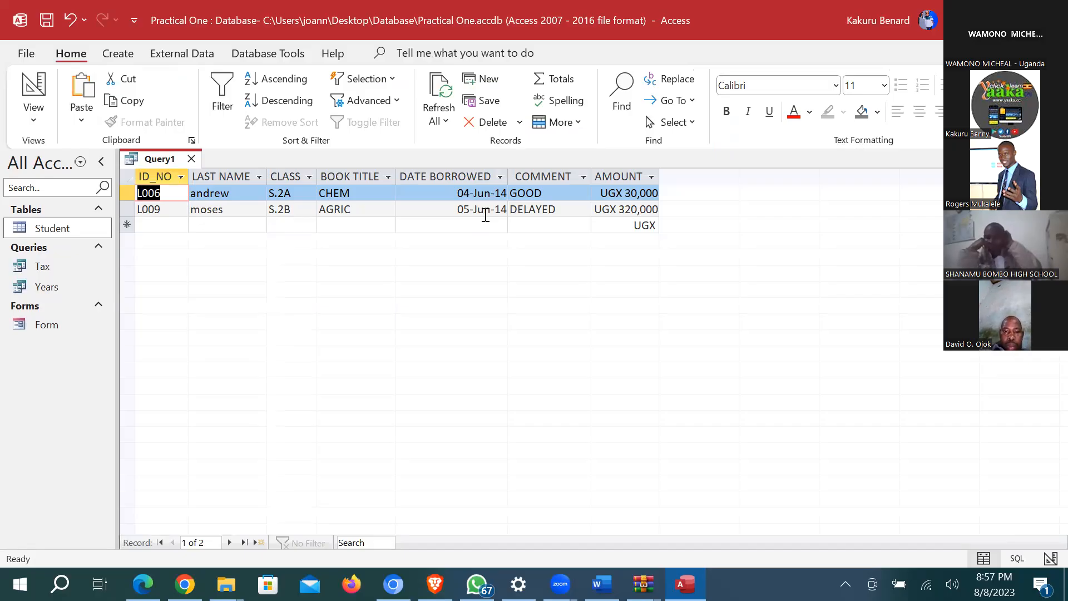
Step: Save the query as June with Ctrl+S and close it
{"action": "key", "text": "ctrl+s"}
{"action": "type", "text": "June"}
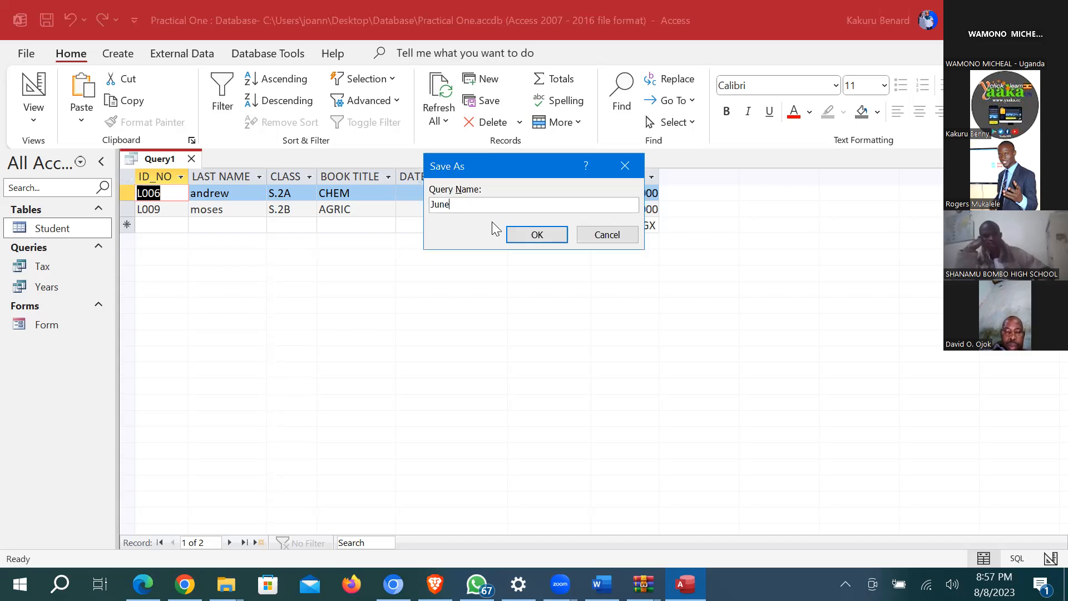
{"action": "left_click", "coordinate": [536, 234]}
{"action": "key", "text": "ctrl+w"}
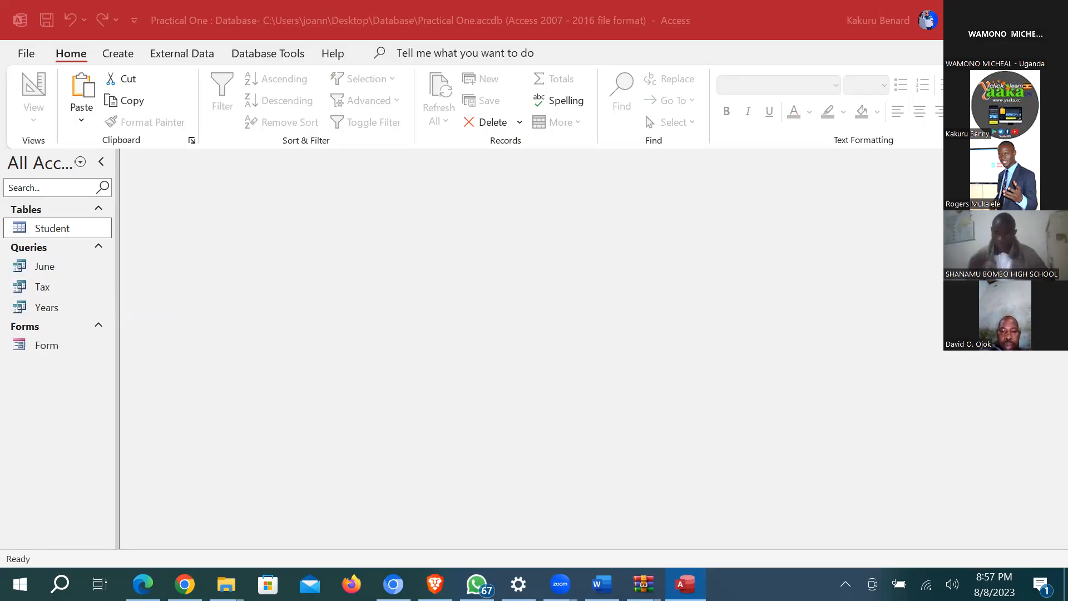
Step: Review the forms section of the Word notes, including IIf and form styling, then return to Access
{"action": "key", "text": "alt+Tab"}
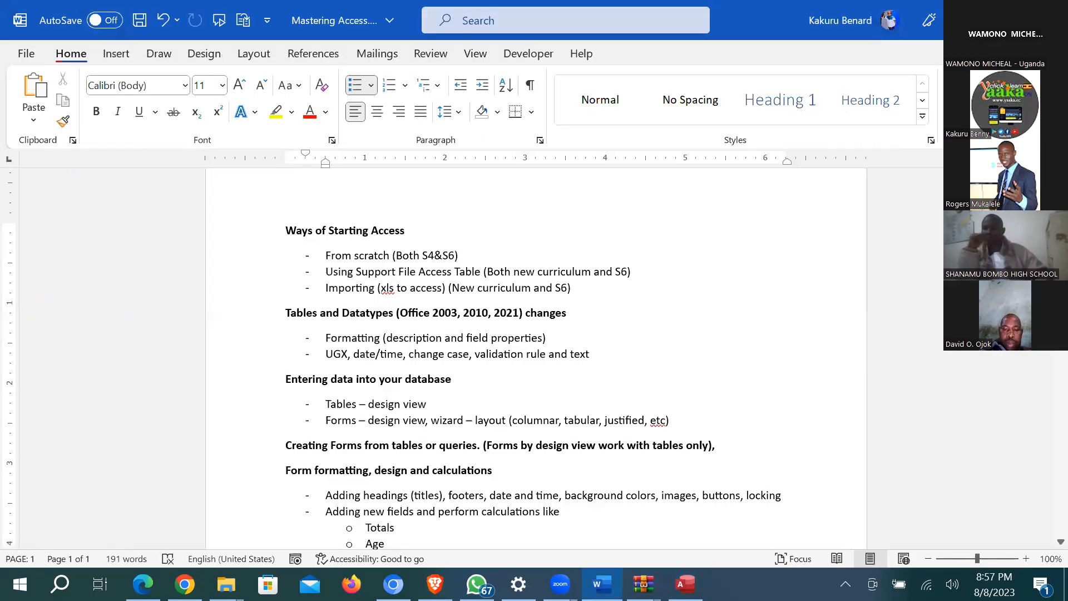
{"action": "scroll", "coordinate": [426, 530], "scroll_direction": "down", "scroll_amount": 2}
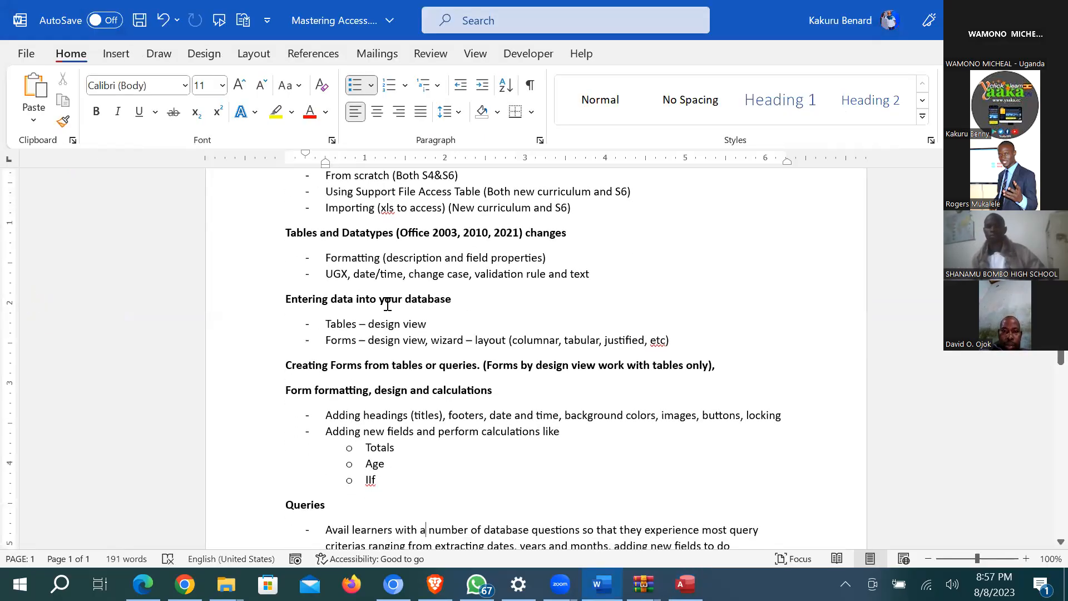
{"action": "scroll", "coordinate": [388, 304], "scroll_direction": "down", "scroll_amount": 2}
{"action": "scroll", "coordinate": [388, 305], "scroll_direction": "down", "scroll_amount": 6}
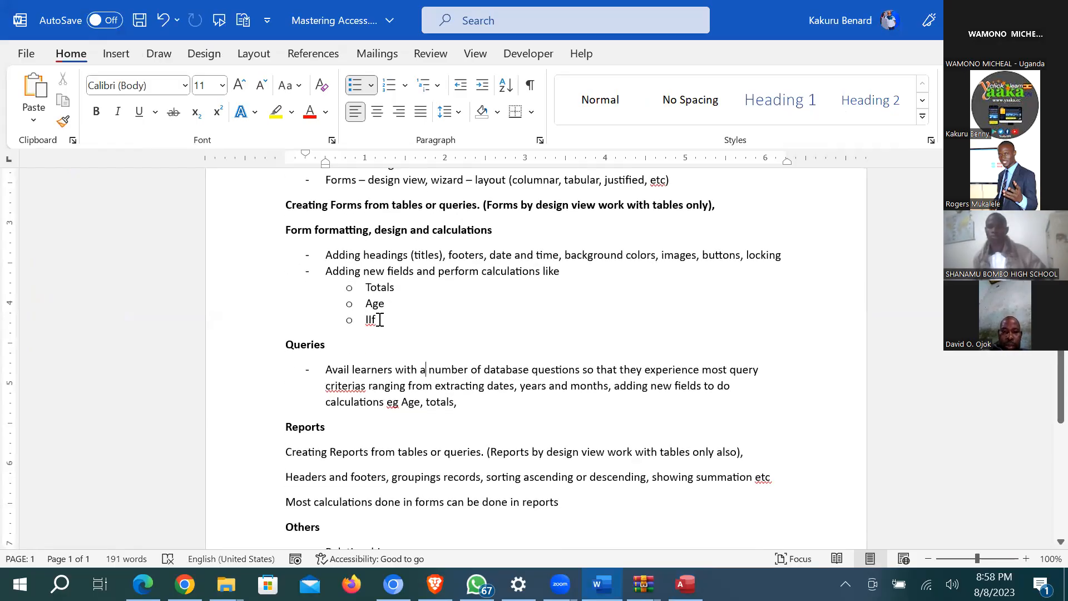
{"action": "double_click", "coordinate": [377, 321]}
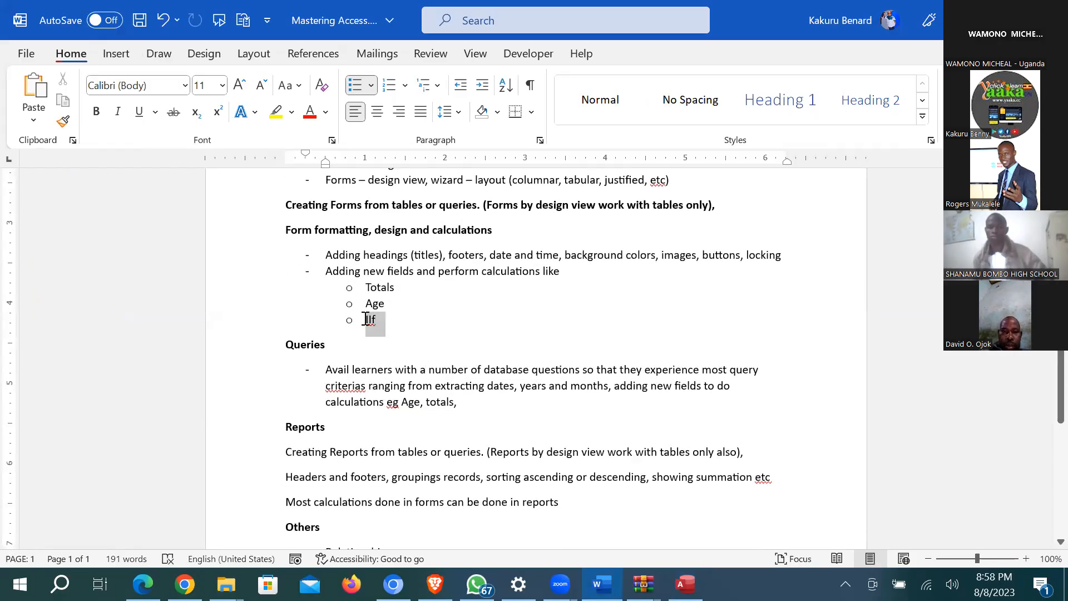
{"action": "left_click", "coordinate": [404, 325]}
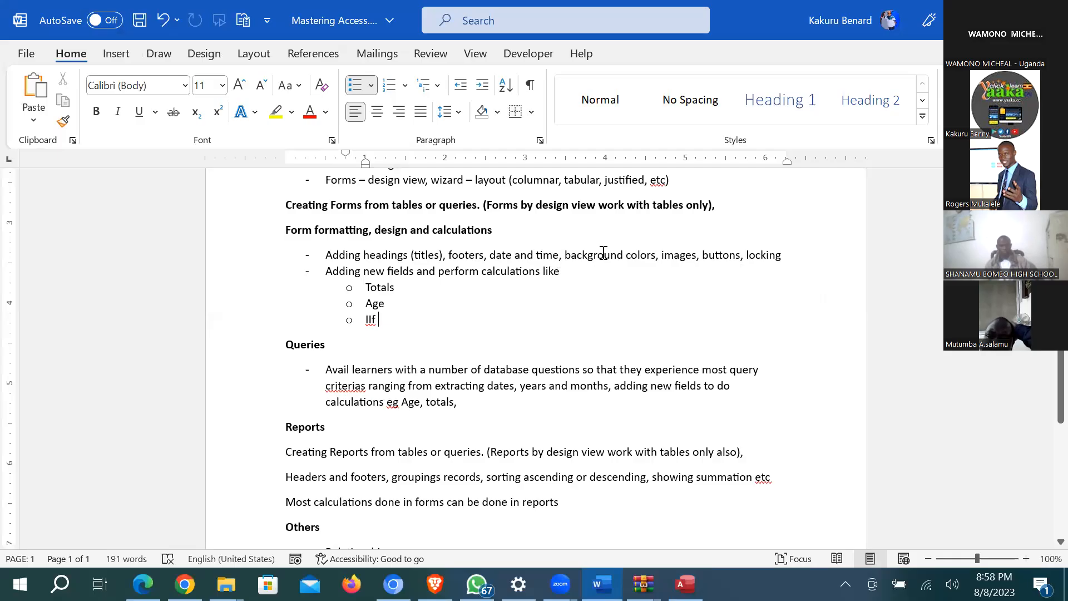
{"action": "left_click_drag", "start_coordinate": [566, 255], "coordinate": [753, 257]}
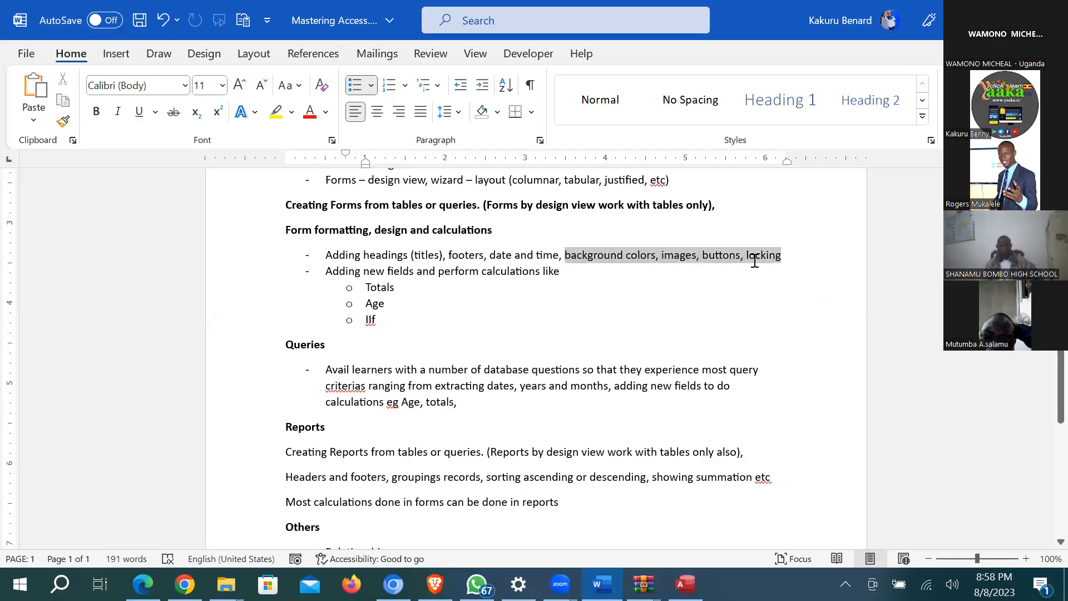
{"action": "left_click", "coordinate": [593, 255]}
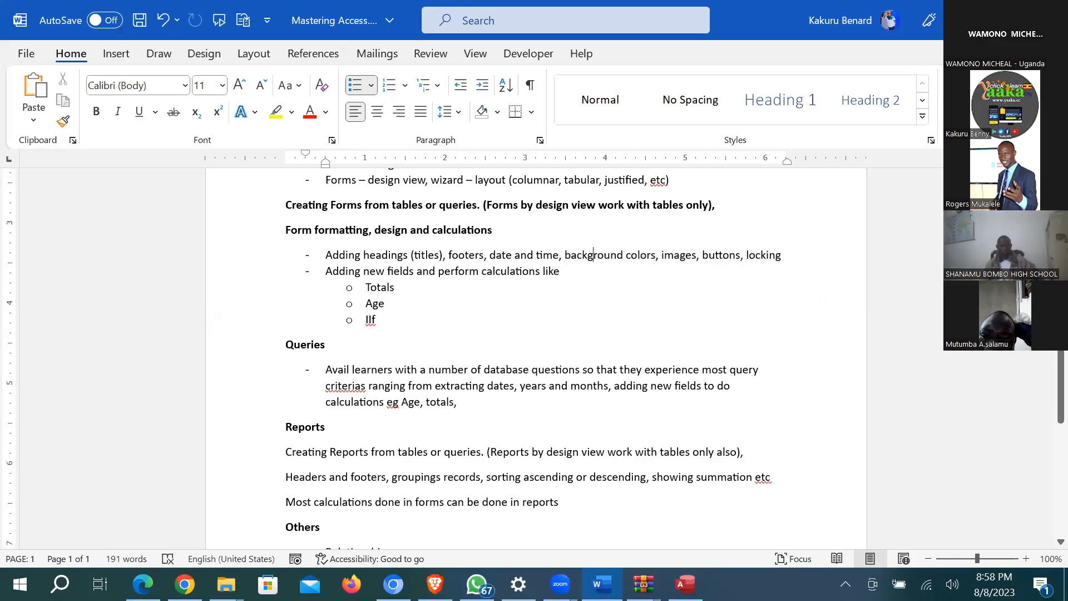
{"action": "key", "text": "alt+Tab"}
Step: Open the BOOKS BORROWED form in Design view and fill its header light blue
{"action": "double_click", "coordinate": [40, 352]}
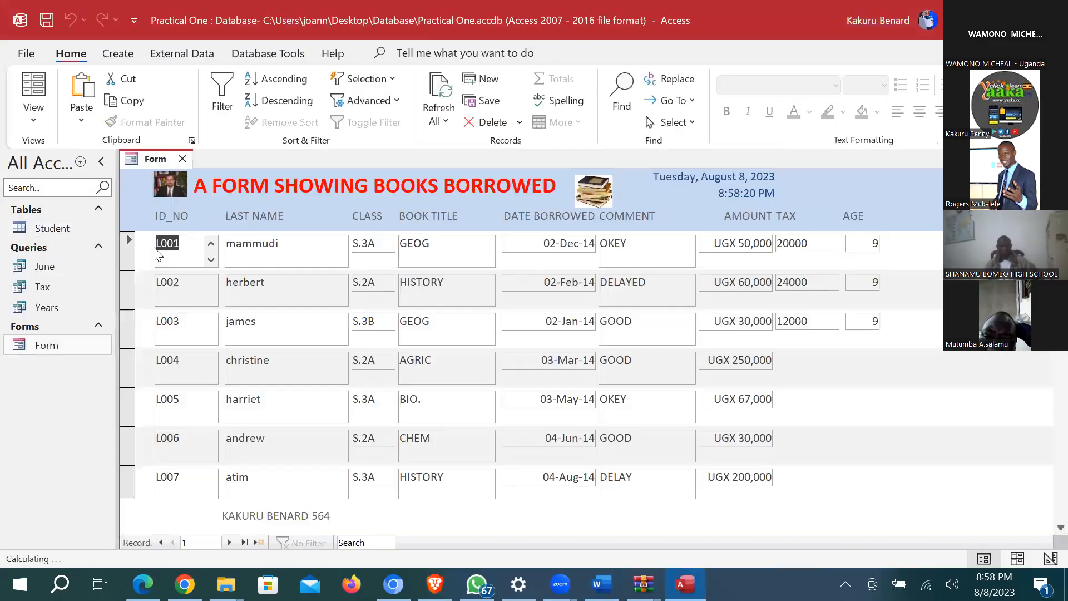
{"action": "left_click", "coordinate": [33, 114]}
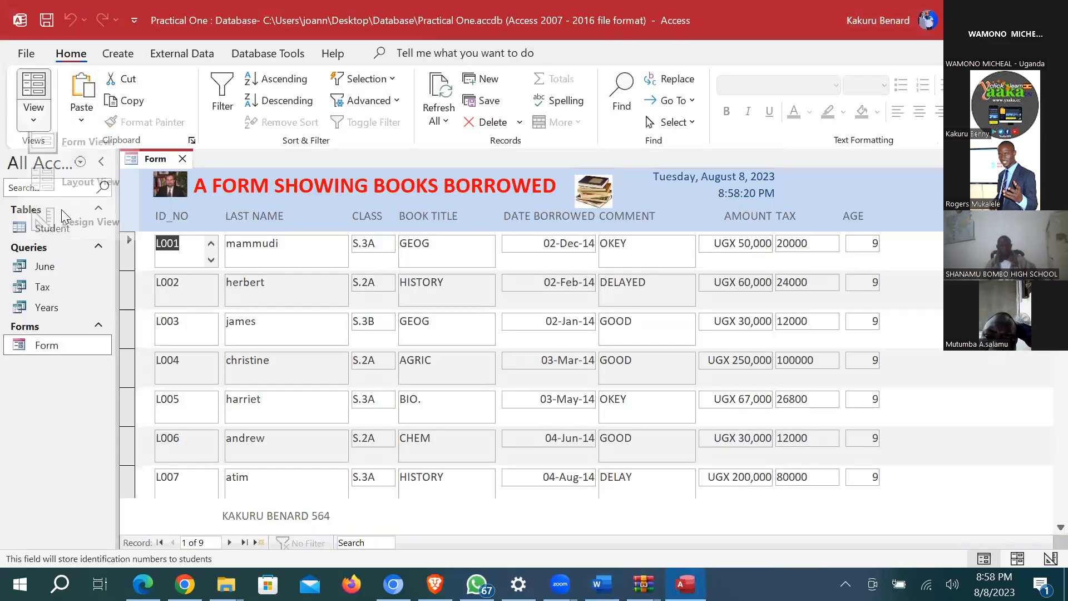
{"action": "left_click", "coordinate": [69, 236]}
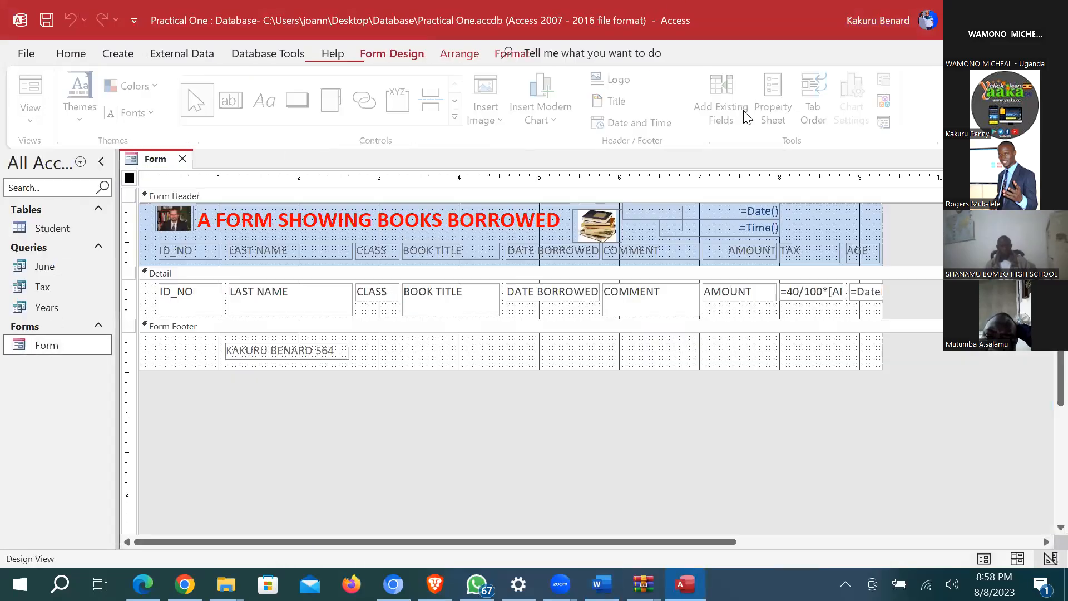
{"action": "left_click", "coordinate": [139, 238]}
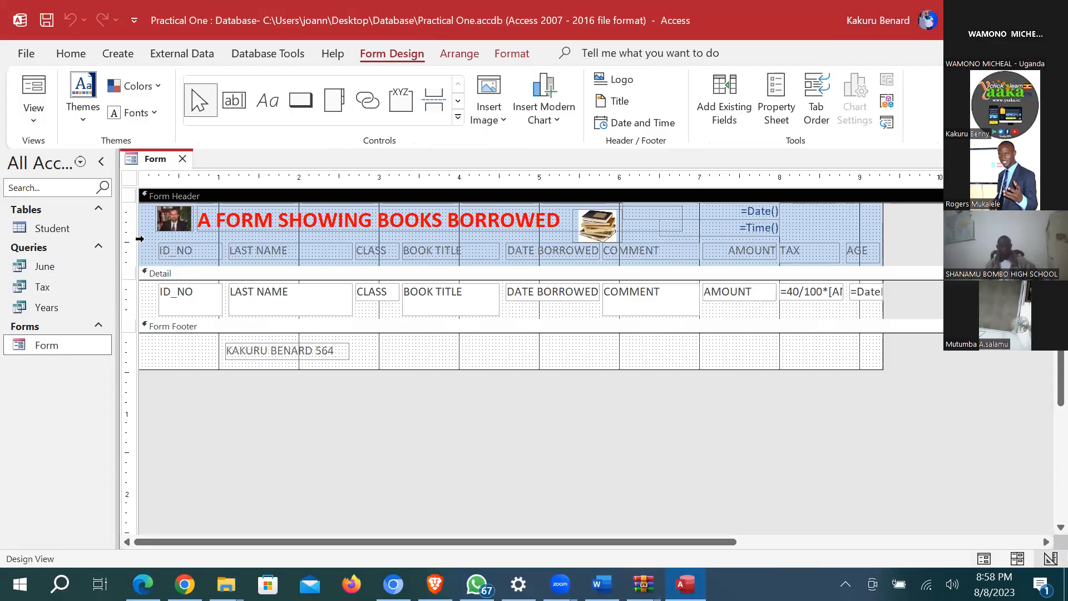
{"action": "right_click", "coordinate": [150, 243]}
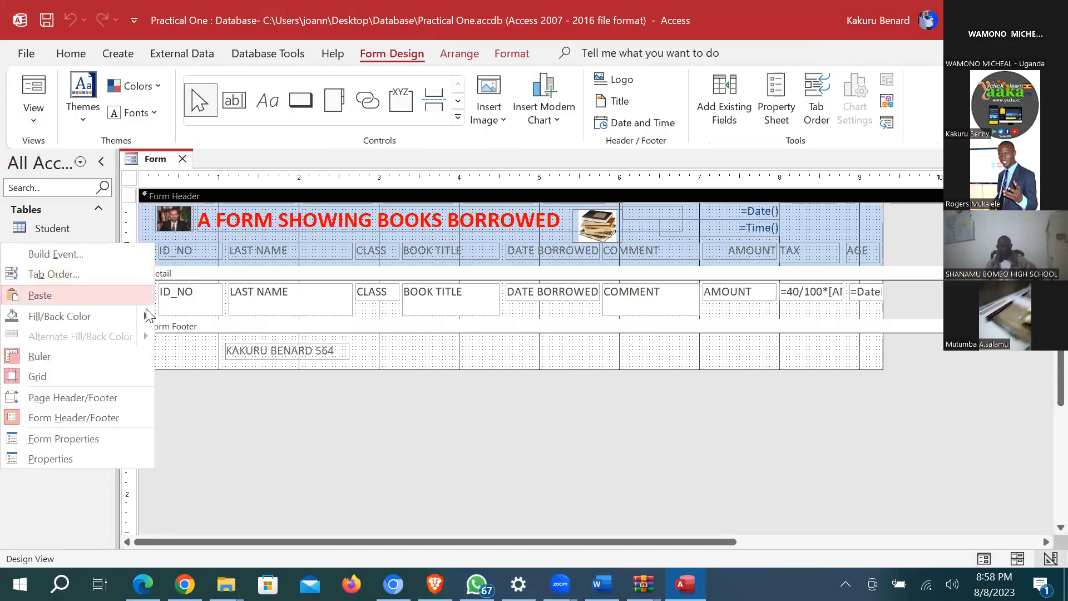
{"action": "mouse_move", "coordinate": [149, 317]}
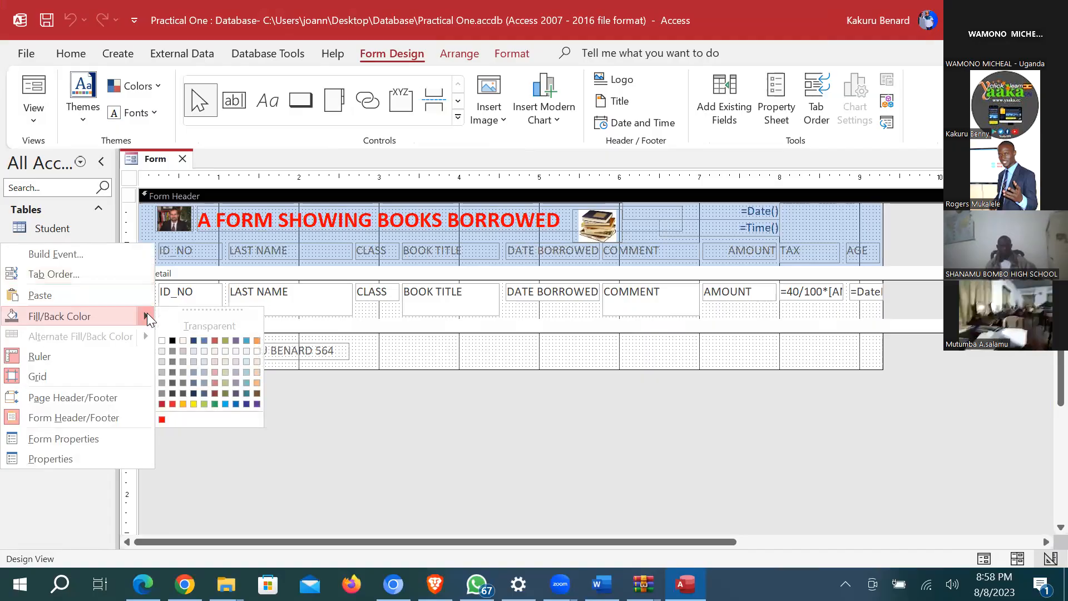
{"action": "left_click", "coordinate": [224, 403]}
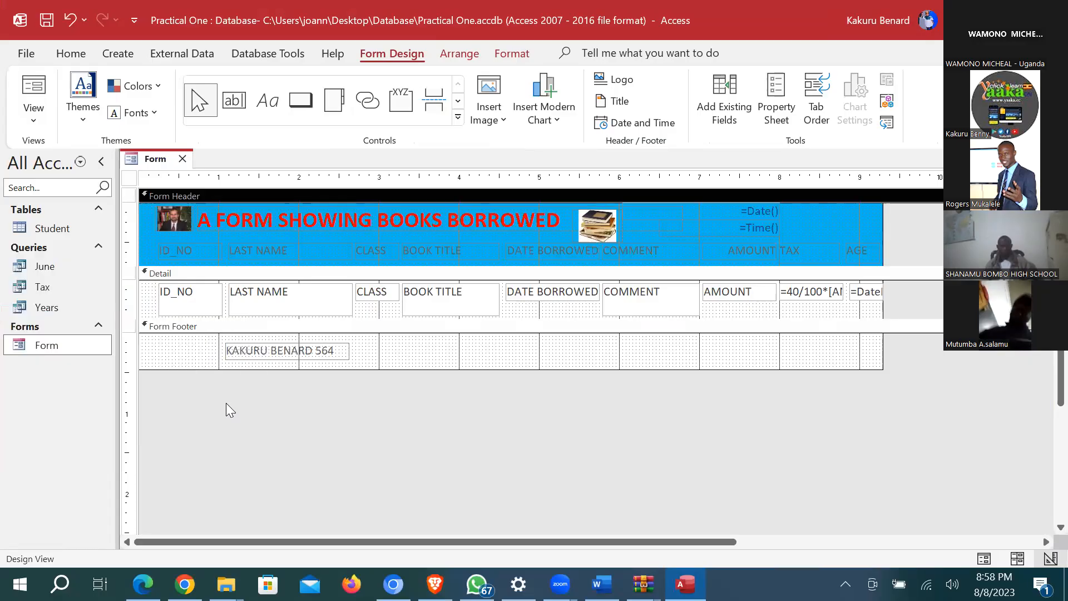
Step: Fill the Detail section purple and preview the records in Form view
{"action": "left_click", "coordinate": [826, 315]}
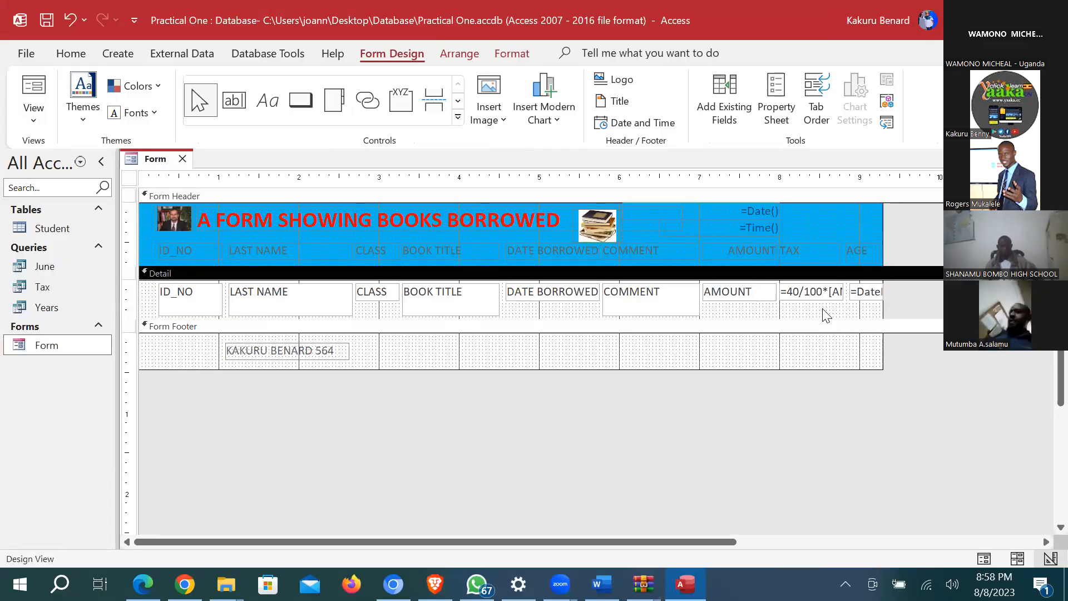
{"action": "right_click", "coordinate": [824, 313]}
{"action": "mouse_move", "coordinate": [818, 384]}
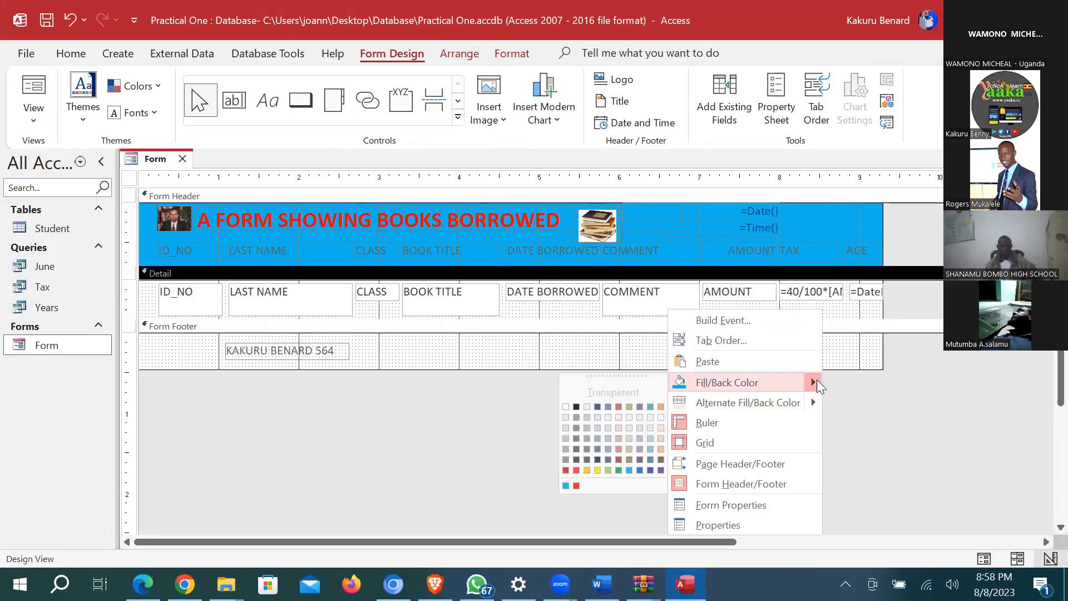
{"action": "left_click", "coordinate": [639, 407]}
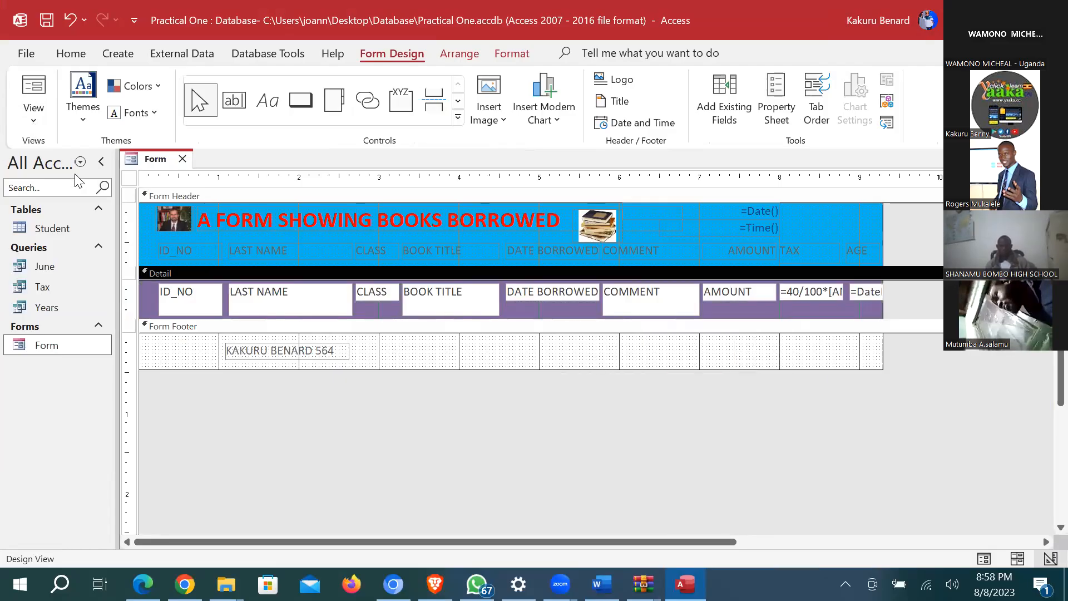
{"action": "left_click", "coordinate": [33, 105]}
{"action": "left_click", "coordinate": [80, 157]}
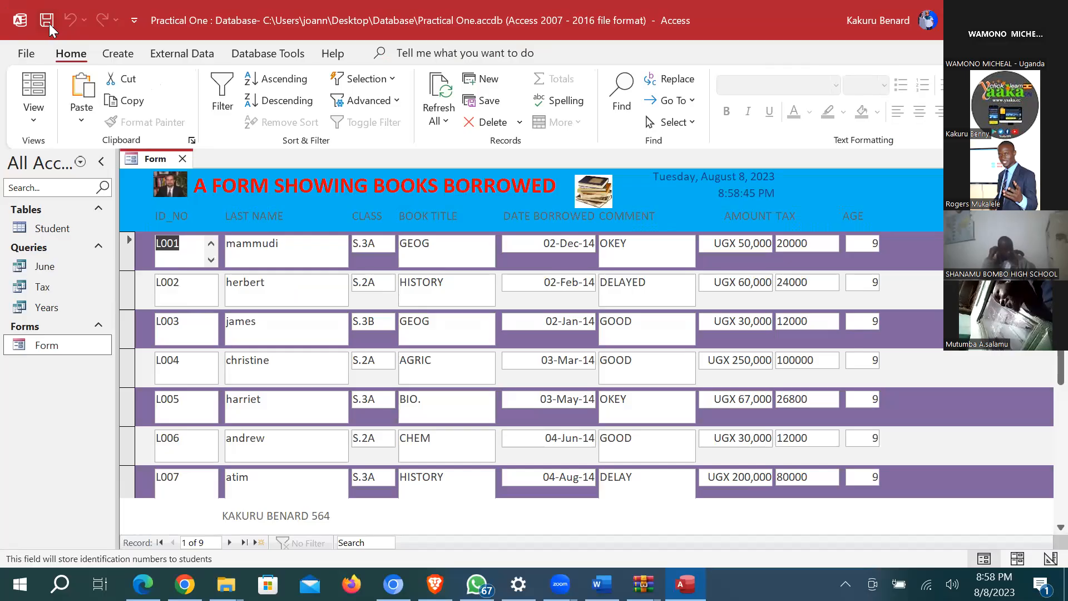
{"action": "left_click", "coordinate": [34, 120]}
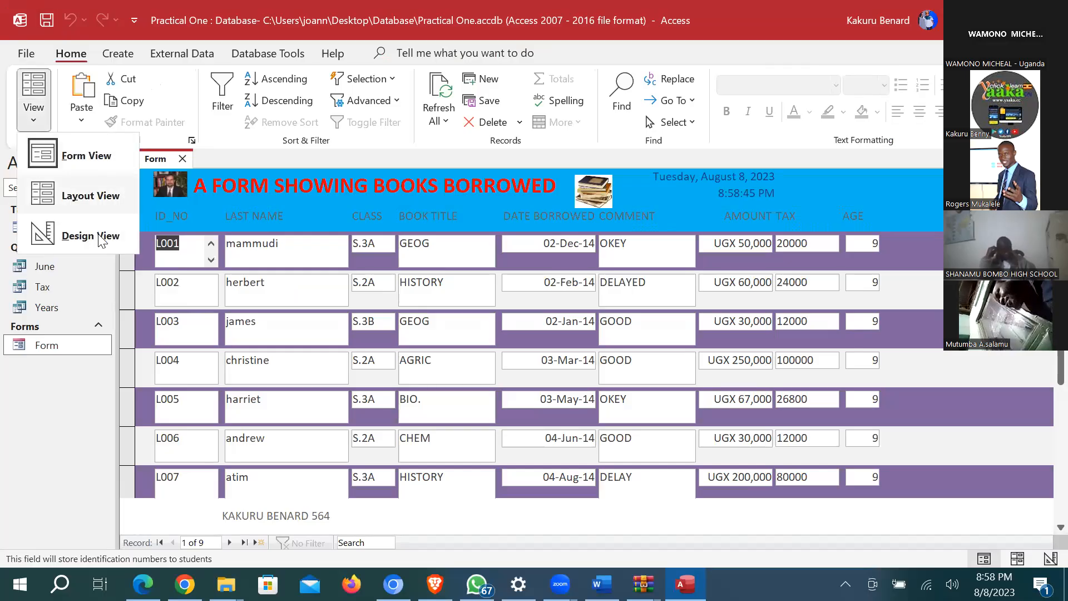
Step: In Design view, select all Detail controls and set their Locked property to Yes
{"action": "left_click", "coordinate": [83, 236]}
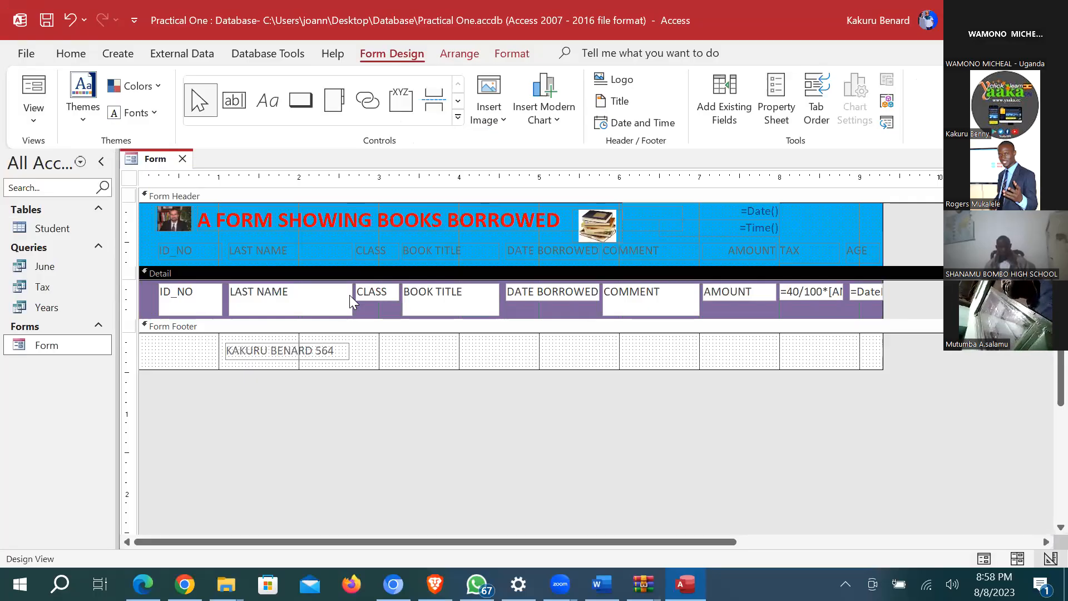
{"action": "left_click", "coordinate": [131, 295]}
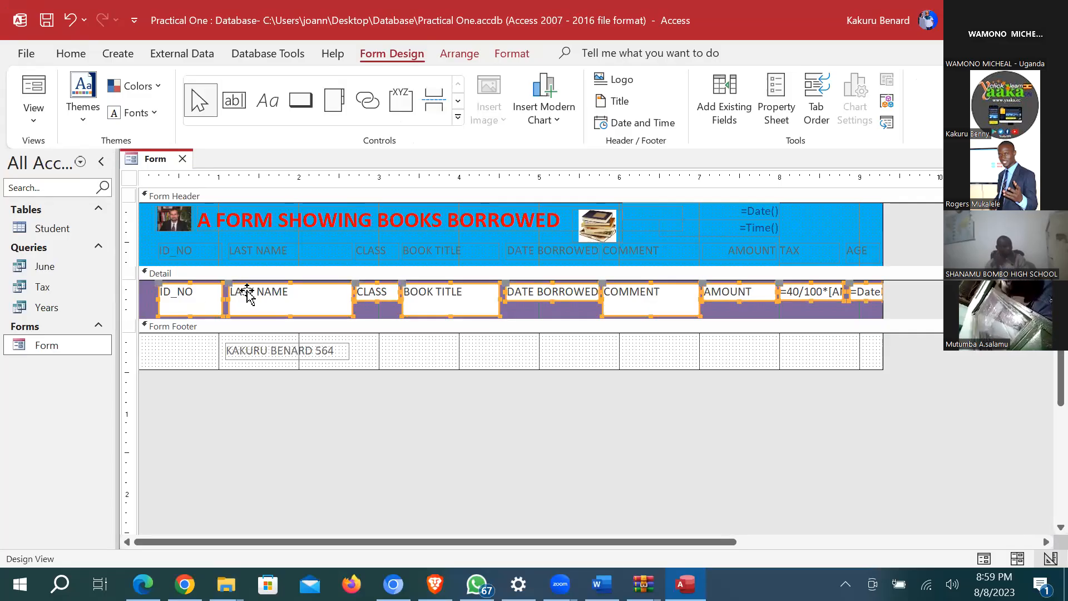
{"action": "left_click", "coordinate": [785, 102]}
{"action": "left_click", "coordinate": [1045, 359]}
{"action": "left_click", "coordinate": [1046, 359]}
{"action": "left_click", "coordinate": [1046, 371]}
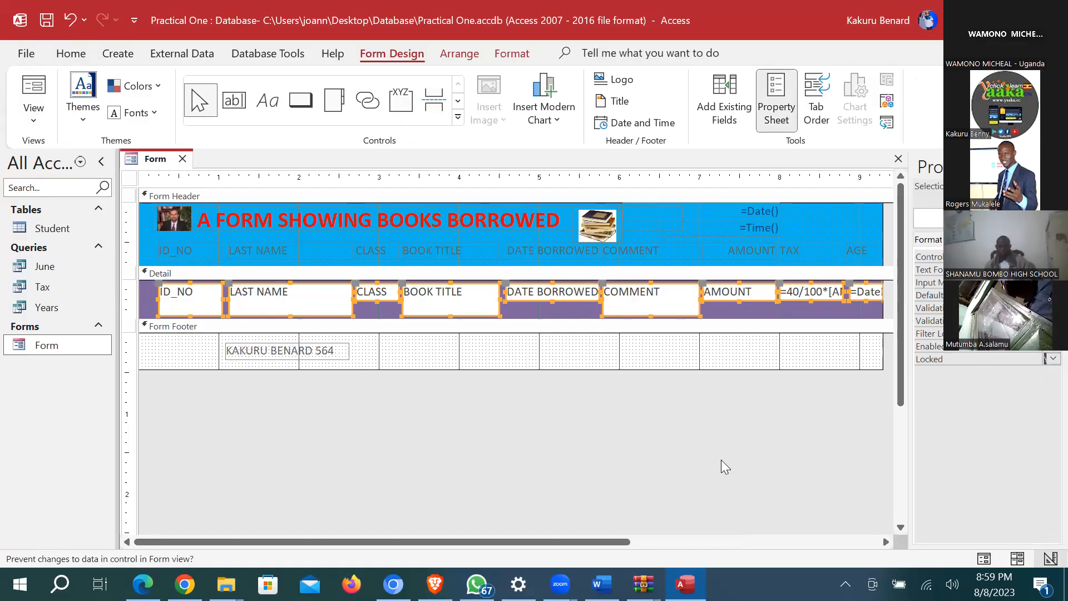
{"action": "left_click", "coordinate": [32, 118]}
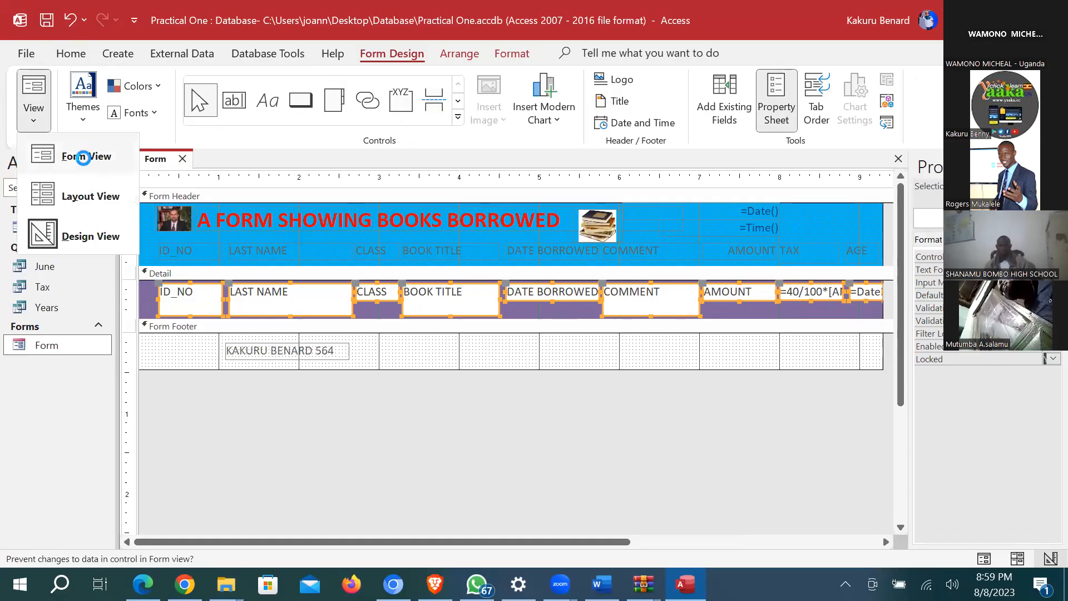
Step: In Form view, confirm record L004's ID, last name and book title can't be edited
{"action": "left_click", "coordinate": [71, 152]}
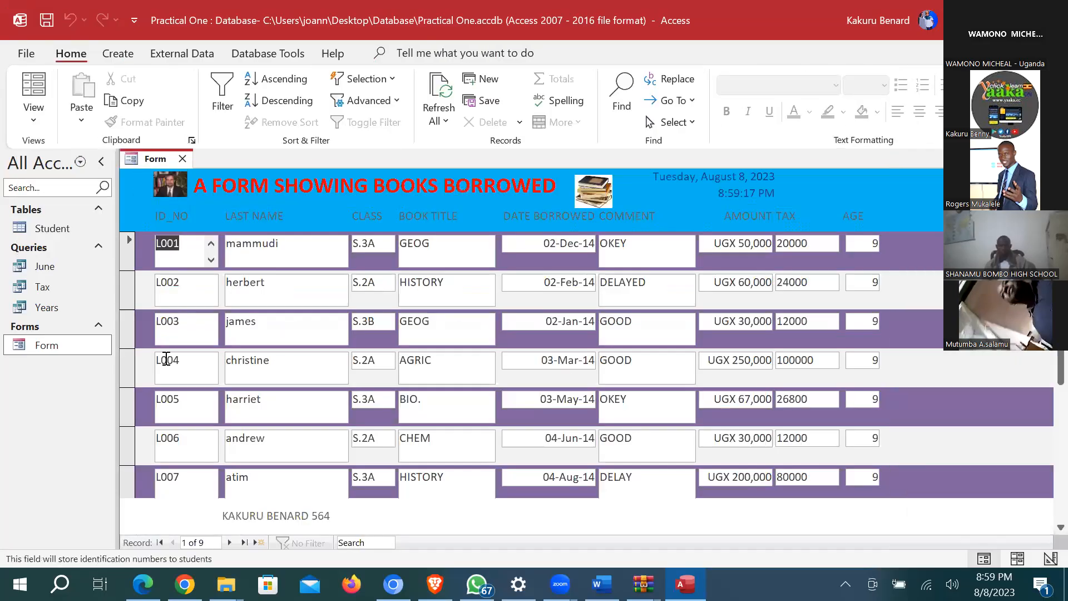
{"action": "left_click", "coordinate": [192, 358]}
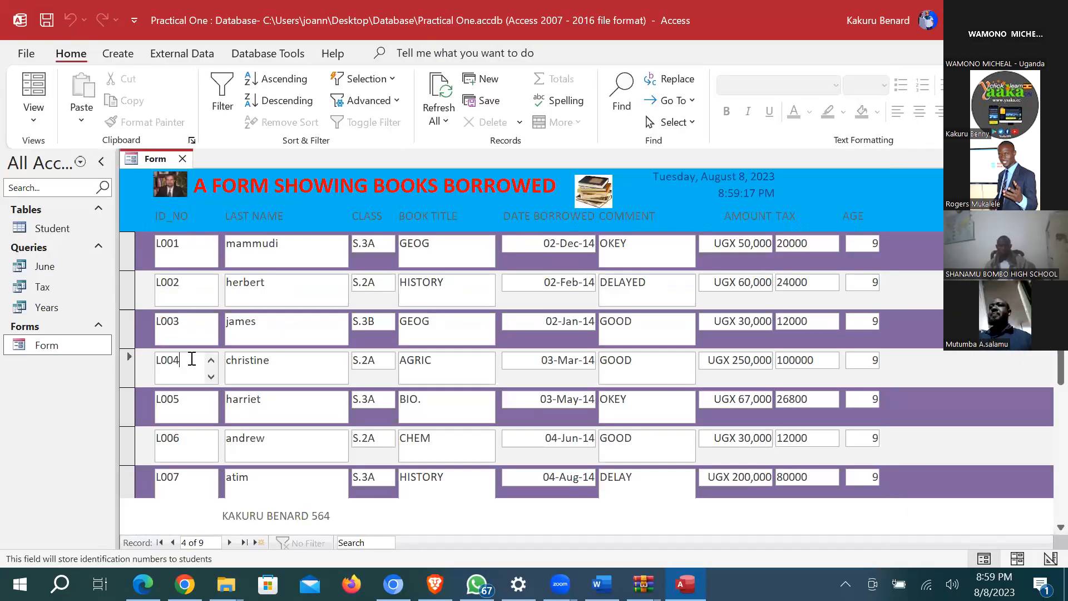
{"action": "left_click", "coordinate": [275, 359]}
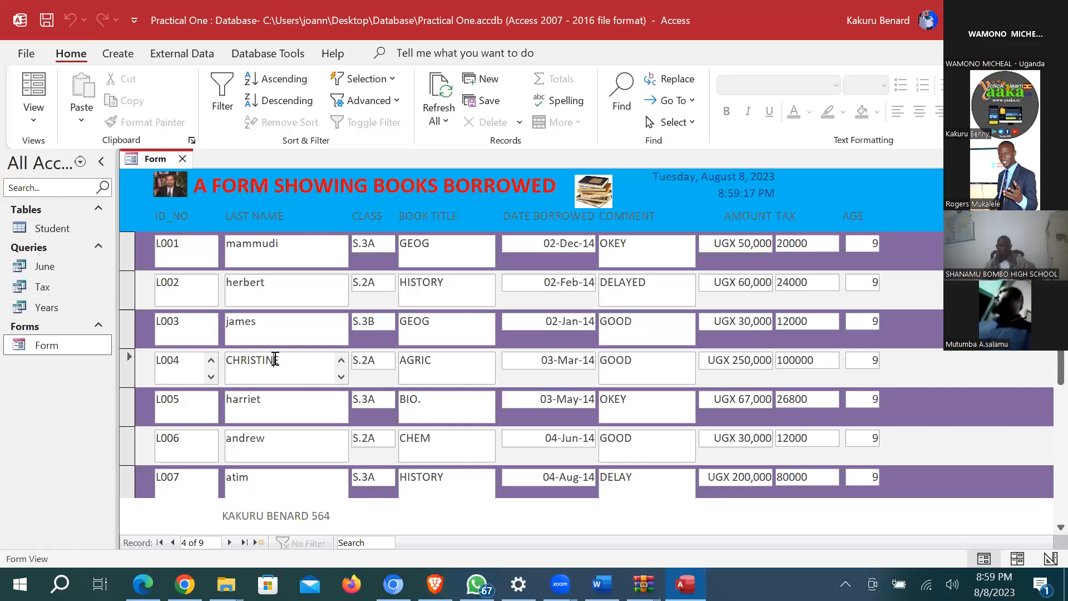
{"action": "left_click", "coordinate": [450, 365]}
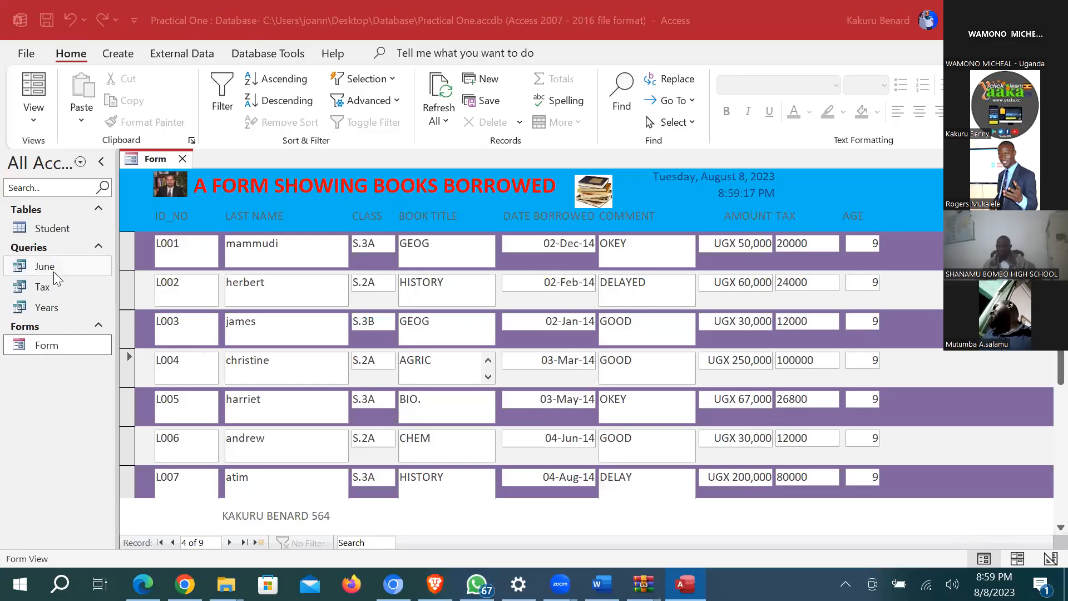
Step: Close the styled form, then open and discard an empty Query1 design
{"action": "left_click", "coordinate": [32, 121]}
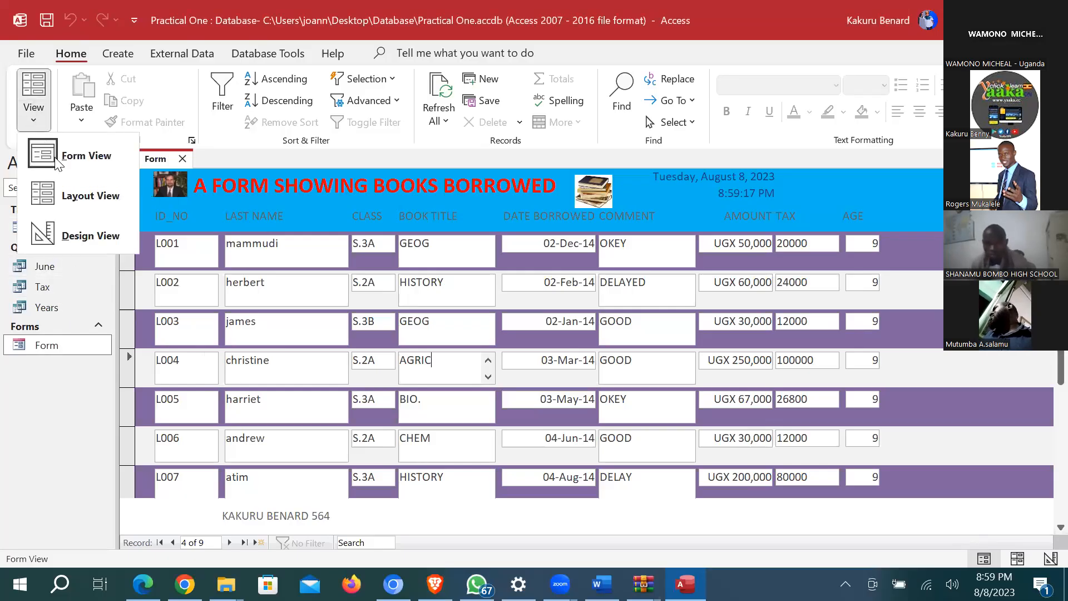
{"action": "left_click", "coordinate": [182, 158]}
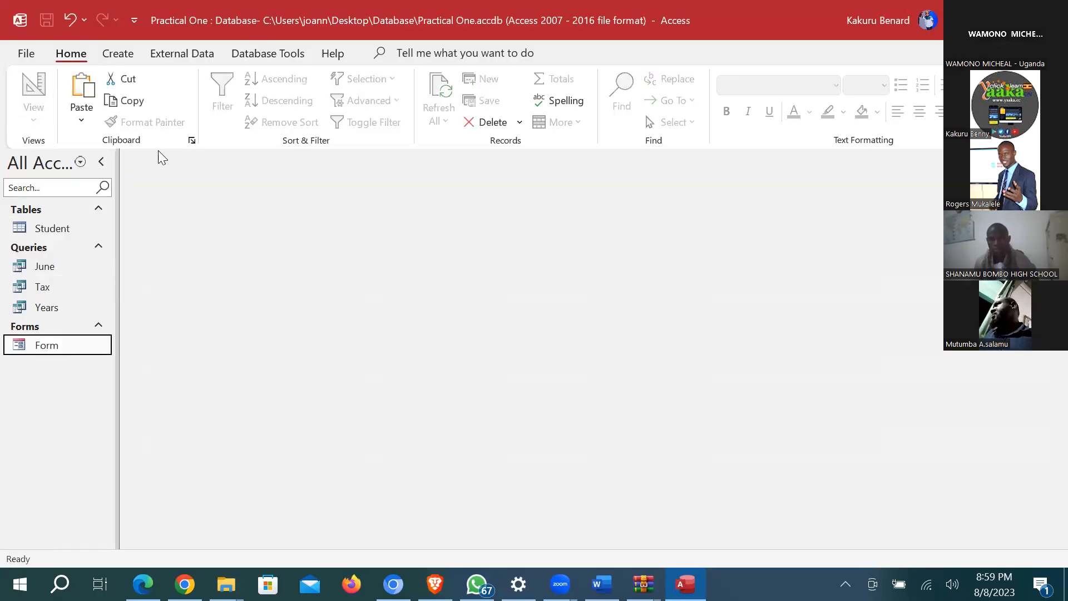
{"action": "left_click", "coordinate": [128, 54]}
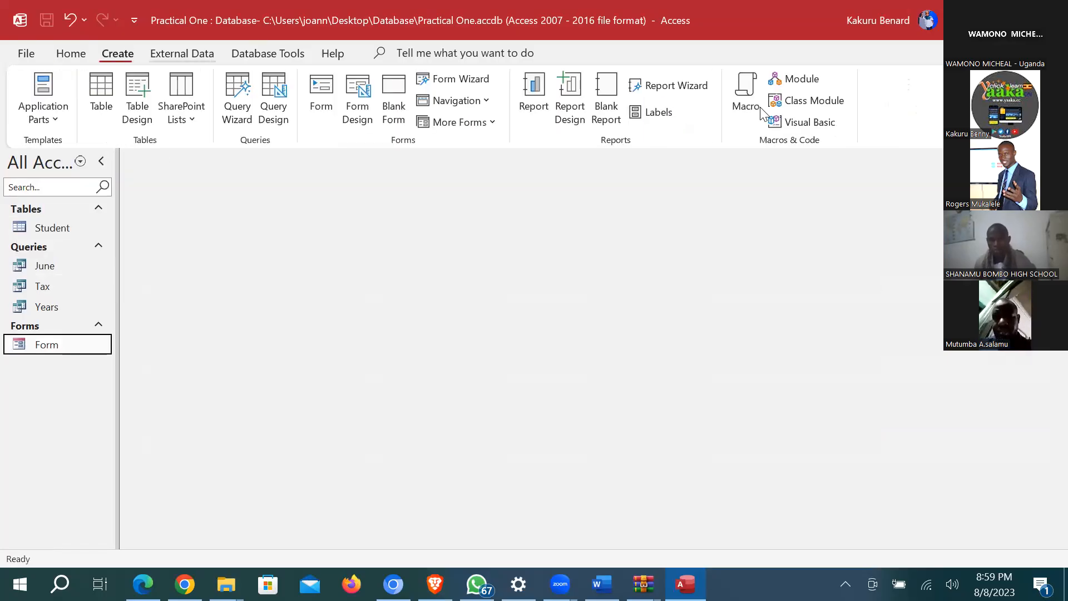
{"action": "left_click", "coordinate": [273, 100]}
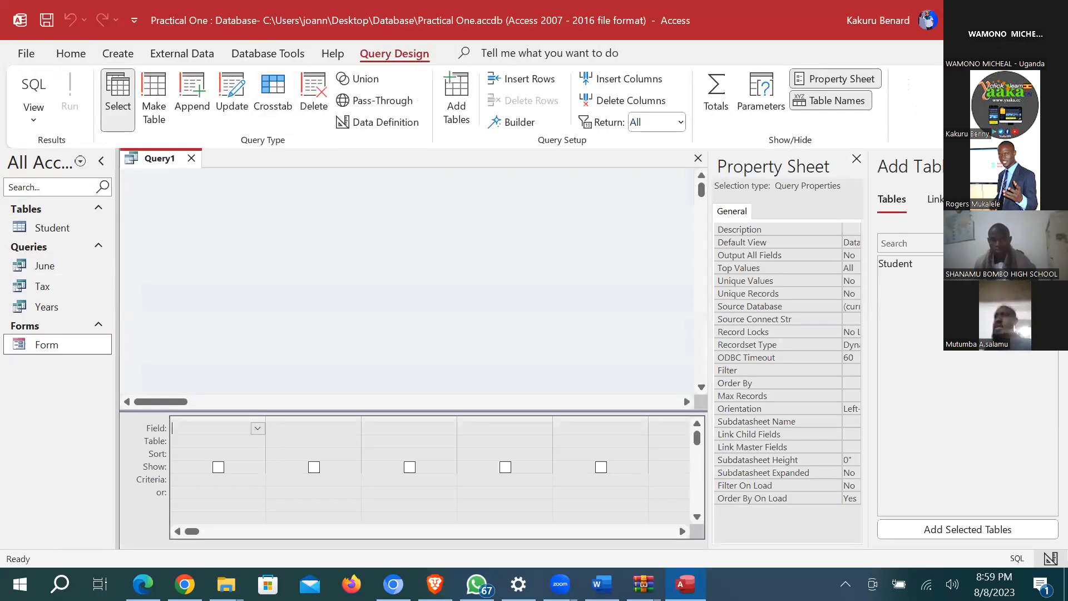
{"action": "left_click", "coordinate": [857, 159]}
{"action": "left_click", "coordinate": [1050, 160]}
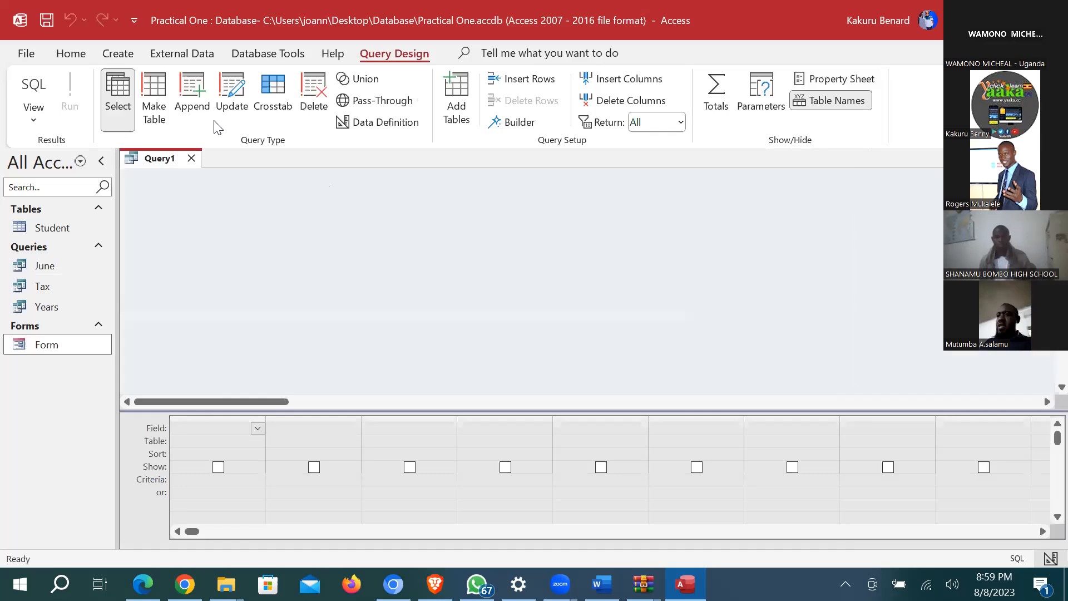
{"action": "left_click", "coordinate": [192, 159]}
Step: Create a new blank form, Form1, in Design view
{"action": "left_click", "coordinate": [118, 54]}
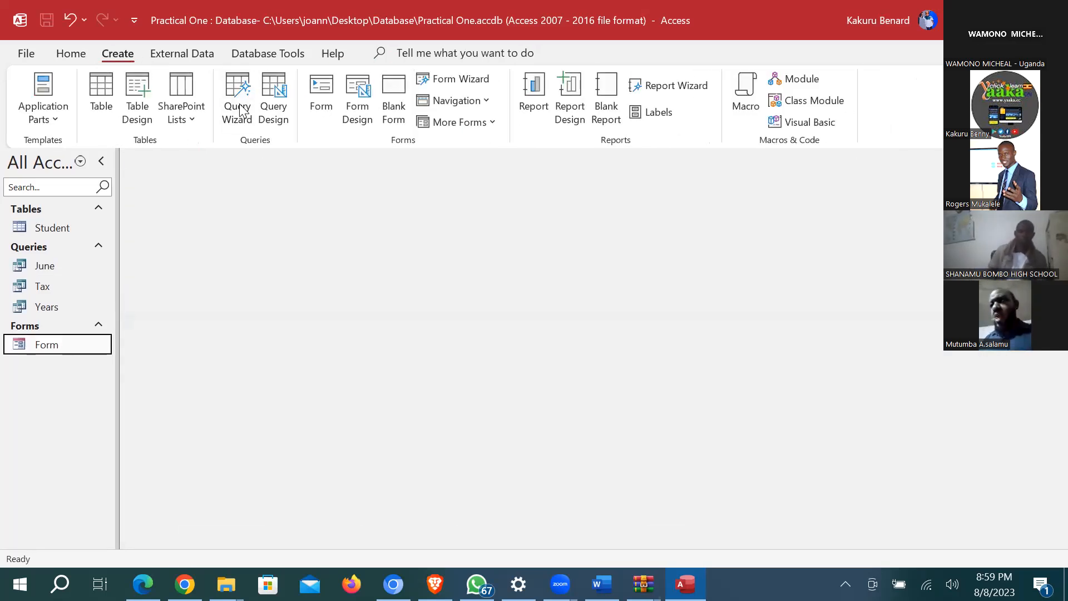
{"action": "left_click", "coordinate": [357, 97]}
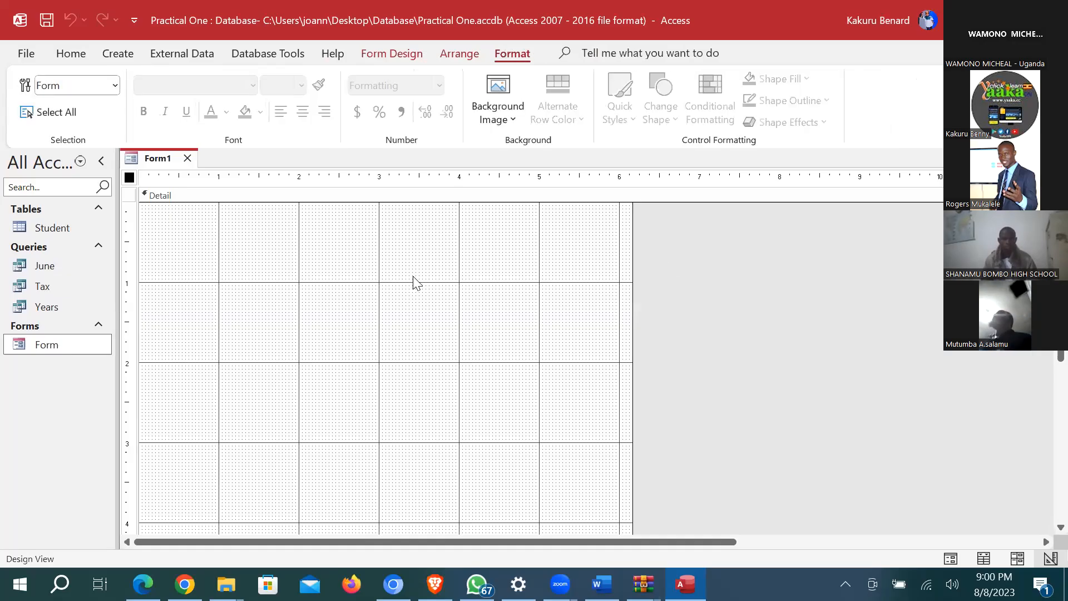
{"action": "left_click", "coordinate": [413, 56]}
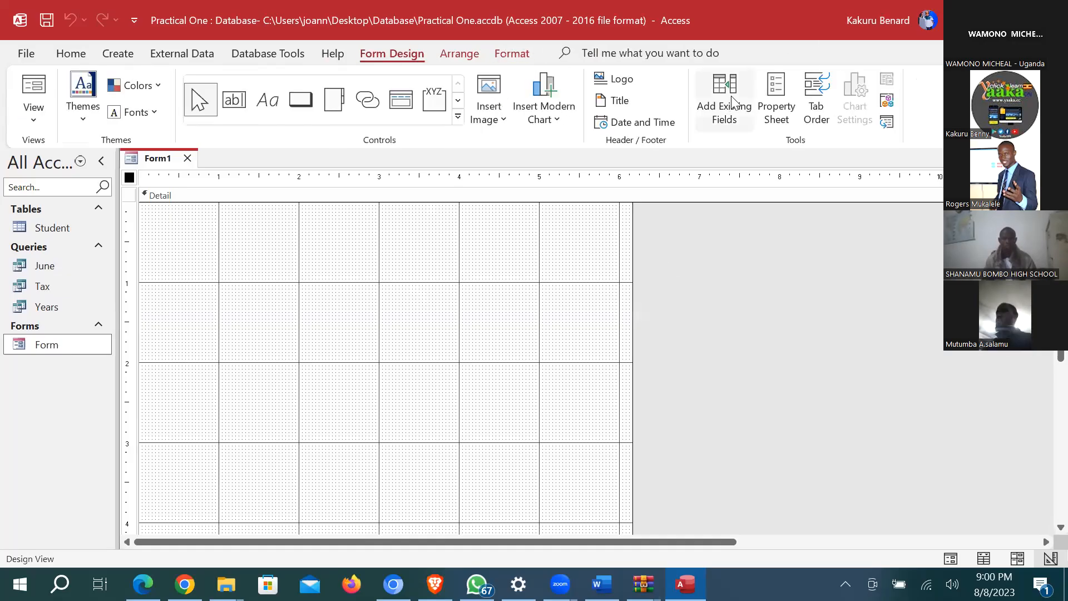
Step: Add ID_NO, LAST NAME, CLASS, BOOK TITLE, DATE BORROWED, COMMENT and AMOUNT from Student to Form1
{"action": "left_click", "coordinate": [731, 96]}
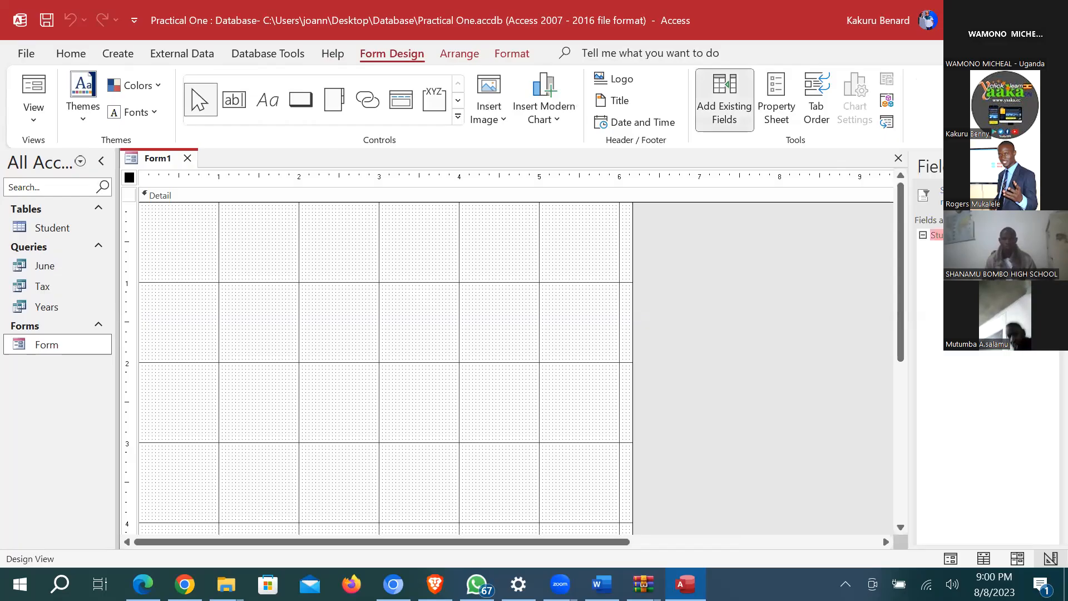
{"action": "double_click", "coordinate": [957, 250]}
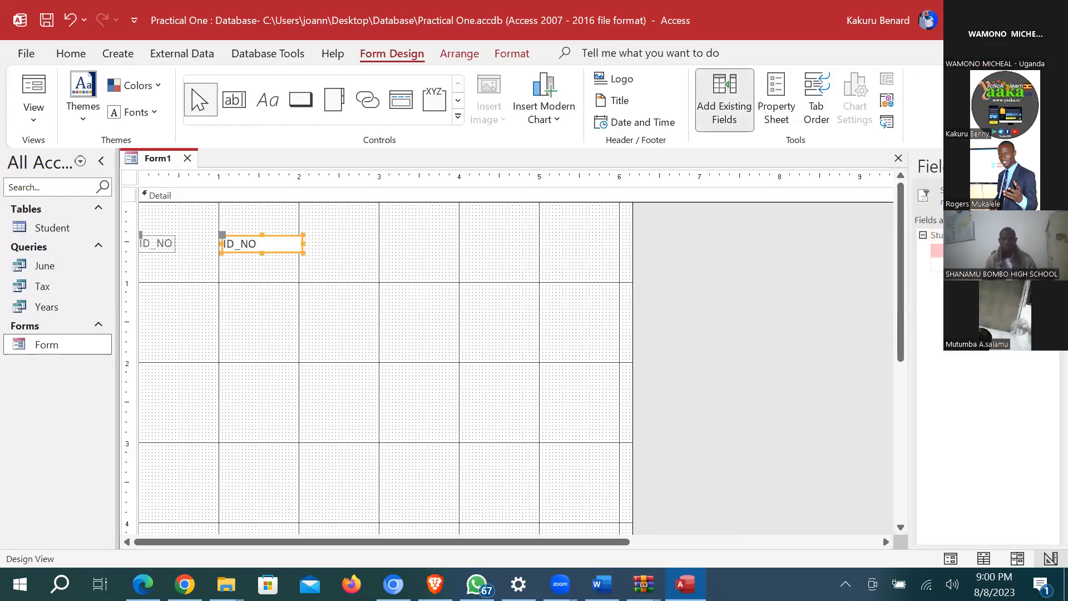
{"action": "double_click", "coordinate": [957, 265]}
{"action": "double_click", "coordinate": [957, 280]}
{"action": "double_click", "coordinate": [957, 294]}
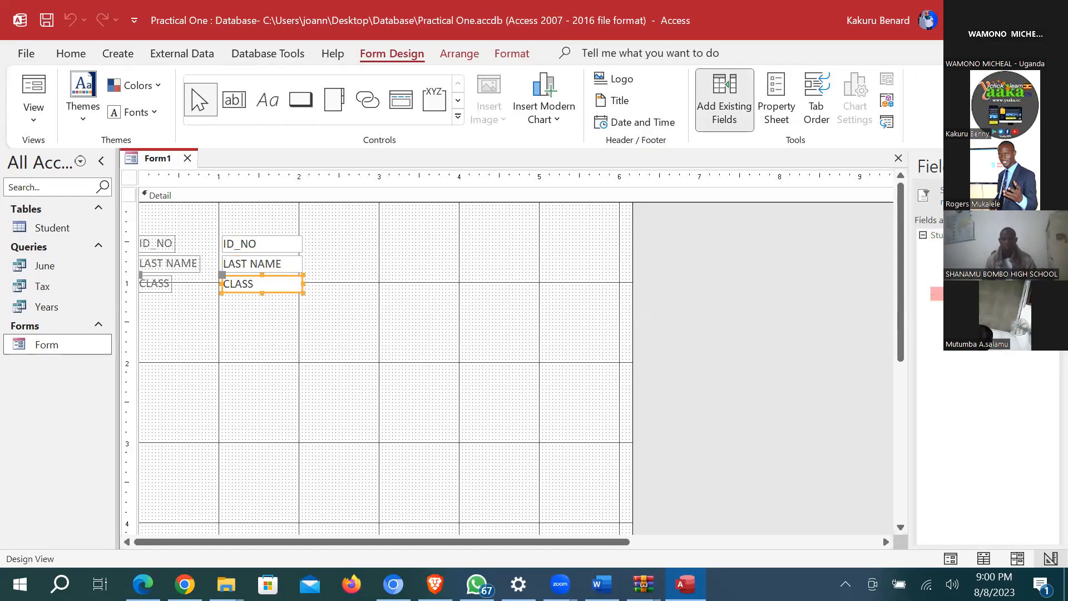
{"action": "double_click", "coordinate": [957, 308]}
{"action": "double_click", "coordinate": [957, 323]}
{"action": "double_click", "coordinate": [957, 337]}
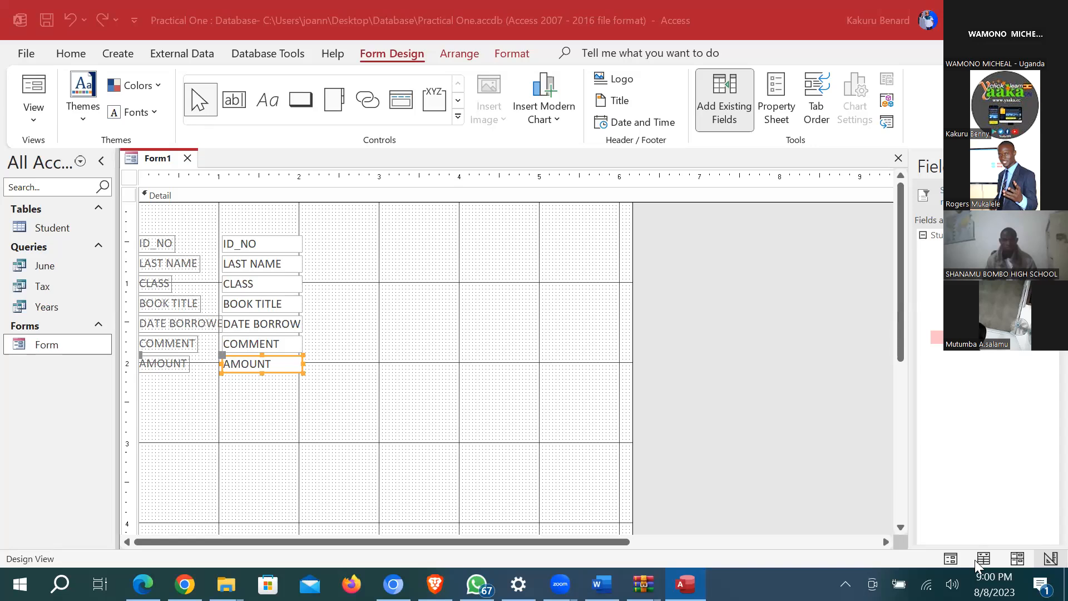
{"action": "left_click", "coordinate": [951, 557]}
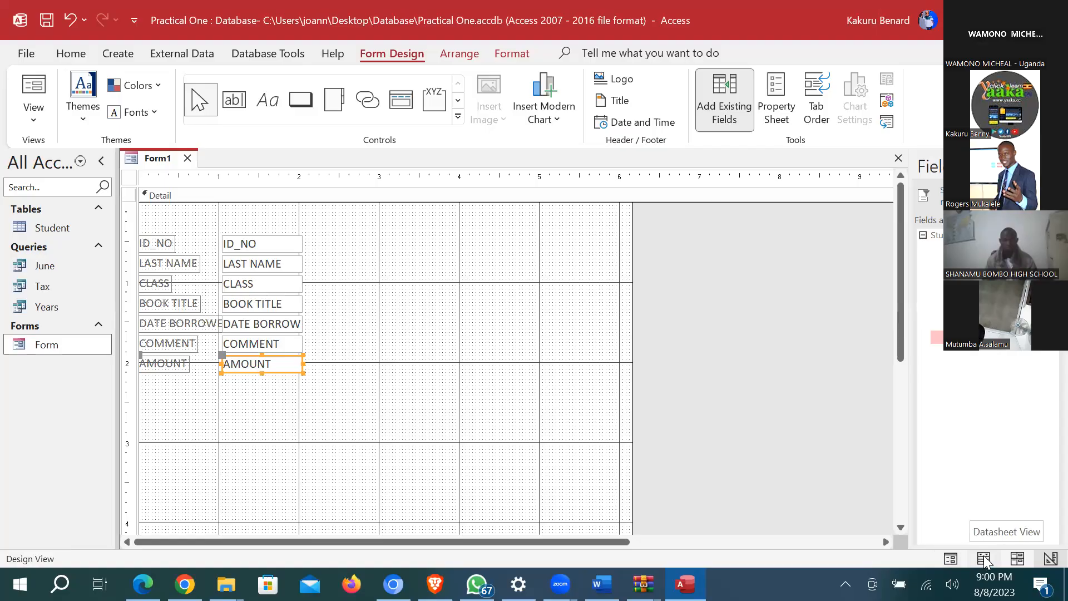
Step: Preview Form1 in Layout, Form and Datasheet views with nine Student records, then close it
{"action": "left_click", "coordinate": [1018, 558]}
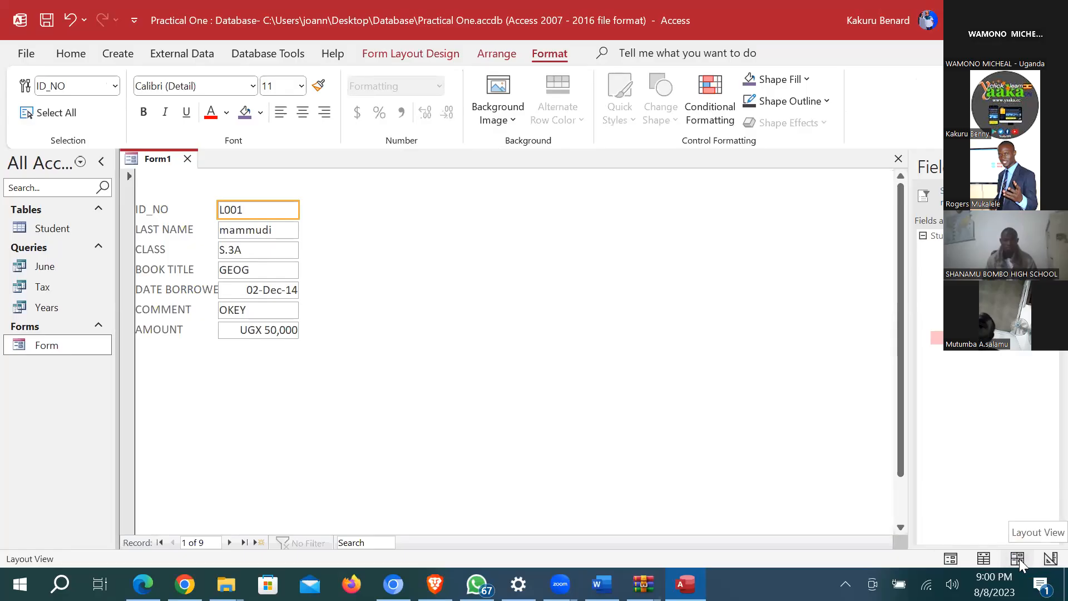
{"action": "left_click", "coordinate": [984, 559]}
{"action": "left_click", "coordinate": [984, 558]}
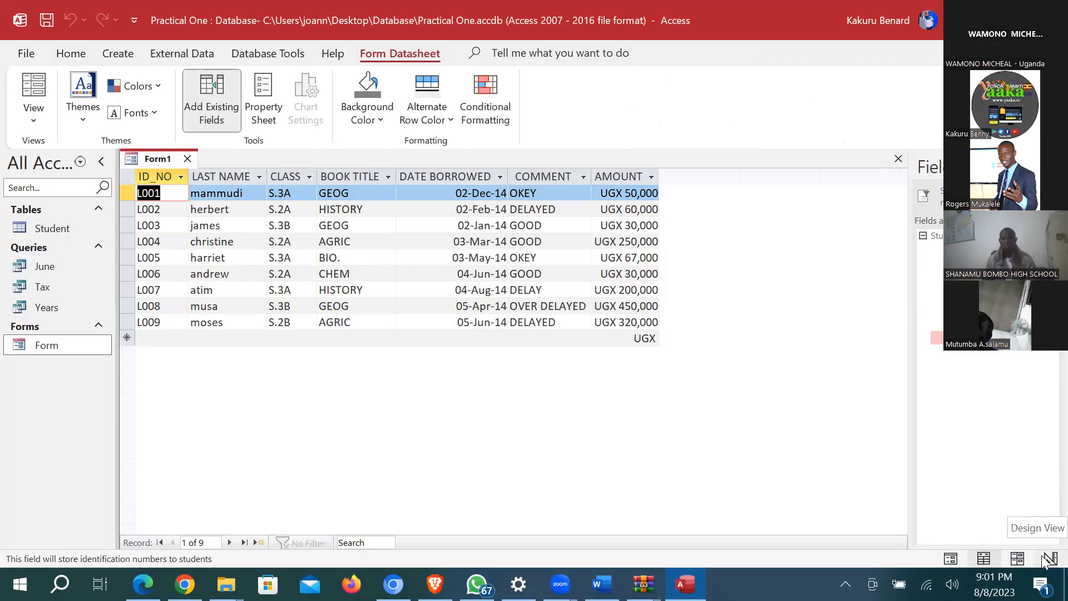
{"action": "left_click", "coordinate": [188, 159]}
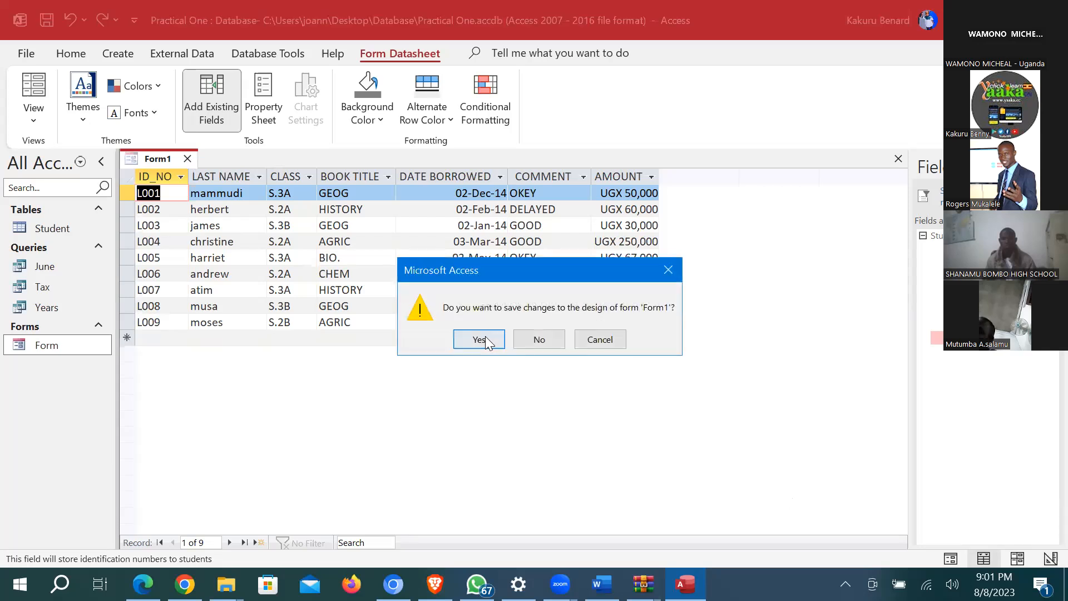
Step: Save the new form as Form1, then duplicate Form as 'Copy Of Form' and open it
{"action": "left_click", "coordinate": [479, 339]}
{"action": "left_click", "coordinate": [554, 232]}
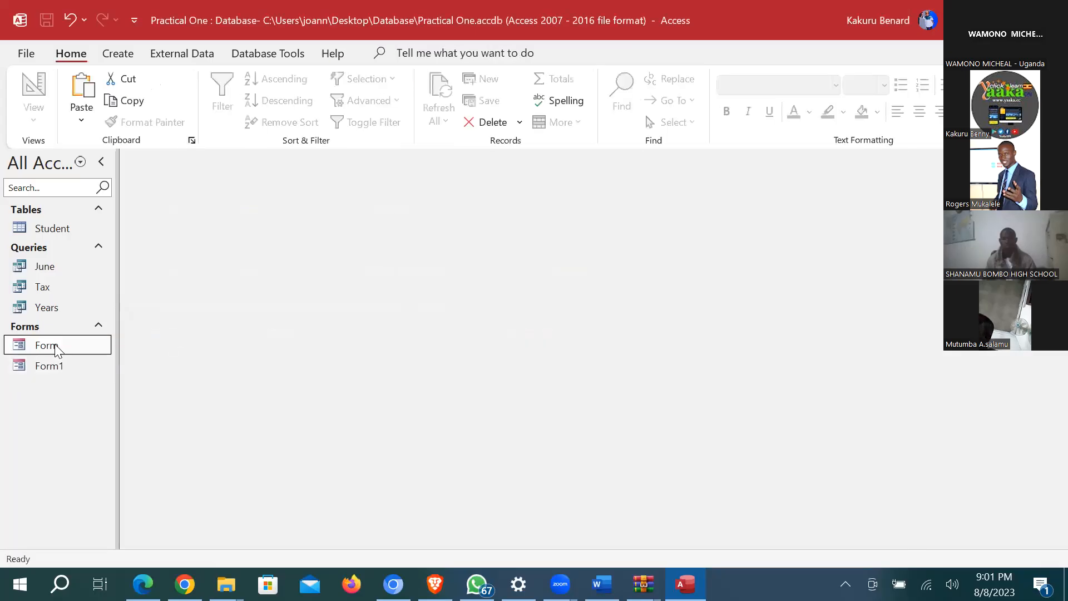
{"action": "right_click", "coordinate": [56, 350]}
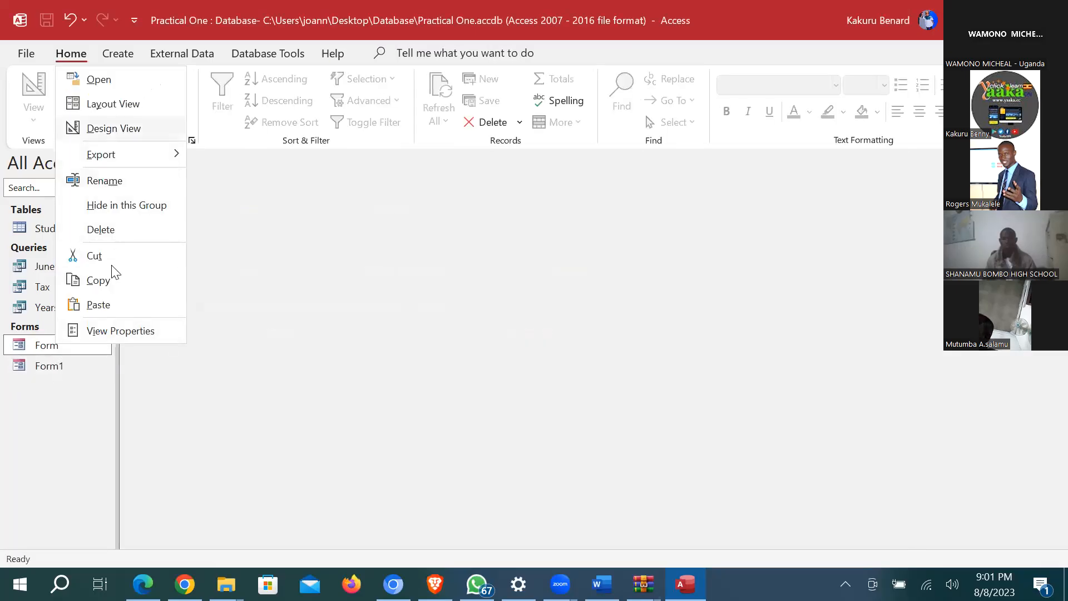
{"action": "left_click", "coordinate": [49, 410]}
{"action": "right_click", "coordinate": [52, 412]}
{"action": "left_click", "coordinate": [102, 349]}
{"action": "left_click", "coordinate": [526, 234]}
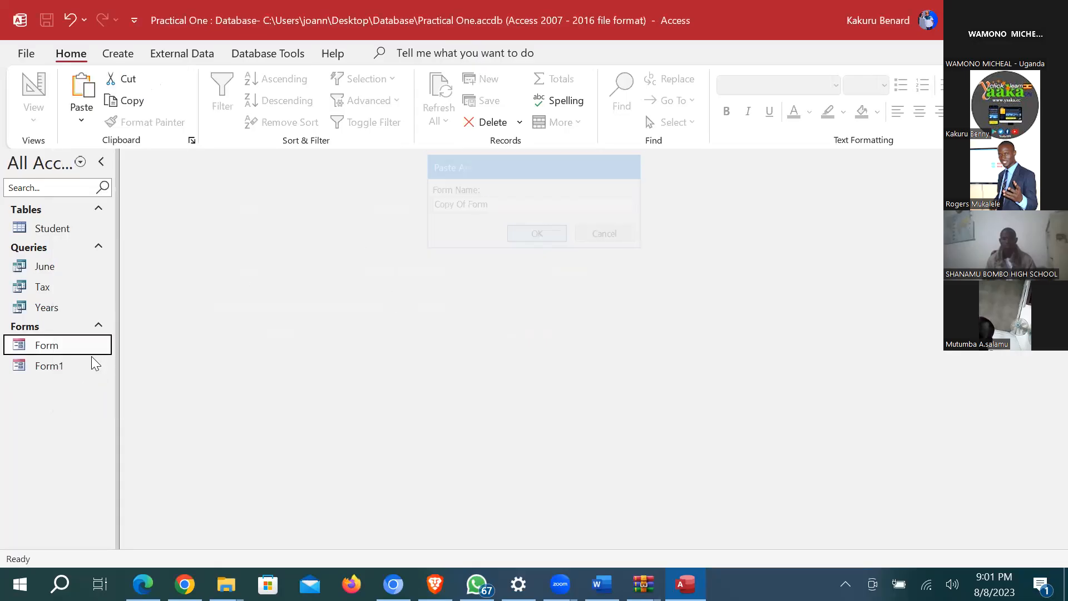
{"action": "left_click", "coordinate": [54, 348]}
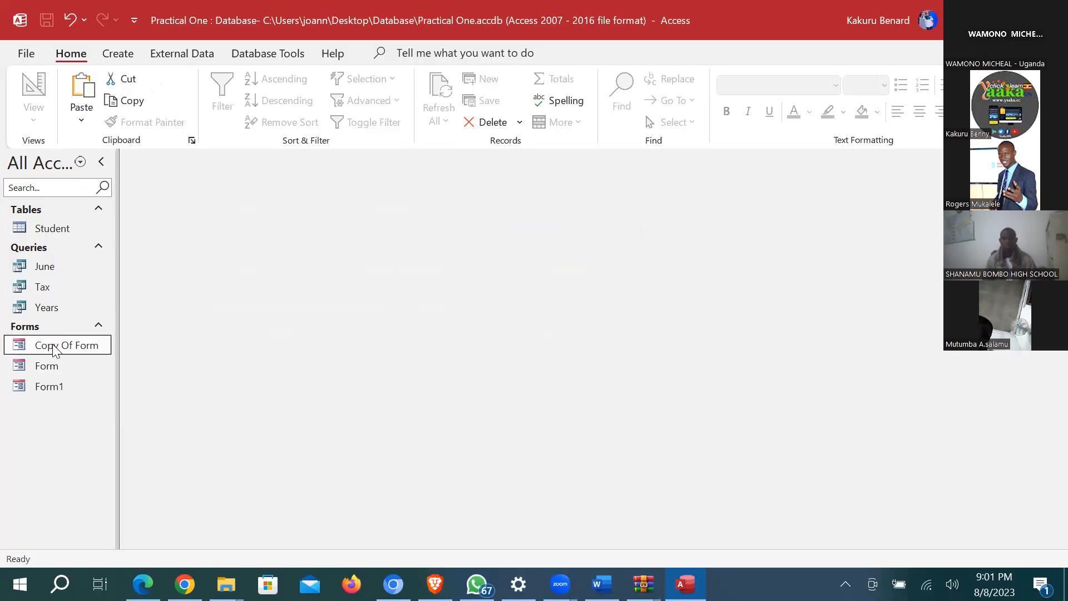
{"action": "double_click", "coordinate": [54, 349]}
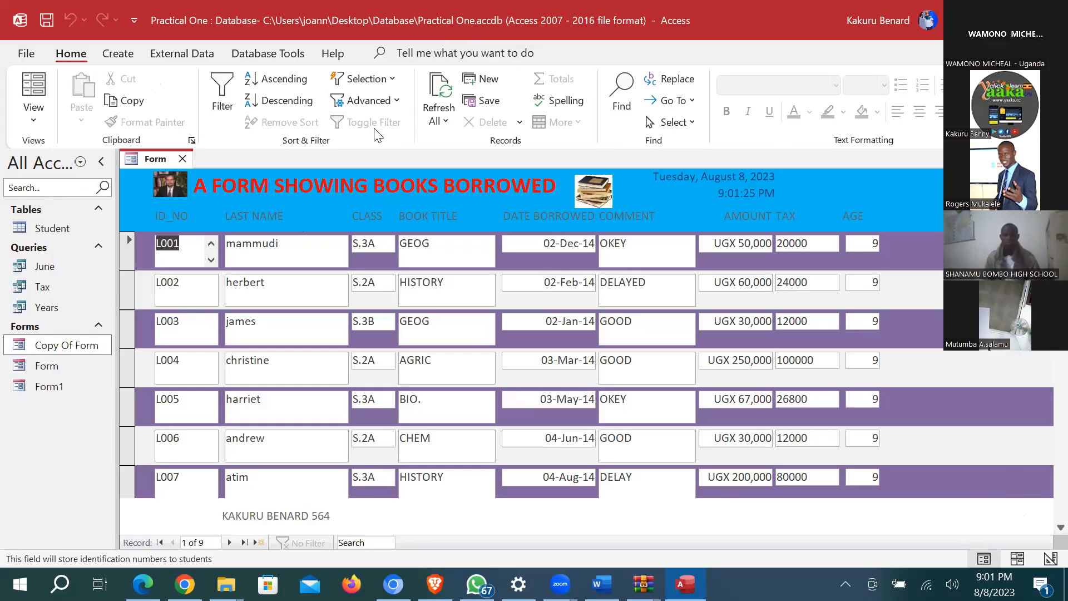
{"action": "left_click", "coordinate": [279, 55]}
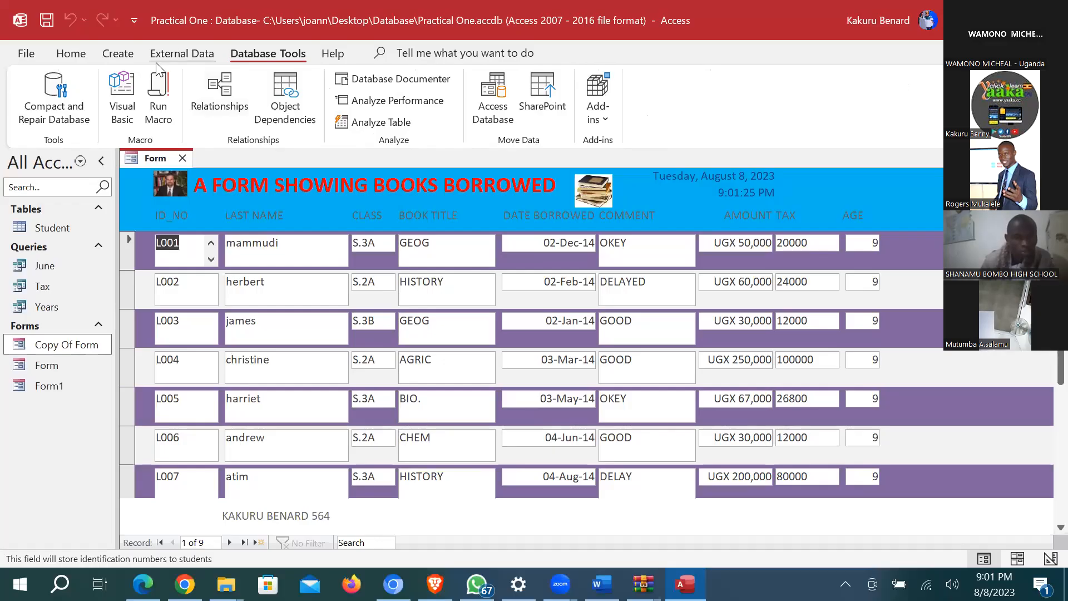
{"action": "left_click", "coordinate": [181, 52]}
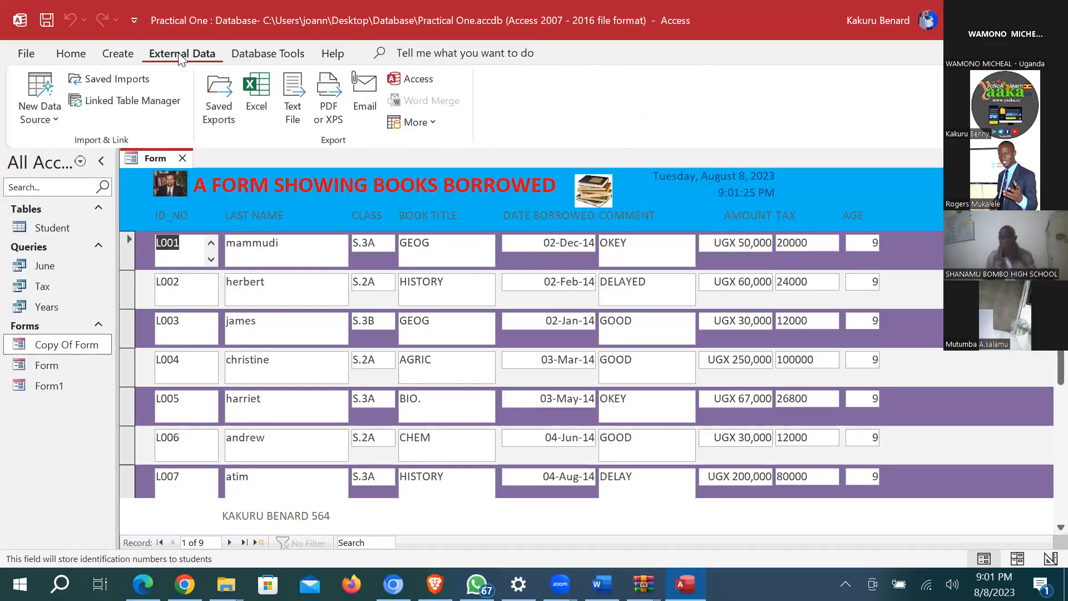
{"action": "left_click", "coordinate": [271, 56]}
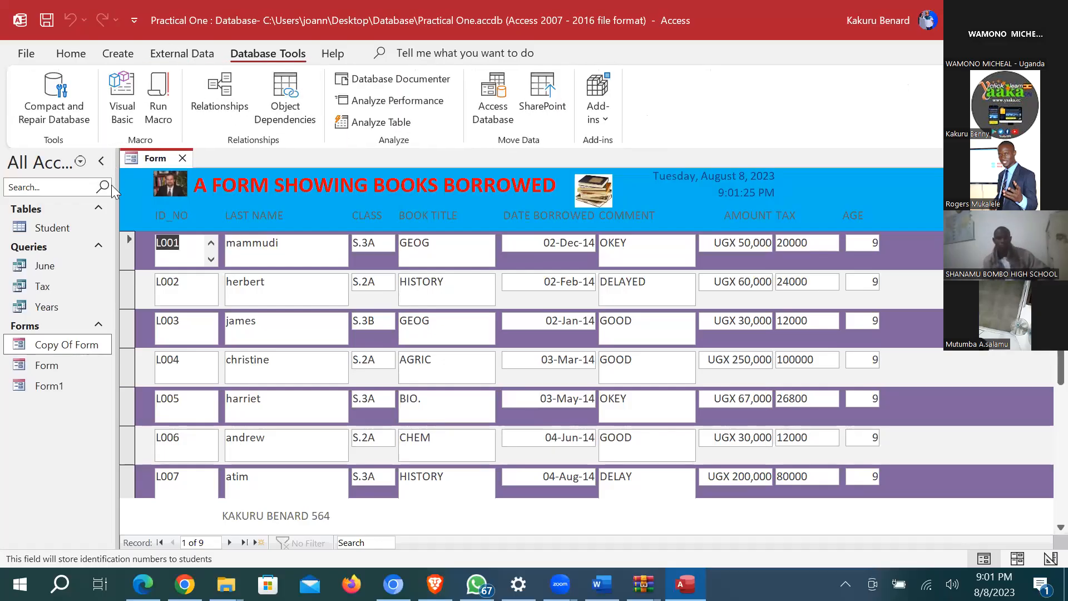
{"action": "left_click", "coordinate": [82, 50]}
{"action": "left_click", "coordinate": [34, 119]}
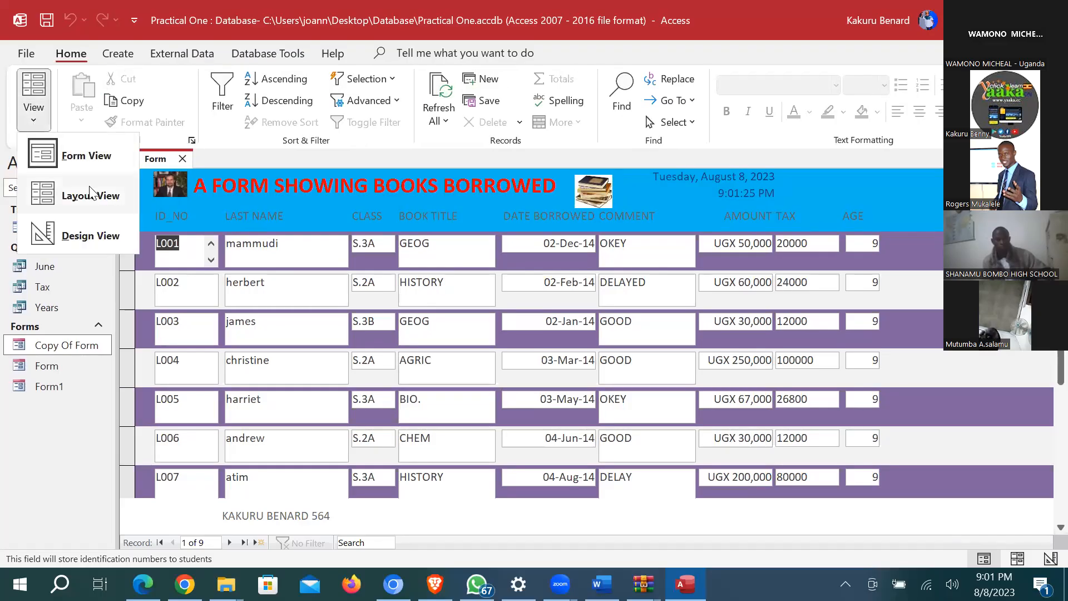
{"action": "left_click", "coordinate": [91, 236]}
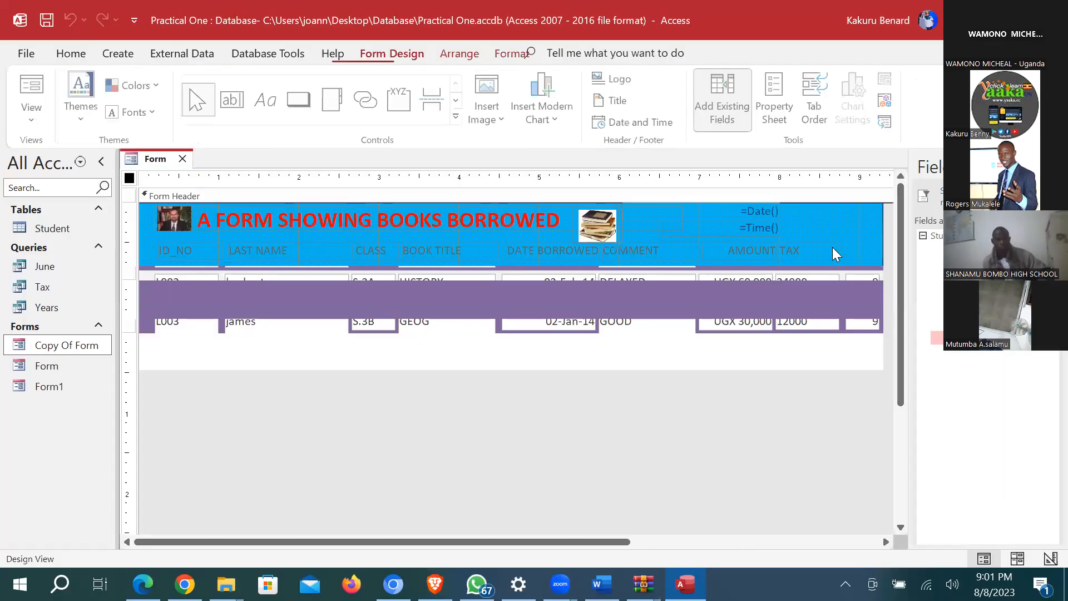
{"action": "left_click", "coordinate": [724, 100]}
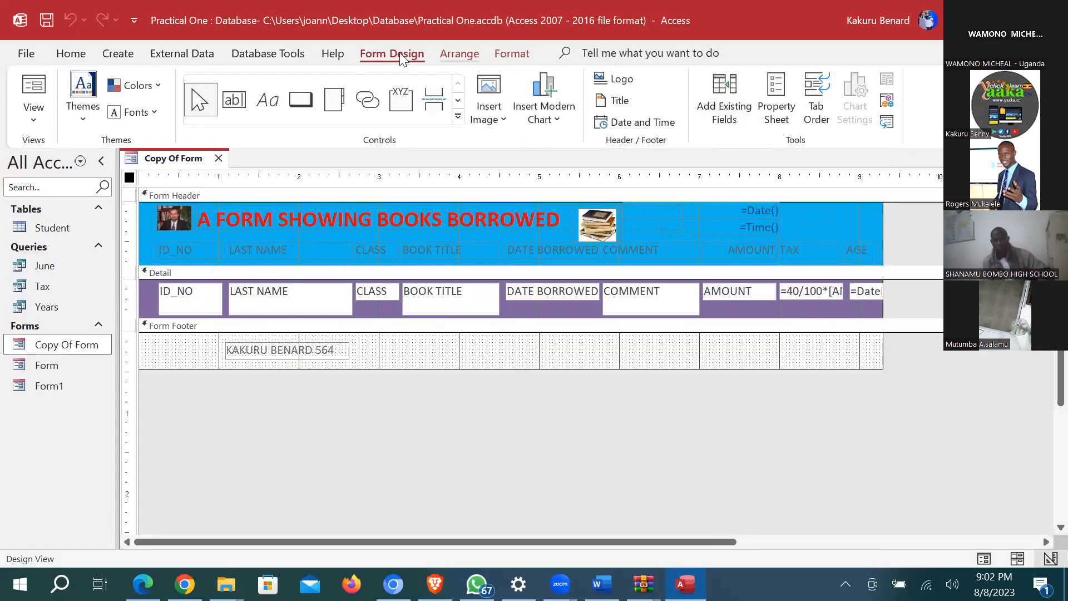
{"action": "left_click", "coordinate": [773, 98]}
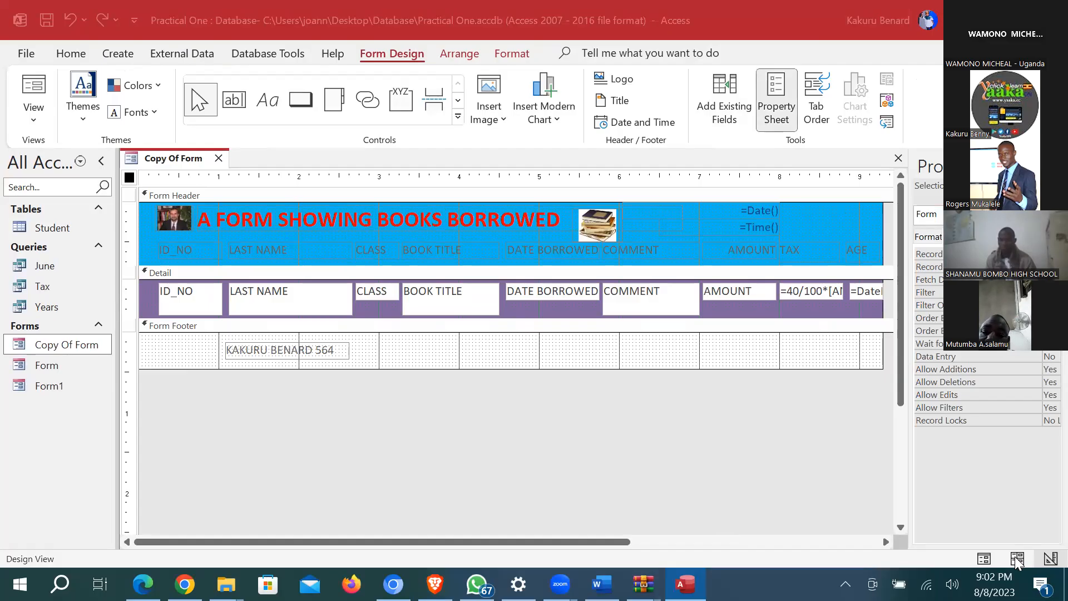
{"action": "left_click", "coordinate": [983, 559]}
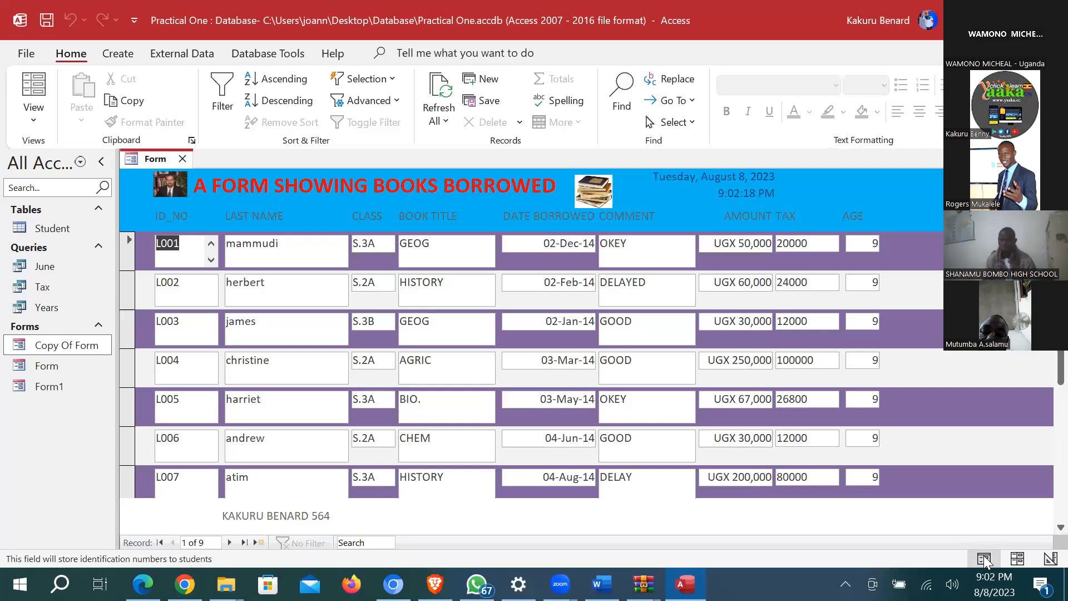
{"action": "left_click", "coordinate": [1018, 558]}
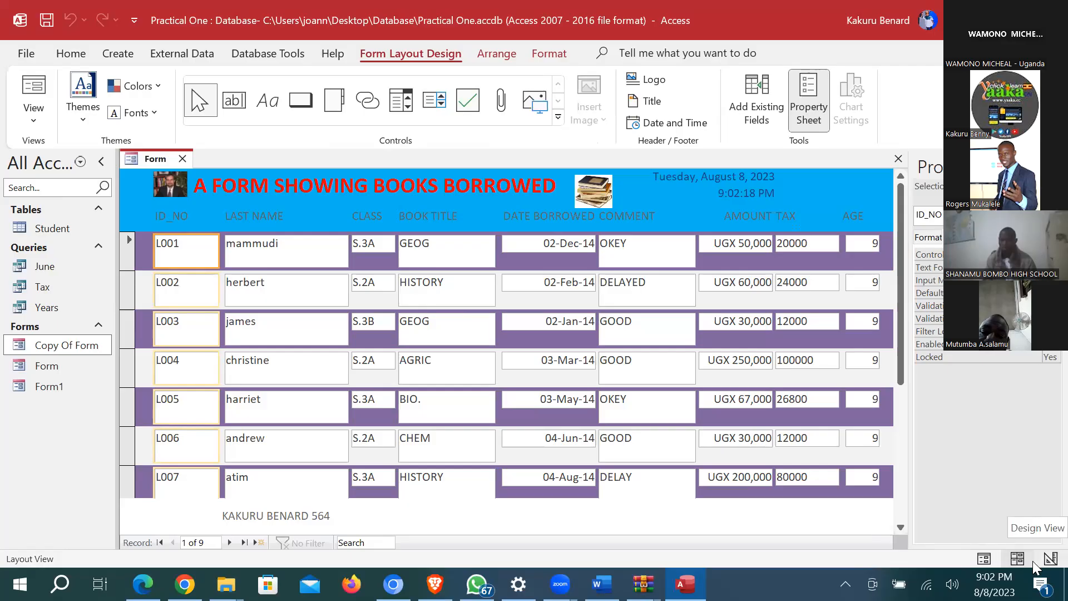
{"action": "left_click", "coordinate": [984, 558]}
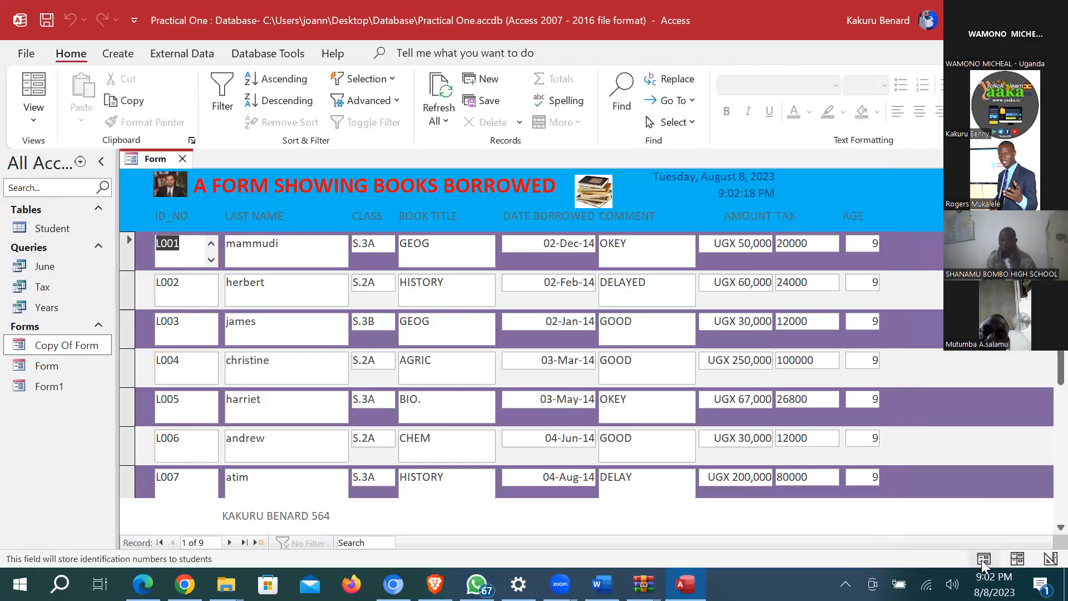
{"action": "left_click", "coordinate": [1016, 559]}
{"action": "left_click", "coordinate": [985, 558]}
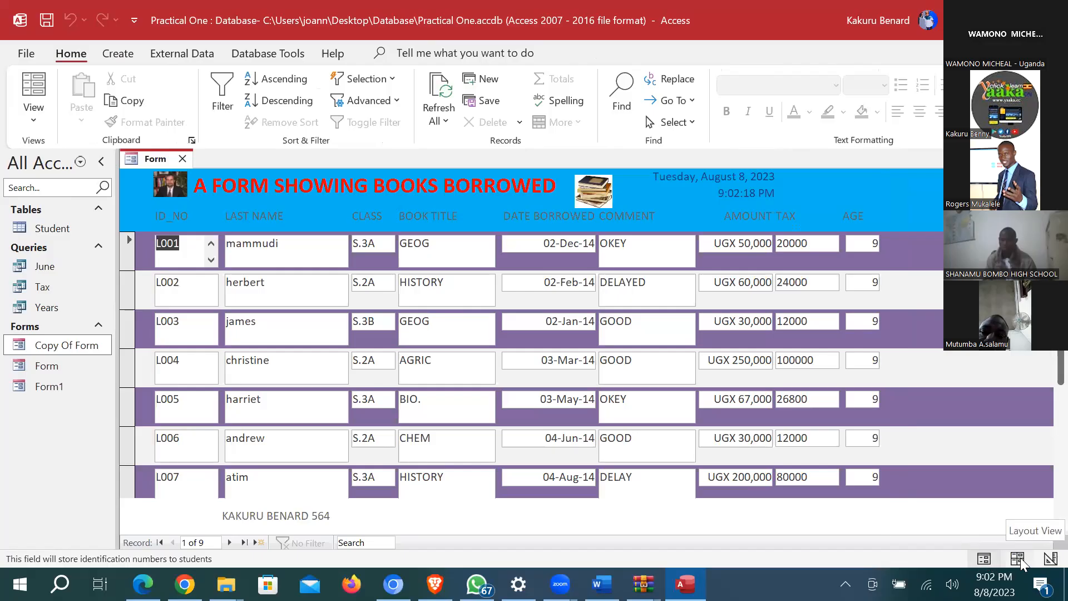
{"action": "left_click", "coordinate": [33, 111]}
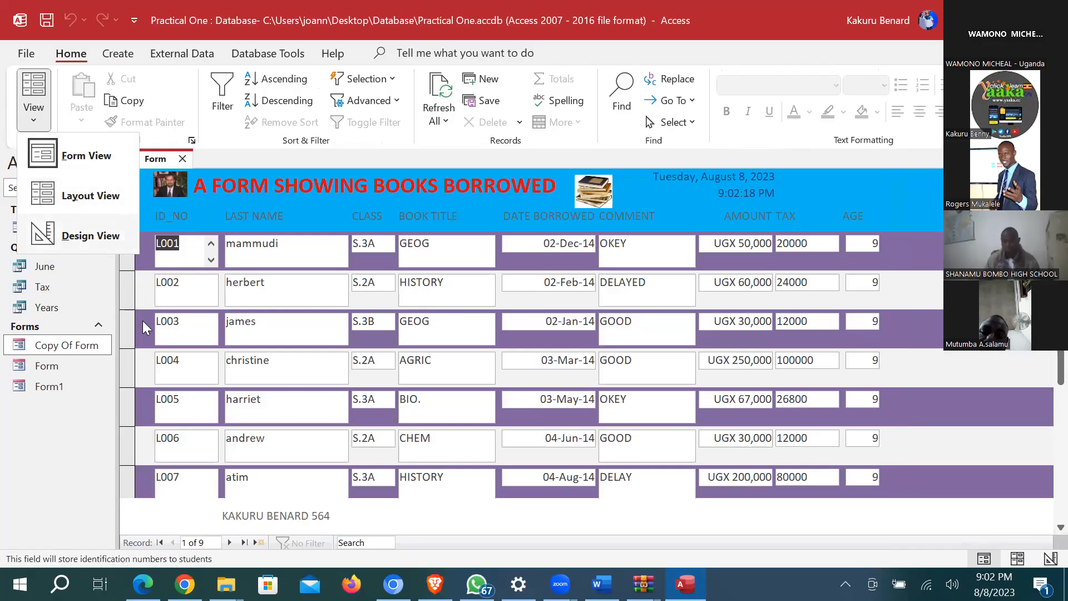
{"action": "left_click", "coordinate": [125, 336]}
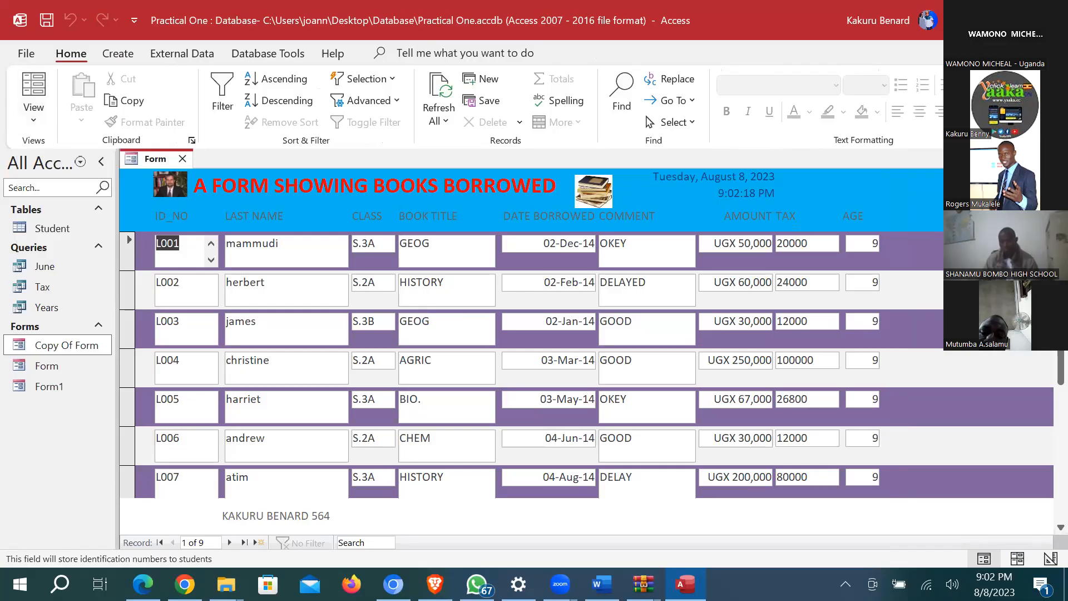
Step: Delete Copy Of Form and Form1, then open Form to check its nine records
{"action": "left_click", "coordinate": [1058, 158]}
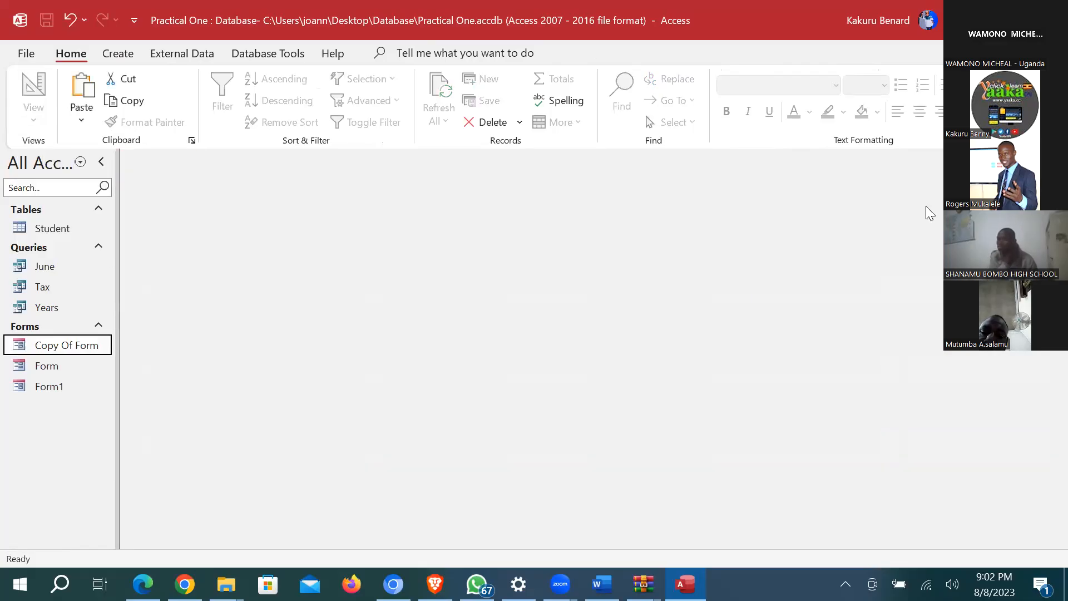
{"action": "right_click", "coordinate": [54, 350]}
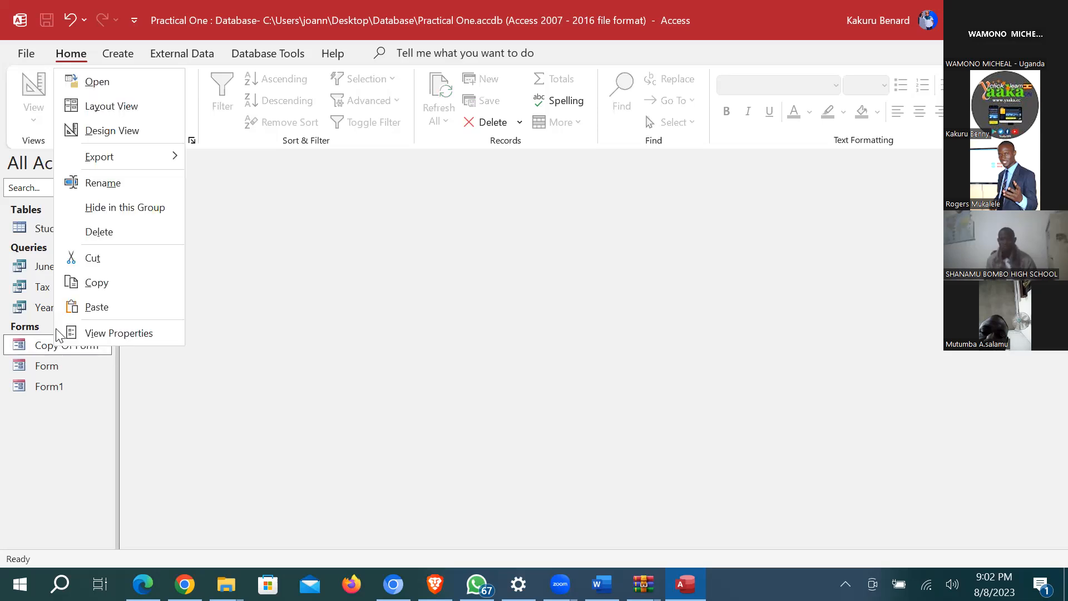
{"action": "left_click", "coordinate": [113, 233]}
{"action": "left_click", "coordinate": [506, 345]}
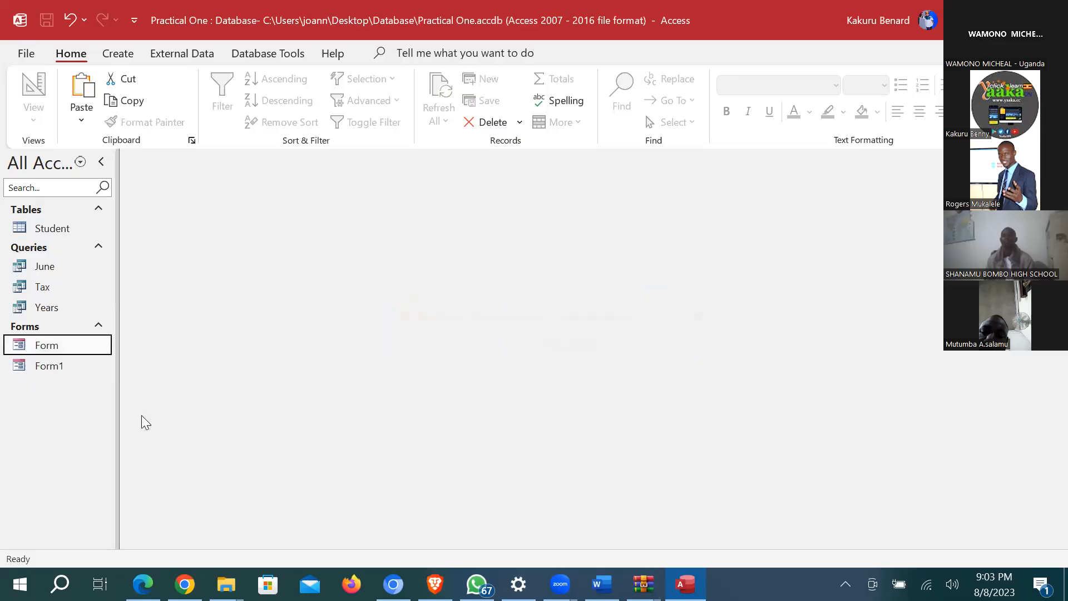
{"action": "left_click", "coordinate": [49, 369]}
{"action": "right_click", "coordinate": [48, 368]}
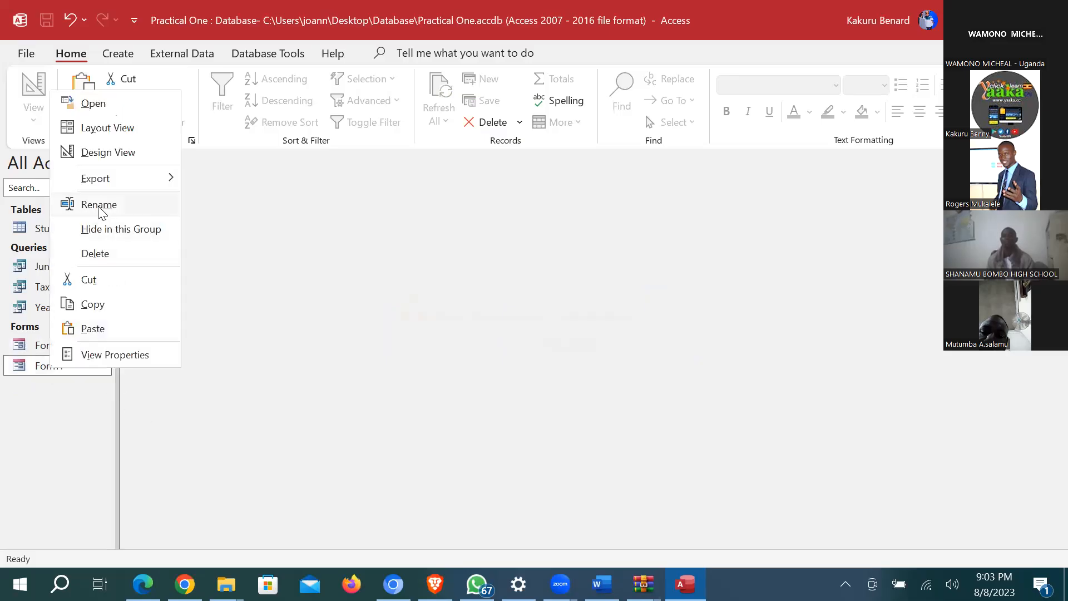
{"action": "left_click", "coordinate": [113, 255]}
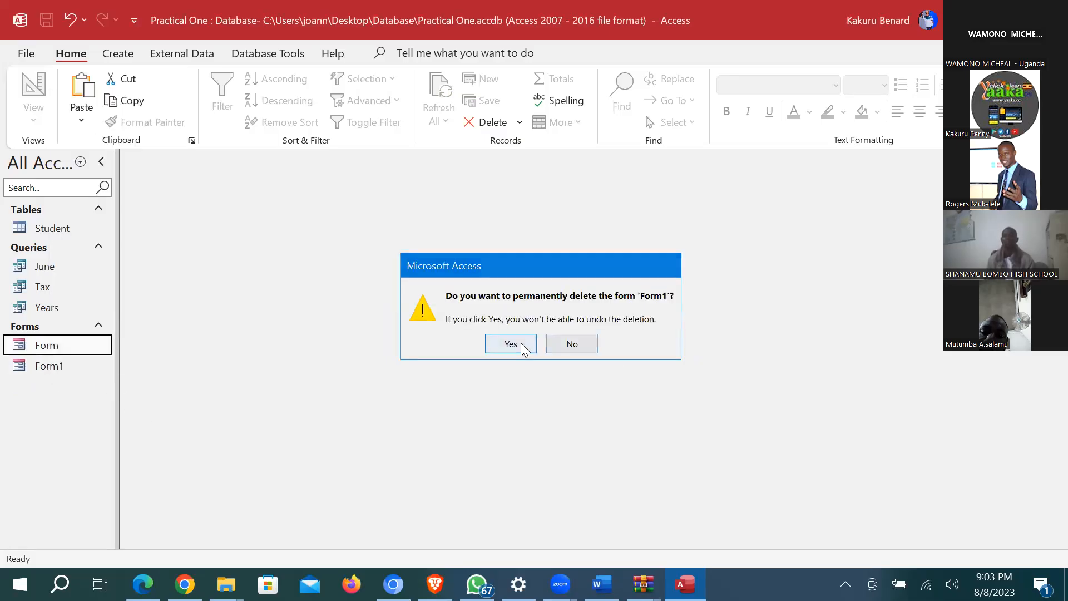
{"action": "left_click", "coordinate": [521, 346]}
{"action": "double_click", "coordinate": [38, 351]}
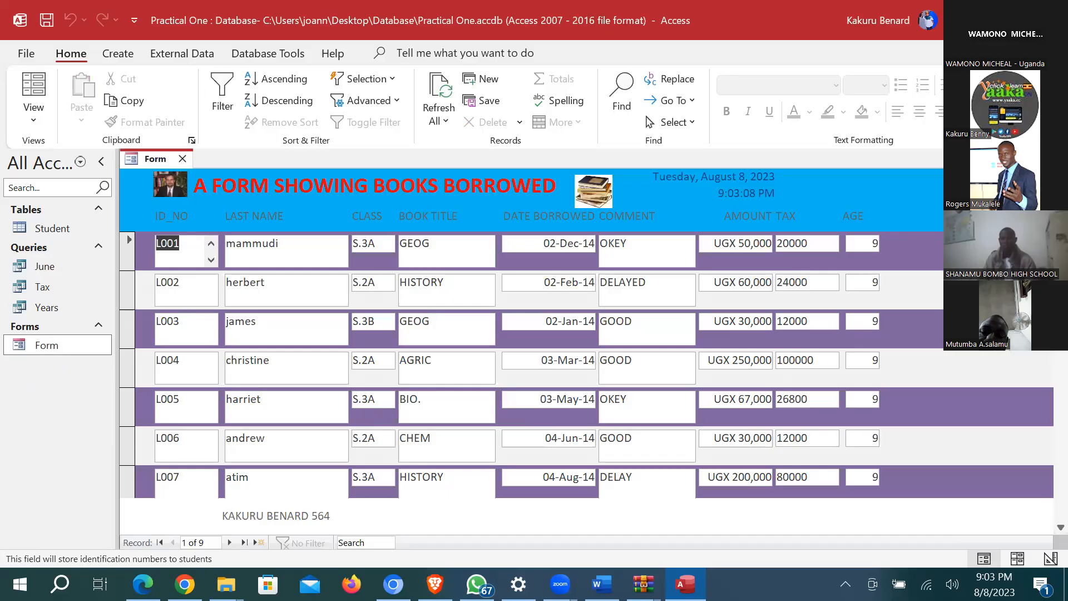
{"action": "left_click", "coordinate": [183, 159]}
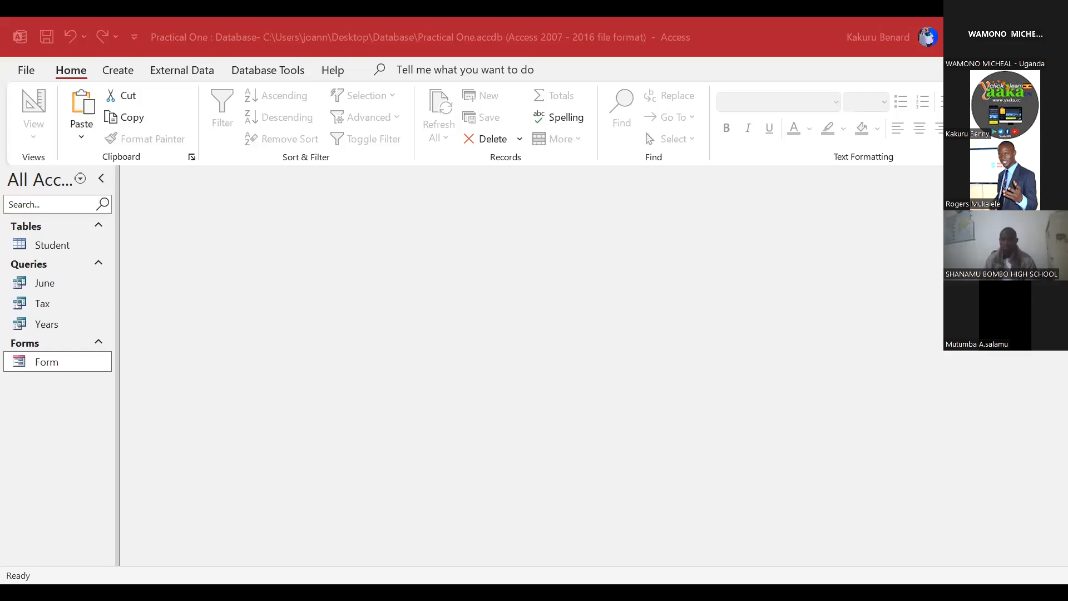
Step: Bring the Access window back into focus with no object open
{"action": "left_click", "coordinate": [187, 129]}
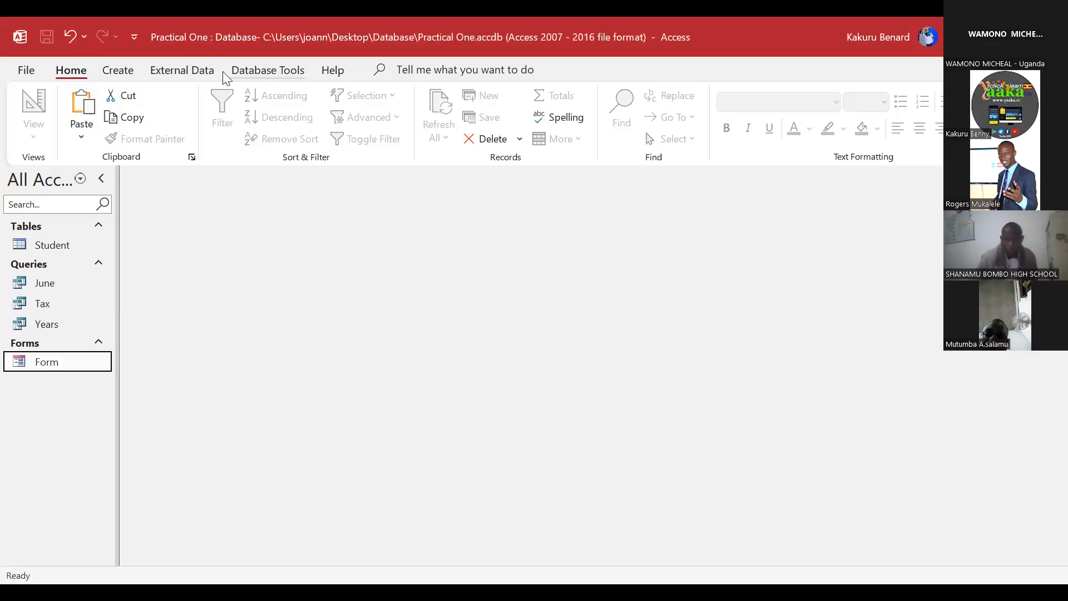
Step: Import from Excel, choosing D:\Support Files\DETAILS.xlsx as the source file
{"action": "left_click", "coordinate": [162, 69]}
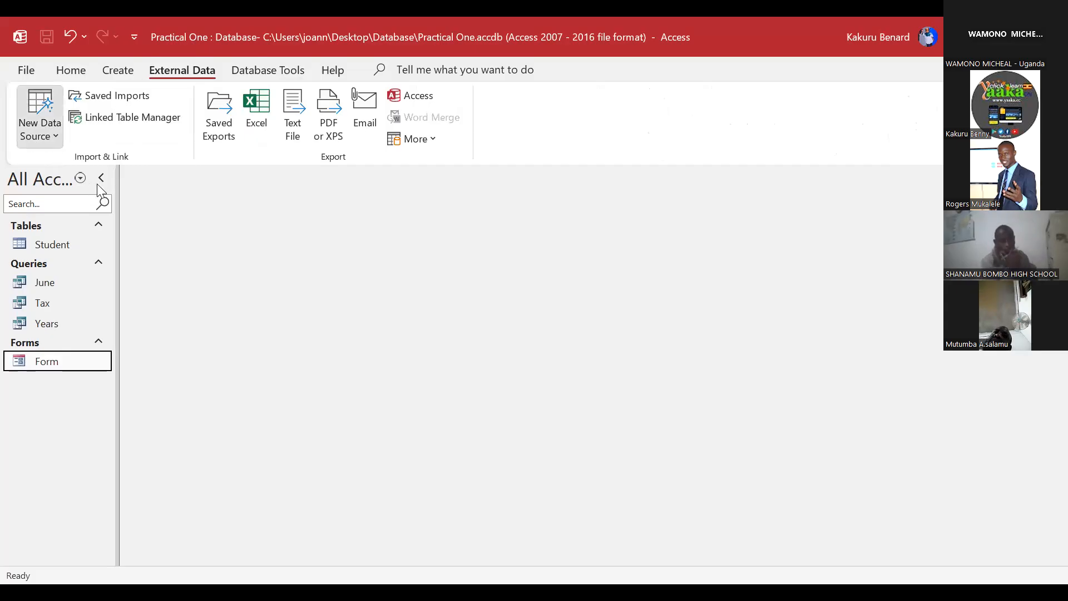
{"action": "left_click", "coordinate": [52, 136]}
{"action": "mouse_move", "coordinate": [150, 175]}
{"action": "left_click", "coordinate": [266, 183]}
{"action": "left_click", "coordinate": [751, 189]}
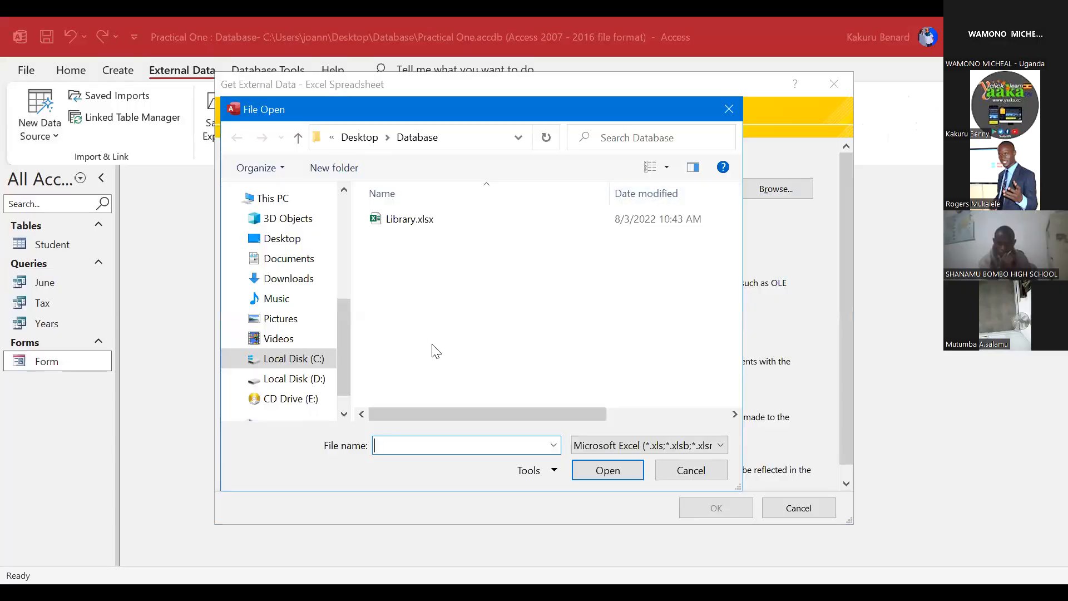
{"action": "left_click", "coordinate": [307, 378]}
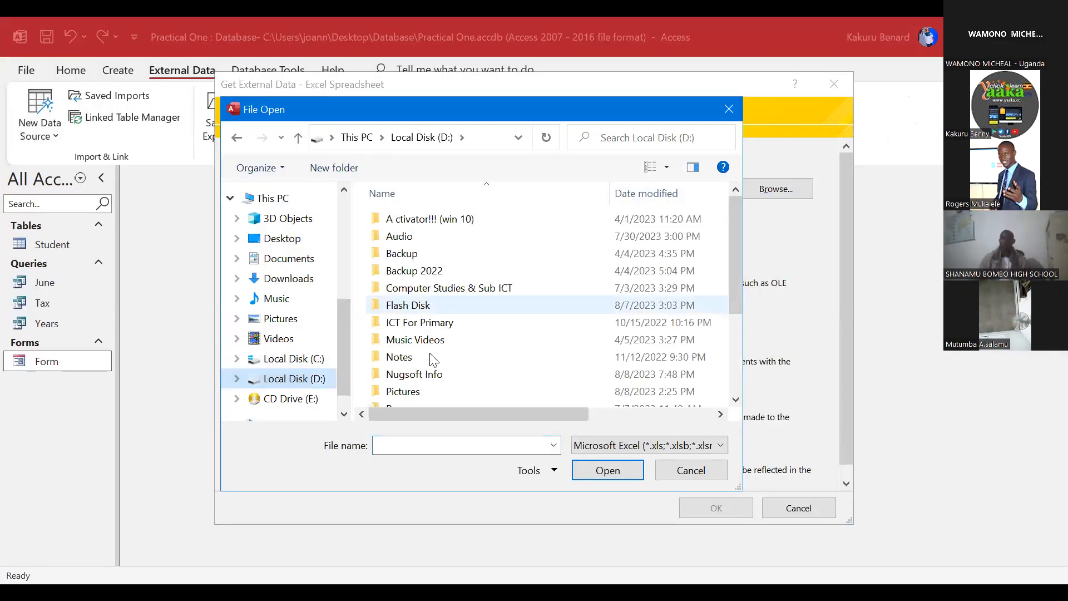
{"action": "scroll", "coordinate": [432, 361], "scroll_direction": "down", "scroll_amount": 2}
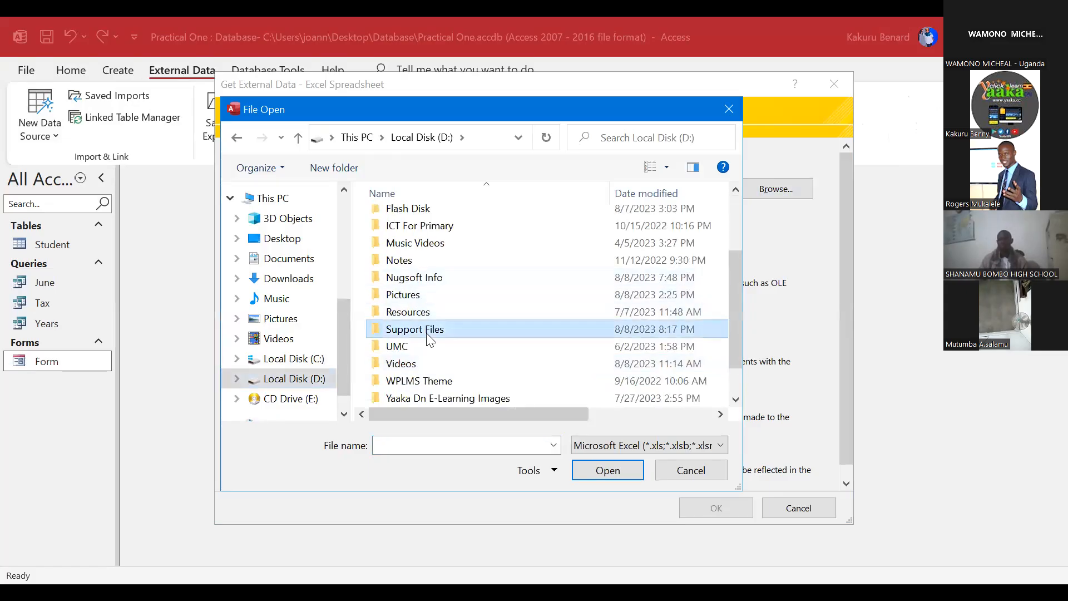
{"action": "double_click", "coordinate": [430, 334]}
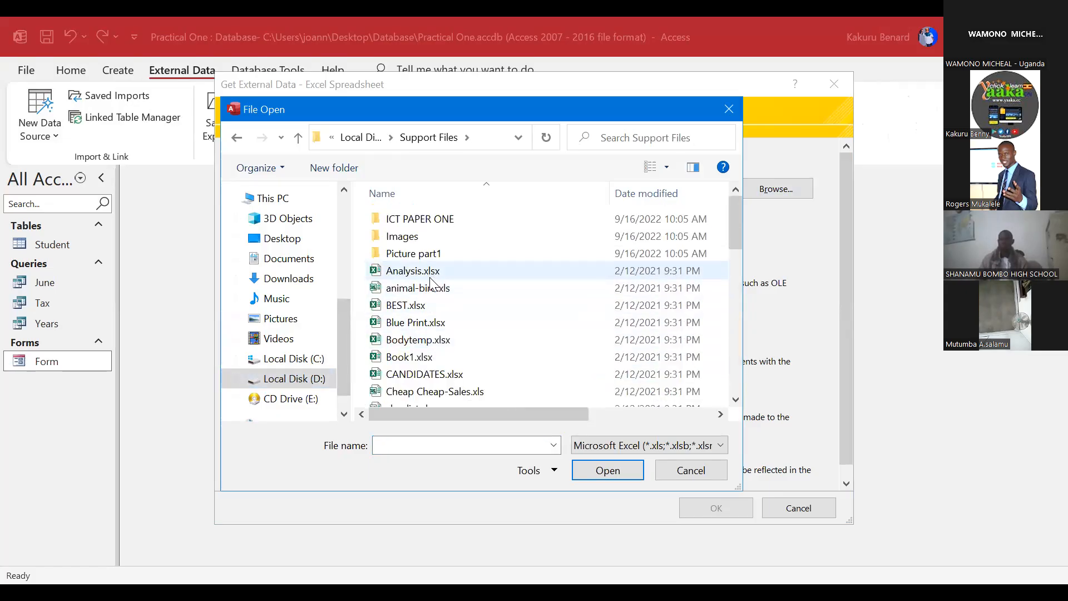
{"action": "scroll", "coordinate": [422, 312], "scroll_direction": "down", "scroll_amount": 1}
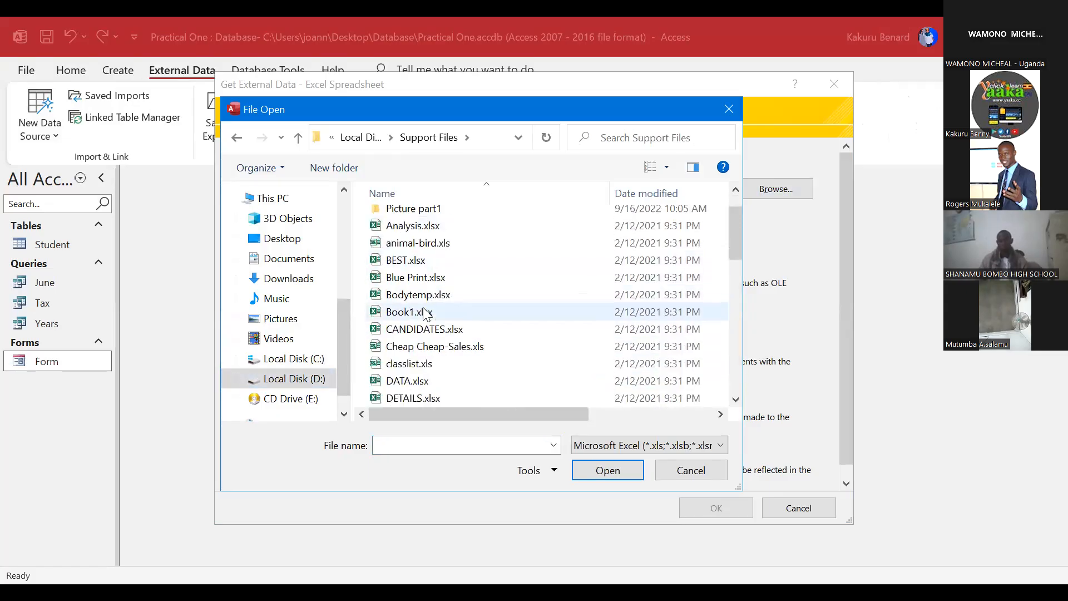
{"action": "double_click", "coordinate": [421, 398]}
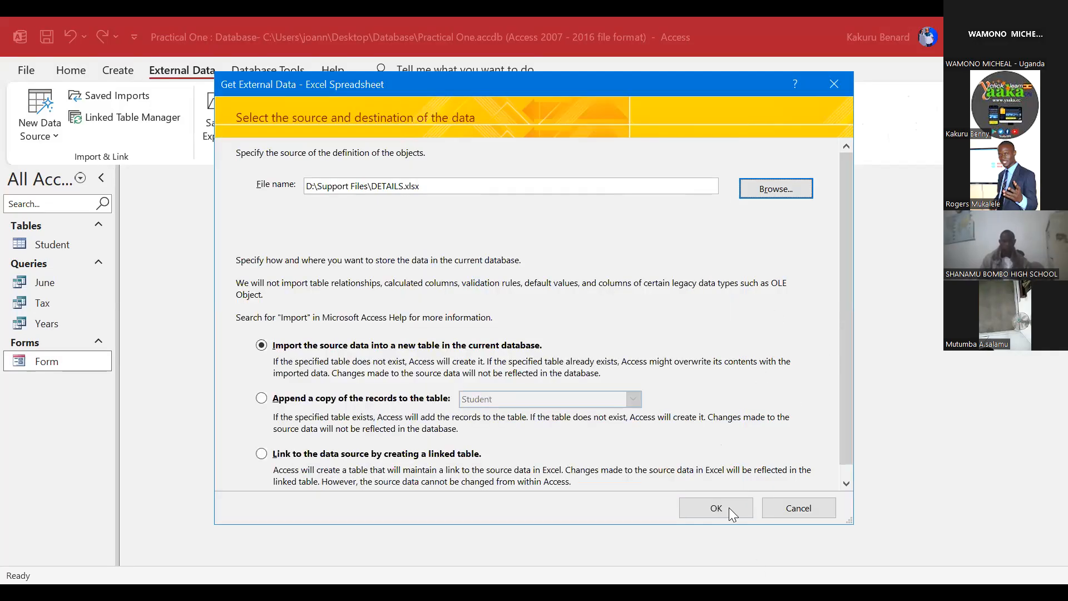
{"action": "left_click", "coordinate": [693, 506]}
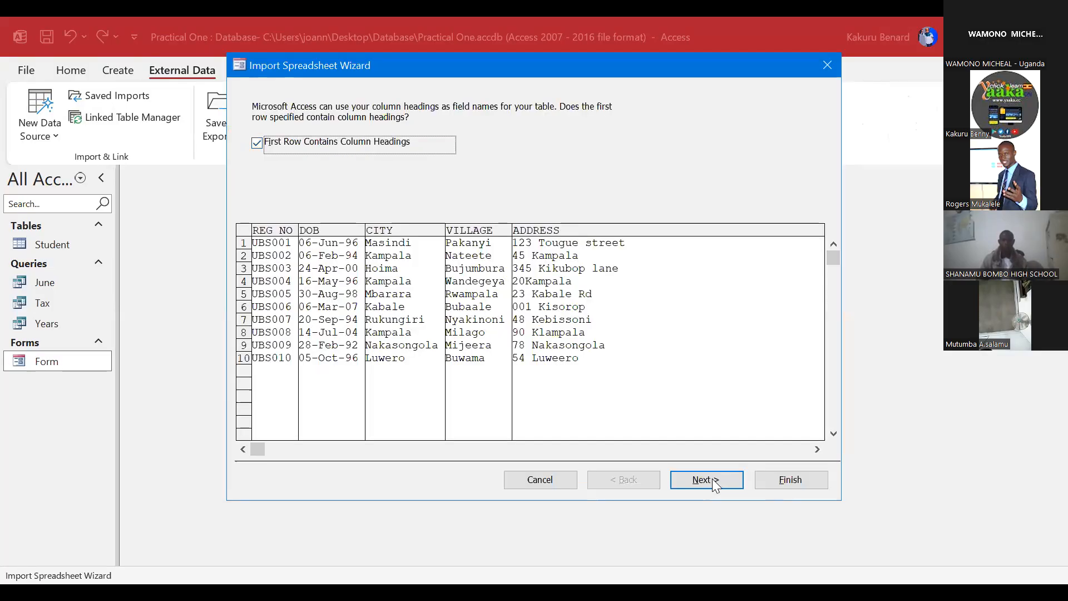
Step: Use first-row headings and default field options, with REG NO as the primary key
{"action": "left_click", "coordinate": [714, 480]}
{"action": "left_click", "coordinate": [715, 480]}
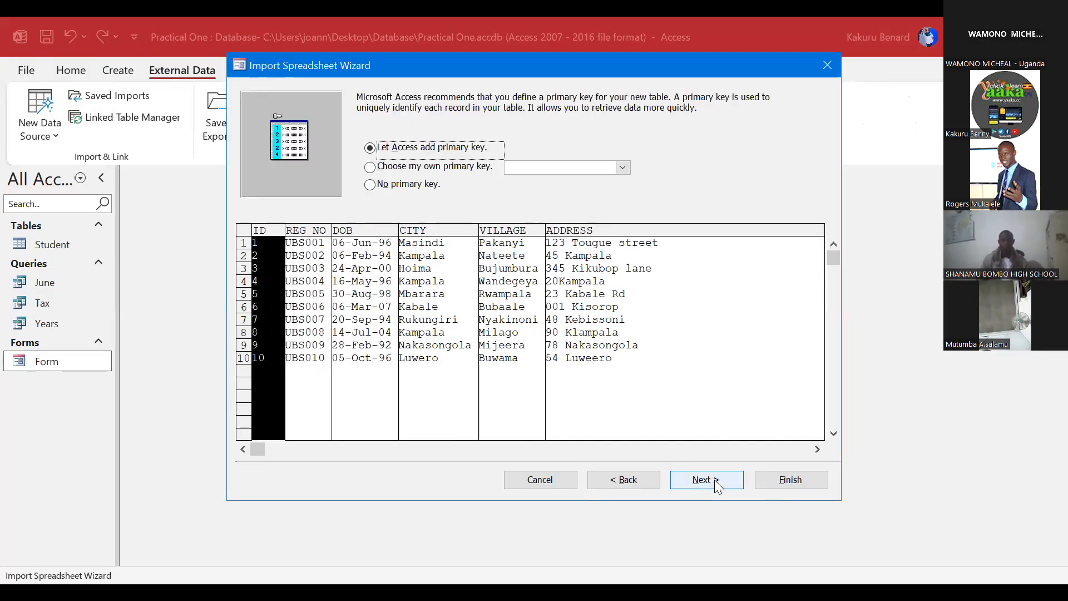
{"action": "left_click", "coordinate": [431, 168]}
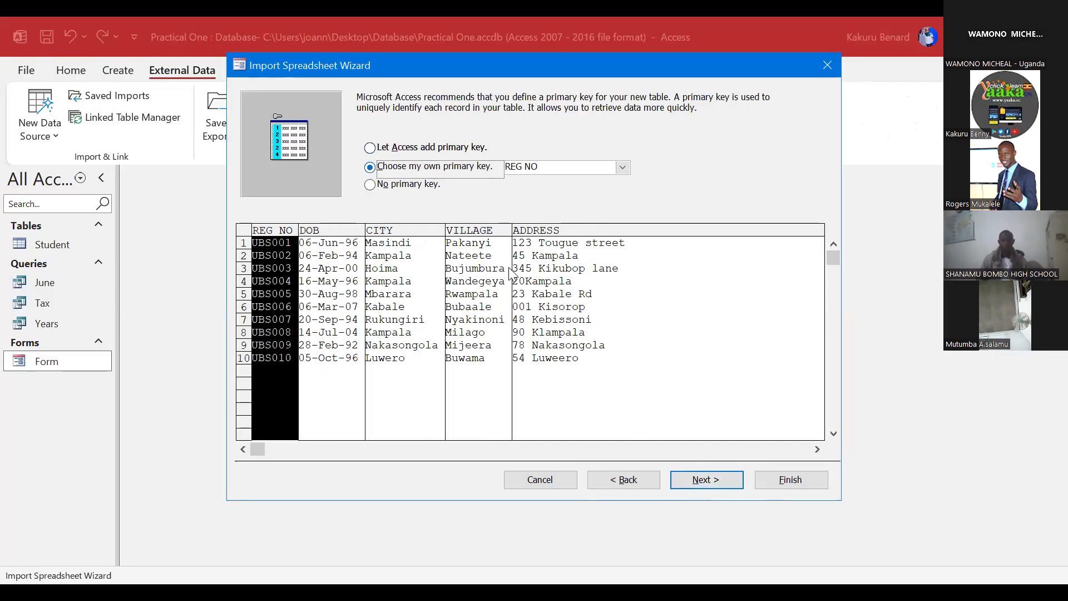
{"action": "left_click", "coordinate": [710, 478]}
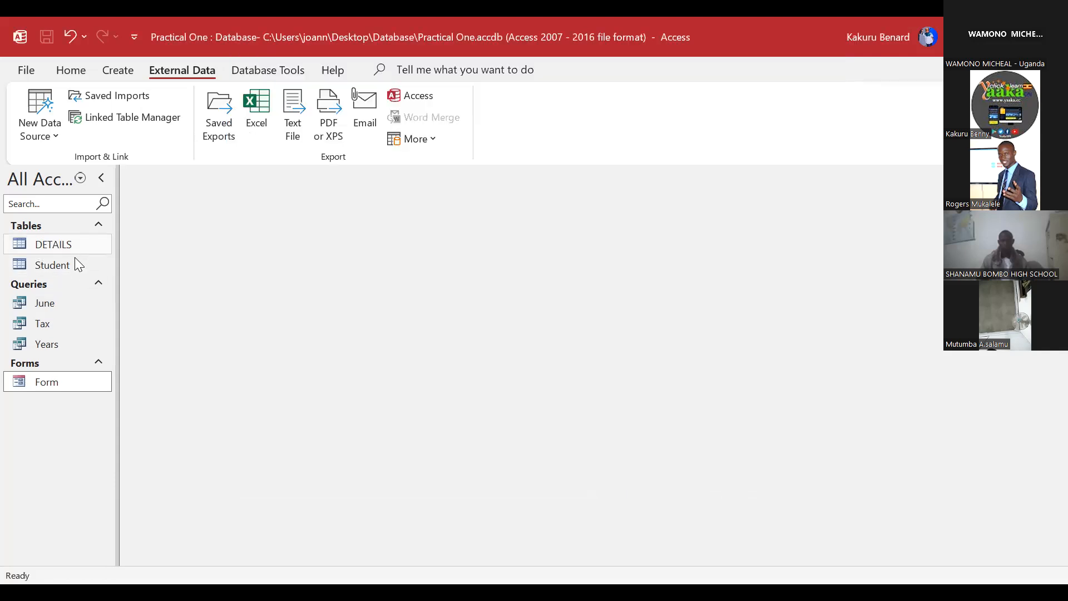
Step: Finish the import as DETAILS and add DETAILS and Student to the Relationships window
{"action": "left_click", "coordinate": [49, 266]}
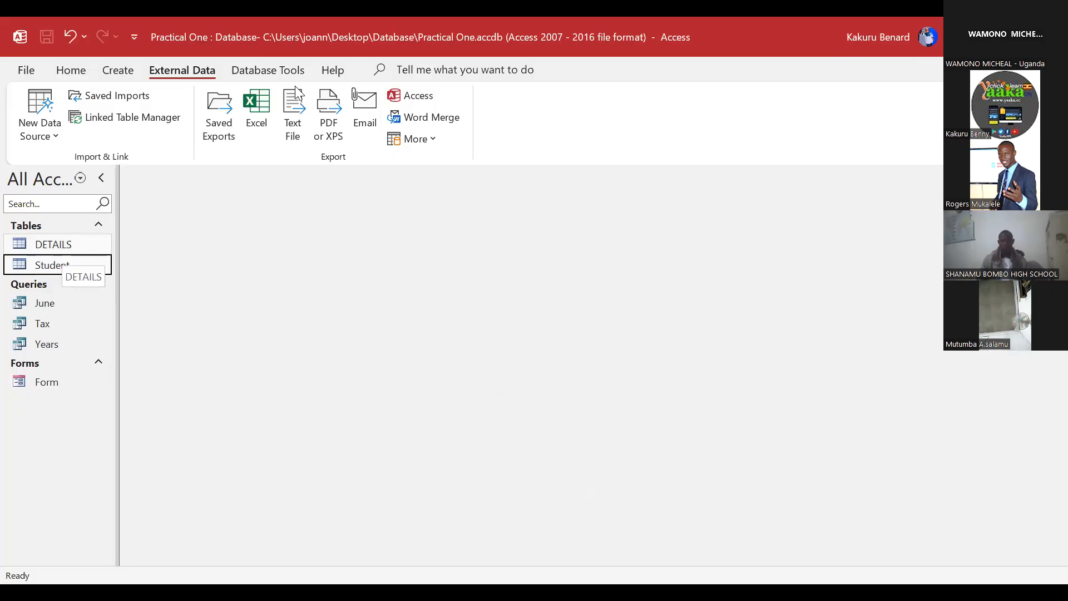
{"action": "left_click", "coordinate": [261, 69]}
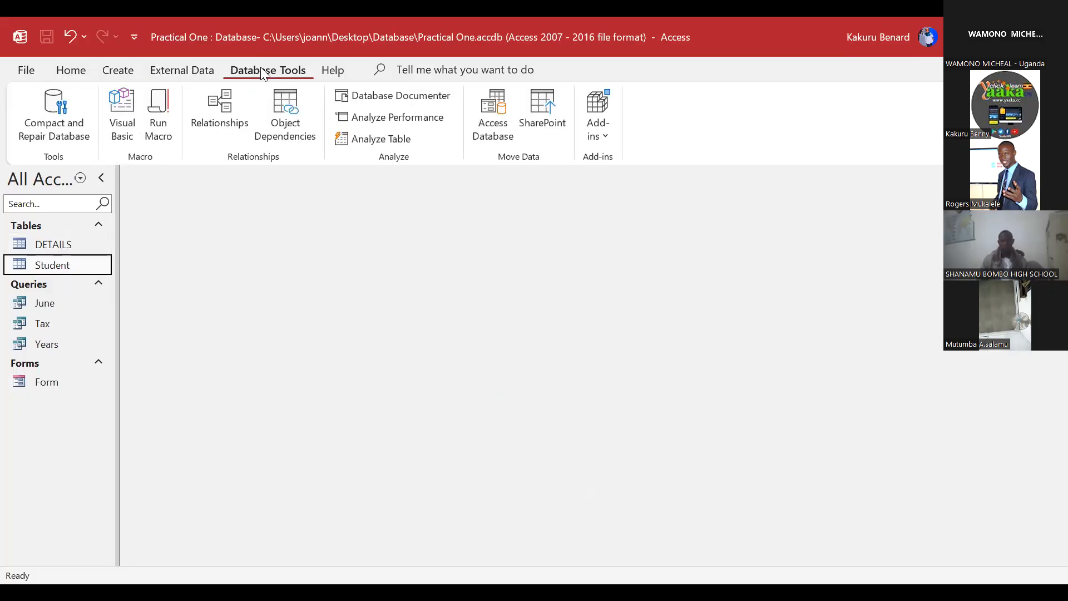
{"action": "left_click", "coordinate": [219, 112]}
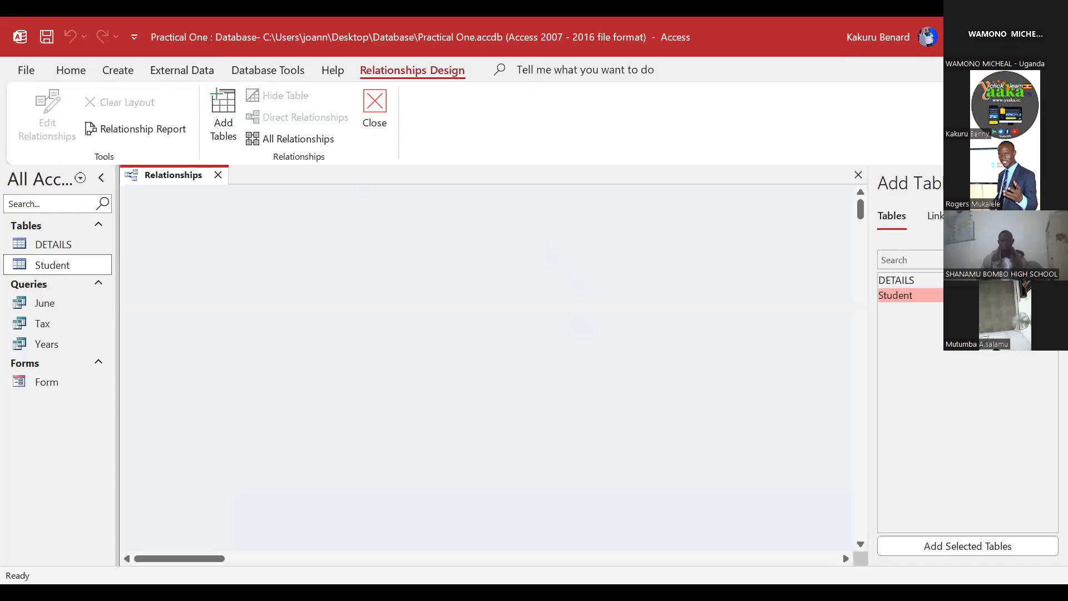
{"action": "double_click", "coordinate": [907, 282]}
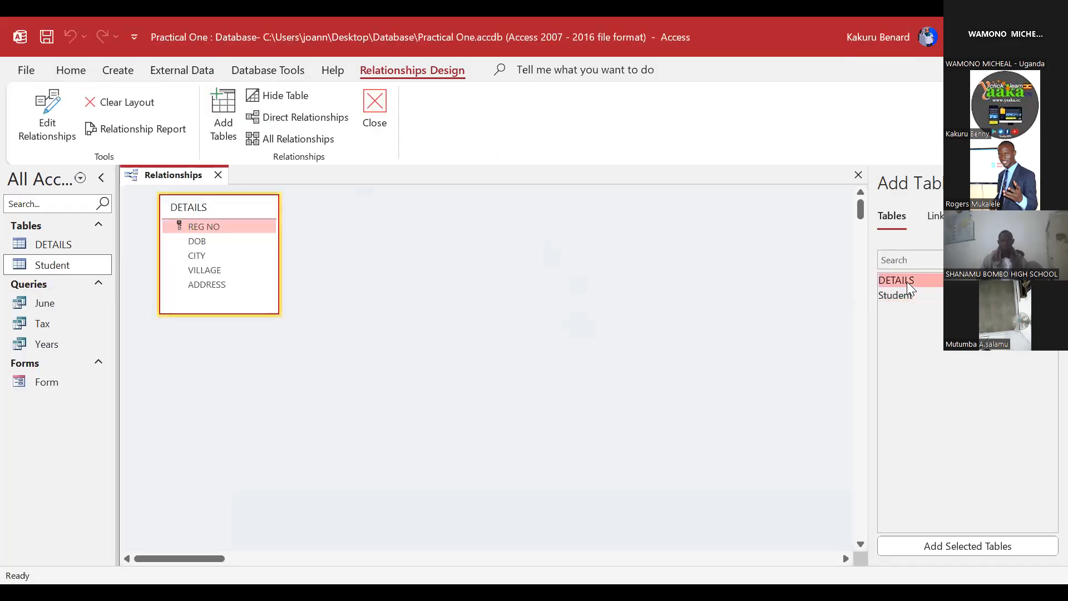
{"action": "double_click", "coordinate": [912, 296]}
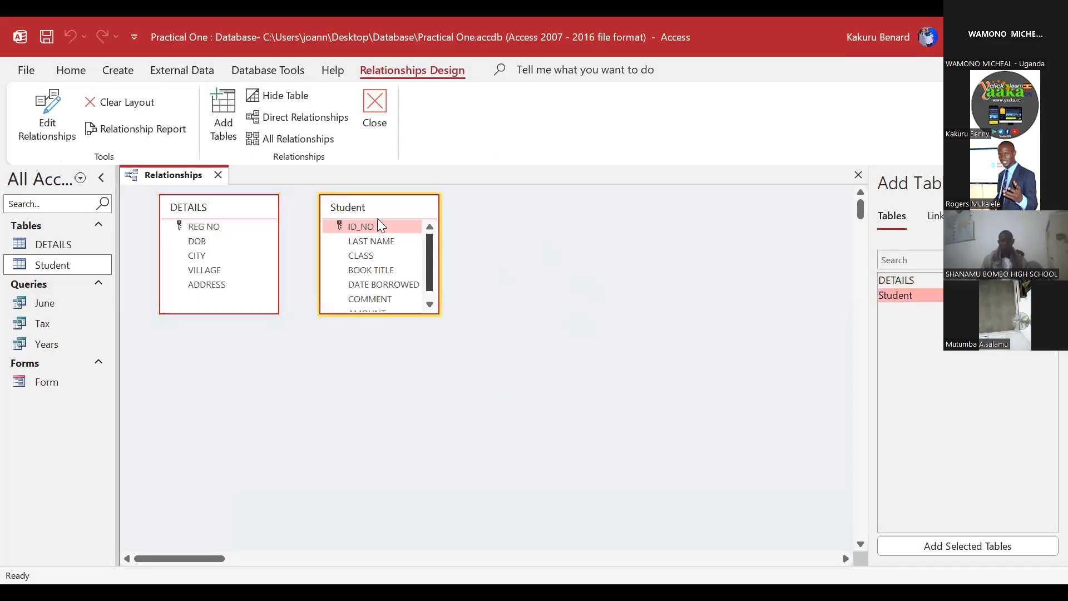
Step: Link DETAILS.REG NO to Student.ID_NO and create the relationship
{"action": "left_click_drag", "start_coordinate": [382, 206], "coordinate": [425, 205]}
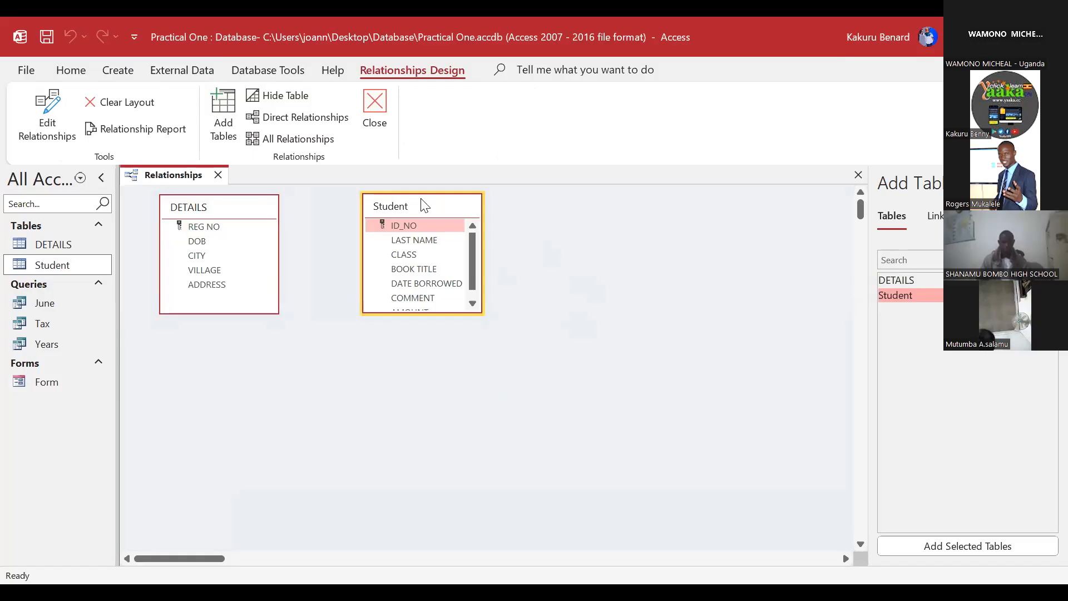
{"action": "left_click", "coordinate": [177, 240]}
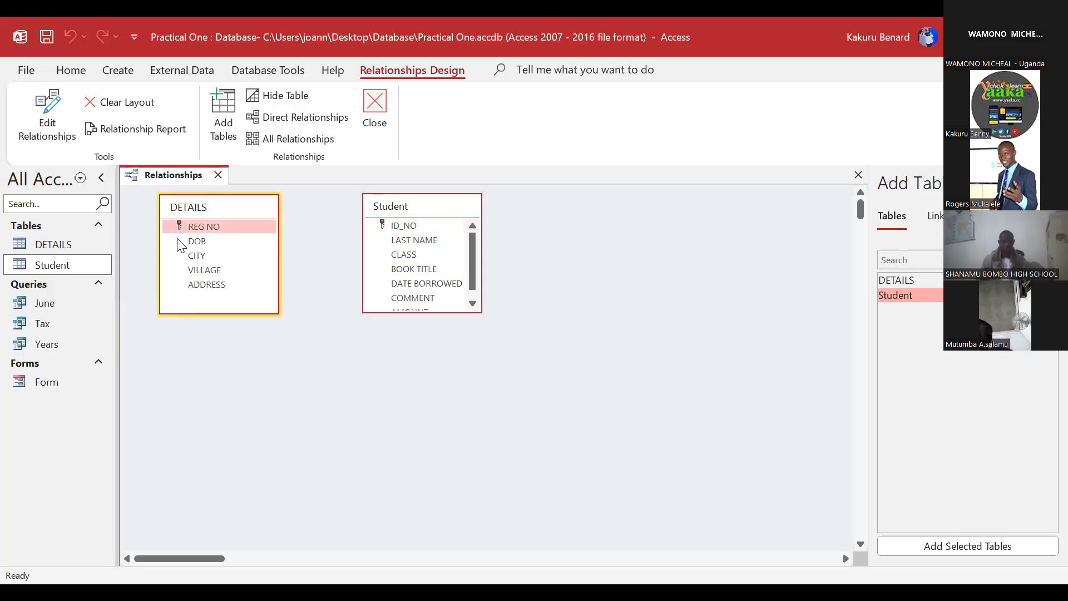
{"action": "left_click_drag", "start_coordinate": [189, 227], "coordinate": [404, 225]}
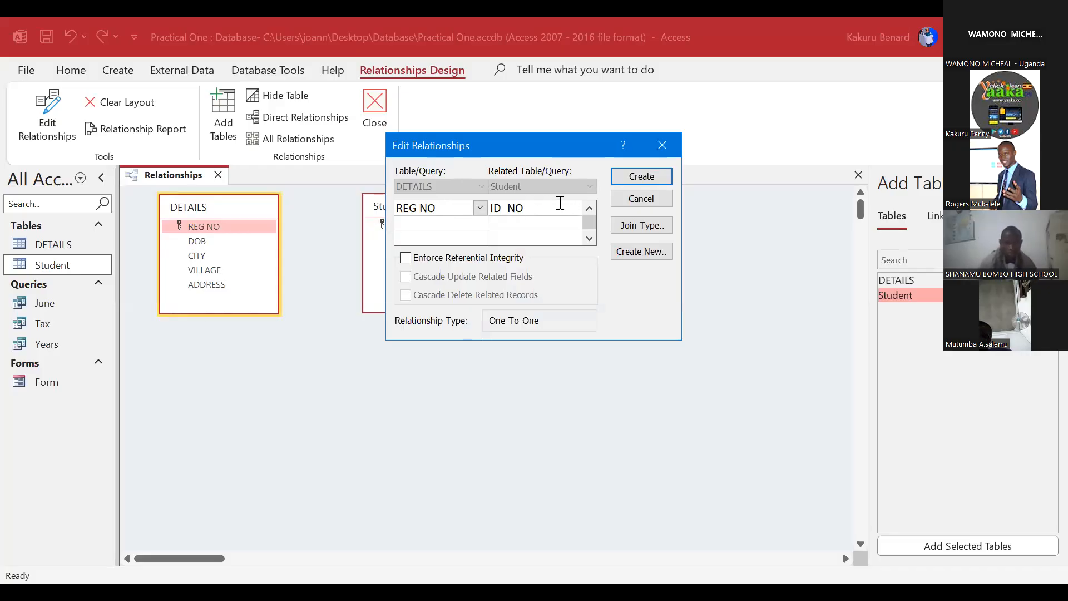
{"action": "left_click", "coordinate": [644, 176]}
{"action": "left_click_drag", "start_coordinate": [422, 205], "coordinate": [475, 310]}
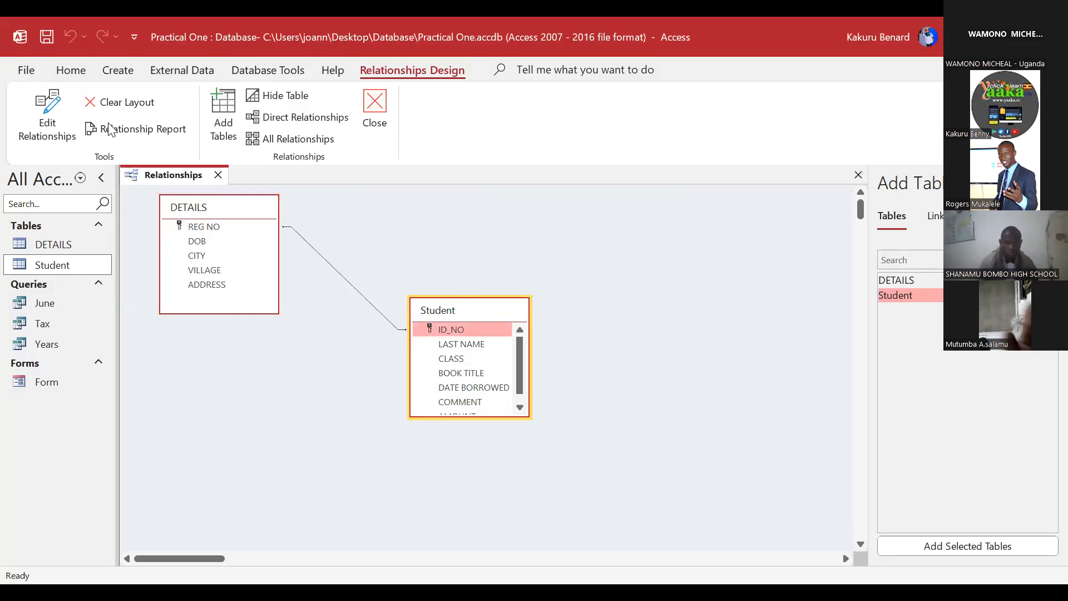
Step: Close the Relationships window, keeping the DETAILS–Student relationship saved
{"action": "left_click", "coordinate": [375, 108]}
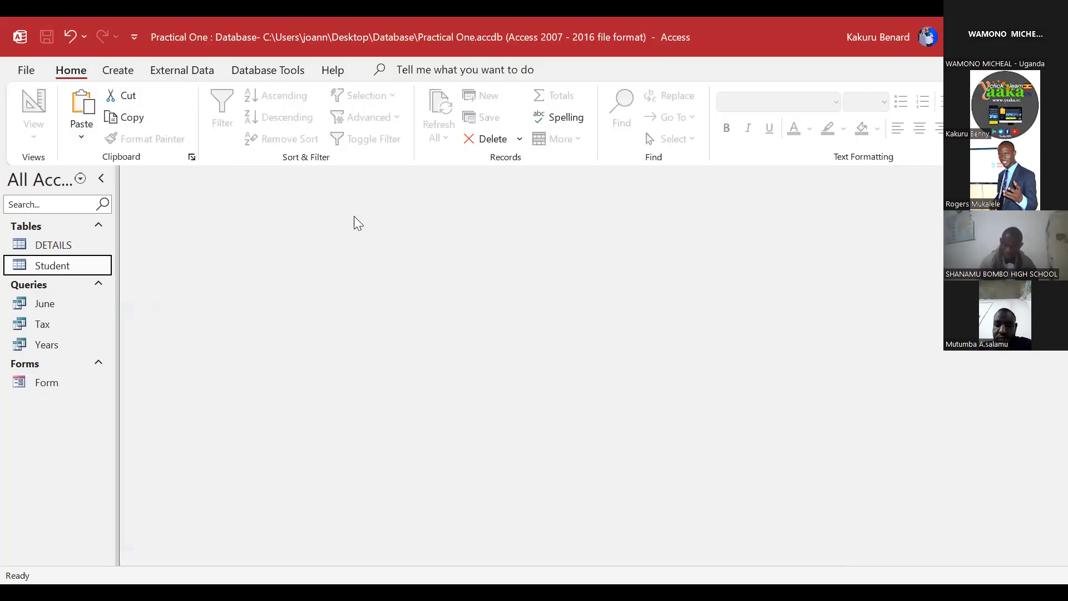
{"action": "left_click", "coordinate": [268, 70]}
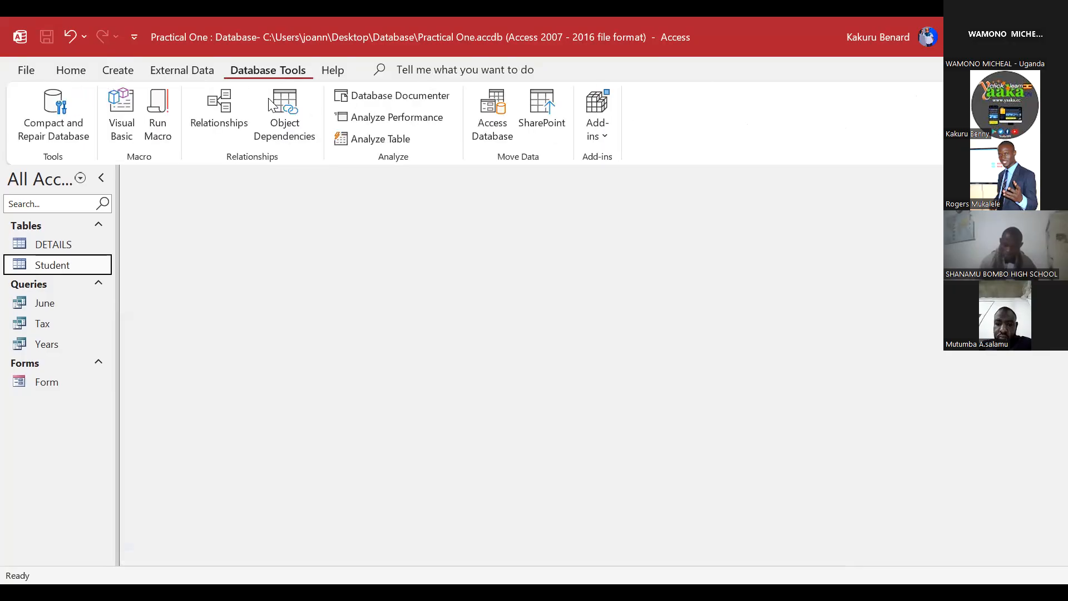
{"action": "left_click", "coordinate": [217, 106]}
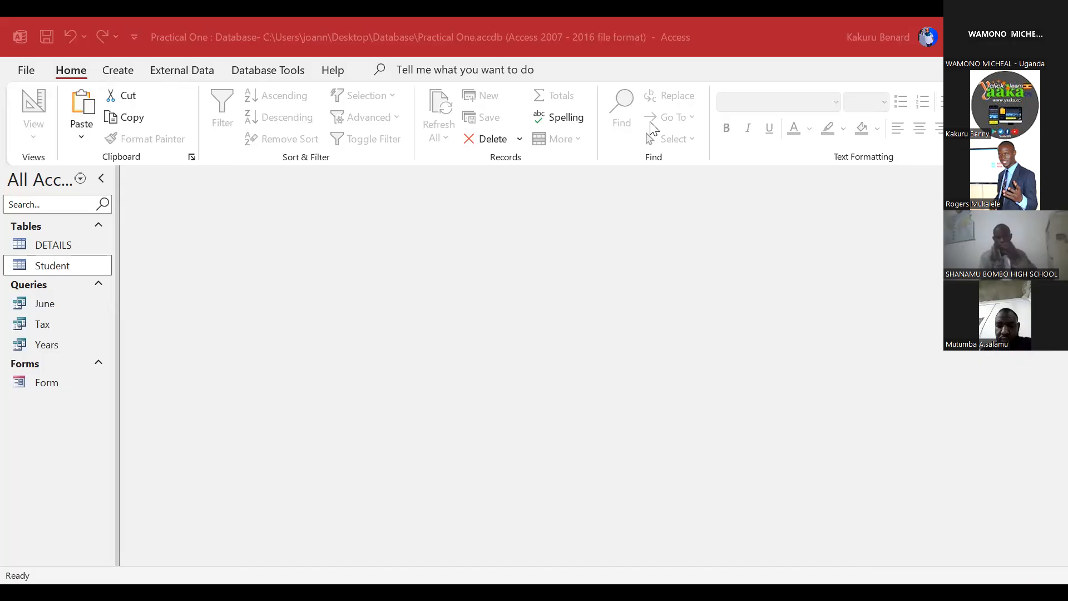
Step: Add all Student fields, ID_NO through AMOUNT, to the Report Wizard and continue
{"action": "left_click", "coordinate": [671, 103]}
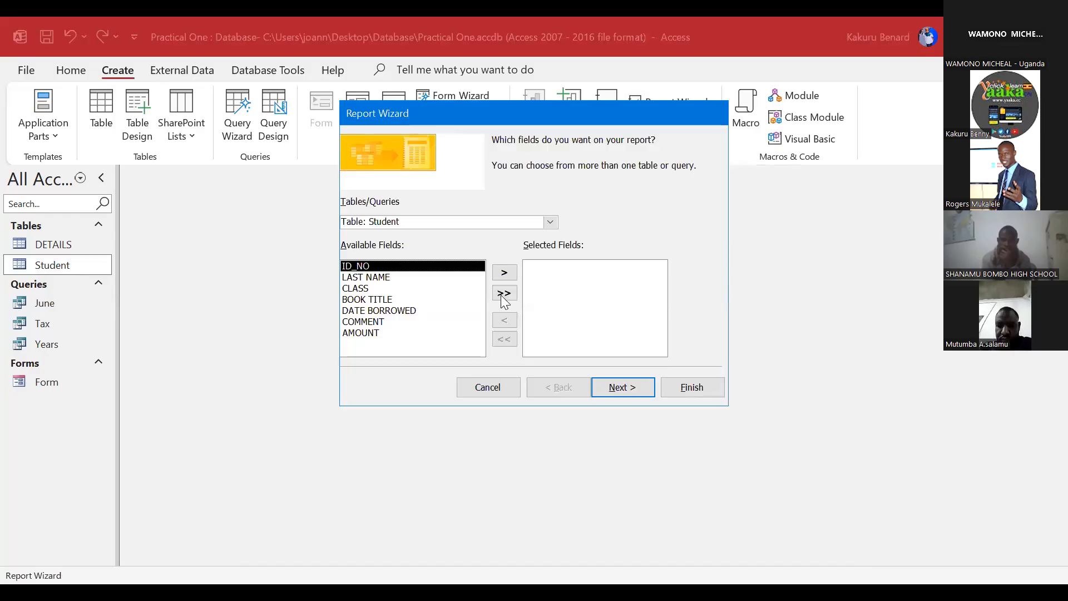
{"action": "left_click", "coordinate": [615, 383]}
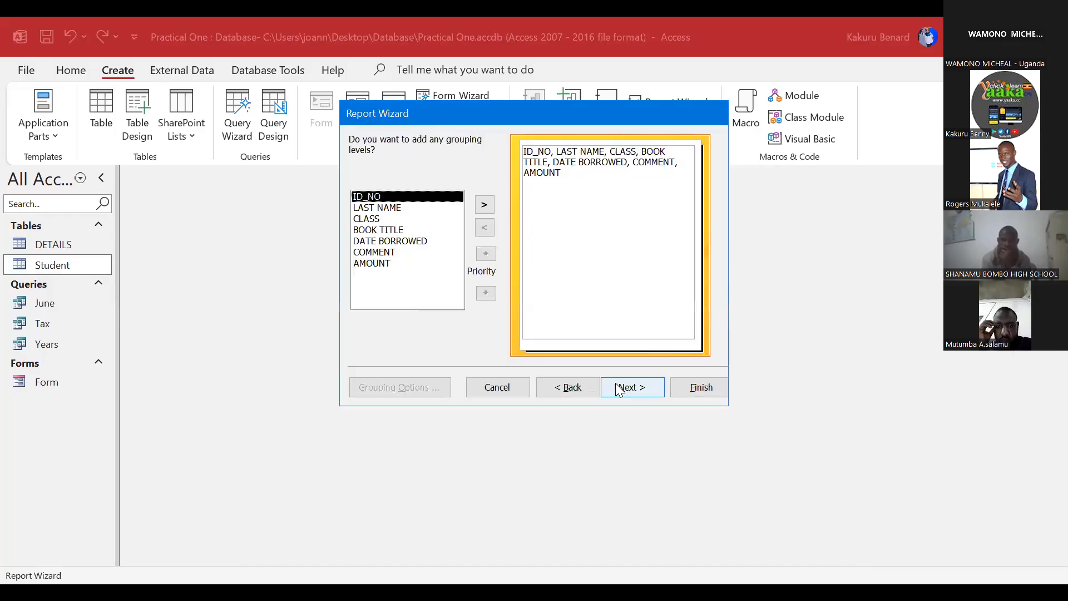